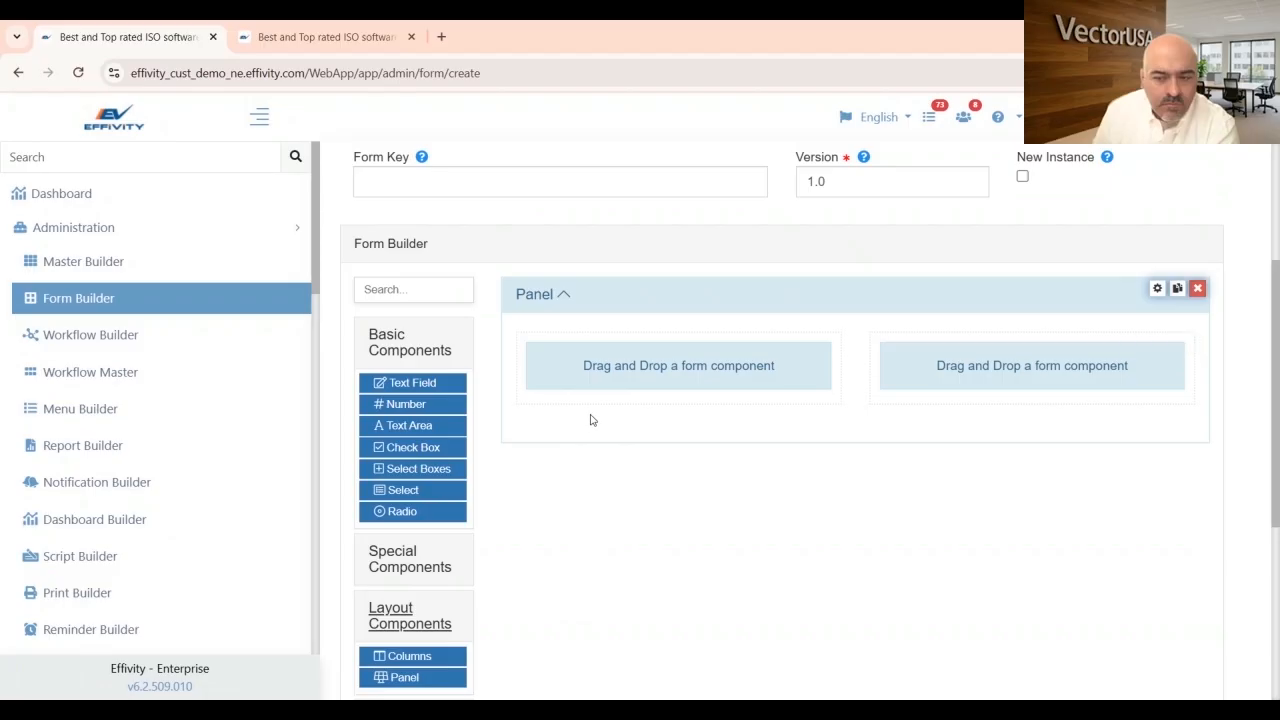
# - Retitle the form's panel component as "Project Management Form" and save its settings
pyautogui.scroll(-1, 730, 398)
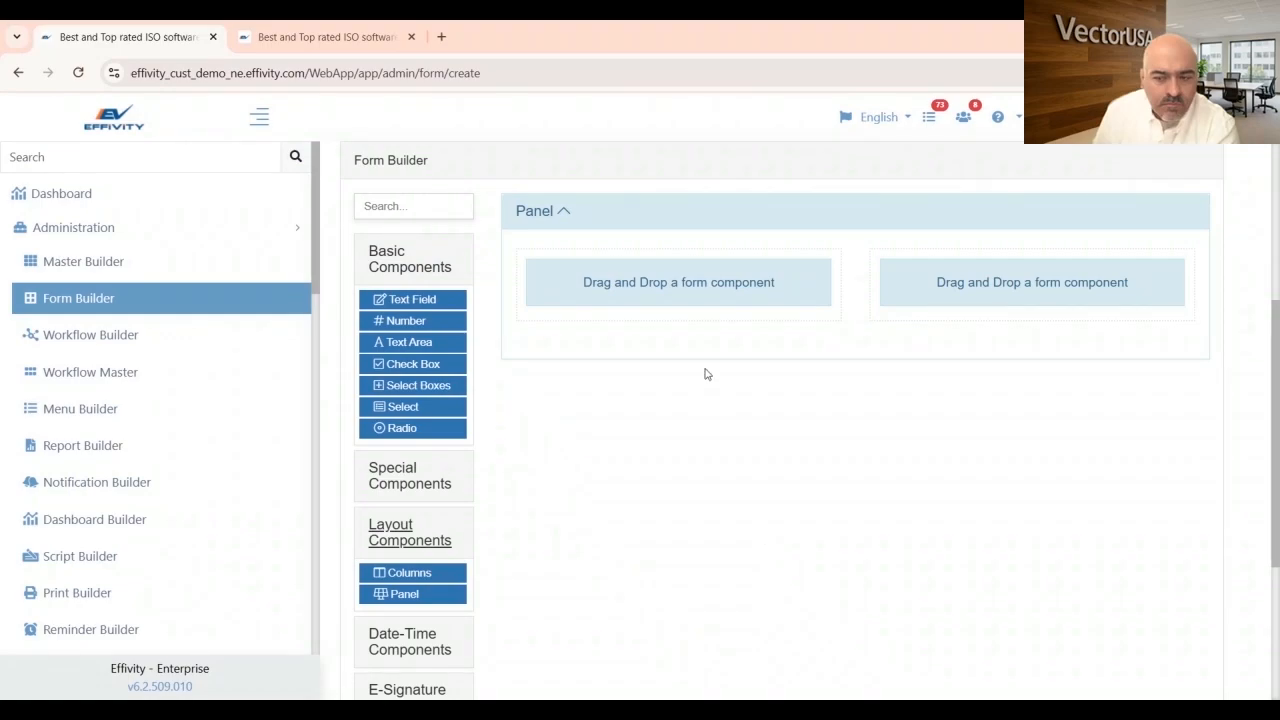
pyautogui.scroll(1, 705, 374)
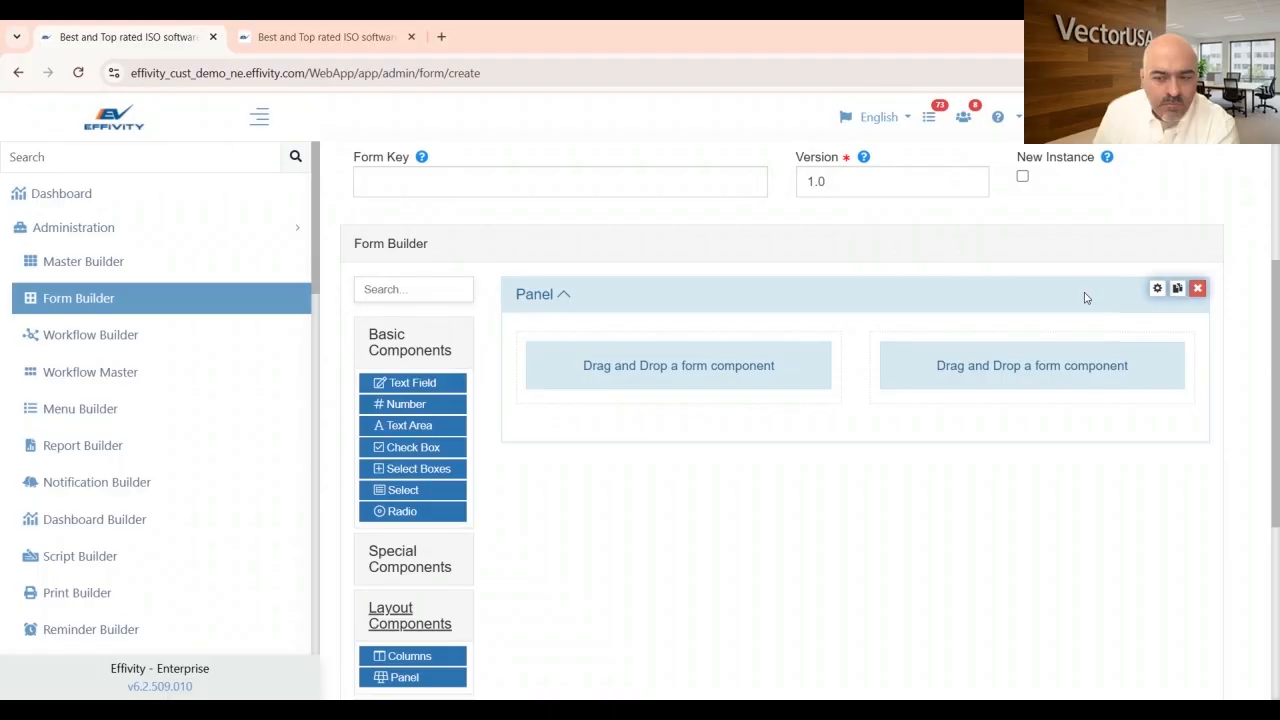
pyautogui.click(1158, 289)
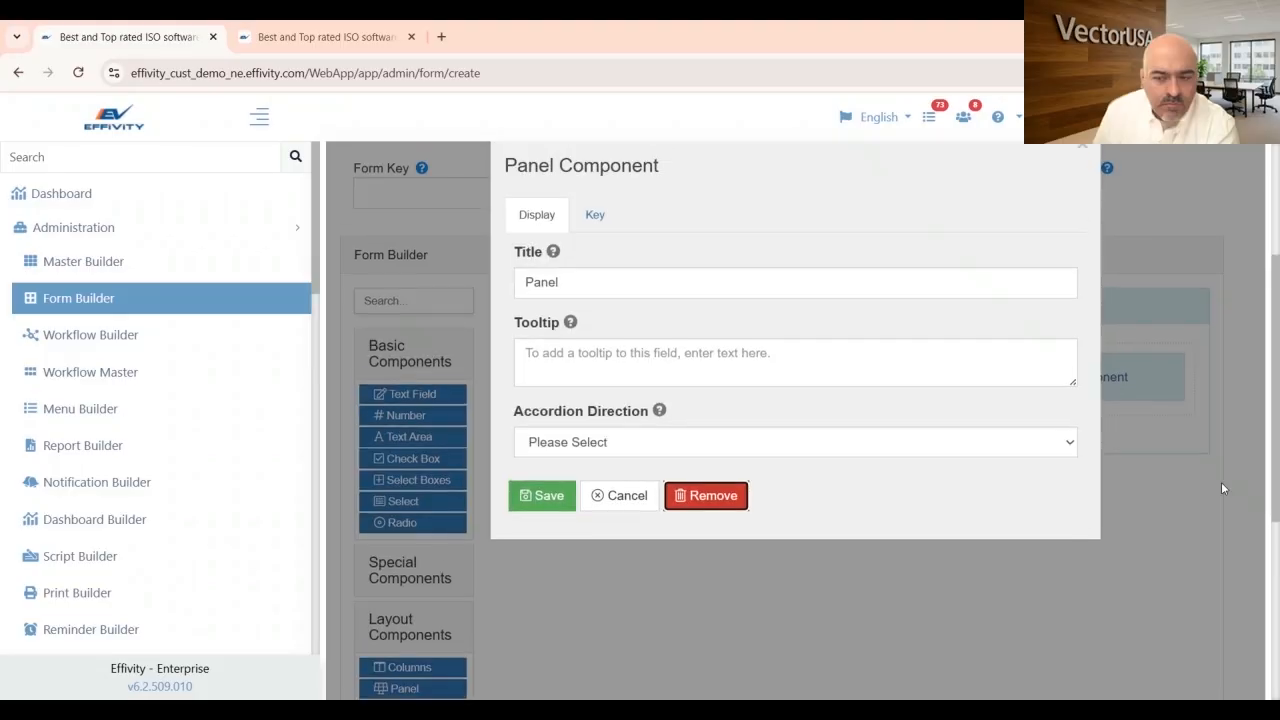
pyautogui.scroll(1, 1221, 482)
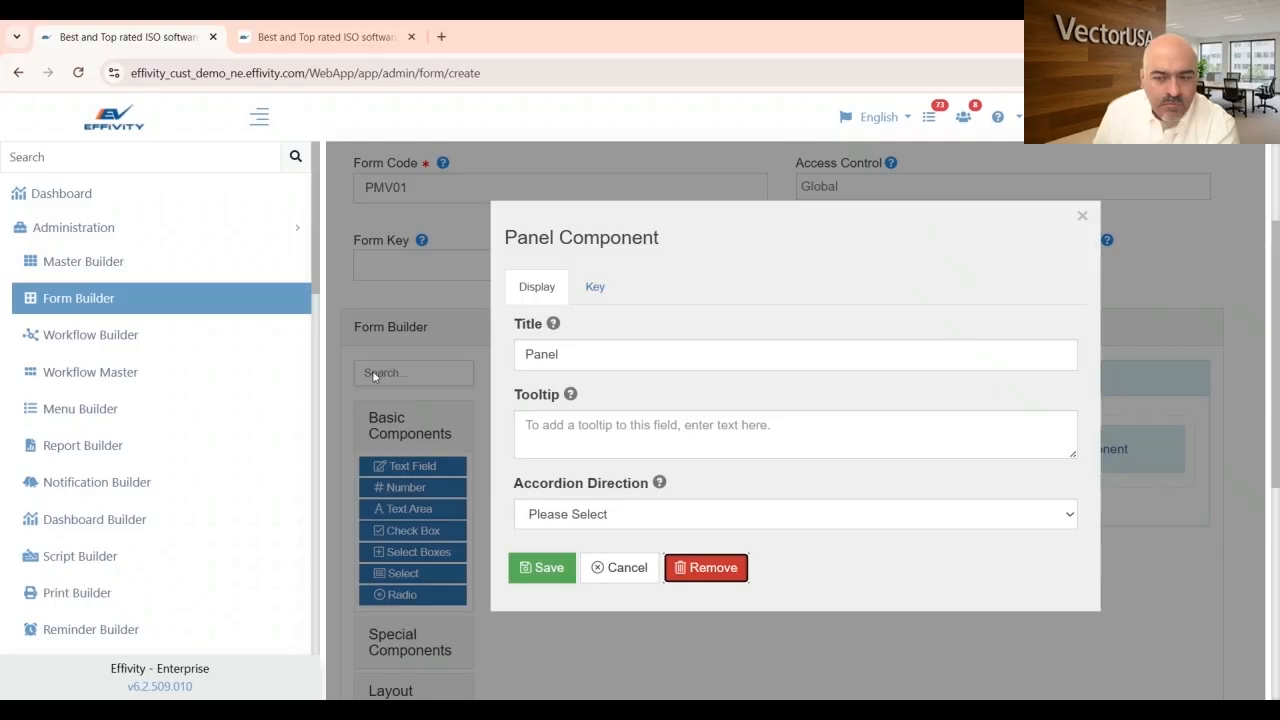
pyautogui.click(550, 357)
pyautogui.doubleClick(550, 357)
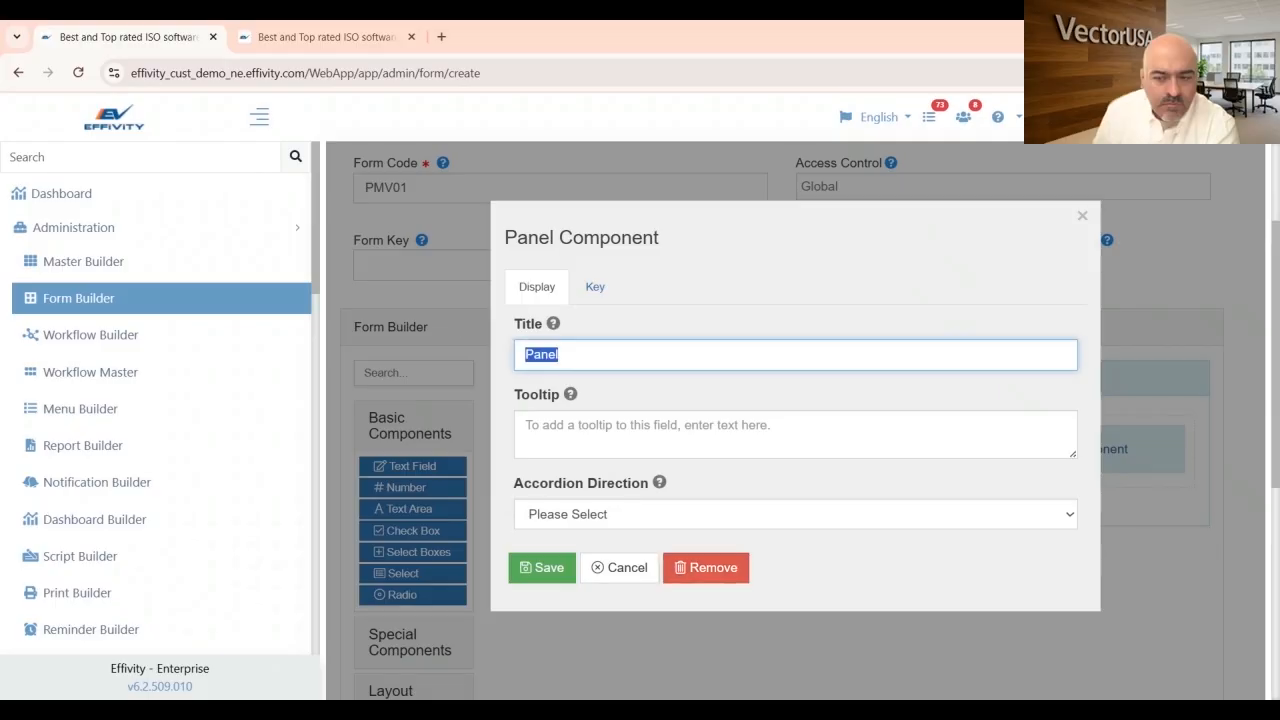
pyautogui.write('Project Manag')
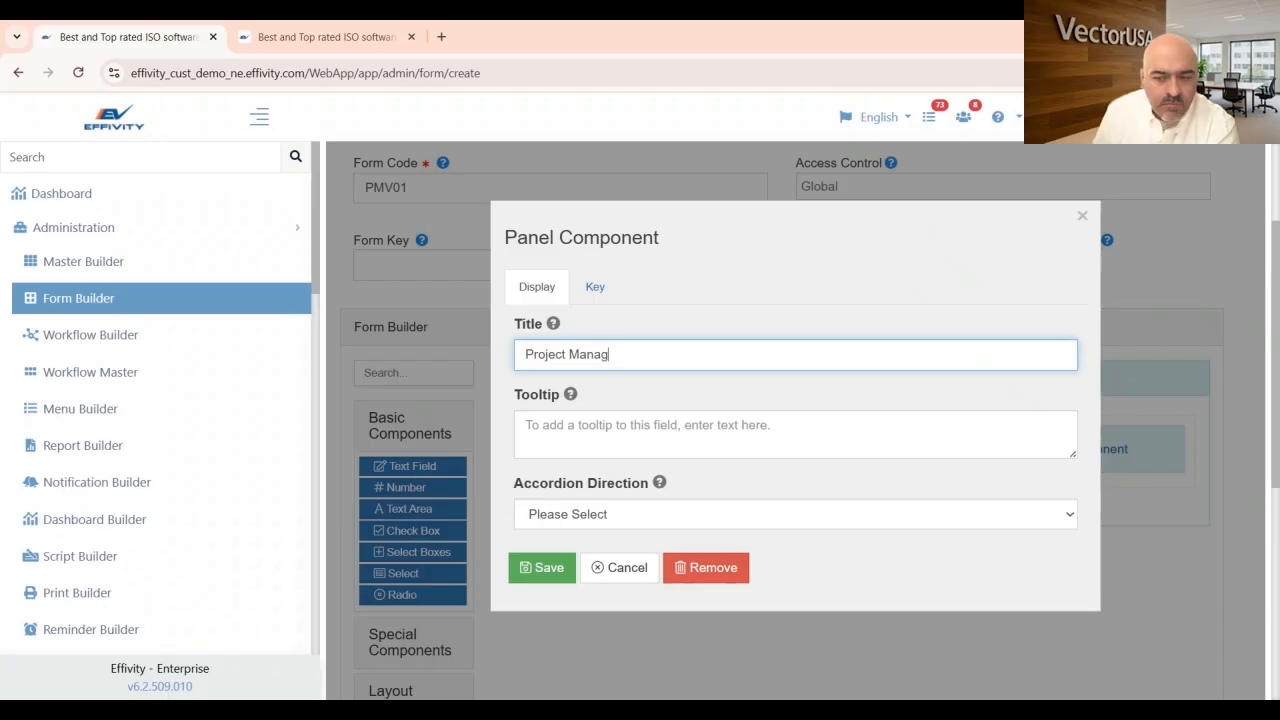
pyautogui.write('ement Form')
pyautogui.click(533, 577)
# - Add a third column to the Columns component inside the Project Management Form panel
pyautogui.scroll(-1, 700, 477)
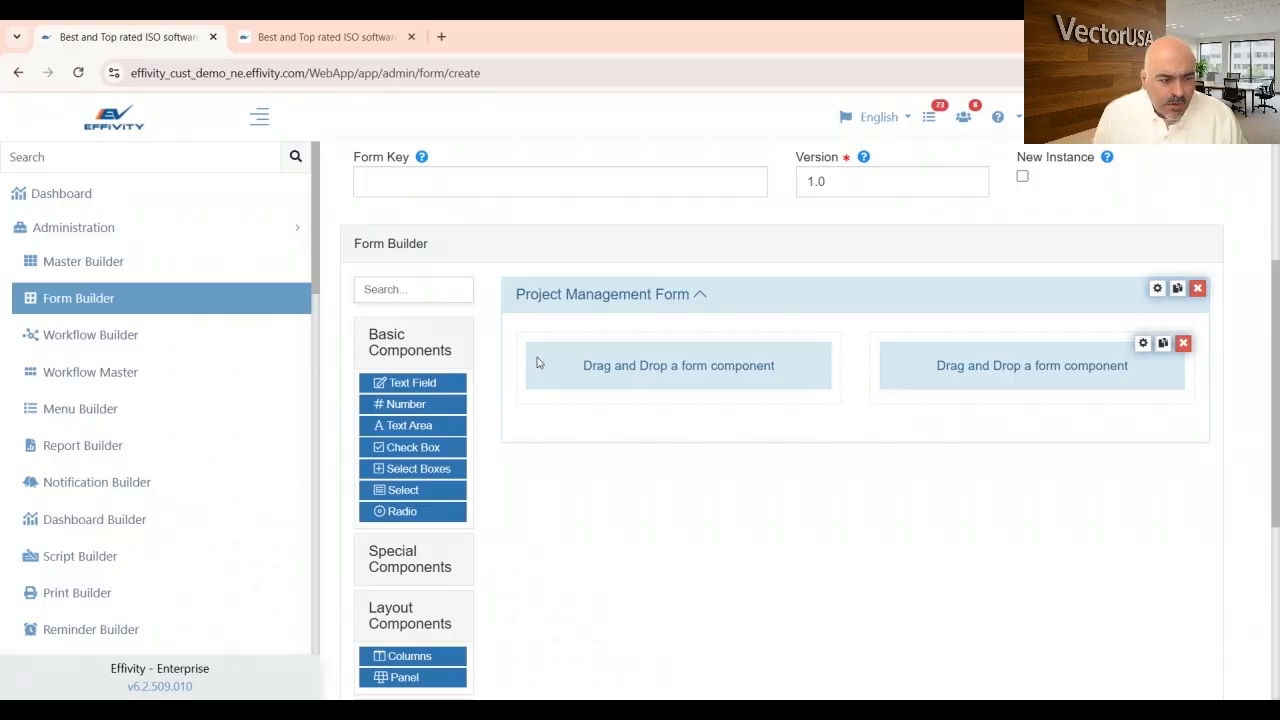
pyautogui.scroll(-1, 684, 576)
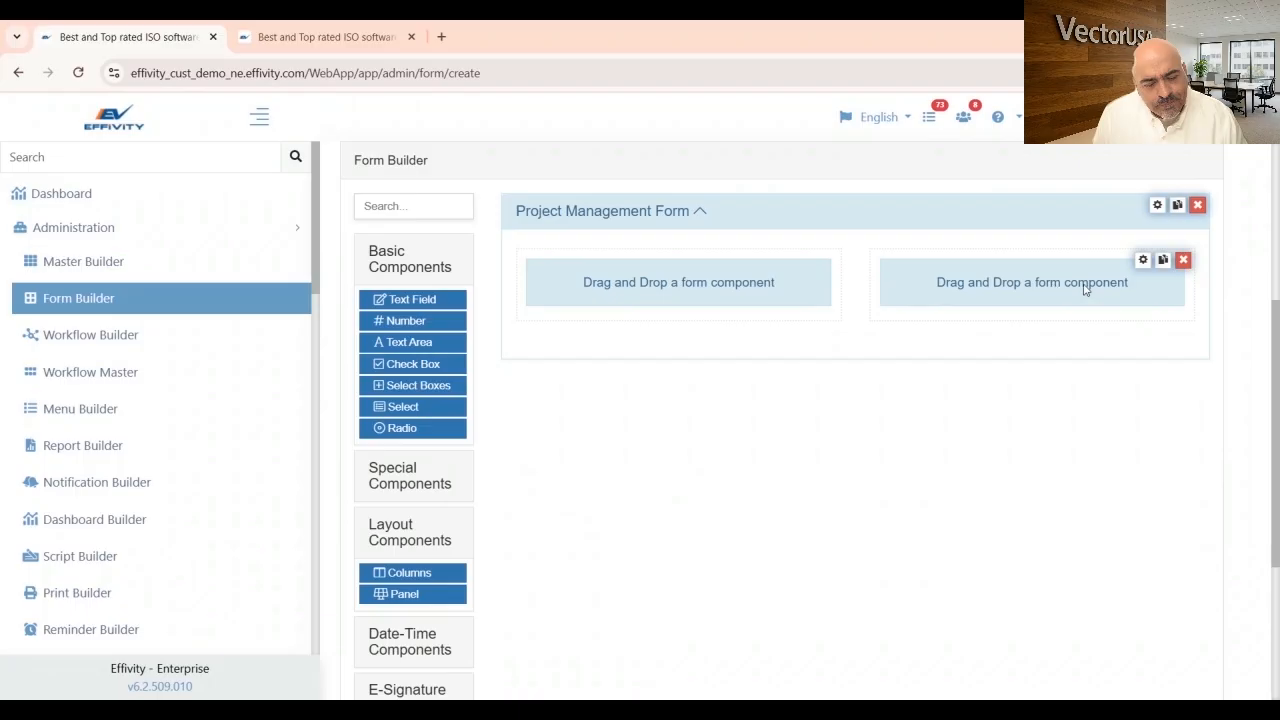
pyautogui.click(1144, 262)
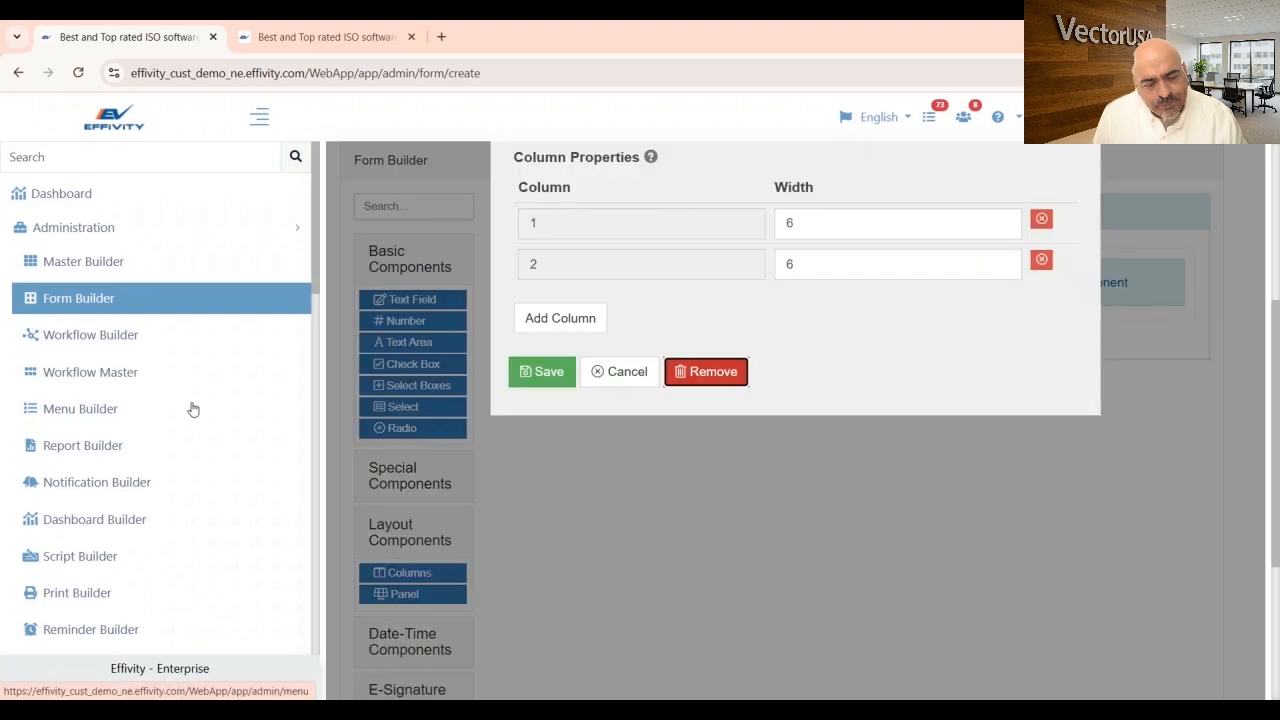
pyautogui.scroll(1, 839, 603)
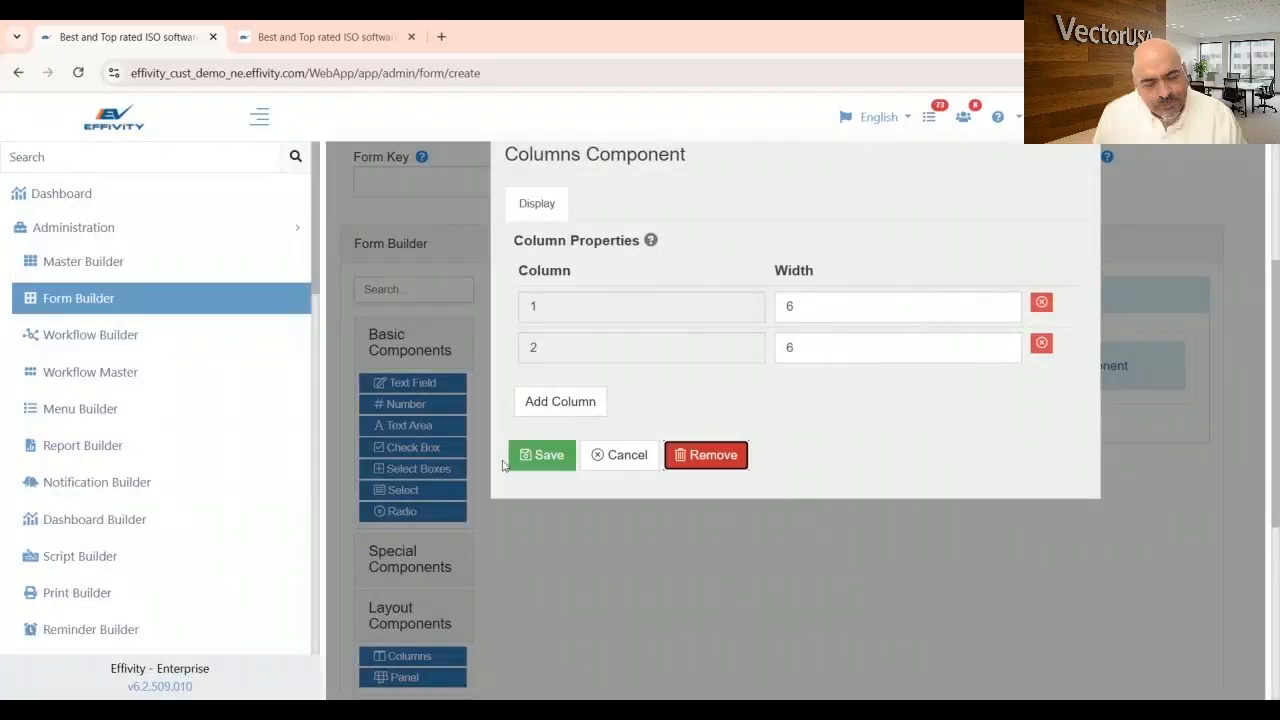
pyautogui.click(567, 409)
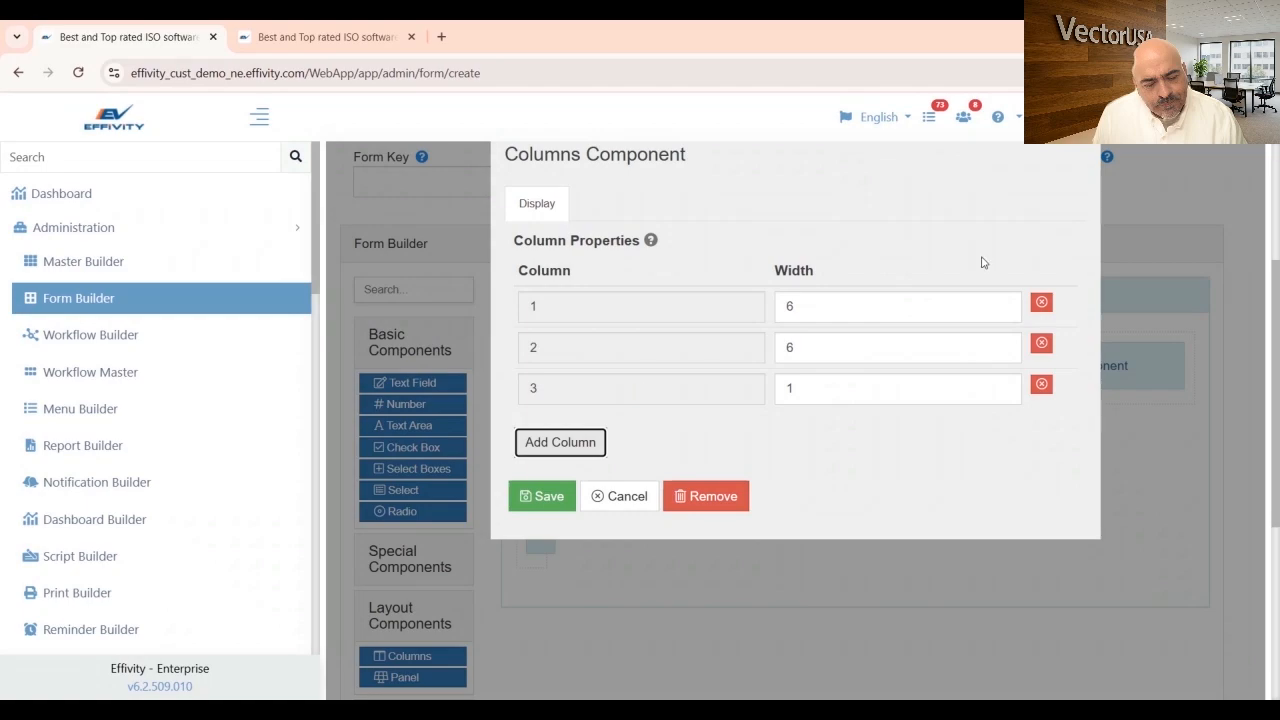
# - Set the width of all three columns to 4 and save the Columns component
pyautogui.click(811, 315)
pyautogui.press('BackSpace')
pyautogui.write('4')
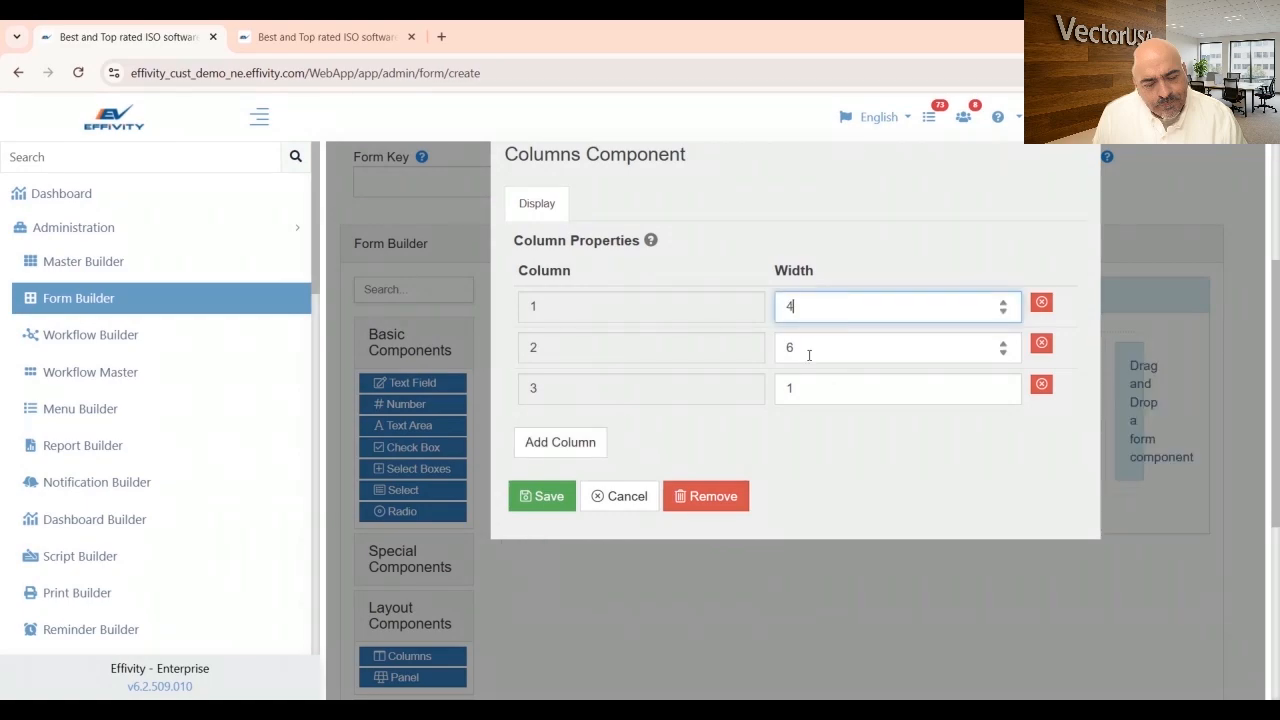
pyautogui.click(828, 359)
pyautogui.press('BackSpace')
pyautogui.write('4')
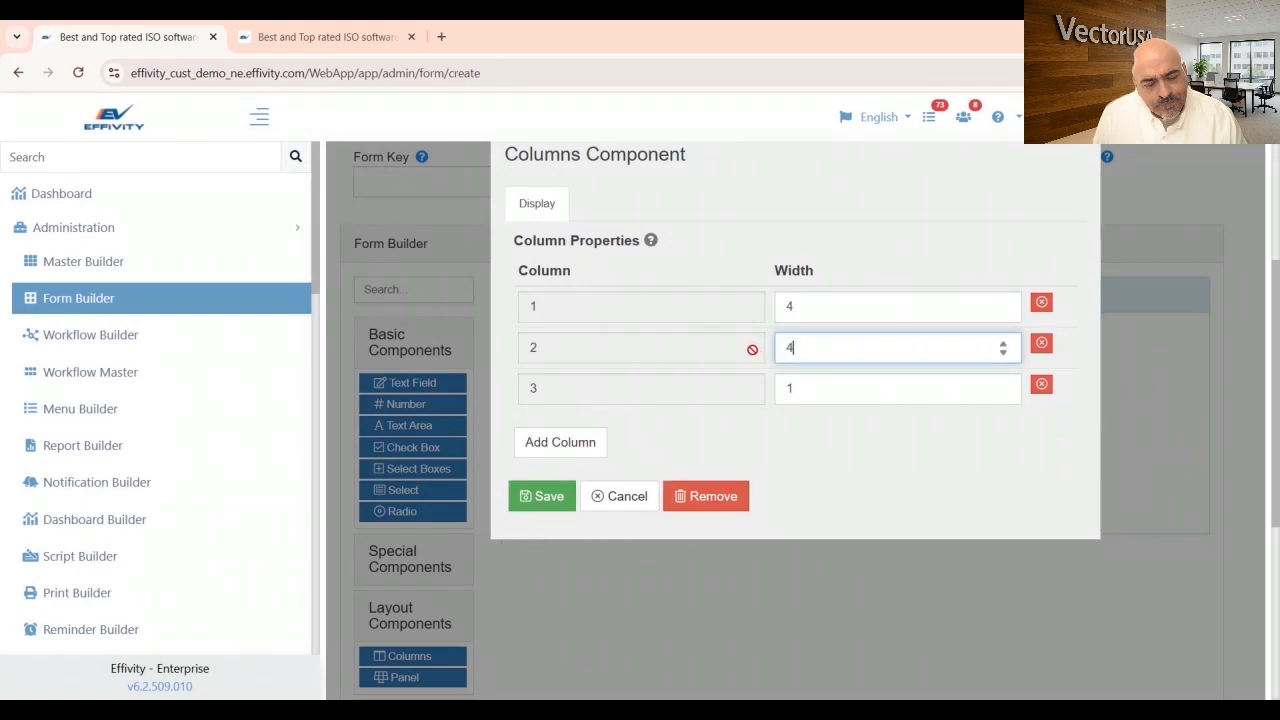
pyautogui.click(829, 393)
pyautogui.press('BackSpace')
pyautogui.write('4')
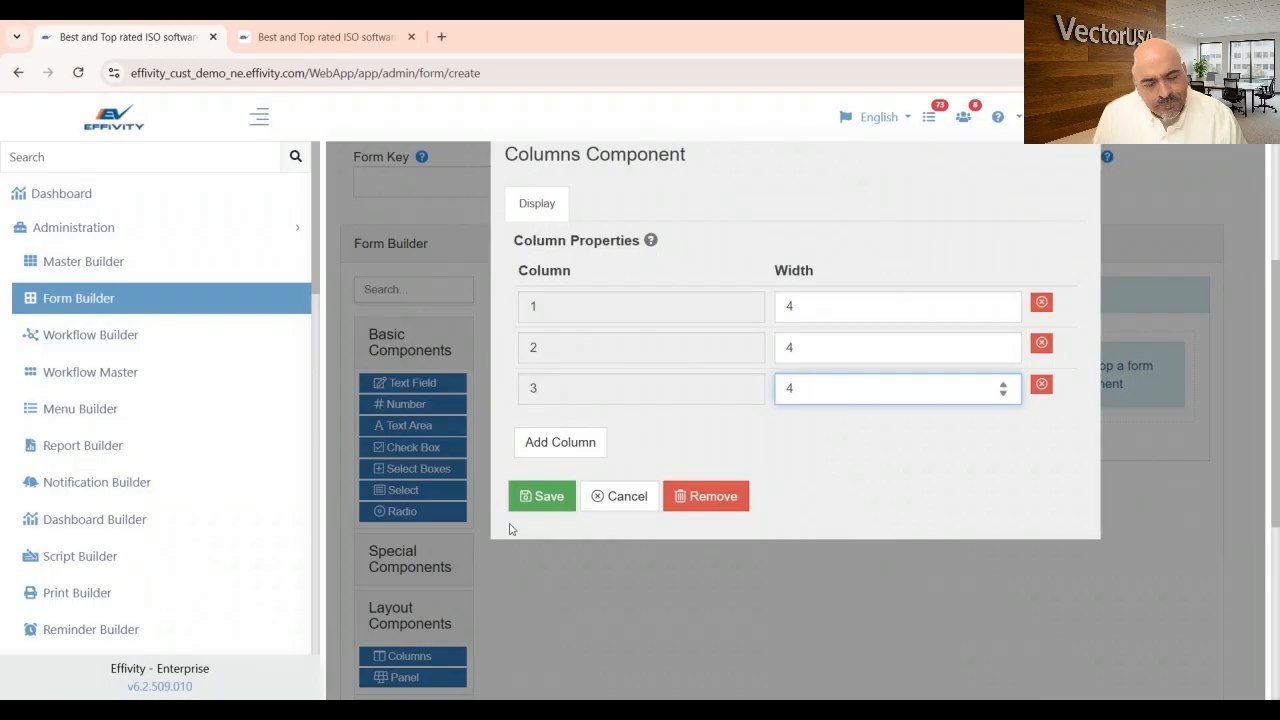
pyautogui.click(541, 497)
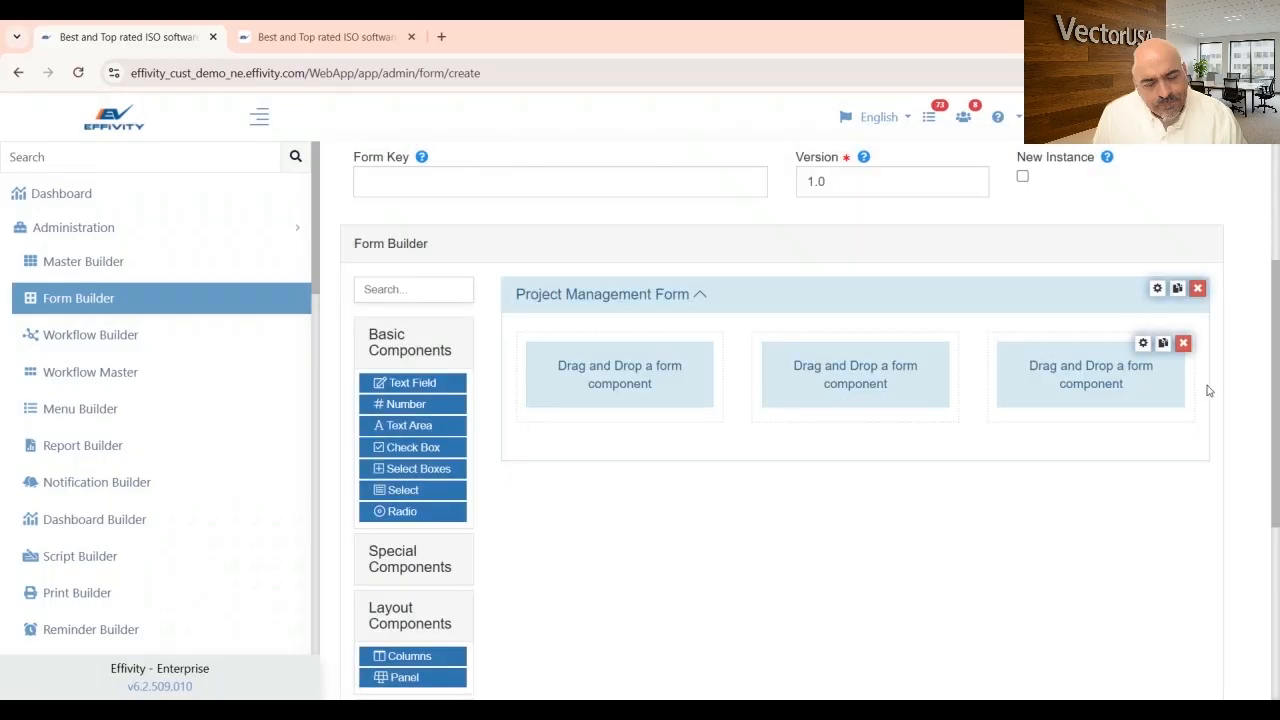
# - Remove the third column from the Columns component, set both remaining widths to 6, and save
pyautogui.click(1145, 344)
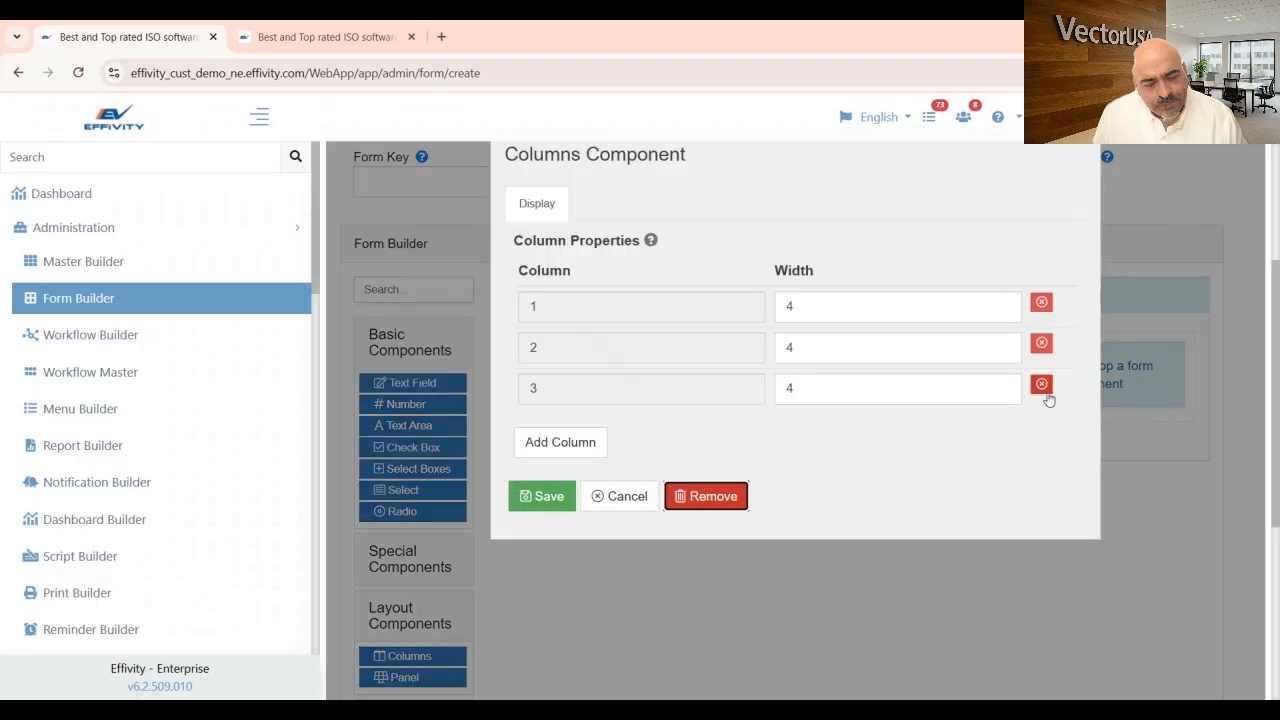
pyautogui.click(1041, 385)
pyautogui.doubleClick(789, 306)
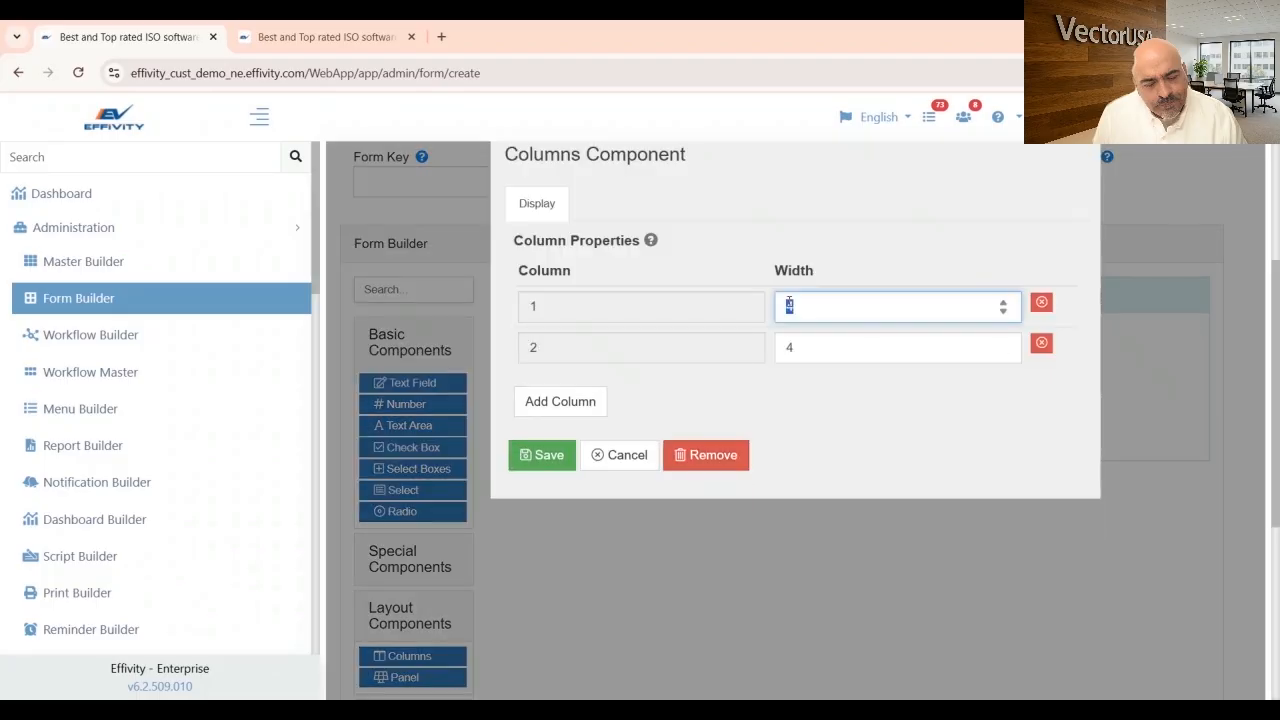
pyautogui.press('BackSpace')
pyautogui.write('6')
pyautogui.doubleClick(785, 347)
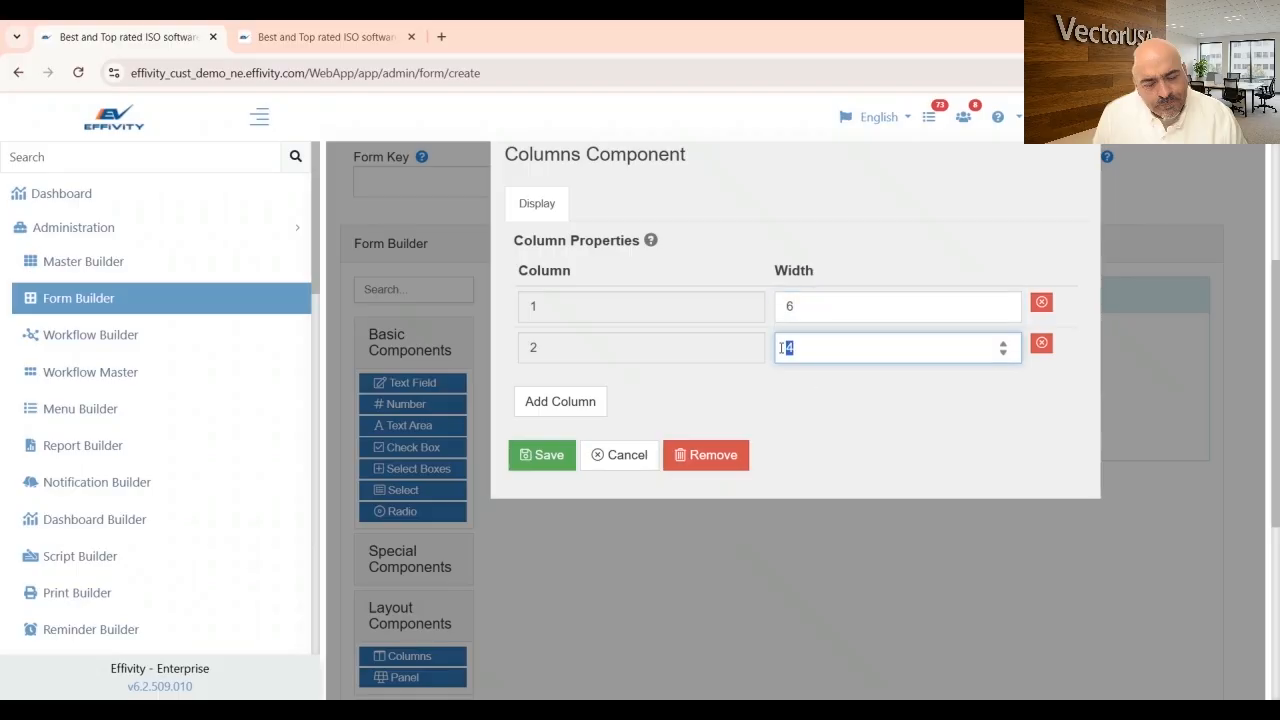
pyautogui.write('6')
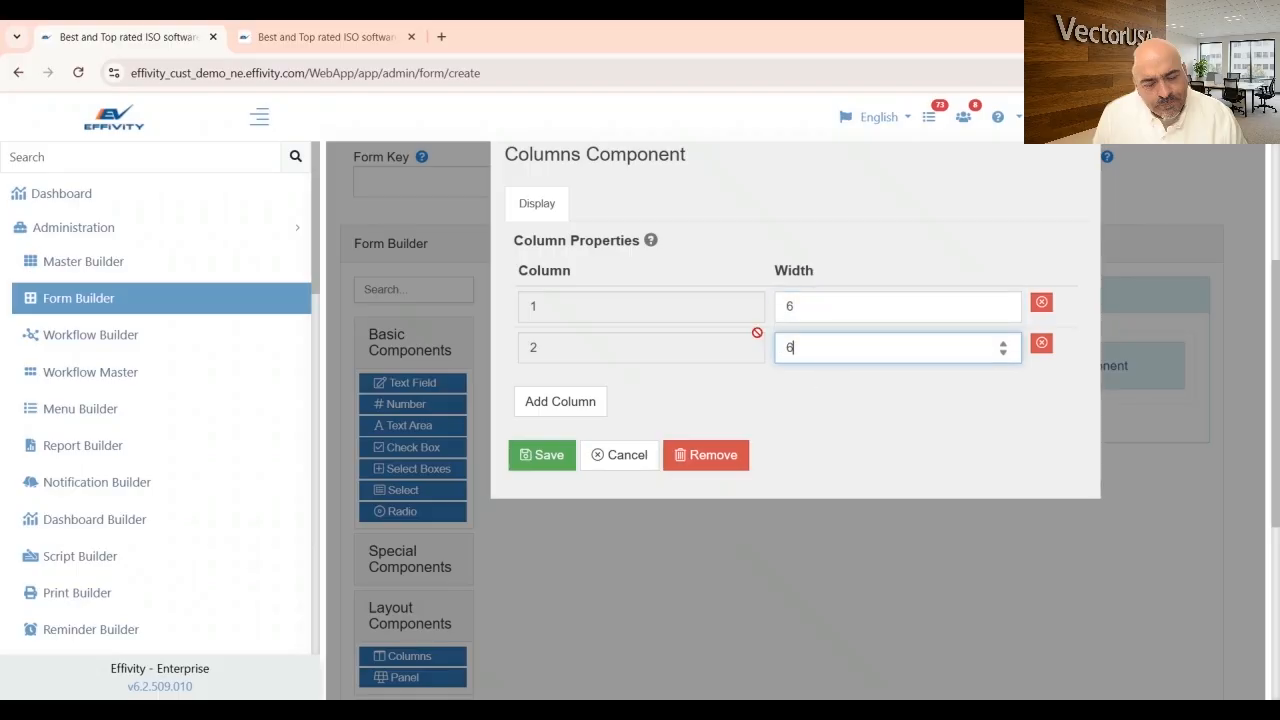
pyautogui.click(540, 456)
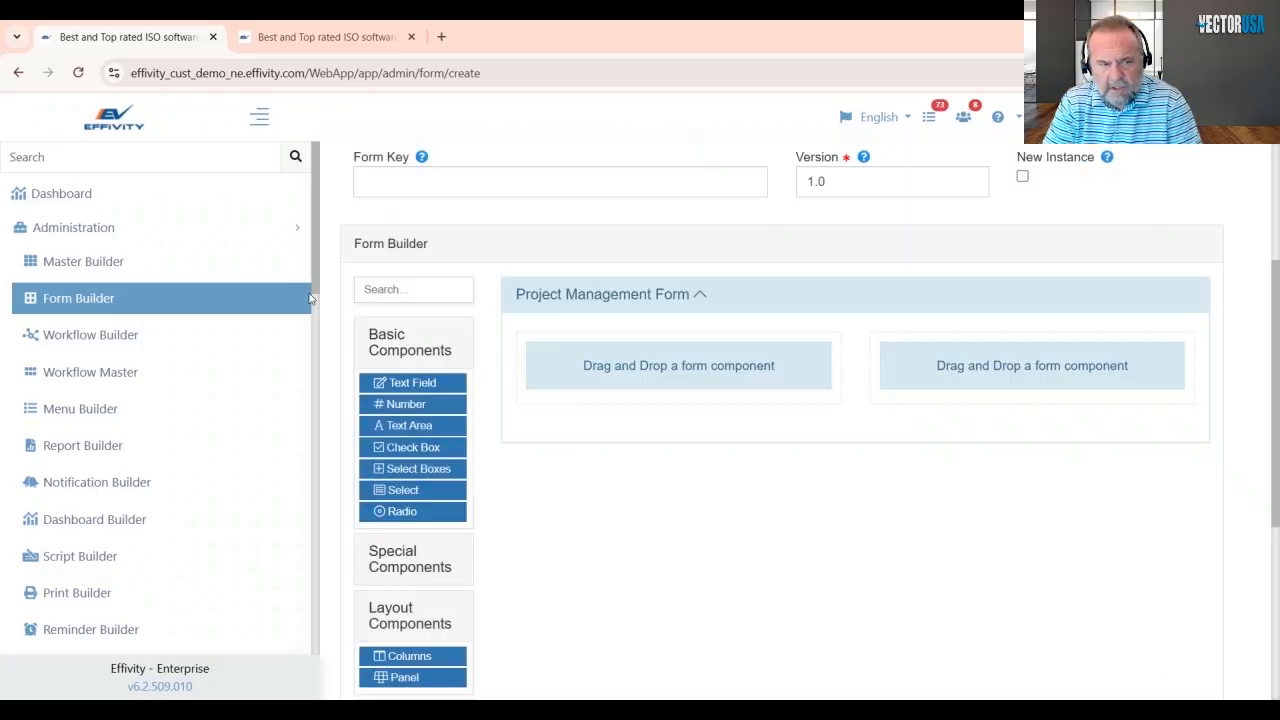
pyautogui.scroll(-1, 697, 563)
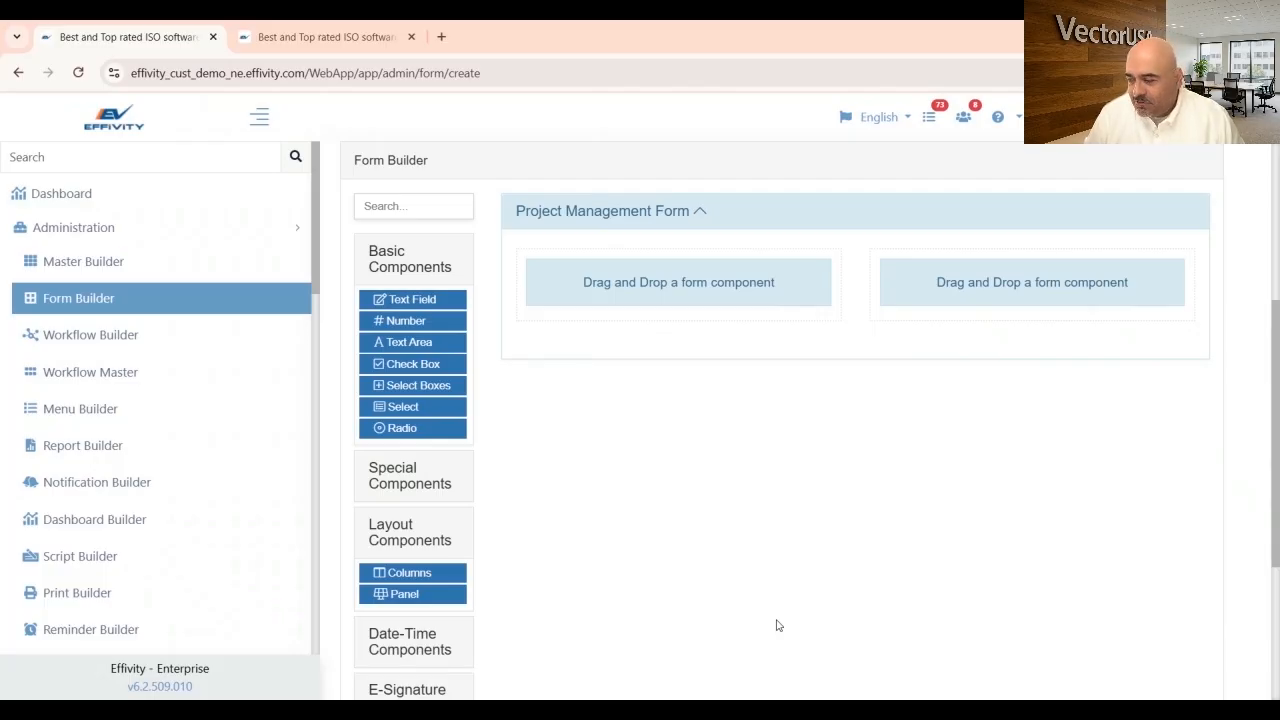
pyautogui.scroll(2, 776, 622)
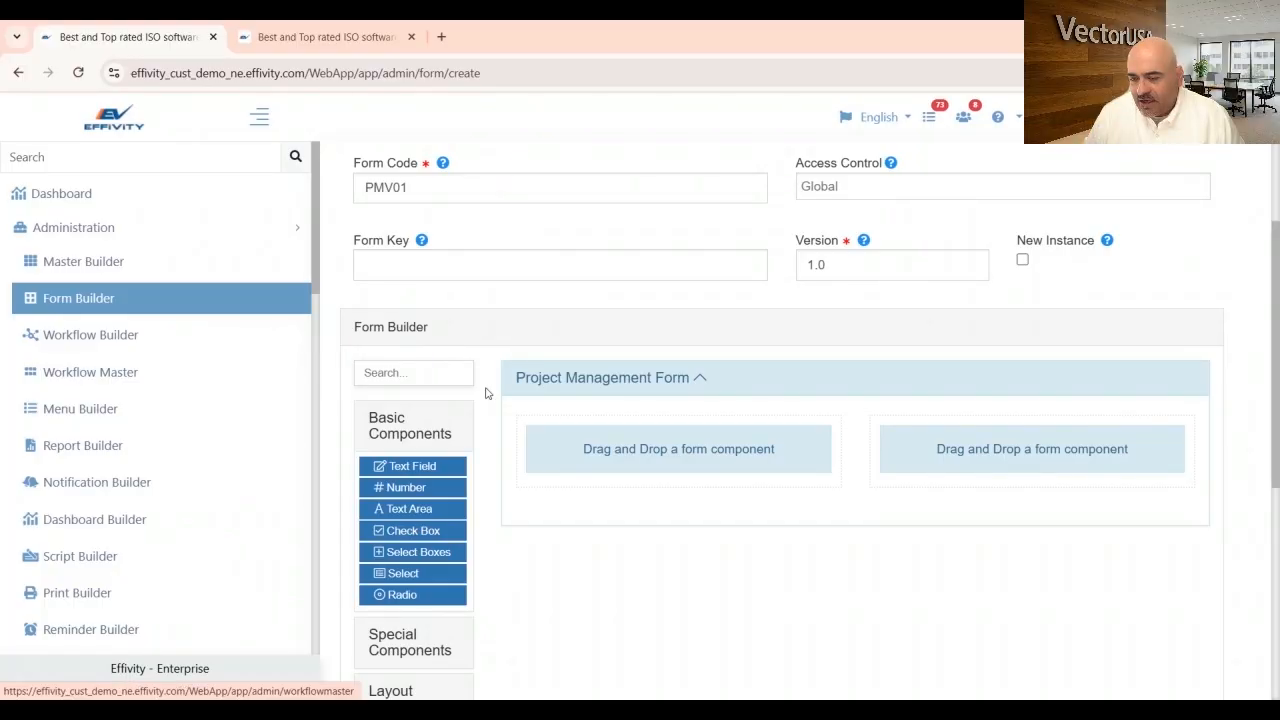
pyautogui.scroll(2, 860, 518)
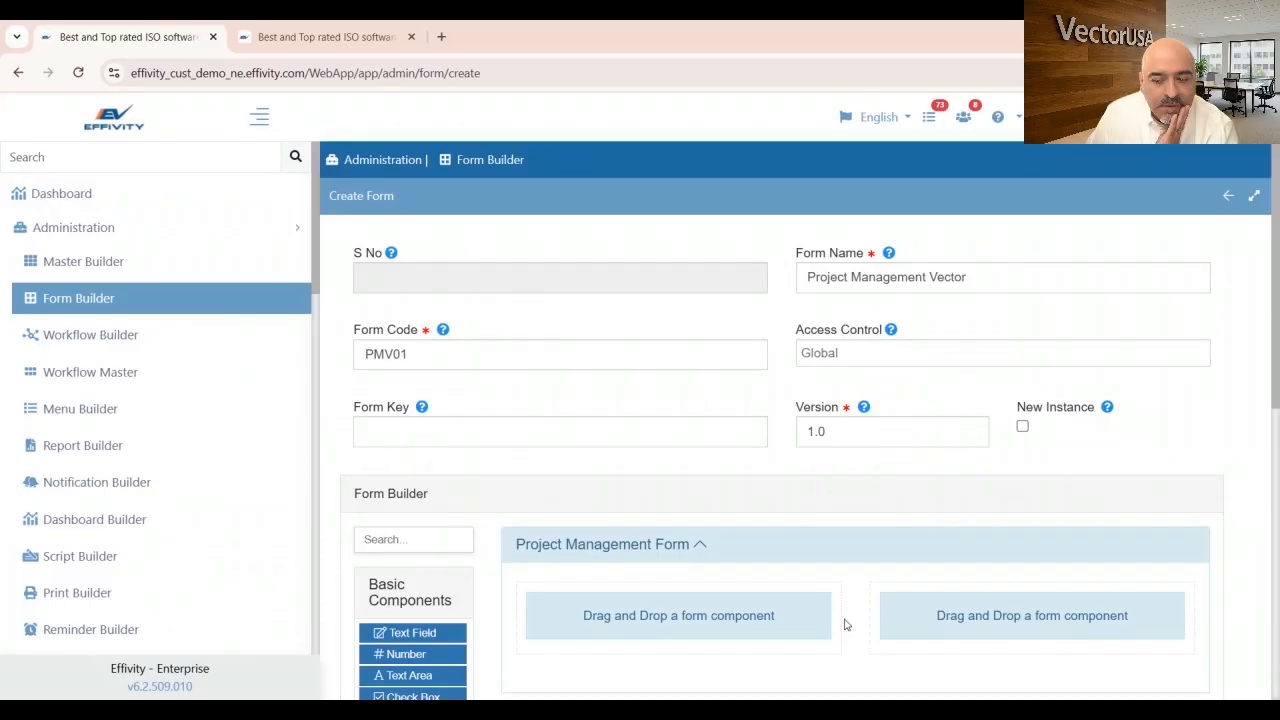
pyautogui.scroll(-1, 880, 537)
pyautogui.scroll(-1, 882, 539)
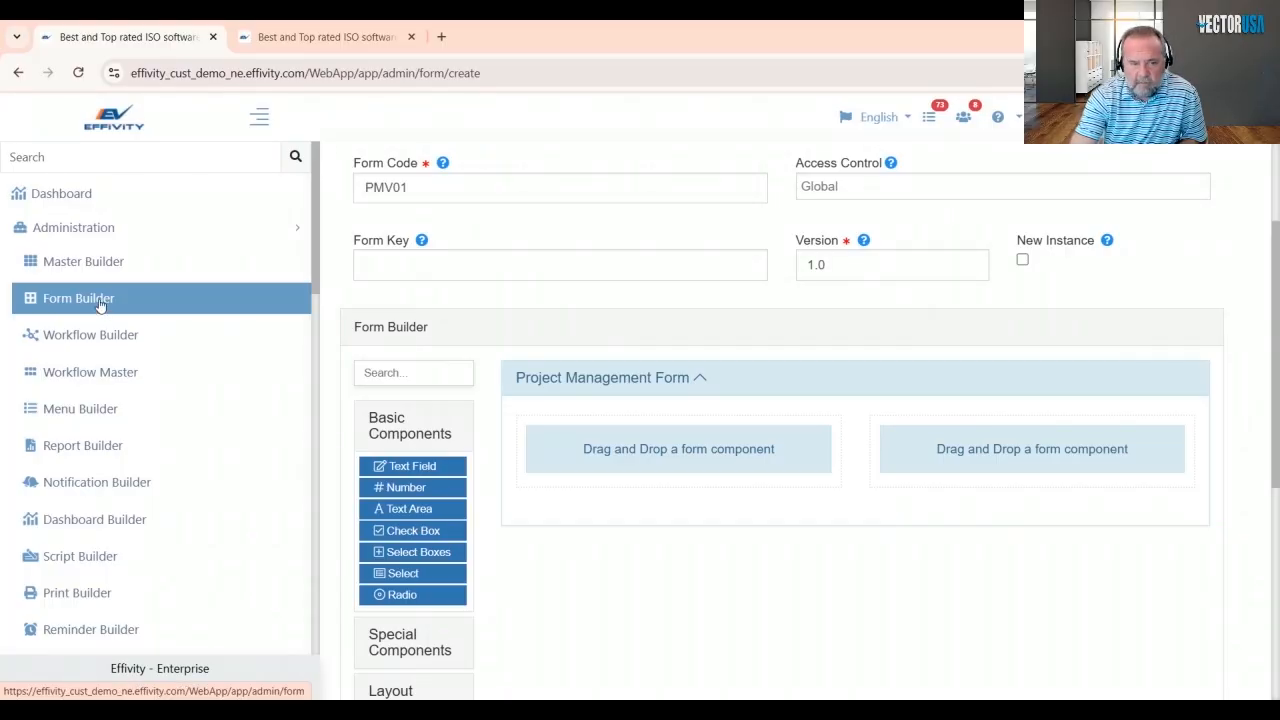
pyautogui.scroll(1, 758, 577)
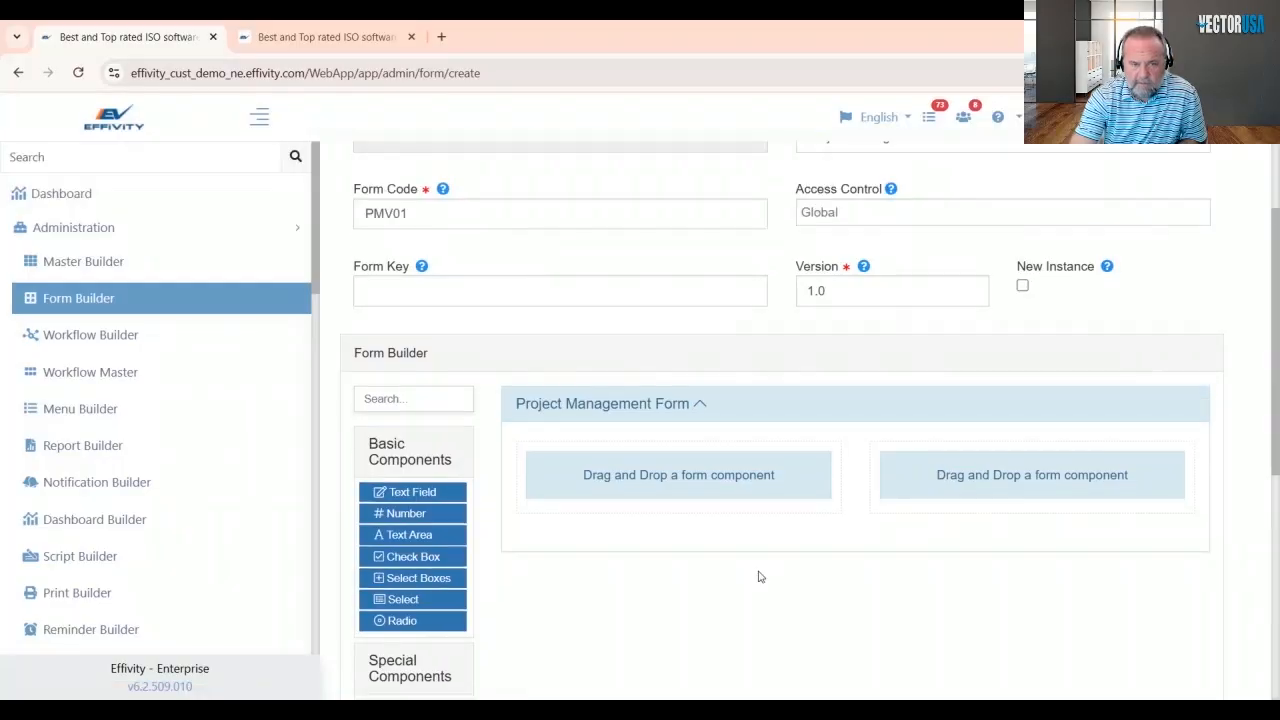
pyautogui.scroll(-5, 757, 577)
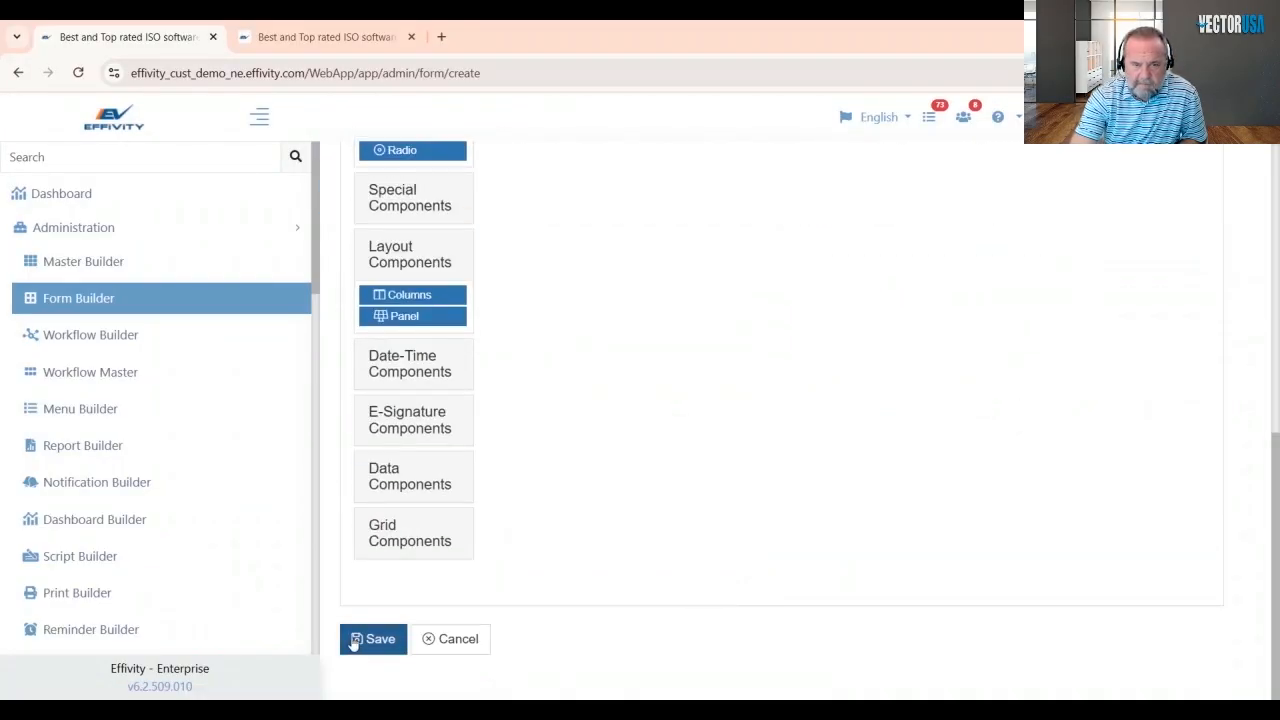
pyautogui.scroll(5, 795, 455)
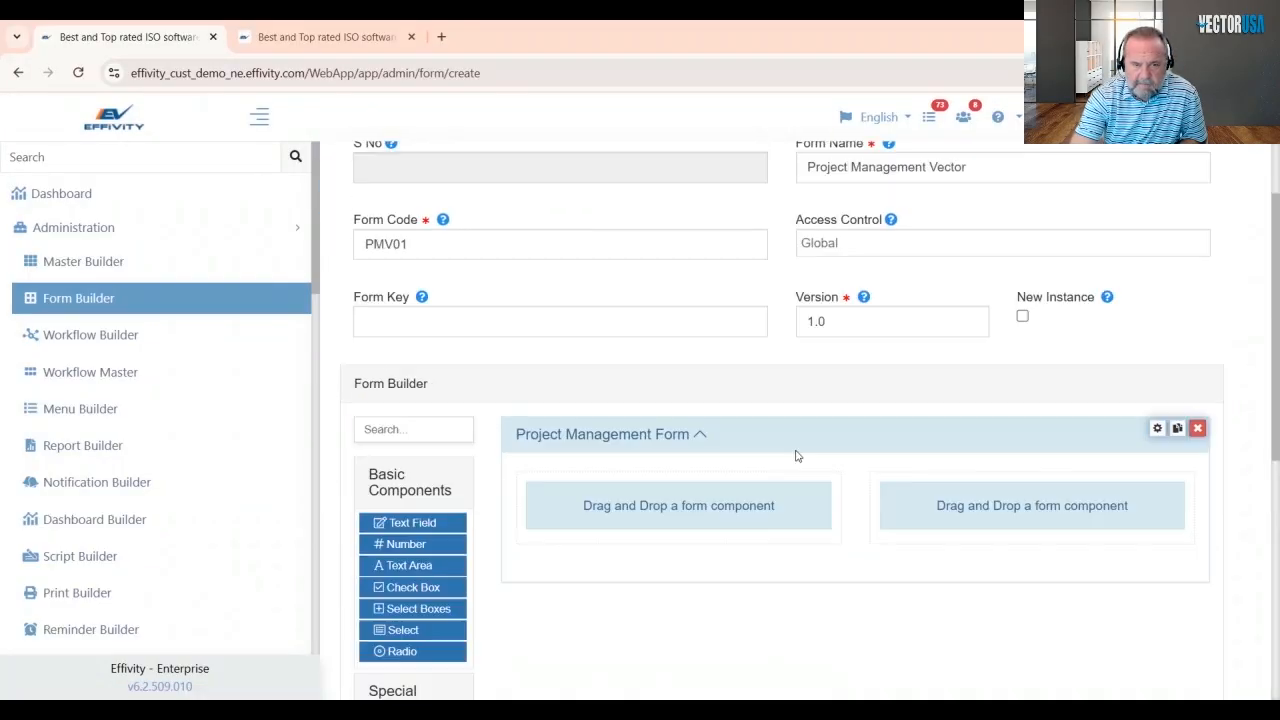
pyautogui.scroll(1, 797, 455)
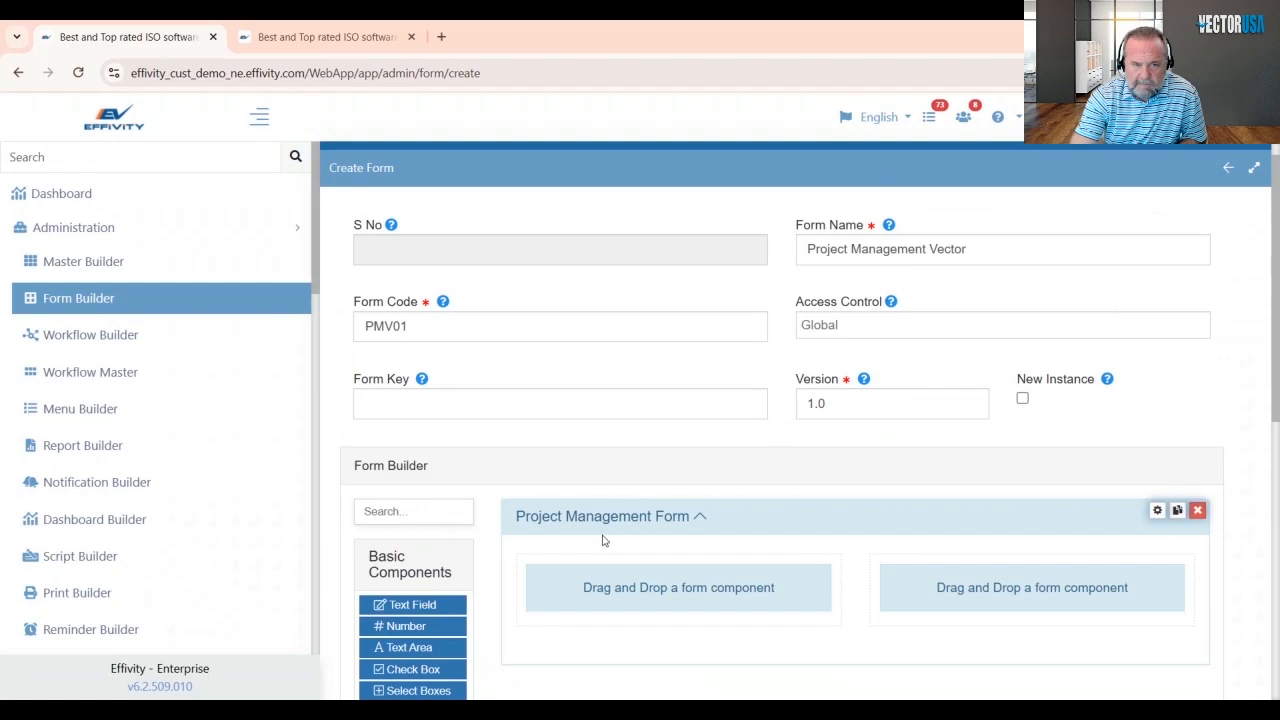
pyautogui.scroll(-3, 590, 540)
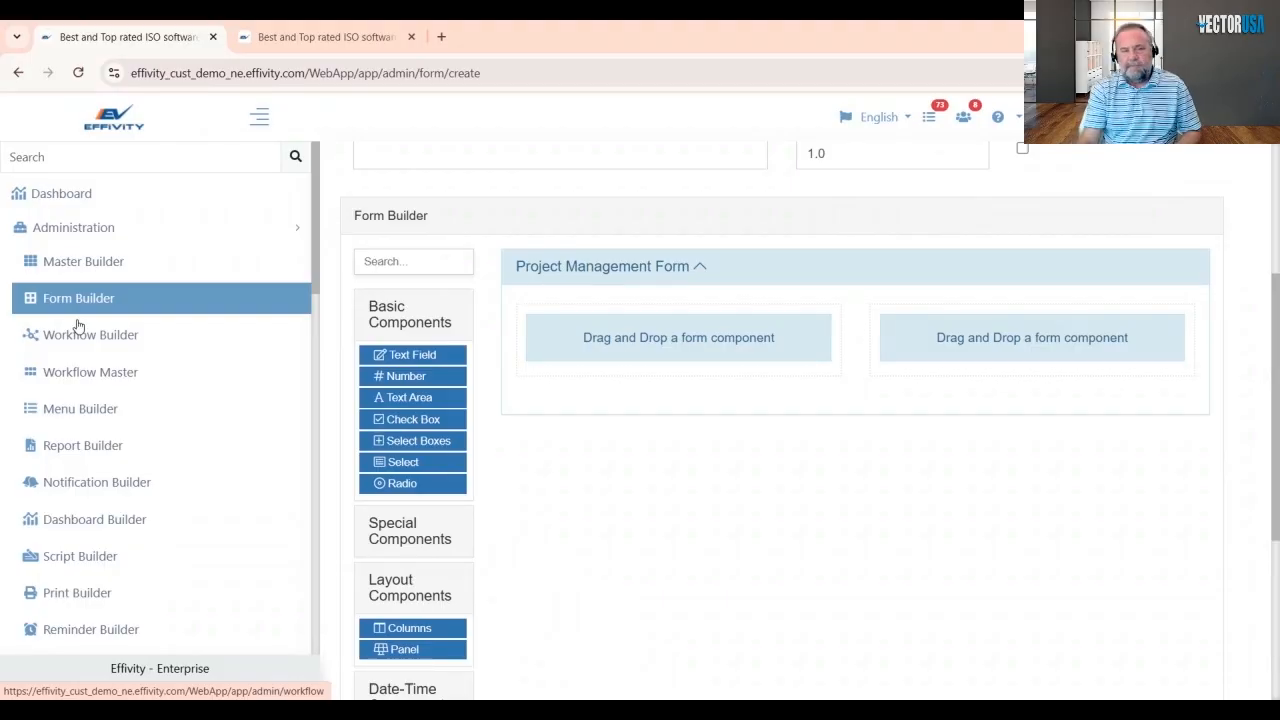
pyautogui.scroll(3, 922, 595)
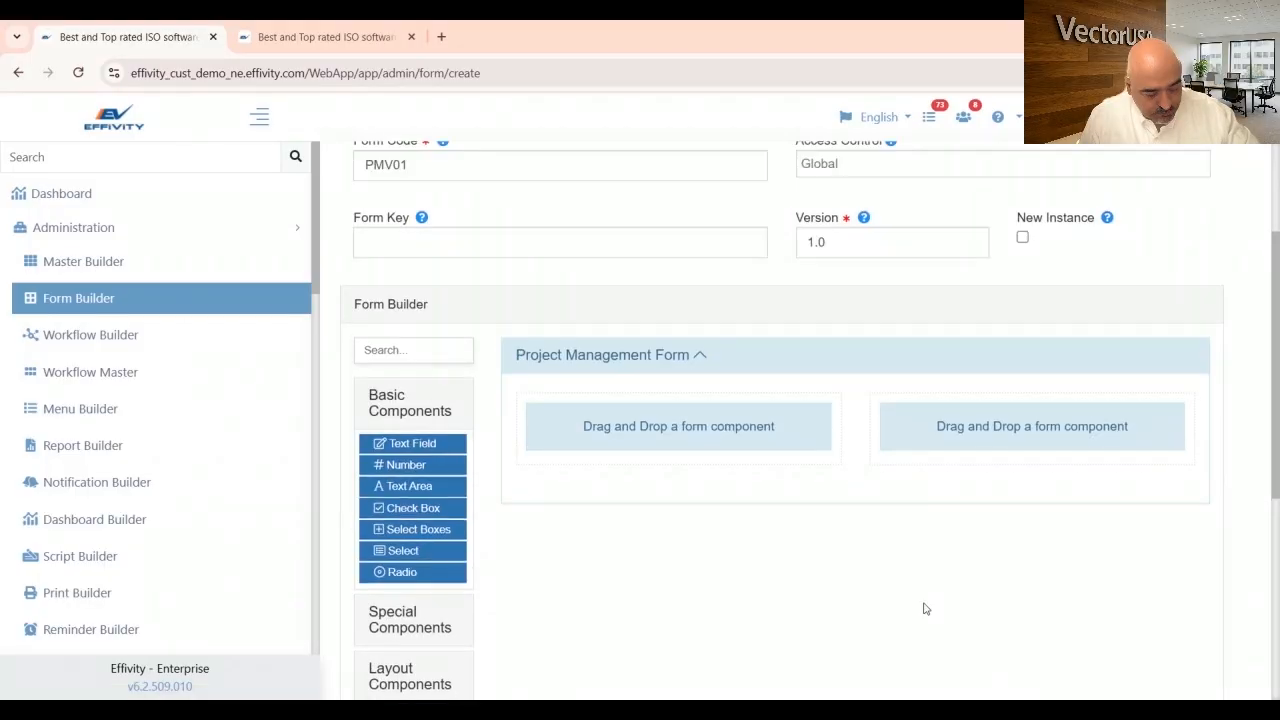
pyautogui.scroll(1, 922, 590)
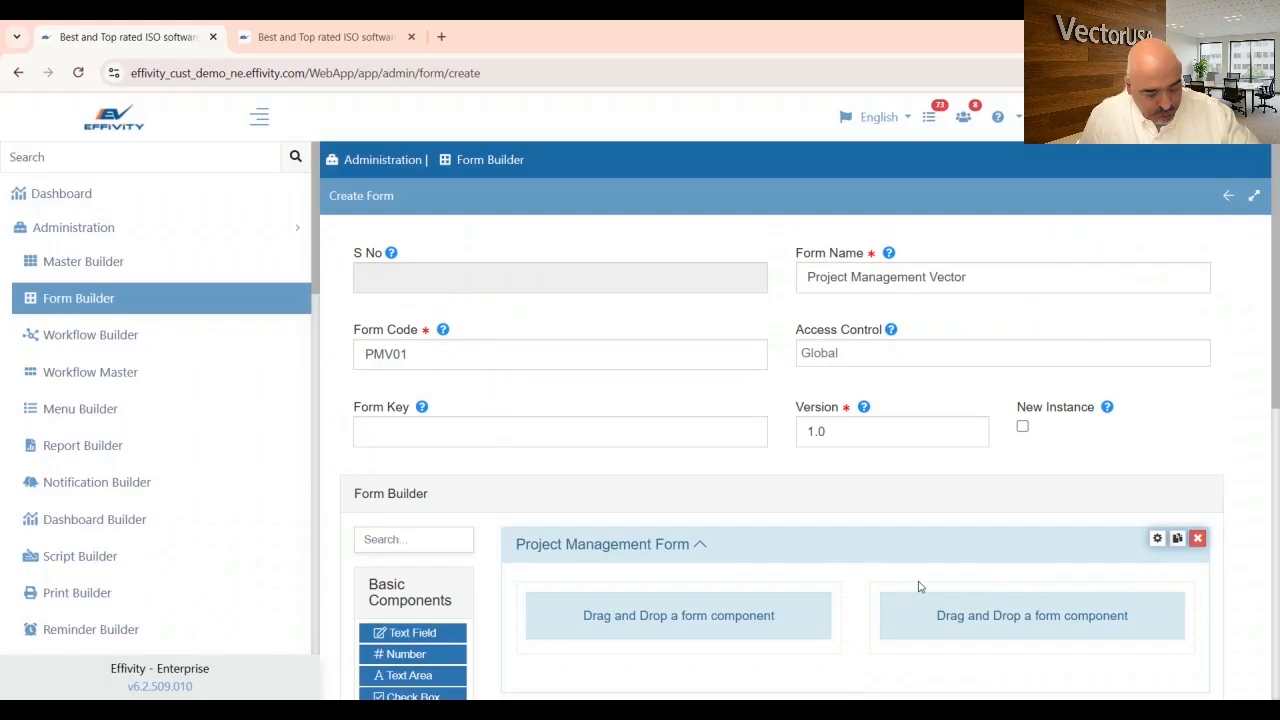
pyautogui.scroll(-3, 920, 587)
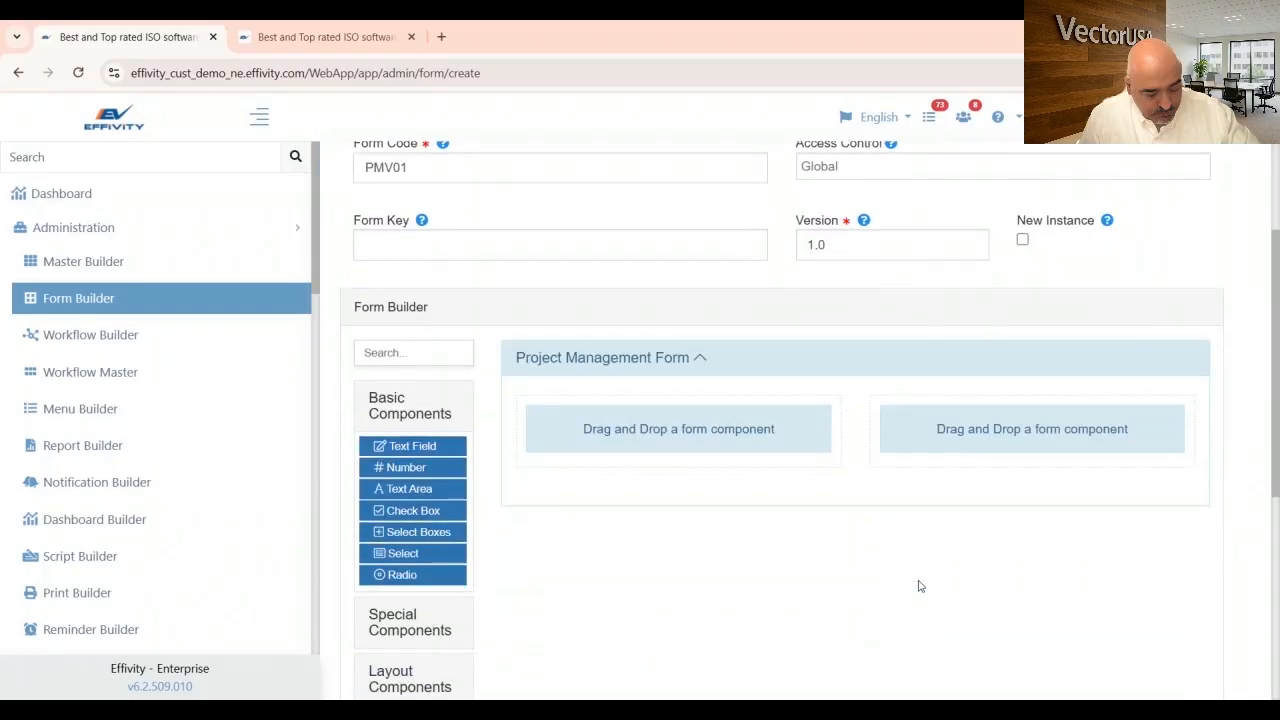
pyautogui.scroll(-1, 920, 586)
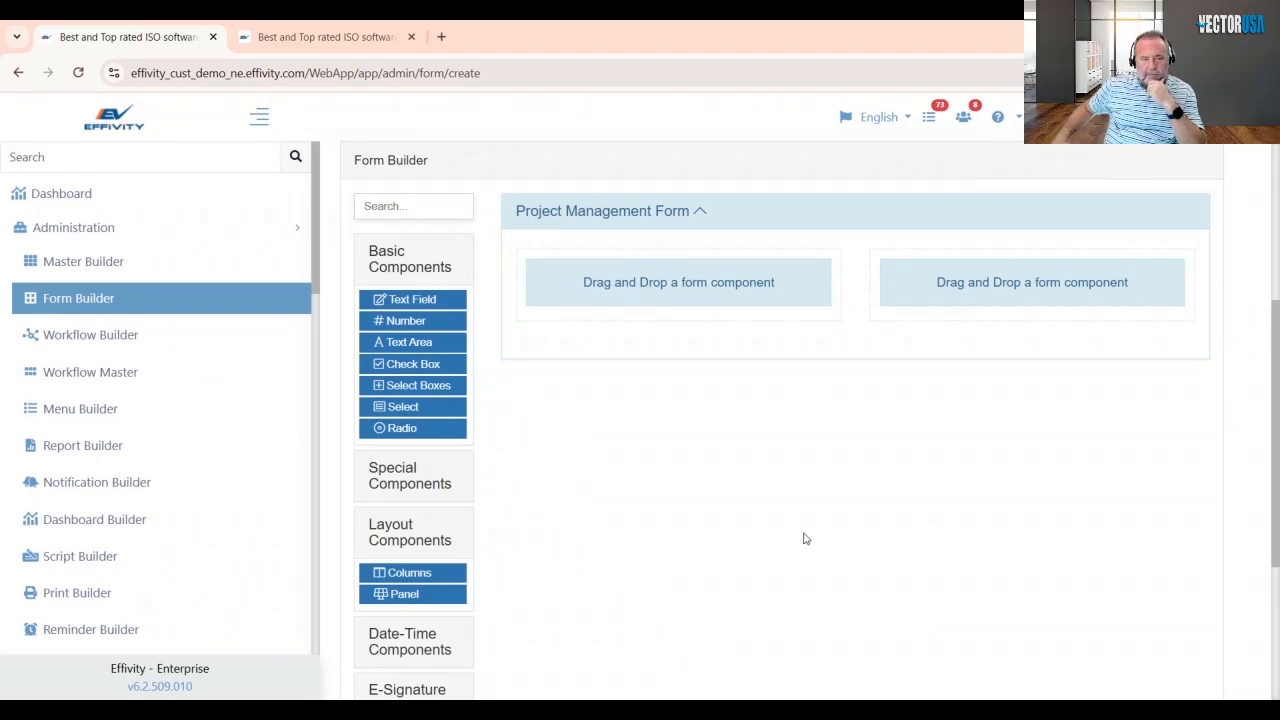
pyautogui.scroll(1, 803, 539)
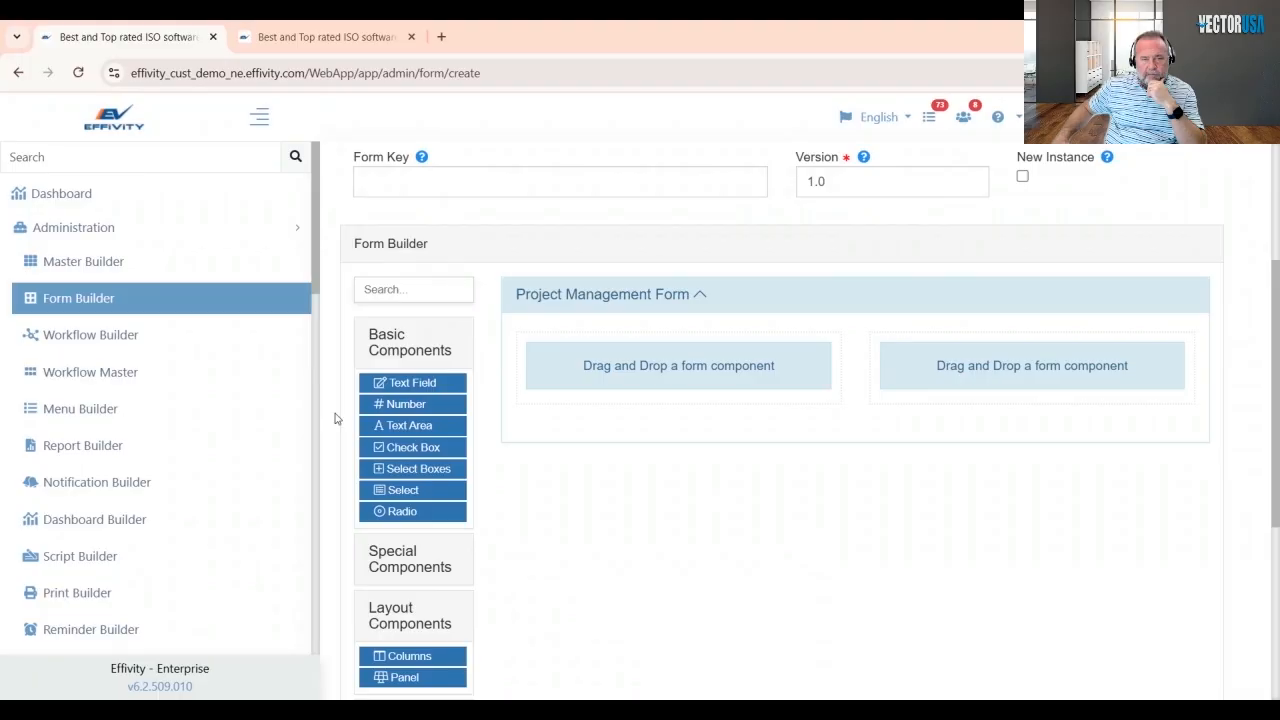
pyautogui.scroll(-1, 434, 588)
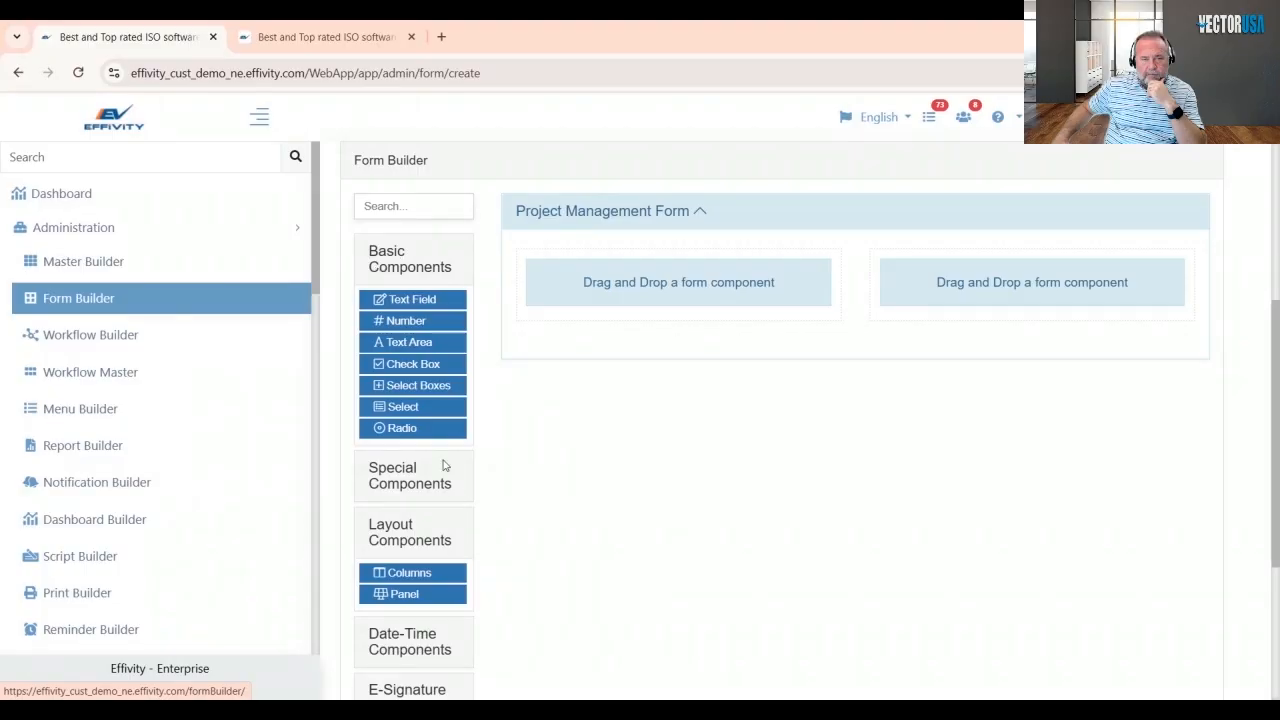
# - Examine the component types offered in the Special, Date-Time and E-Signature groups of the form builder palette
pyautogui.click(425, 485)
pyautogui.scroll(-8, 424, 490)
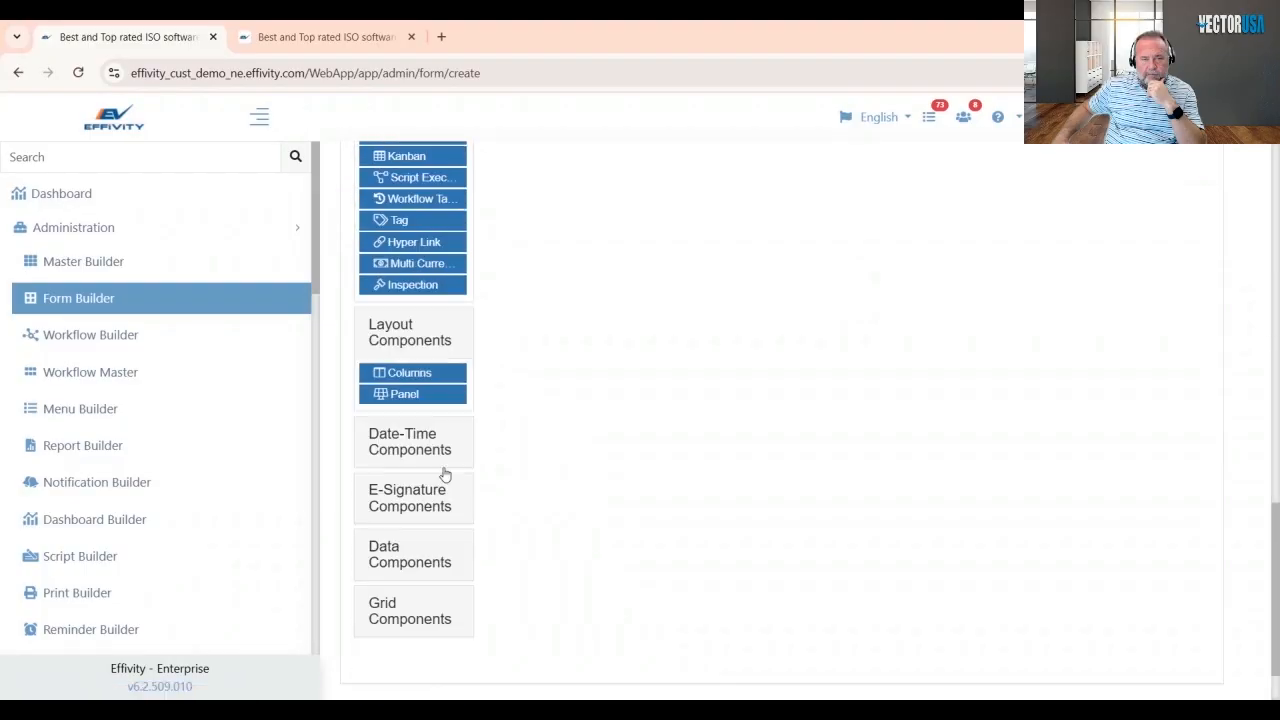
pyautogui.click(440, 455)
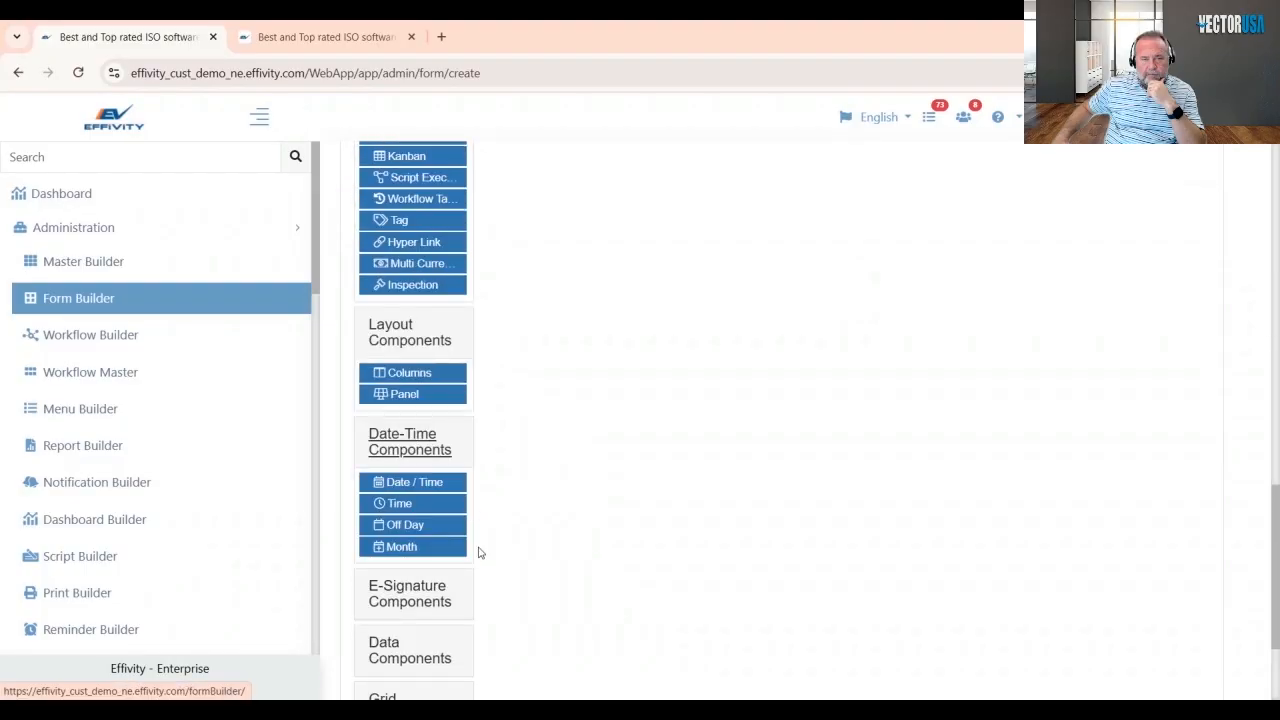
pyautogui.scroll(1, 440, 575)
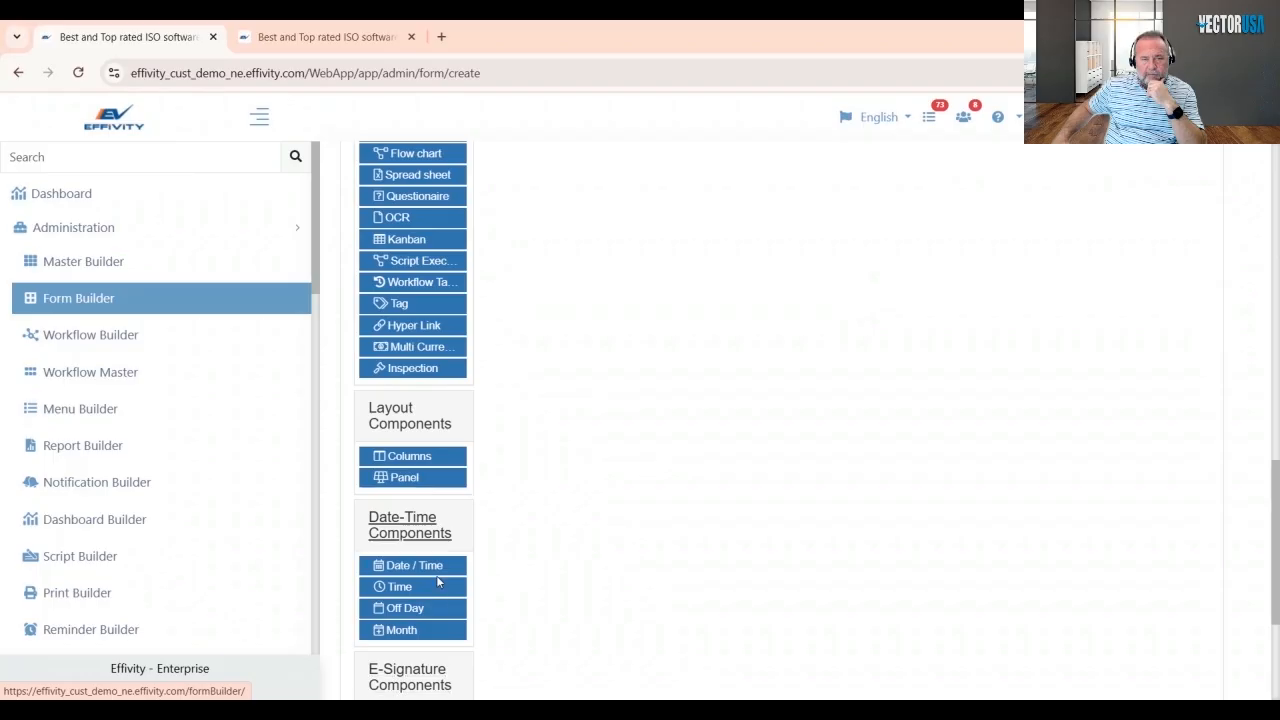
pyautogui.scroll(-3, 432, 566)
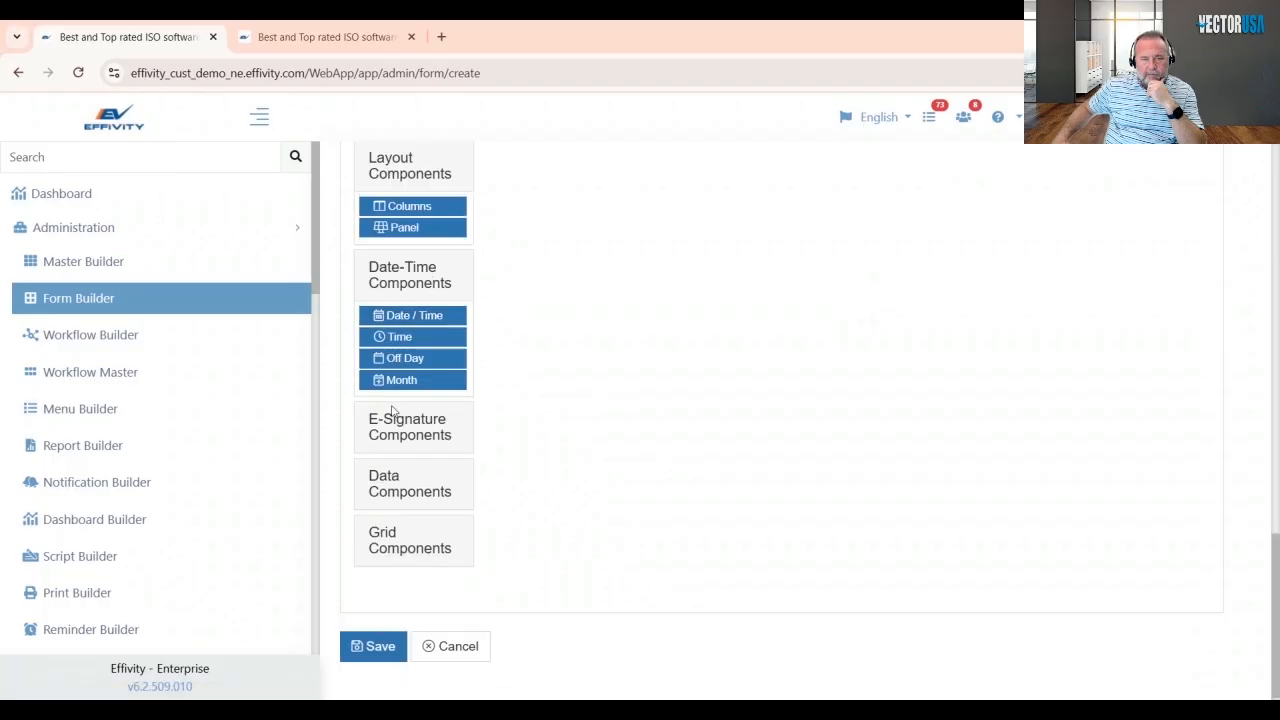
pyautogui.click(435, 425)
pyautogui.scroll(6, 478, 480)
pyautogui.scroll(6, 478, 480)
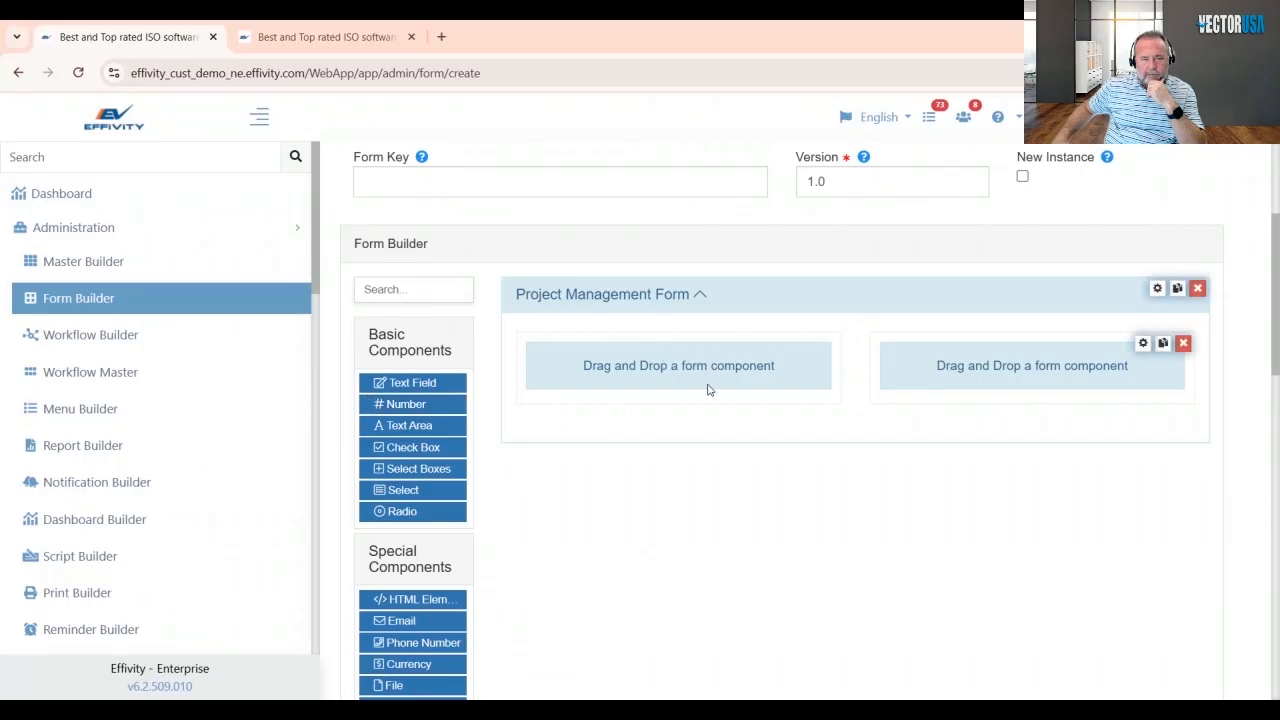
pyautogui.scroll(-3, 449, 567)
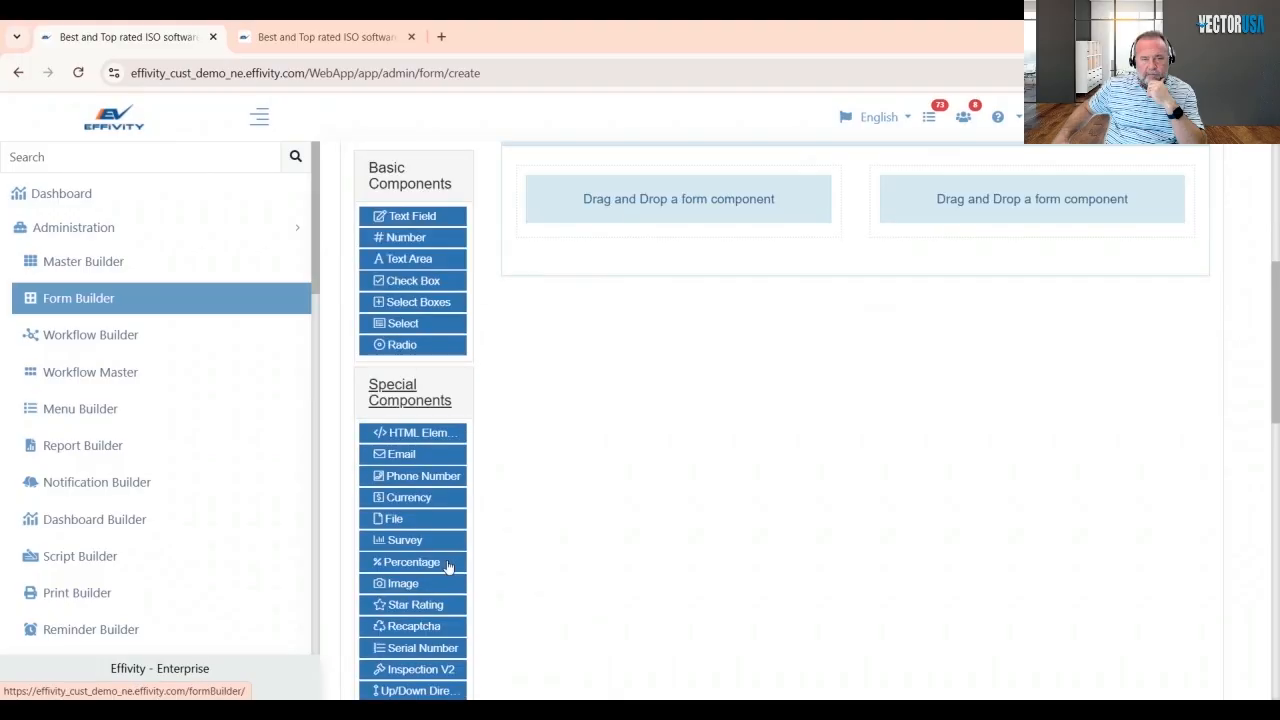
pyautogui.scroll(3, 446, 566)
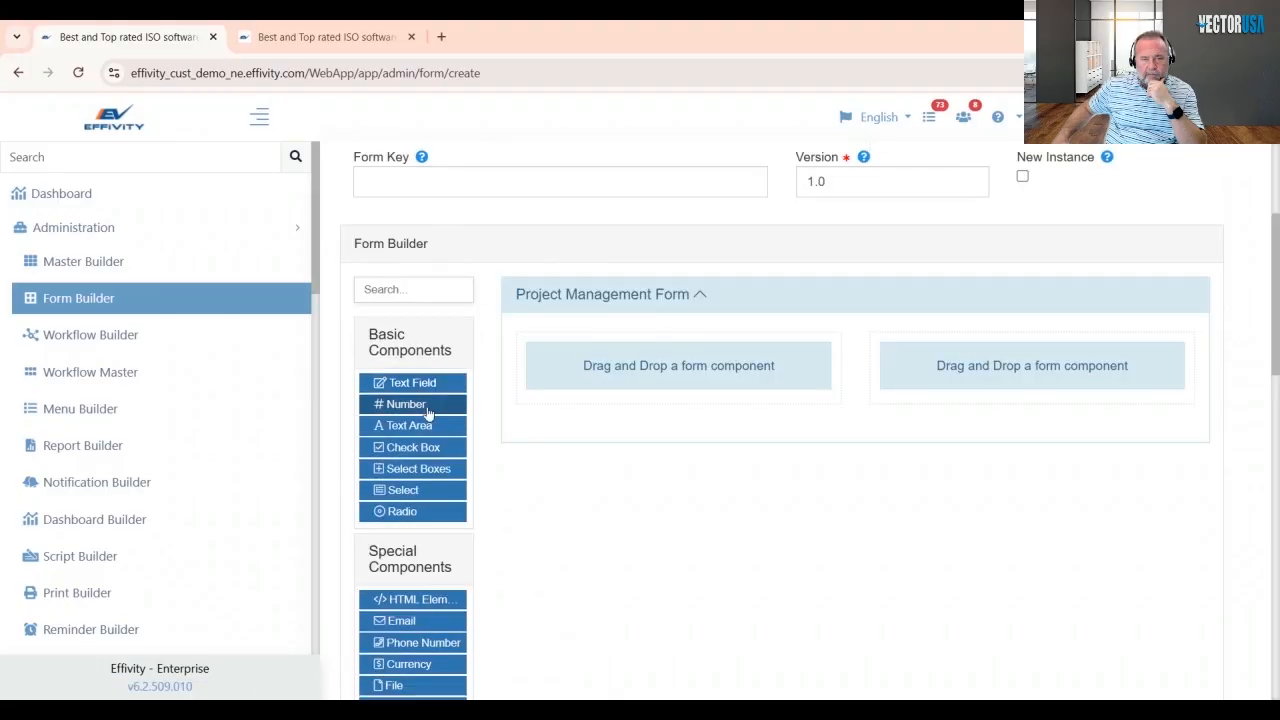
# - Add a Serial Number component labelled "S No" to the first column of the Project Management Form panel and save it
pyautogui.scroll(1, 428, 413)
pyautogui.click(395, 425)
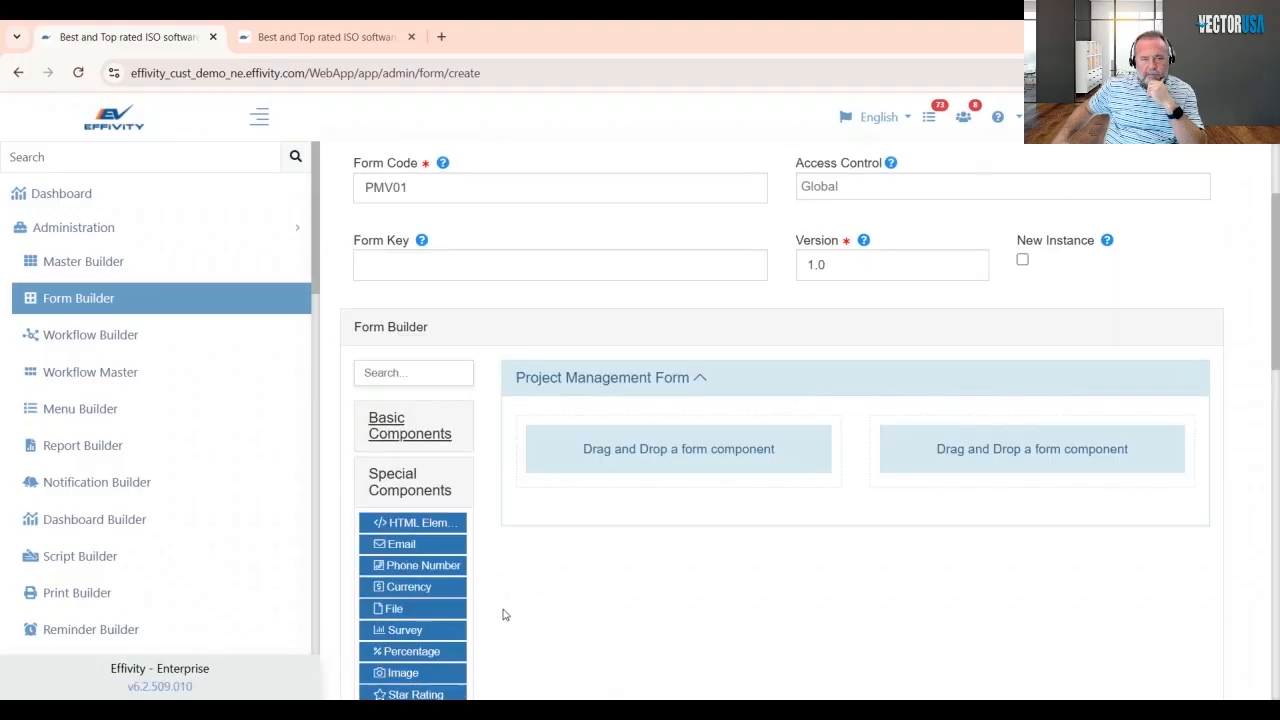
pyautogui.scroll(-2, 470, 609)
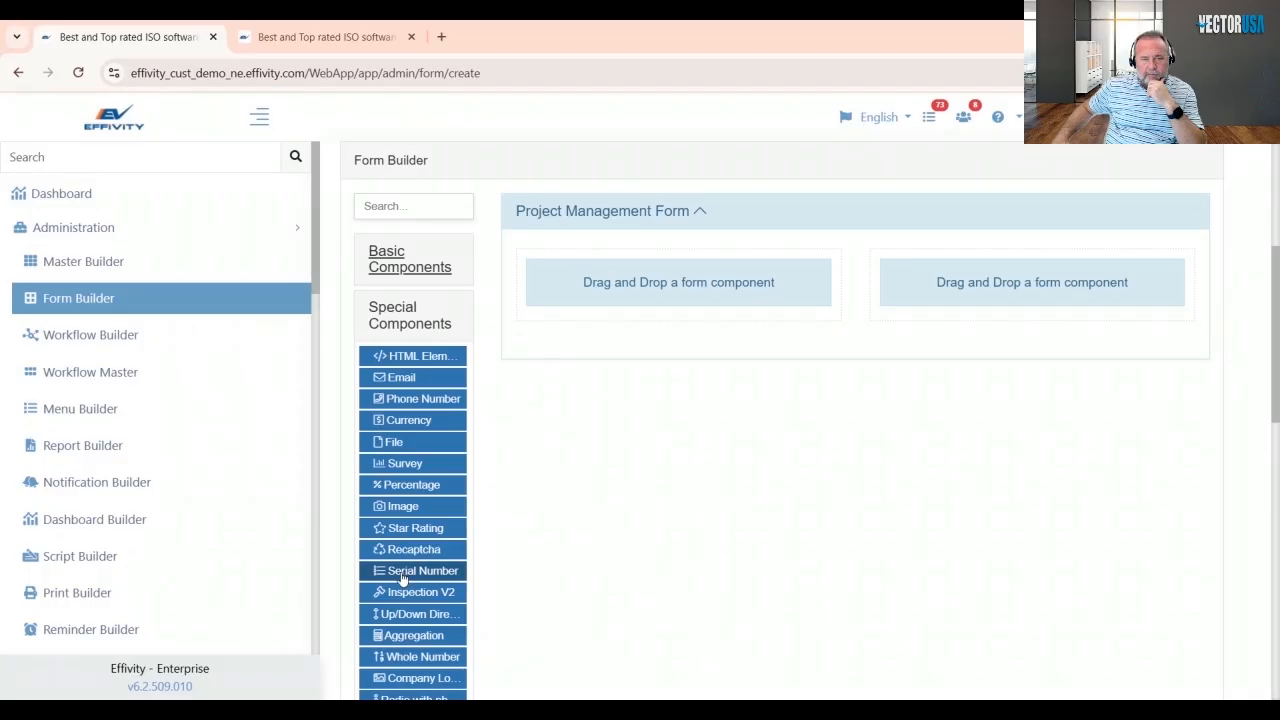
pyautogui.moveTo(398, 578); pyautogui.dragTo(575, 295)
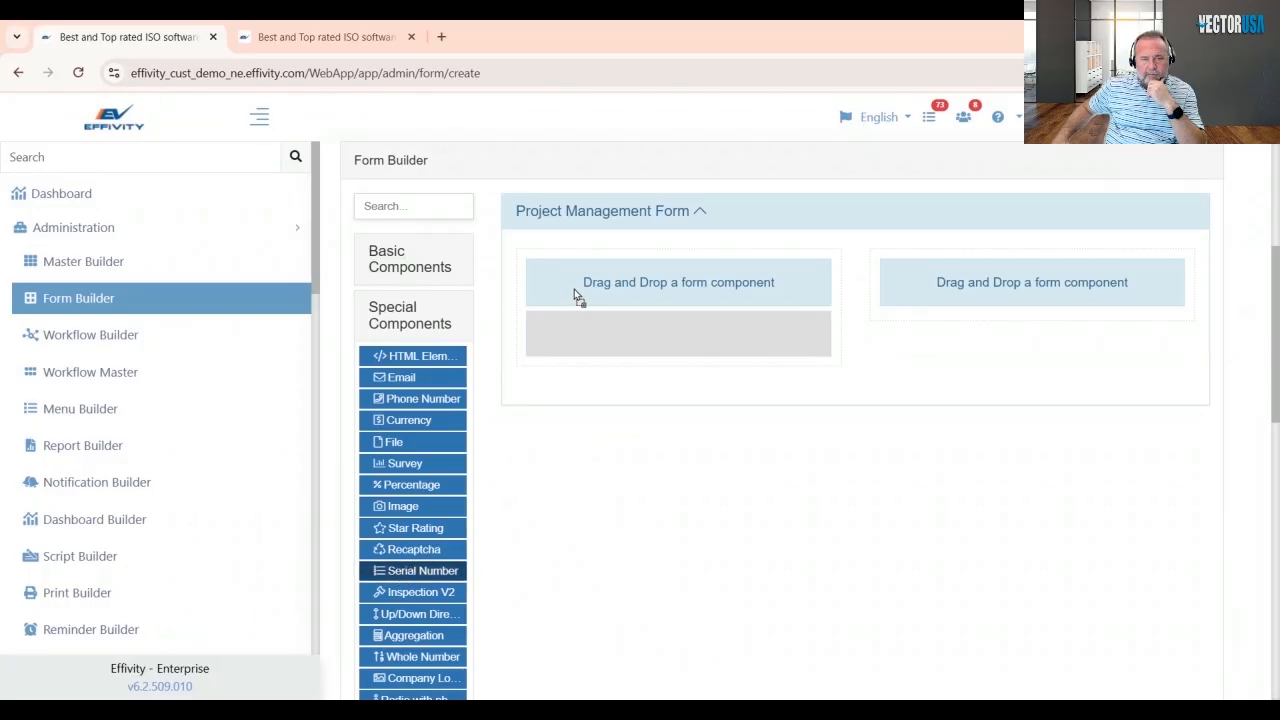
pyautogui.moveTo(574, 289); pyautogui.dragTo(574, 290)
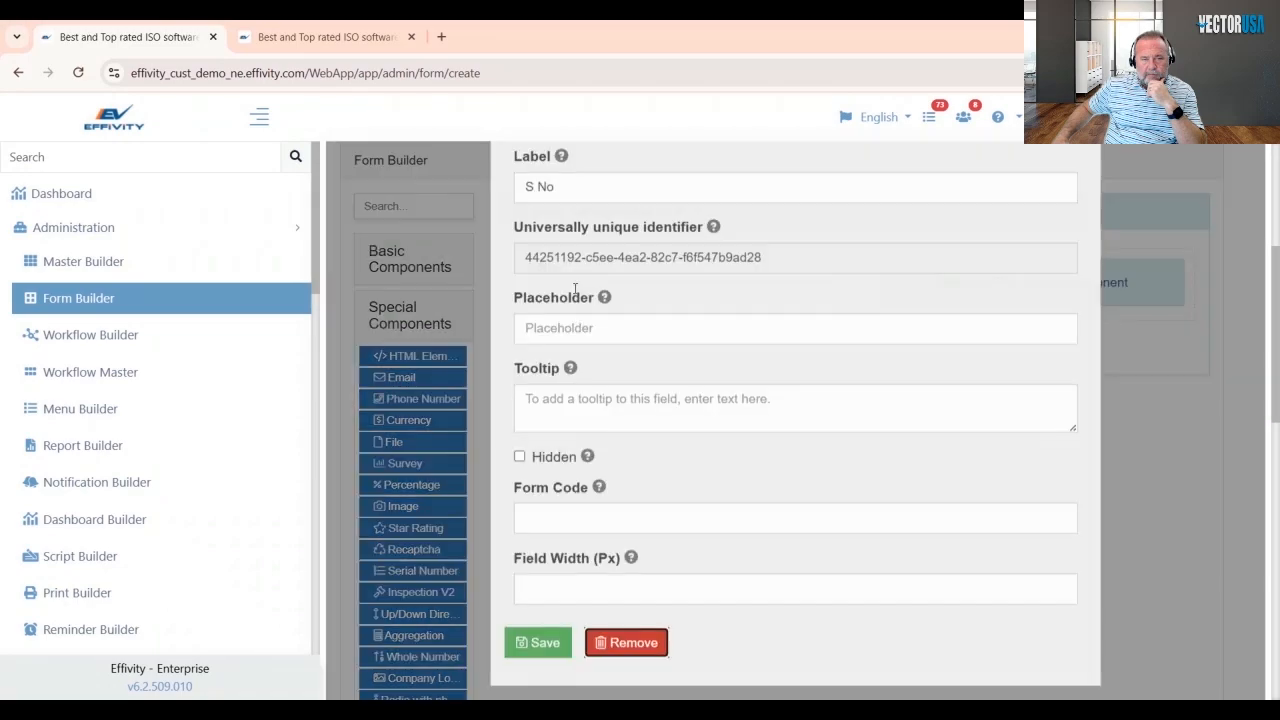
pyautogui.scroll(2, 658, 510)
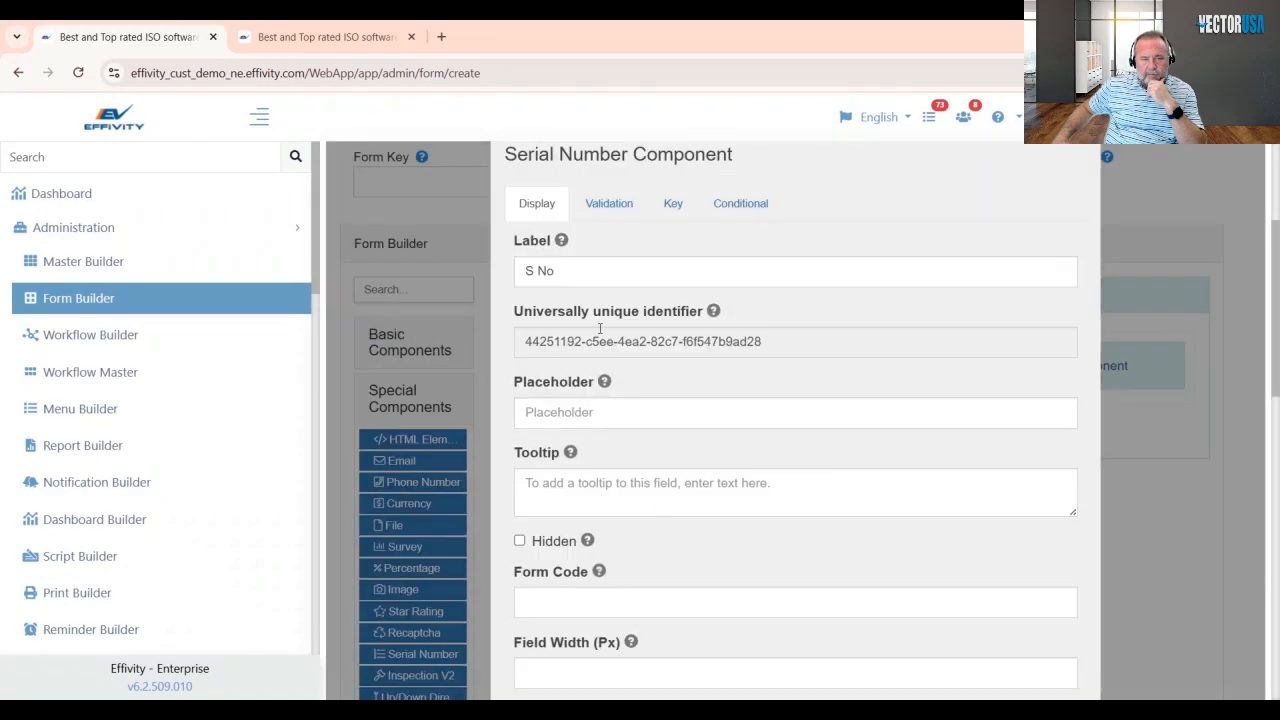
pyautogui.scroll(1, 724, 551)
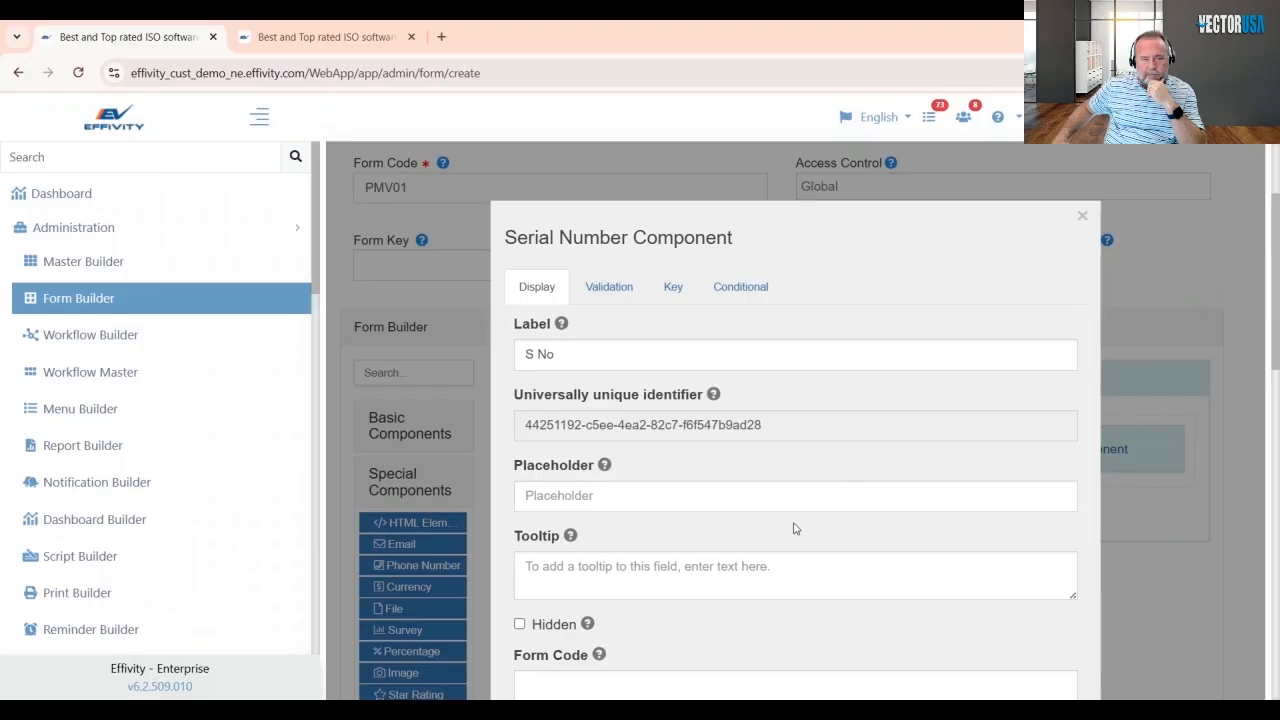
pyautogui.scroll(-5, 795, 535)
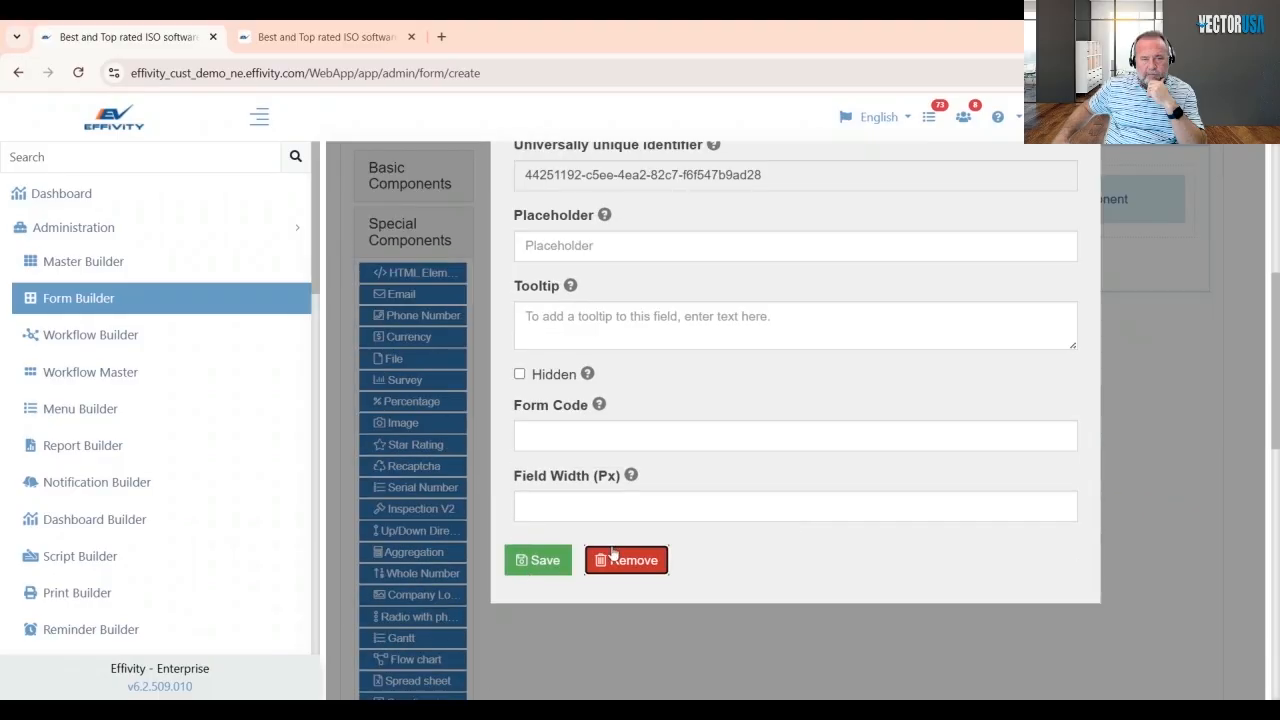
pyautogui.click(545, 566)
pyautogui.scroll(1, 864, 539)
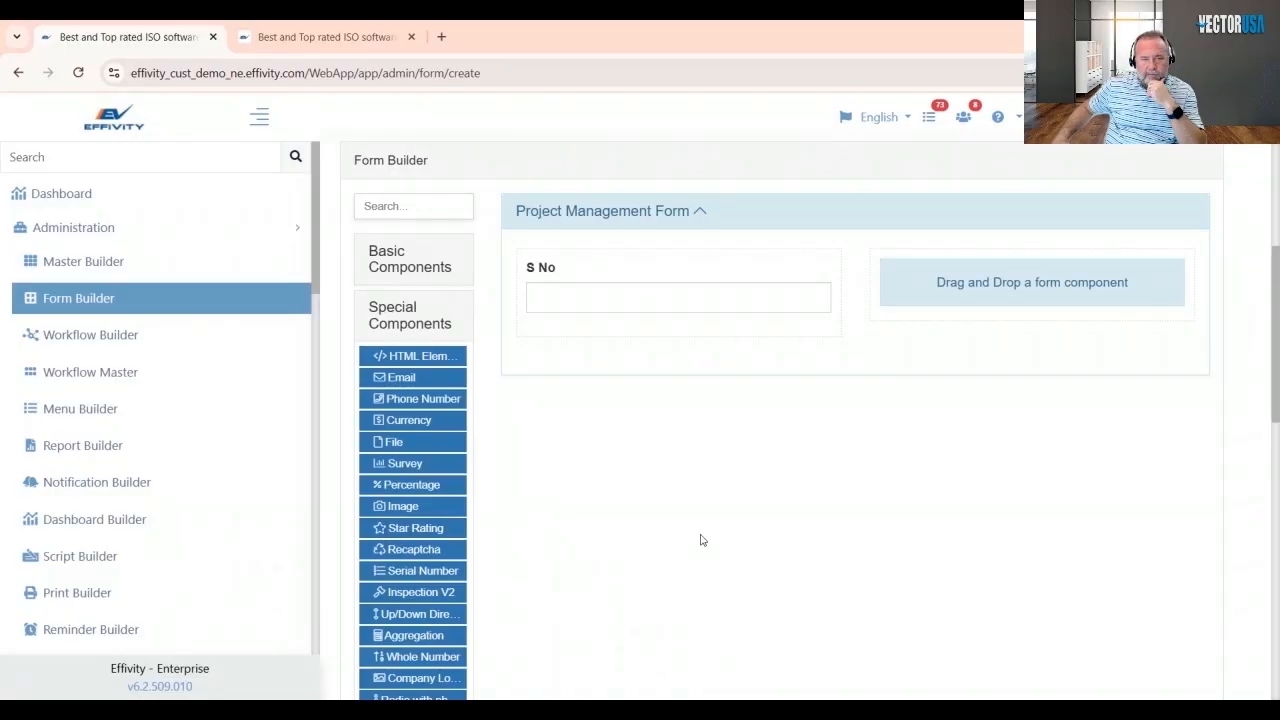
# - Add a Text Field component to the second column of the panel and label it "Project Name"
pyautogui.click(386, 266)
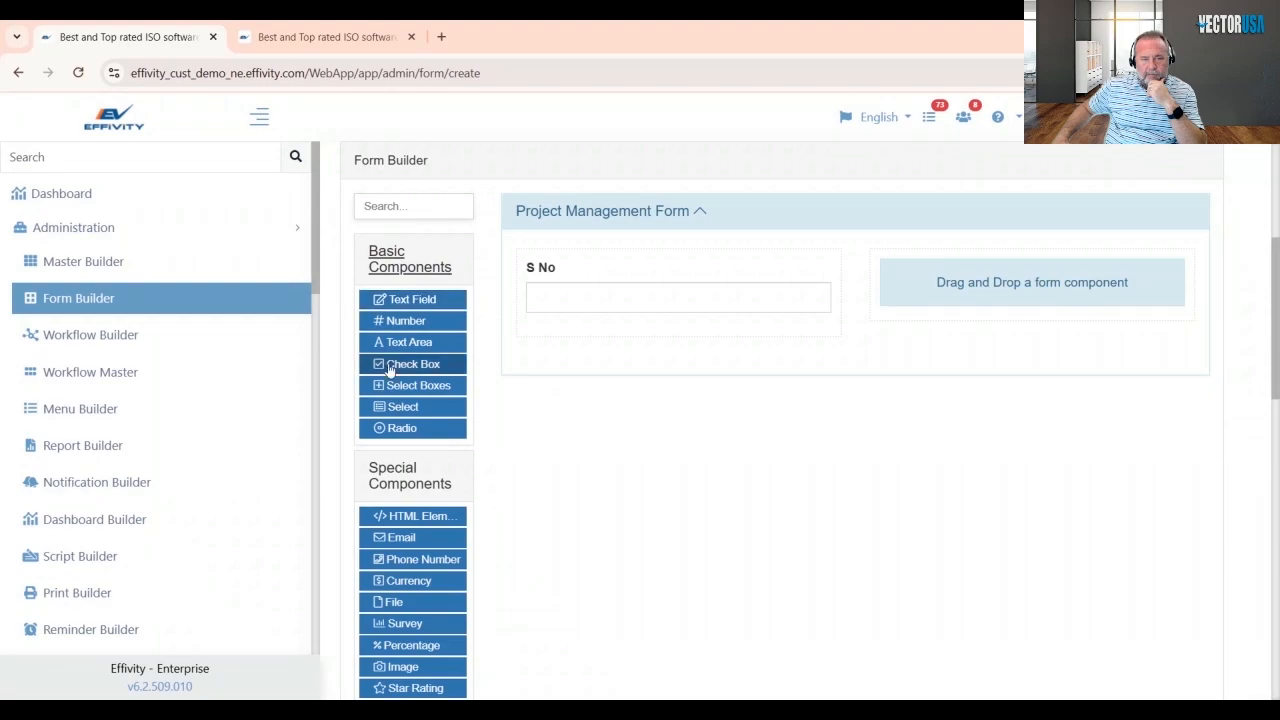
pyautogui.moveTo(413, 304); pyautogui.dragTo(966, 318)
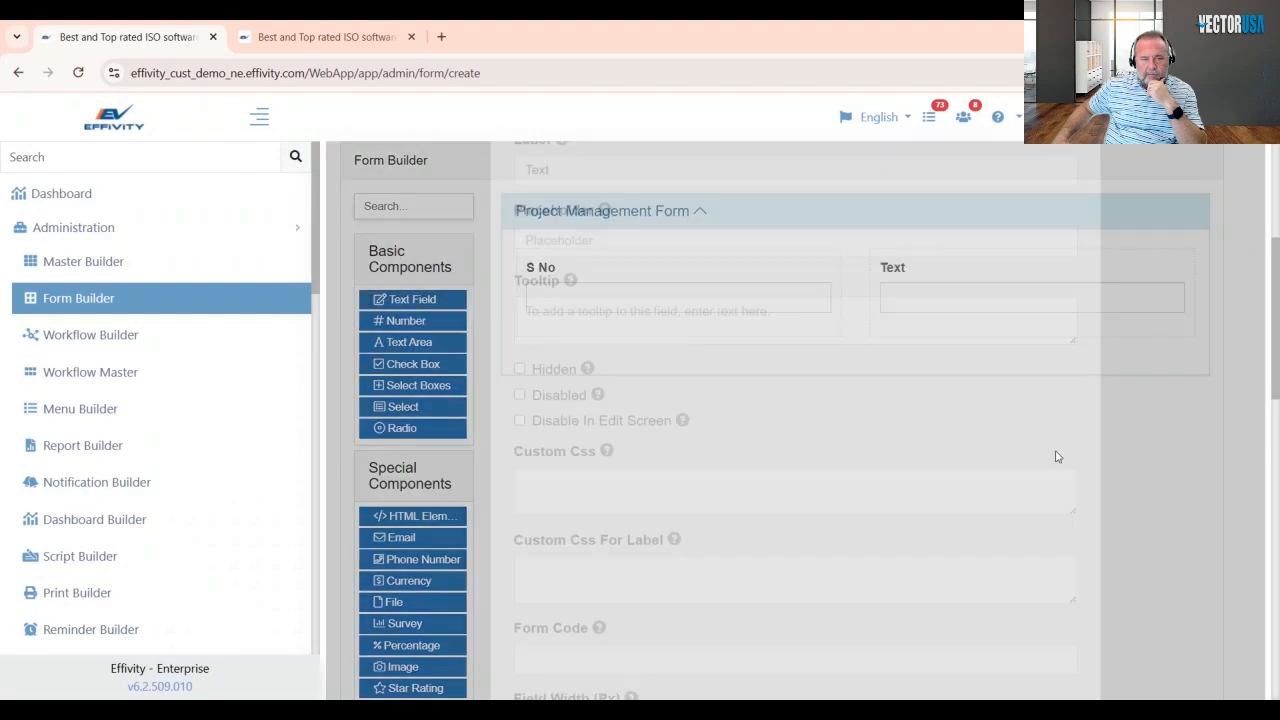
pyautogui.scroll(3, 803, 549)
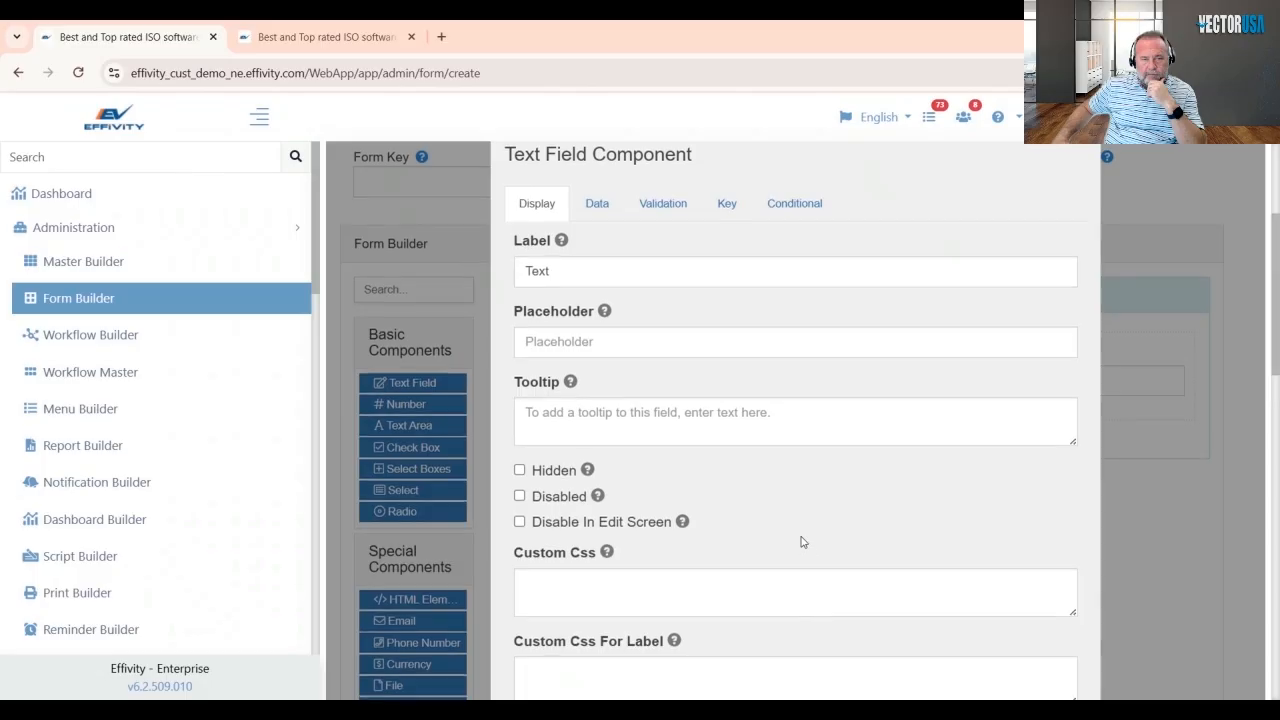
pyautogui.scroll(-2, 794, 531)
pyautogui.click(583, 268)
pyautogui.press('BackSpace')
pyautogui.press('BackSpace')
pyautogui.press('BackSpace')
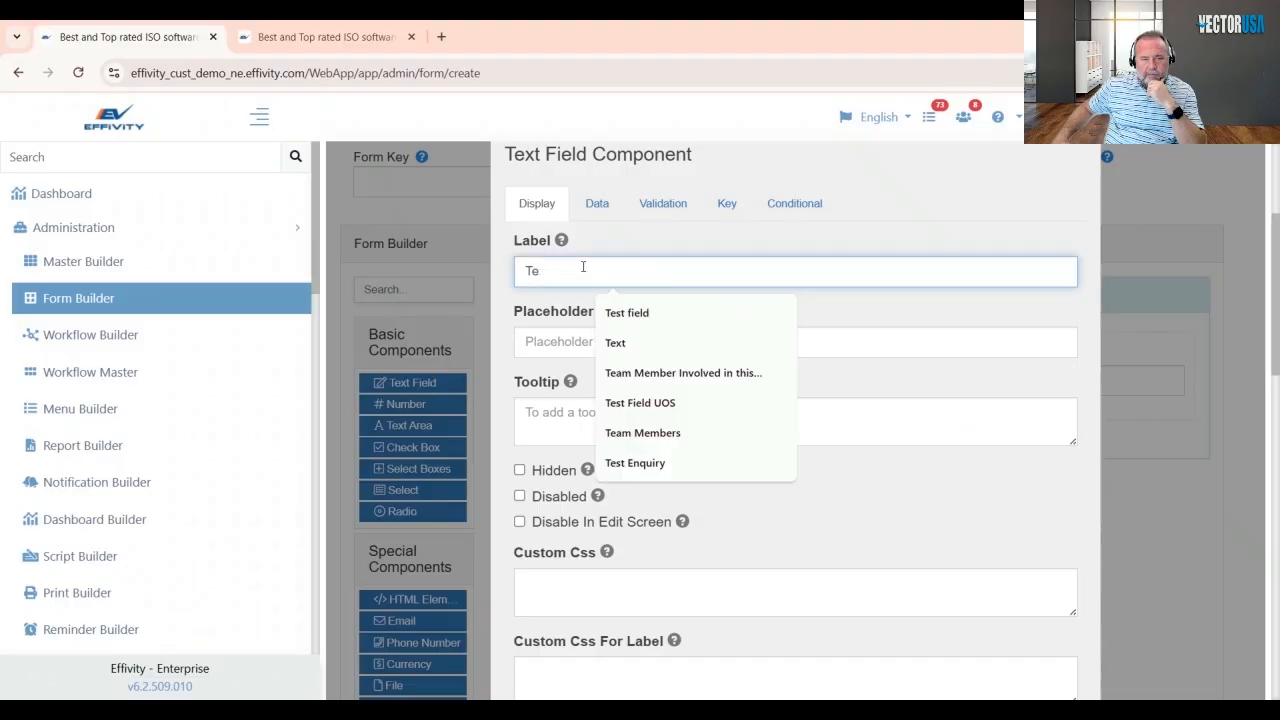
pyautogui.press('BackSpace')
pyautogui.write('Pr')
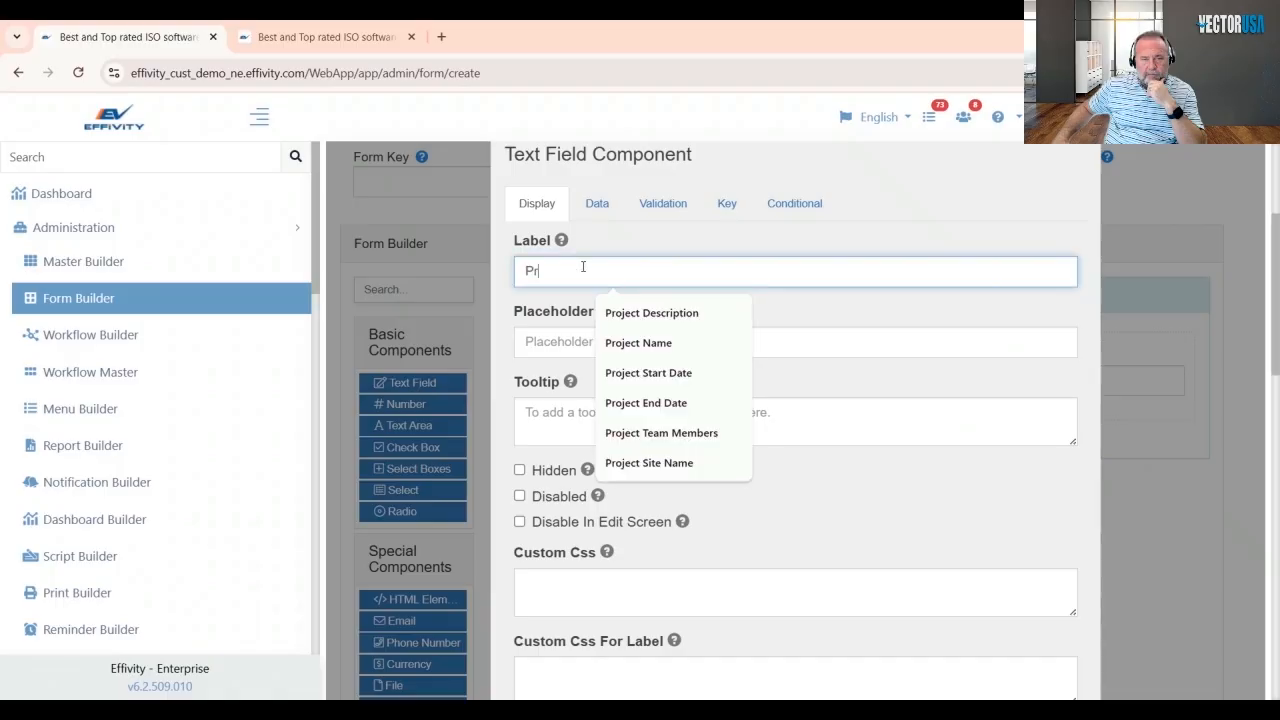
pyautogui.write('oject Name')
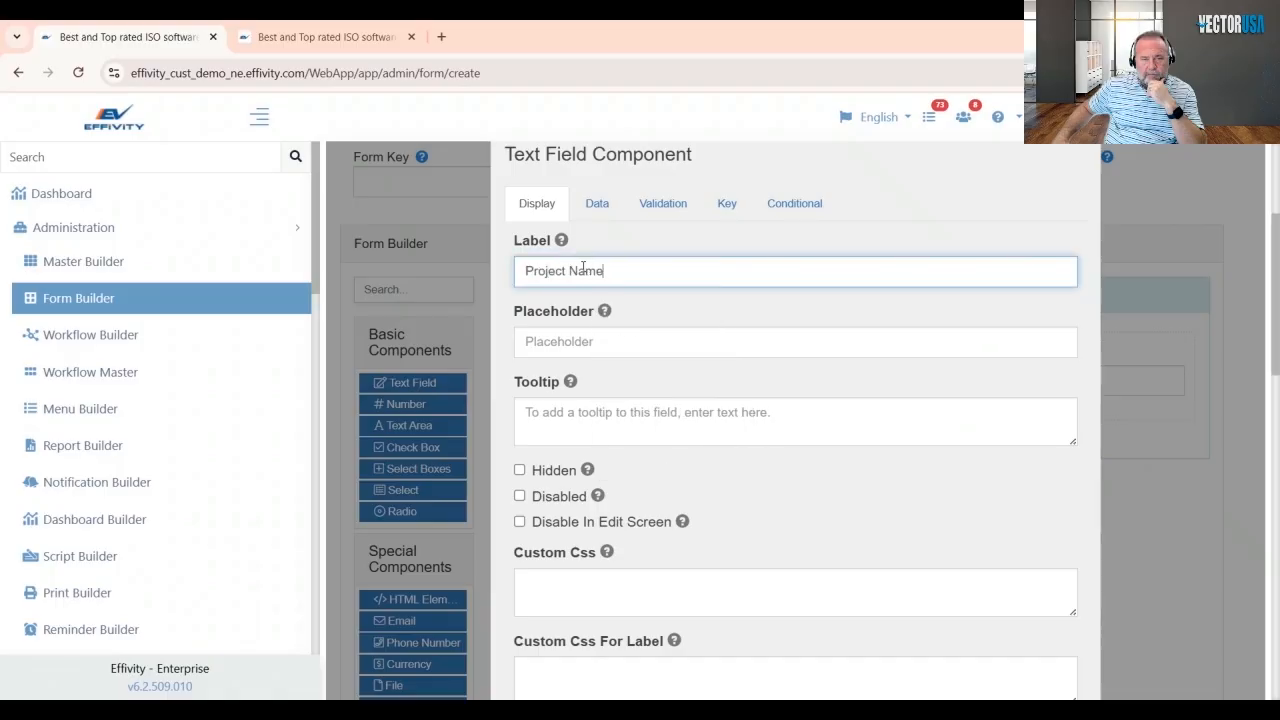
# - Make the Project Name field required, with a minimum length of 3 and a maximum length of 50
pyautogui.click(597, 203)
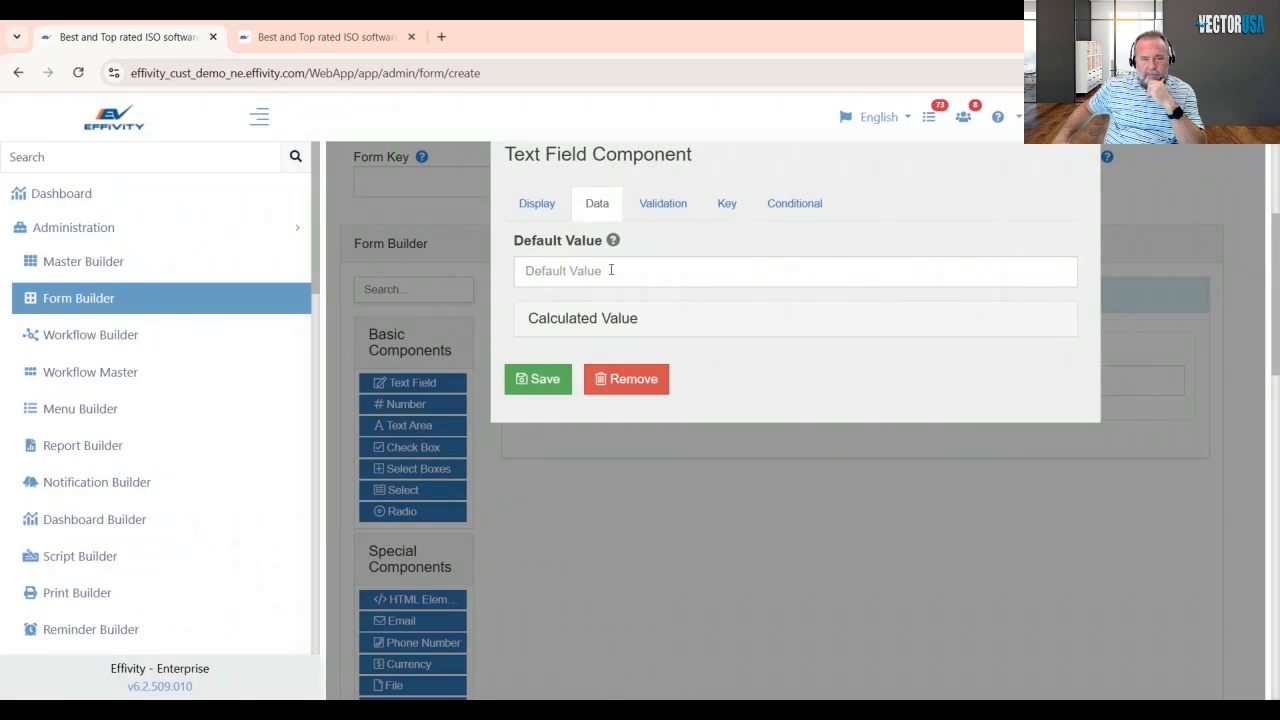
pyautogui.click(660, 205)
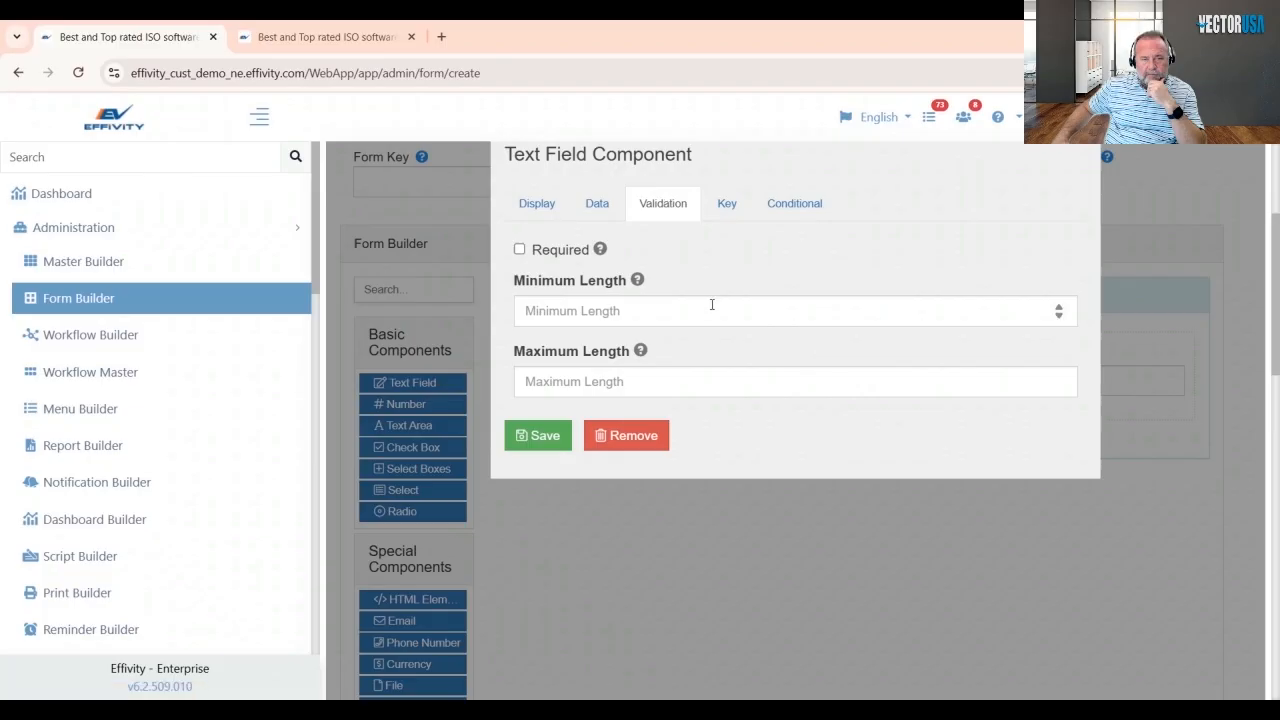
pyautogui.click(520, 251)
pyautogui.click(628, 310)
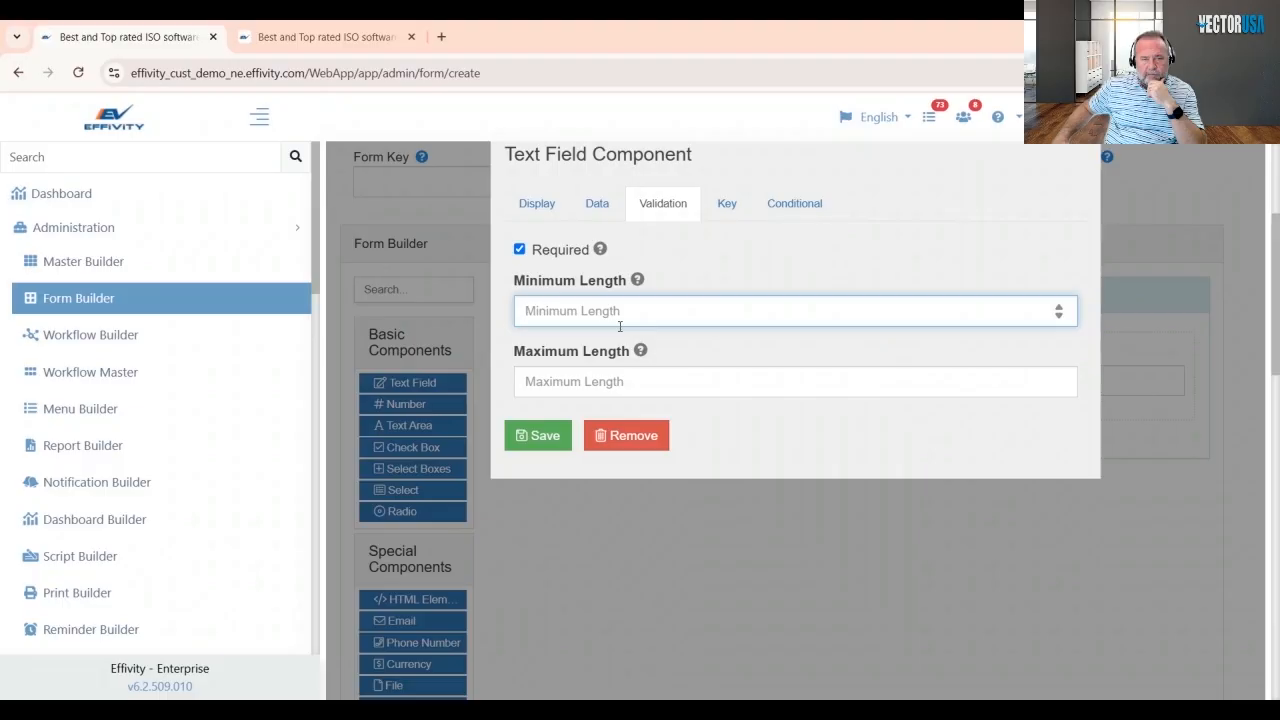
pyautogui.write('3')
pyautogui.click(745, 370)
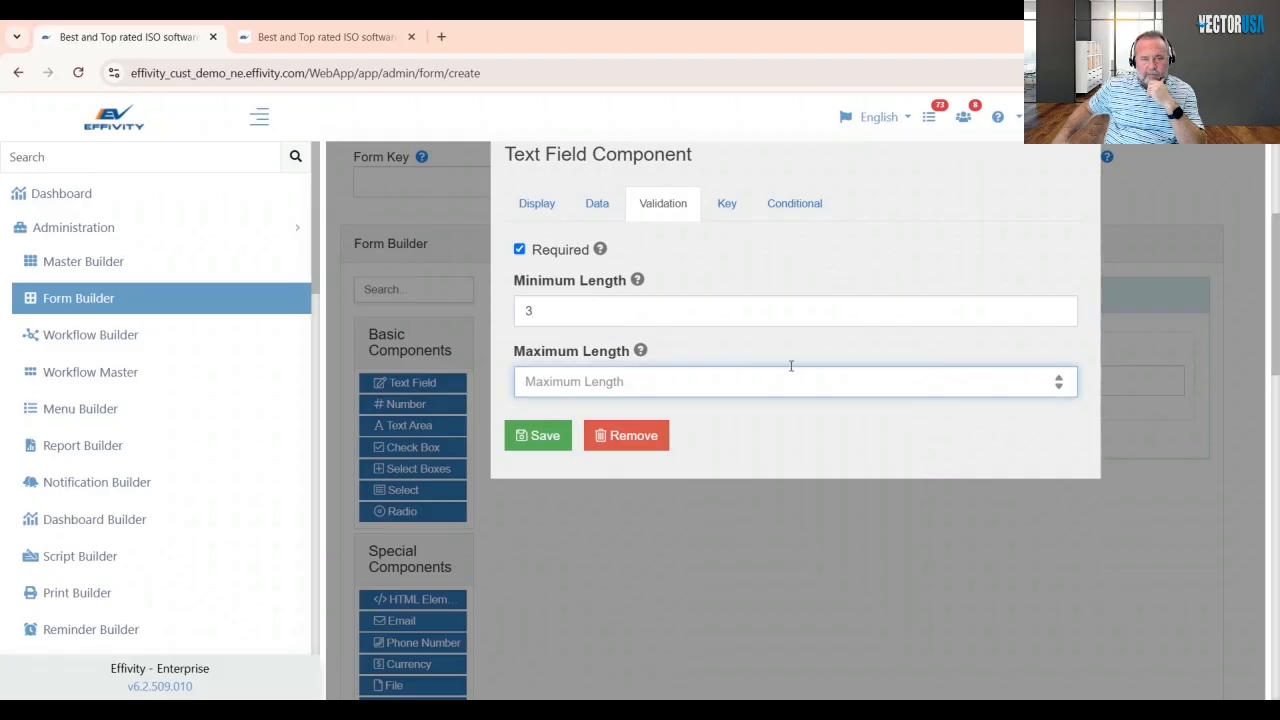
pyautogui.write('50')
# - Review the Project Name field's property name and conditional display settings, and save the component
pyautogui.click(727, 205)
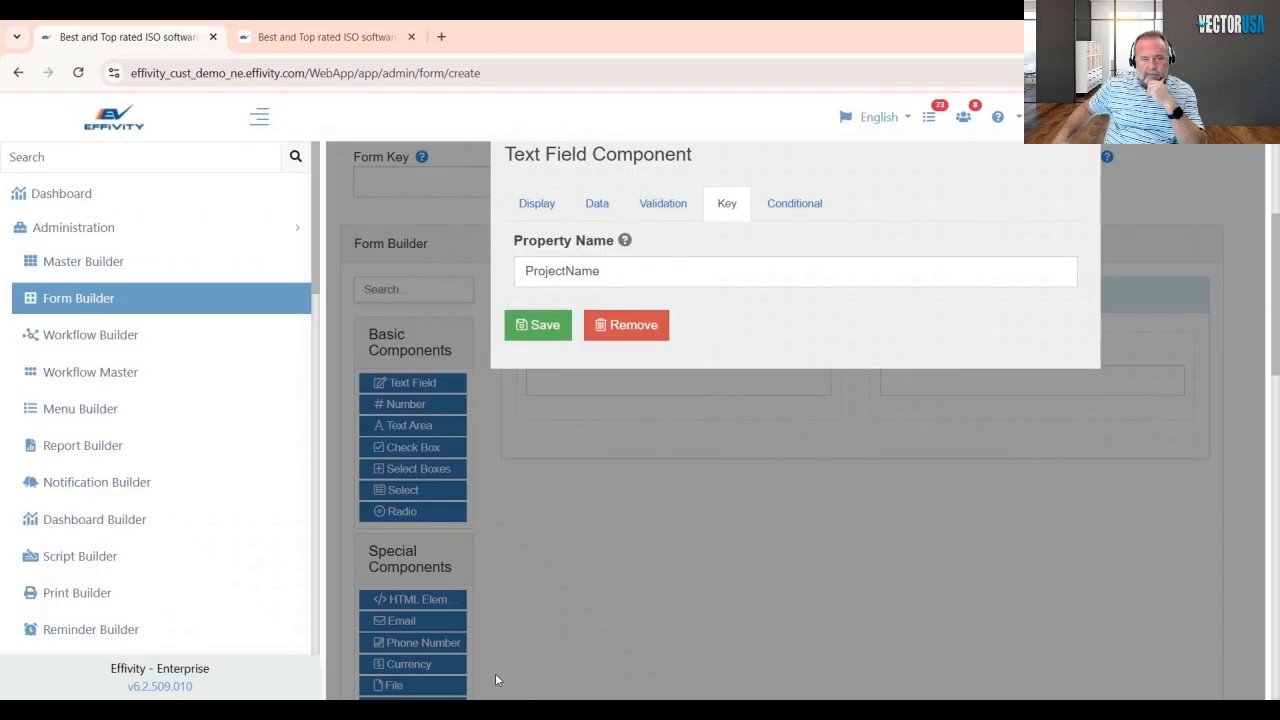
pyautogui.click(537, 205)
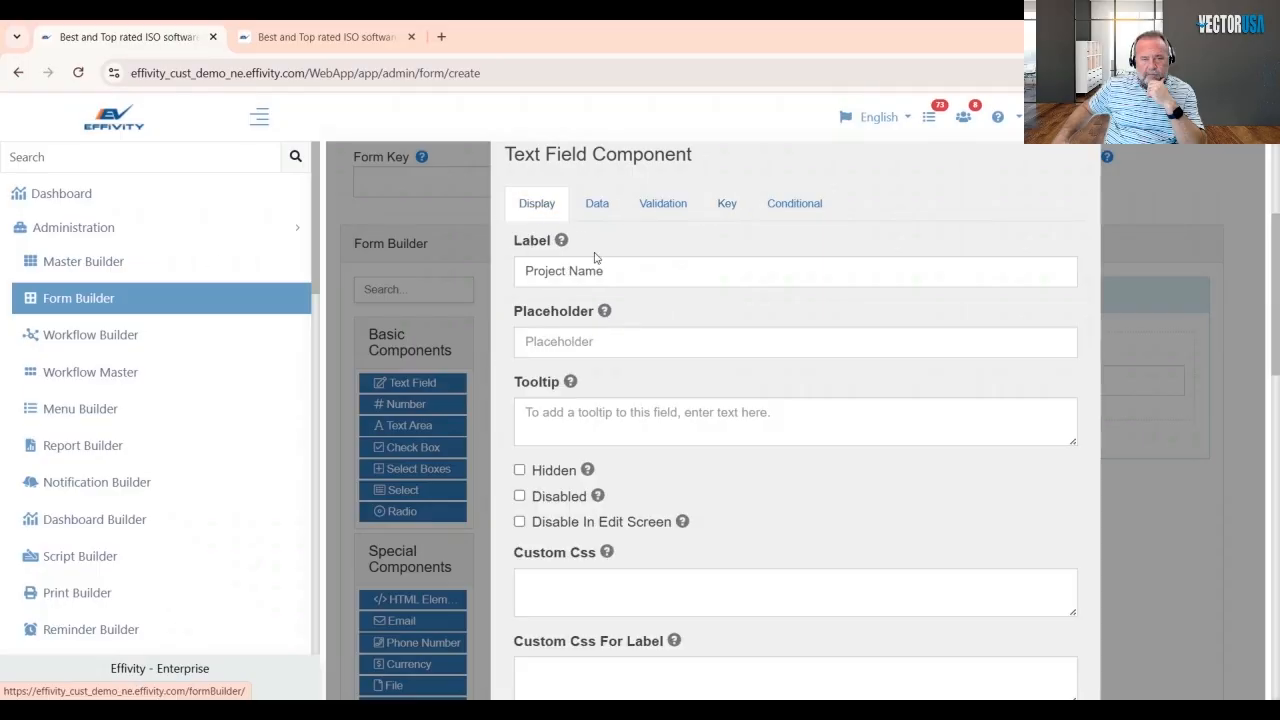
pyautogui.click(726, 205)
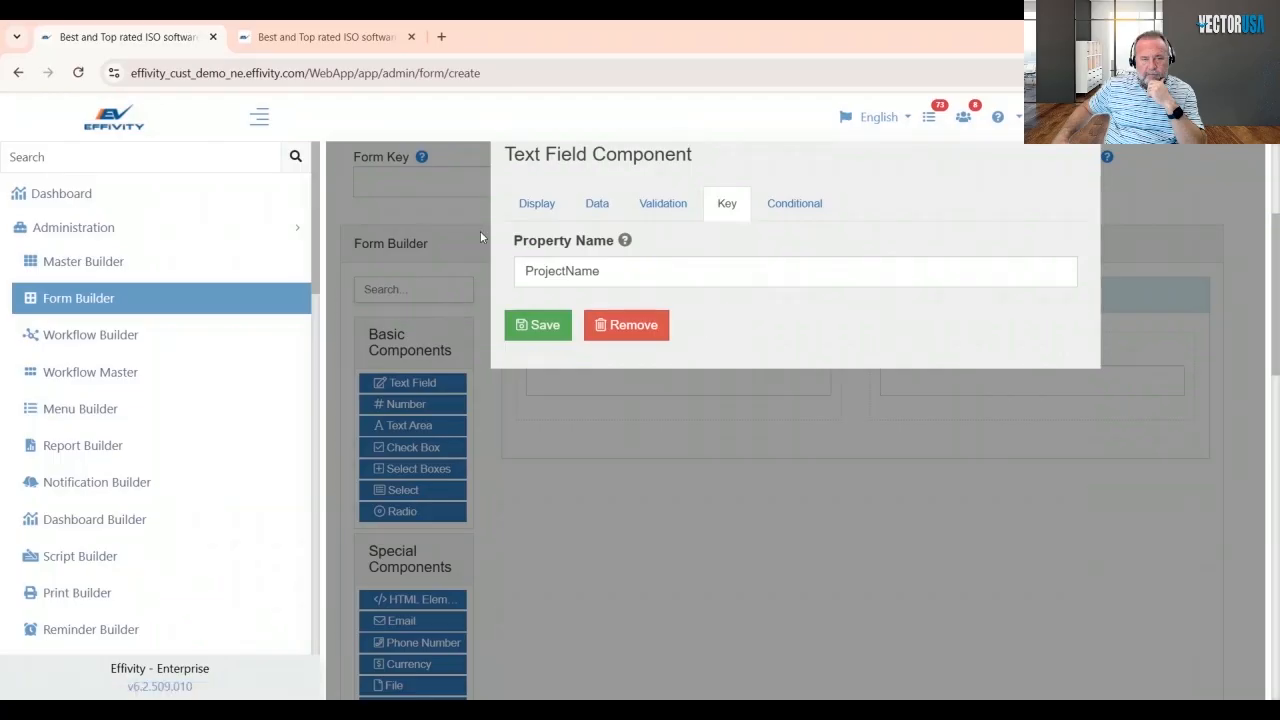
pyautogui.doubleClick(573, 283)
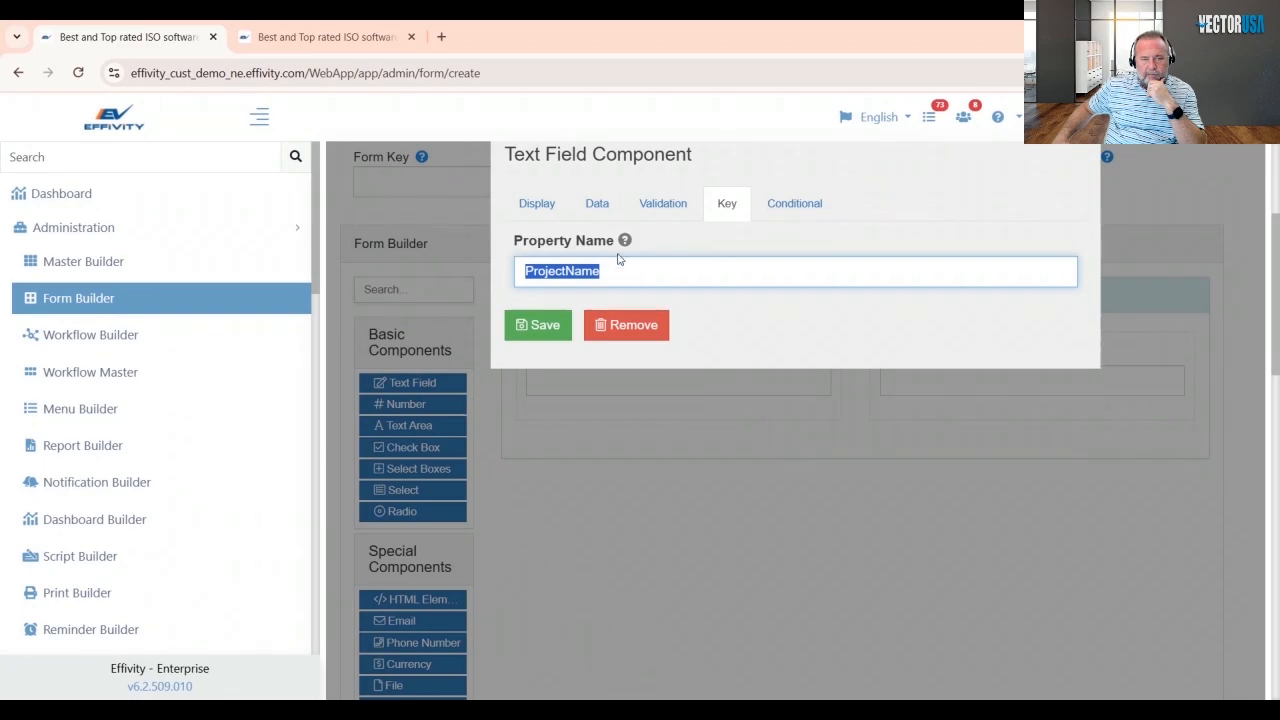
pyautogui.click(814, 203)
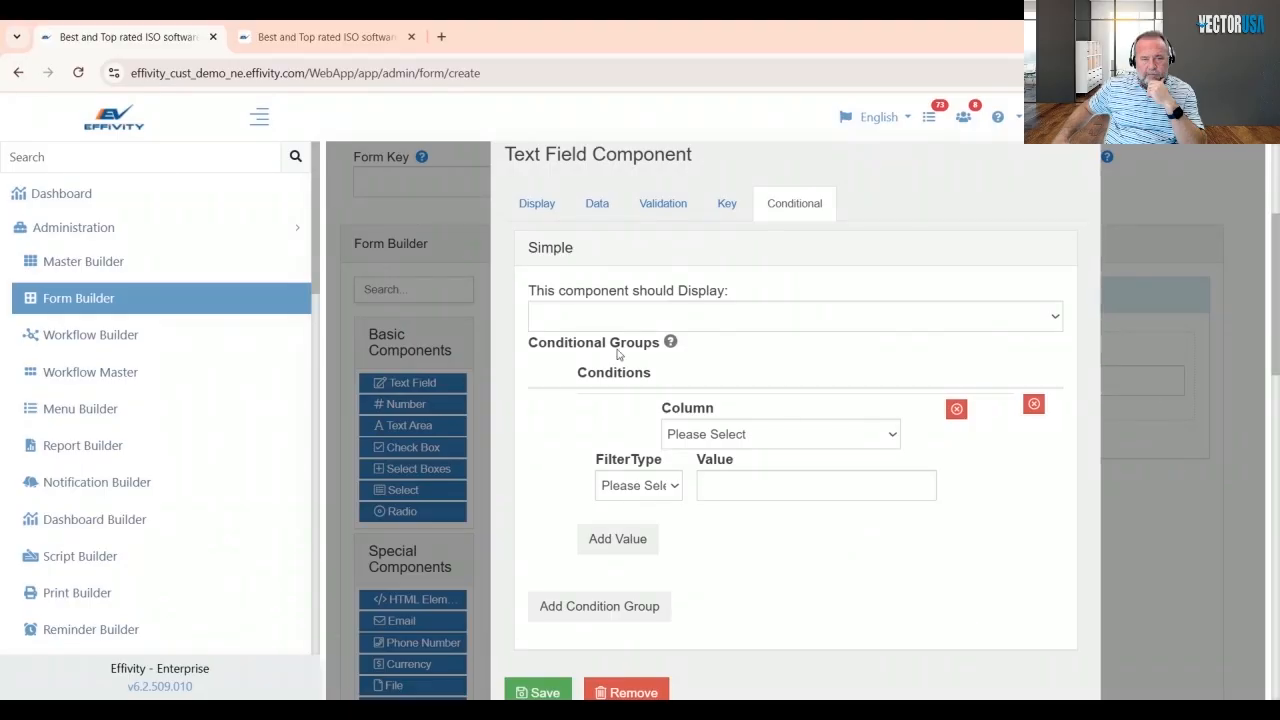
pyautogui.click(629, 320)
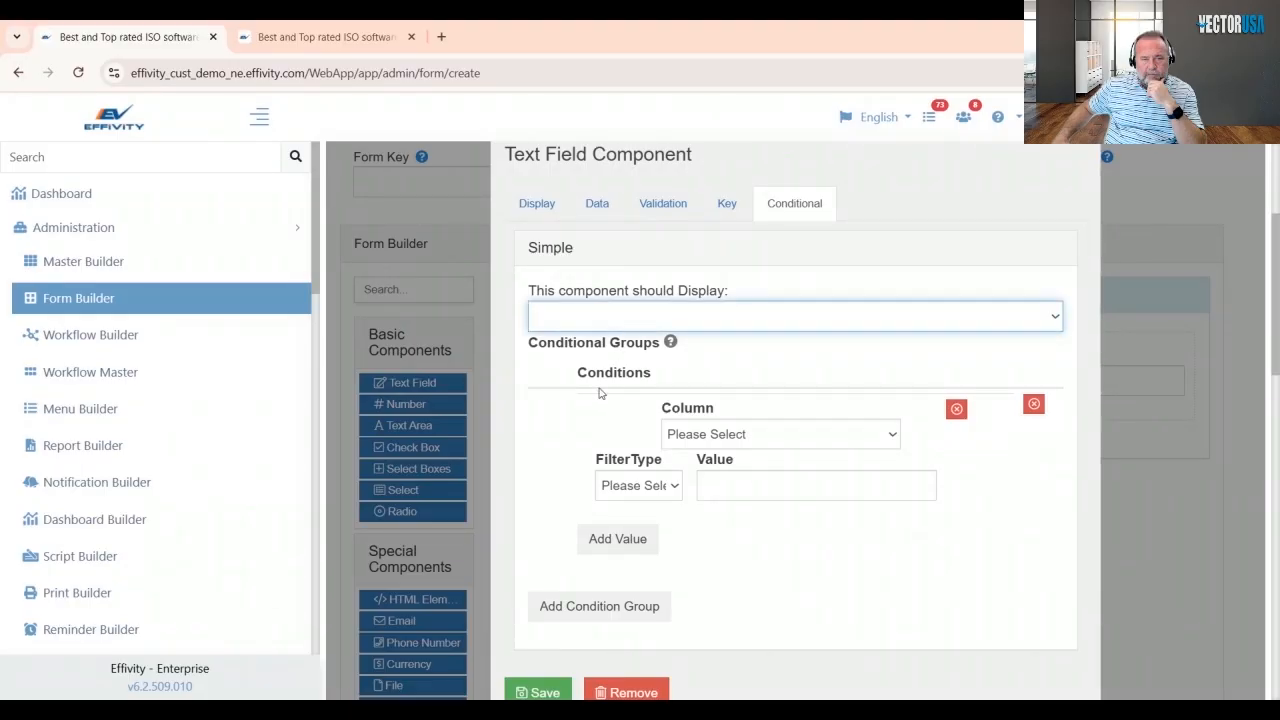
pyautogui.click(797, 597)
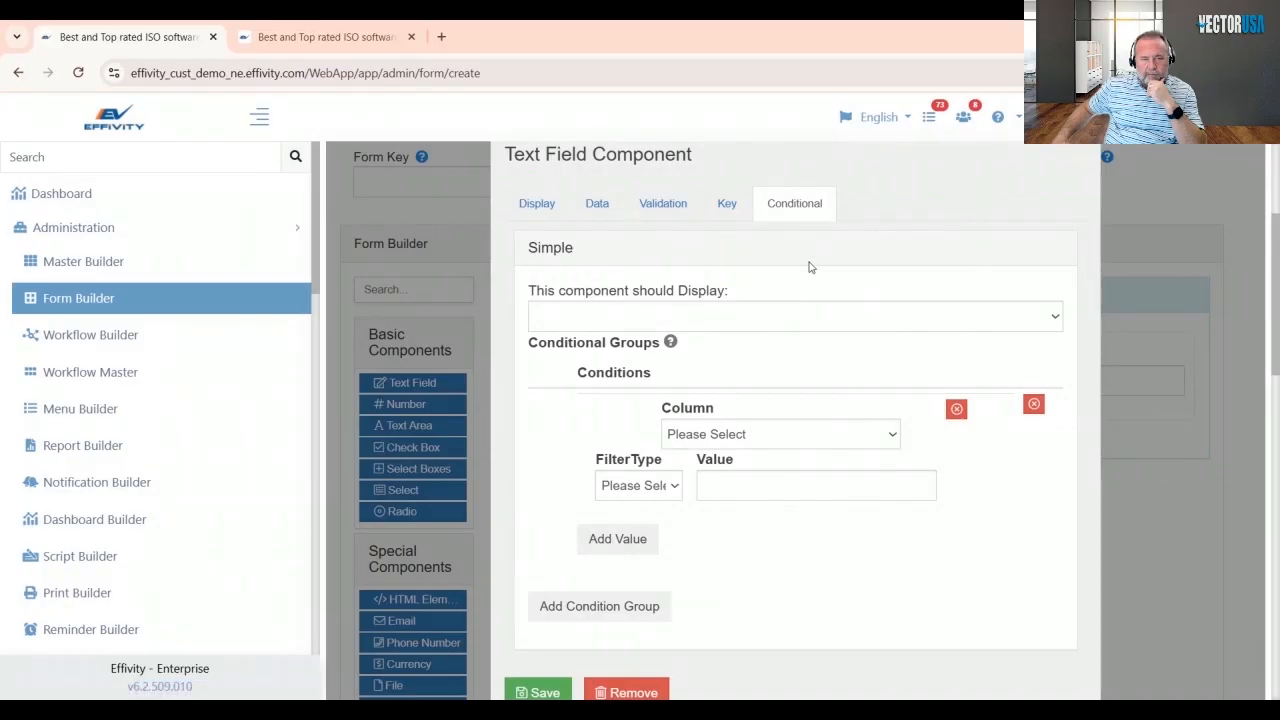
pyautogui.scroll(-1, 731, 632)
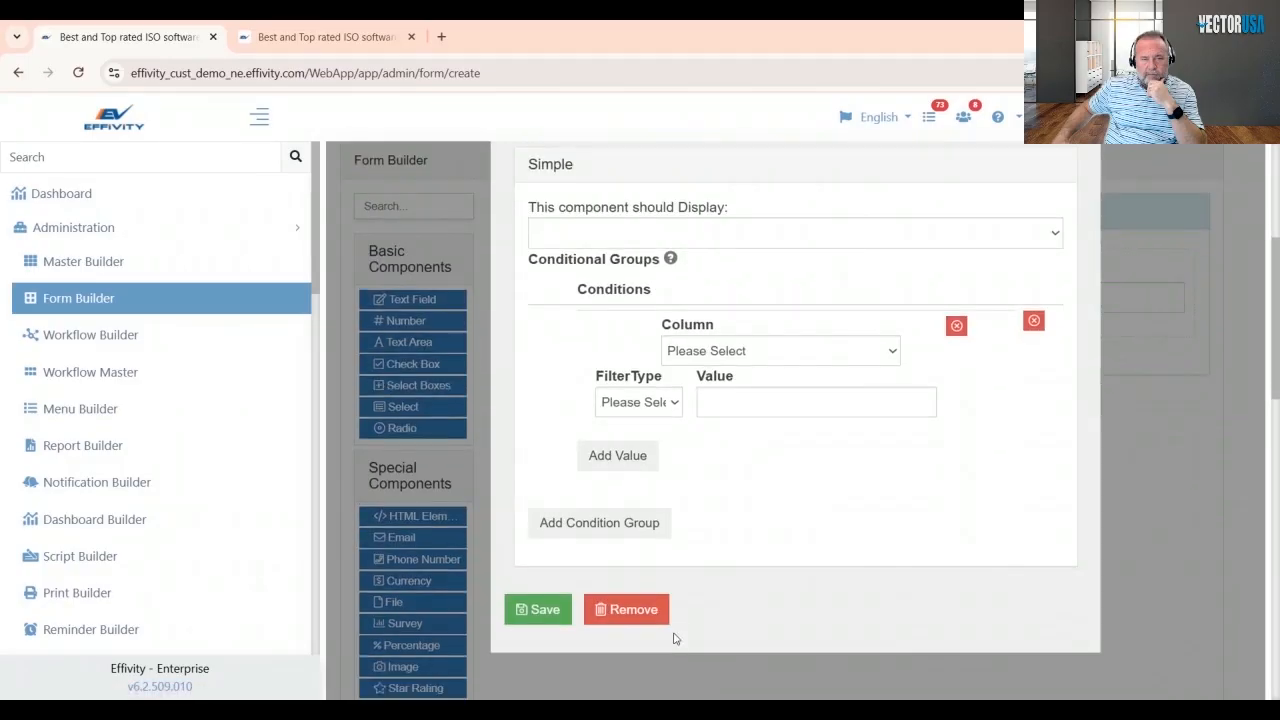
pyautogui.click(540, 610)
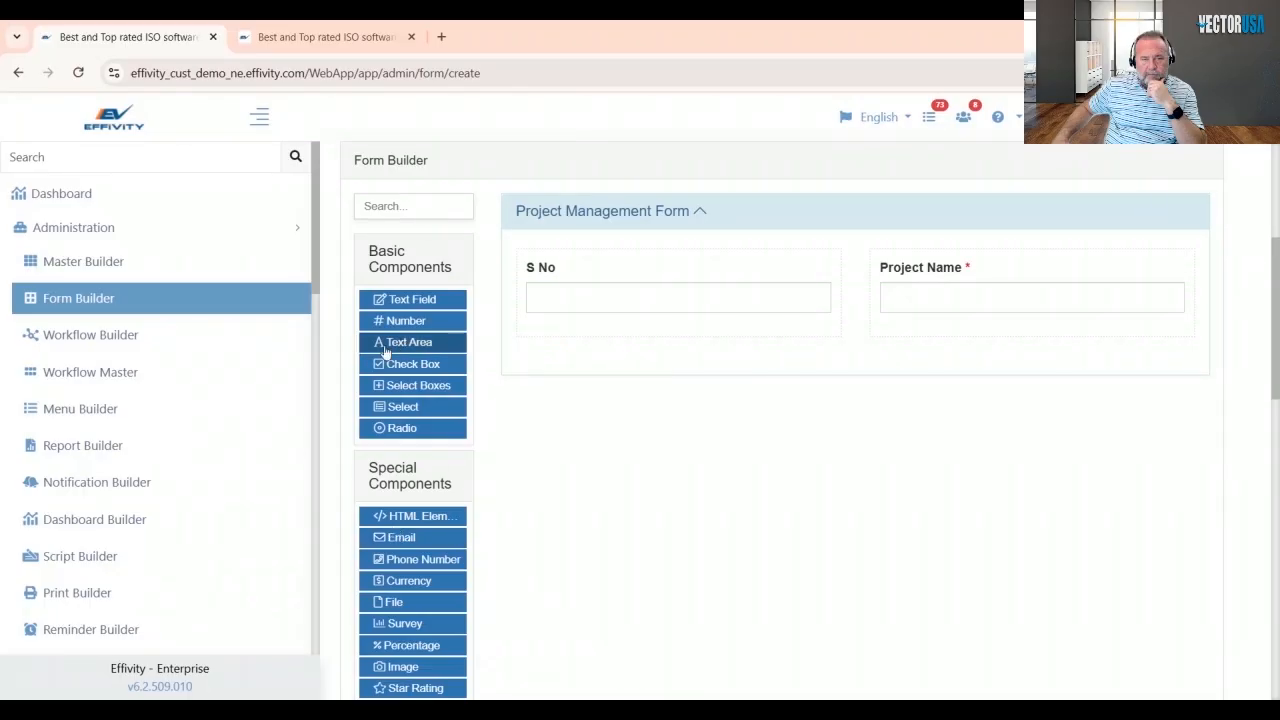
# - Add a Text Area component below S No in the panel's first column and label it "Project Description"
pyautogui.moveTo(386, 352); pyautogui.dragTo(386, 352)
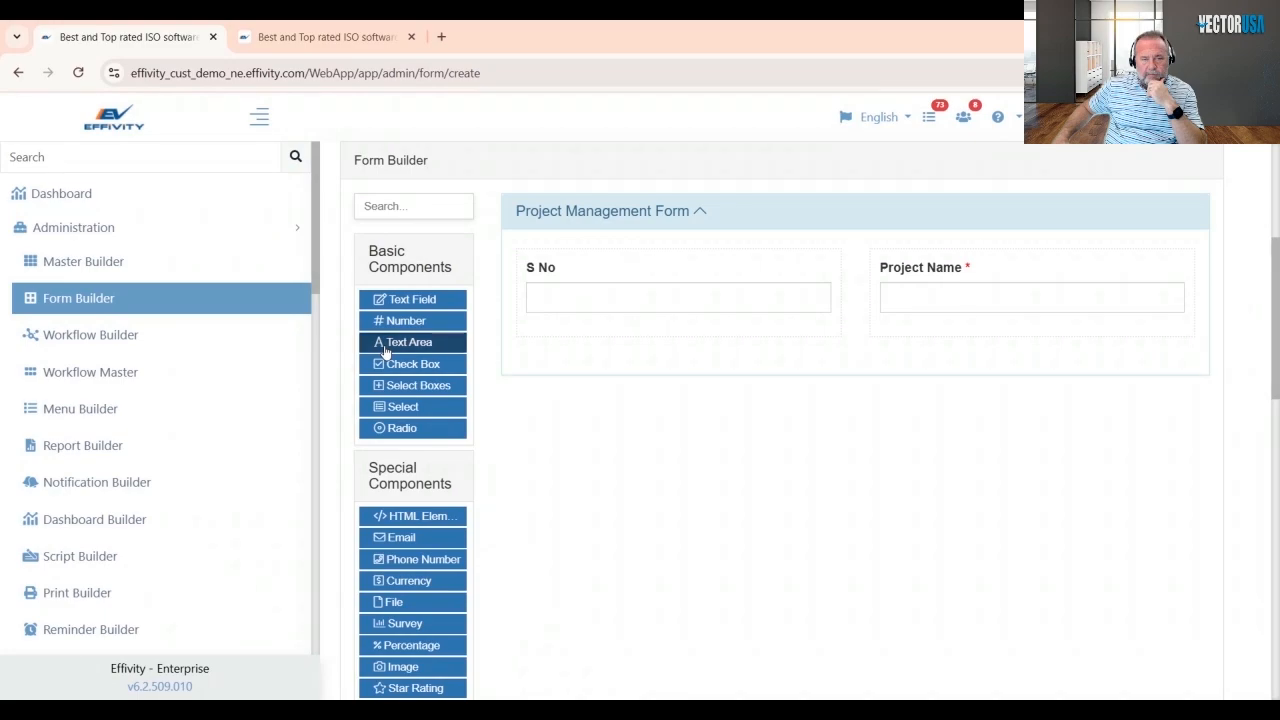
pyautogui.moveTo(386, 352); pyautogui.dragTo(564, 334)
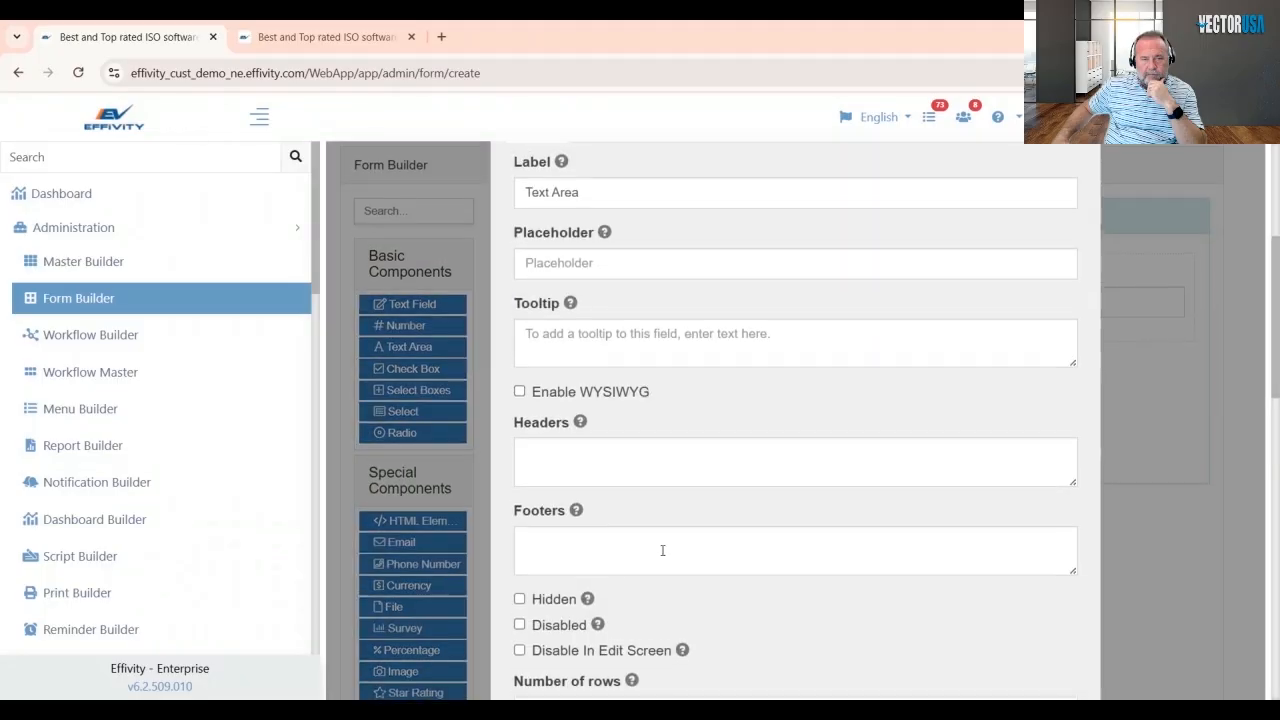
pyautogui.scroll(2, 662, 551)
pyautogui.click(592, 283)
pyautogui.press('BackSpace')
pyautogui.press('BackSpace')
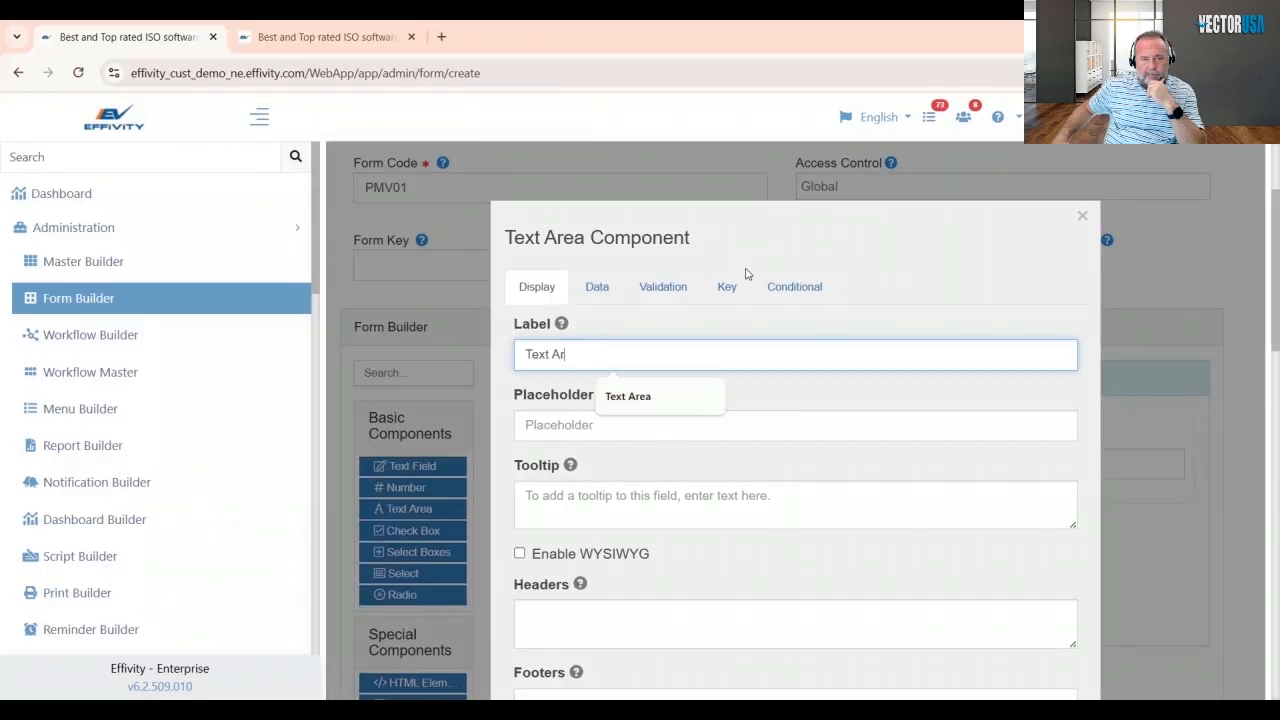
pyautogui.press('BackSpace')
pyautogui.press('BackSpace')
pyautogui.press('BackSpace')
pyautogui.press('BackSpace')
pyautogui.press('BackSpace')
pyautogui.press('BackSpace')
pyautogui.press('BackSpace')
pyautogui.write('P')
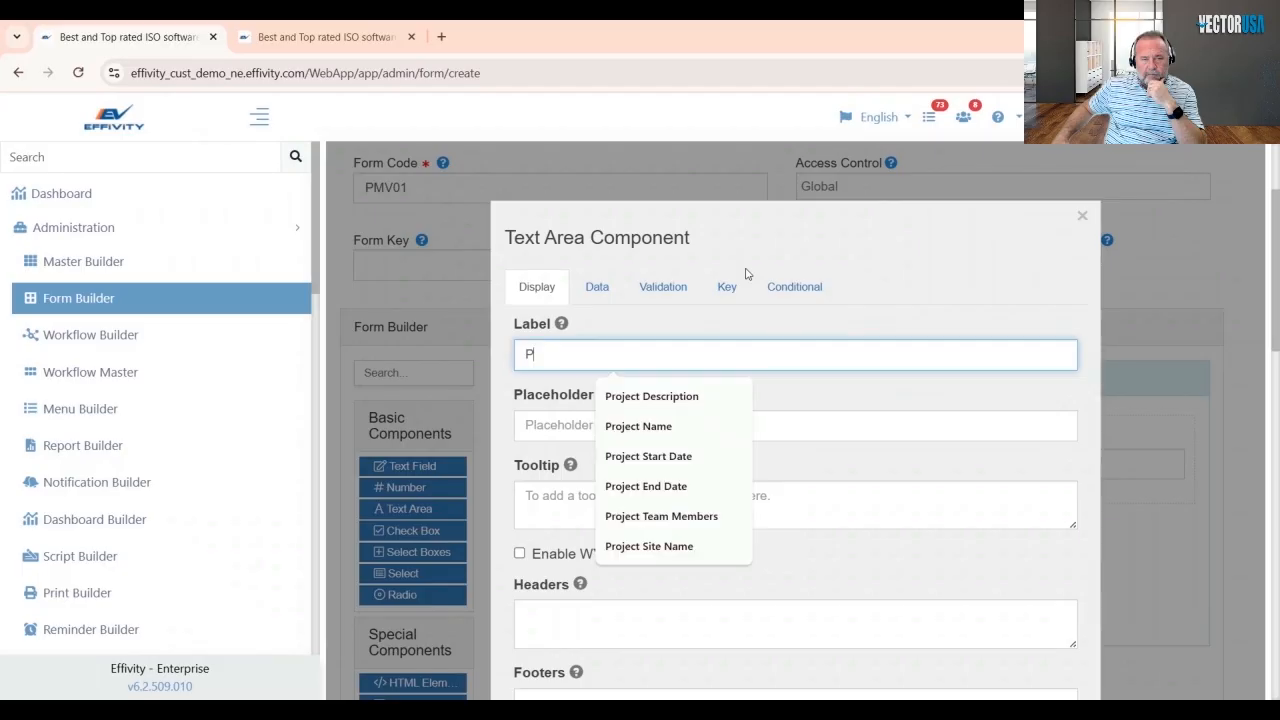
pyautogui.write('roject Description')
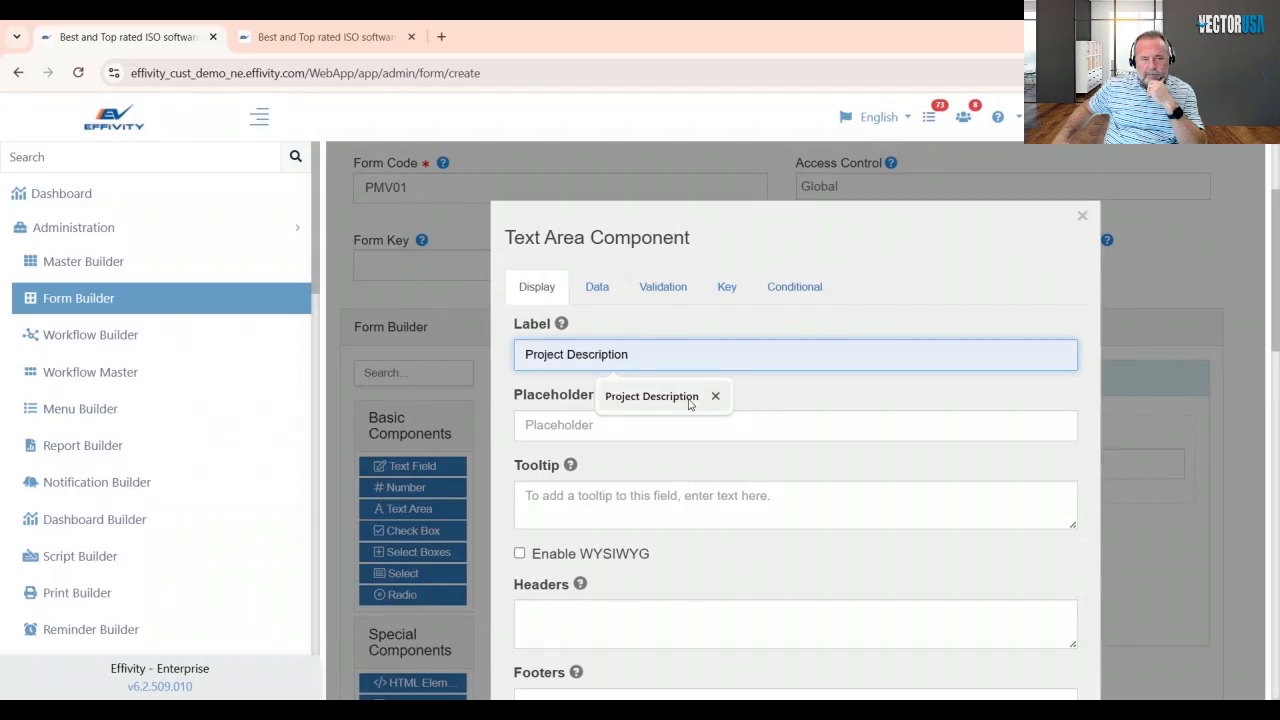
pyautogui.click(689, 403)
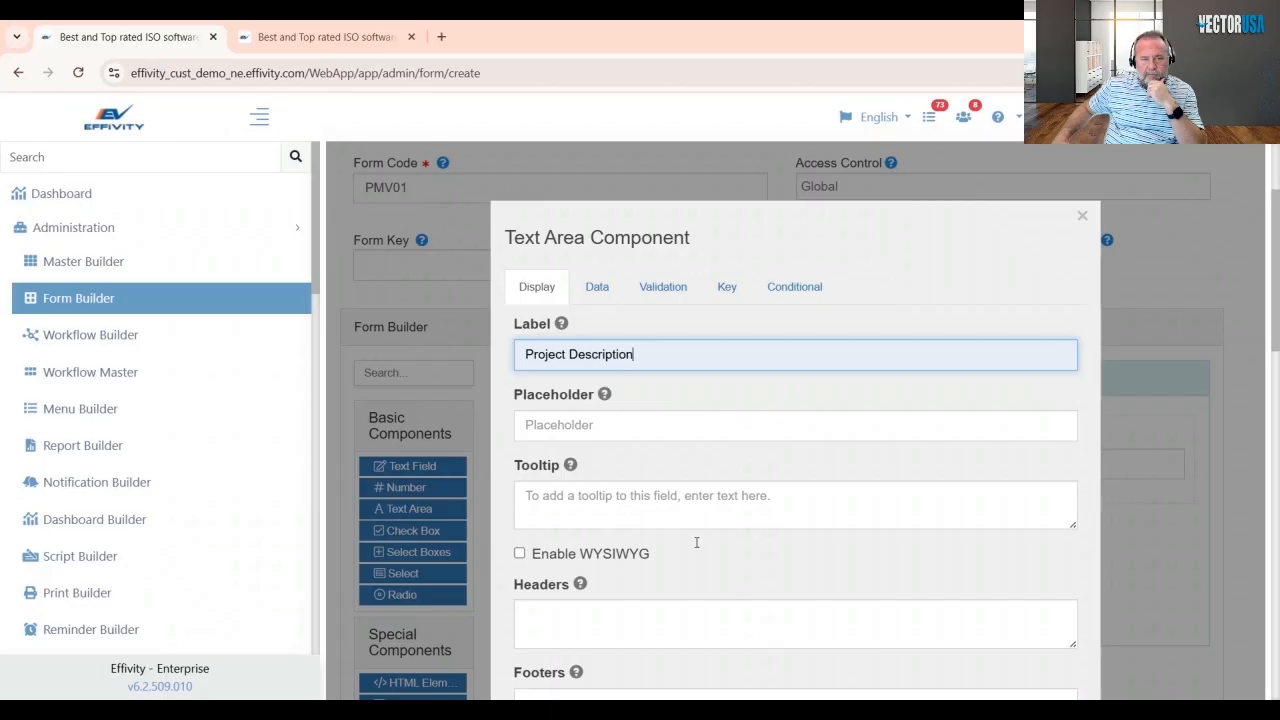
# - Make the Project Description field required, with a minimum length of 3 and a maximum length of 150
pyautogui.click(665, 288)
pyautogui.click(519, 333)
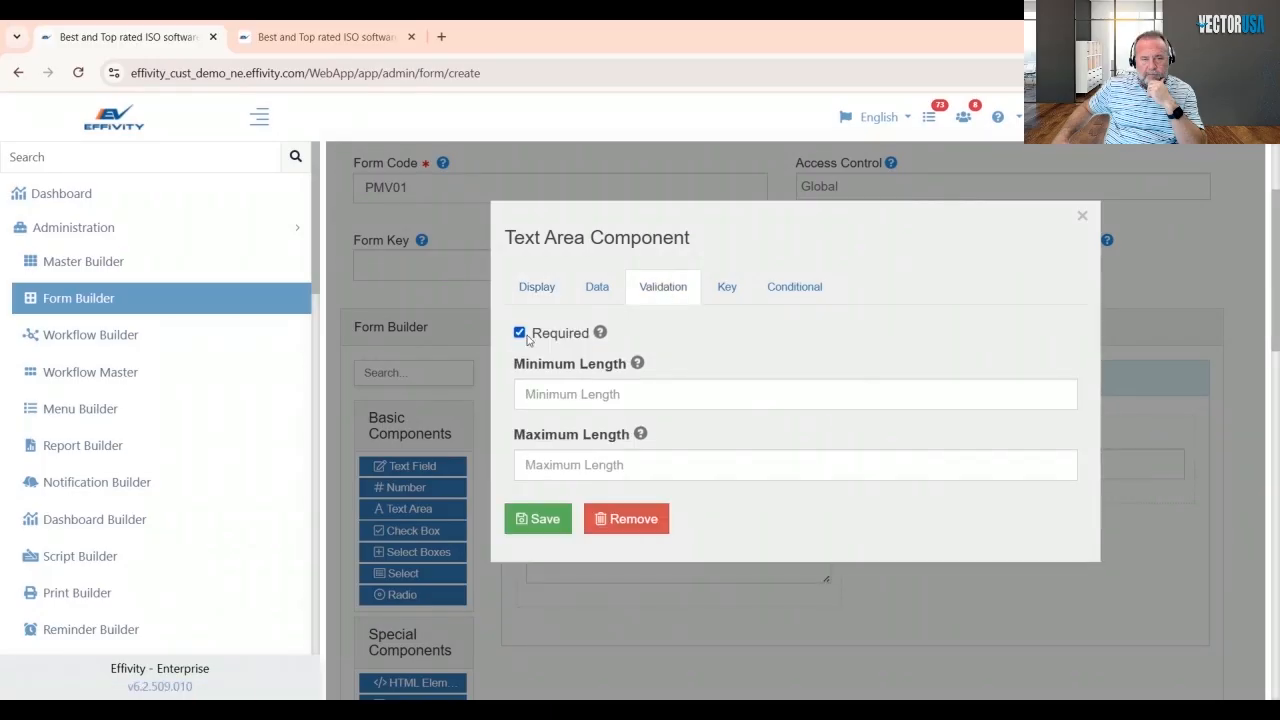
pyautogui.click(551, 399)
pyautogui.write('3')
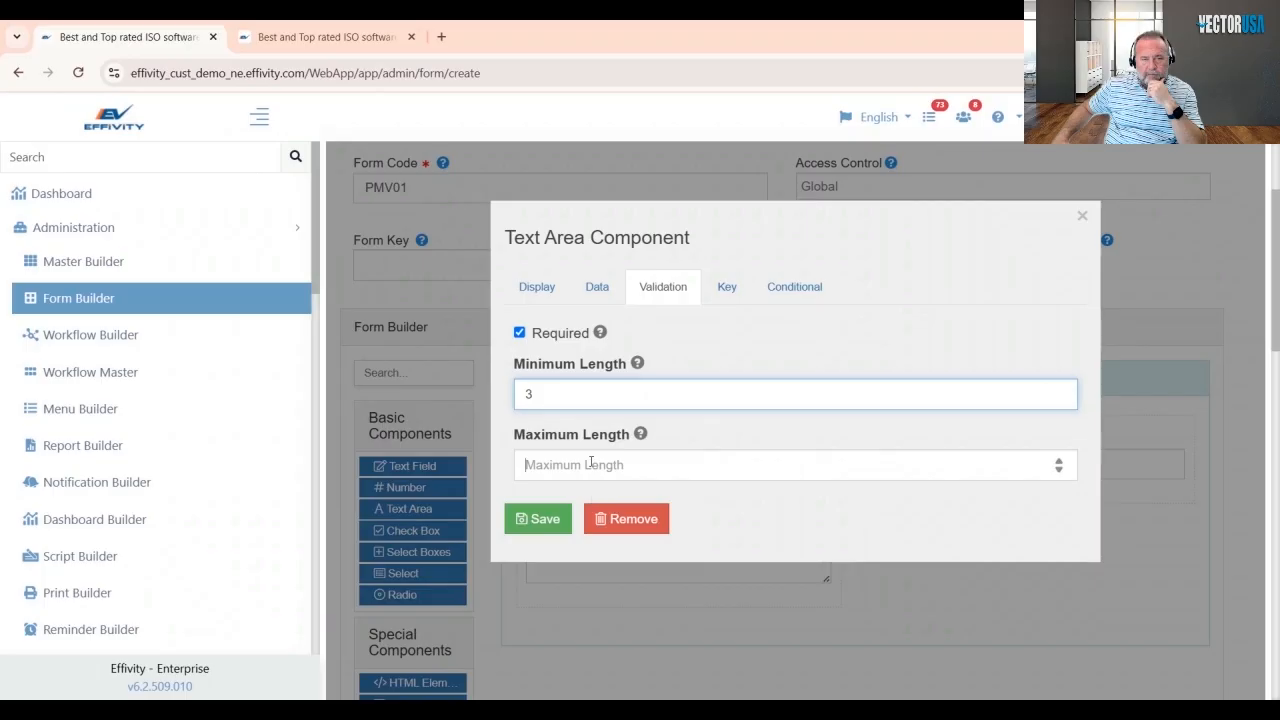
pyautogui.click(591, 462)
pyautogui.write('150')
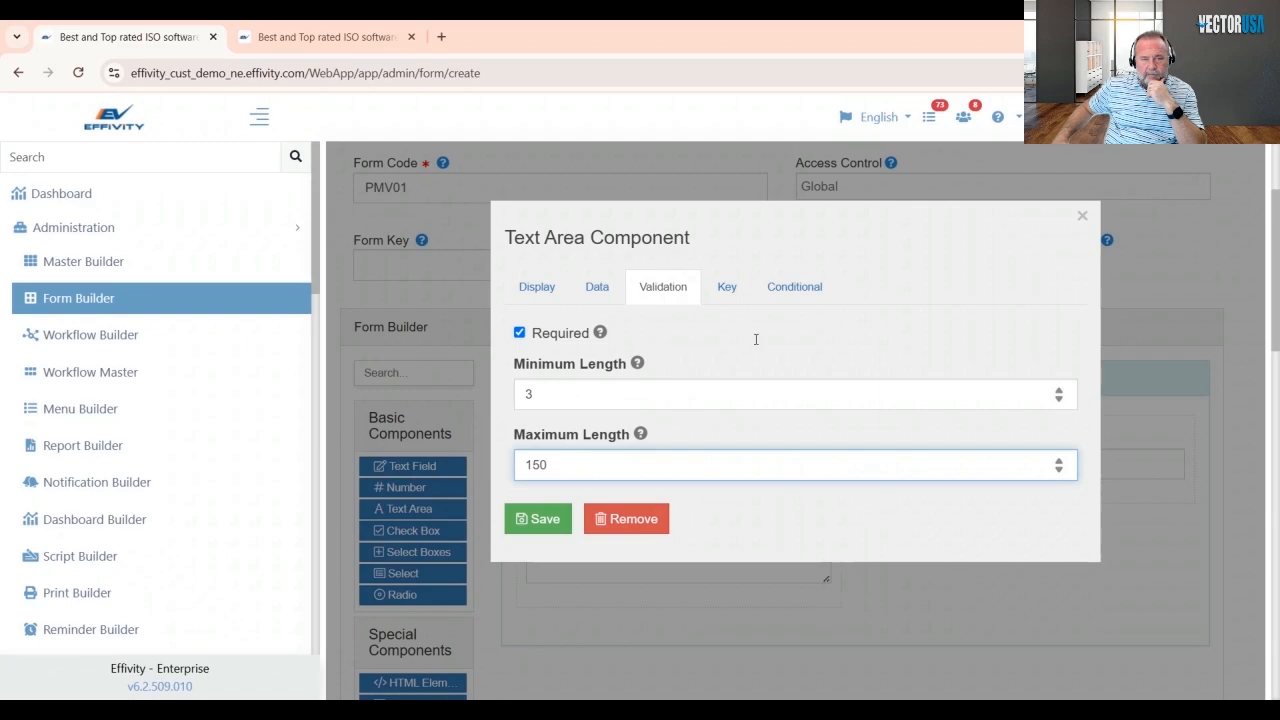
# - Review the Project Description field's property name and conditional display settings, and save the component
pyautogui.click(727, 288)
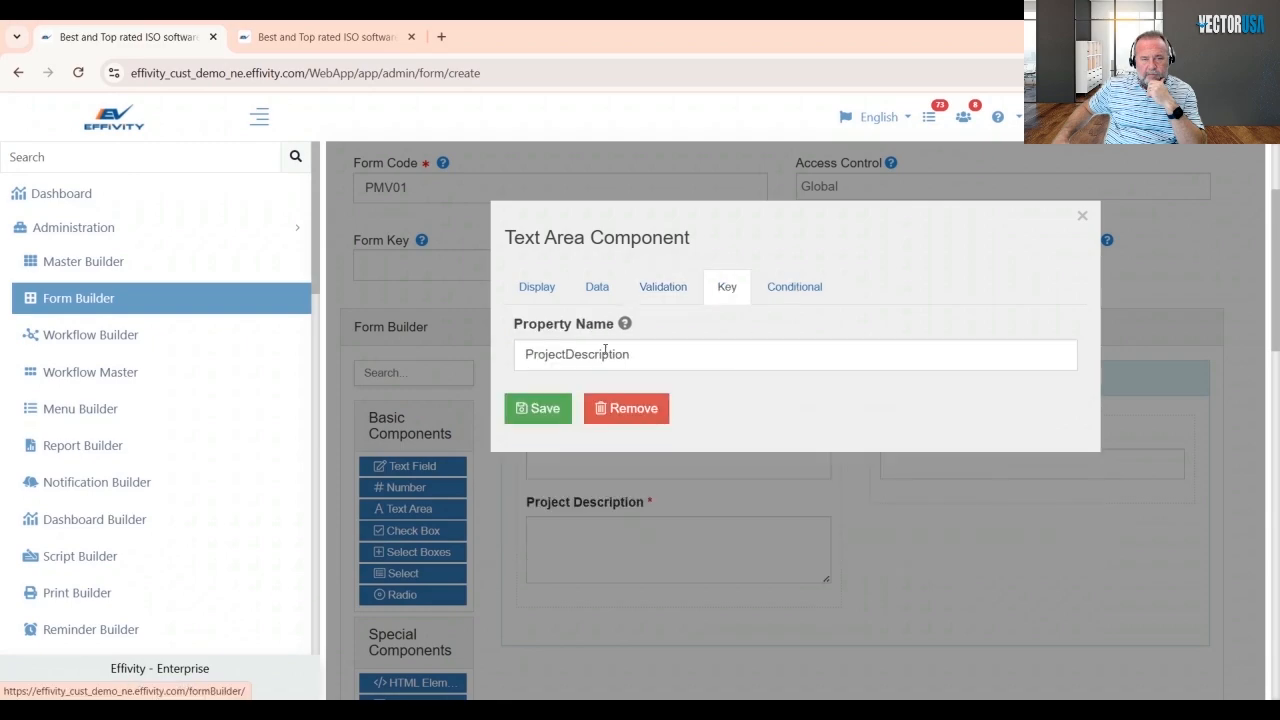
pyautogui.click(804, 289)
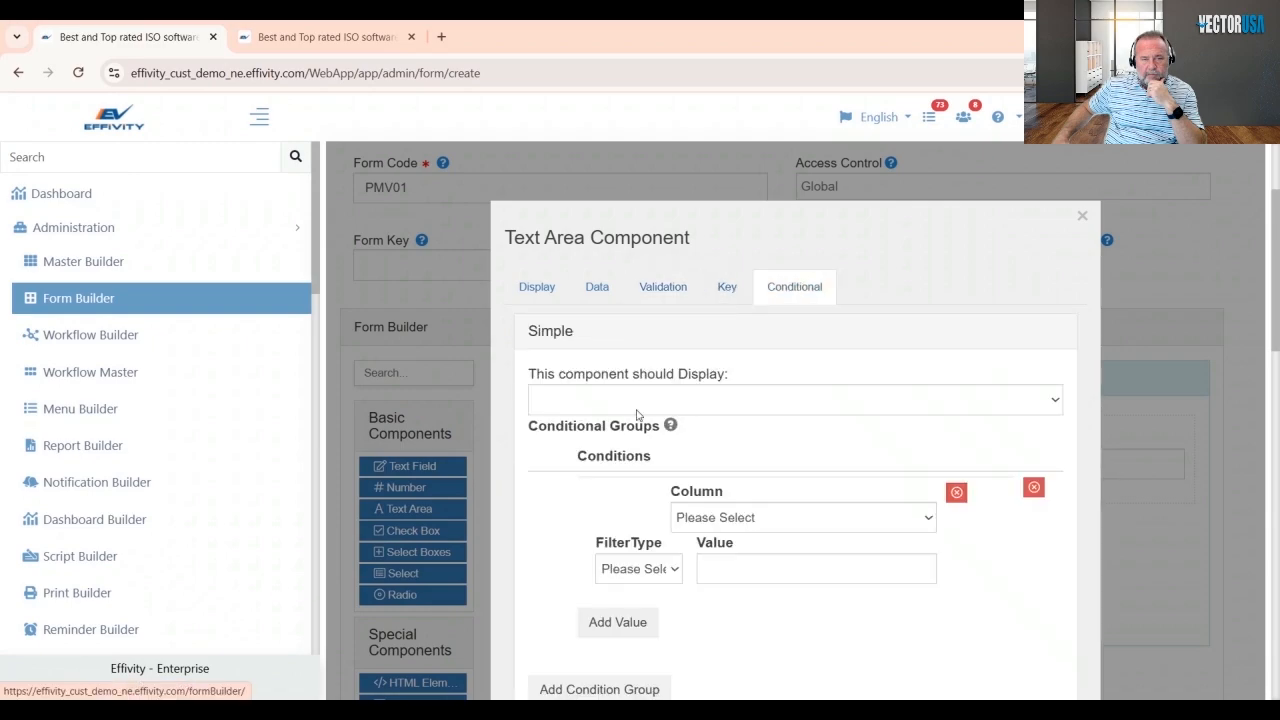
pyautogui.scroll(-3, 686, 680)
pyautogui.click(532, 440)
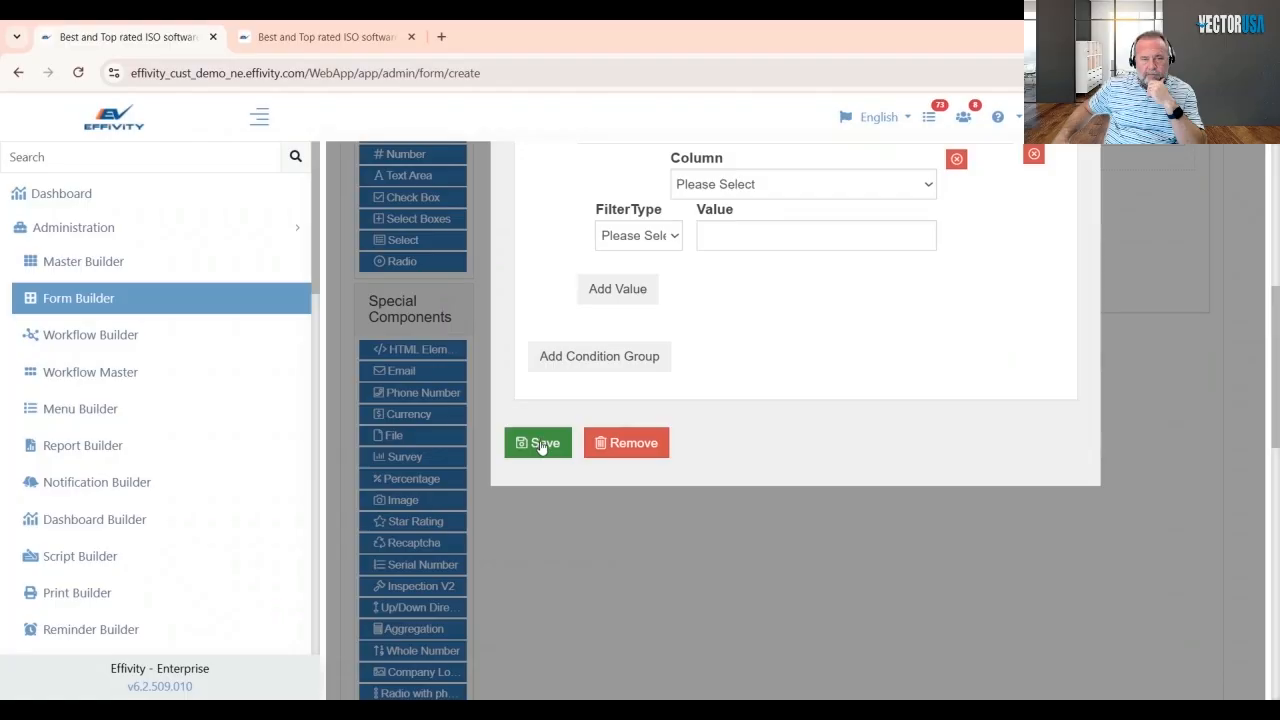
# - Add a Date / Time component below Project Name in the second column and label it "Start Date"
pyautogui.scroll(3, 812, 471)
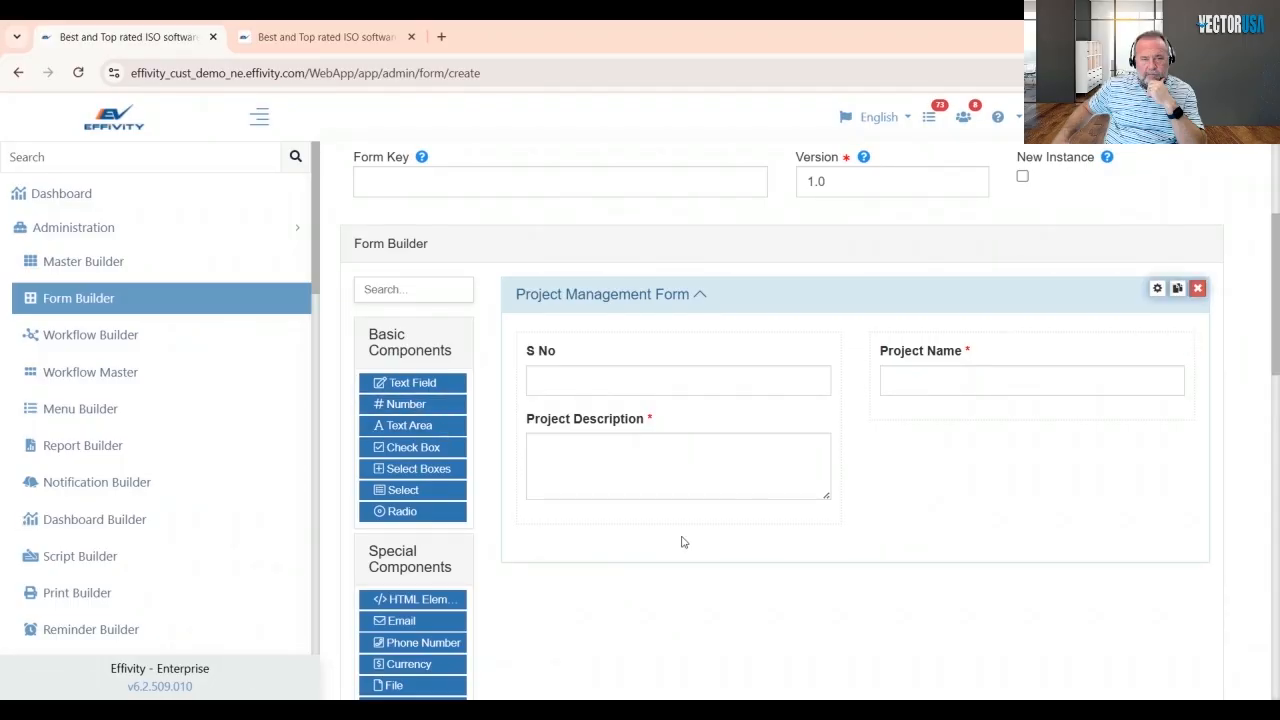
pyautogui.scroll(-7, 388, 490)
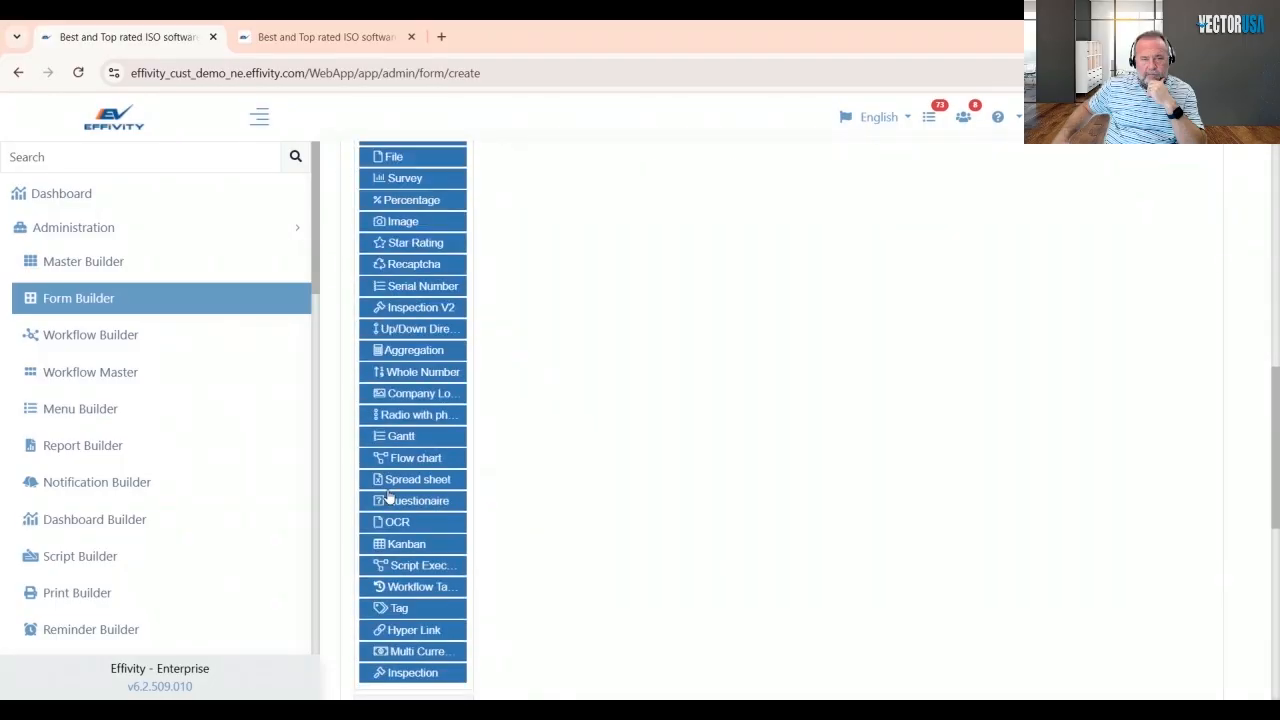
pyautogui.scroll(3, 380, 491)
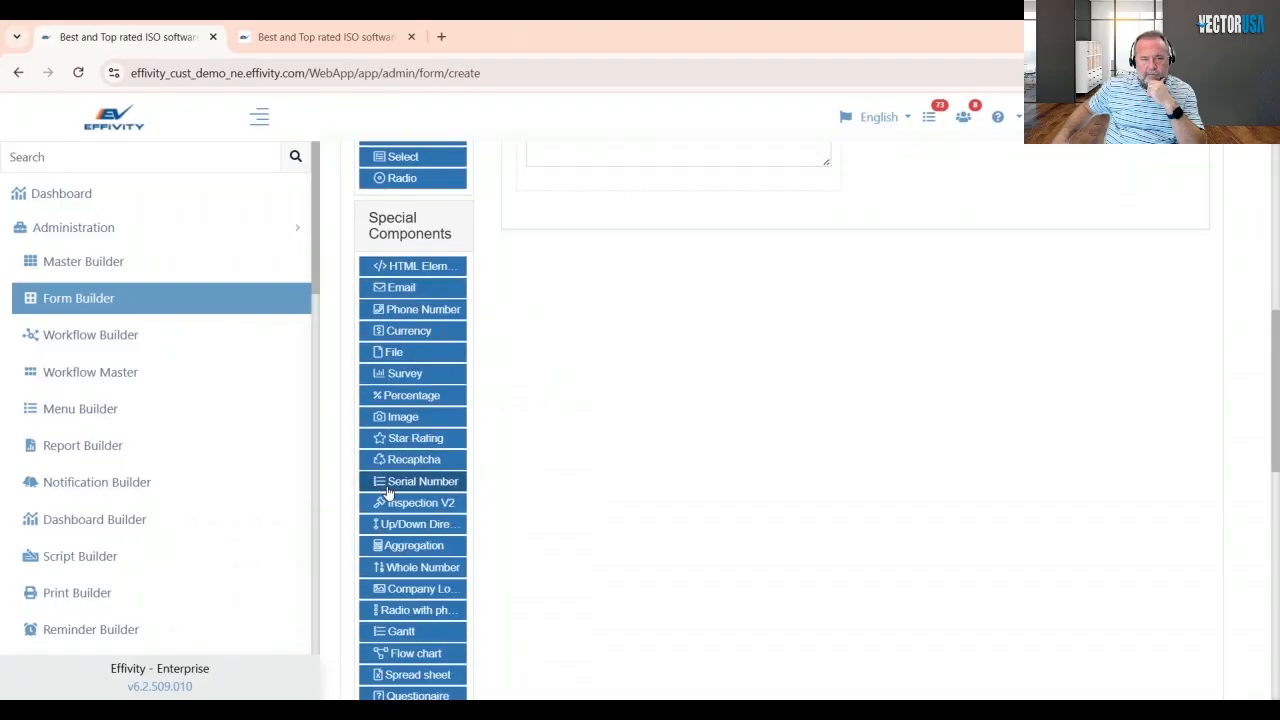
pyautogui.click(376, 229)
pyautogui.scroll(2, 537, 552)
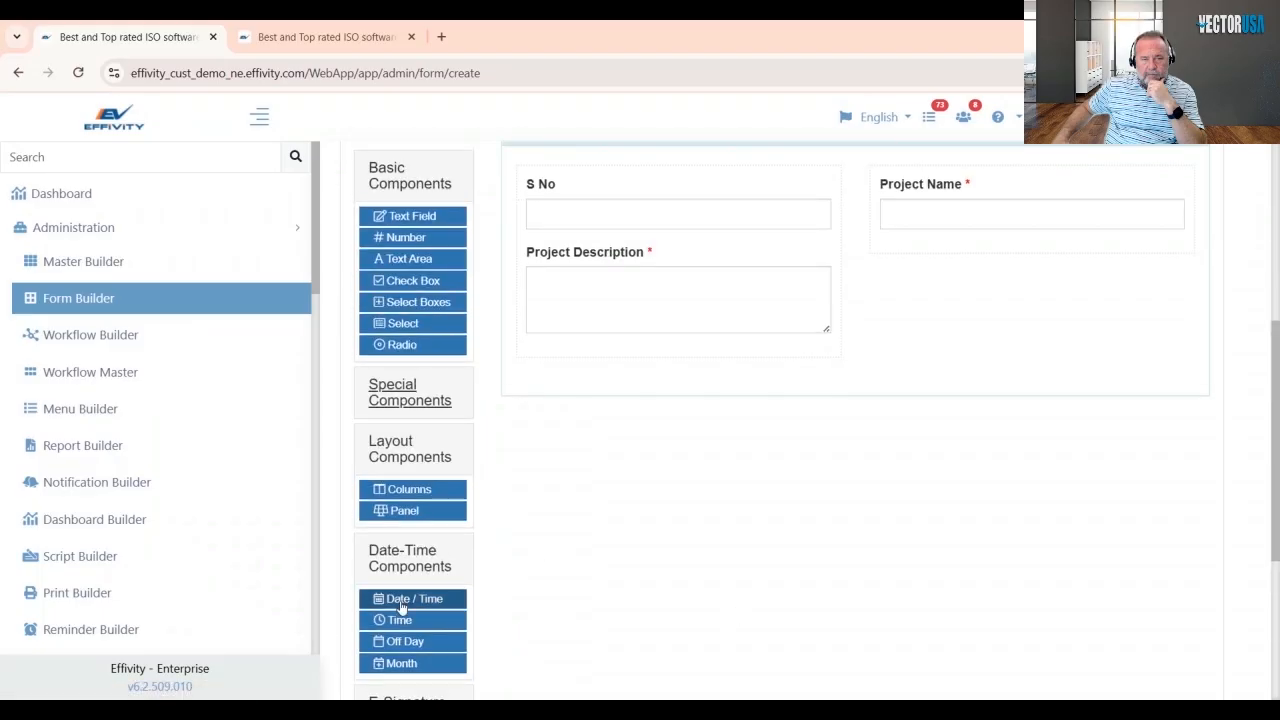
pyautogui.moveTo(401, 611); pyautogui.dragTo(937, 263)
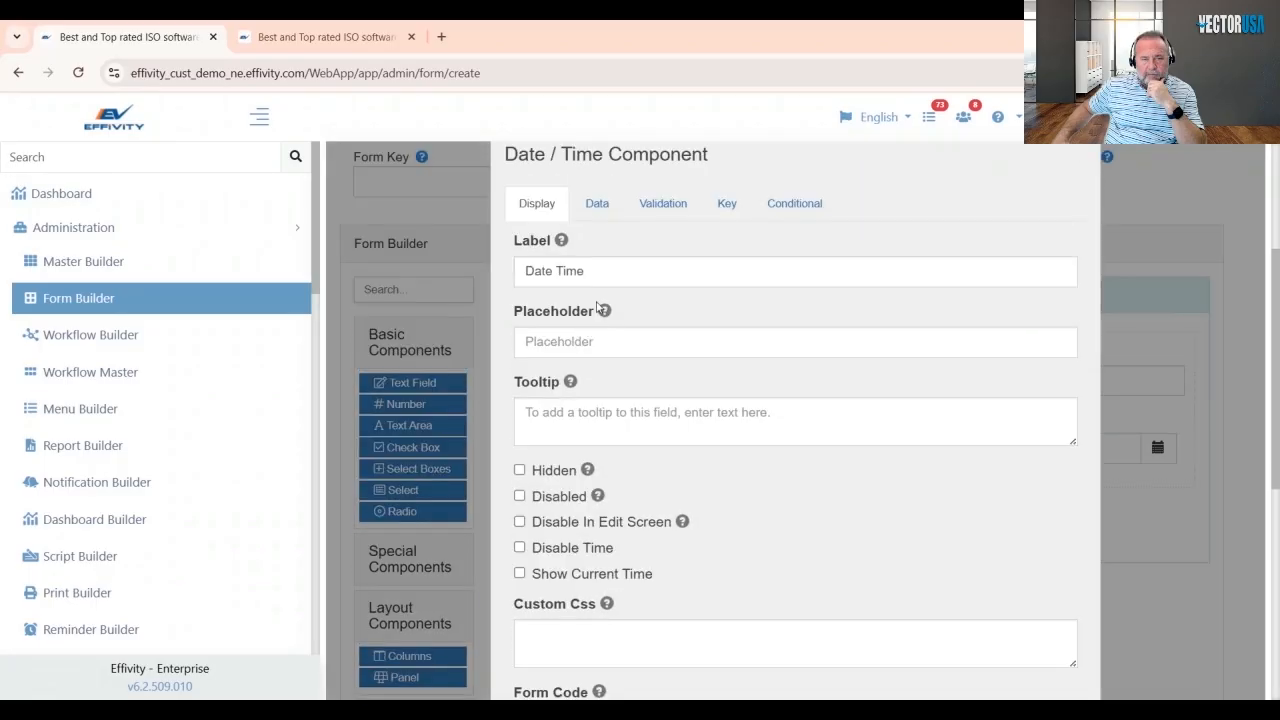
pyautogui.click(522, 270)
pyautogui.write('Start')
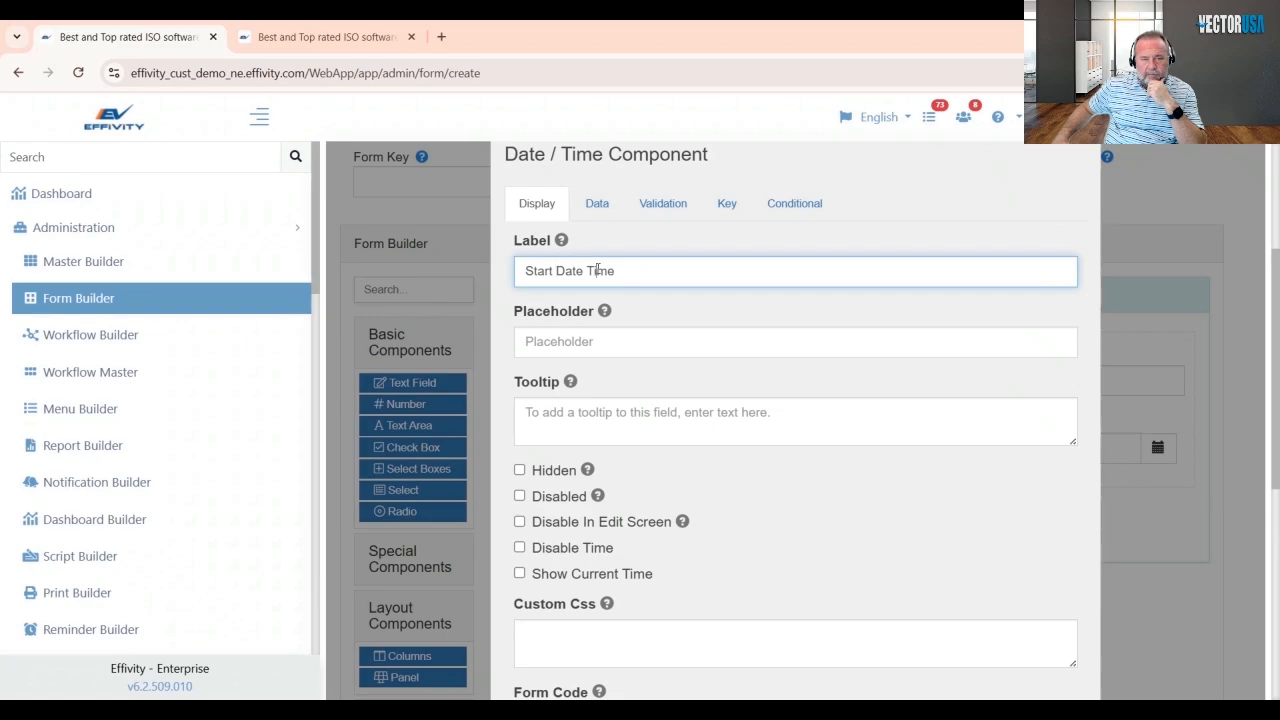
pyautogui.doubleClick(597, 270)
pyautogui.press('BackSpace')
pyautogui.press('BackSpace')
# - Disable the time for the Start Date field and save the component
pyautogui.scroll(-3, 670, 431)
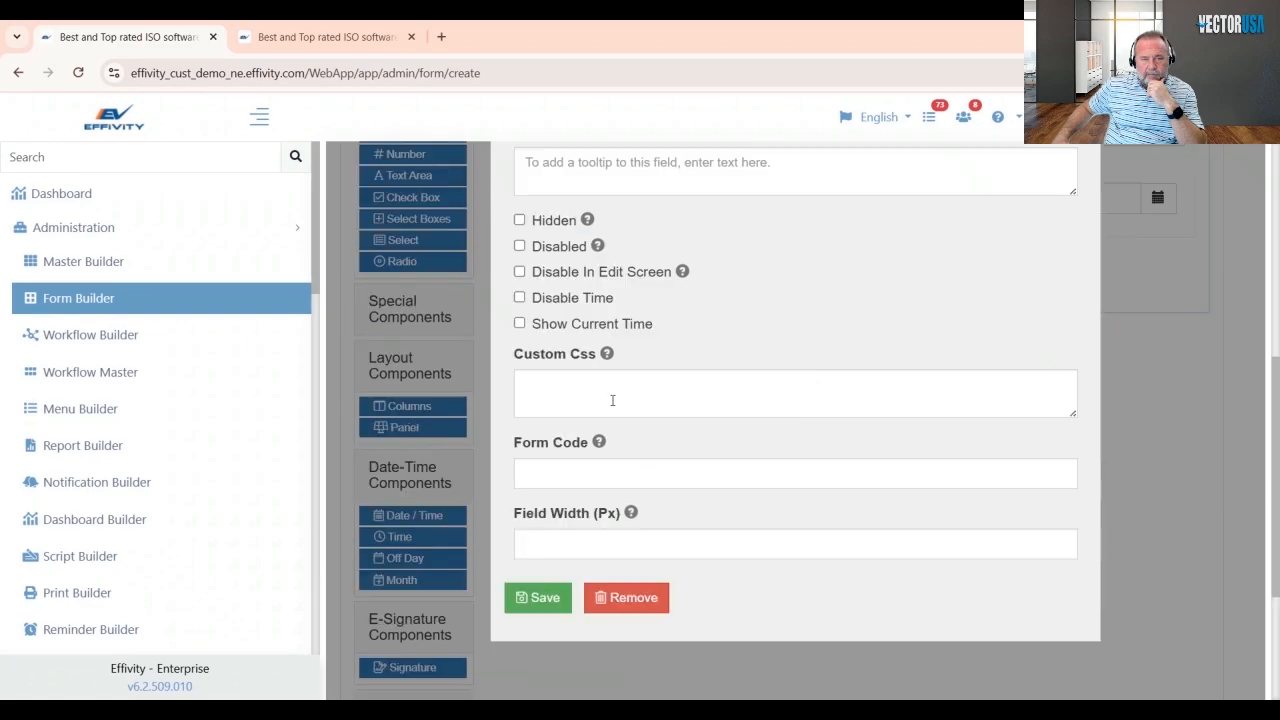
pyautogui.scroll(1, 619, 424)
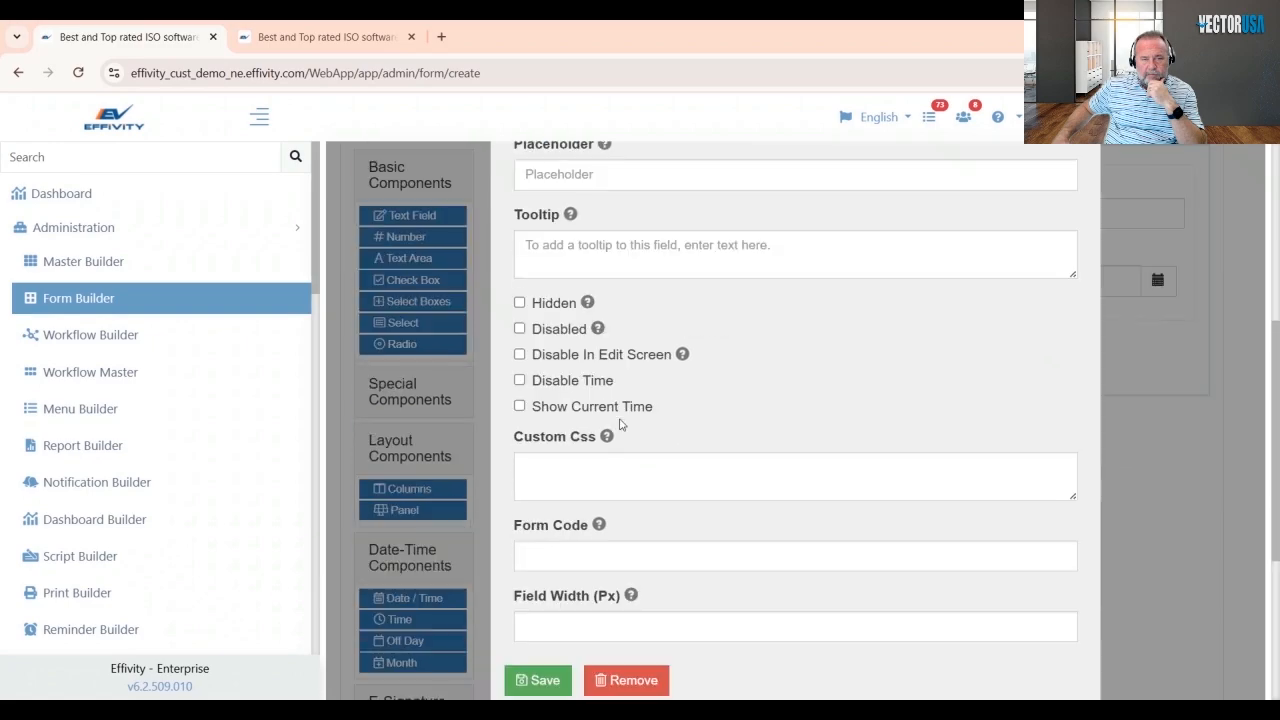
pyautogui.click(519, 380)
pyautogui.scroll(1, 884, 415)
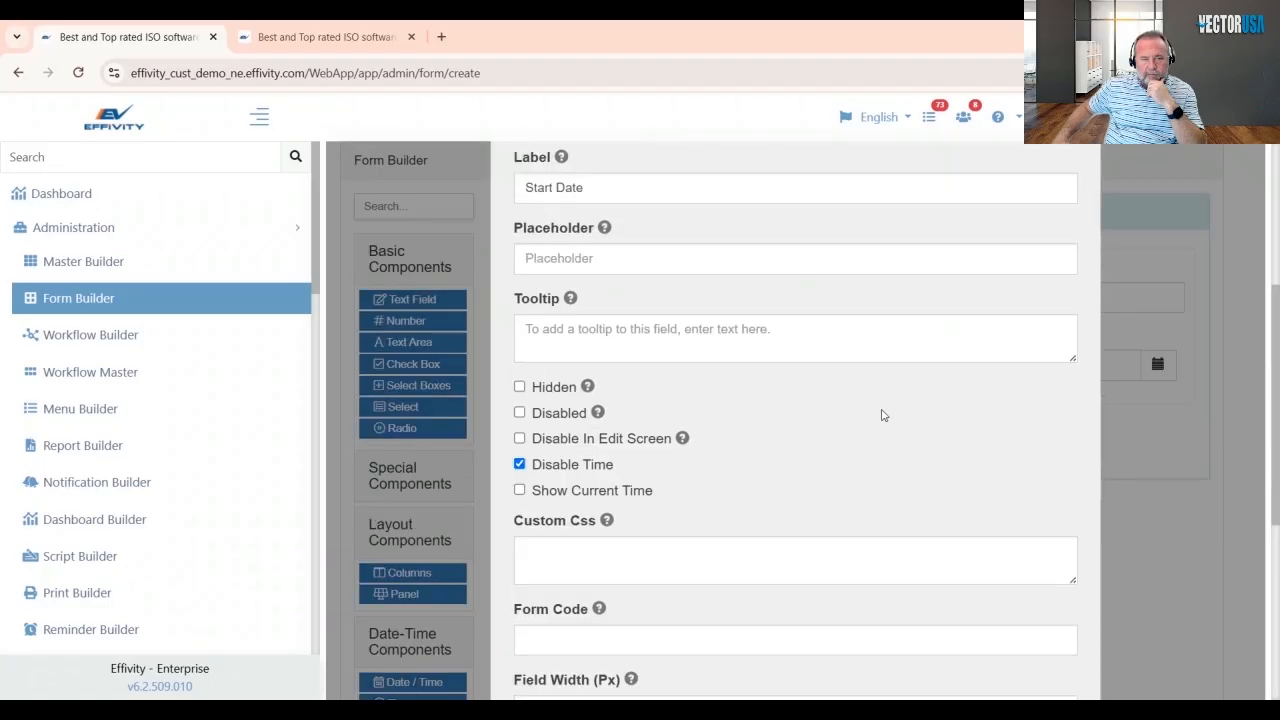
pyautogui.scroll(1, 882, 415)
pyautogui.scroll(-5, 882, 410)
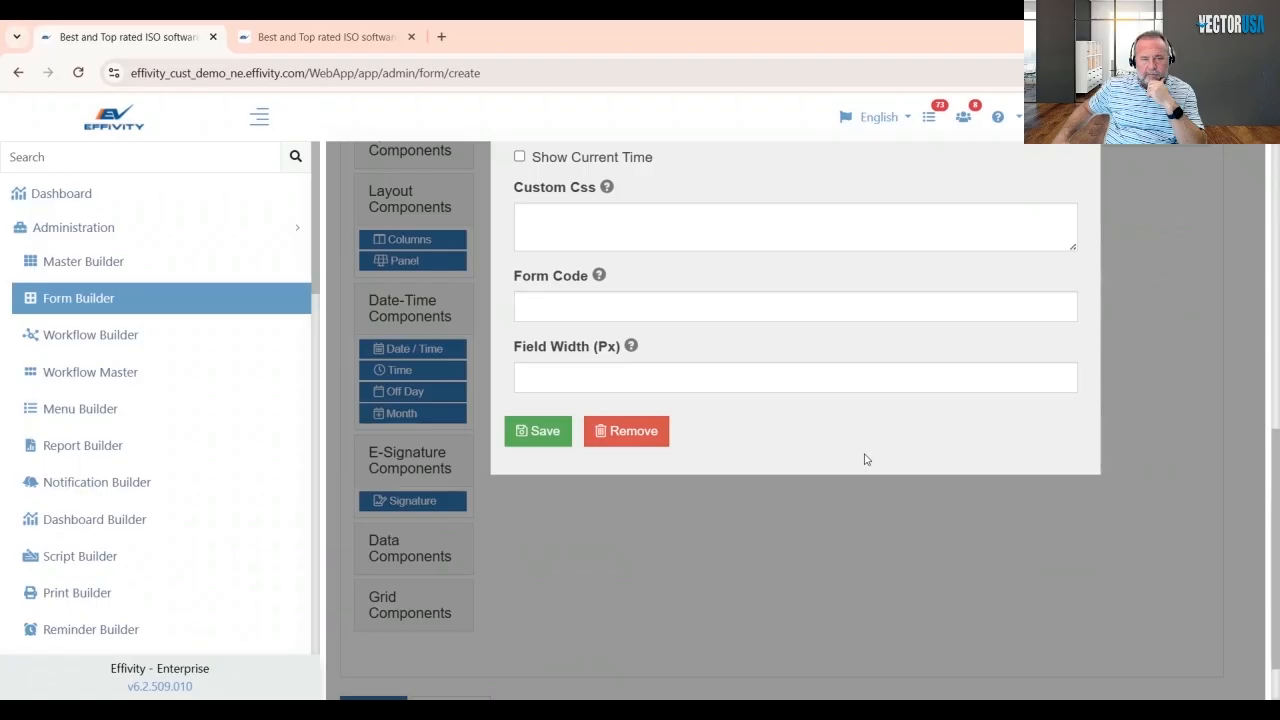
pyautogui.click(532, 436)
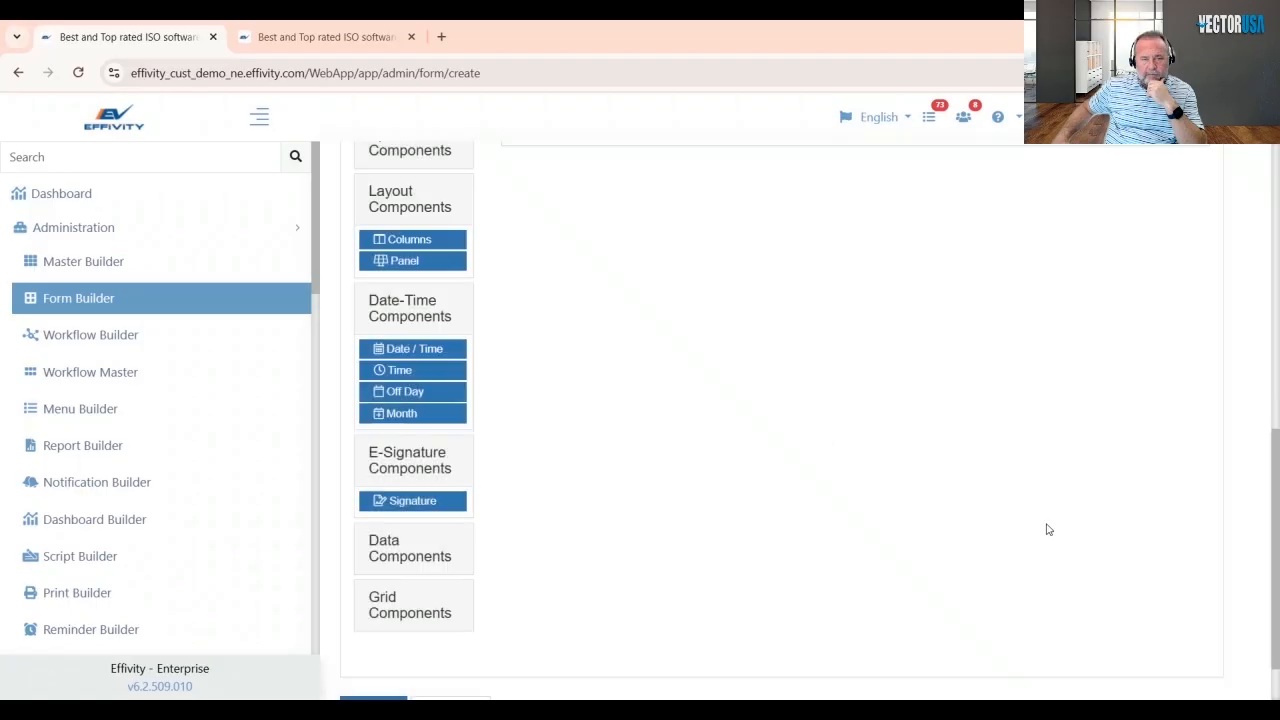
# - Add another Date / Time component below Start Date in the second column and label it "End Date"
pyautogui.scroll(5, 1046, 526)
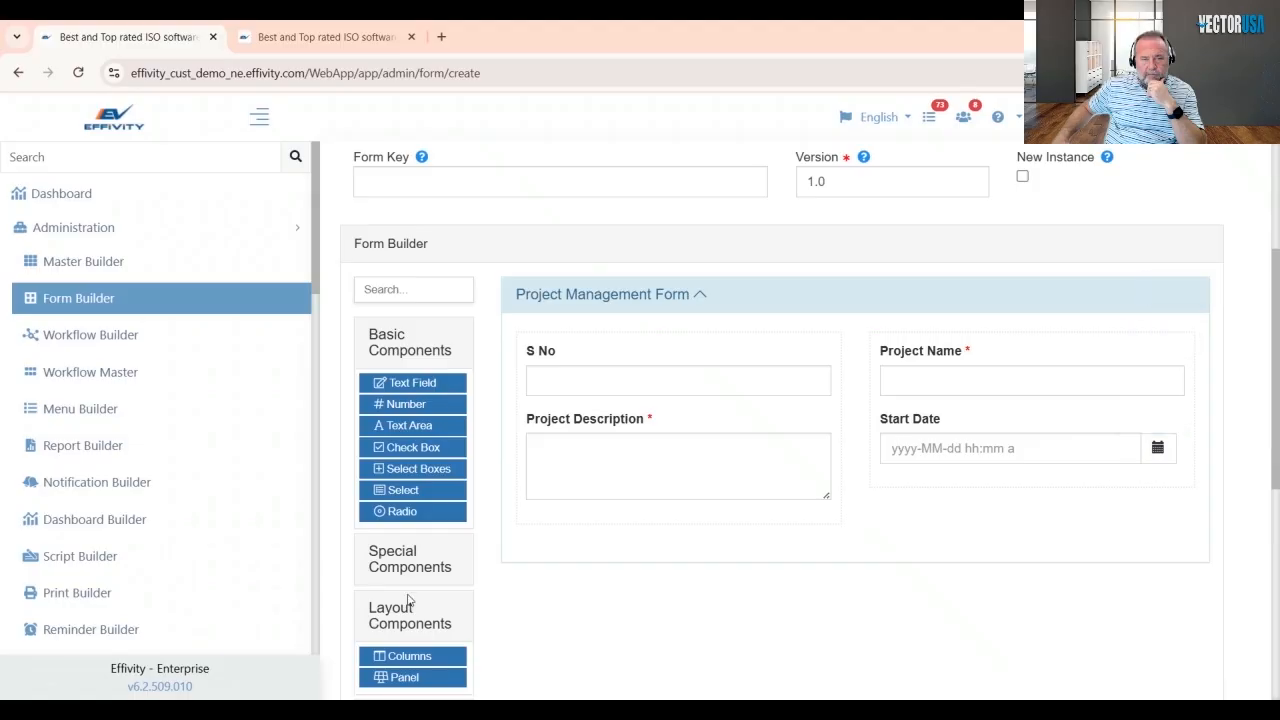
pyautogui.scroll(-1, 409, 600)
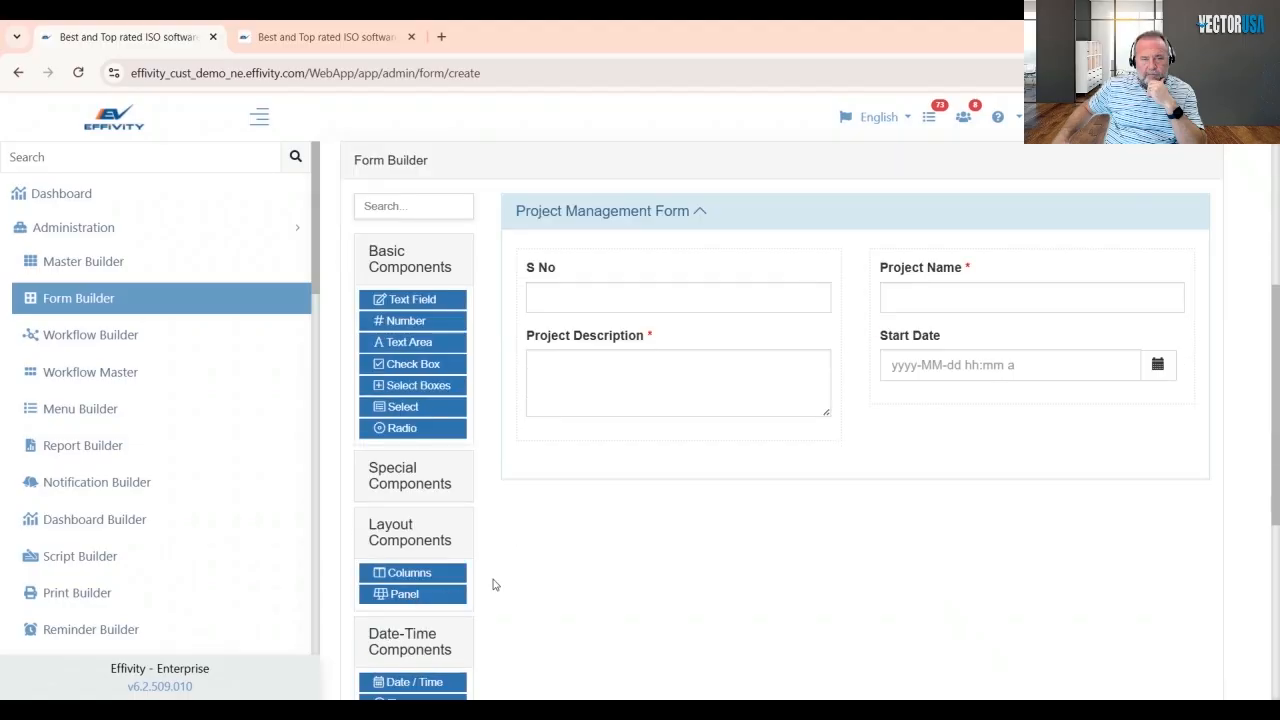
pyautogui.scroll(-1, 491, 583)
pyautogui.moveTo(421, 597); pyautogui.dragTo(938, 347)
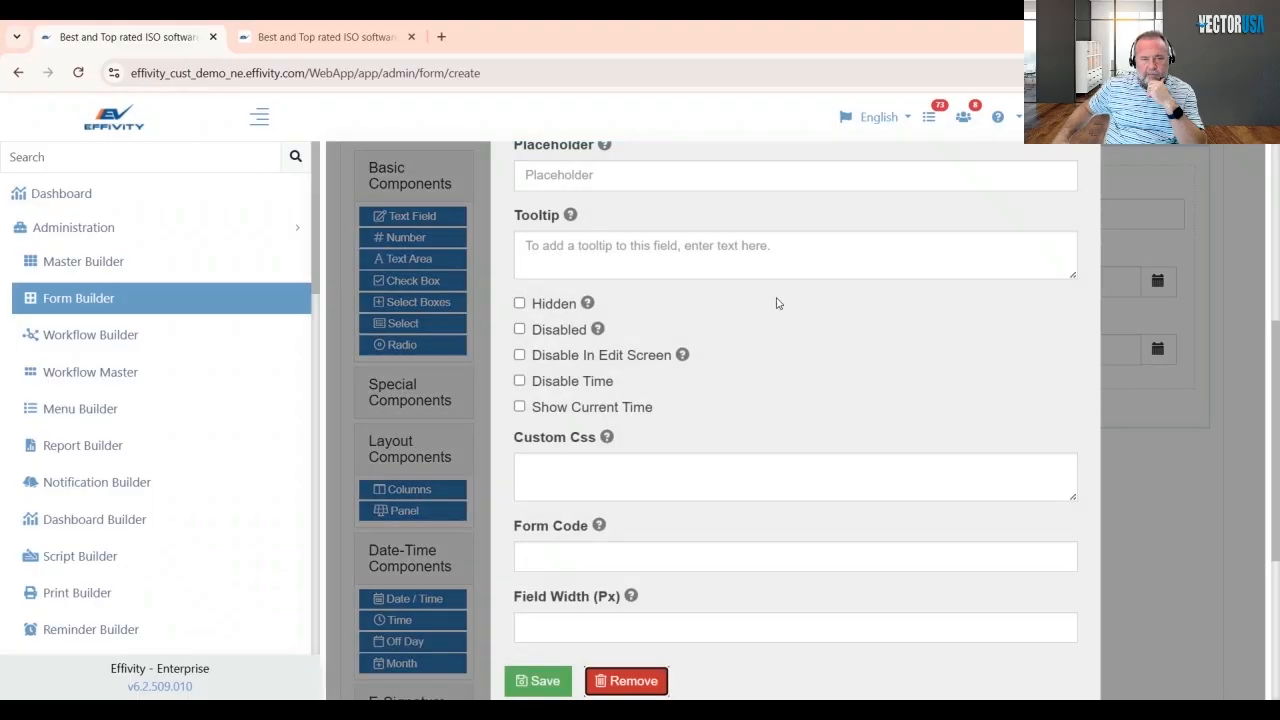
pyautogui.click(524, 271)
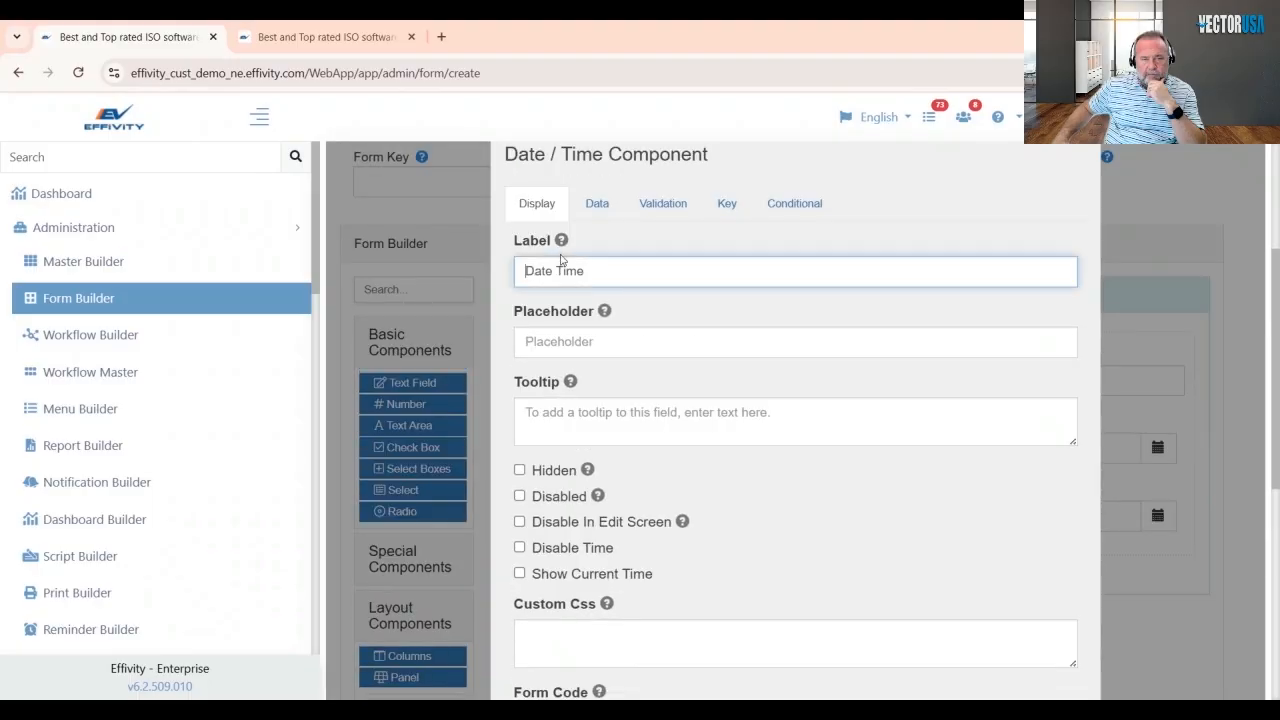
pyautogui.write('End')
pyautogui.doubleClick(596, 270)
pyautogui.press('BackSpace')
# - Disable the time for the End Date field and save the component
pyautogui.scroll(-1, 731, 494)
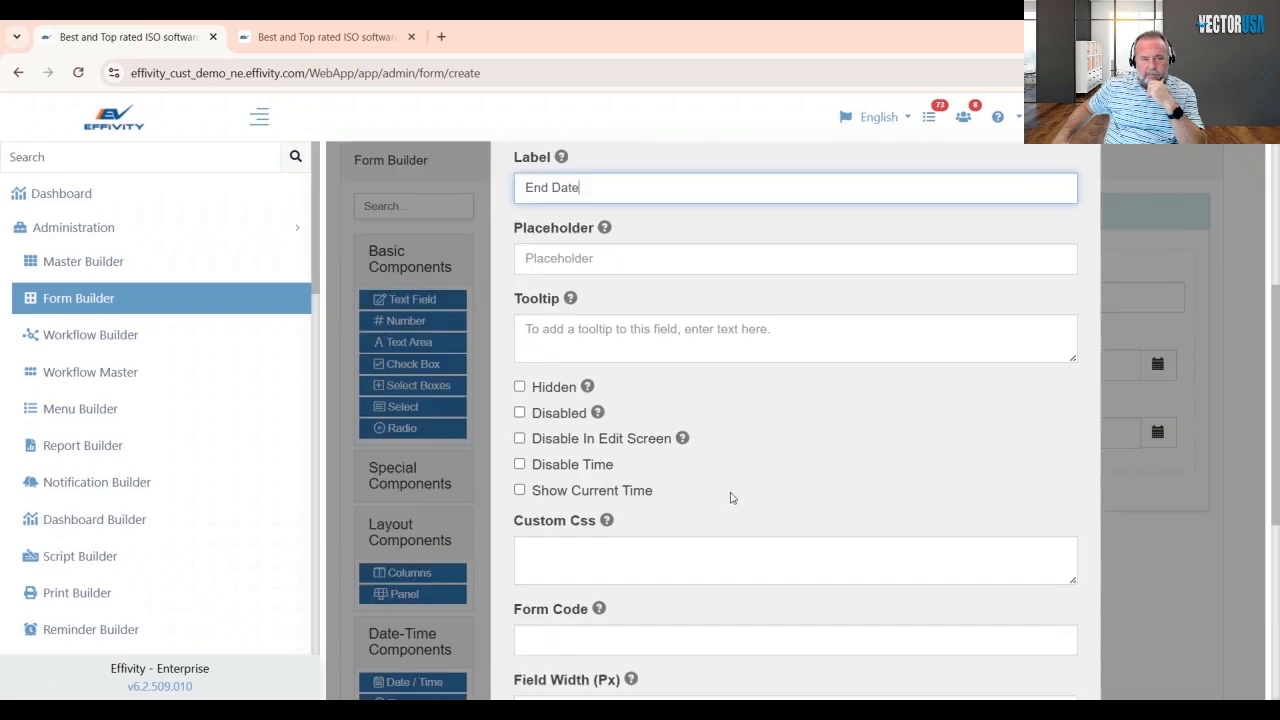
pyautogui.click(519, 465)
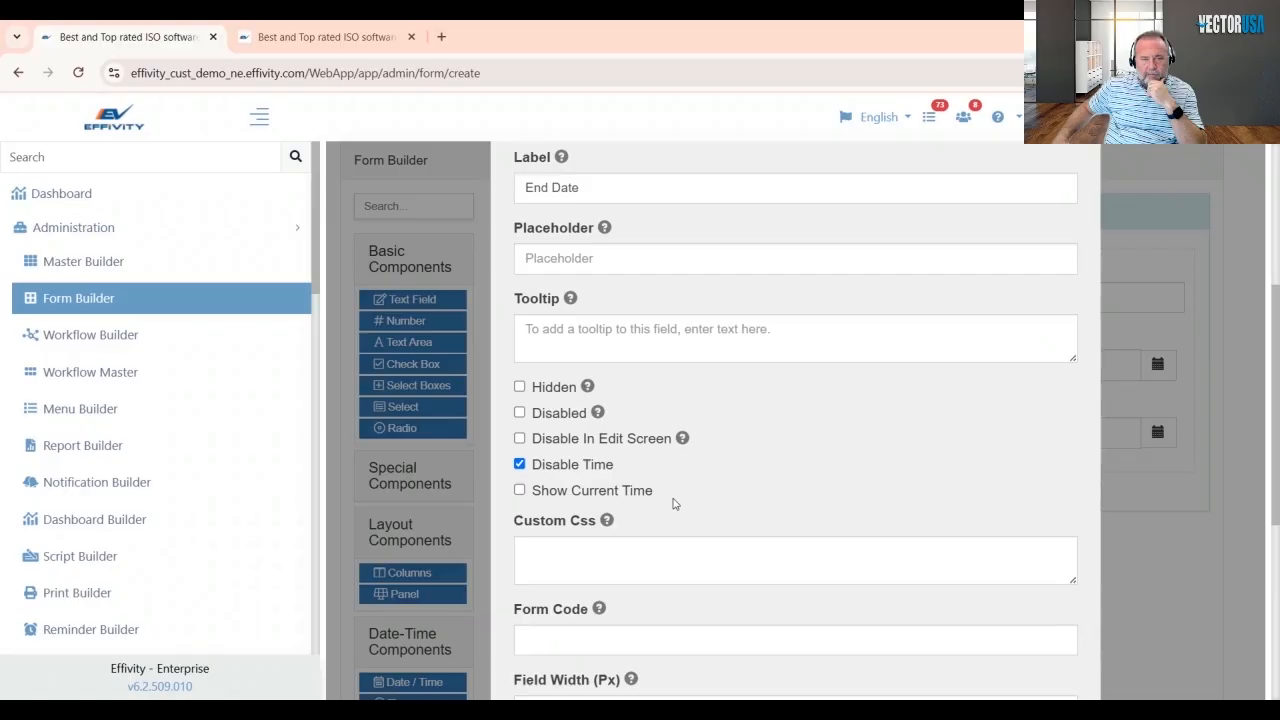
pyautogui.scroll(-2, 675, 503)
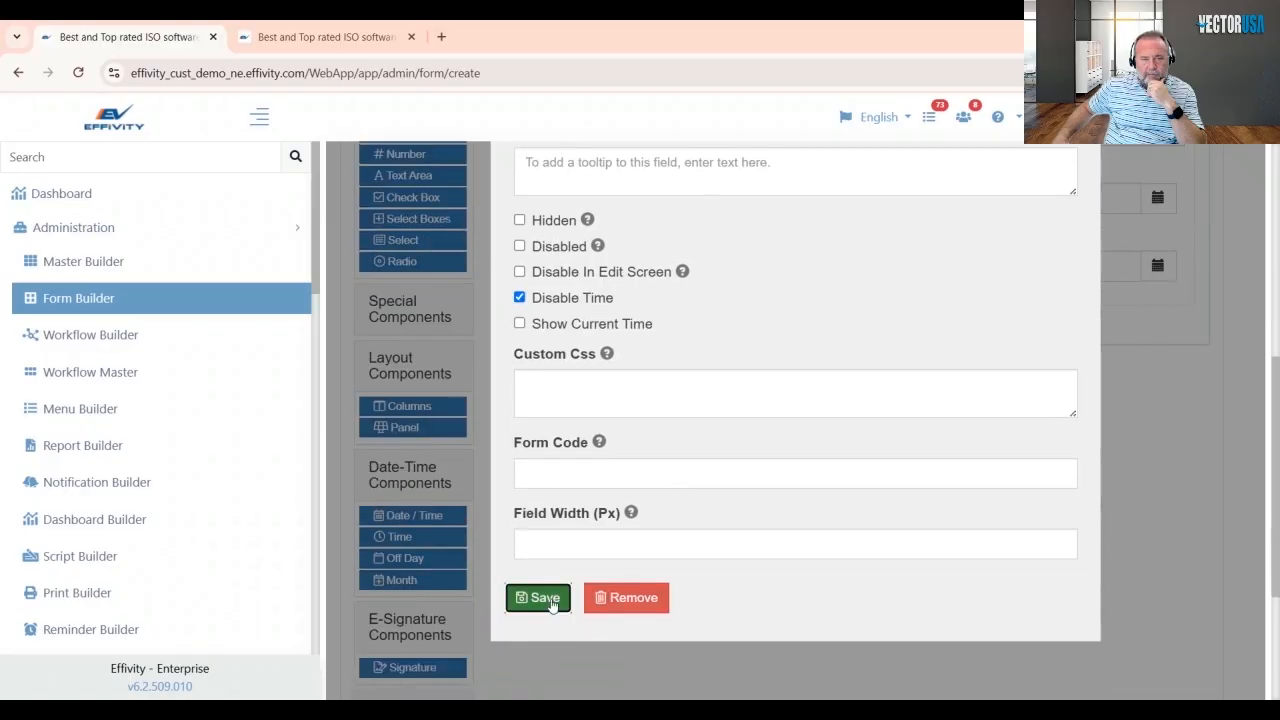
pyautogui.click(547, 600)
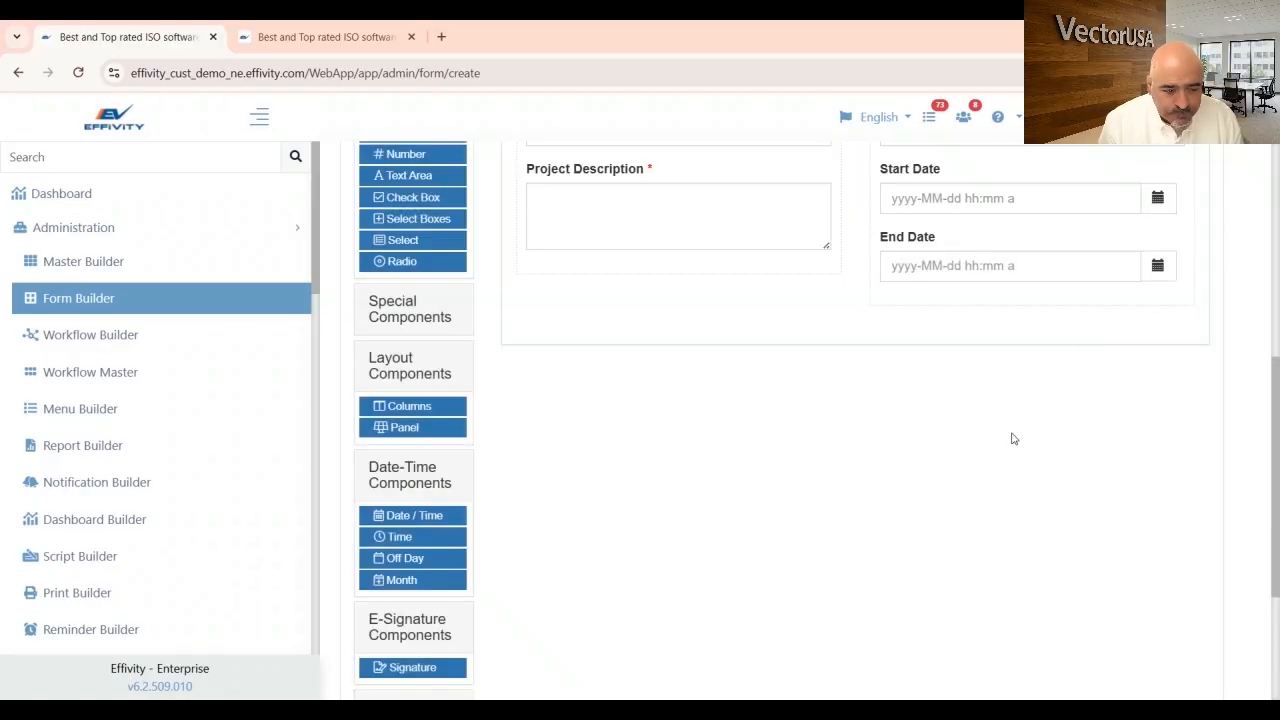
# - Add a Signature component below Project Description in the first column and save it with its default settings
pyautogui.scroll(2, 904, 421)
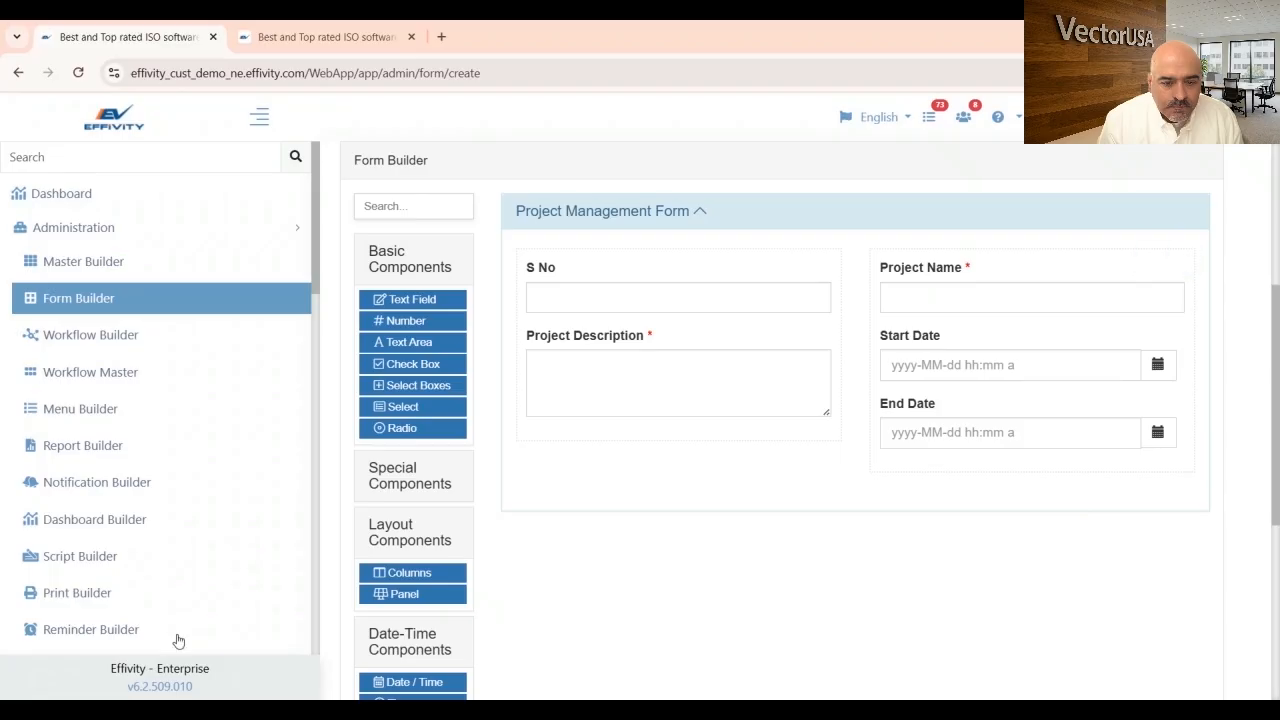
pyautogui.scroll(-2, 433, 572)
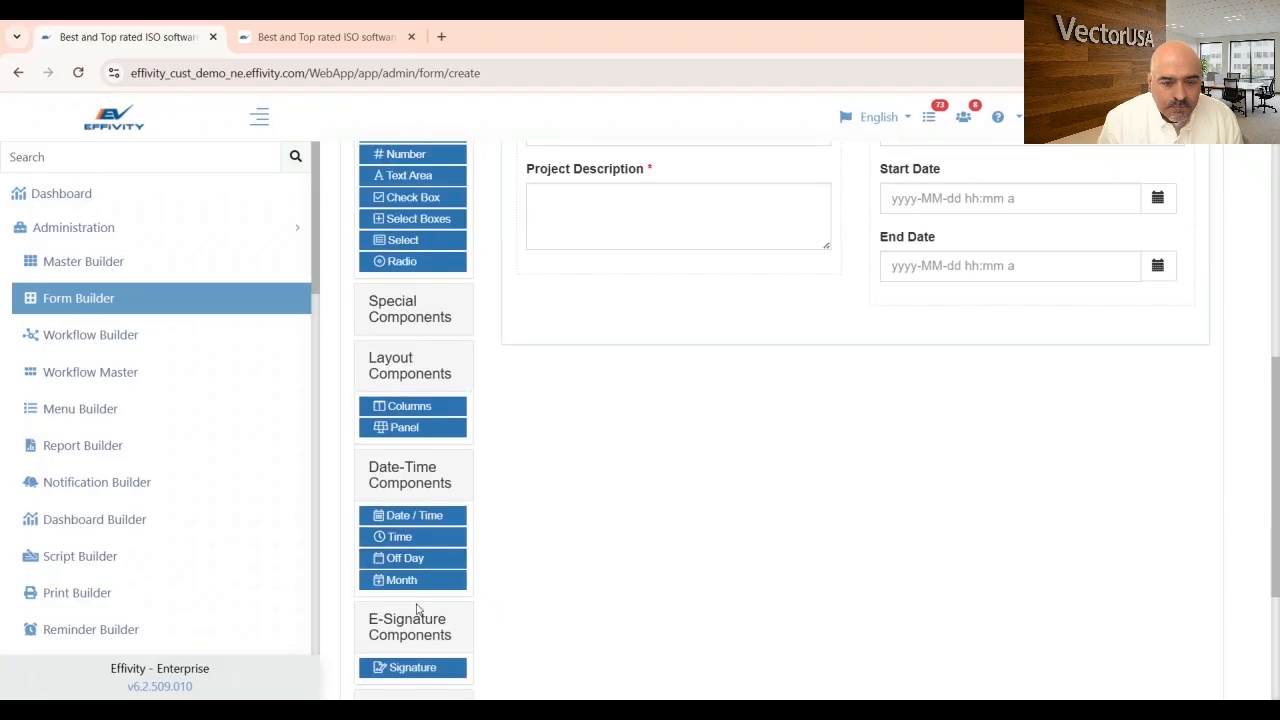
pyautogui.scroll(-1, 610, 613)
pyautogui.scroll(1, 600, 616)
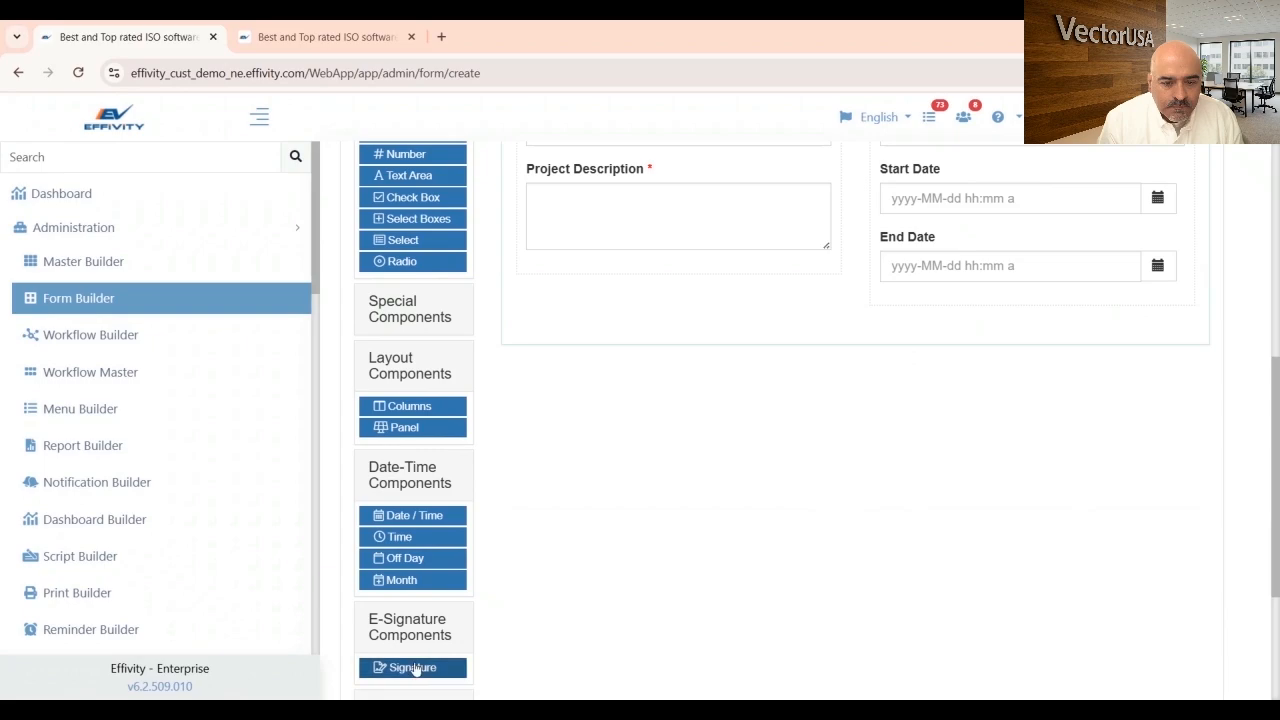
pyautogui.moveTo(408, 677); pyautogui.dragTo(576, 266)
pyautogui.scroll(3, 882, 555)
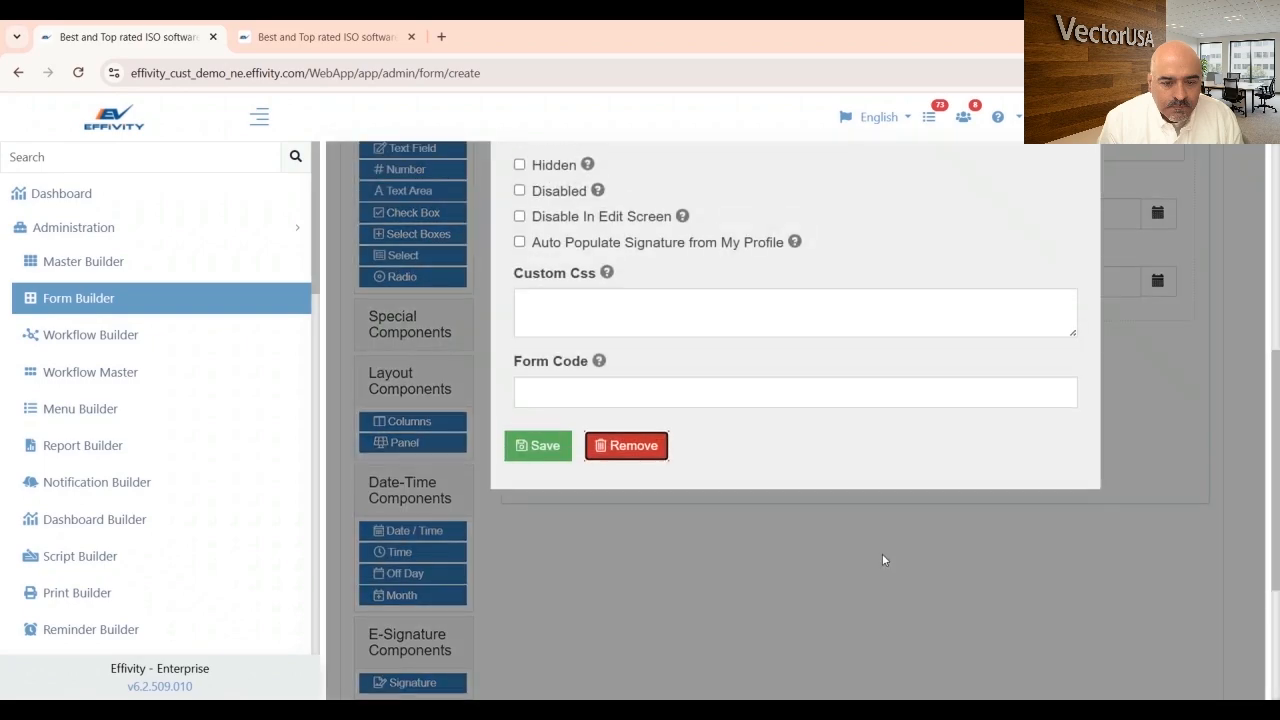
pyautogui.scroll(-3, 790, 497)
pyautogui.click(537, 442)
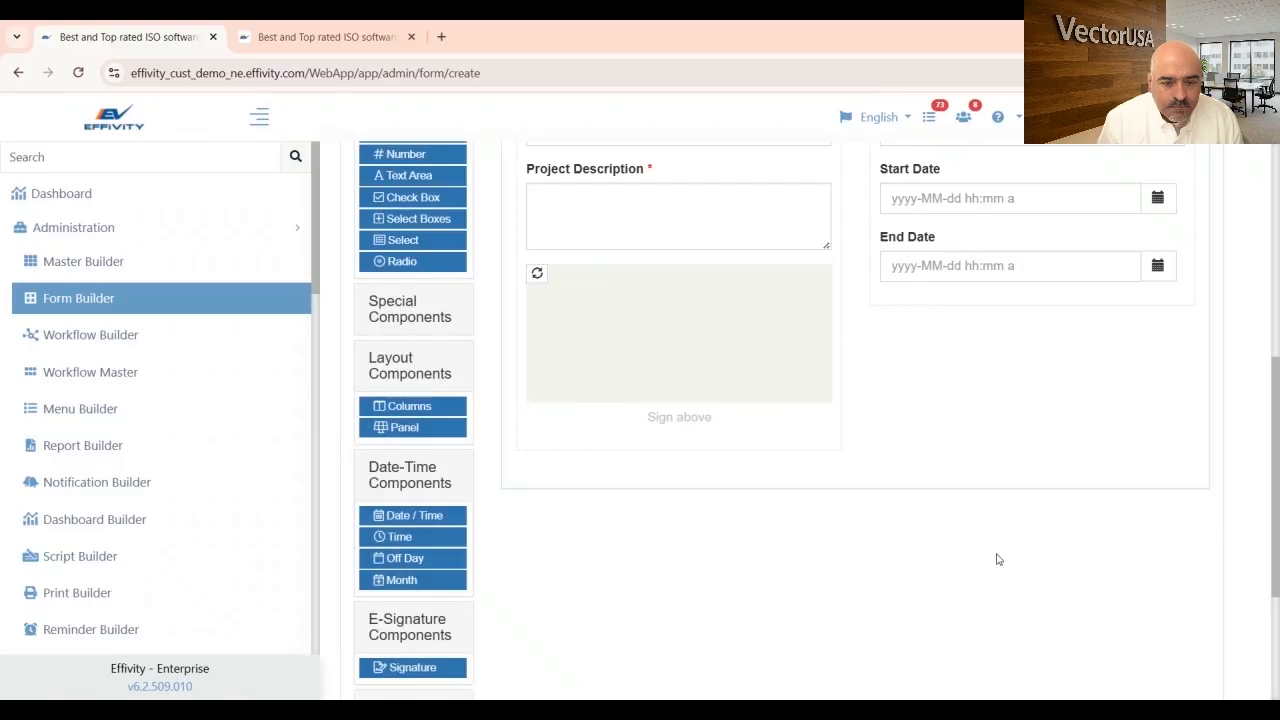
pyautogui.scroll(2, 997, 557)
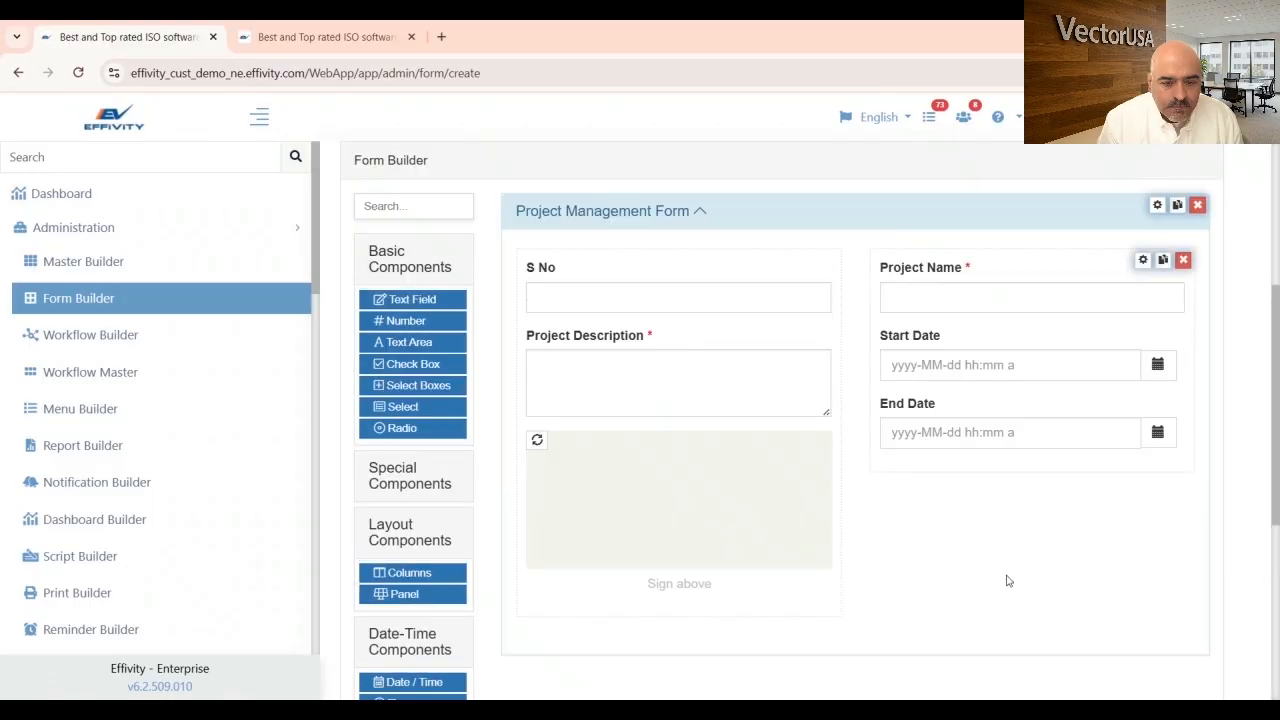
# - Examine the components offered in the Data Components and Grid Components groups, leaving the Data Components group collapsed
pyautogui.scroll(-3, 1008, 581)
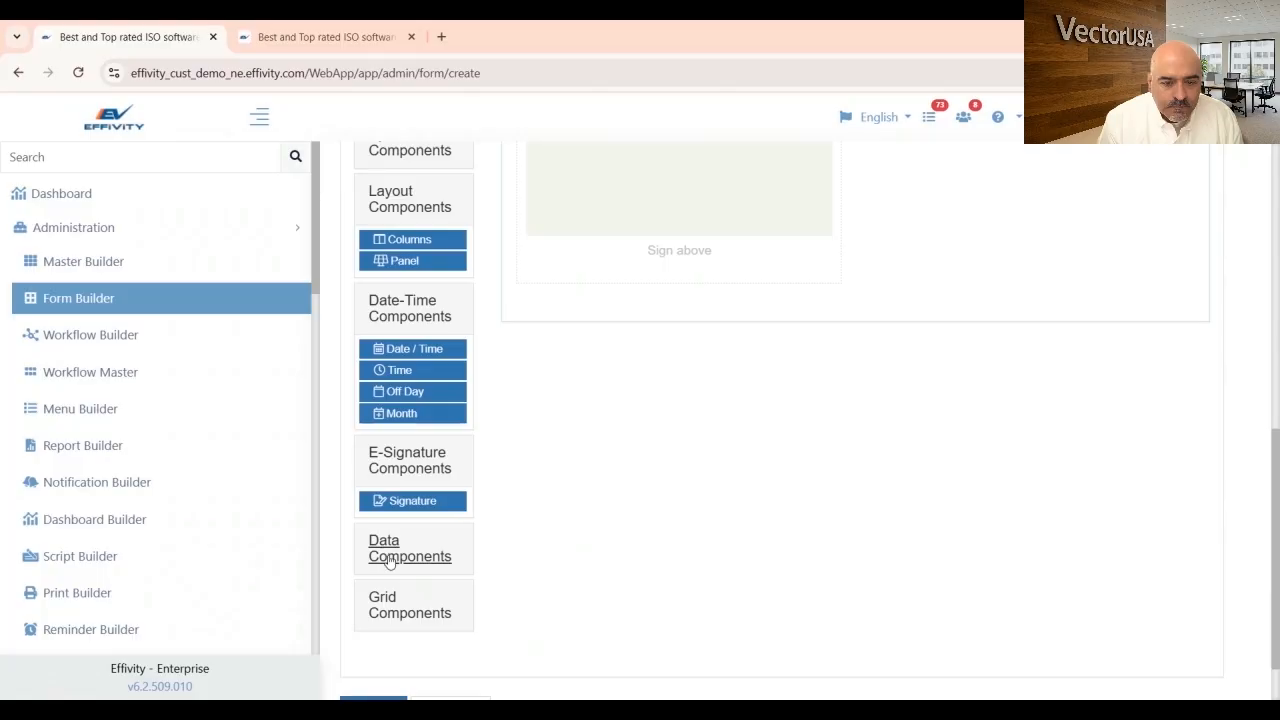
pyautogui.click(390, 560)
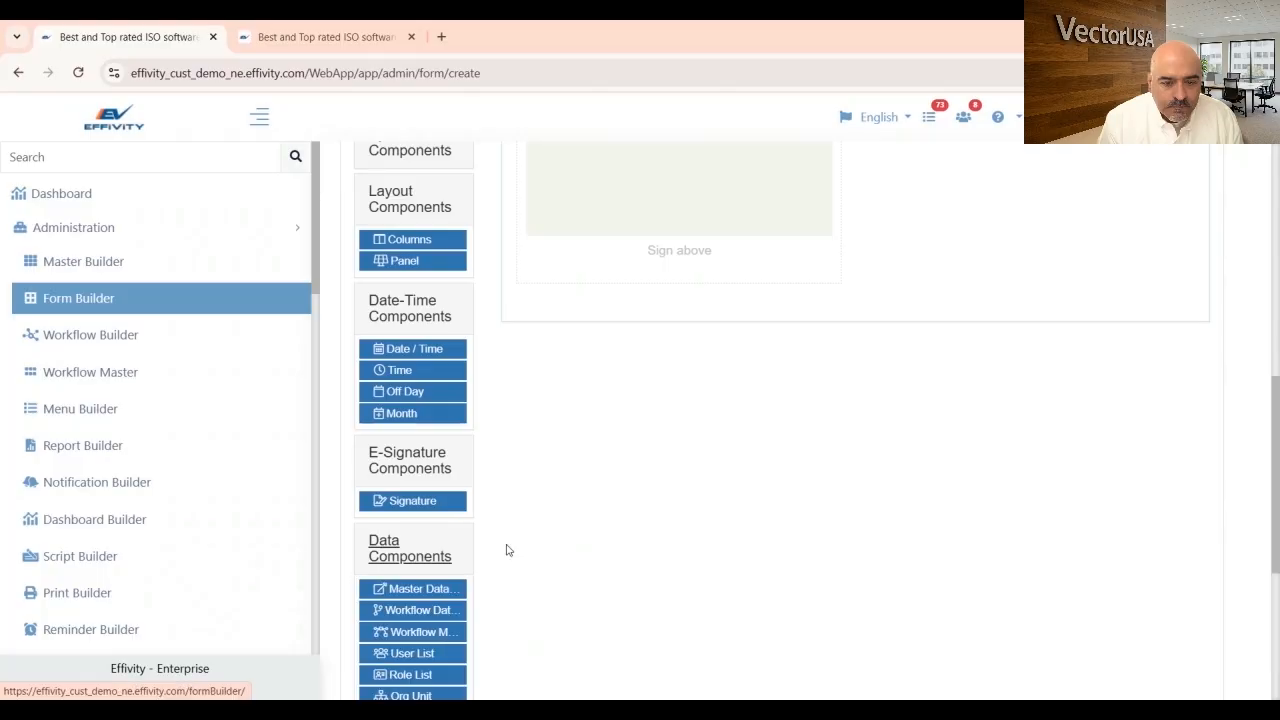
pyautogui.scroll(-2, 506, 549)
pyautogui.scroll(-2, 478, 552)
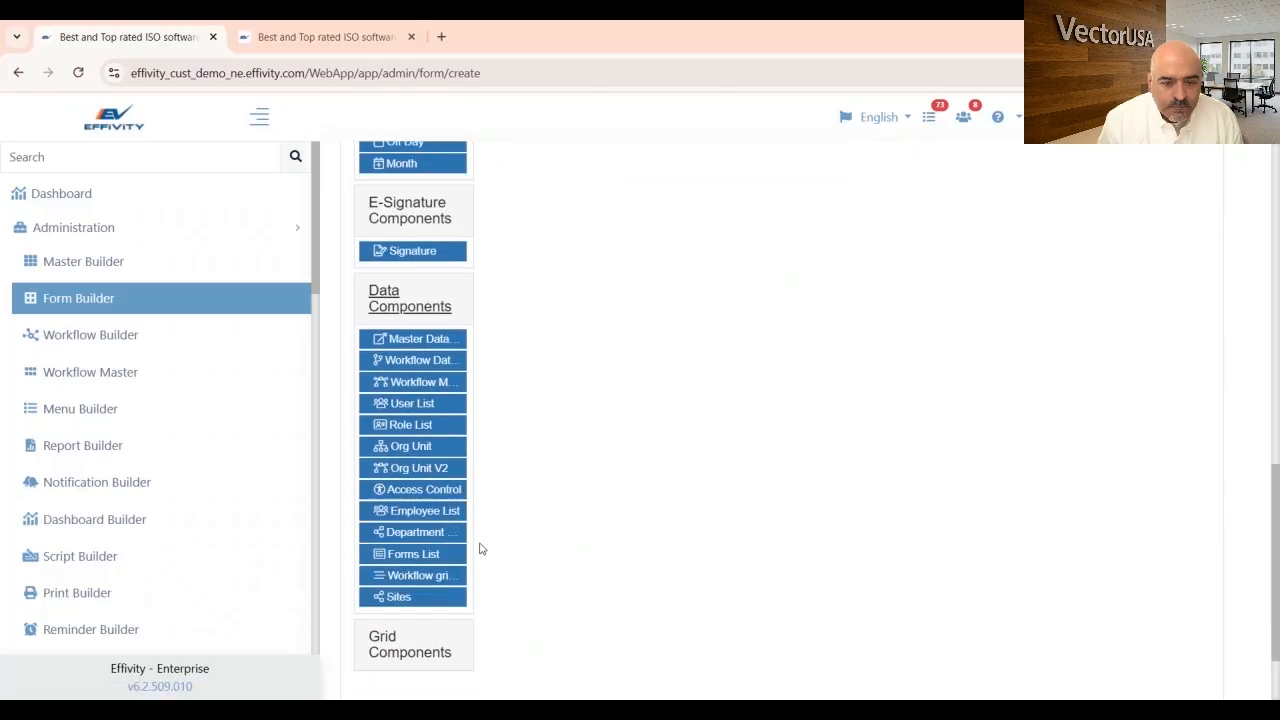
pyautogui.click(366, 566)
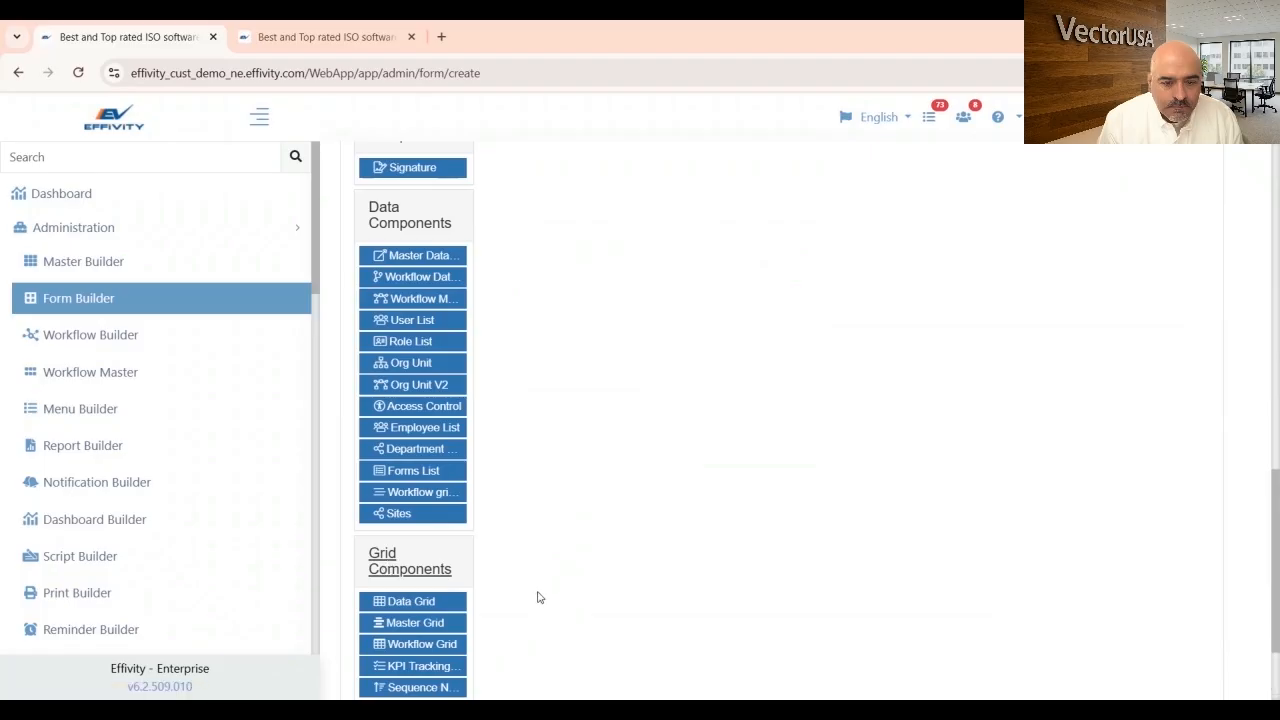
pyautogui.click(409, 222)
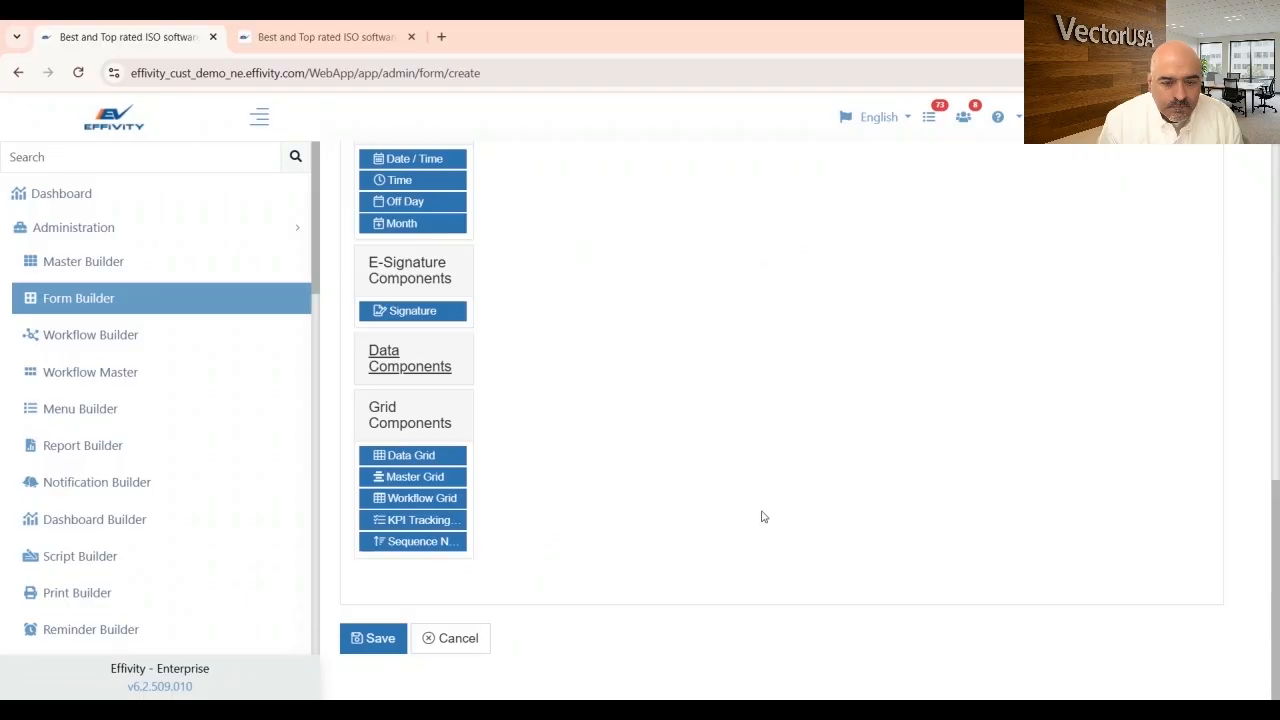
pyautogui.scroll(3, 755, 520)
pyautogui.scroll(2, 761, 510)
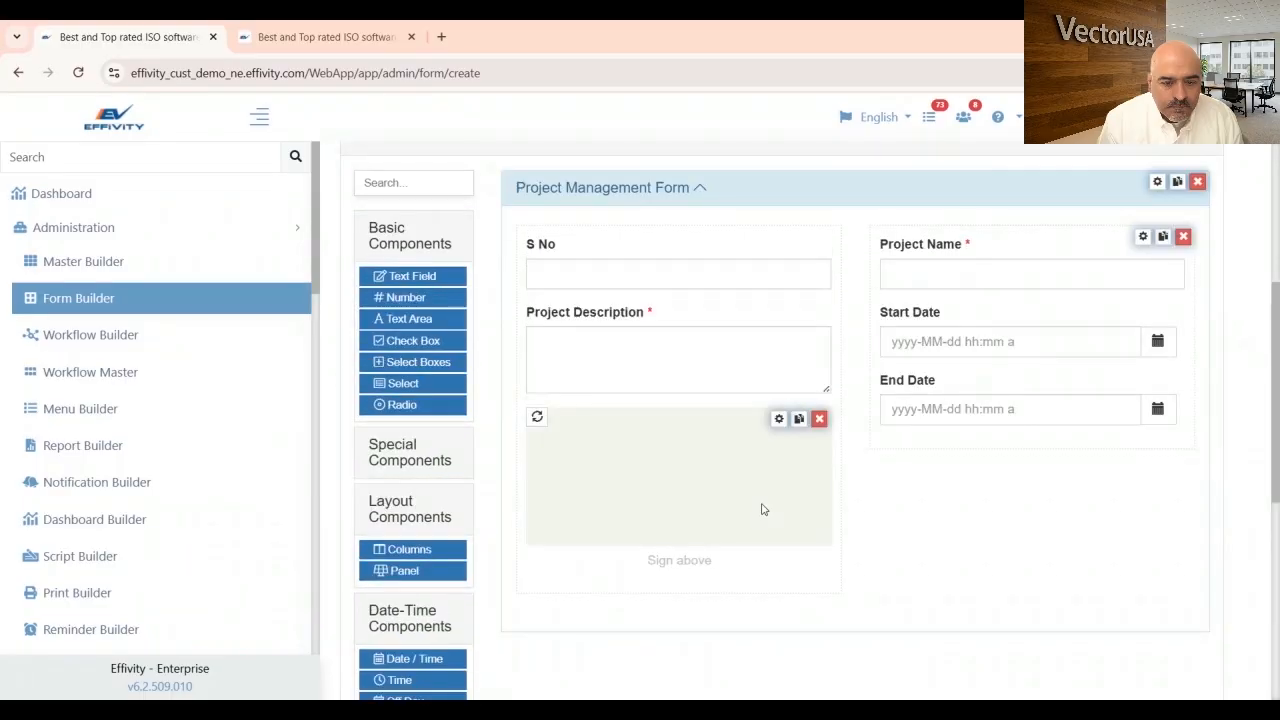
pyautogui.scroll(-2, 761, 509)
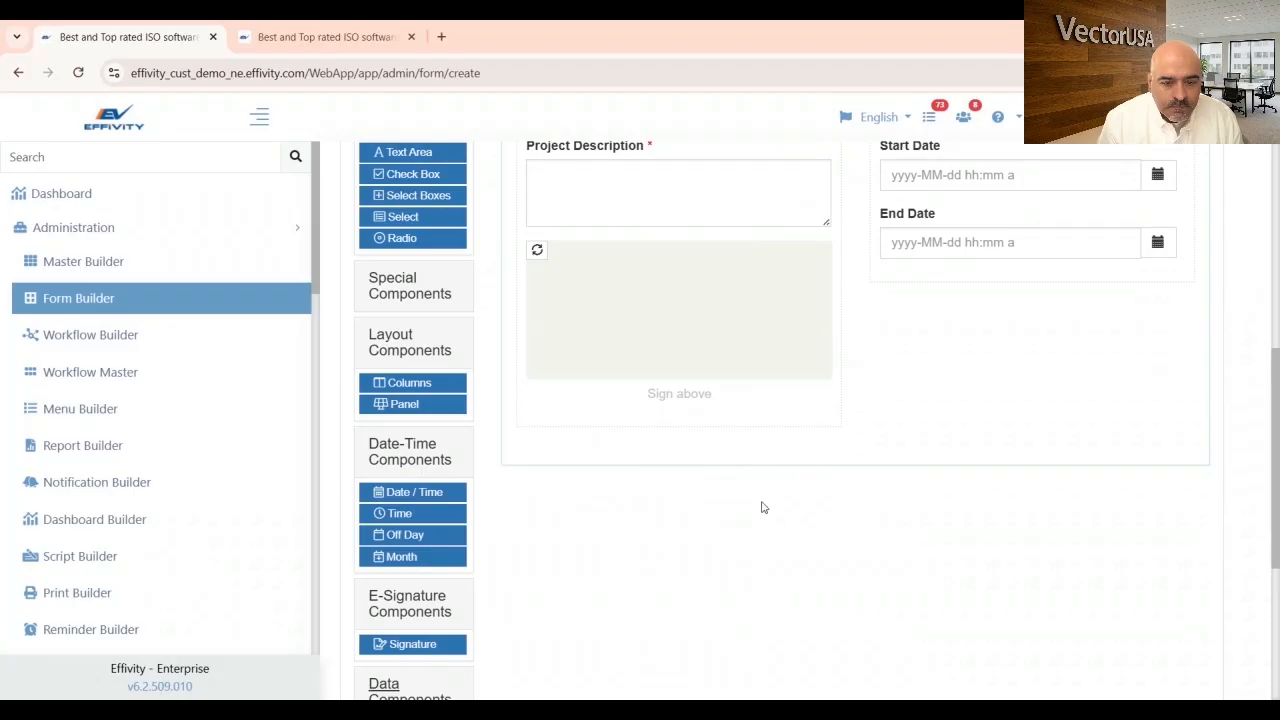
# - Switch to the other browser tab and open the Ideal Competence list in the HR section of QMS
pyautogui.click(305, 40)
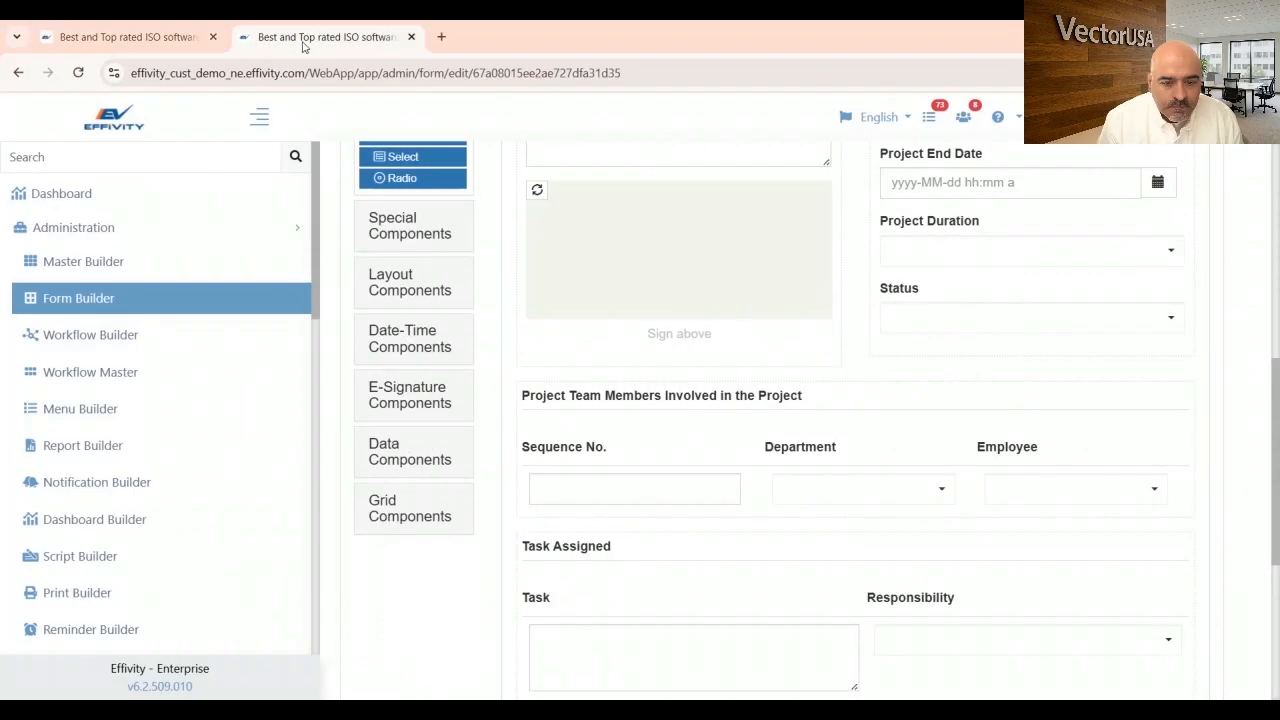
pyautogui.click(70, 227)
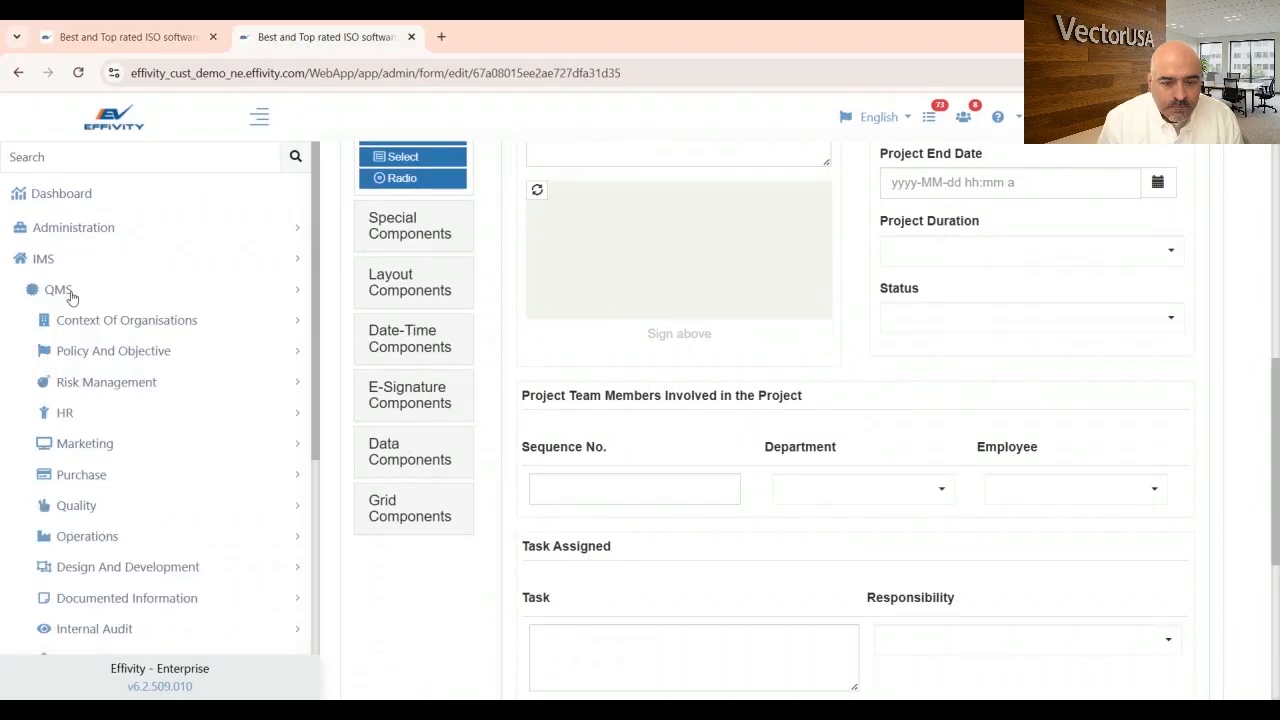
pyautogui.click(68, 411)
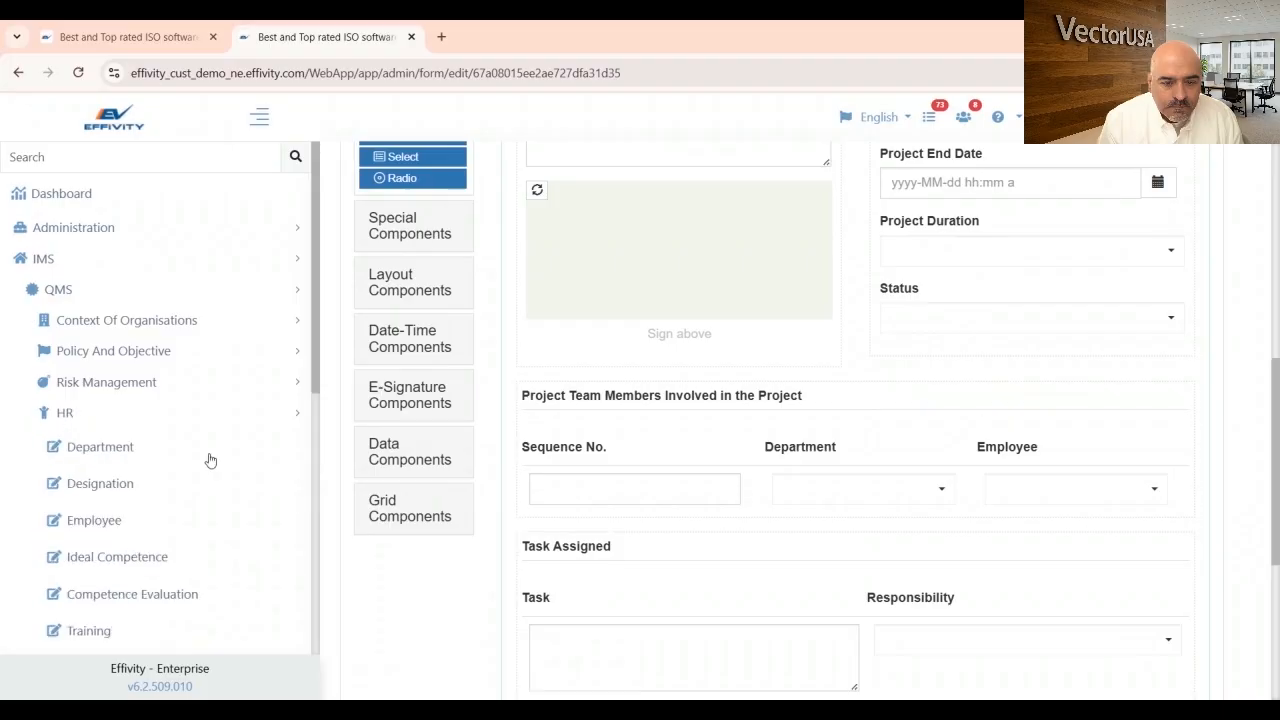
pyautogui.scroll(-1, 174, 520)
pyautogui.click(118, 476)
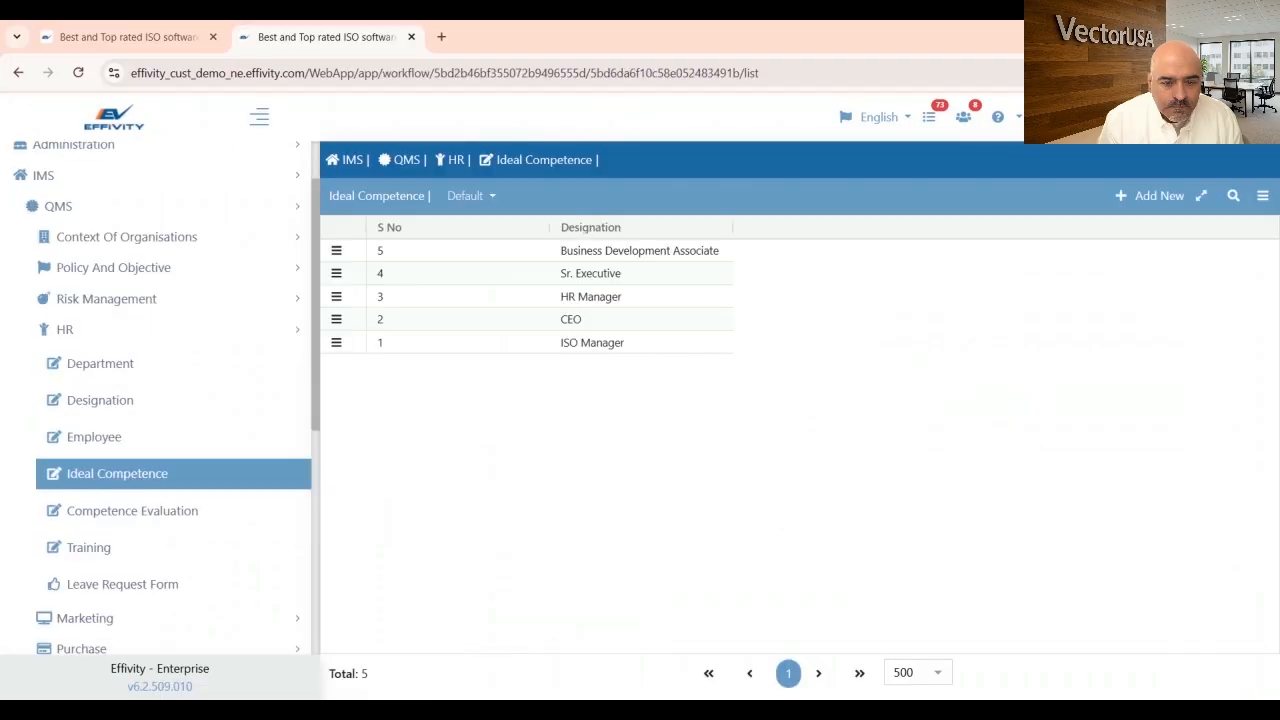
# - Start a new Ideal Competence record and add three blank rows to its Ideal Competencies grid to see how it repeats
pyautogui.click(1148, 196)
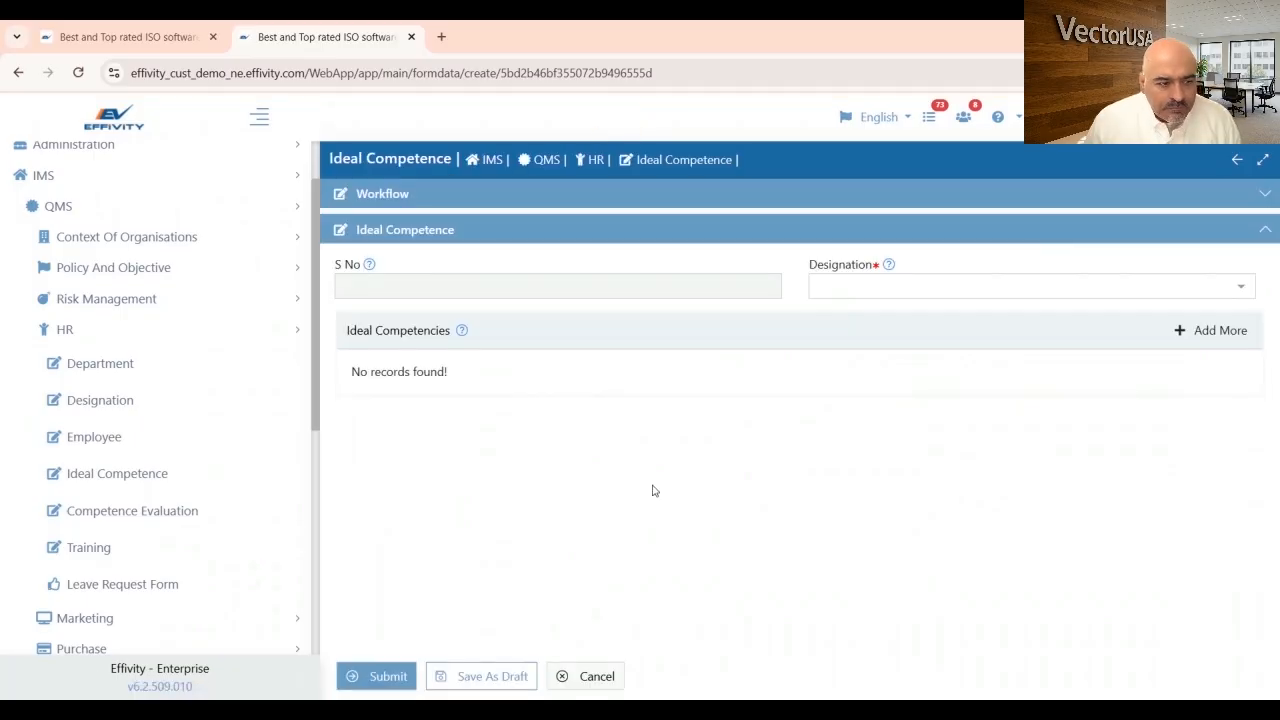
pyautogui.click(1195, 333)
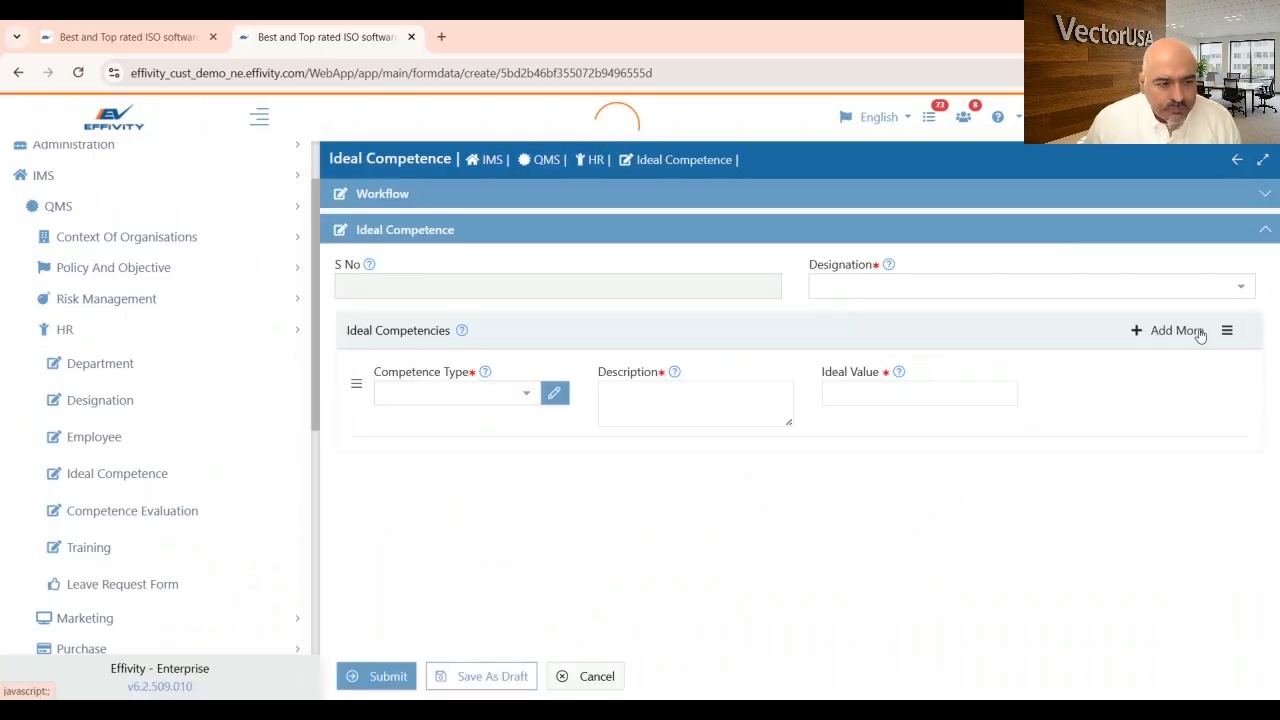
pyautogui.click(1191, 336)
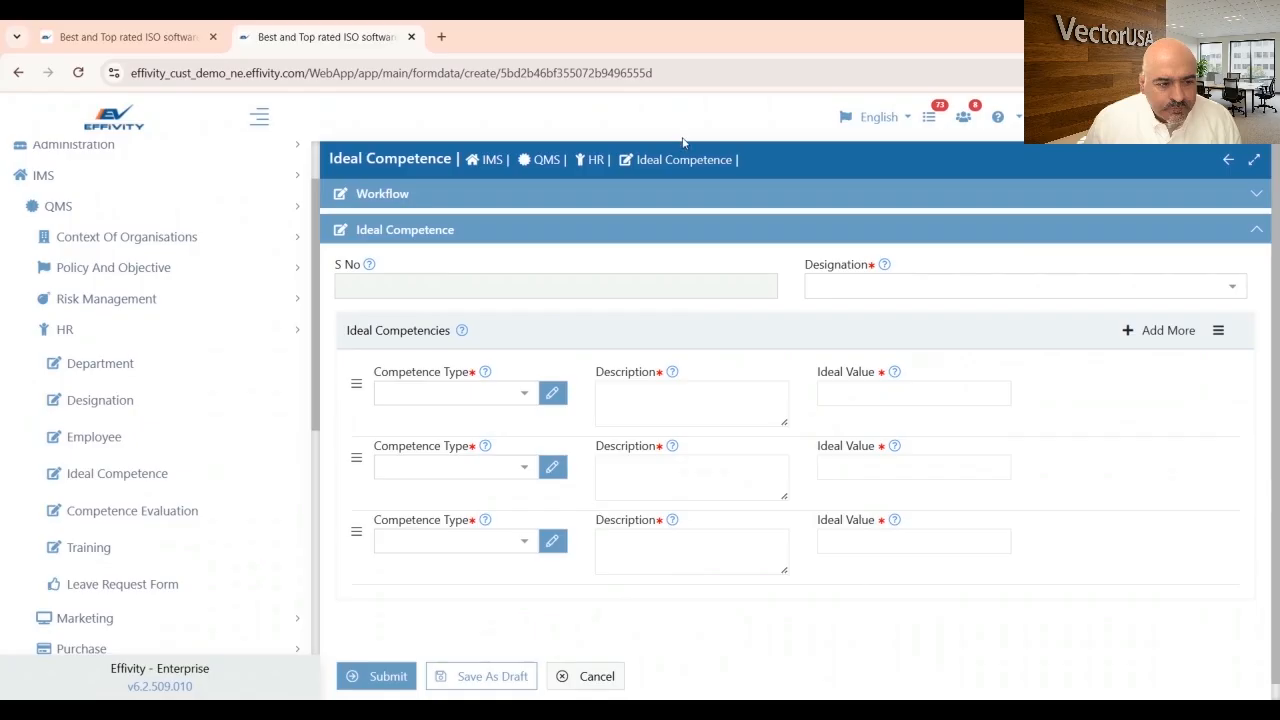
# - Return to the tab with the new form and add a Data Grid component below the two columns inside the Project Management Form panel
pyautogui.click(85, 35)
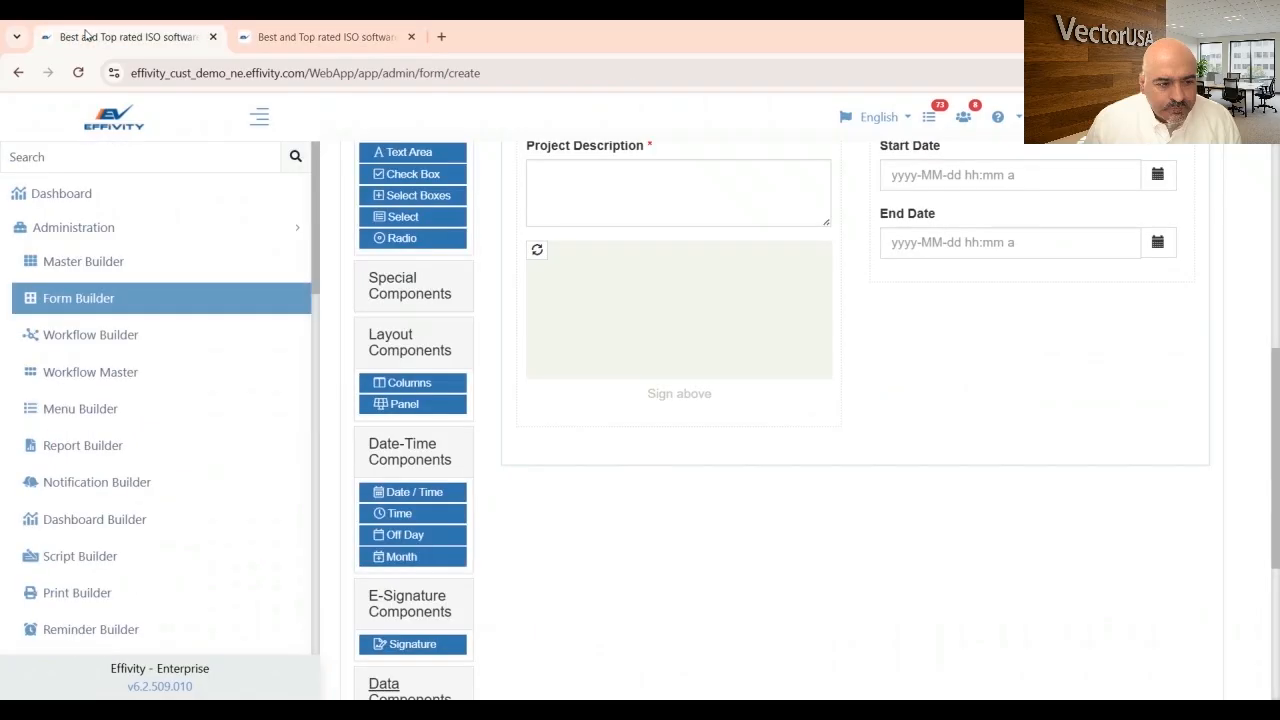
pyautogui.scroll(-2, 657, 580)
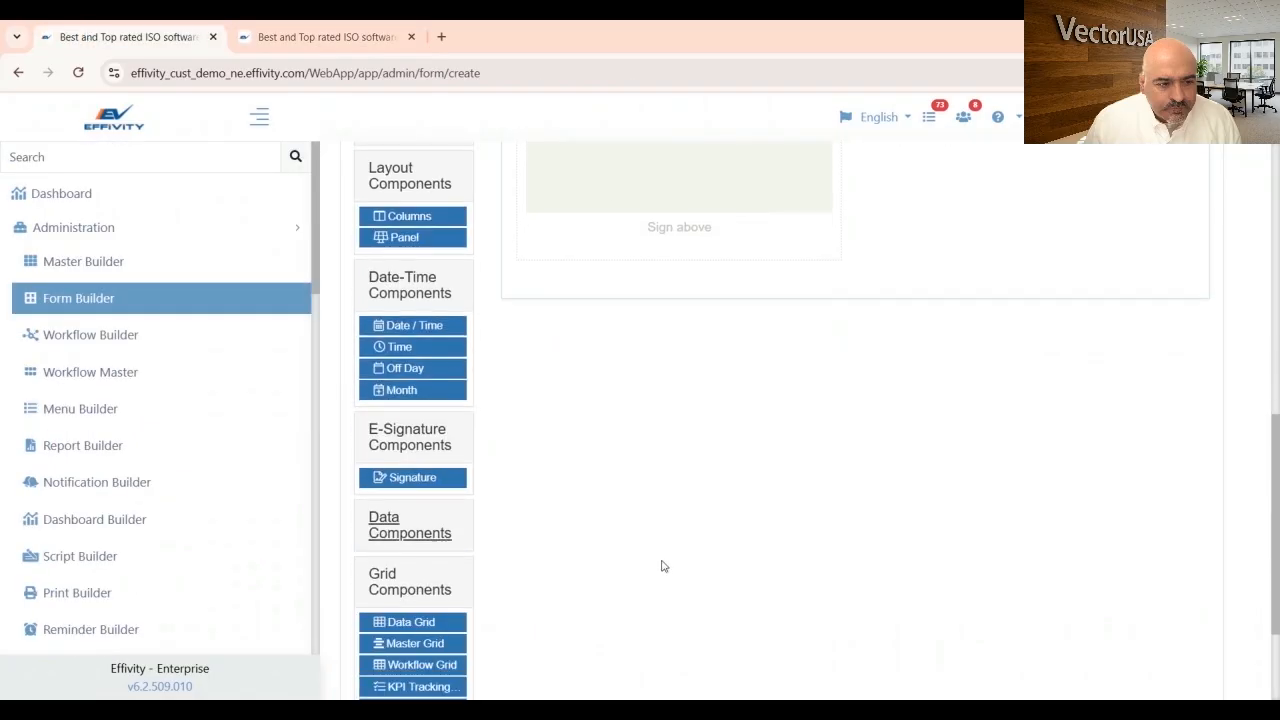
pyautogui.scroll(1, 645, 595)
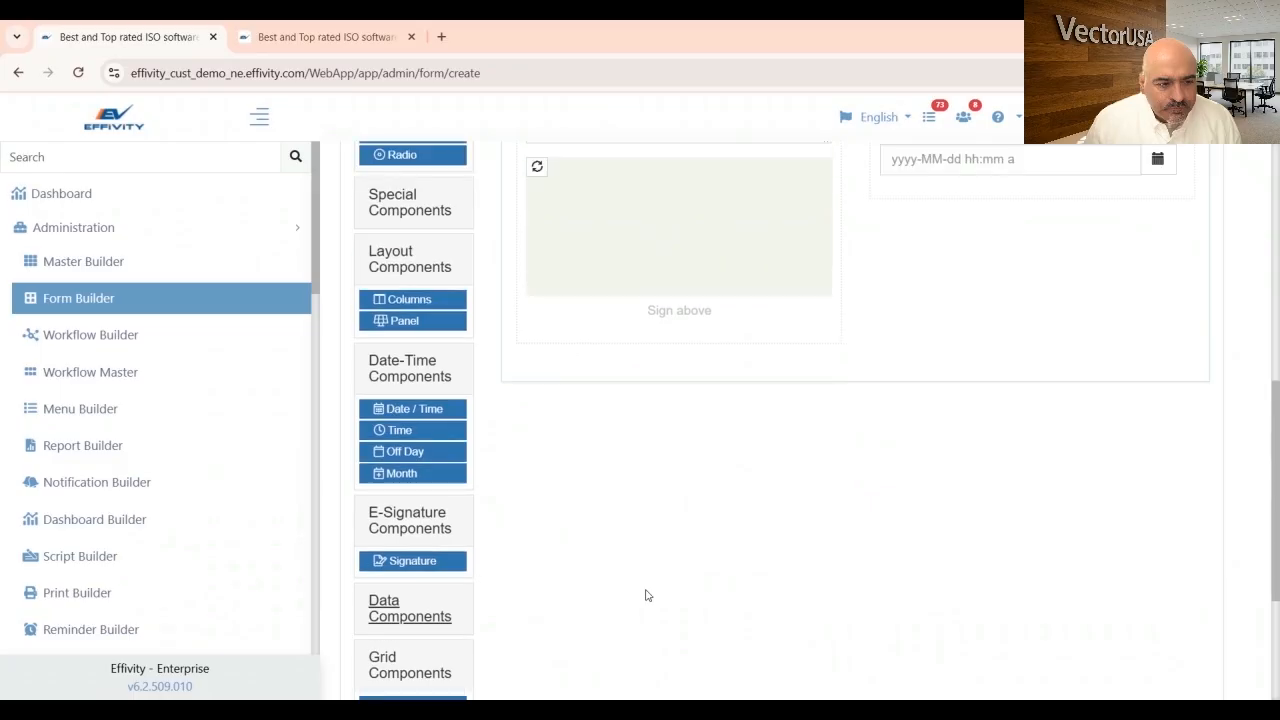
pyautogui.scroll(-1, 646, 594)
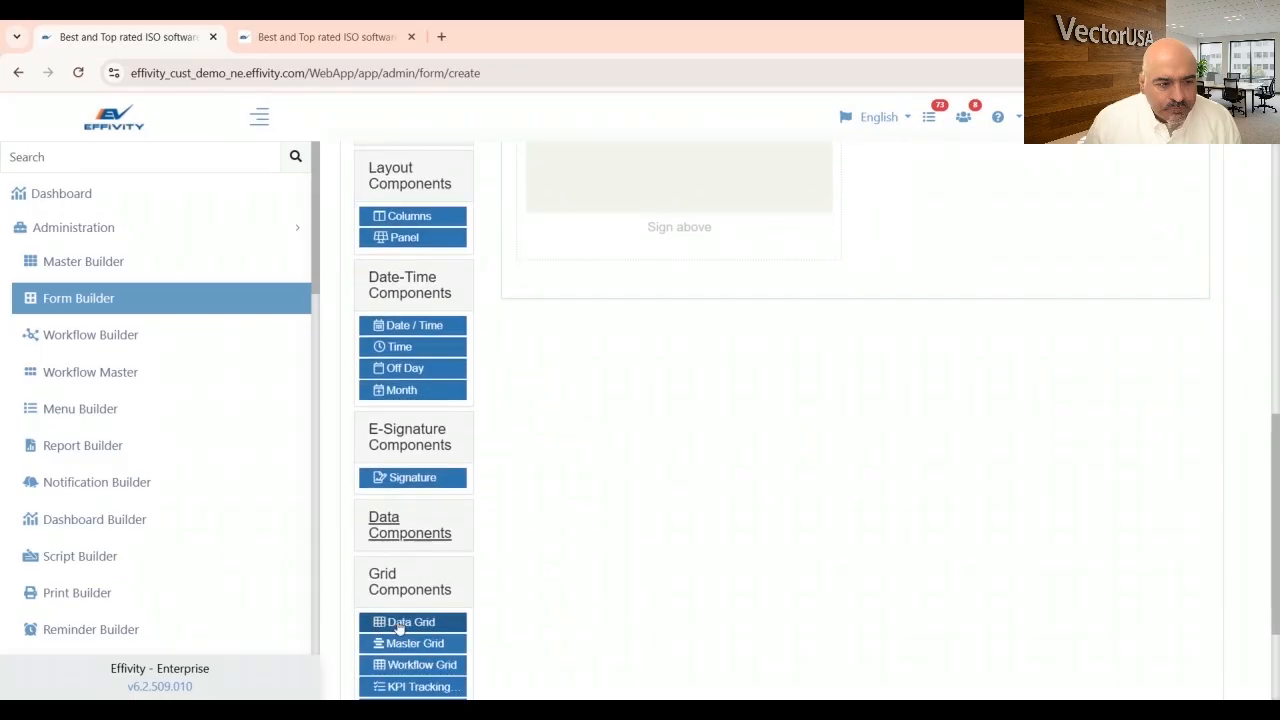
pyautogui.moveTo(407, 628)
pyautogui.mouseDown()
pyautogui.moveTo(546, 457)
pyautogui.moveTo(591, 357)
pyautogui.moveTo(595, 290)
pyautogui.moveTo(582, 285)
pyautogui.mouseUp()
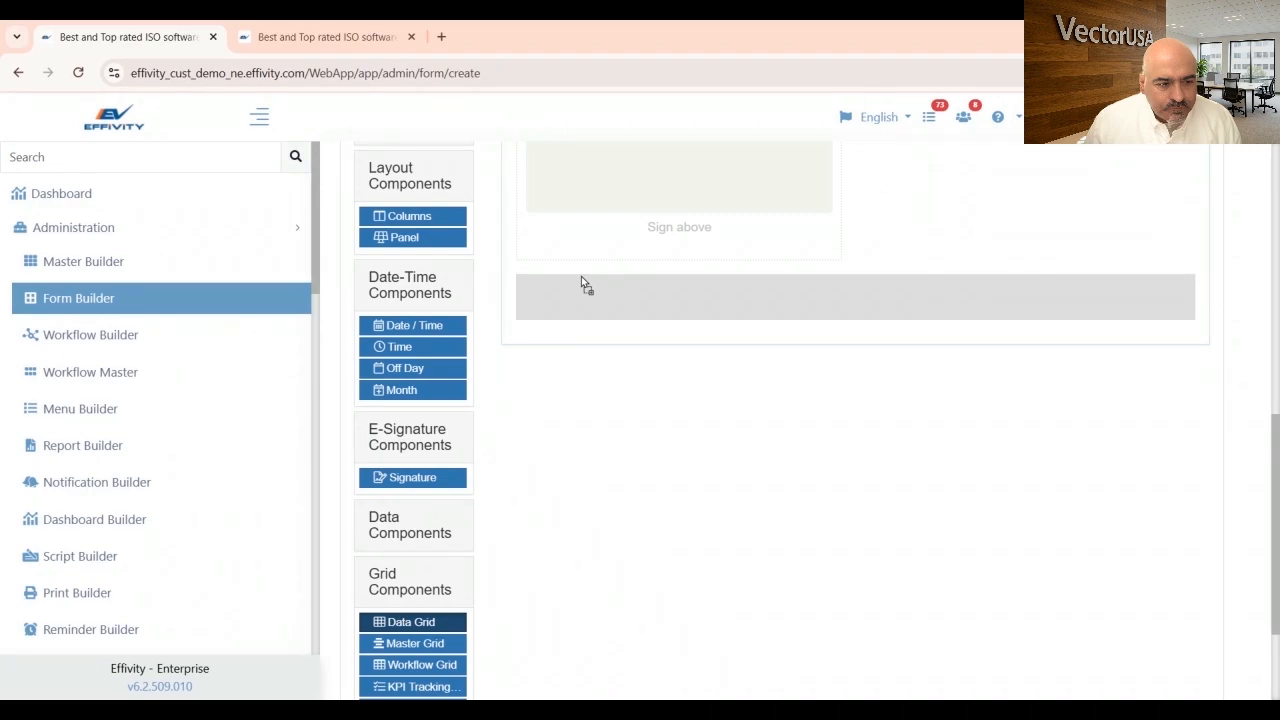
pyautogui.moveTo(581, 277); pyautogui.dragTo(581, 277)
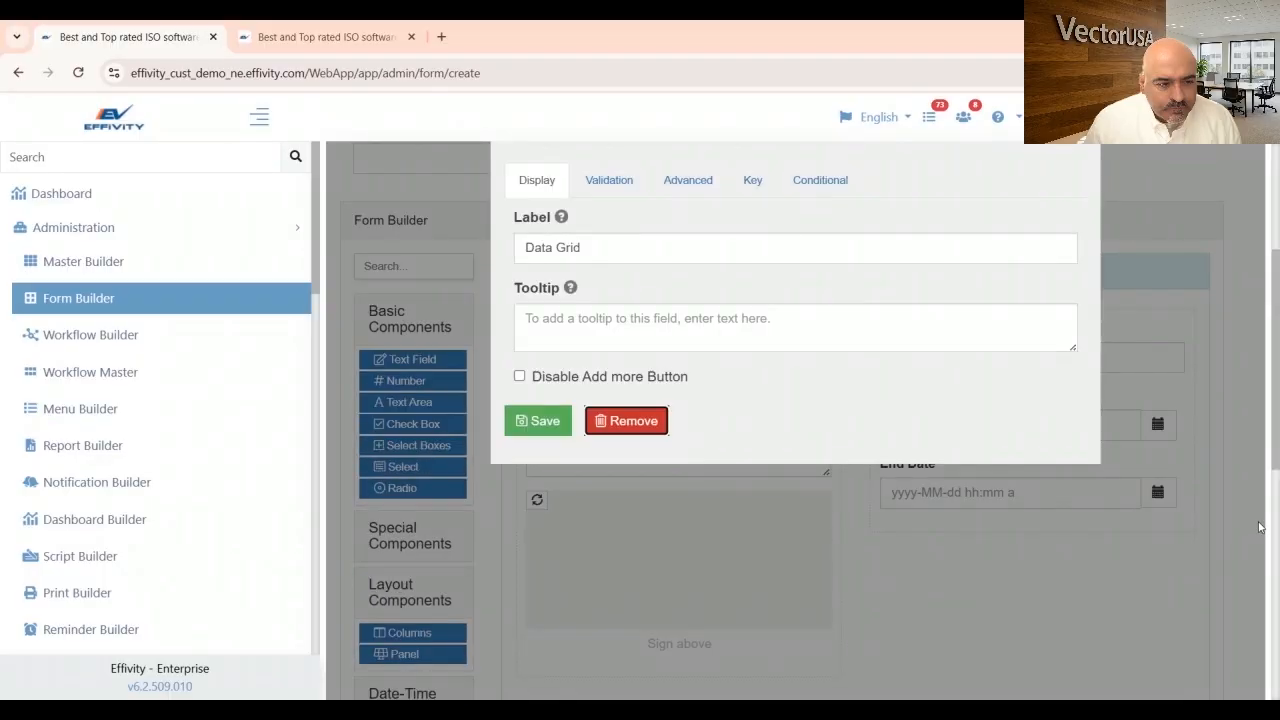
# - Label the data grid "Project Team Members" and save the component
pyautogui.click(612, 254)
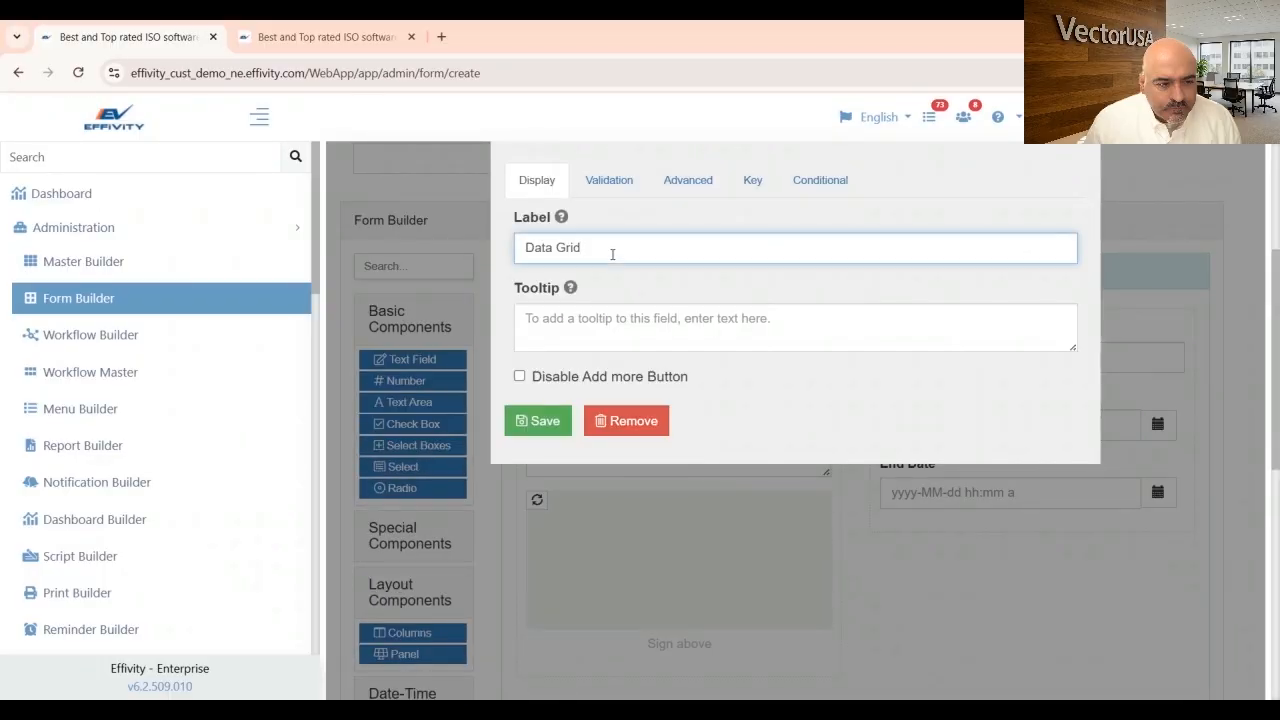
pyautogui.press('BackSpace')
pyautogui.press('BackSpace')
pyautogui.press('BackSpace')
pyautogui.press('BackSpace')
pyautogui.press('BackSpace')
pyautogui.press('BackSpace')
pyautogui.press('BackSpace')
pyautogui.press('BackSpace')
pyautogui.press('BackSpace')
pyautogui.write('Prject')
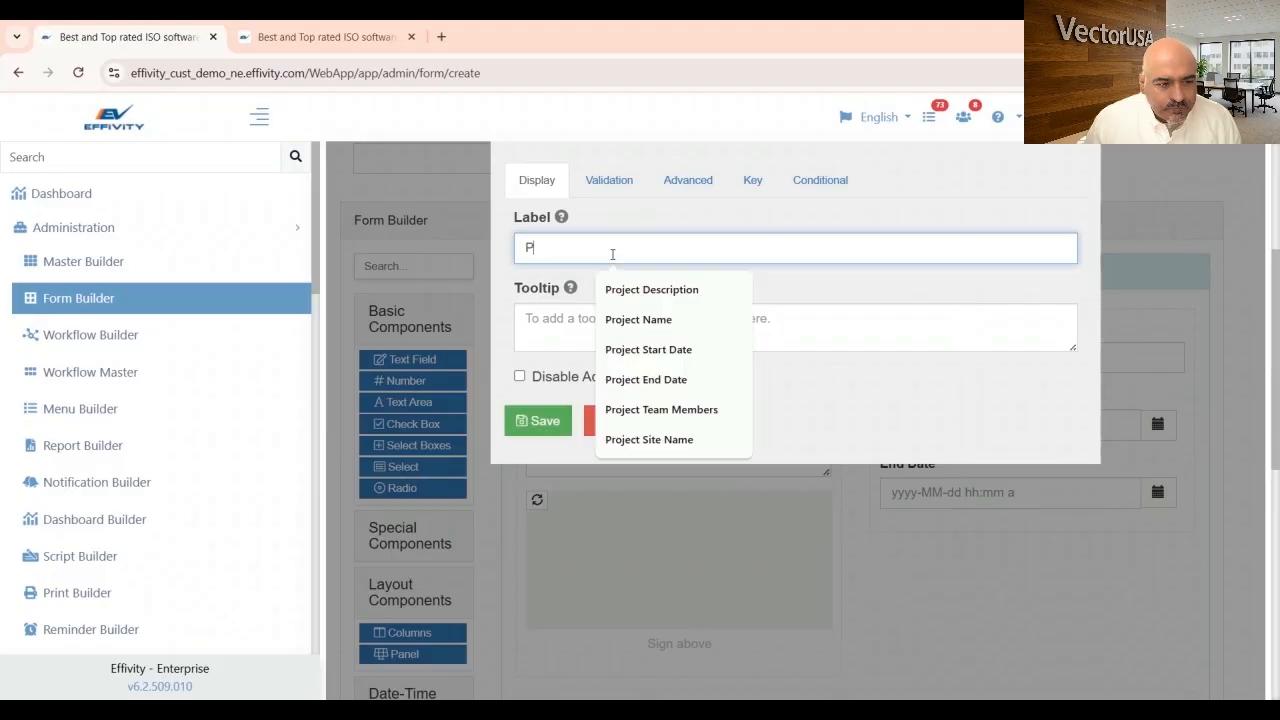
pyautogui.press('BackSpace')
pyautogui.press('BackSpace')
pyautogui.press('BackSpace')
pyautogui.press('BackSpace')
pyautogui.press('BackSpace')
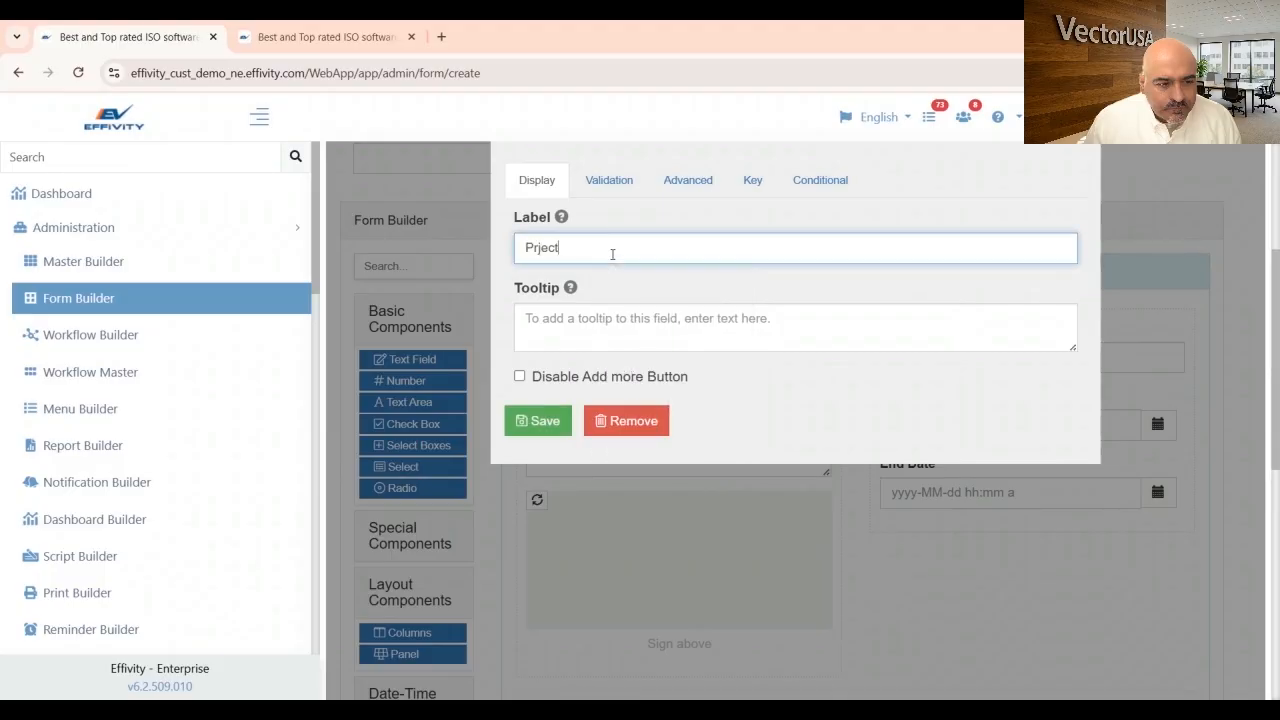
pyautogui.write('oject Tea')
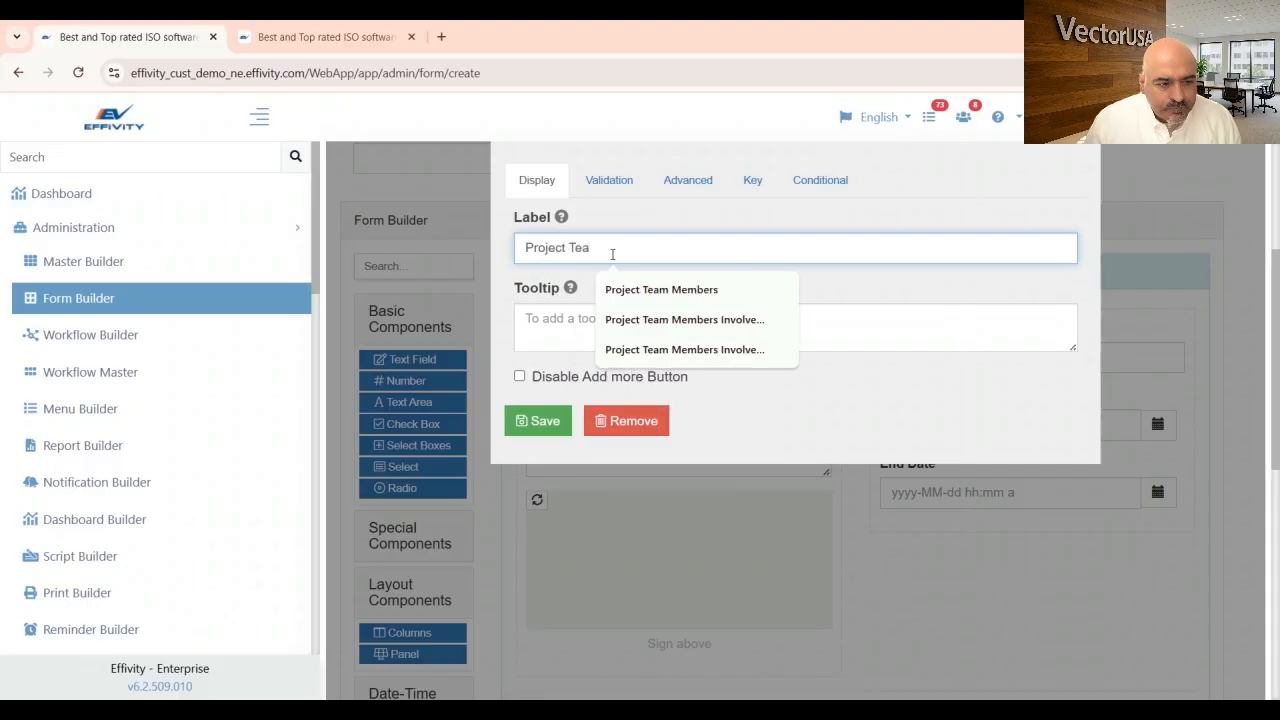
pyautogui.click(700, 290)
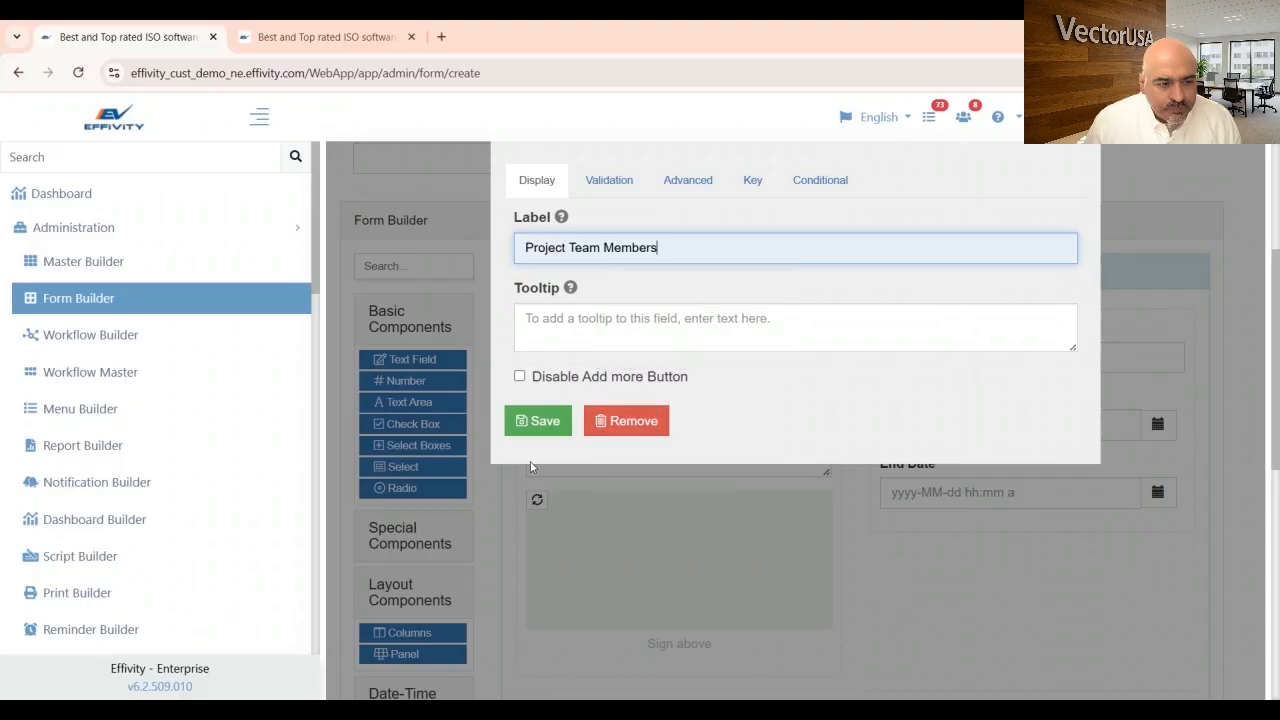
pyautogui.click(542, 431)
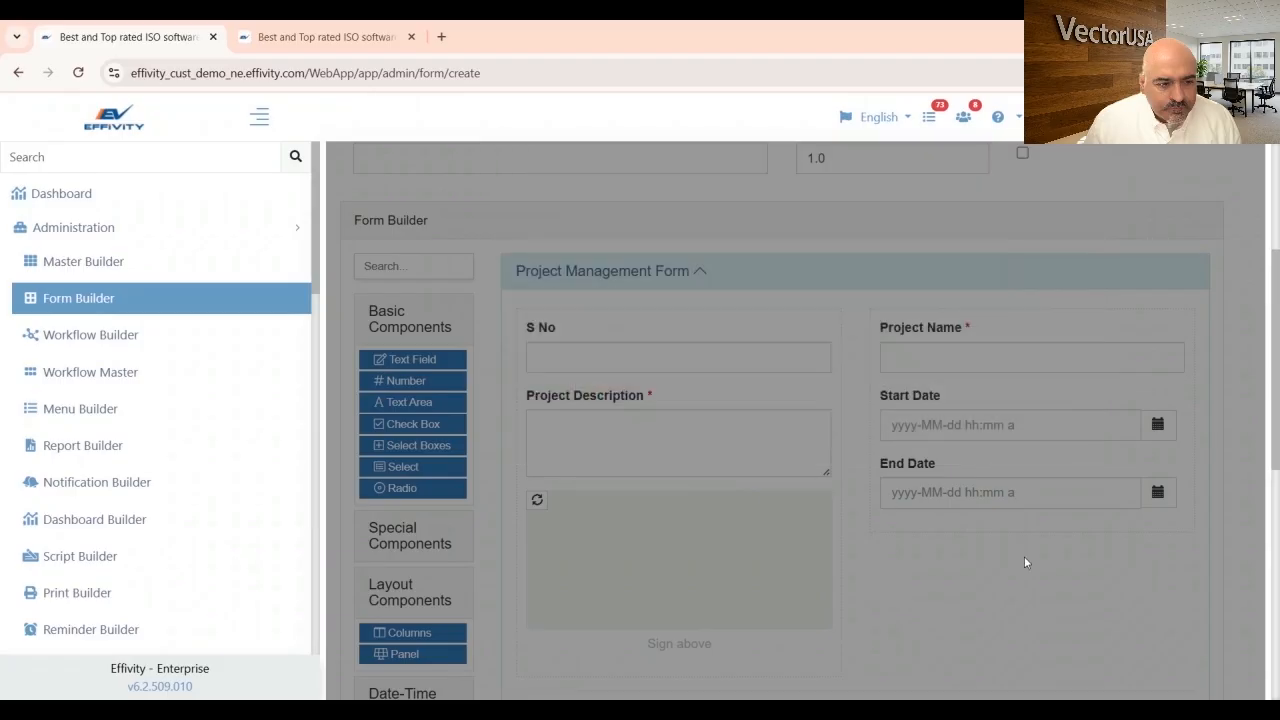
pyautogui.scroll(-2, 1000, 551)
pyautogui.scroll(-1, 1002, 557)
pyautogui.scroll(1, 1000, 559)
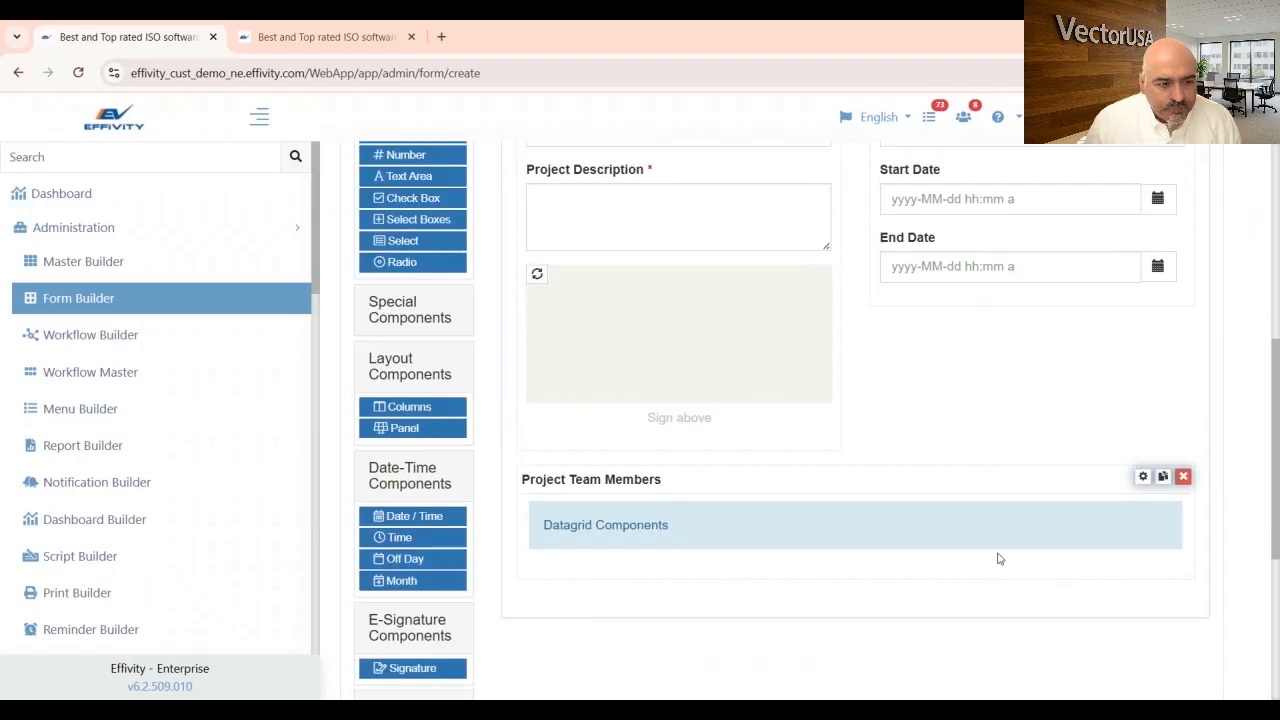
pyautogui.scroll(-1, 914, 574)
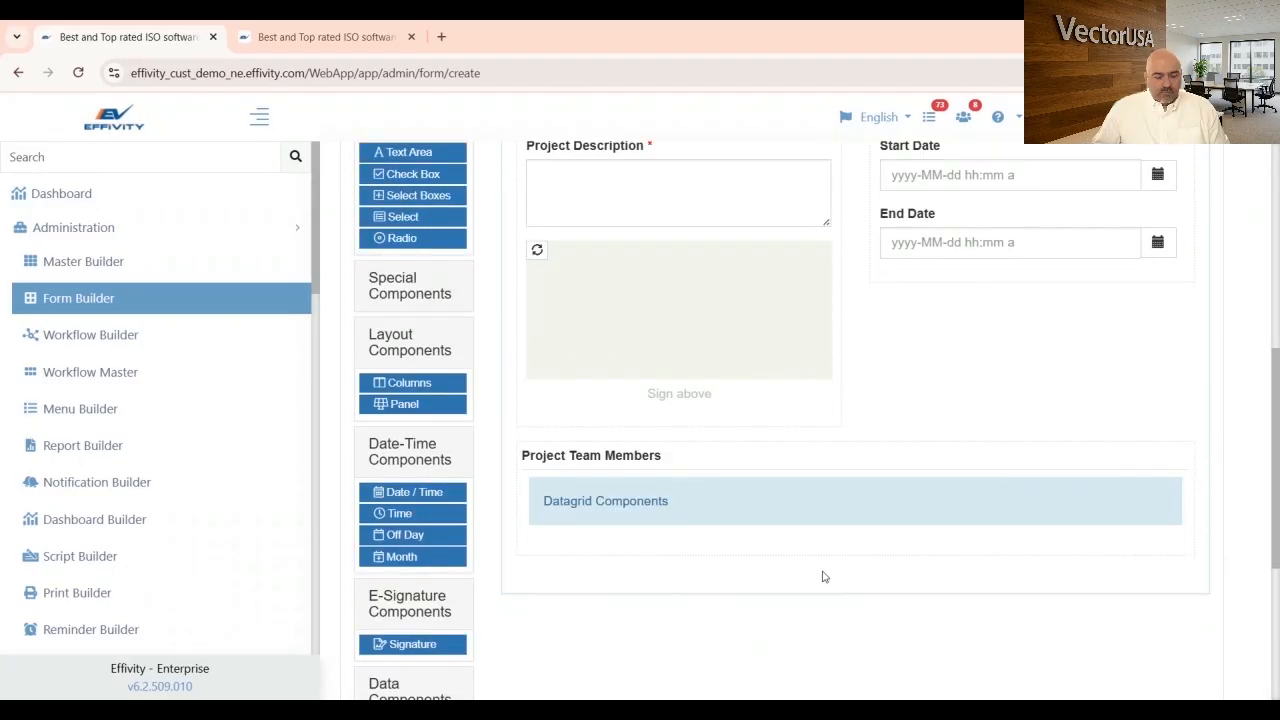
pyautogui.scroll(1, 822, 576)
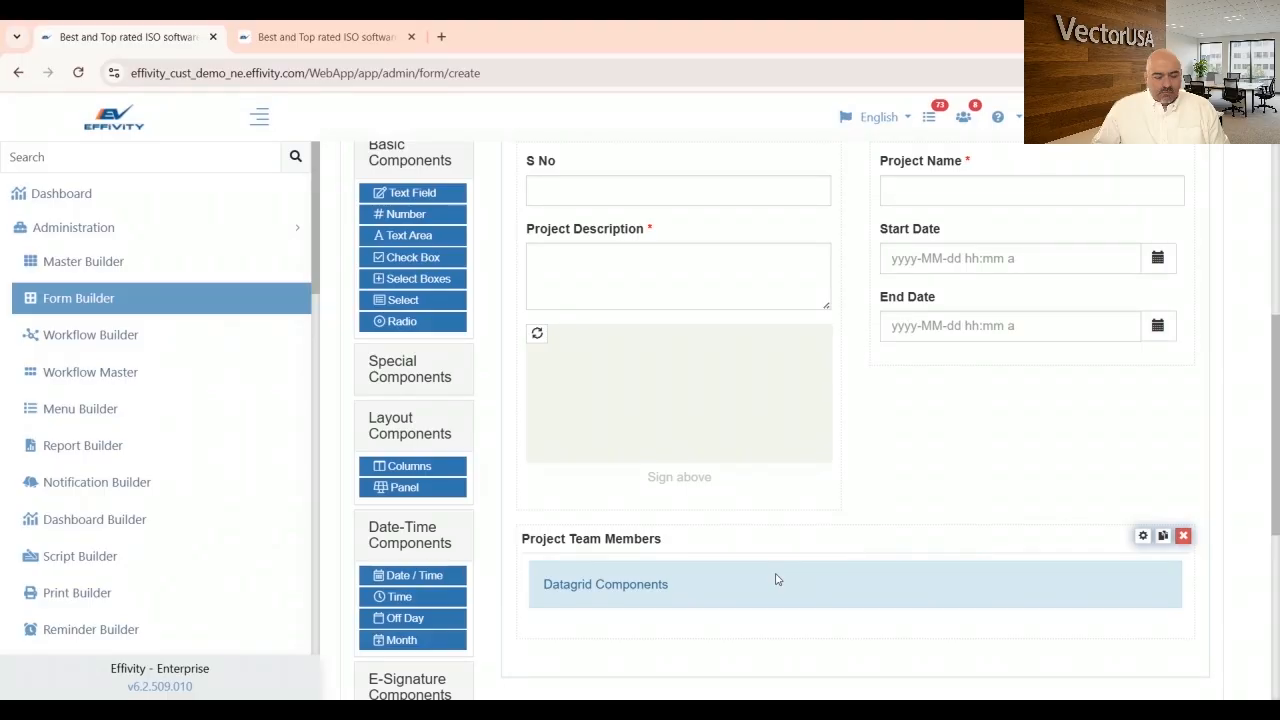
# - Add a Sequence Number component inside the Project Team Members data grid
pyautogui.scroll(-5, 680, 563)
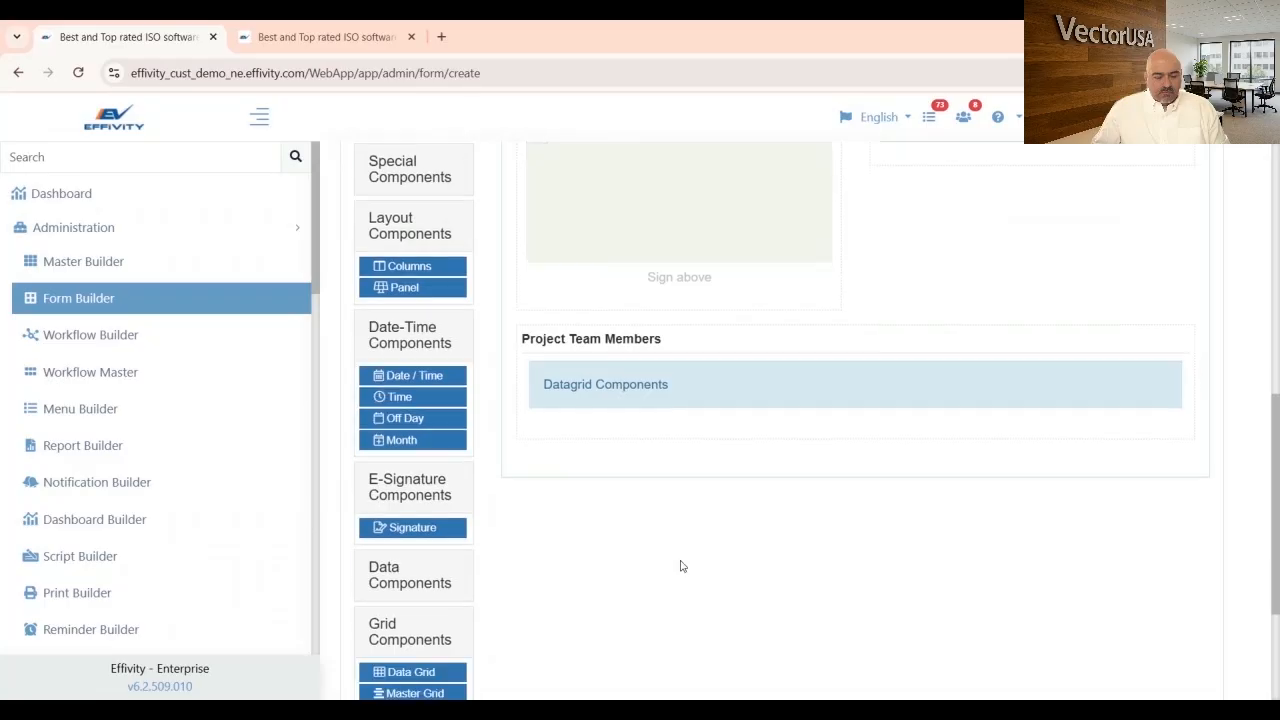
pyautogui.scroll(-2, 660, 480)
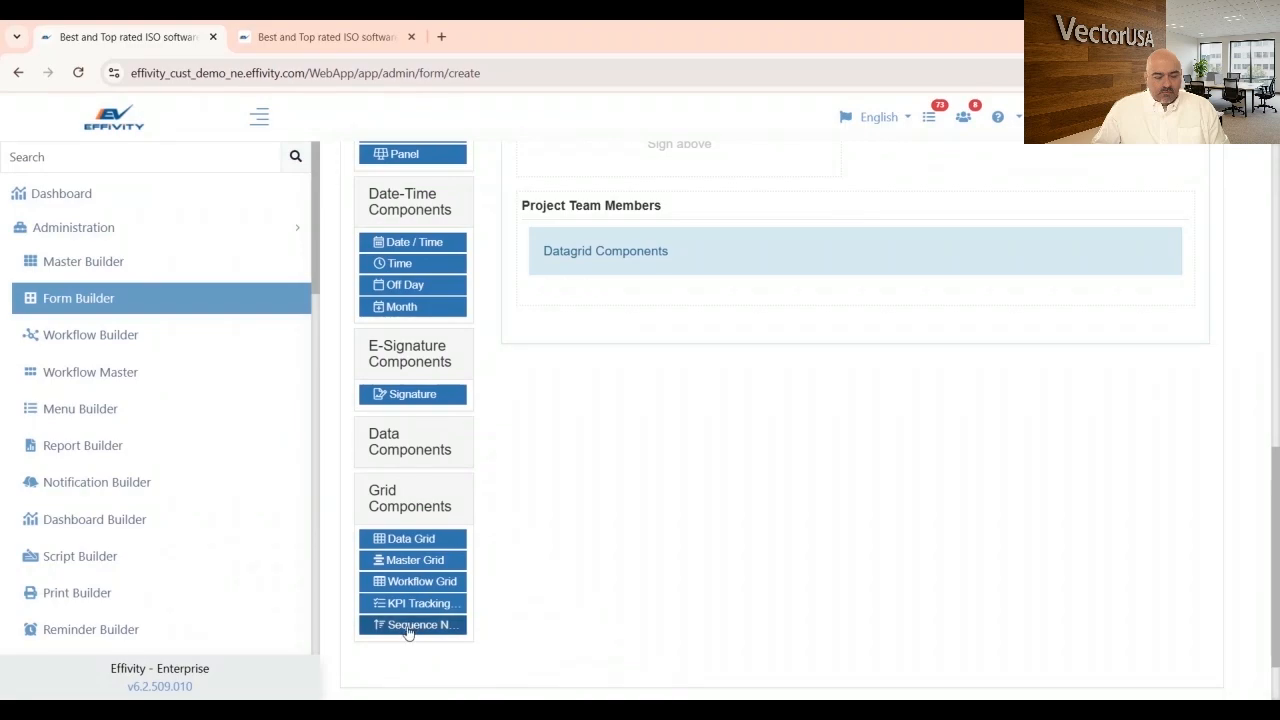
pyautogui.moveTo(408, 630); pyautogui.dragTo(584, 256)
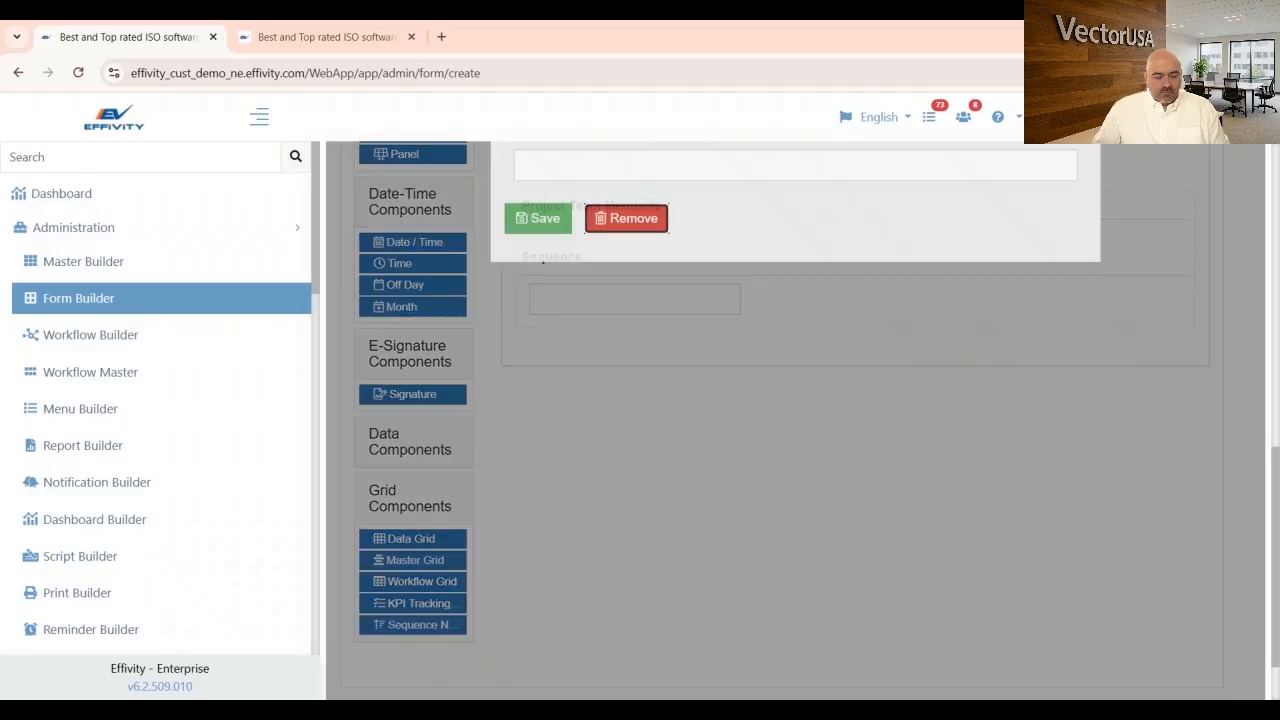
# - Label the sequence number component "SNo" and save it
pyautogui.scroll(2, 850, 580)
pyautogui.scroll(4, 570, 260)
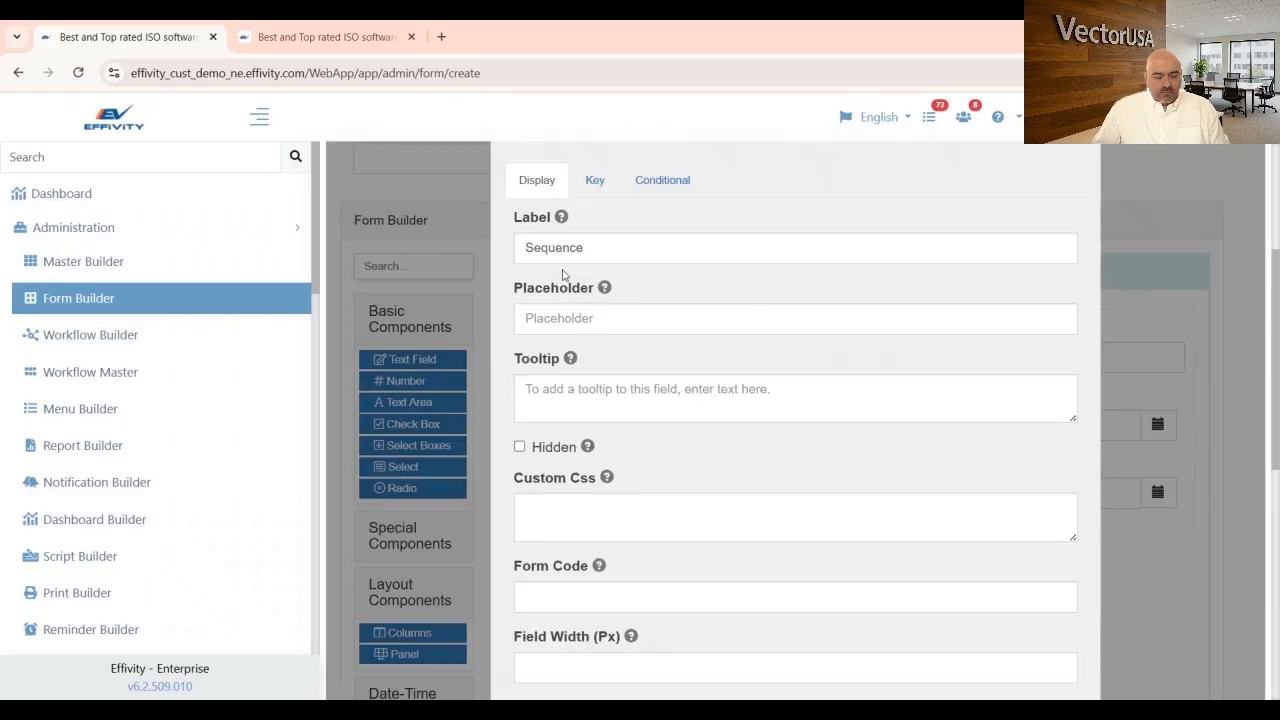
pyautogui.click(571, 254)
pyautogui.scroll(1, 580, 258)
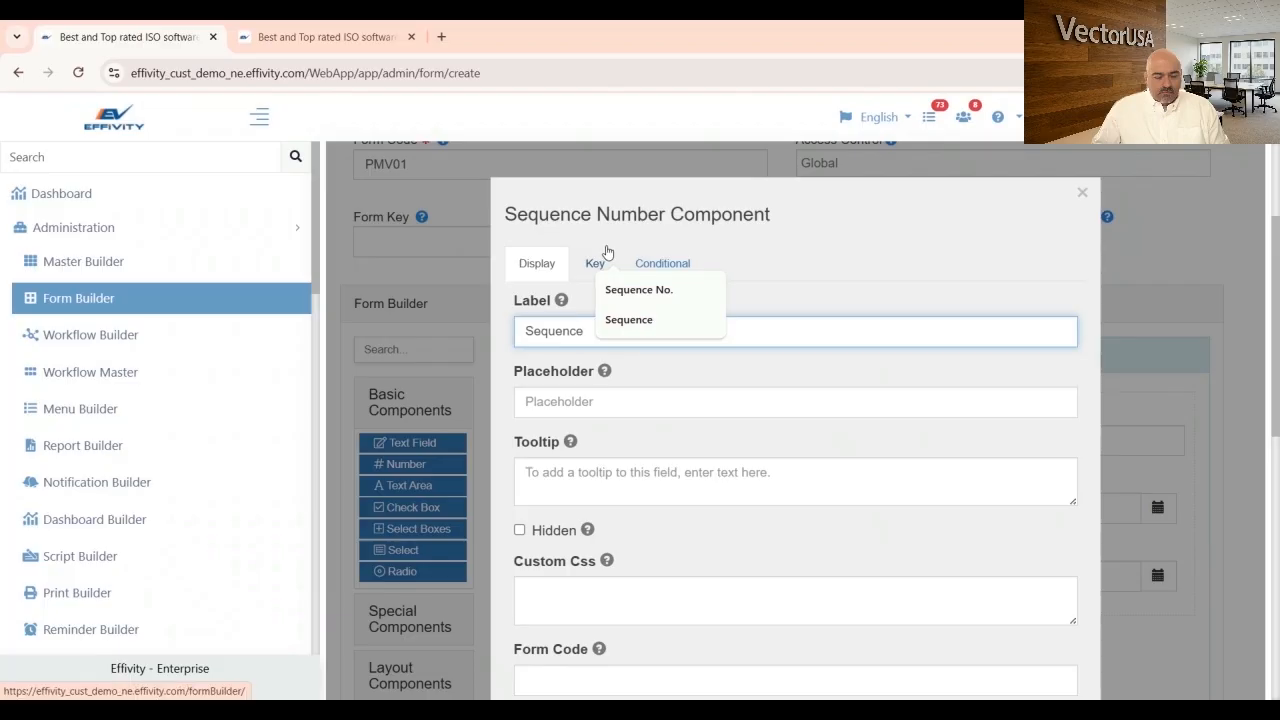
pyautogui.press('BackSpace')
pyautogui.press('BackSpace')
pyautogui.press('BackSpace')
pyautogui.press('BackSpace')
pyautogui.press('BackSpace')
pyautogui.press('BackSpace')
pyautogui.press('BackSpace')
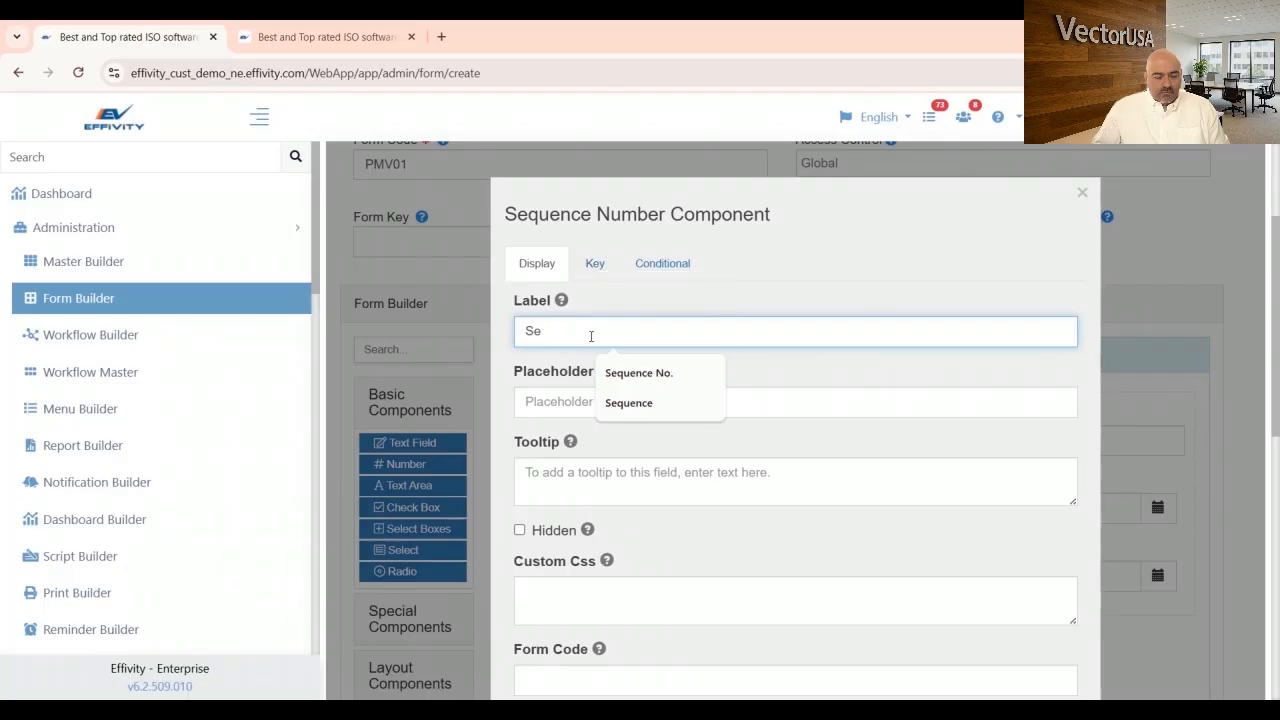
pyautogui.write('No')
pyautogui.click(851, 380)
pyautogui.scroll(-5, 600, 568)
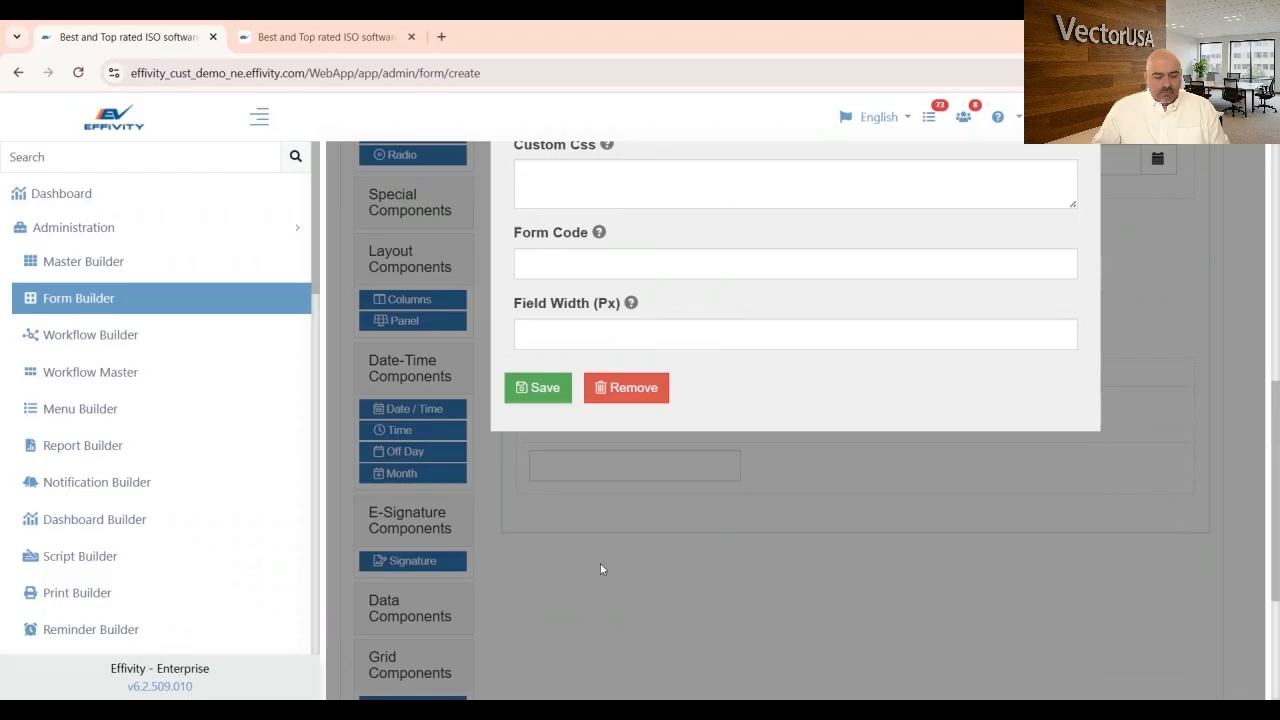
pyautogui.click(558, 396)
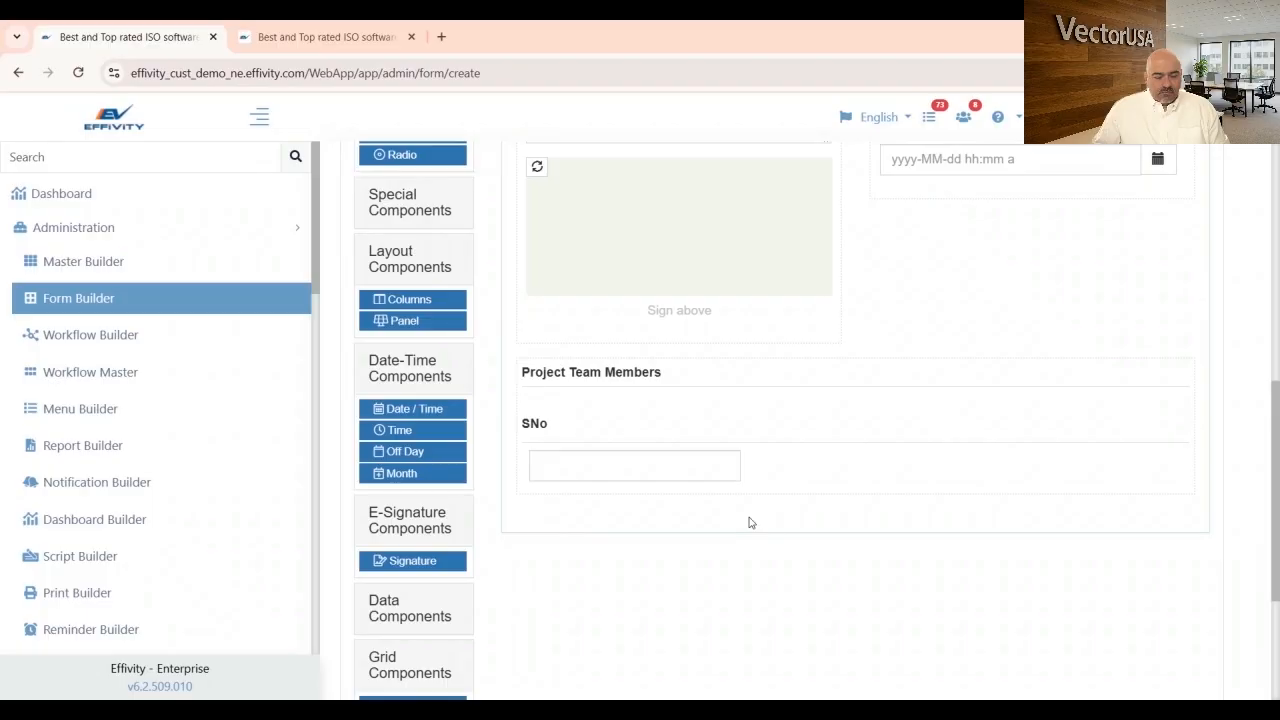
# - Add an Employee List and a Department component as further columns of the Project Team Members grid, saving both with their default settings
pyautogui.click(403, 624)
pyautogui.scroll(-2, 484, 567)
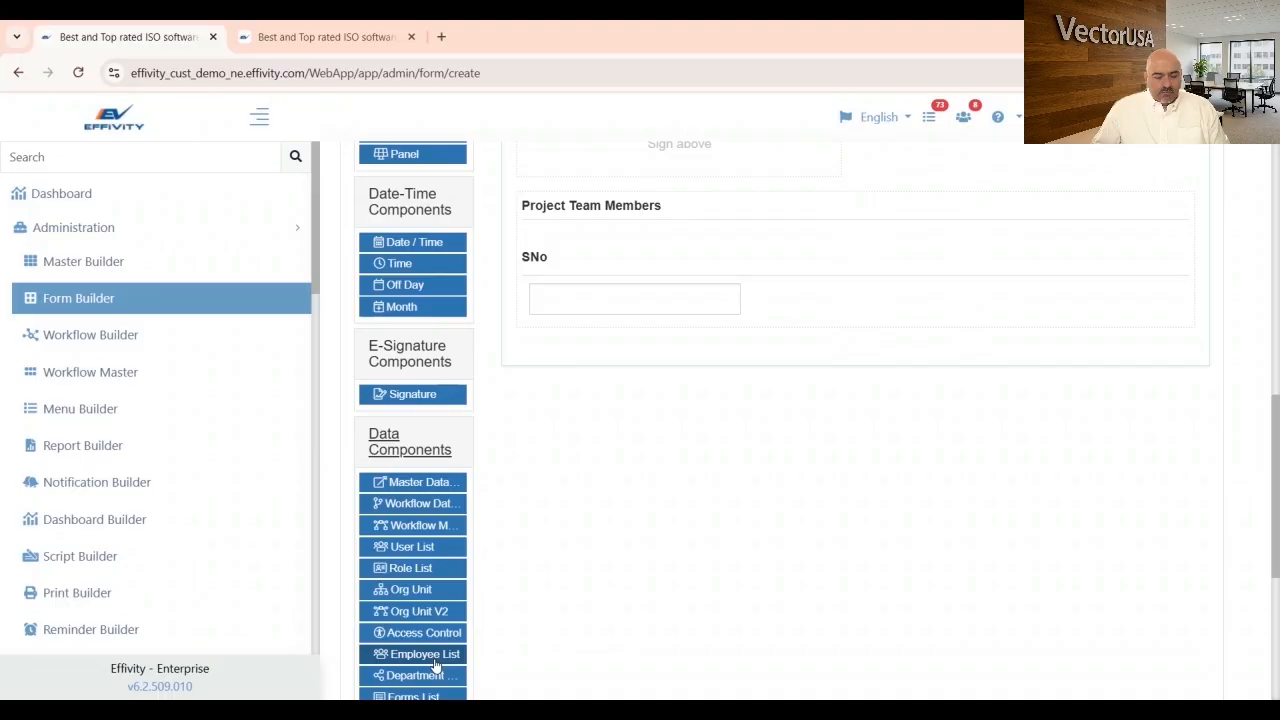
pyautogui.moveTo(786, 314)
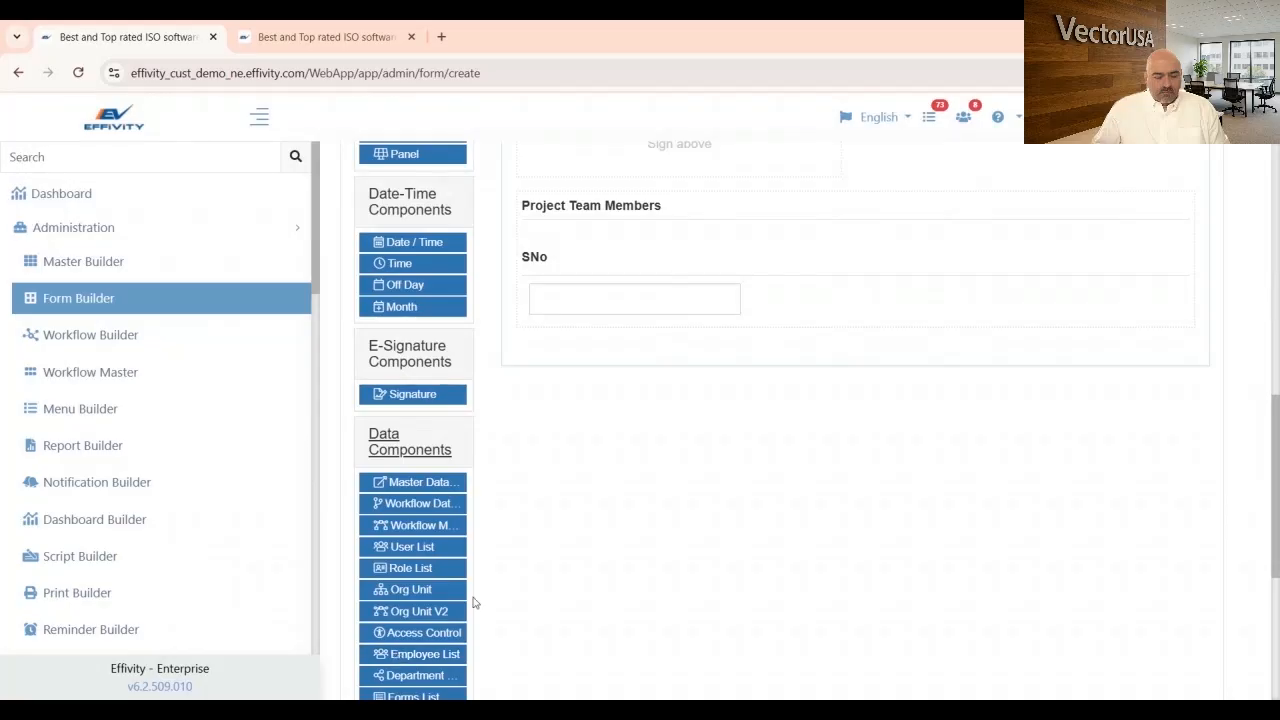
pyautogui.scroll(-1, 475, 603)
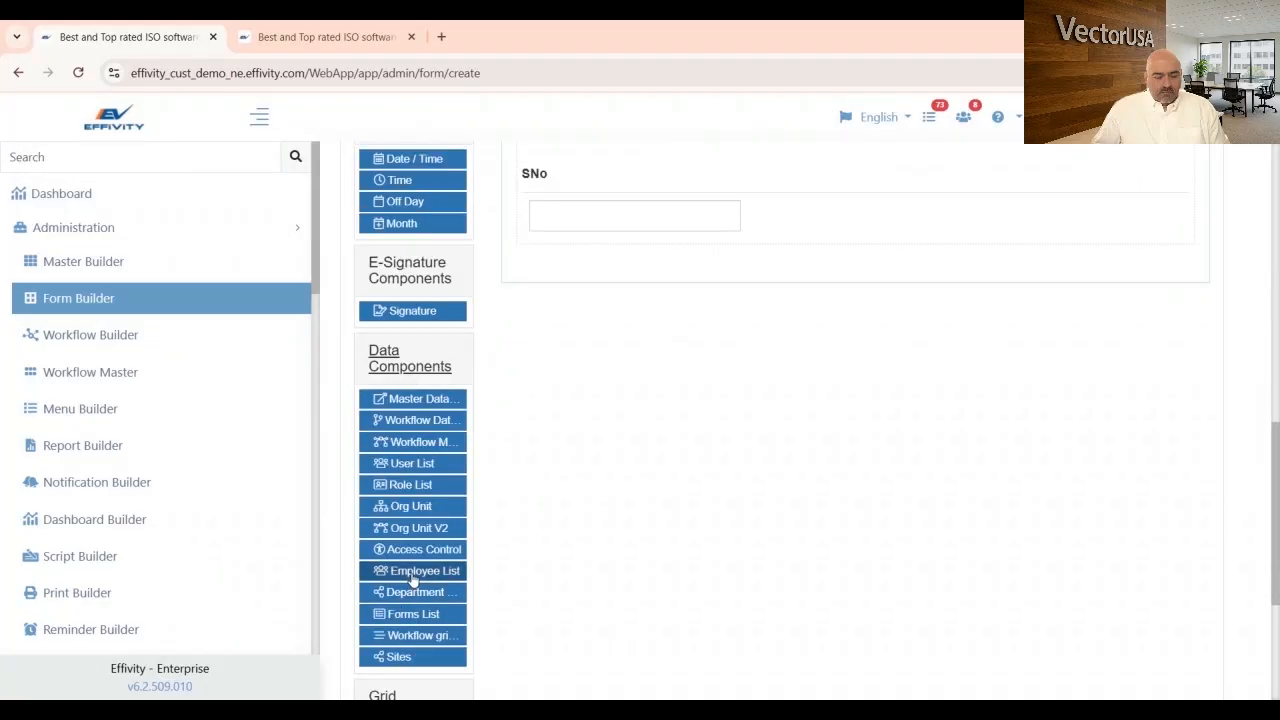
pyautogui.moveTo(411, 583); pyautogui.dragTo(812, 226)
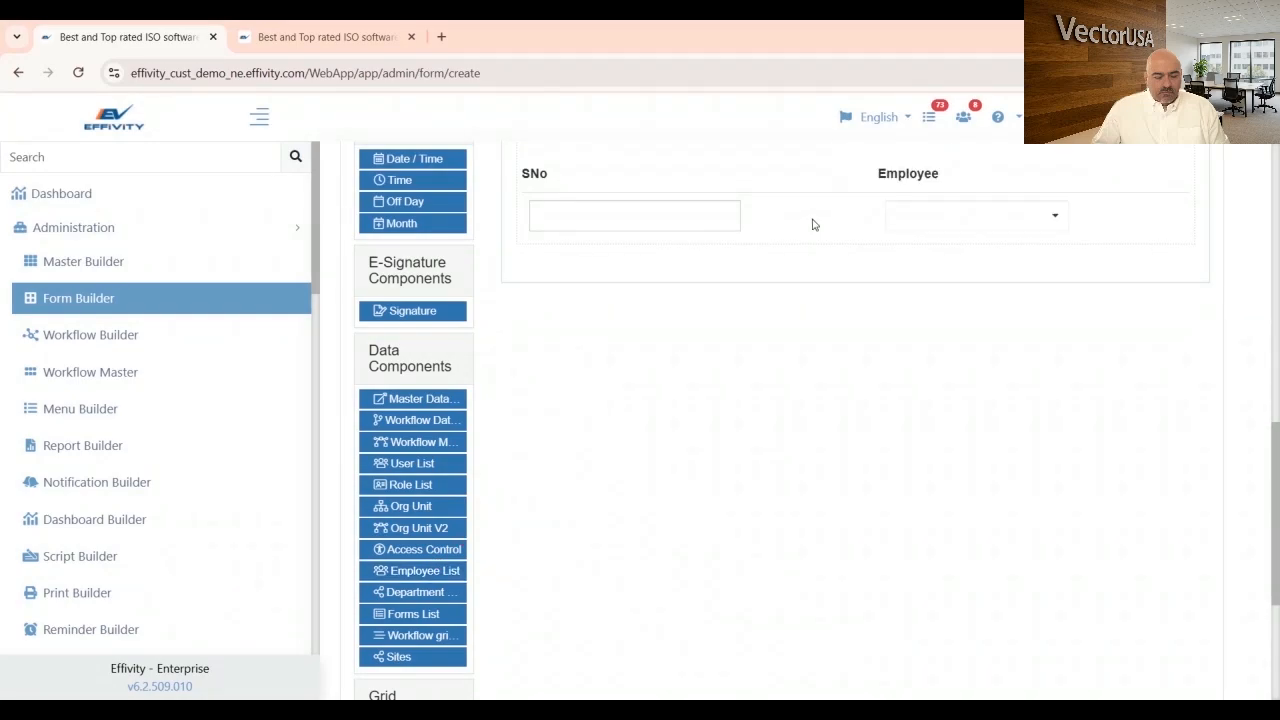
pyautogui.scroll(3, 640, 560)
pyautogui.scroll(5, 613, 544)
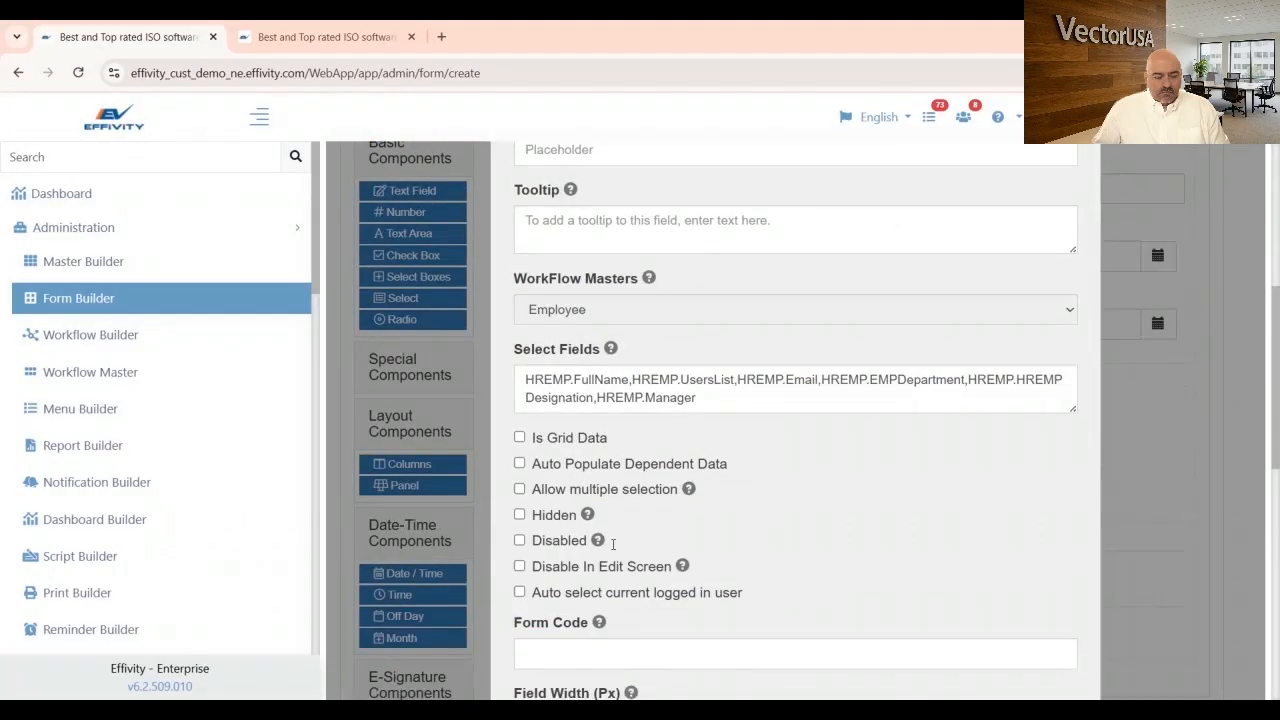
pyautogui.scroll(-5, 613, 544)
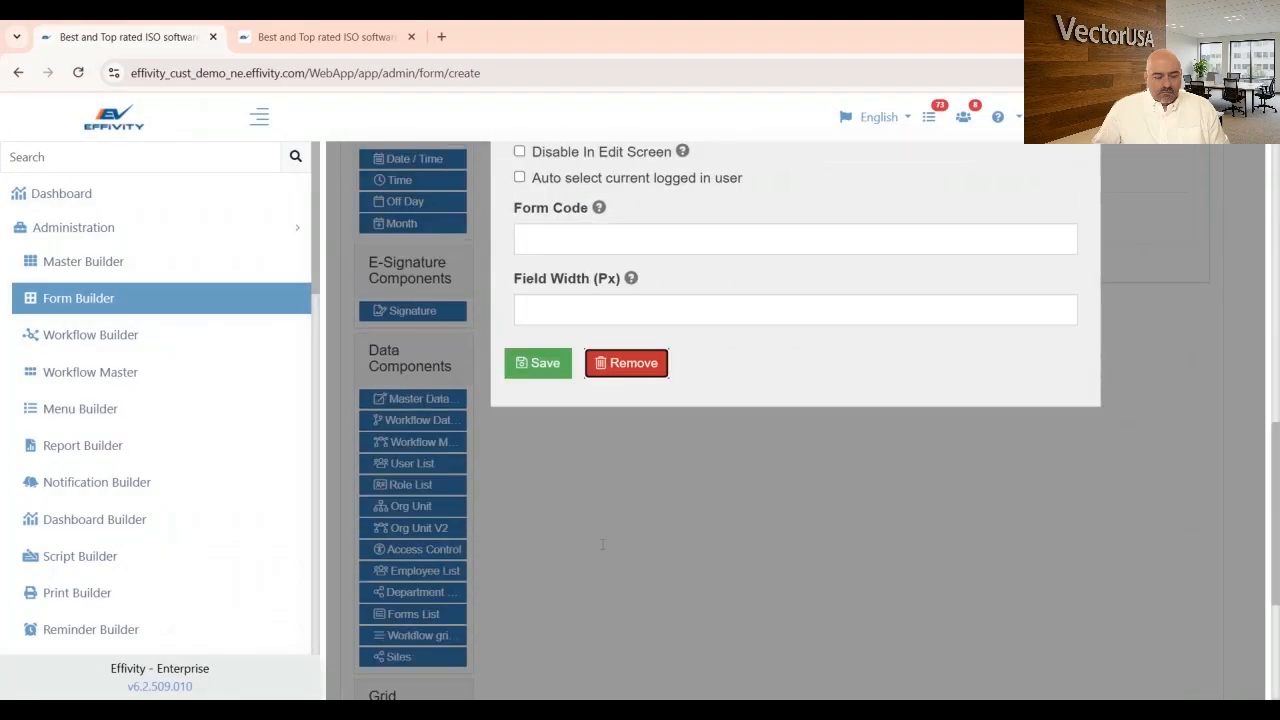
pyautogui.click(535, 363)
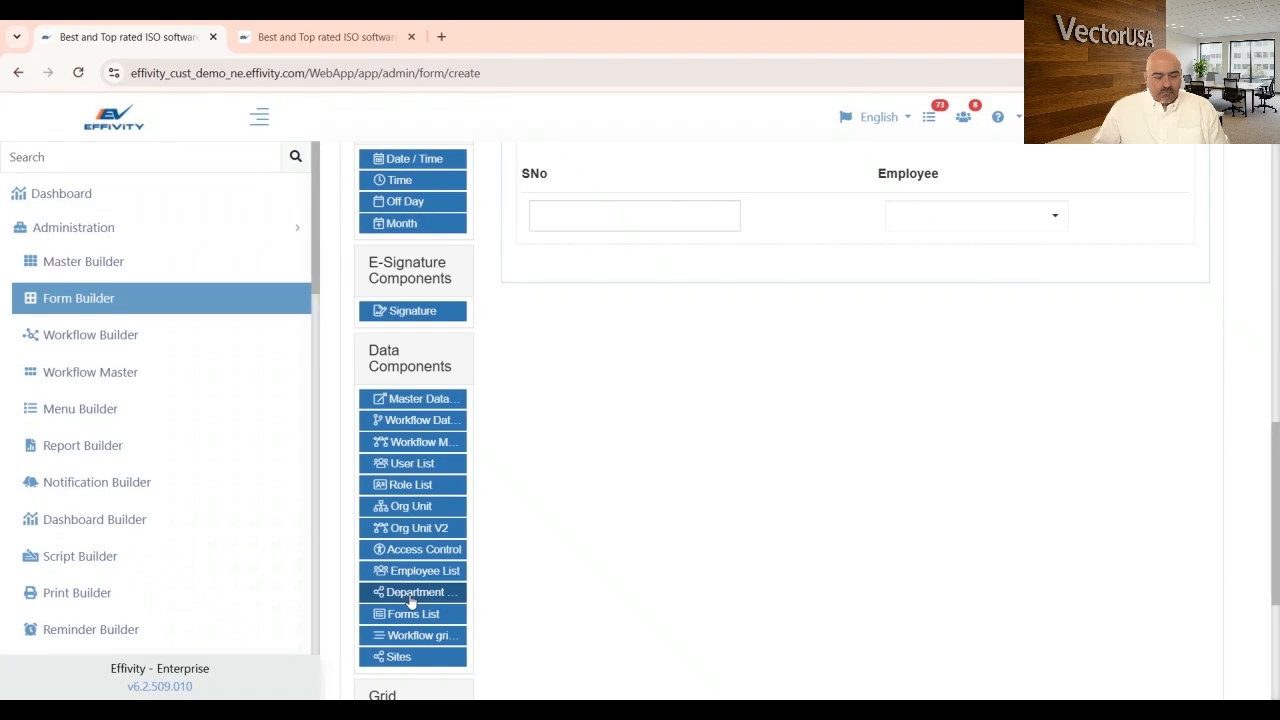
pyautogui.moveTo(412, 600); pyautogui.dragTo(1117, 229)
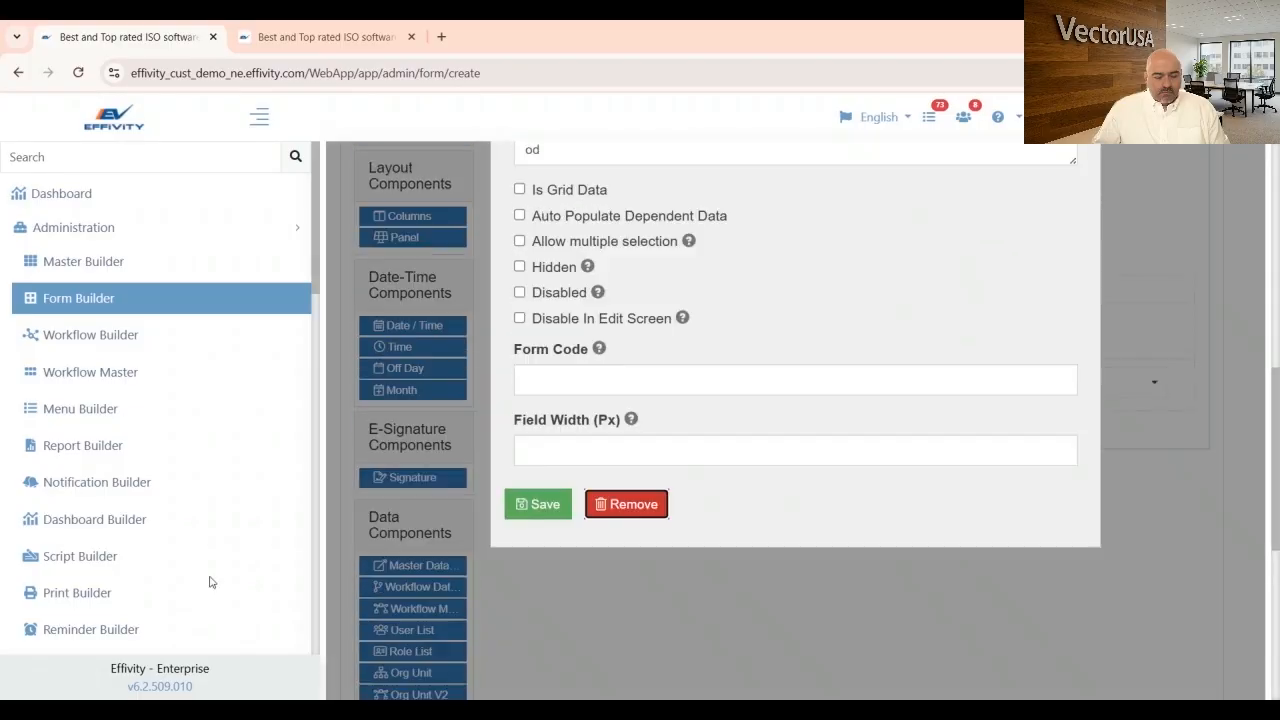
pyautogui.click(566, 504)
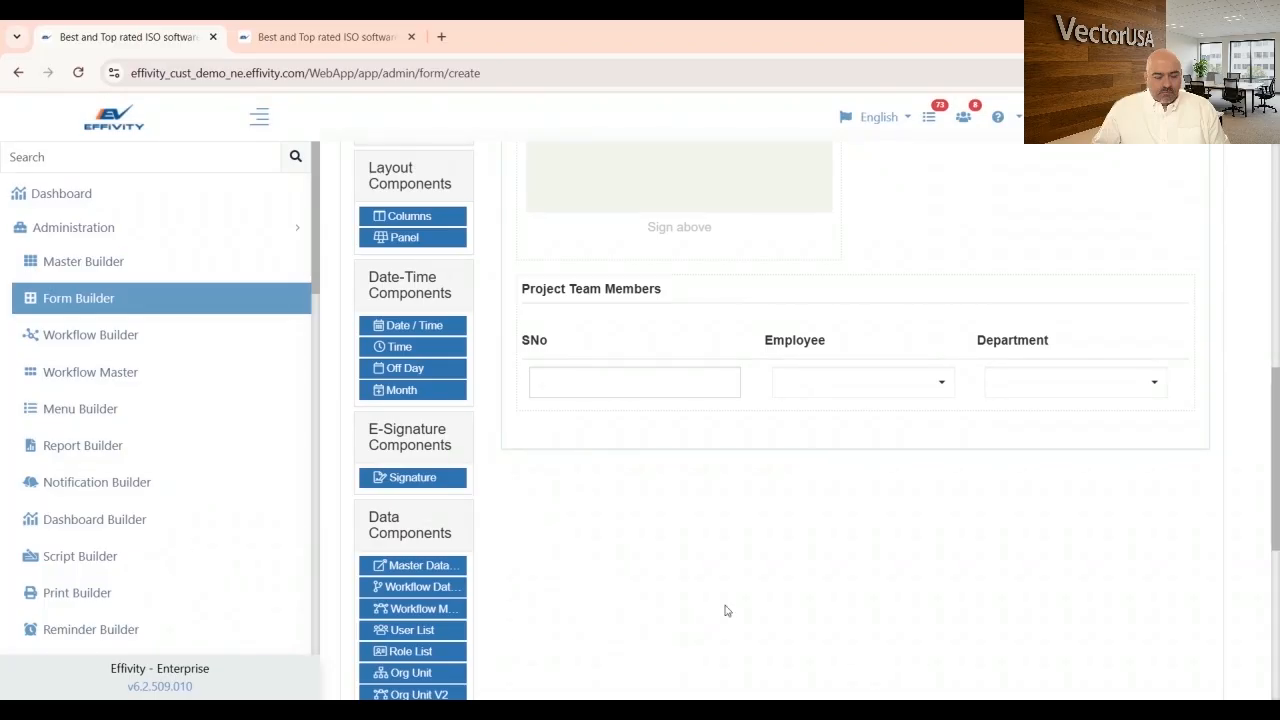
# - Add a File component from the special components below the Project Team Members grid, inside the Project Management Form panel
pyautogui.scroll(1, 730, 596)
pyautogui.scroll(-1, 730, 596)
pyautogui.scroll(4, 415, 330)
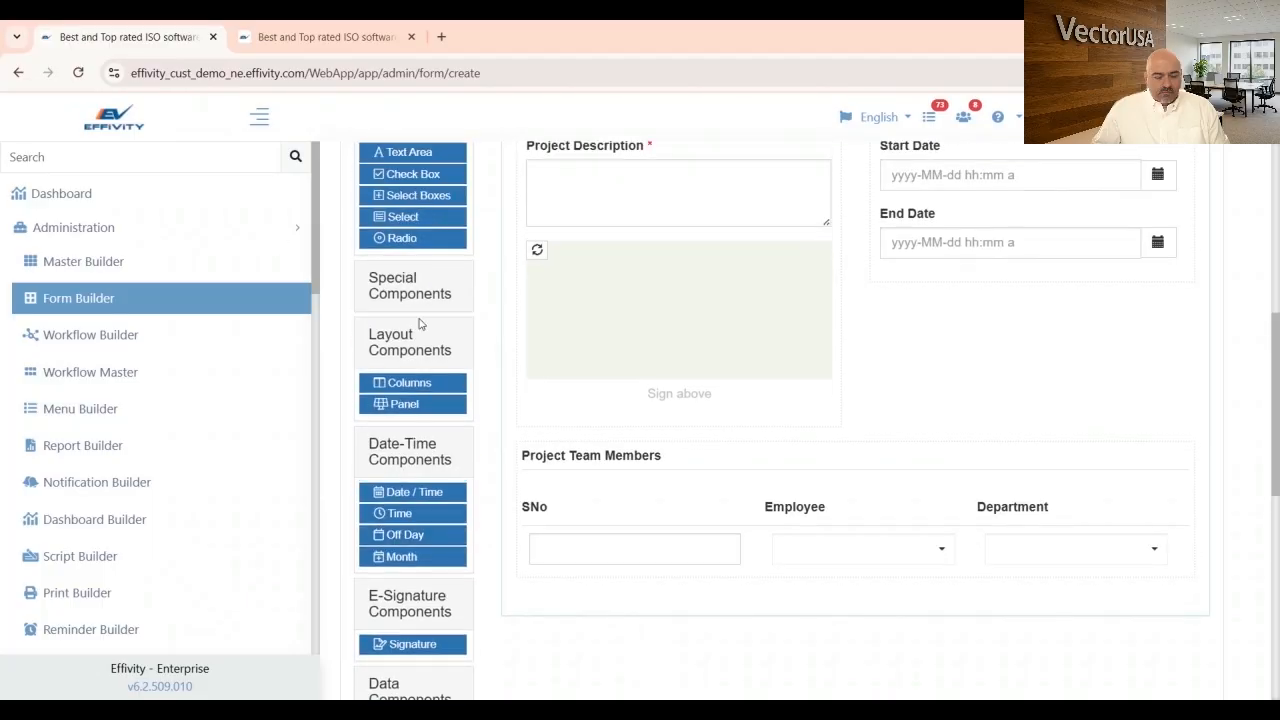
pyautogui.click(405, 243)
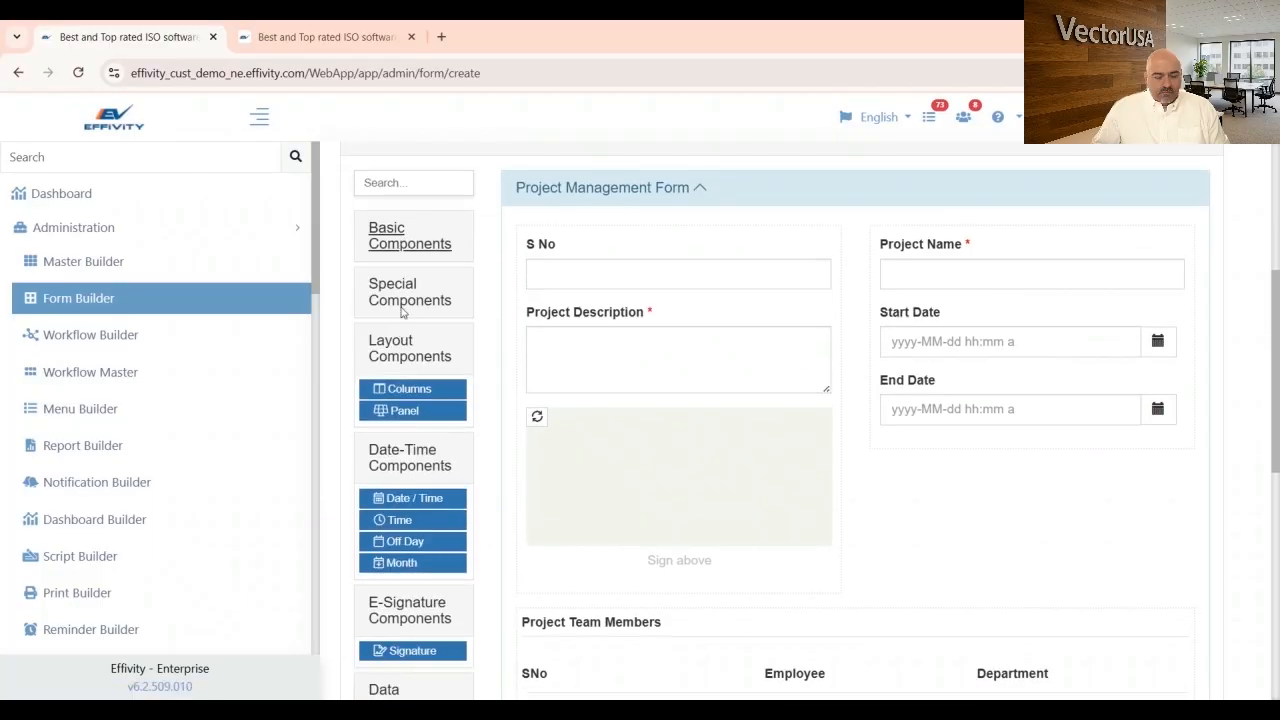
pyautogui.click(401, 300)
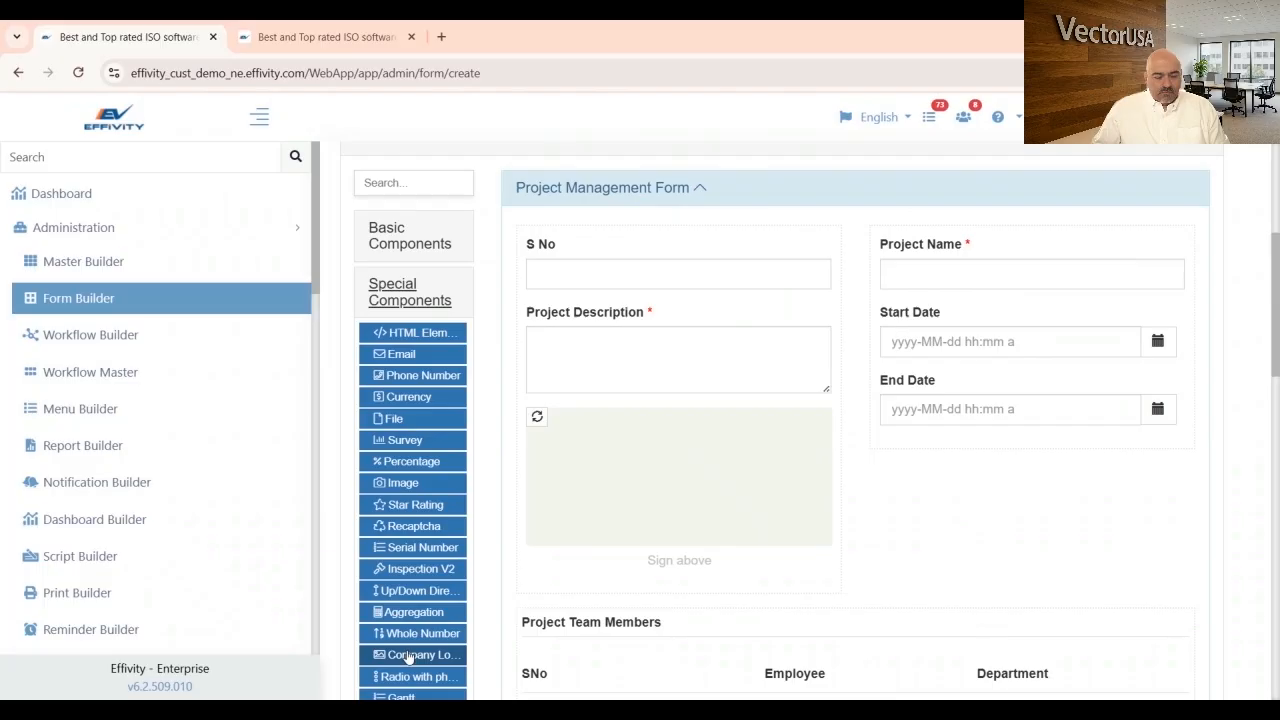
pyautogui.scroll(-3, 408, 656)
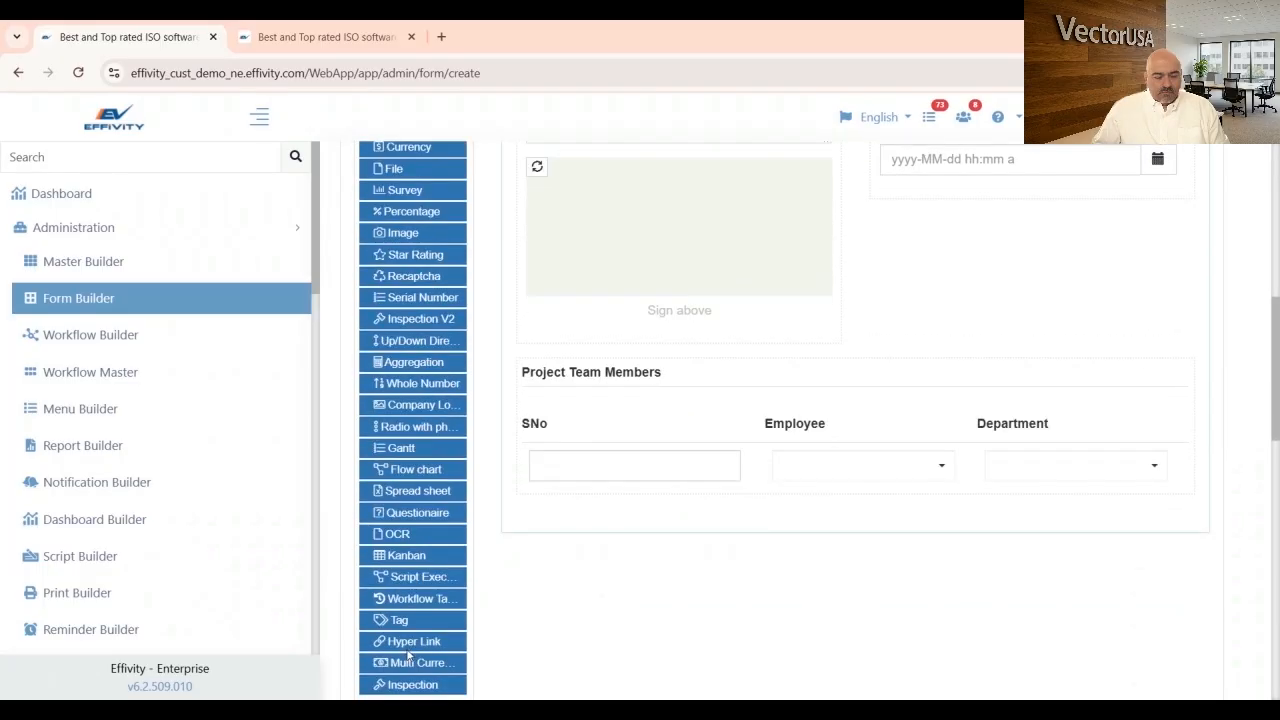
pyautogui.scroll(-2, 408, 656)
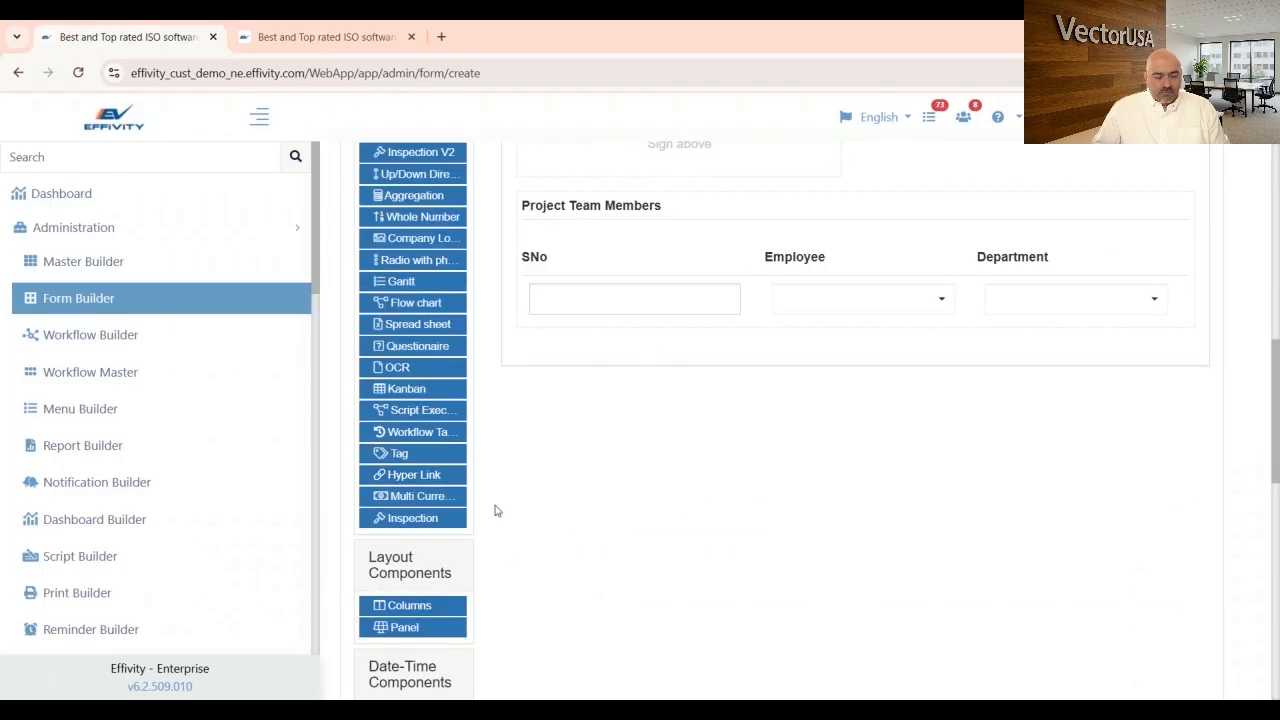
pyautogui.scroll(2, 423, 471)
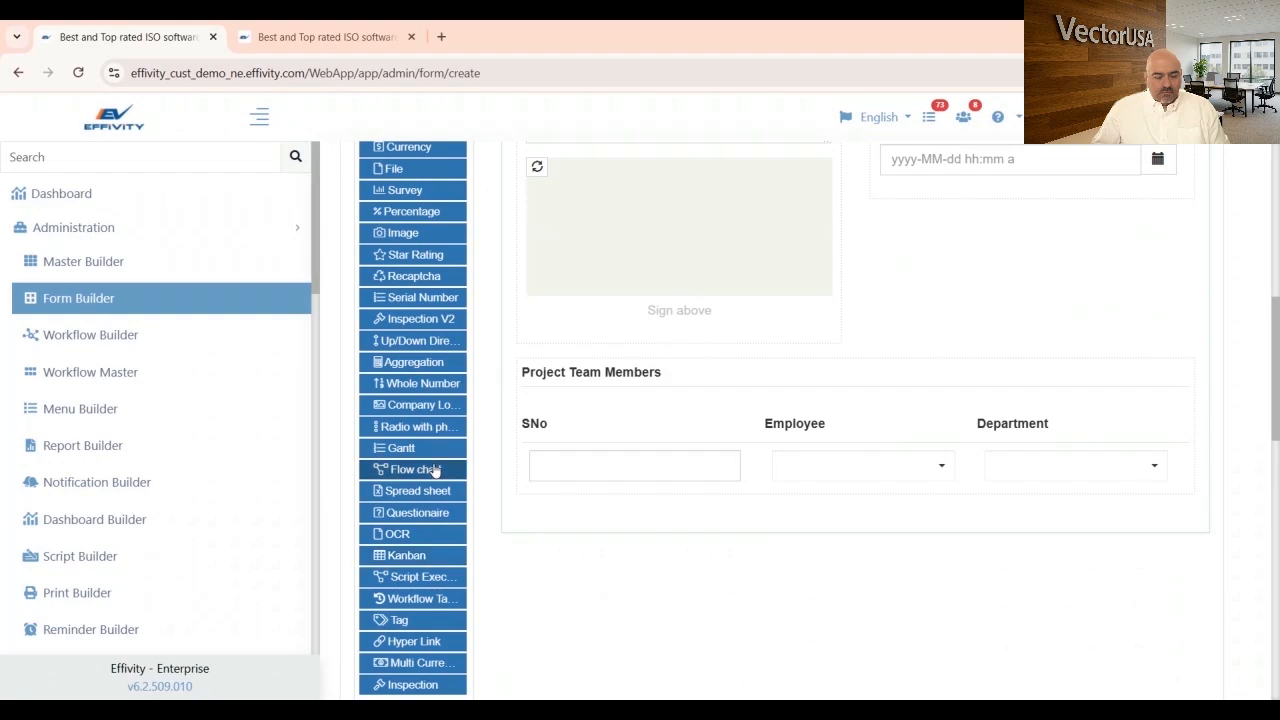
pyautogui.scroll(1, 435, 471)
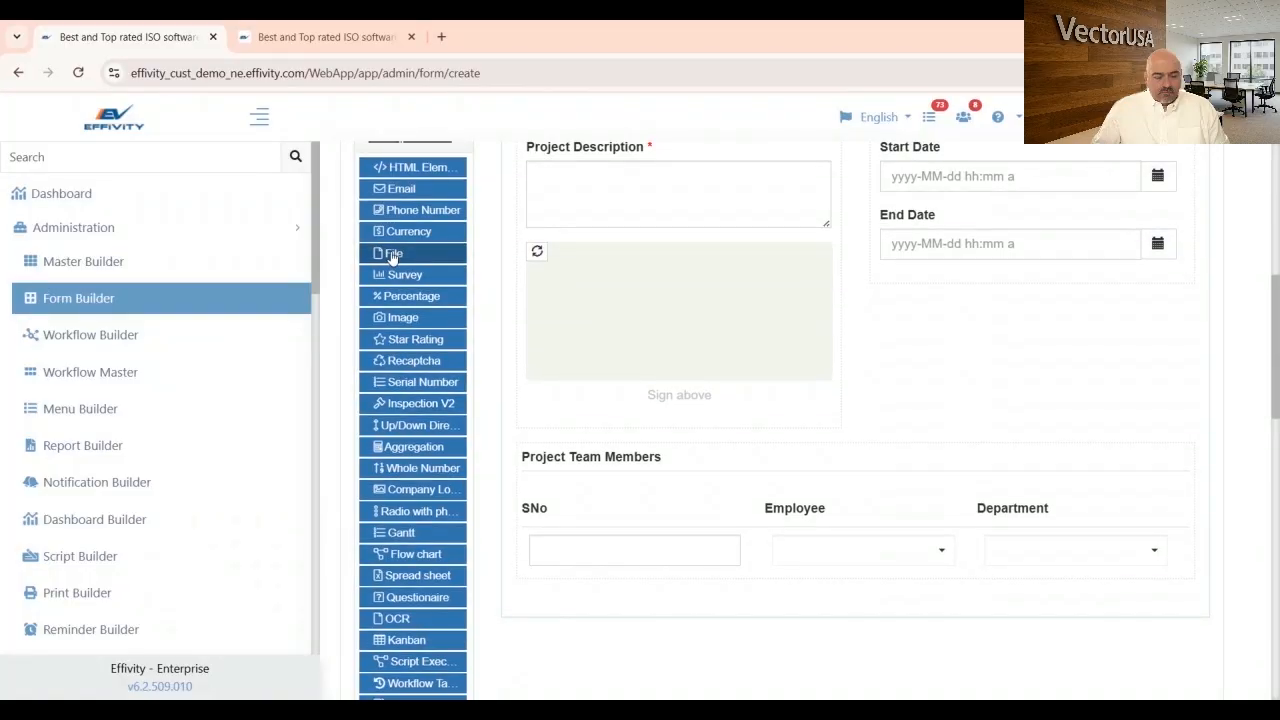
pyautogui.scroll(1, 391, 256)
pyautogui.moveTo(395, 342); pyautogui.dragTo(642, 661)
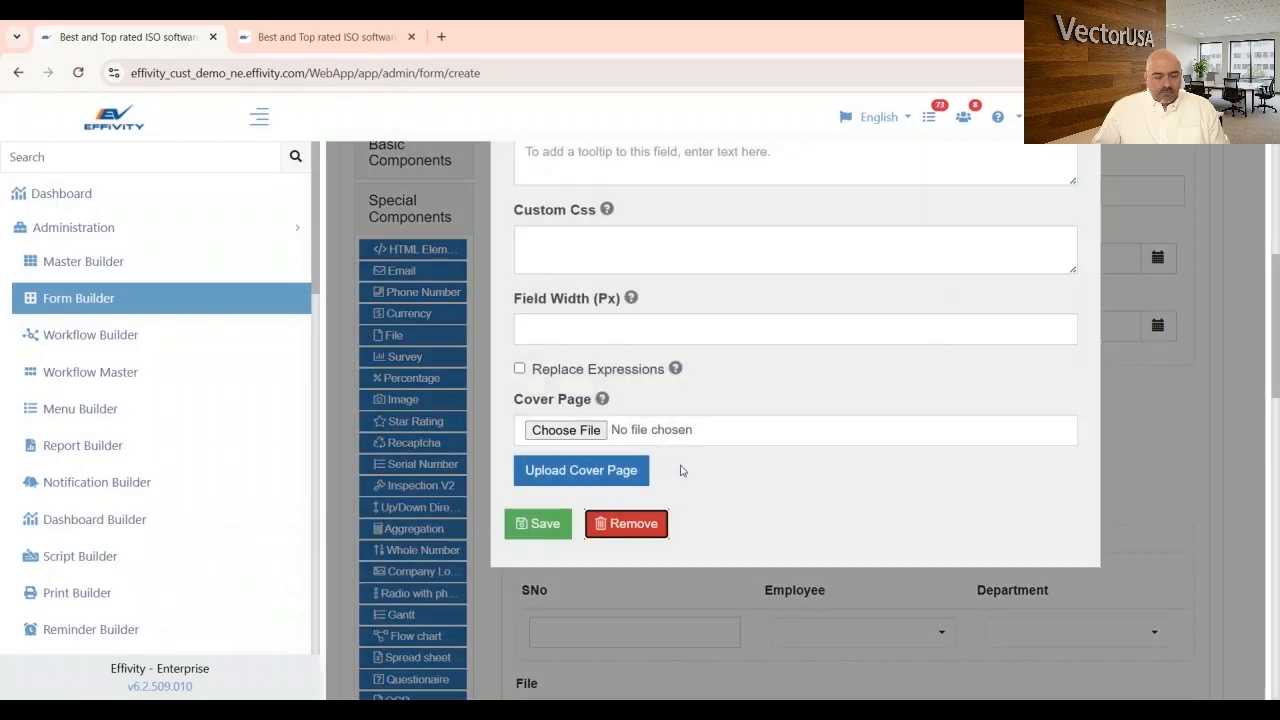
# - Label the file component "Supporting Files" and save it
pyautogui.scroll(3, 614, 466)
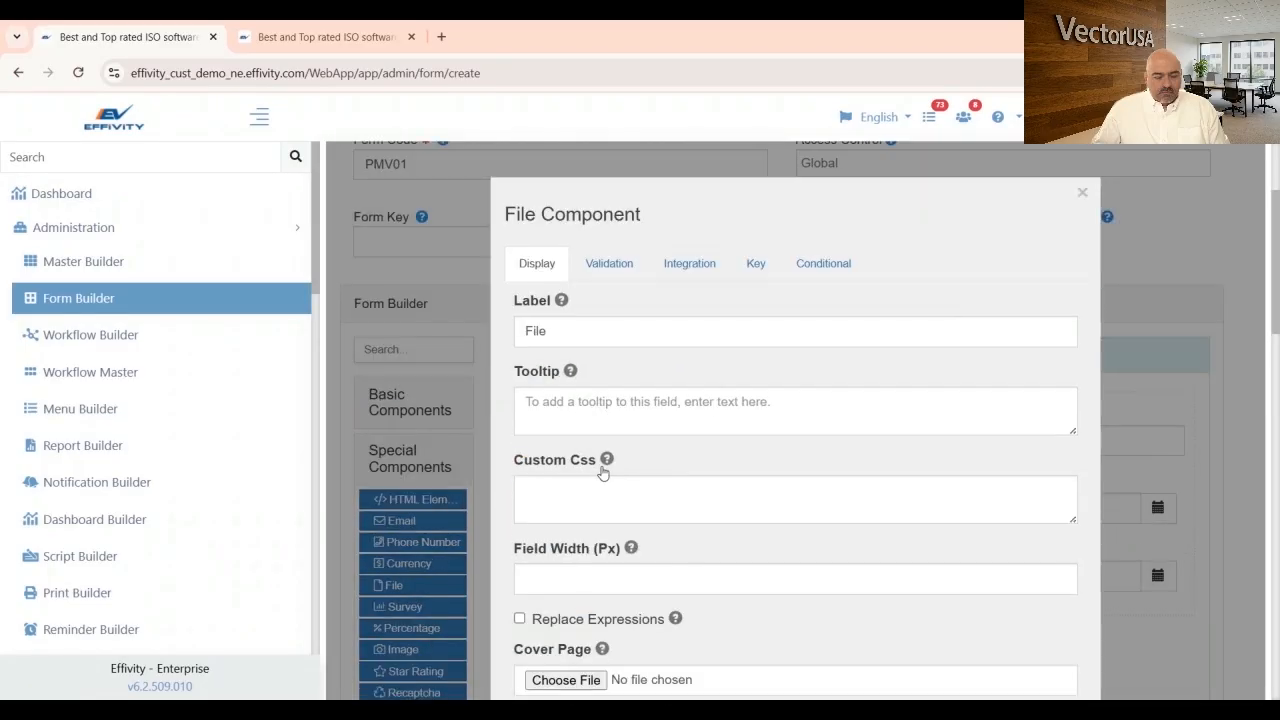
pyautogui.click(527, 331)
pyautogui.write('Supporting')
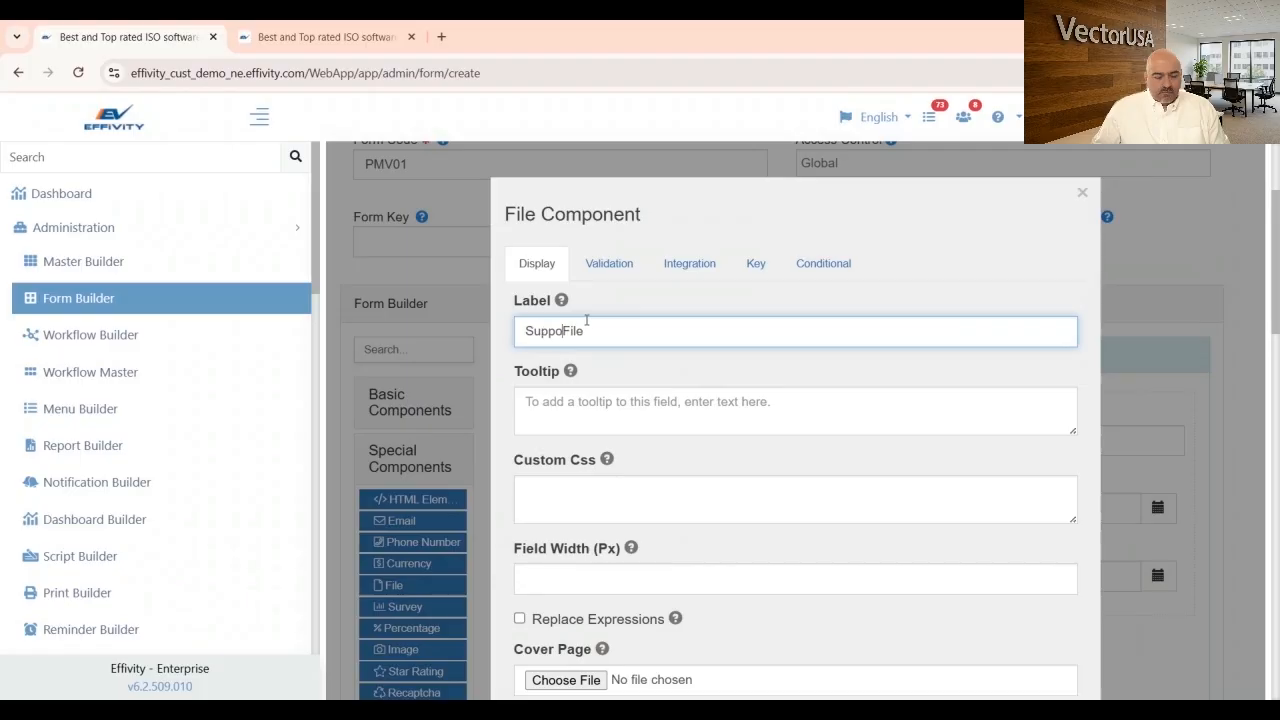
pyautogui.write(' Files')
pyautogui.scroll(-4, 795, 450)
pyautogui.click(538, 440)
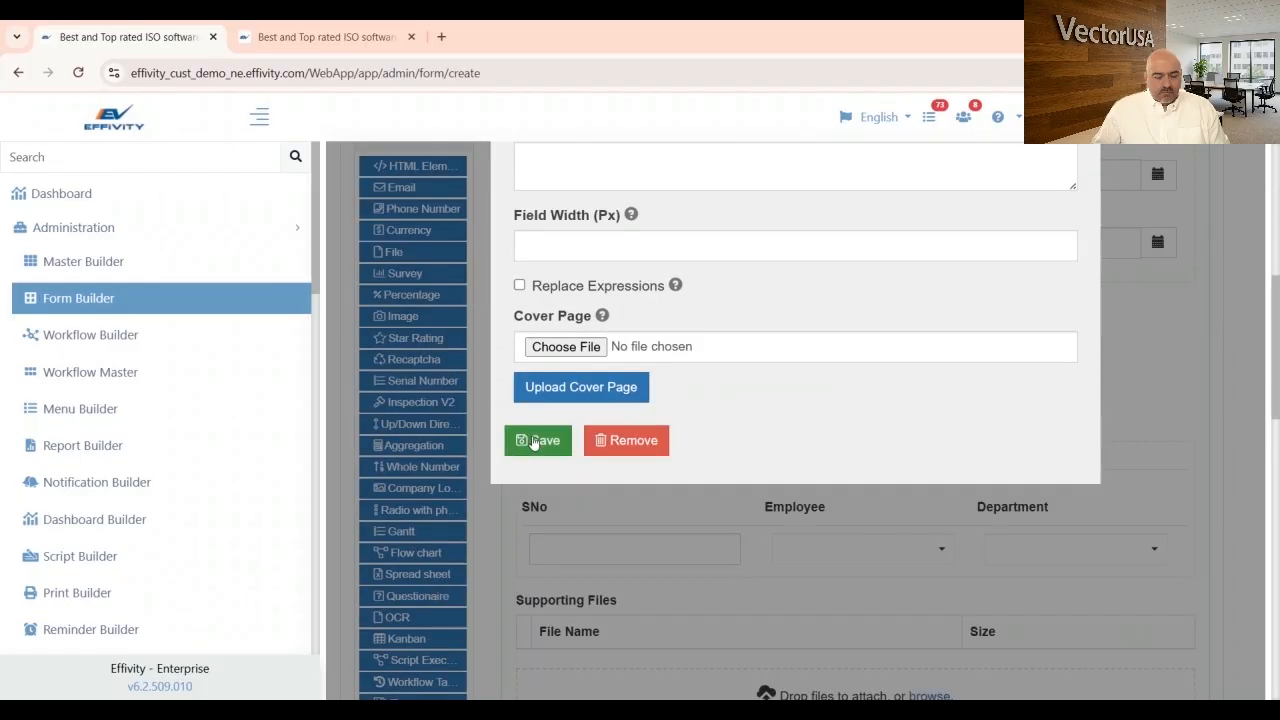
# - Review the finished form layout and save the Project Management Vector form
pyautogui.scroll(-3, 820, 583)
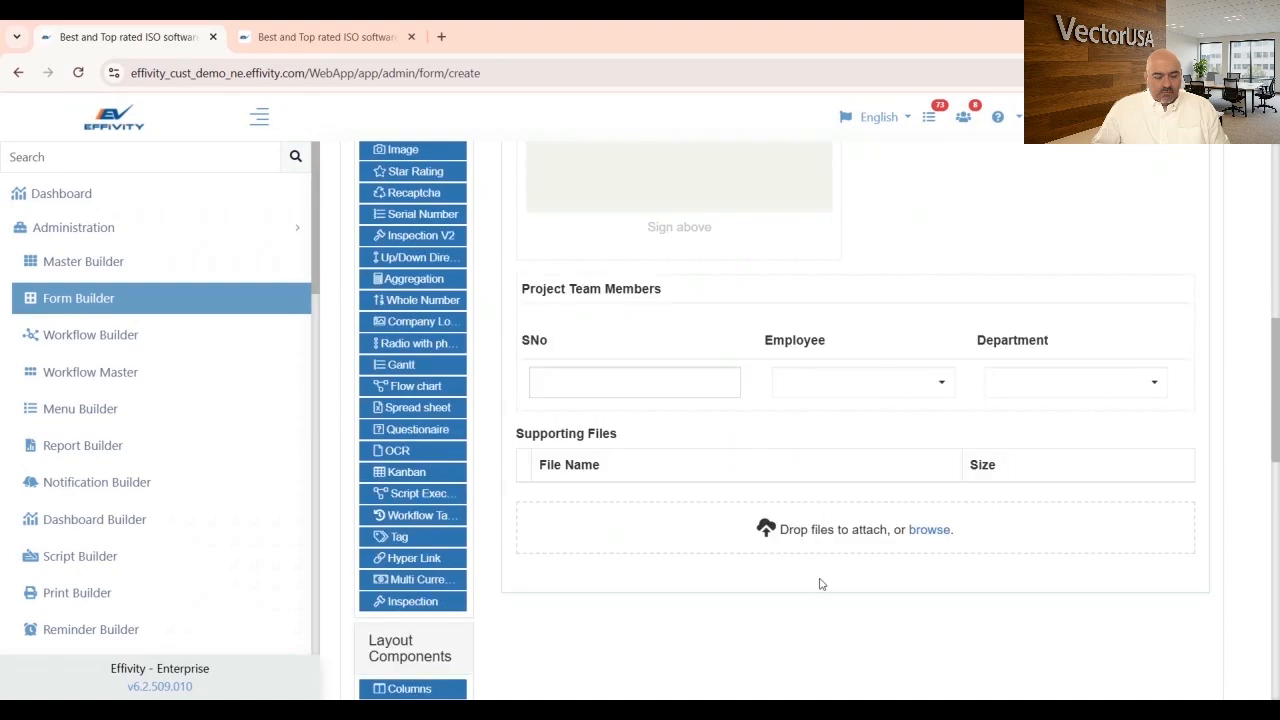
pyautogui.scroll(10, 820, 583)
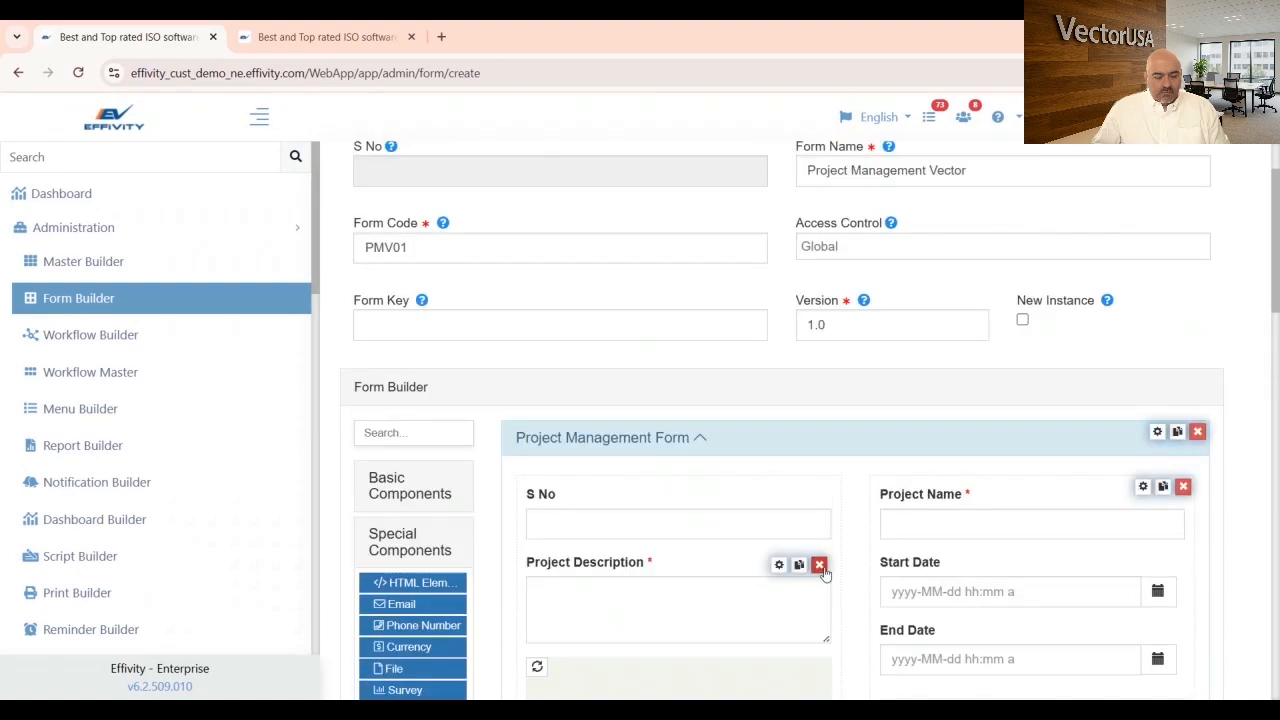
pyautogui.scroll(-2, 826, 578)
pyautogui.scroll(-10, 826, 578)
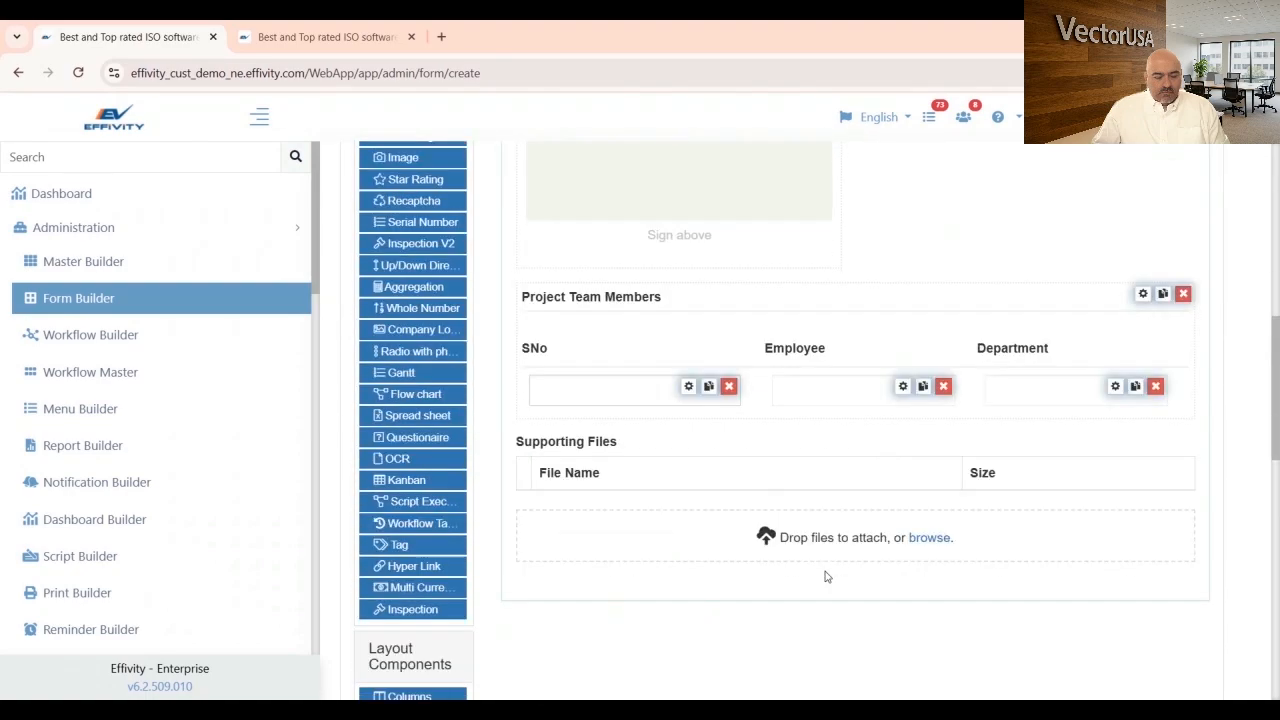
pyautogui.scroll(-10, 826, 578)
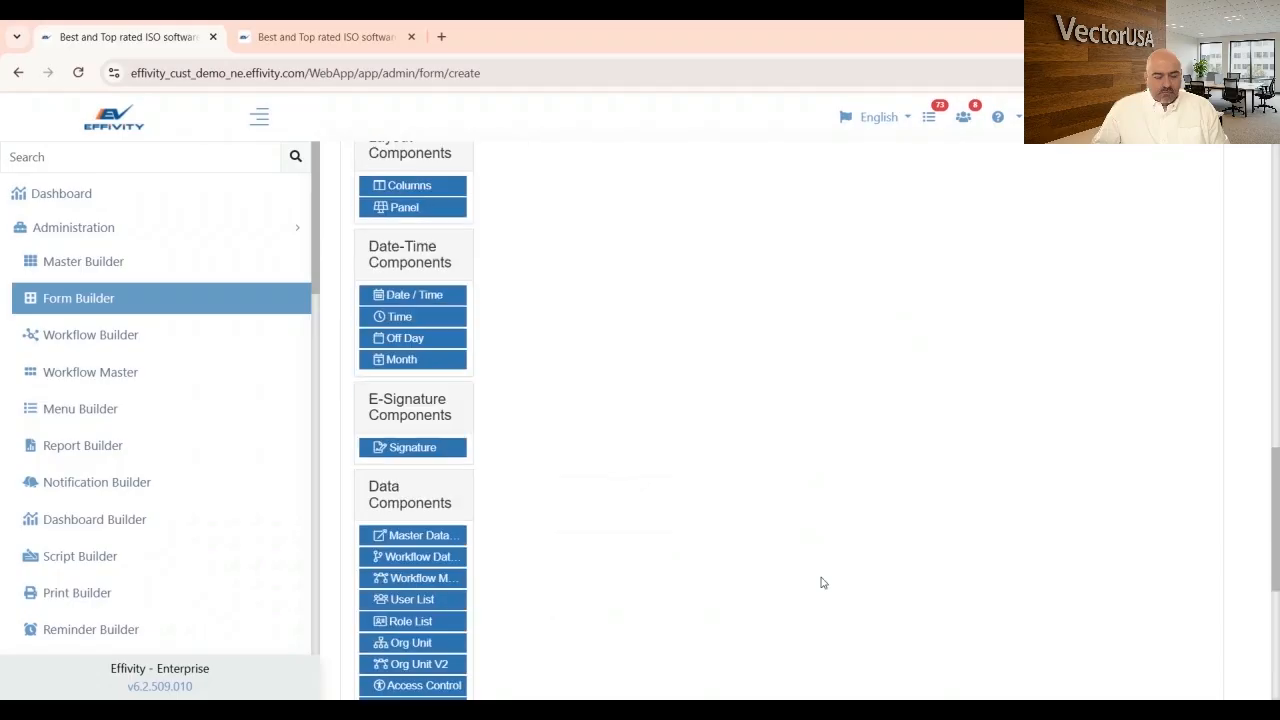
pyautogui.click(373, 640)
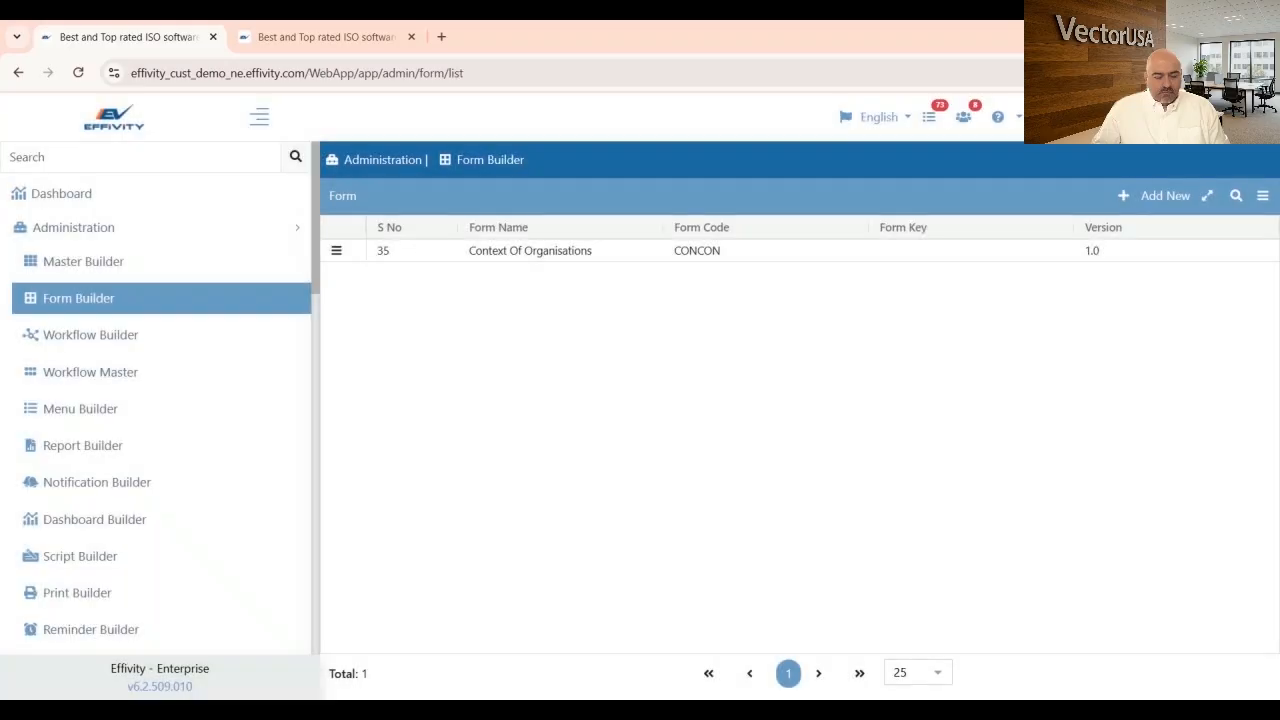
# - Reset the search filter of the form list to show all forms
pyautogui.click(1236, 195)
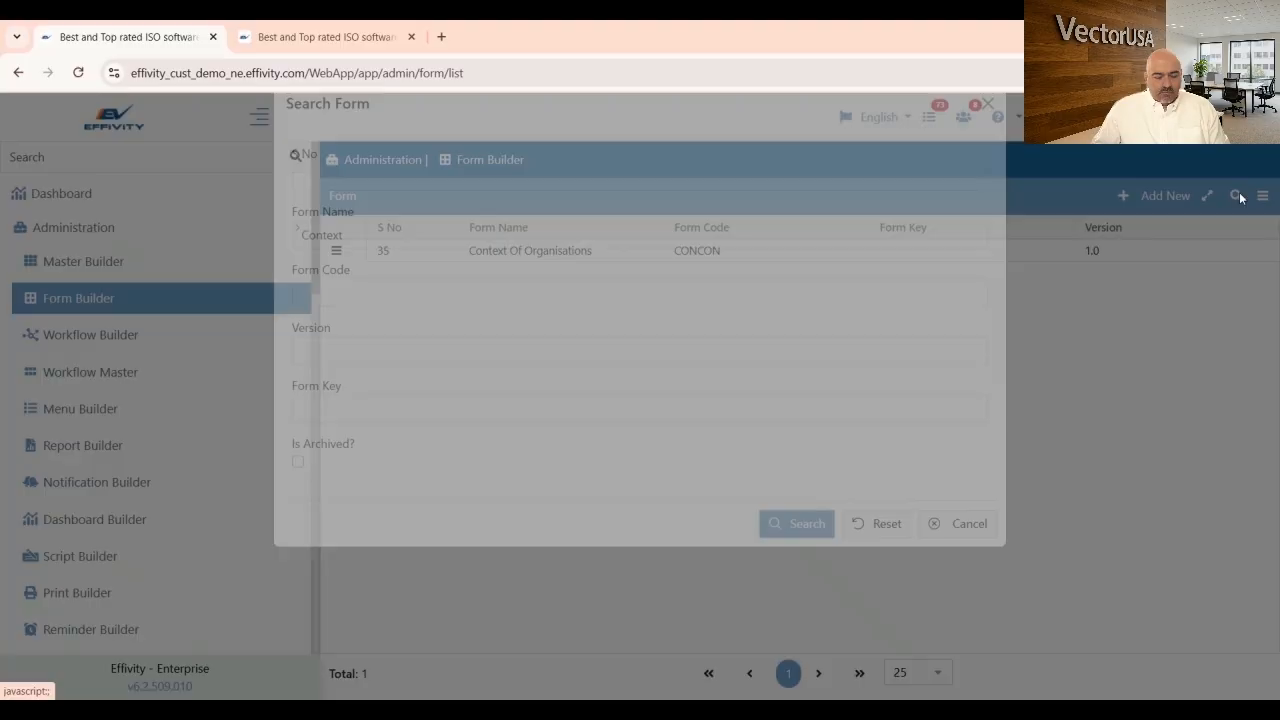
pyautogui.click(887, 560)
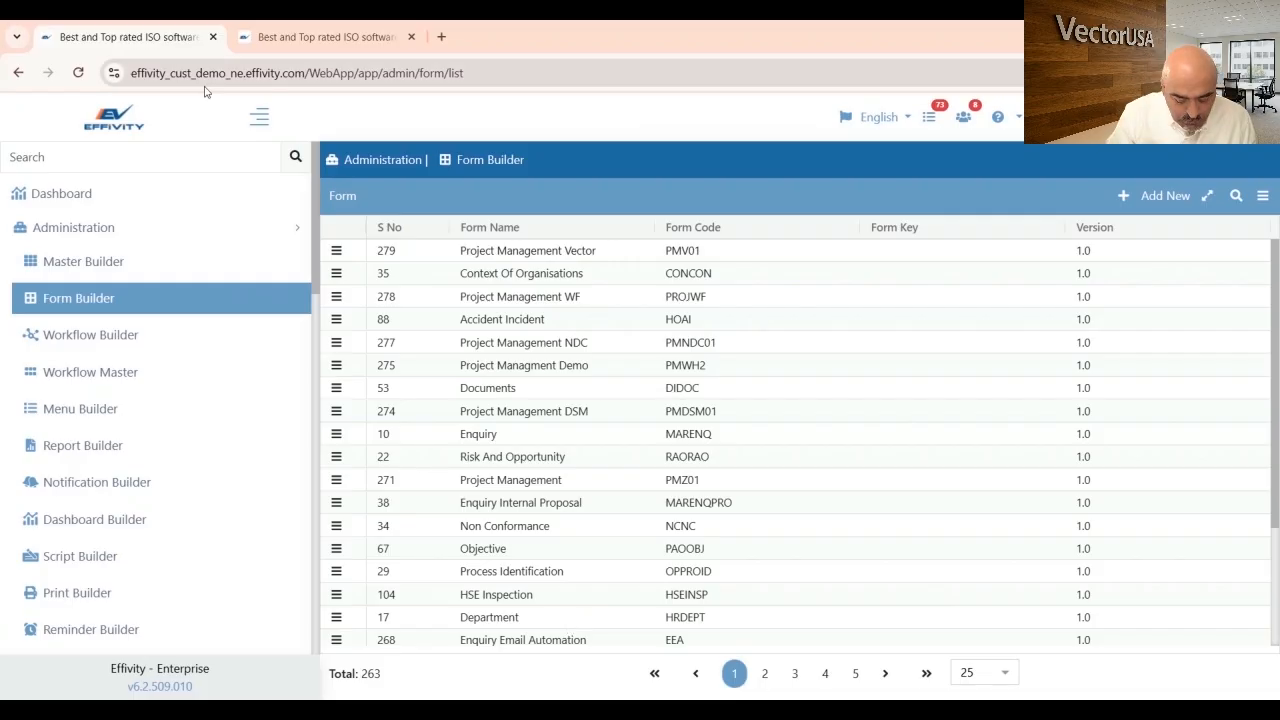
# - Open the Context Of Organisations form for editing and examine the layout of its Context Of Organisation panel
pyautogui.click(337, 274)
pyautogui.click(375, 287)
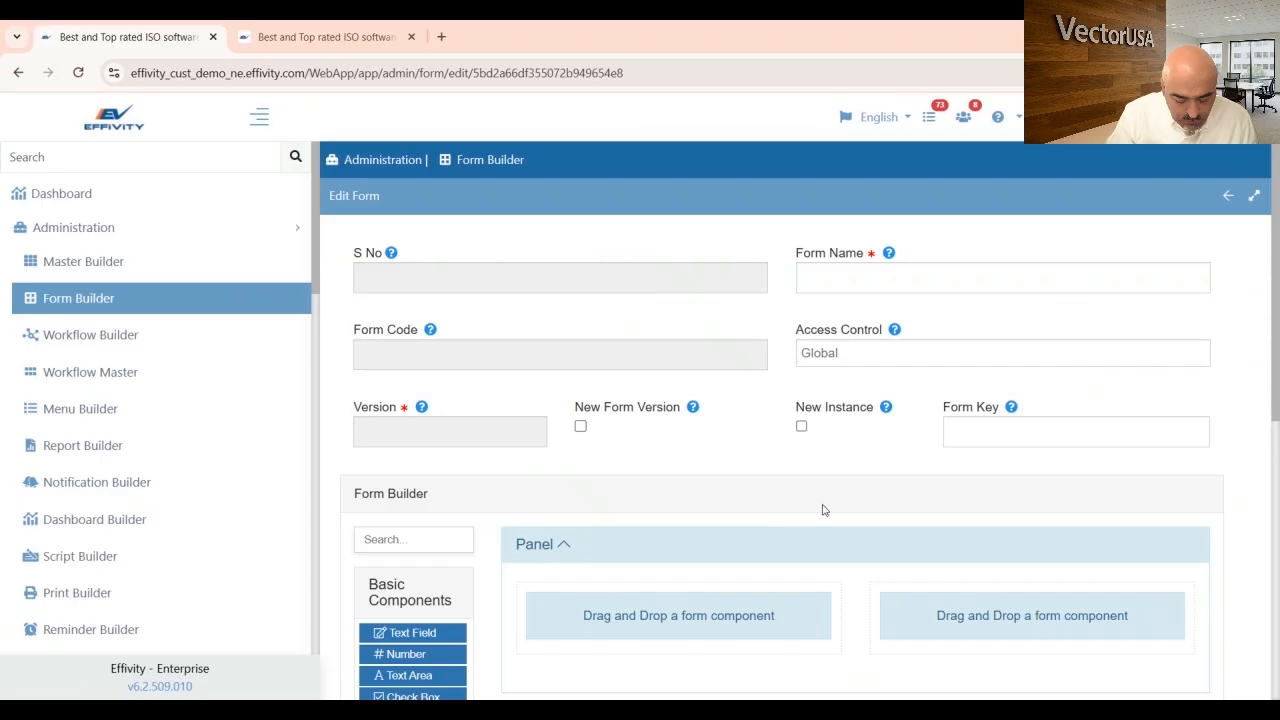
pyautogui.scroll(-2, 860, 480)
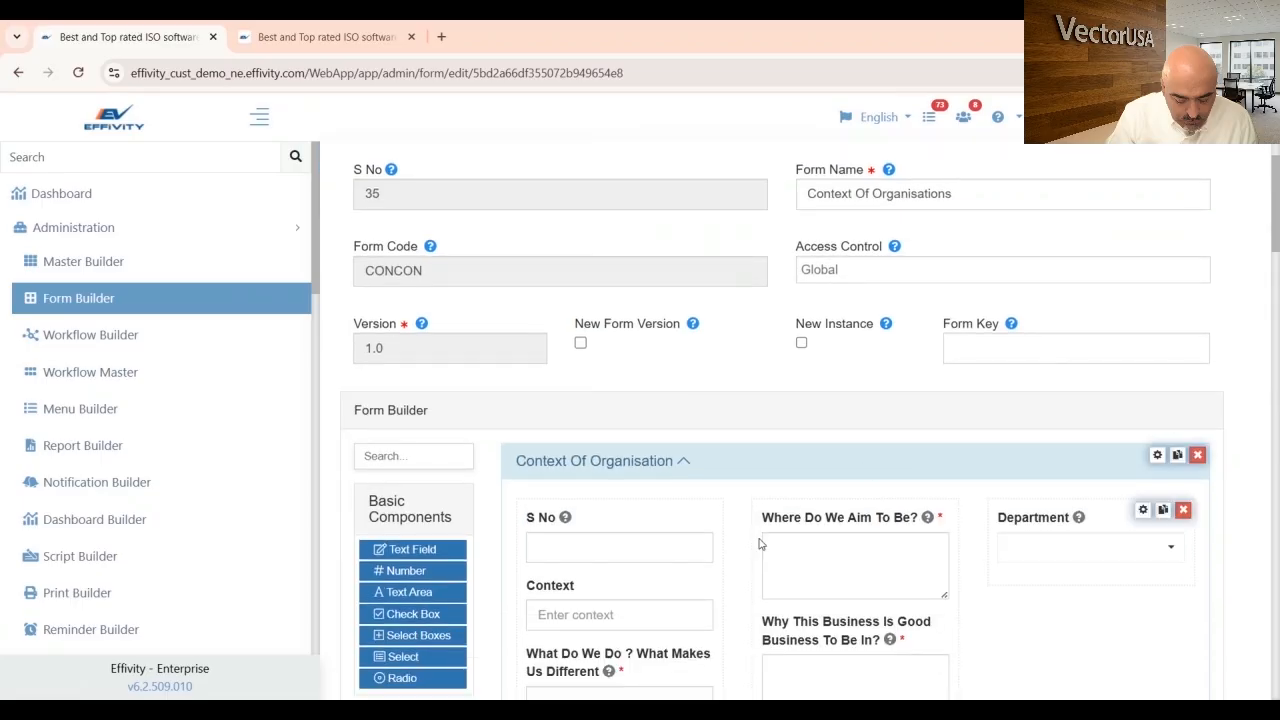
pyautogui.scroll(-1, 910, 607)
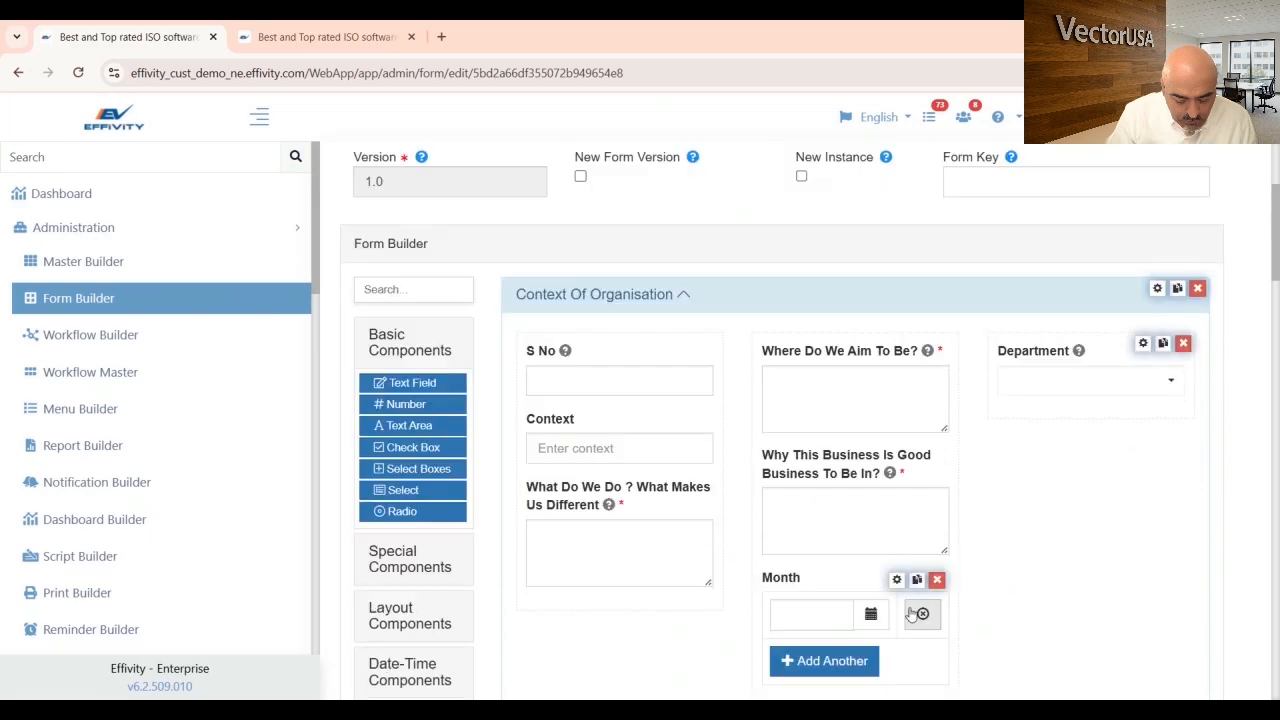
pyautogui.scroll(-1, 911, 613)
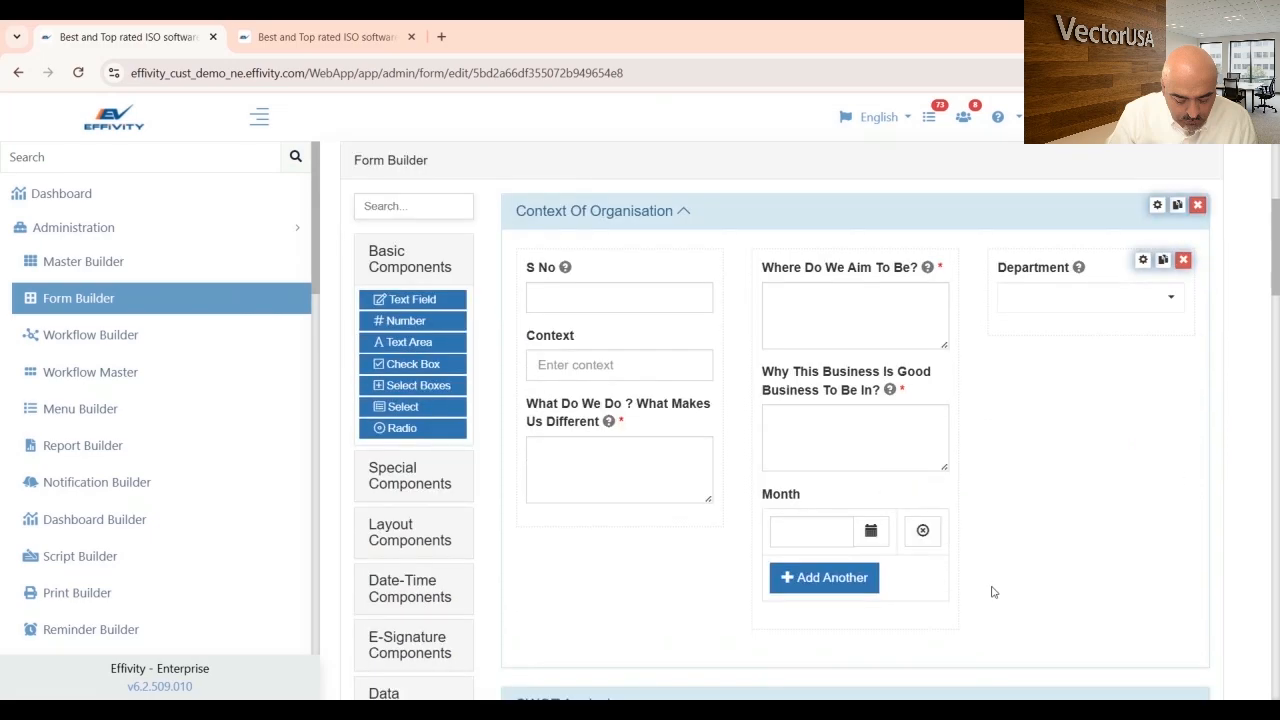
# - In the other browser tab, start a new Context Of Organisations record under QMS and examine its sections, expanding Context Of Organisation
pyautogui.click(327, 37)
pyautogui.click(129, 238)
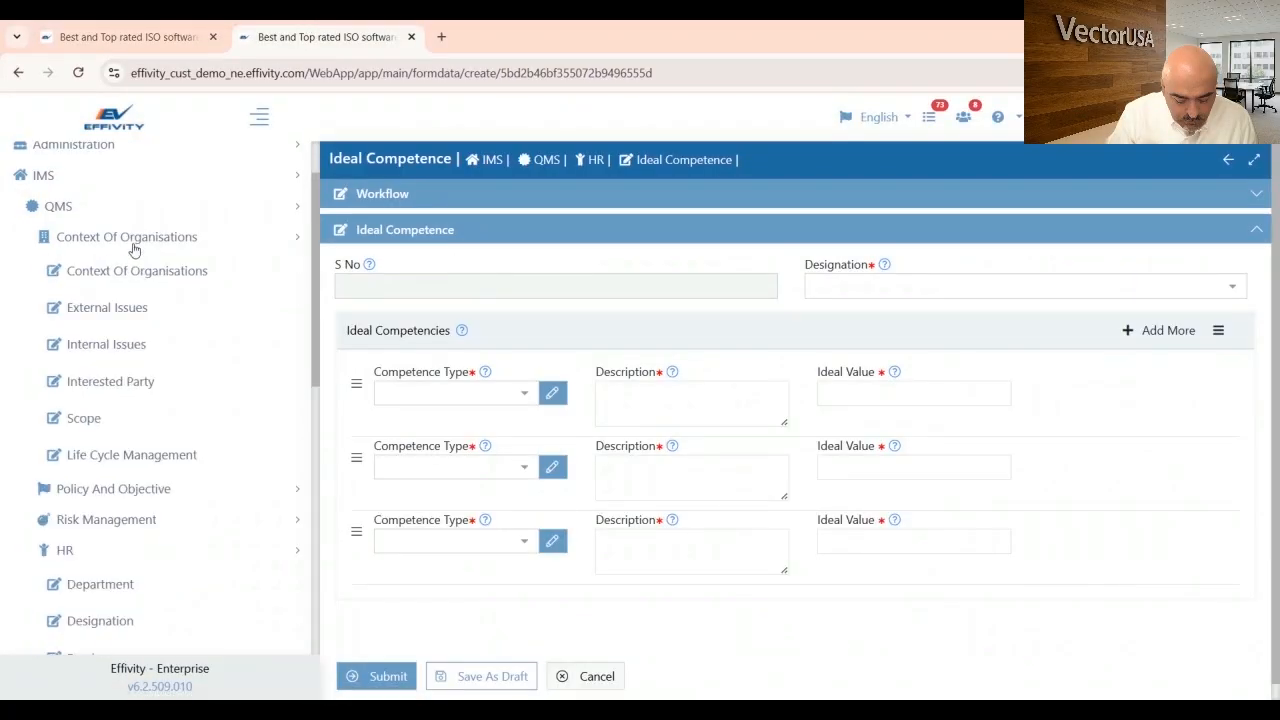
pyautogui.click(136, 271)
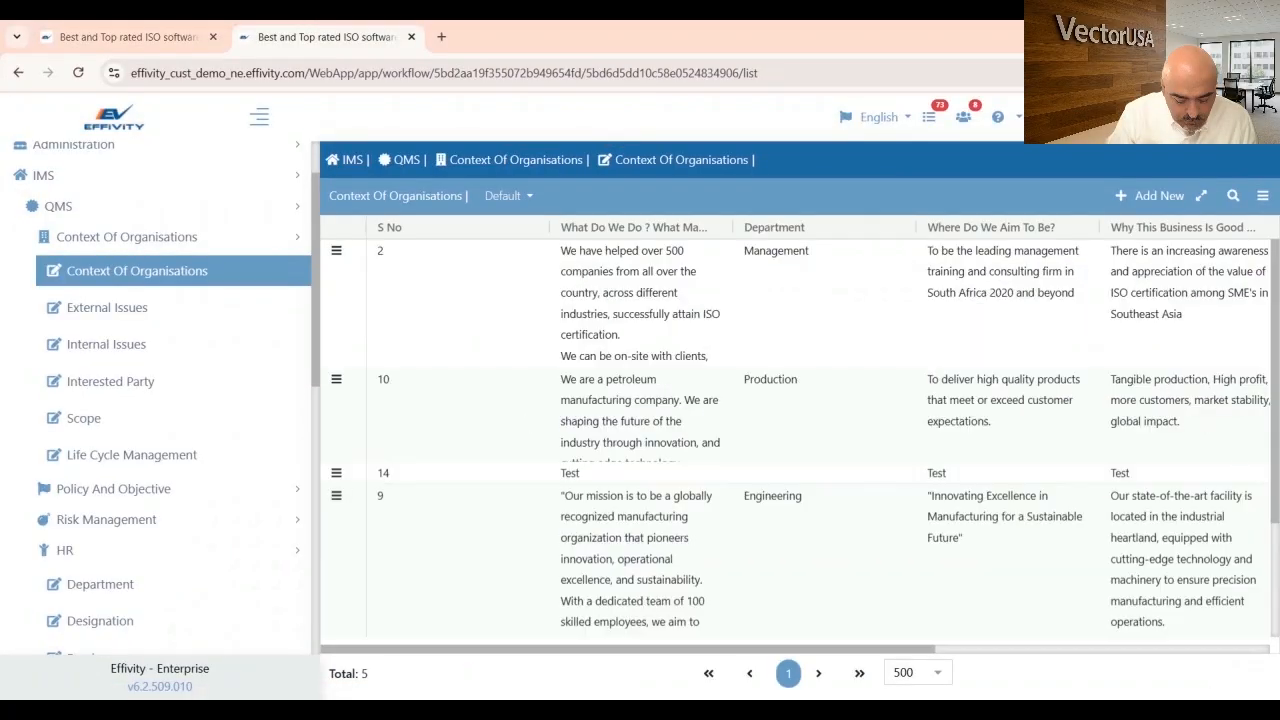
pyautogui.click(1152, 196)
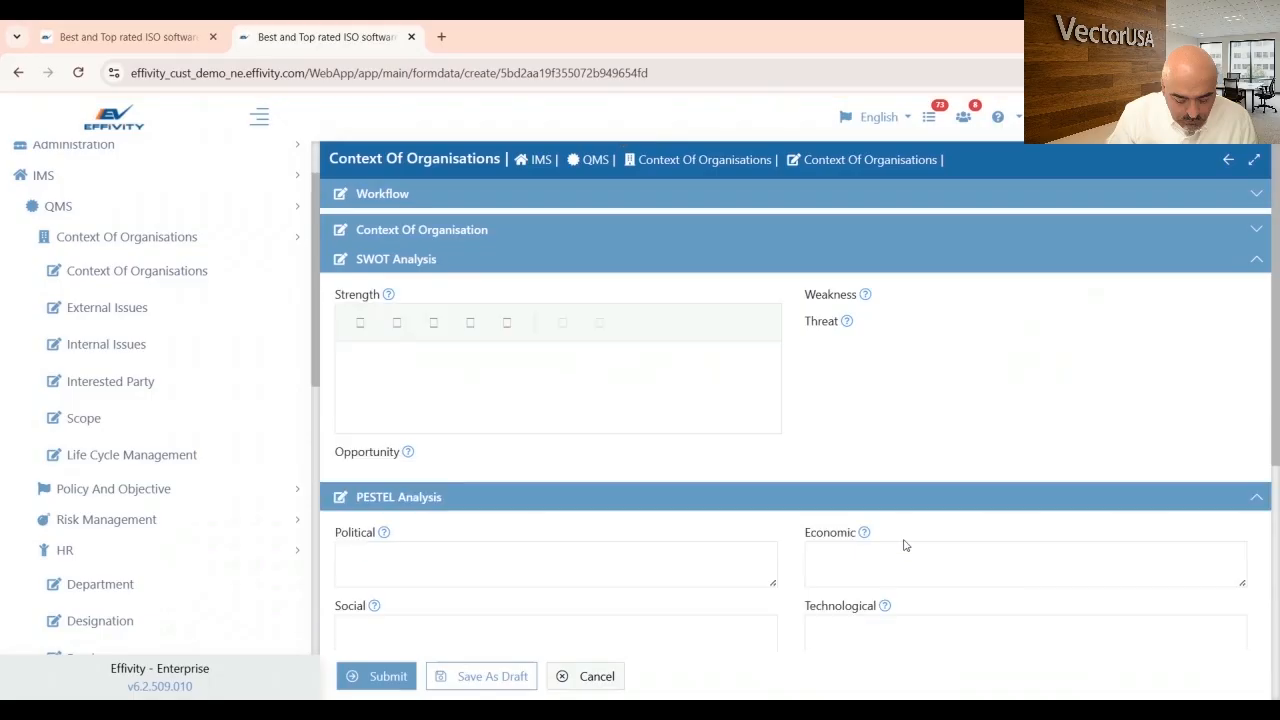
pyautogui.scroll(-1, 901, 537)
pyautogui.scroll(-3, 901, 537)
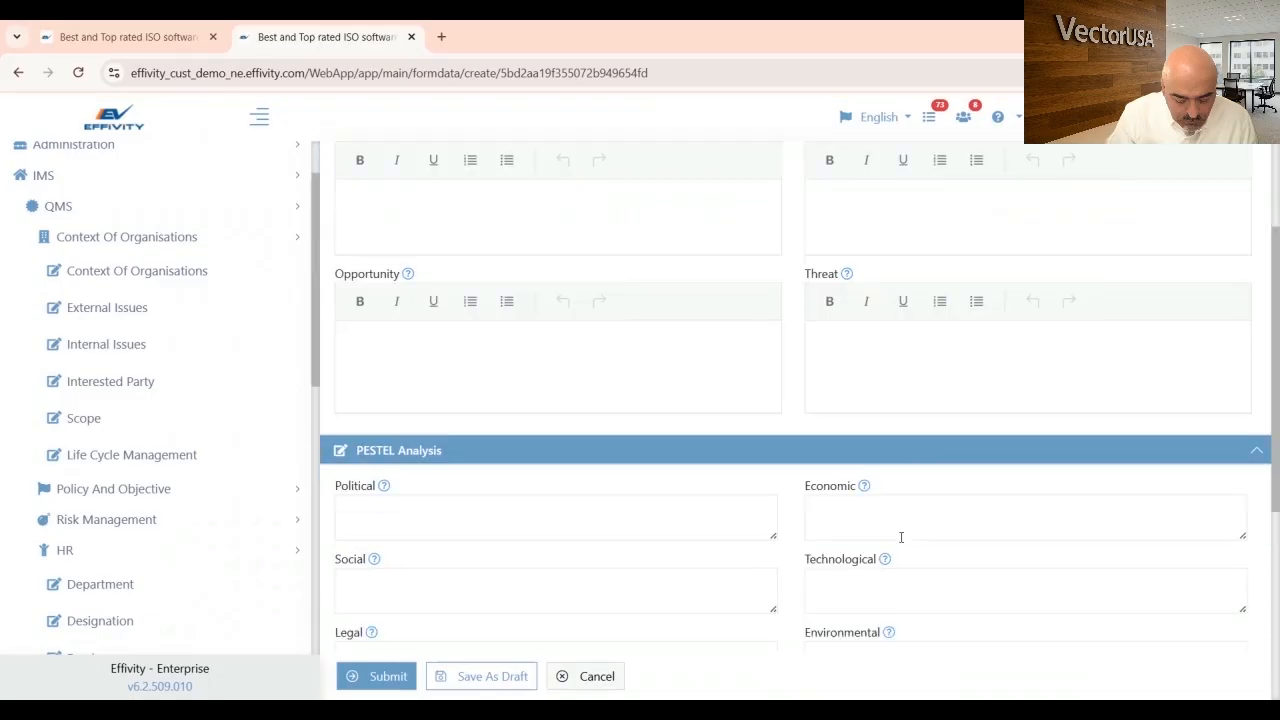
pyautogui.scroll(5, 901, 542)
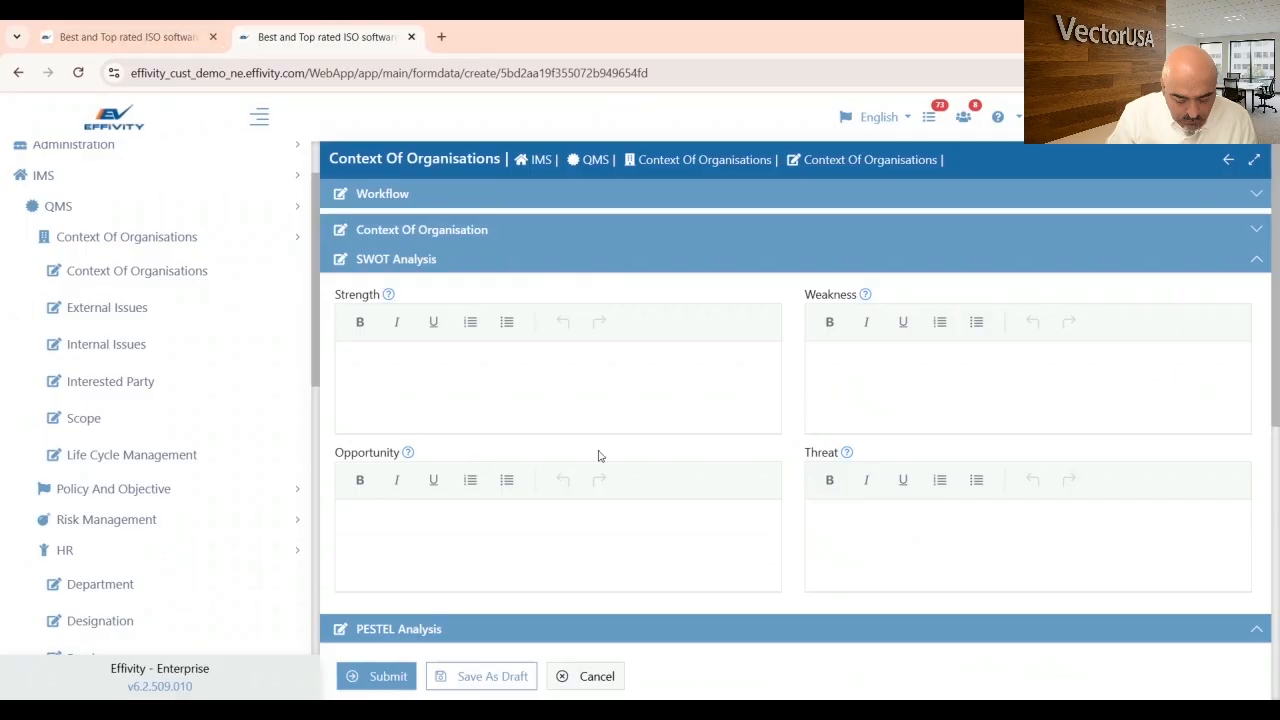
pyautogui.click(440, 230)
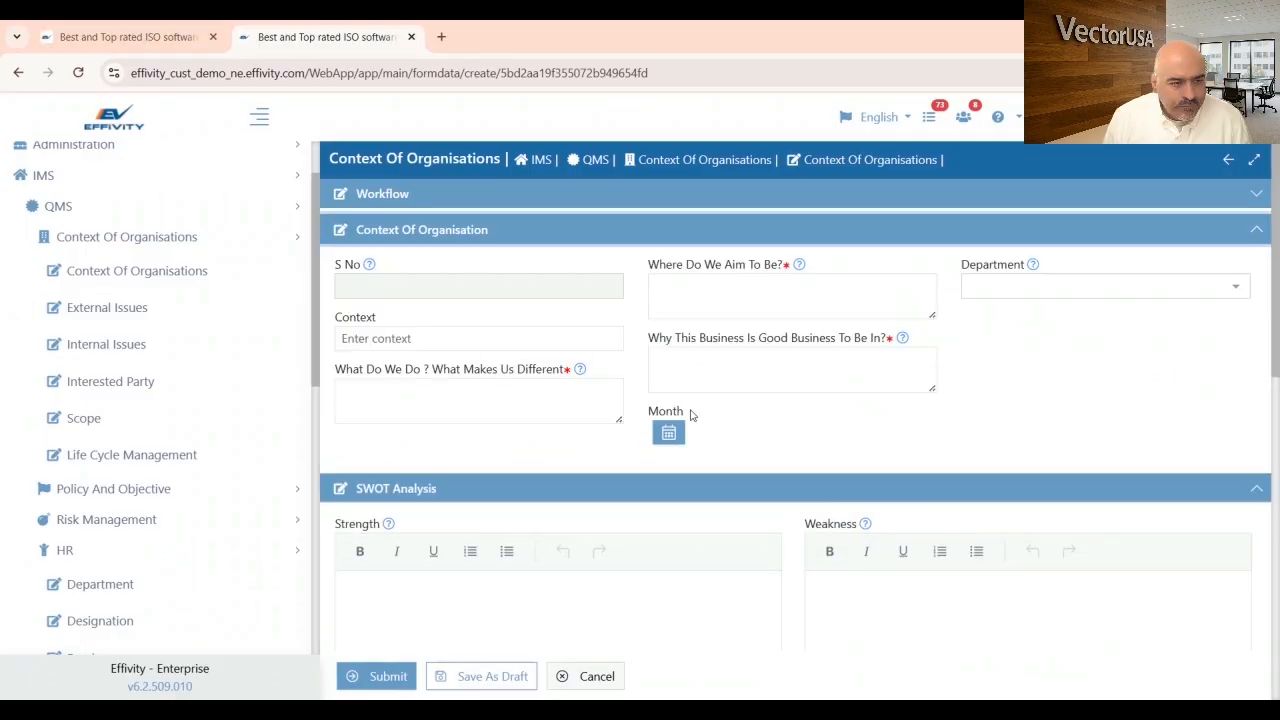
# - Return to the Form Builder list in the first browser tab, search for the form name "Context" and reset the search
pyautogui.click(123, 38)
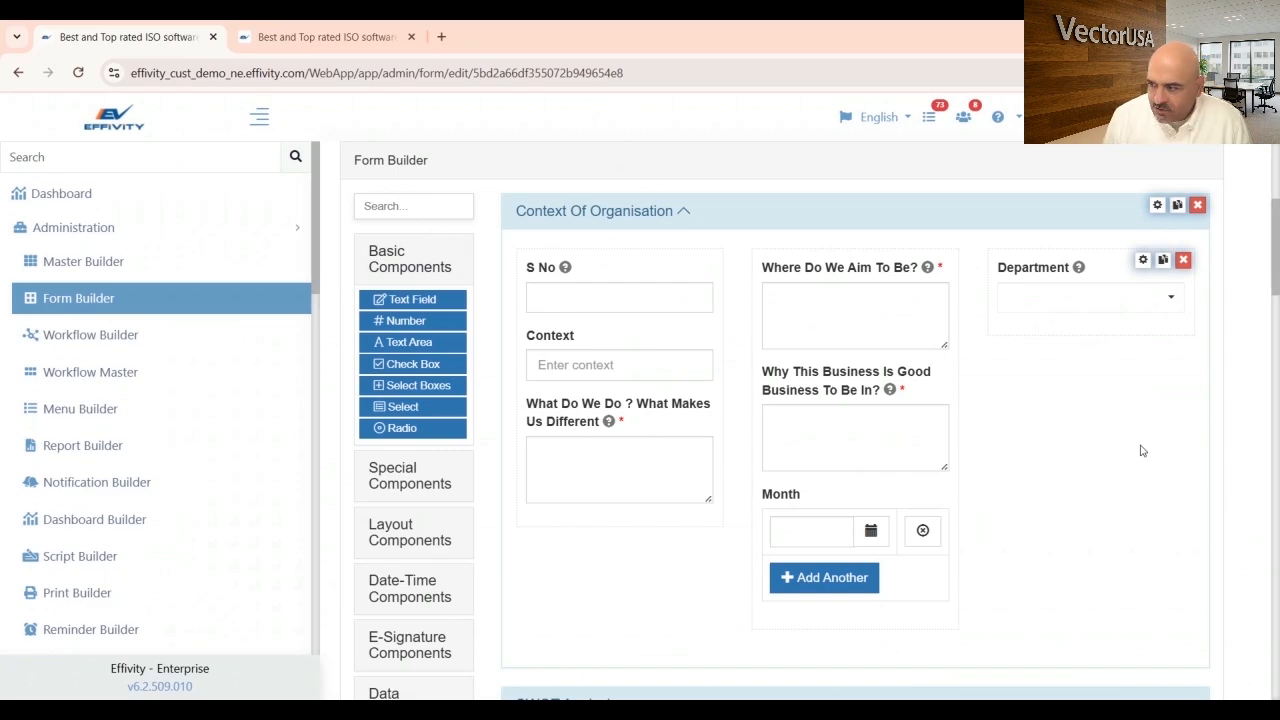
pyautogui.click(76, 302)
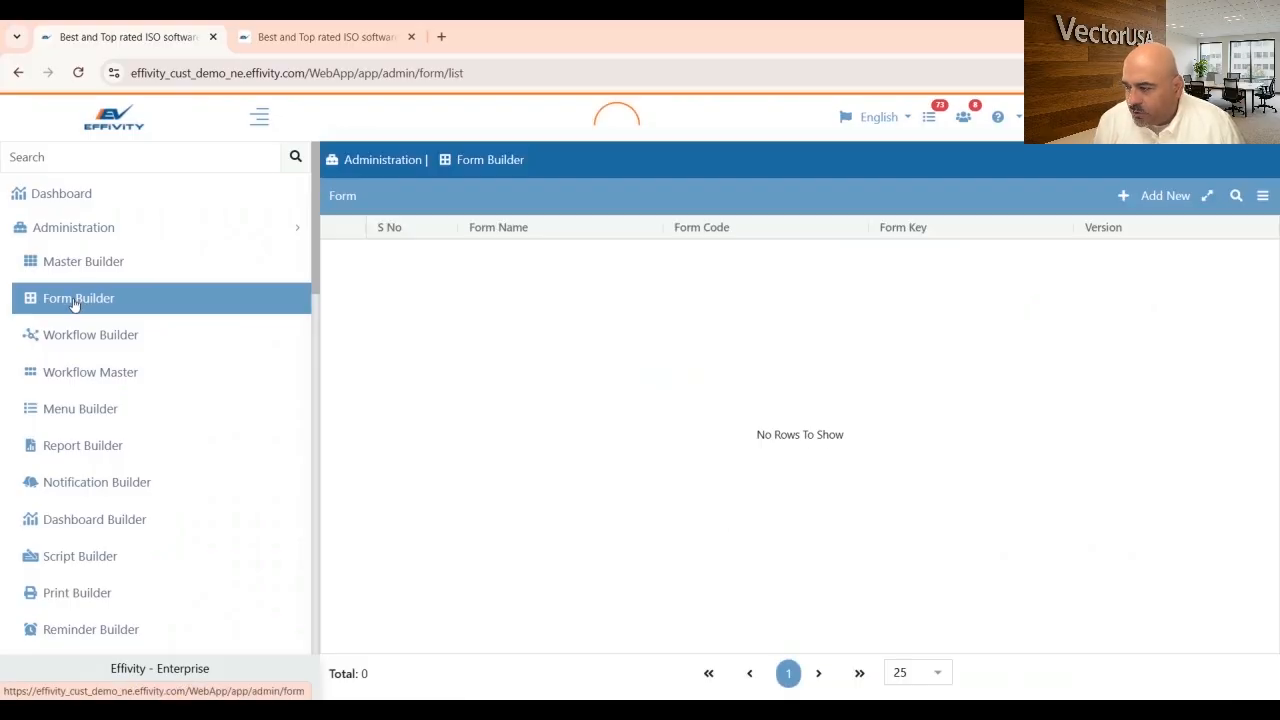
pyautogui.click(1236, 197)
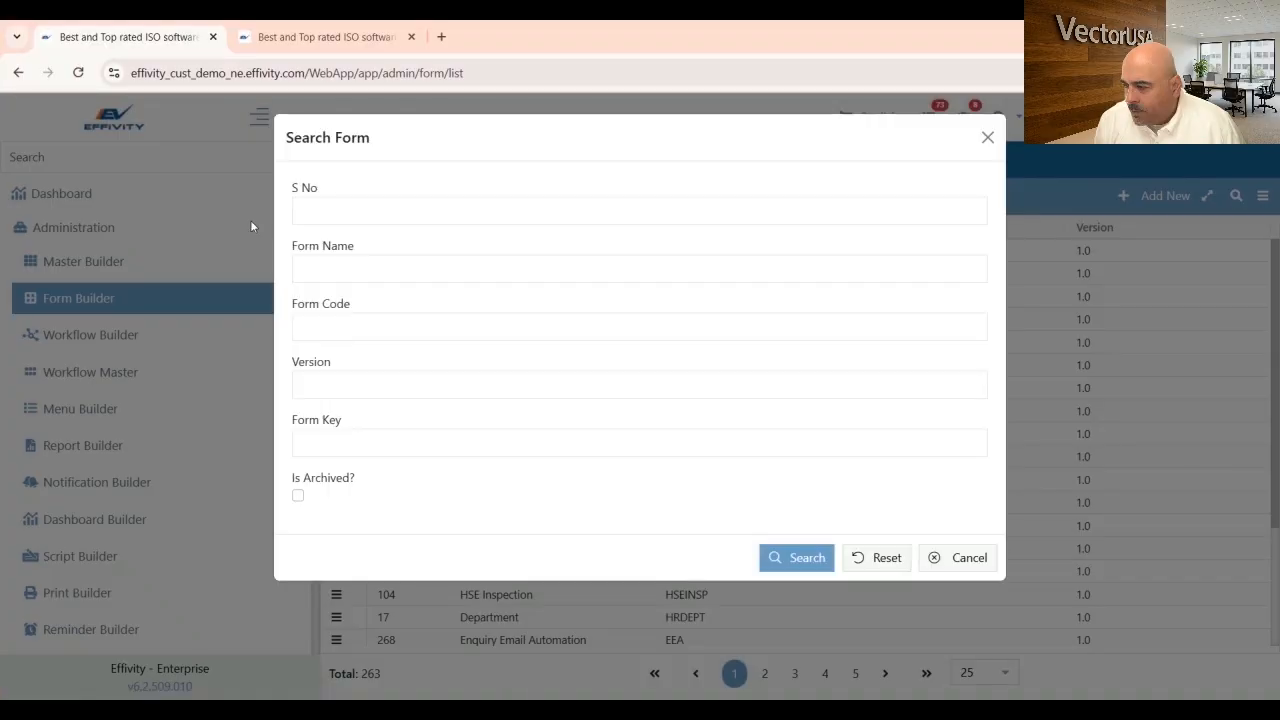
pyautogui.click(413, 278)
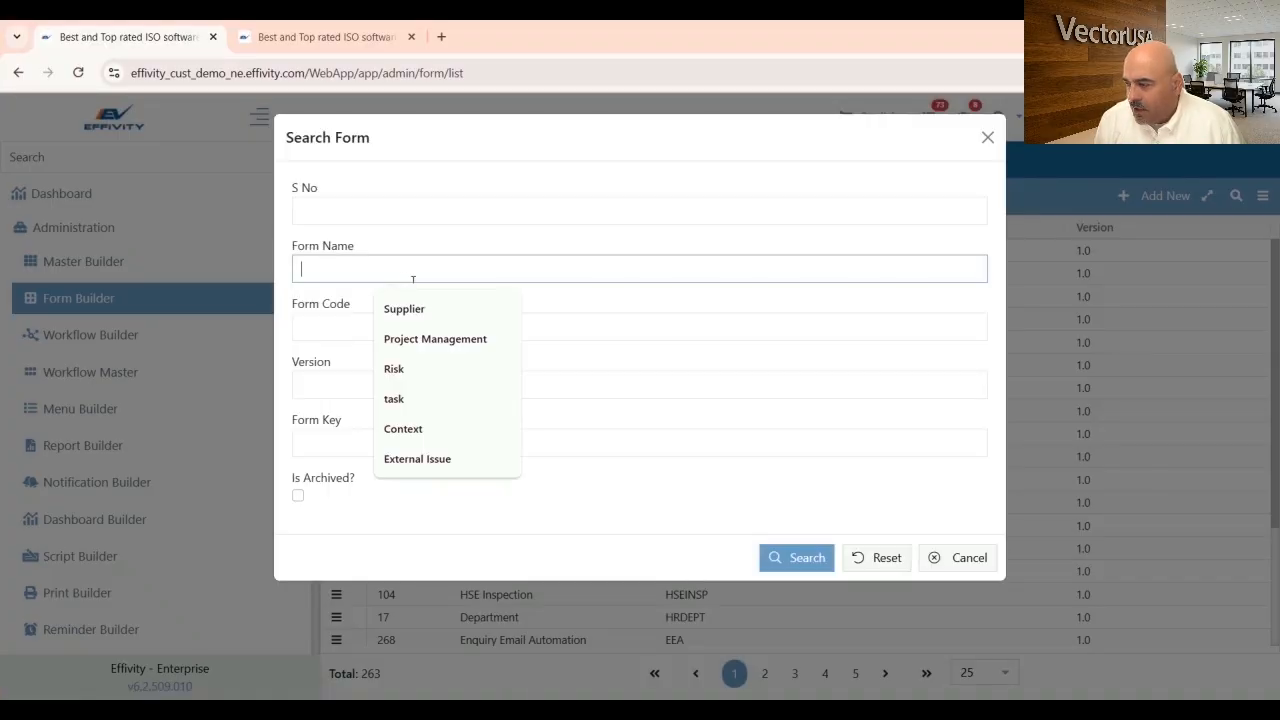
pyautogui.click(424, 432)
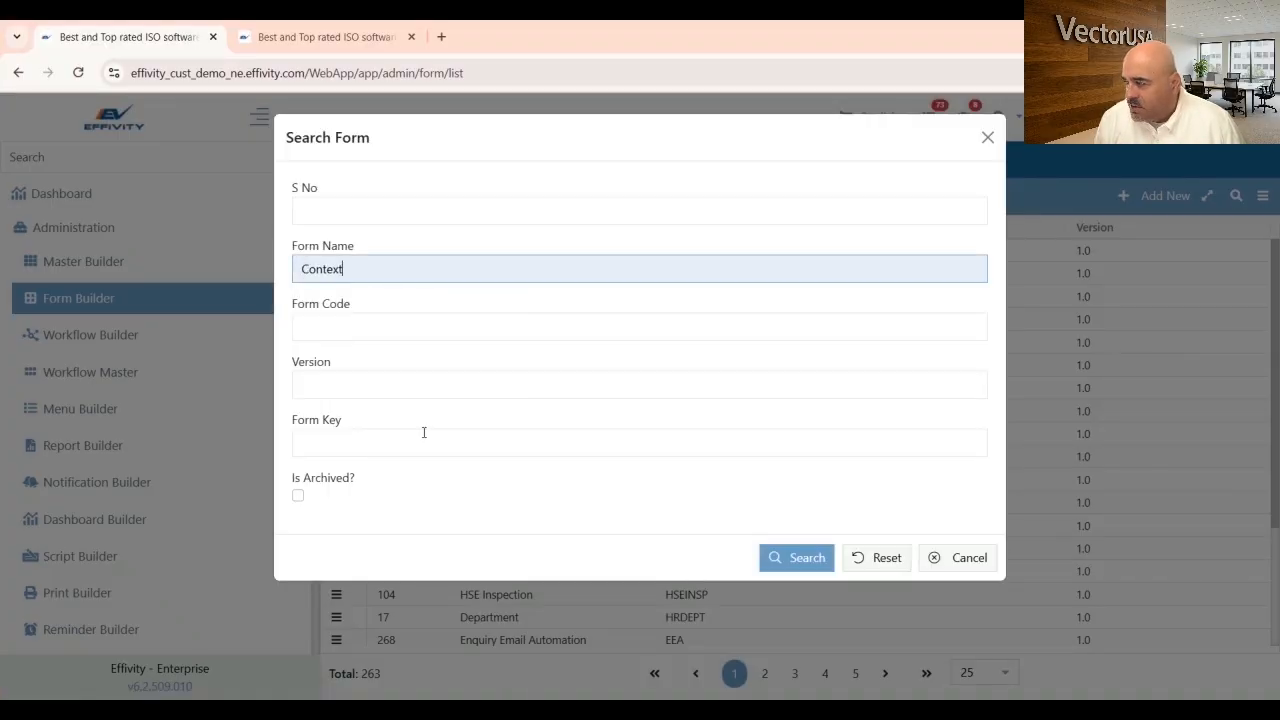
pyautogui.click(796, 558)
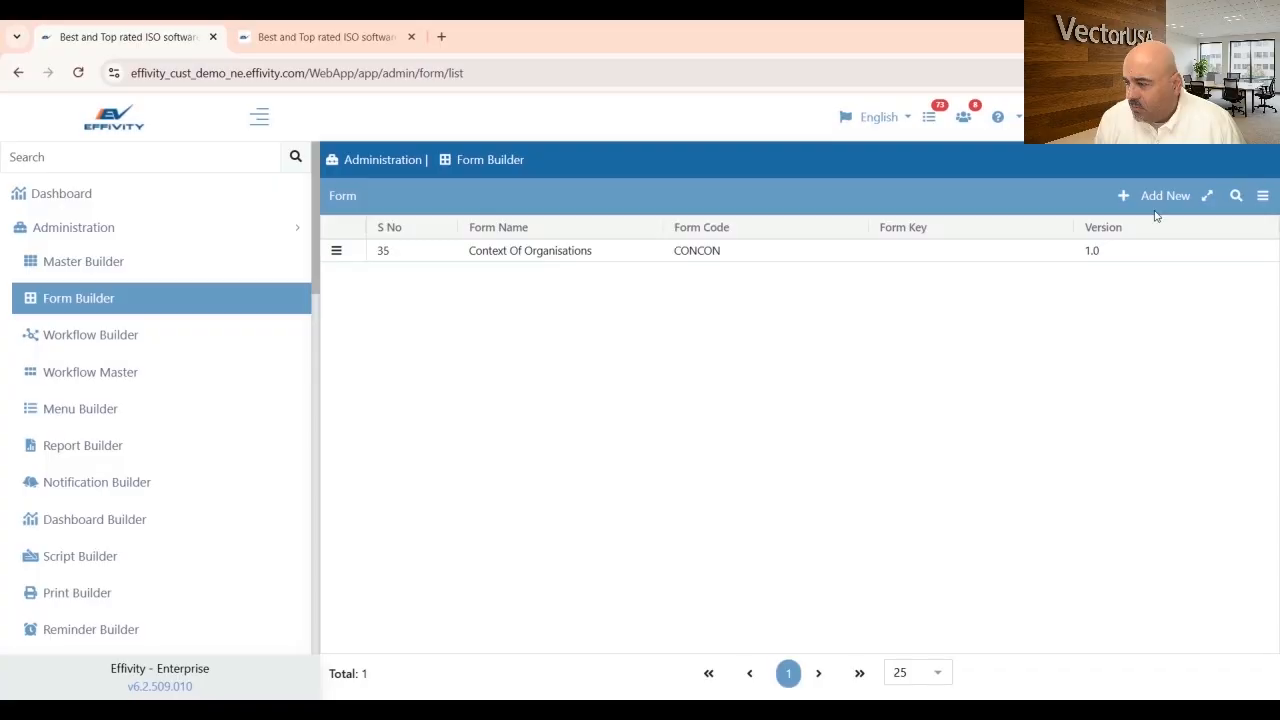
pyautogui.click(1236, 196)
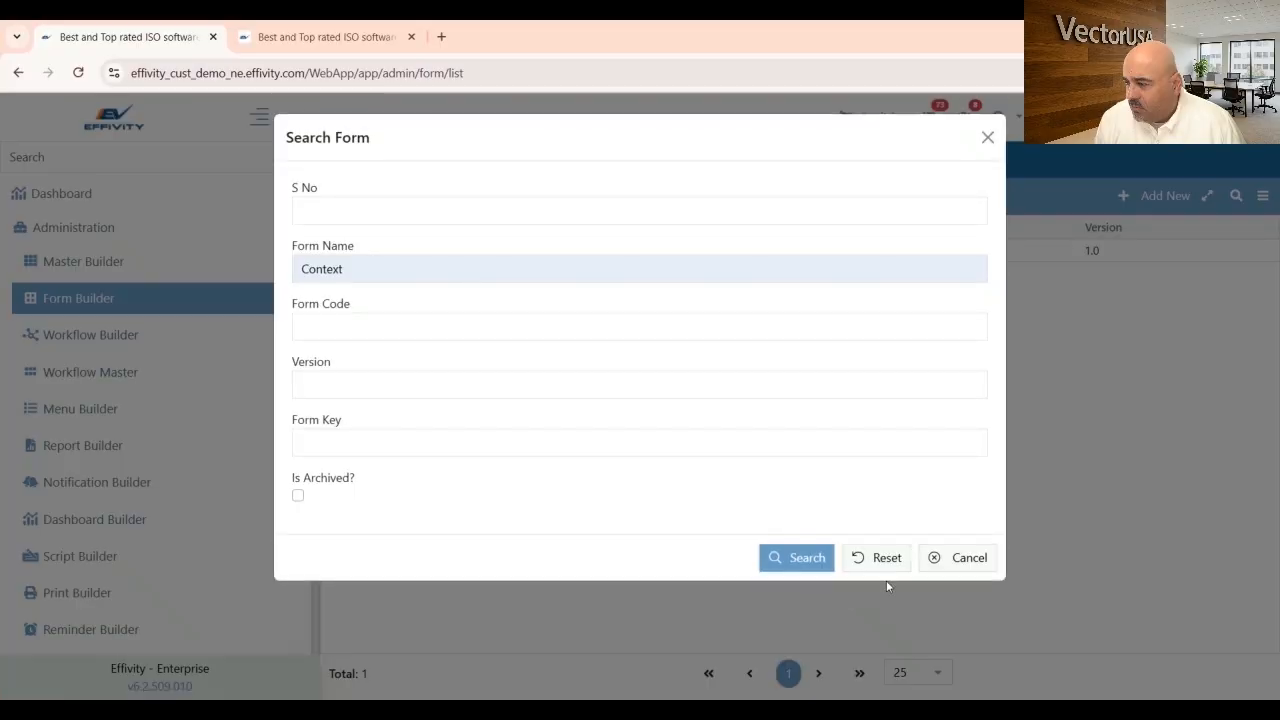
pyautogui.click(893, 555)
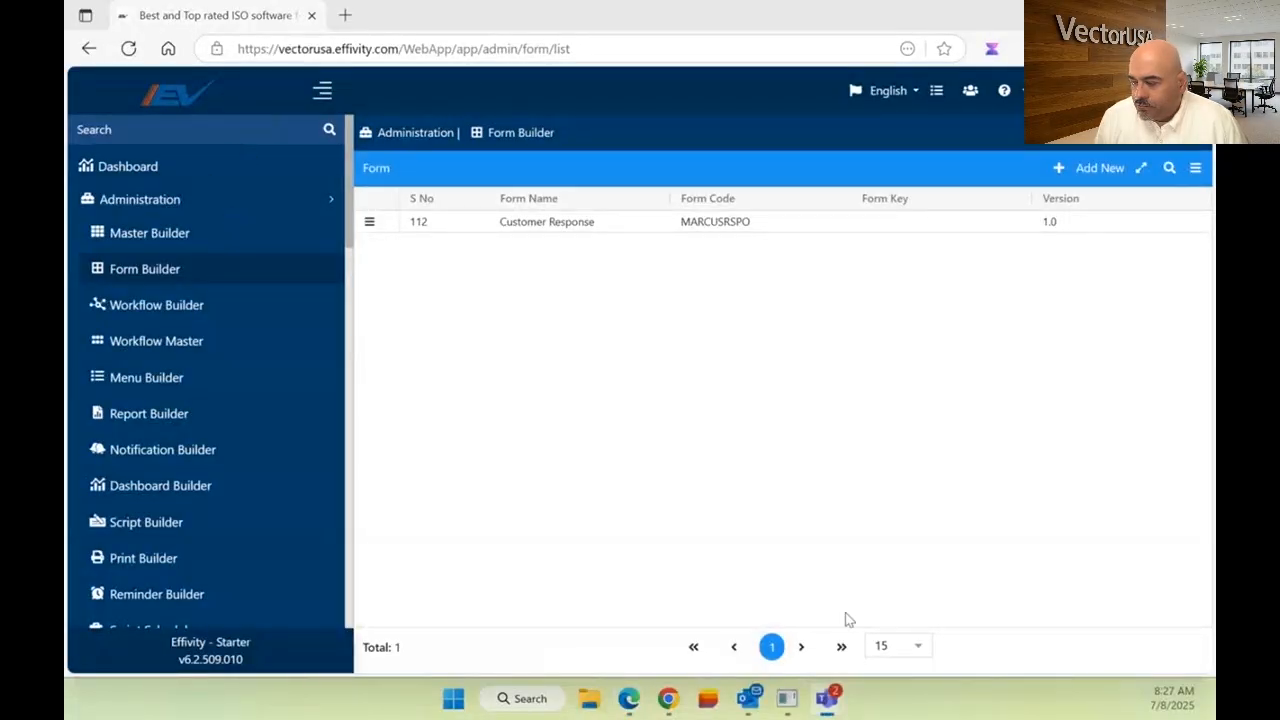
# - Reset the form list's existing search filter and search for forms with the name "context"
pyautogui.click(1168, 167)
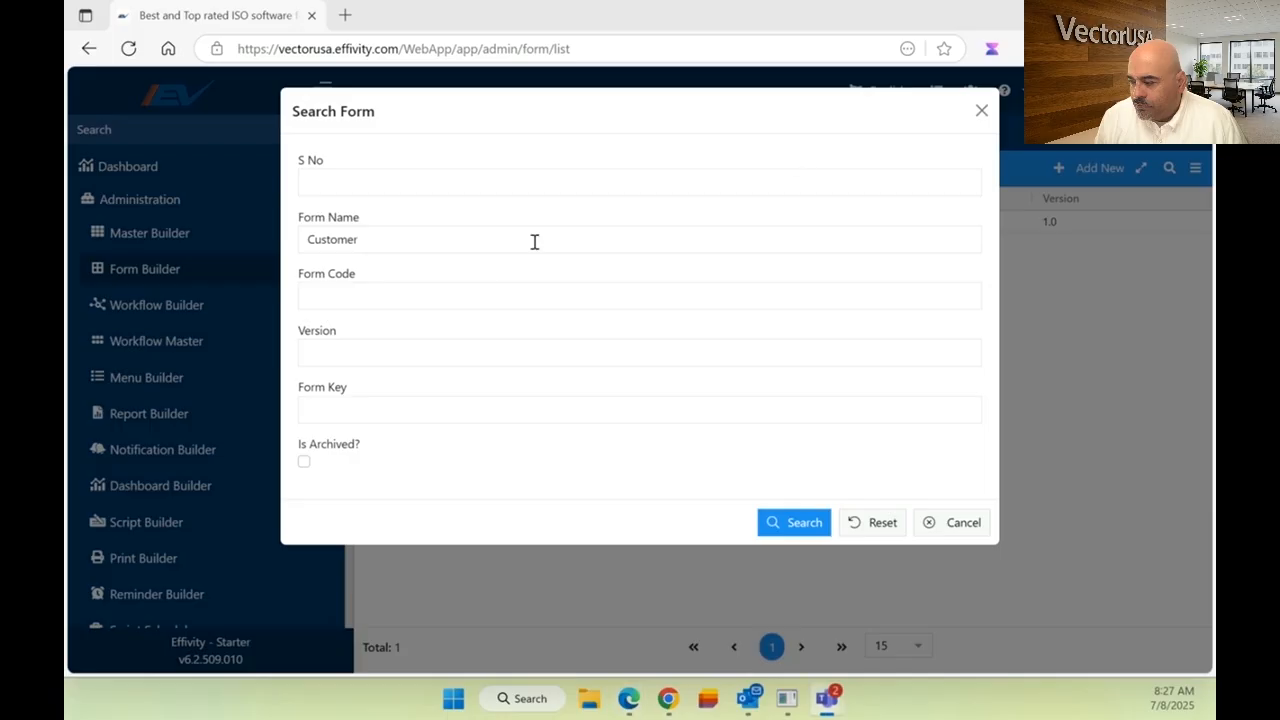
pyautogui.click(857, 522)
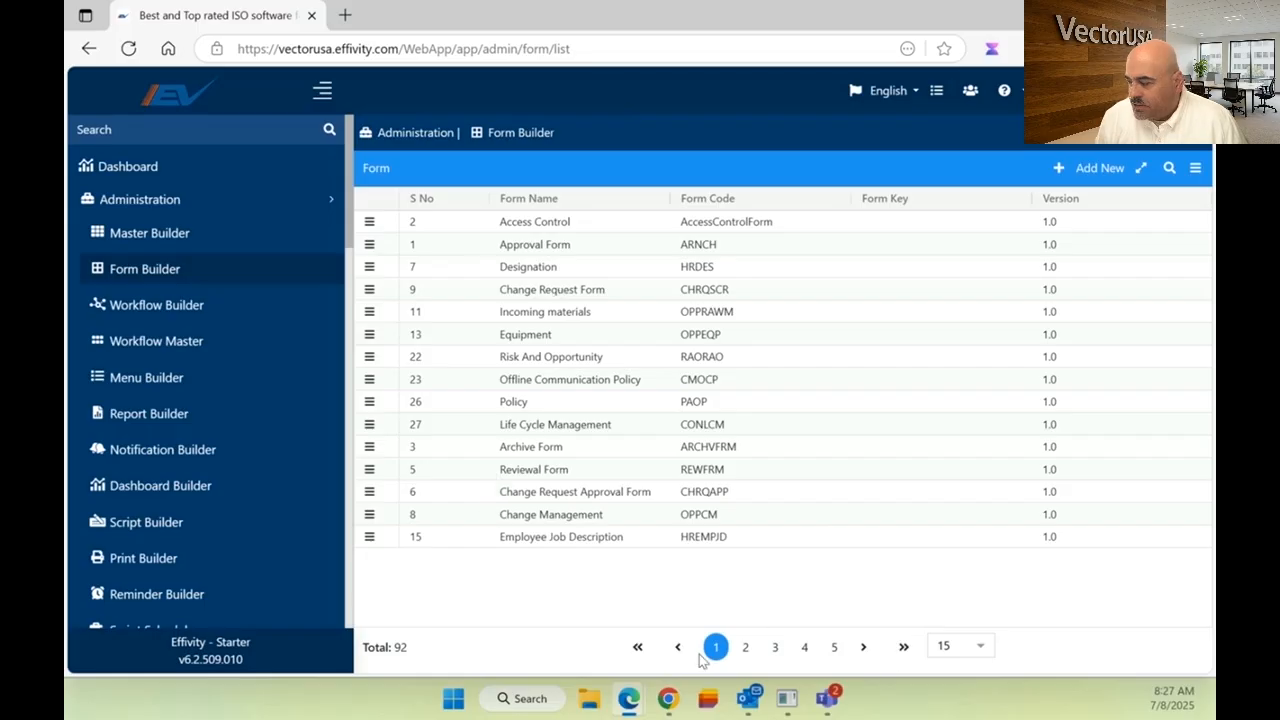
pyautogui.click(1169, 168)
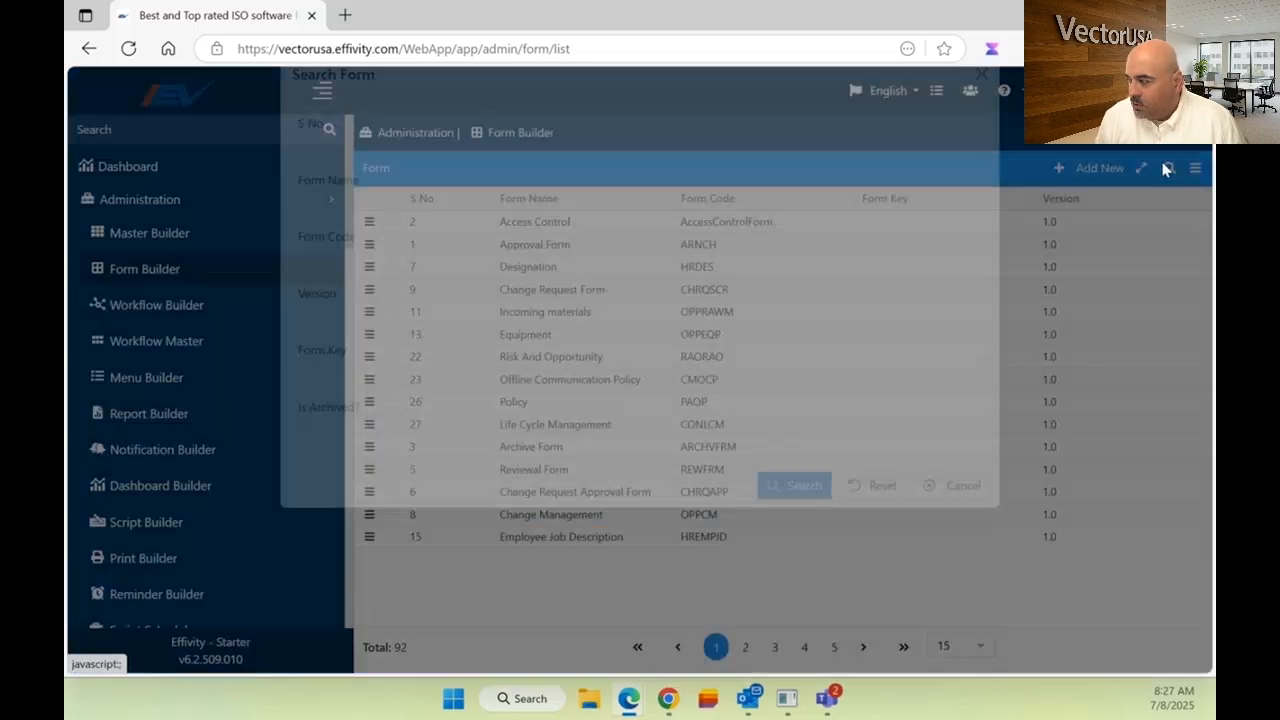
pyautogui.click(408, 238)
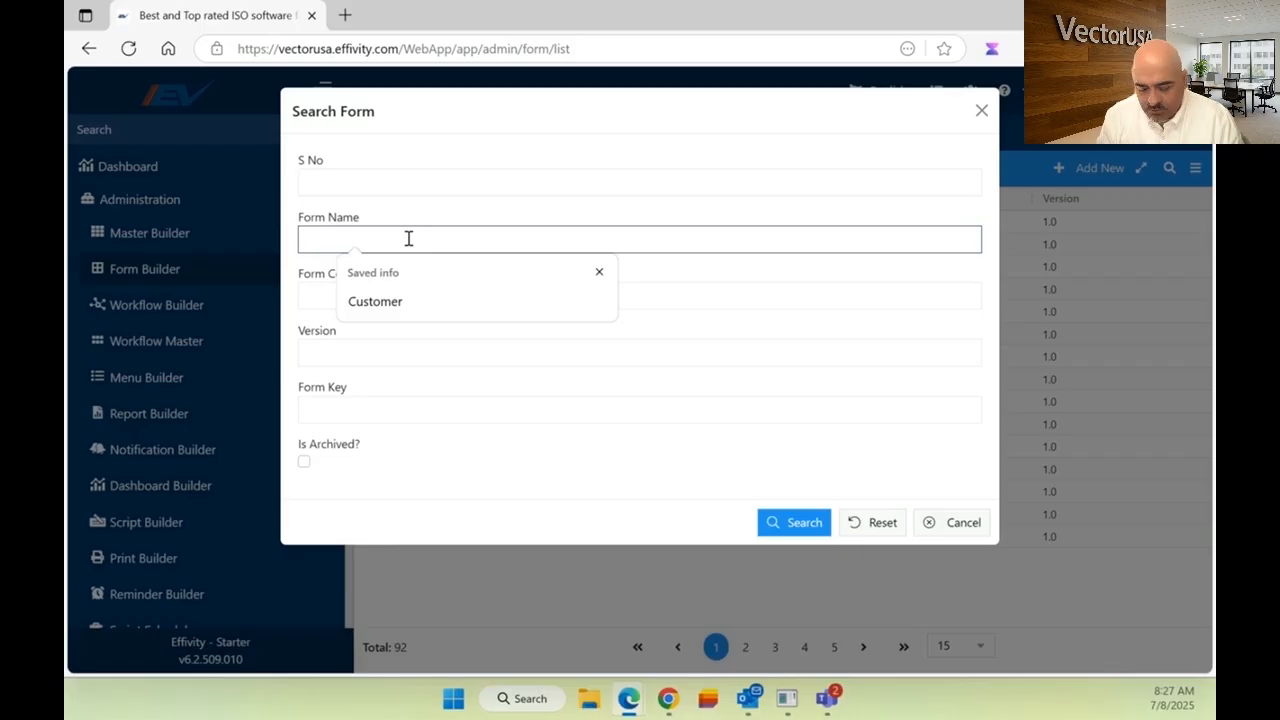
pyautogui.write('context')
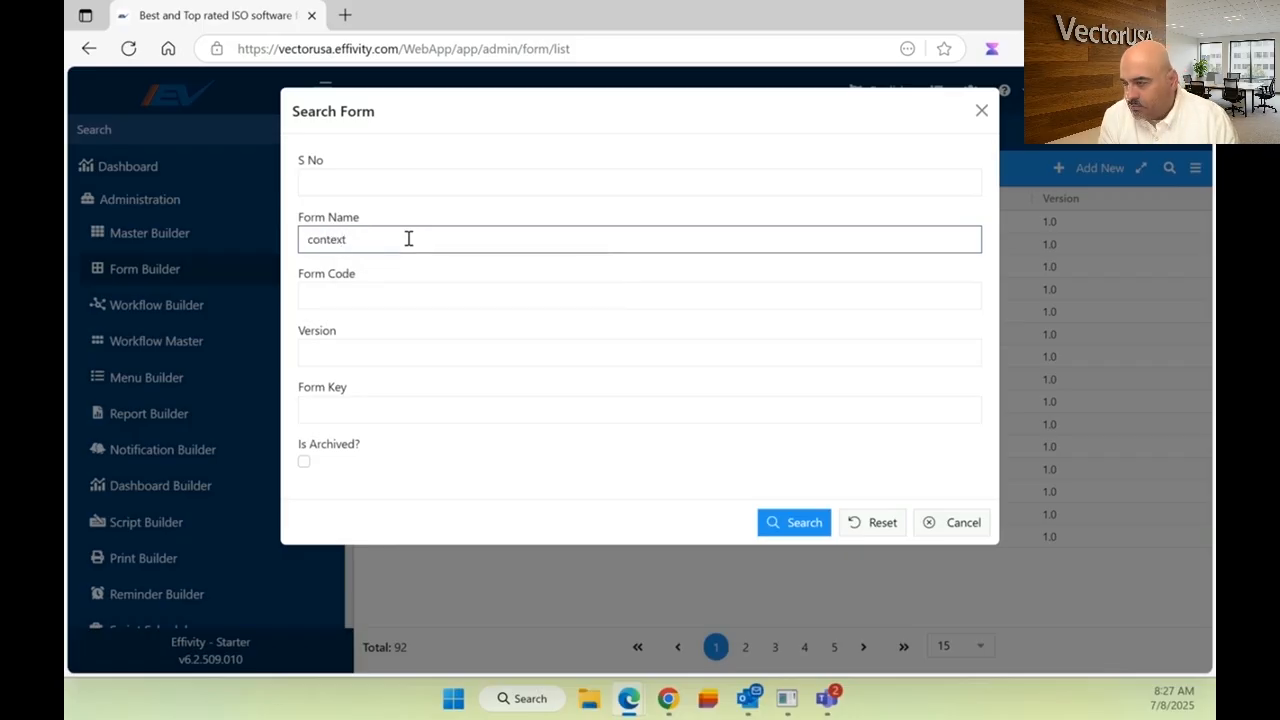
pyautogui.click(786, 530)
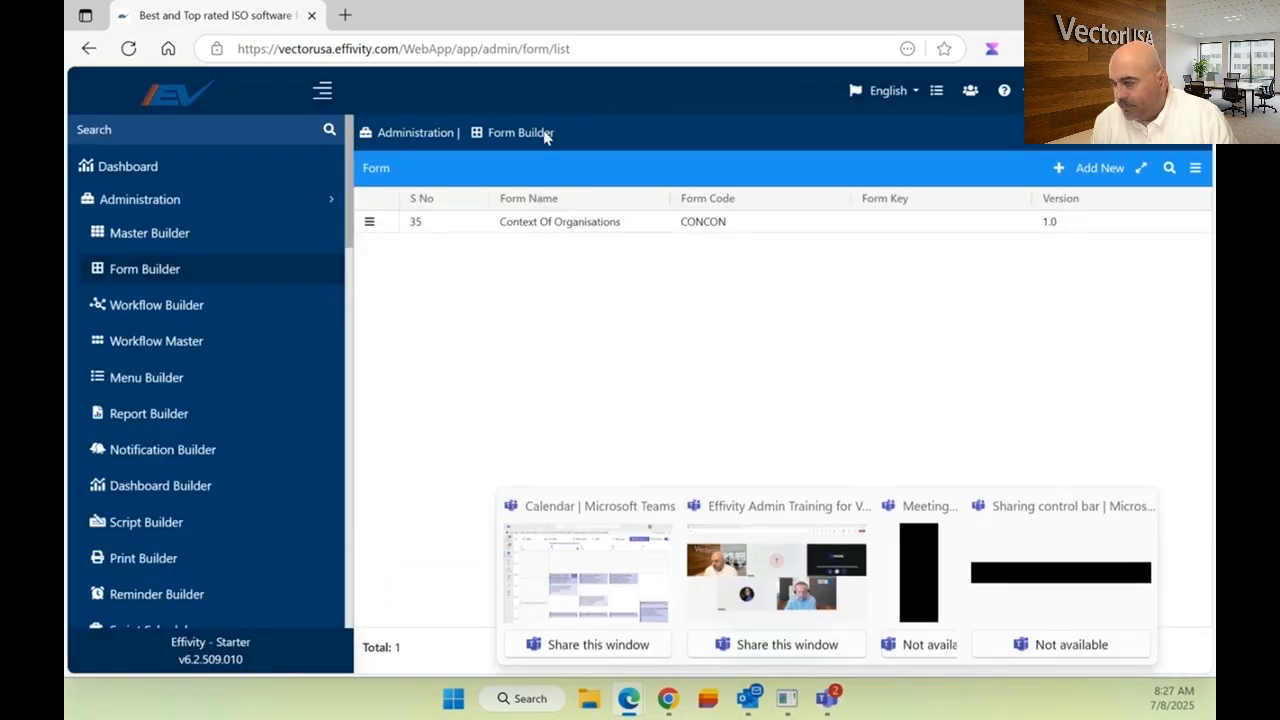
# - Open the Context Of Organisations form for editing and go to its Context Of Organisation panel
pyautogui.click(369, 222)
pyautogui.click(392, 229)
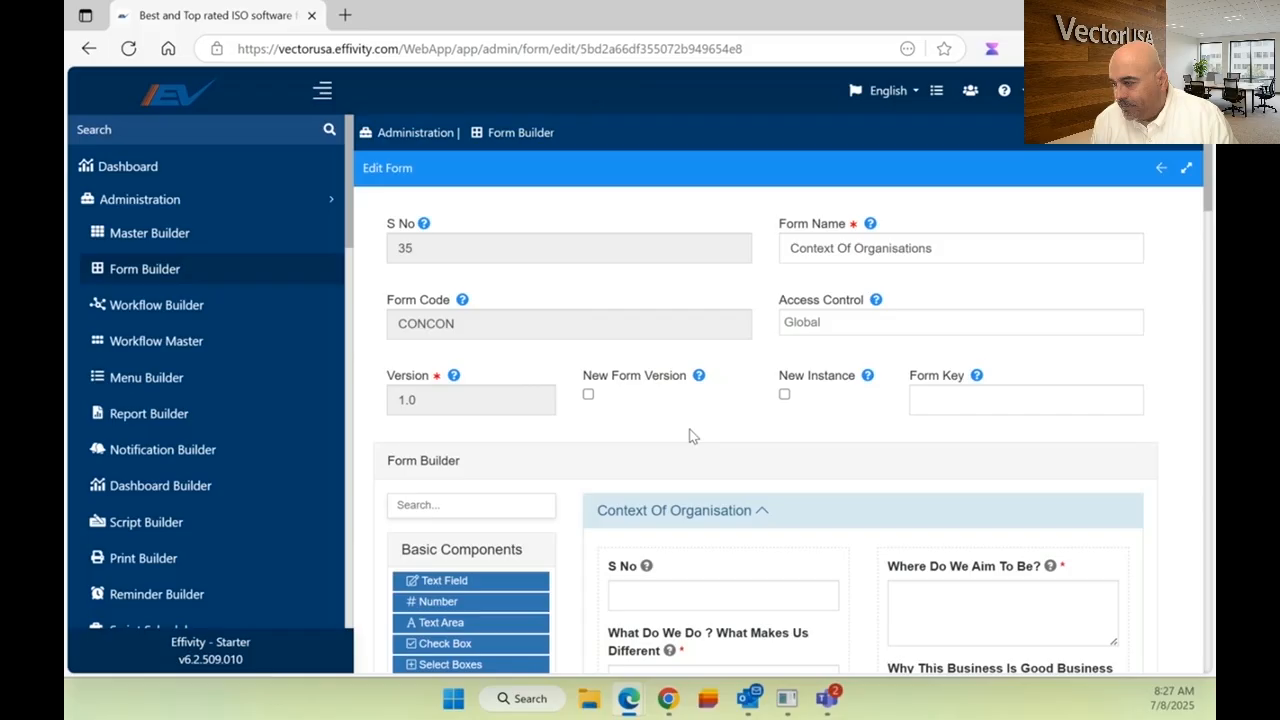
pyautogui.scroll(-1, 690, 436)
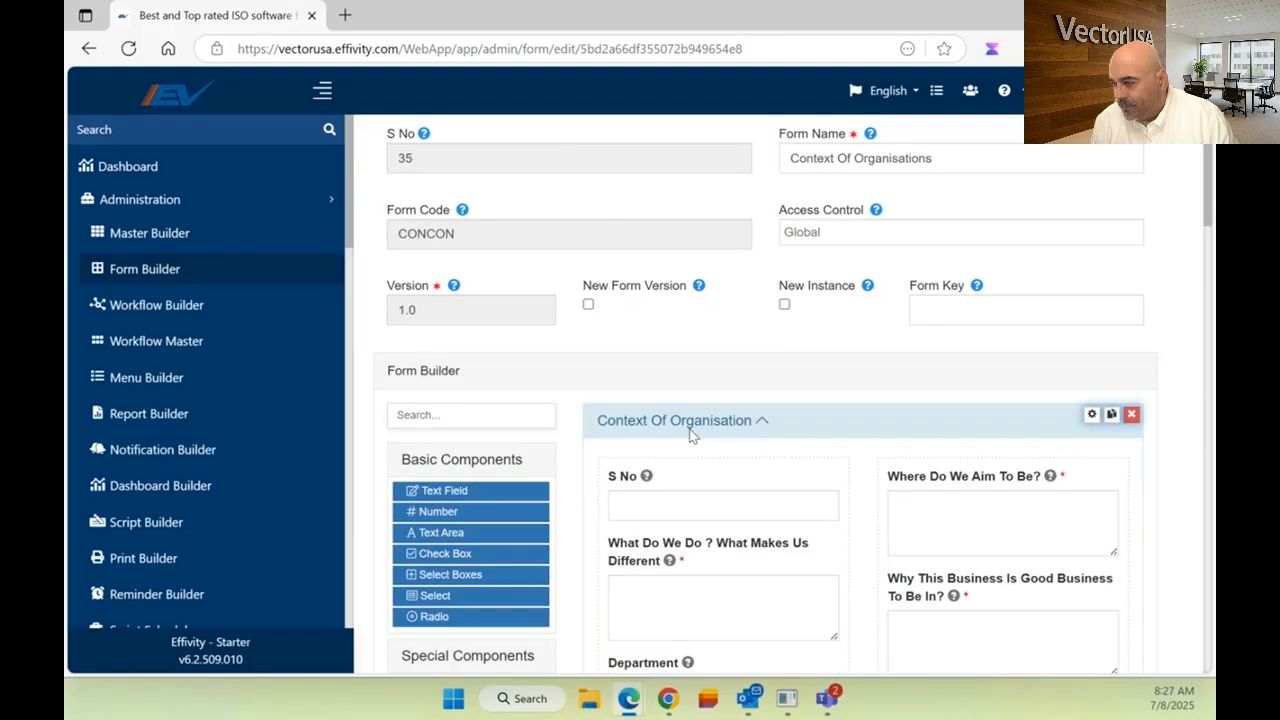
pyautogui.scroll(-1, 707, 386)
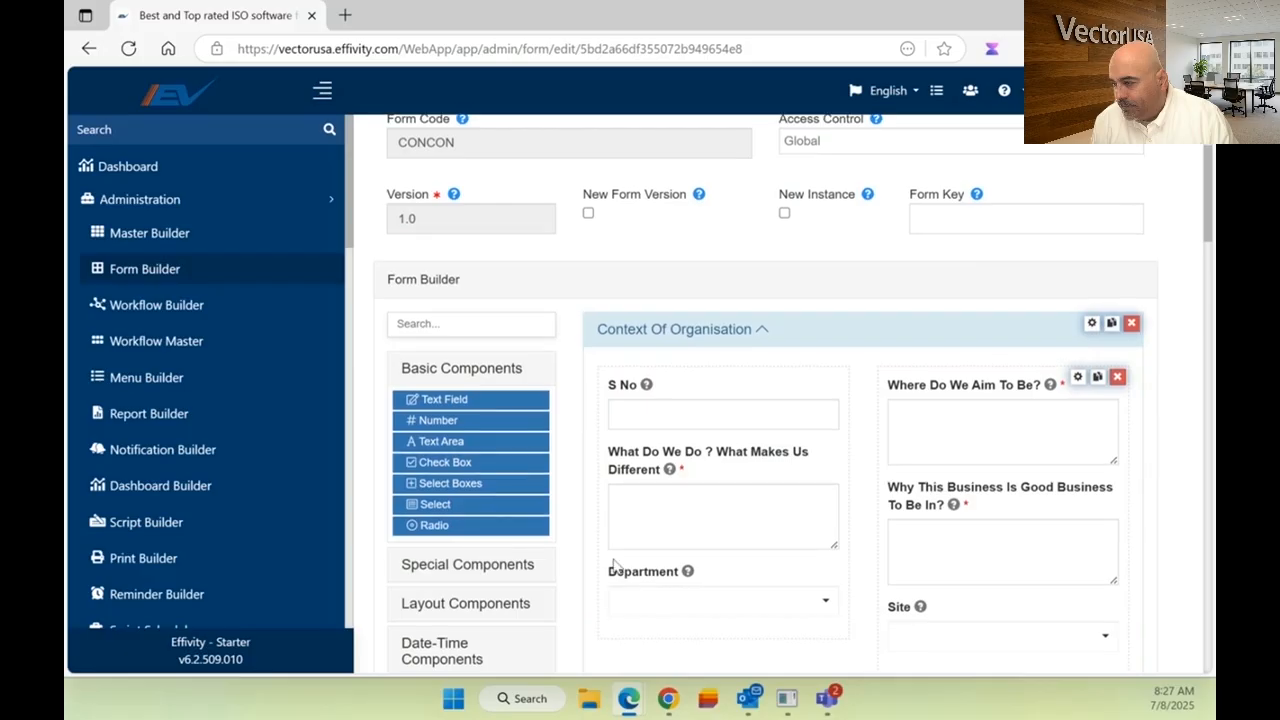
pyautogui.scroll(-1, 615, 568)
pyautogui.moveTo(464, 310); pyautogui.dragTo(668, 614)
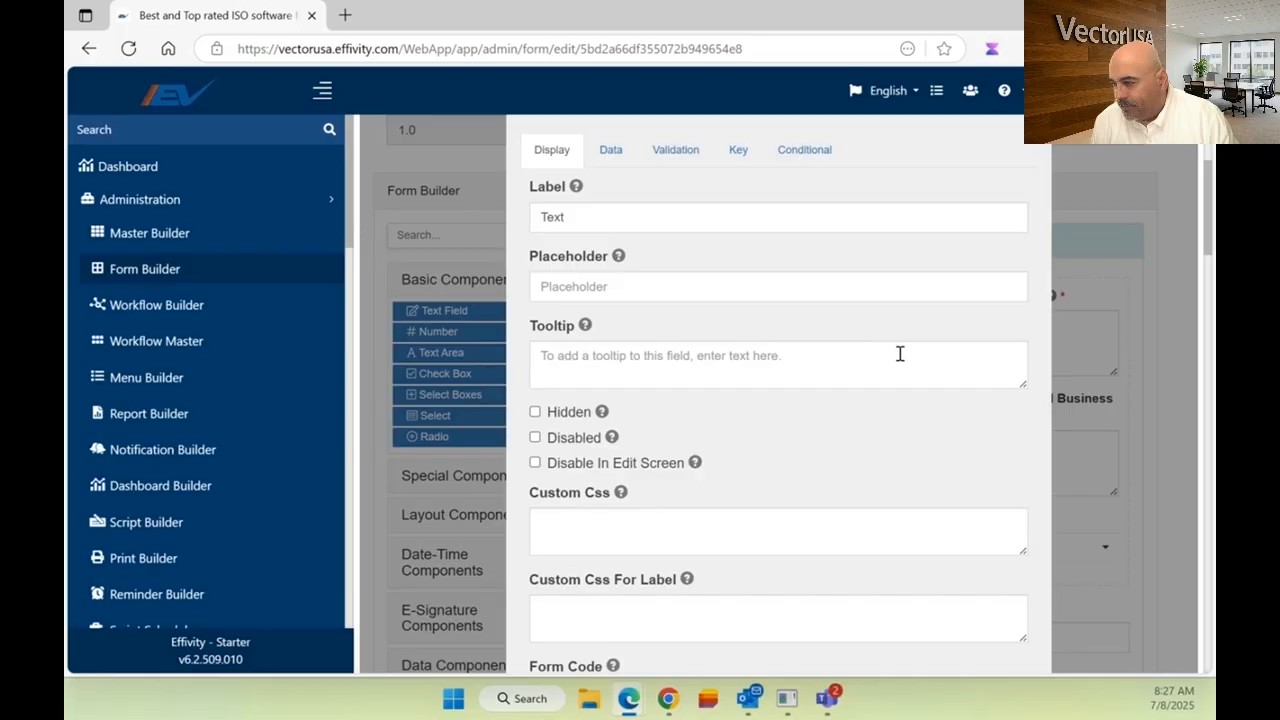
pyautogui.scroll(-4, 907, 500)
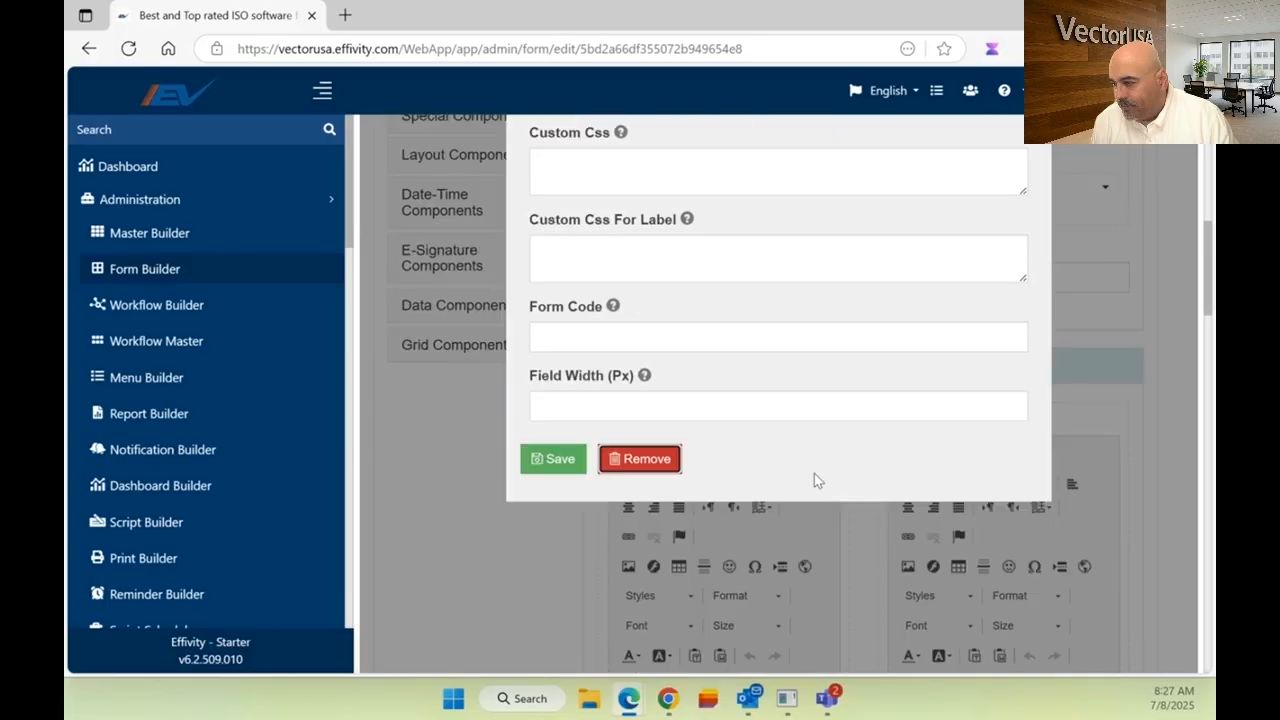
pyautogui.click(655, 462)
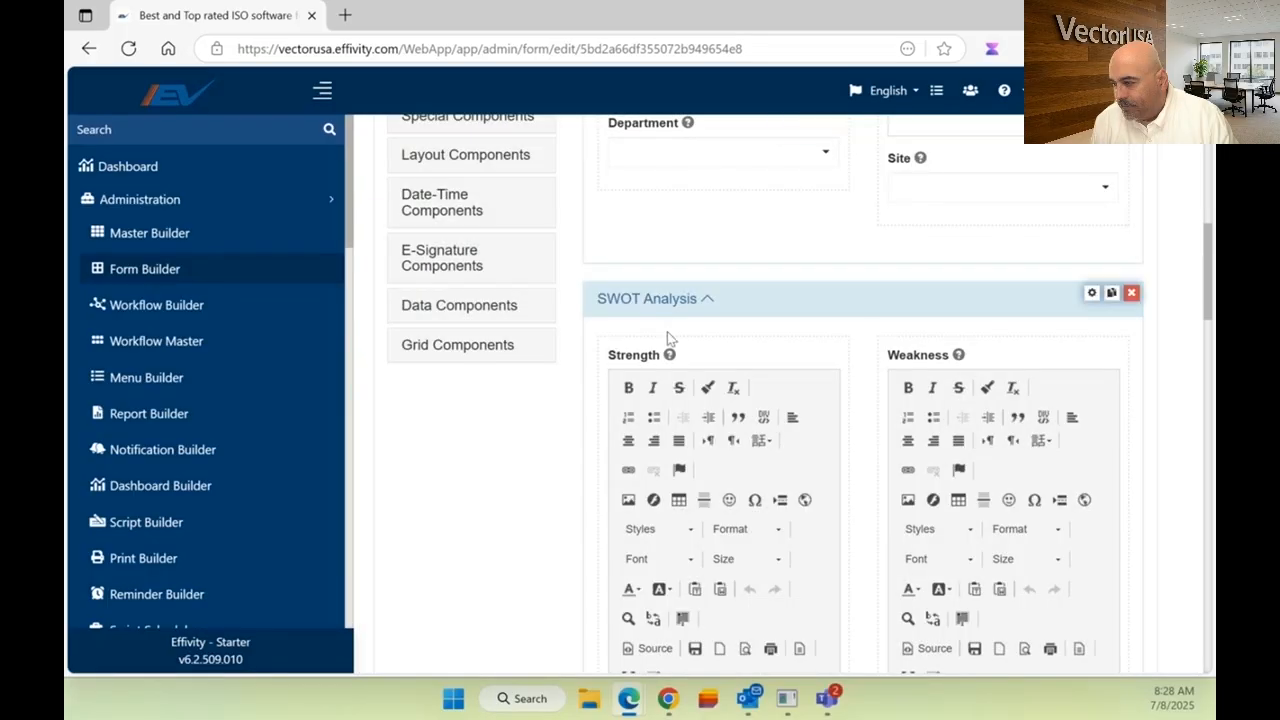
# - Add a text field below Department in the Context Of Organisation panel, label it Test and save the component
pyautogui.scroll(2, 666, 332)
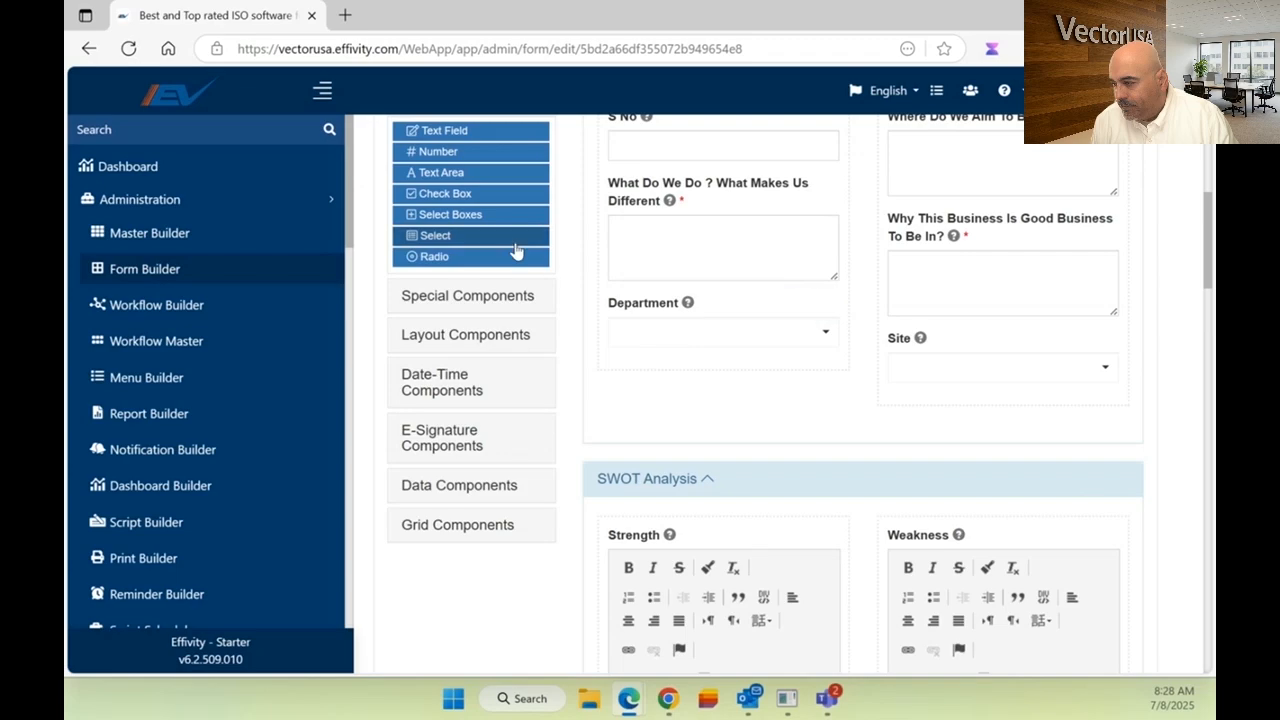
pyautogui.scroll(1, 515, 250)
pyautogui.moveTo(444, 219); pyautogui.dragTo(694, 470)
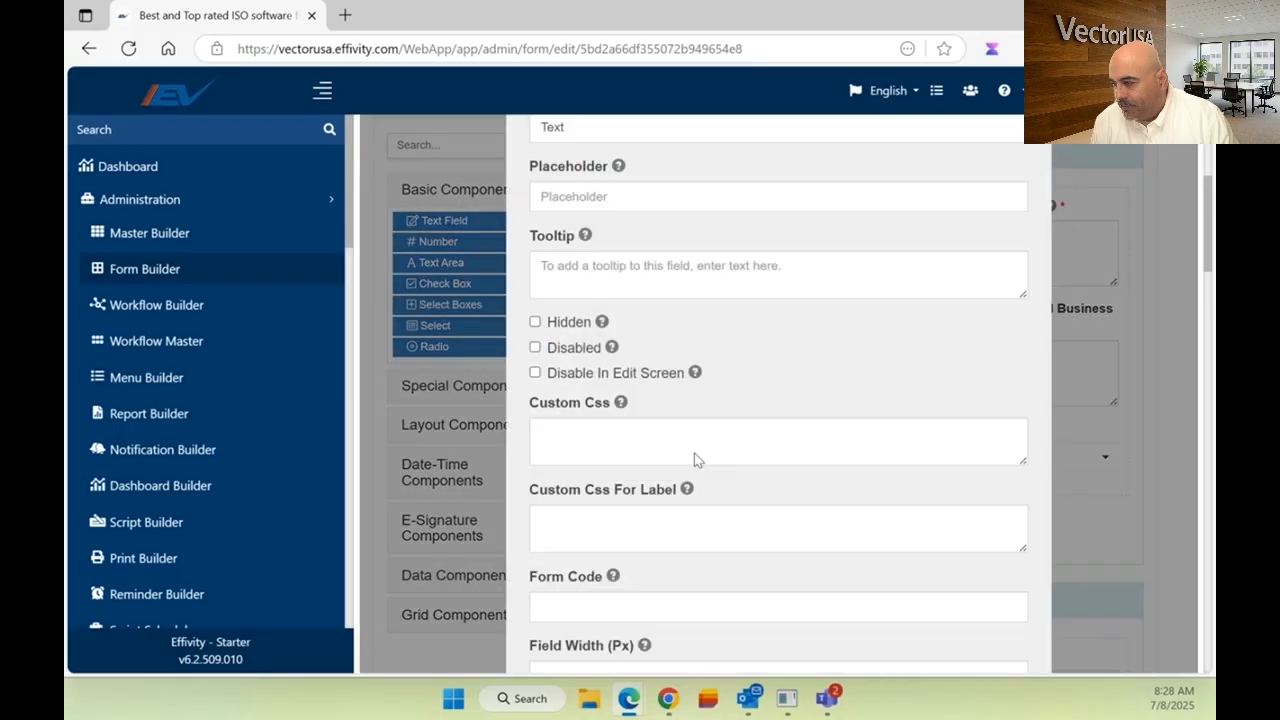
pyautogui.scroll(-3, 695, 453)
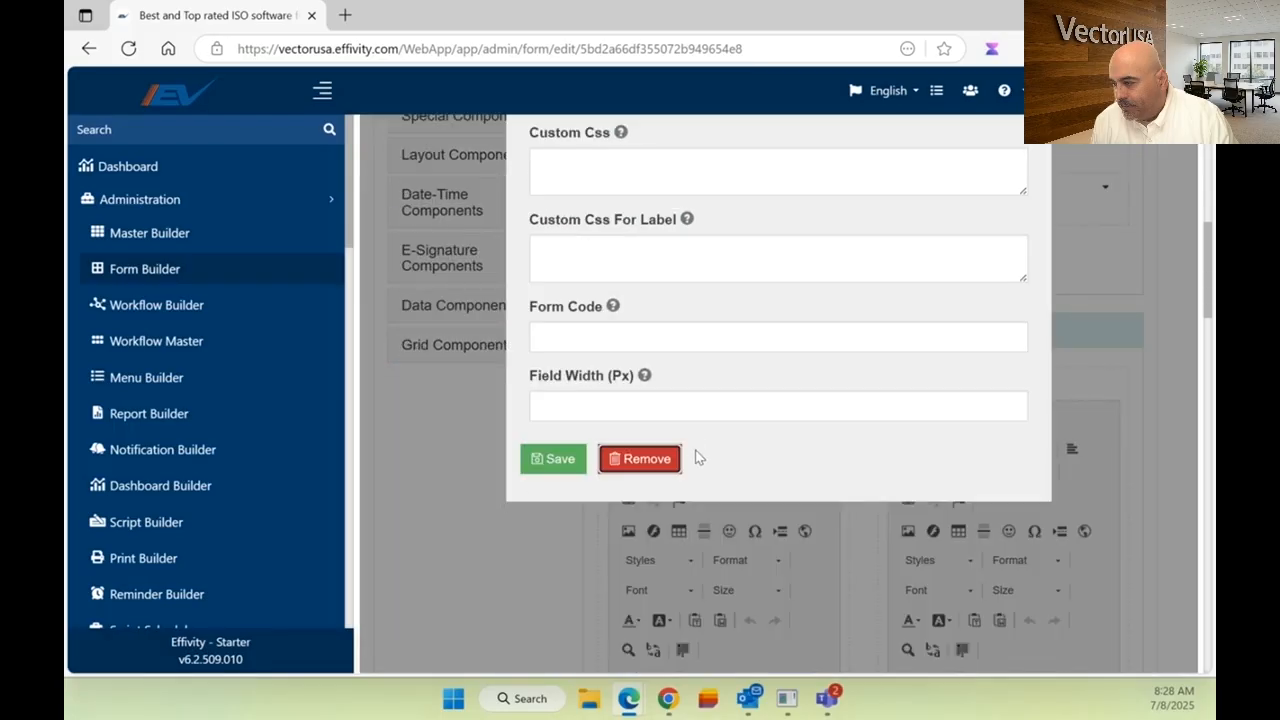
pyautogui.scroll(5, 710, 446)
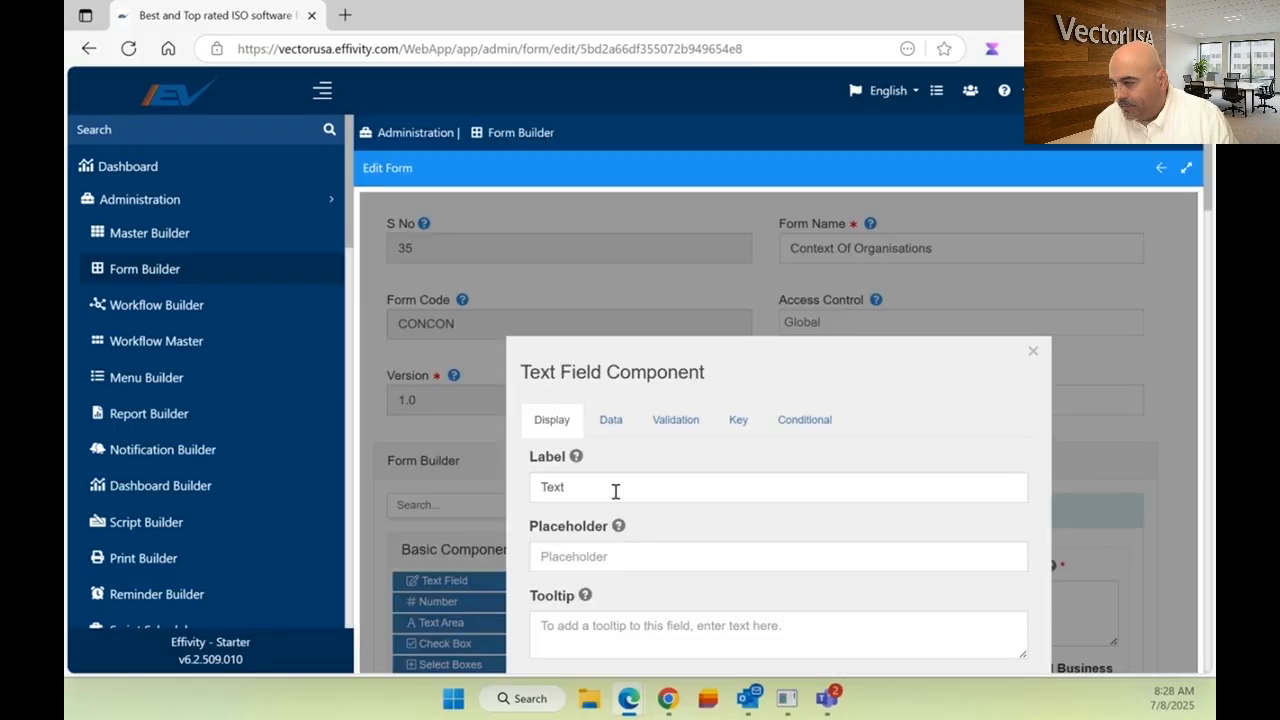
pyautogui.moveTo(614, 490); pyautogui.dragTo(505, 494)
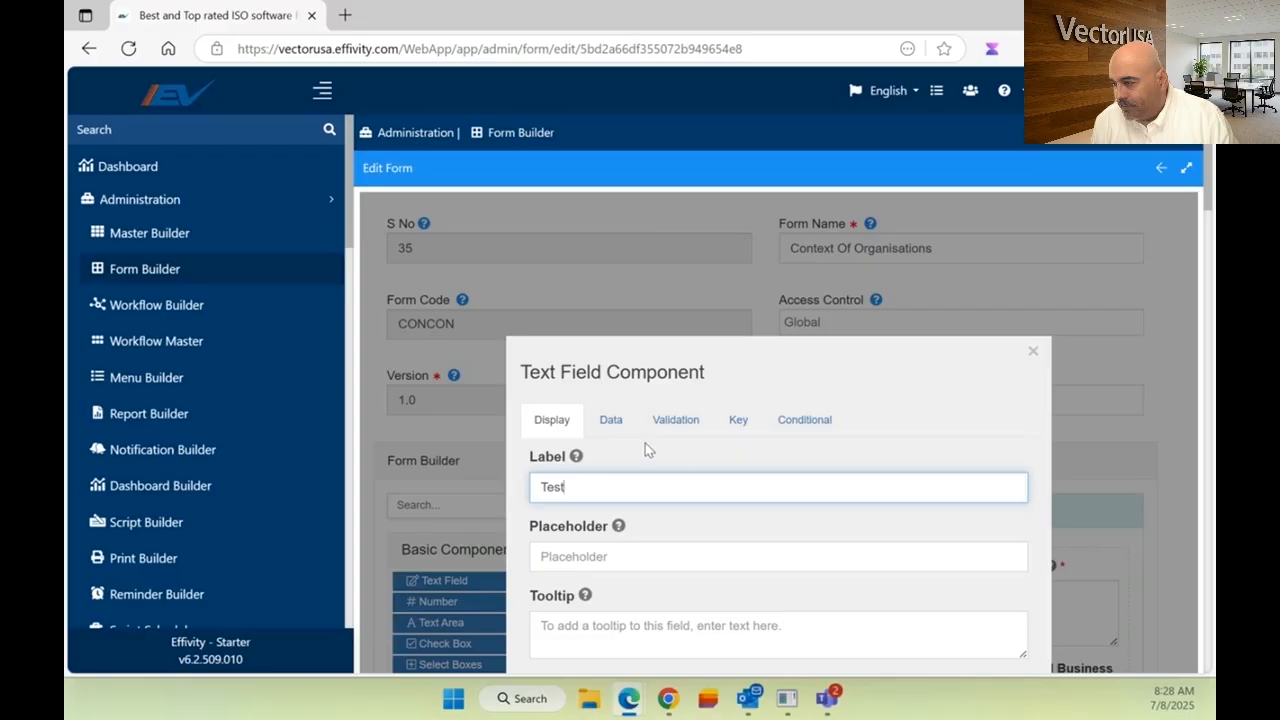
pyautogui.scroll(-10, 645, 443)
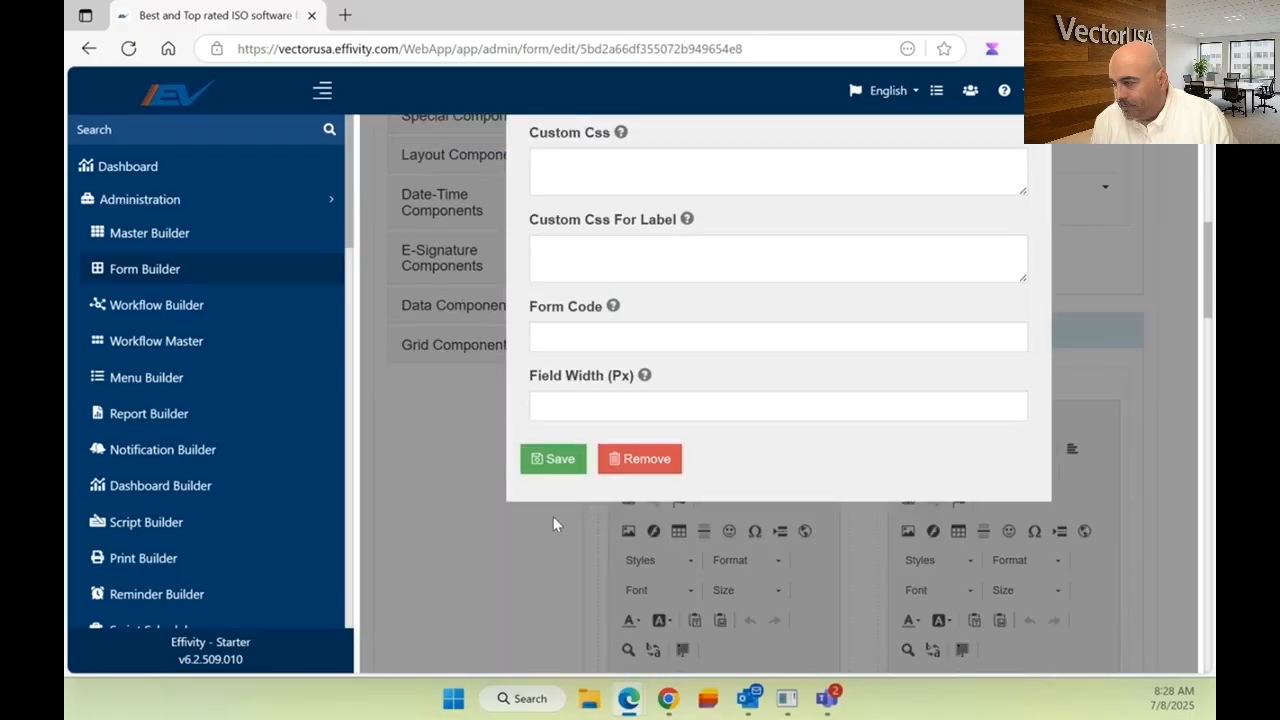
pyautogui.click(555, 458)
# - Review the form layout down to its end and save the edited Context Of Organisations form
pyautogui.scroll(2, 489, 489)
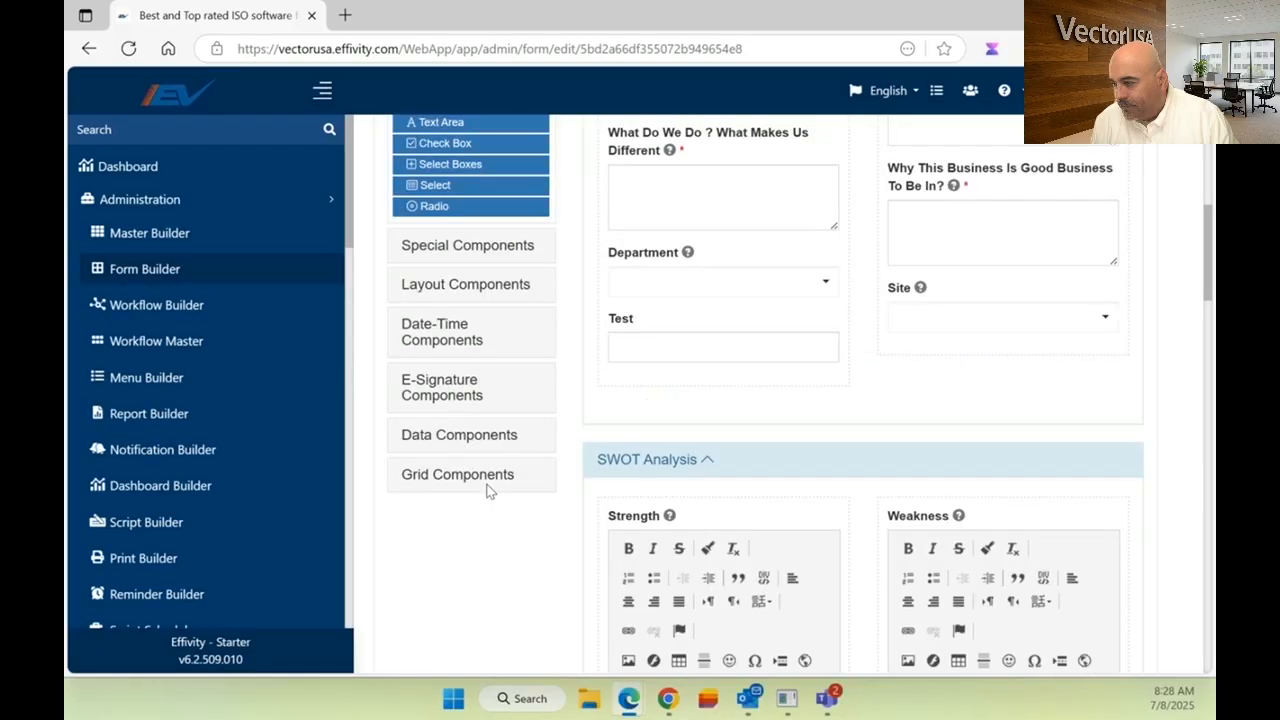
pyautogui.scroll(1, 489, 489)
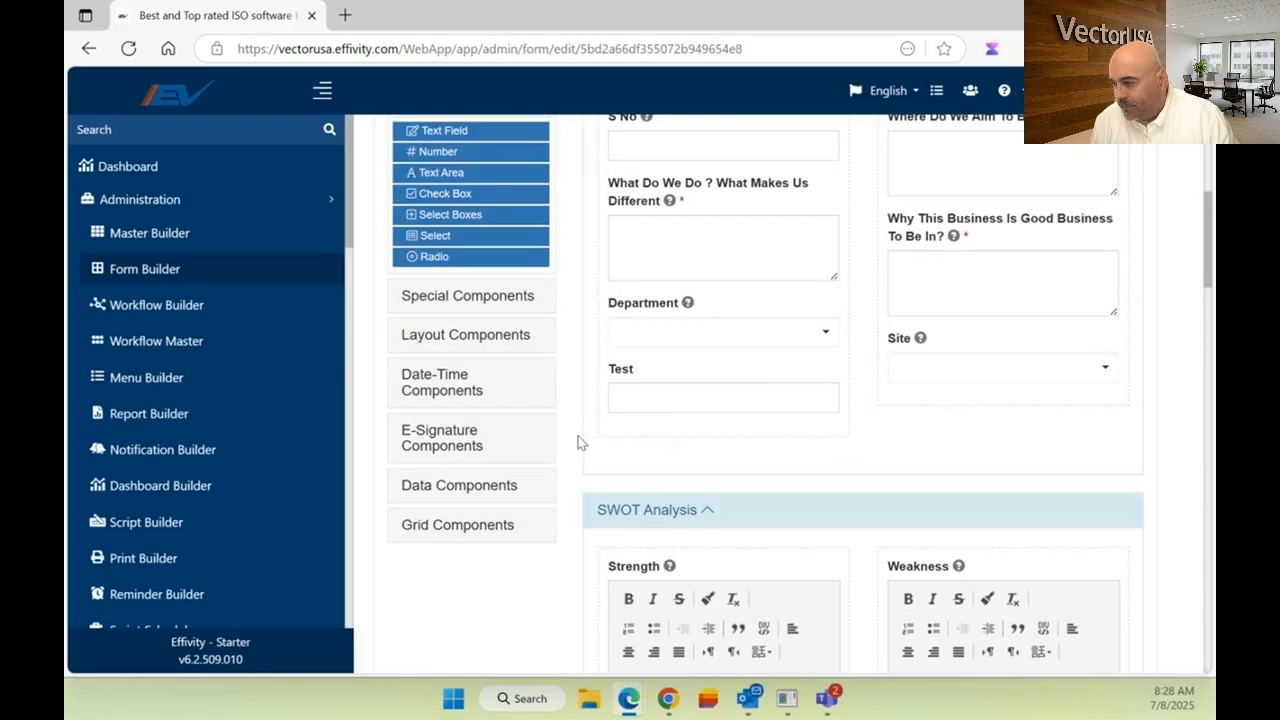
pyautogui.scroll(-2, 174, 335)
pyautogui.scroll(-1, 174, 335)
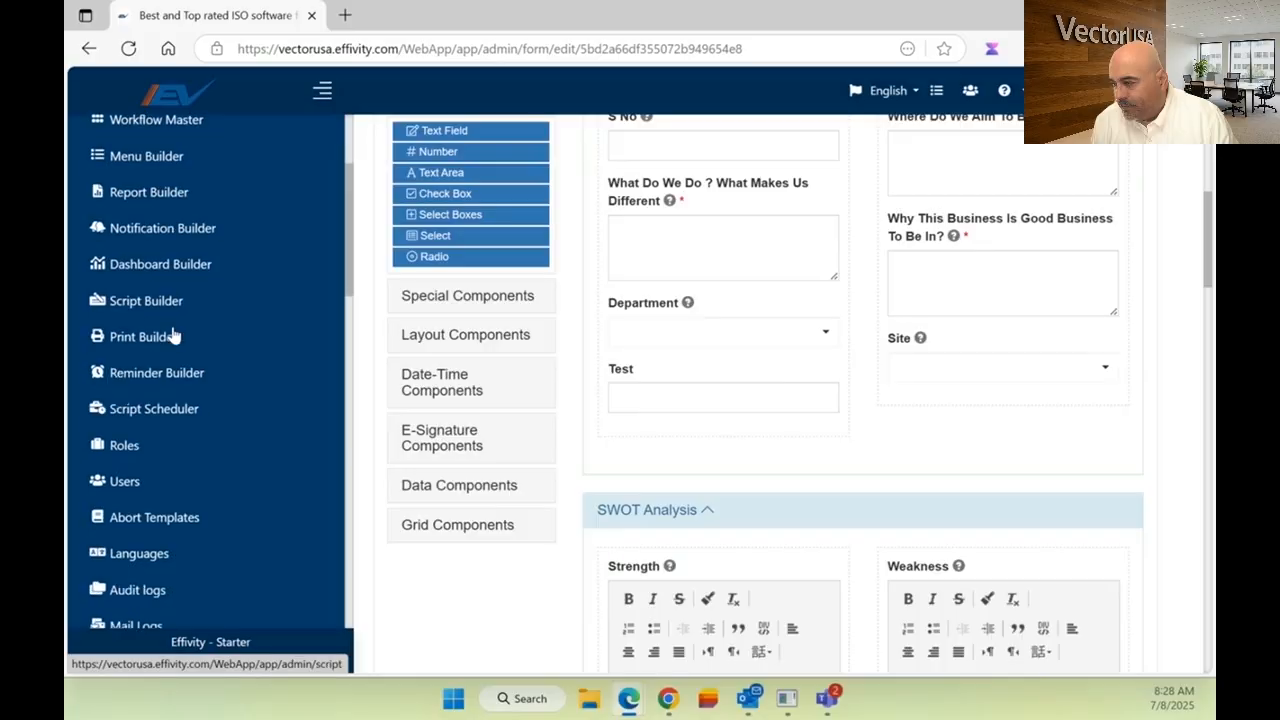
pyautogui.scroll(-10, 576, 494)
pyautogui.scroll(-10, 576, 494)
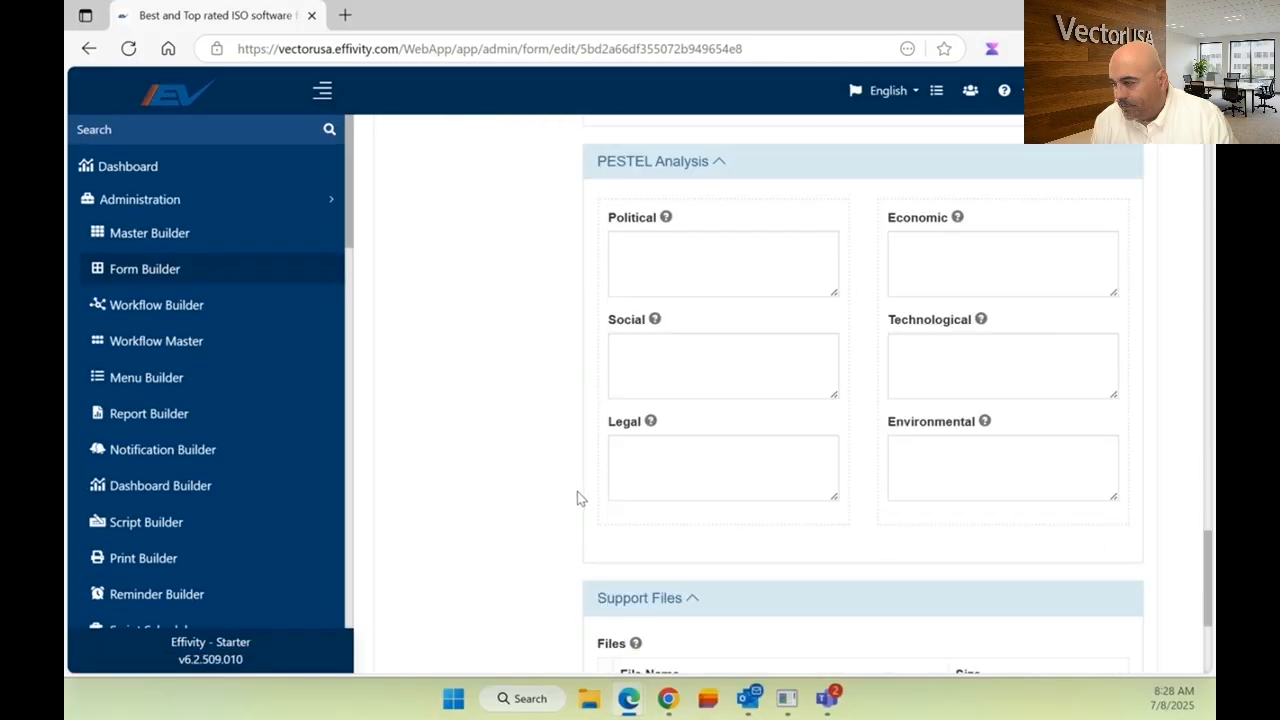
pyautogui.click(403, 612)
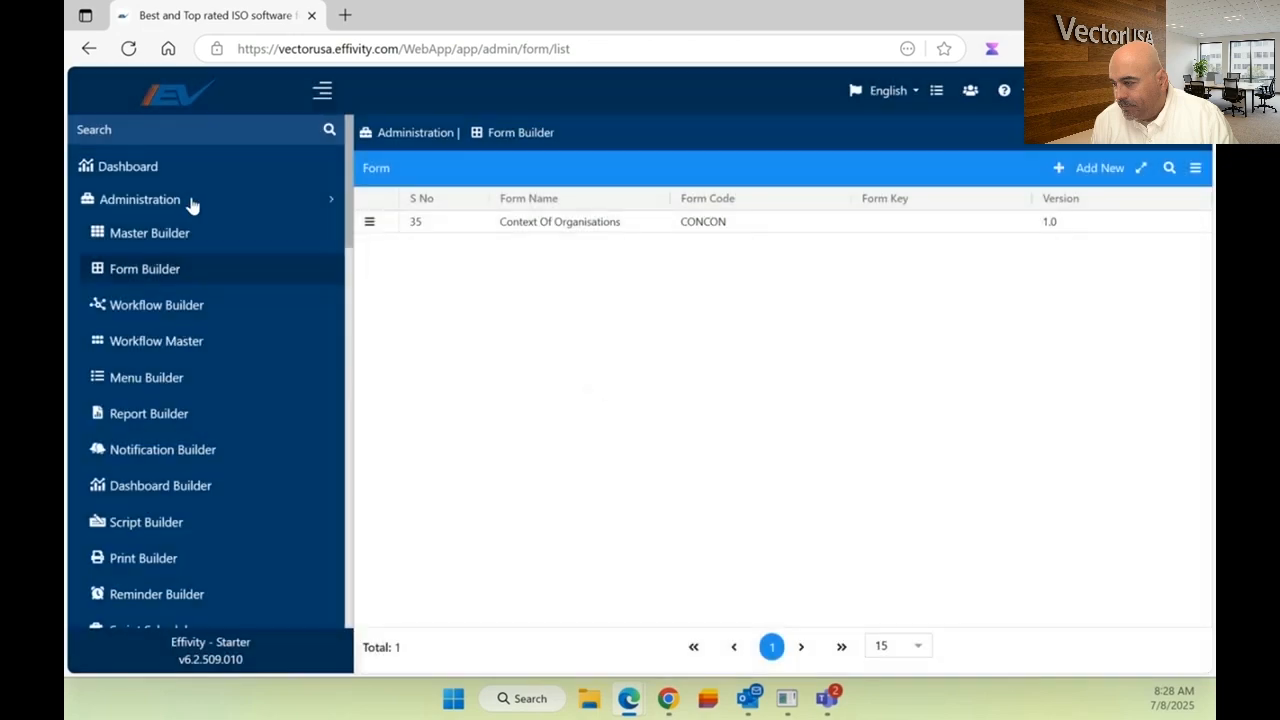
# - Go to Context Of Organisations under IMS > QMS and start a new record to check the edited form
pyautogui.click(330, 205)
pyautogui.click(170, 352)
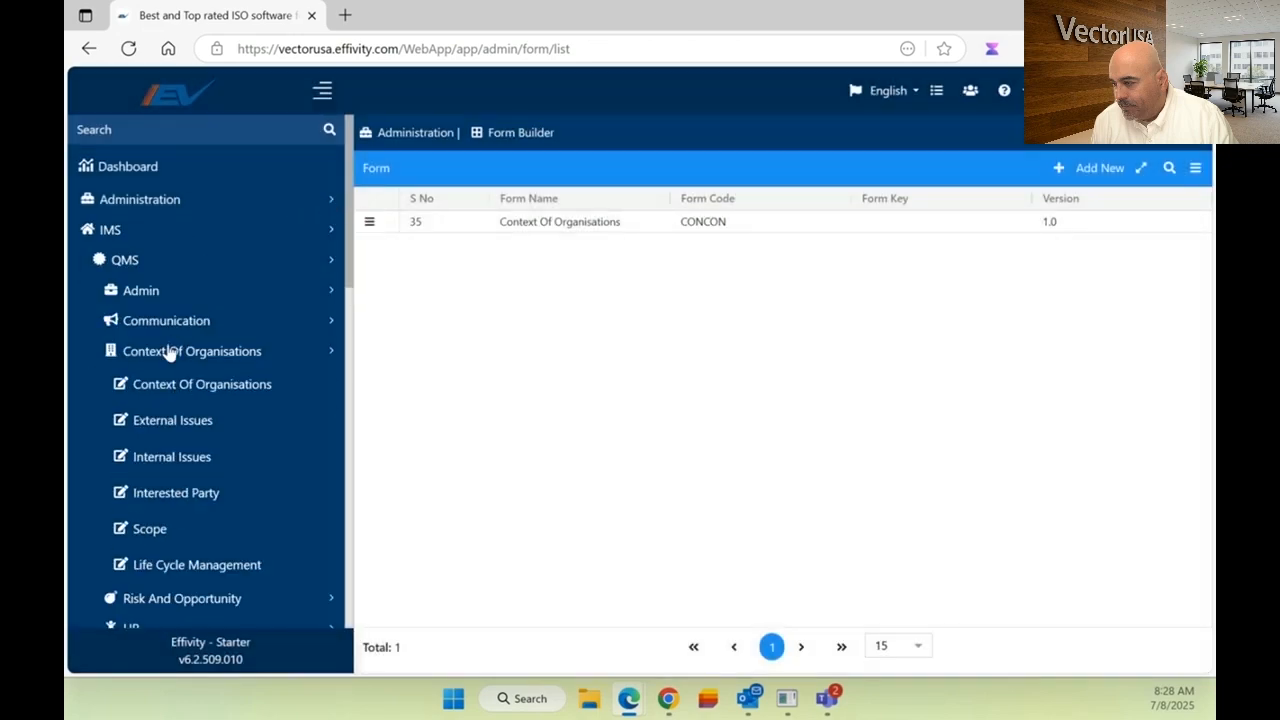
pyautogui.click(183, 390)
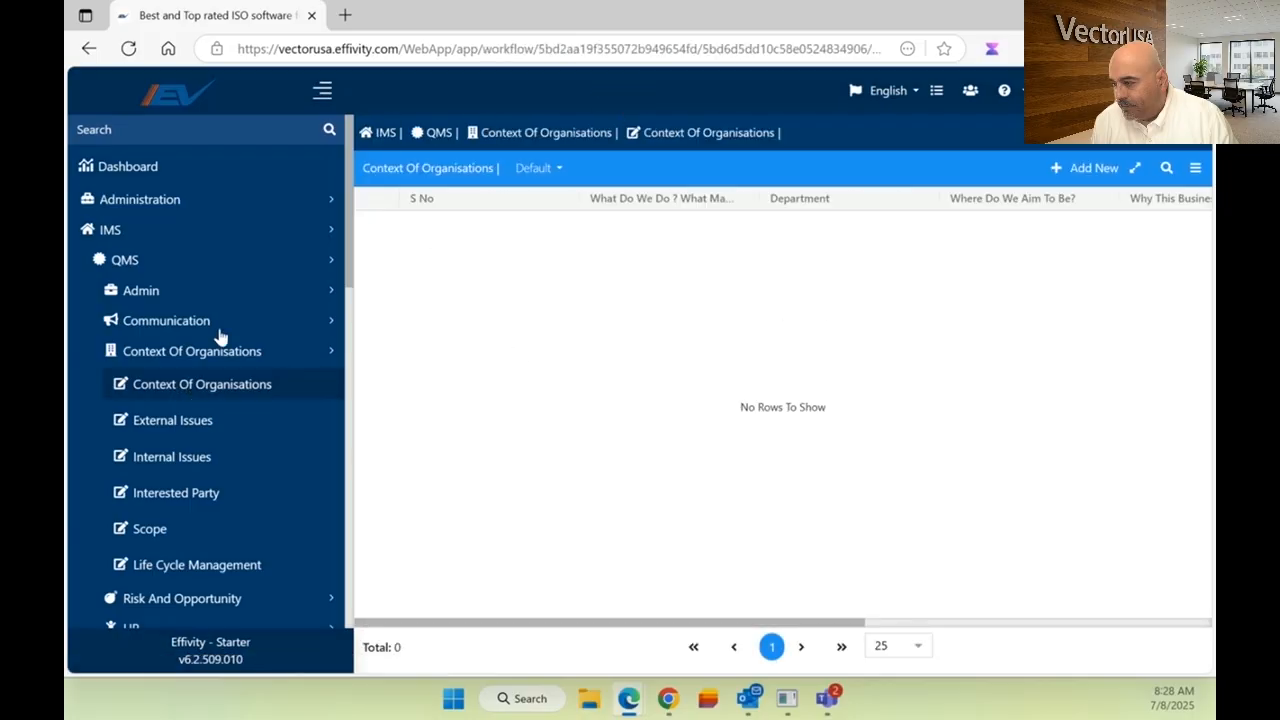
pyautogui.click(143, 291)
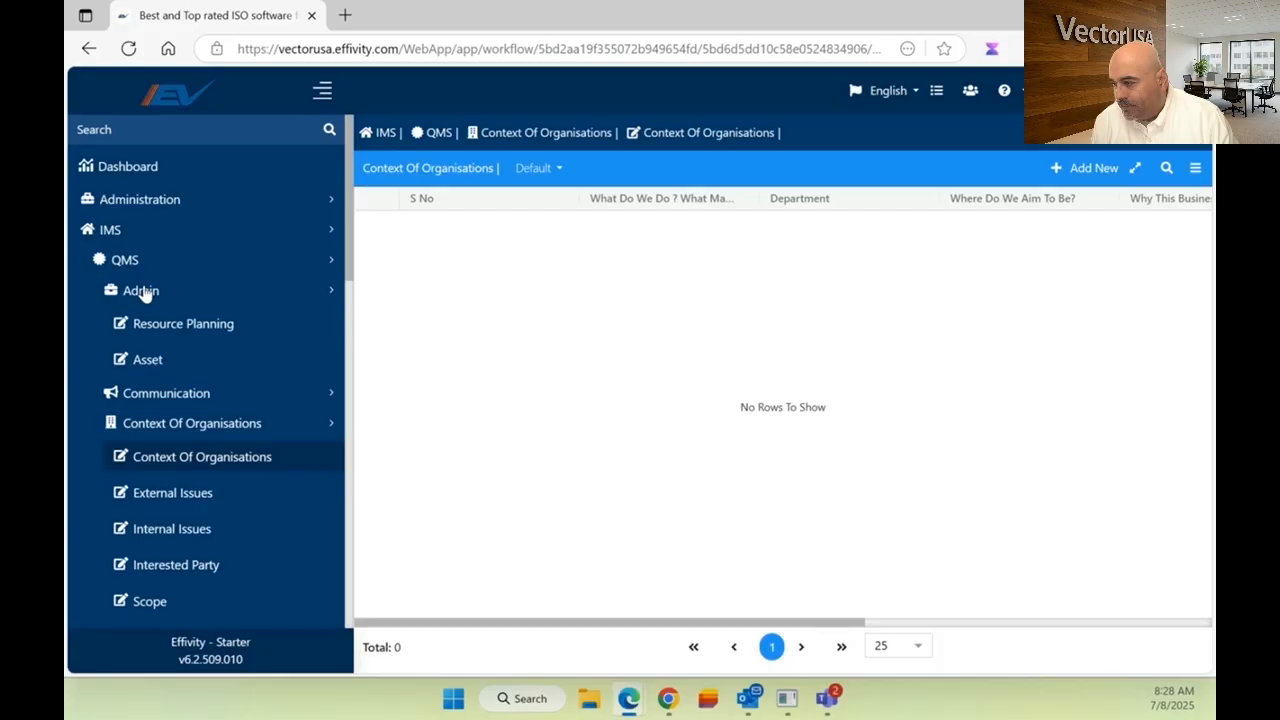
pyautogui.click(334, 298)
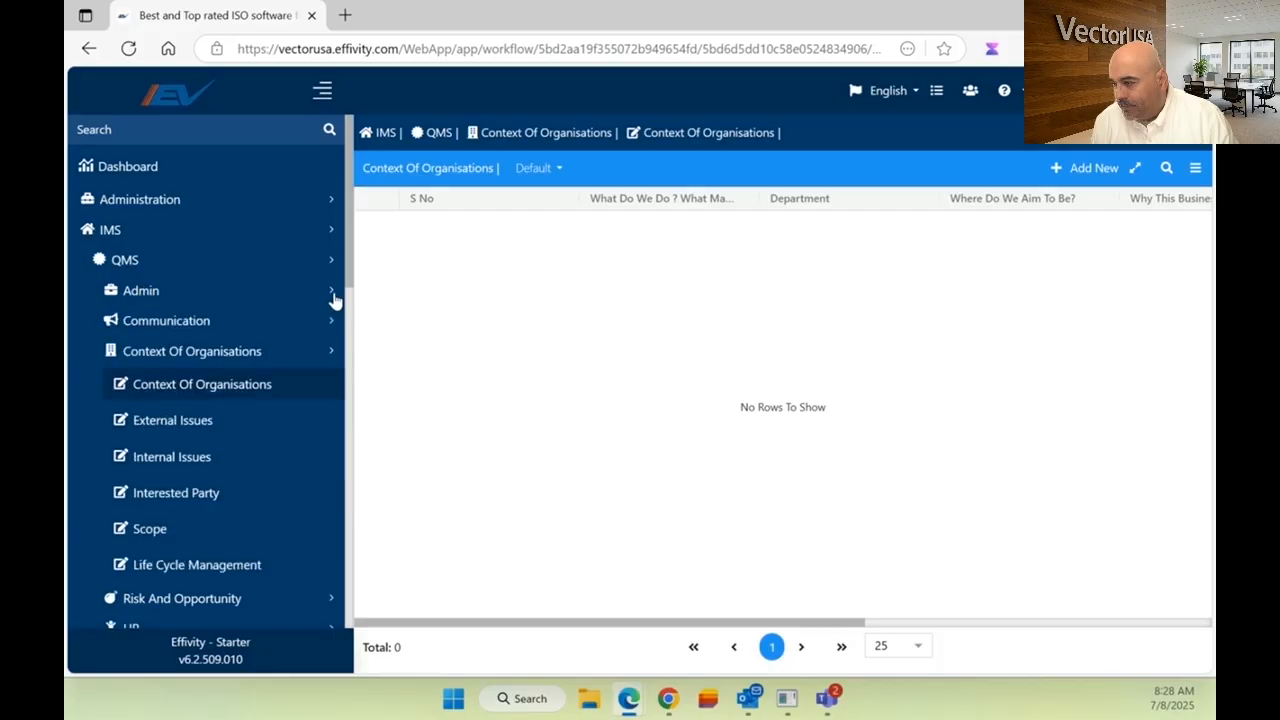
pyautogui.click(334, 298)
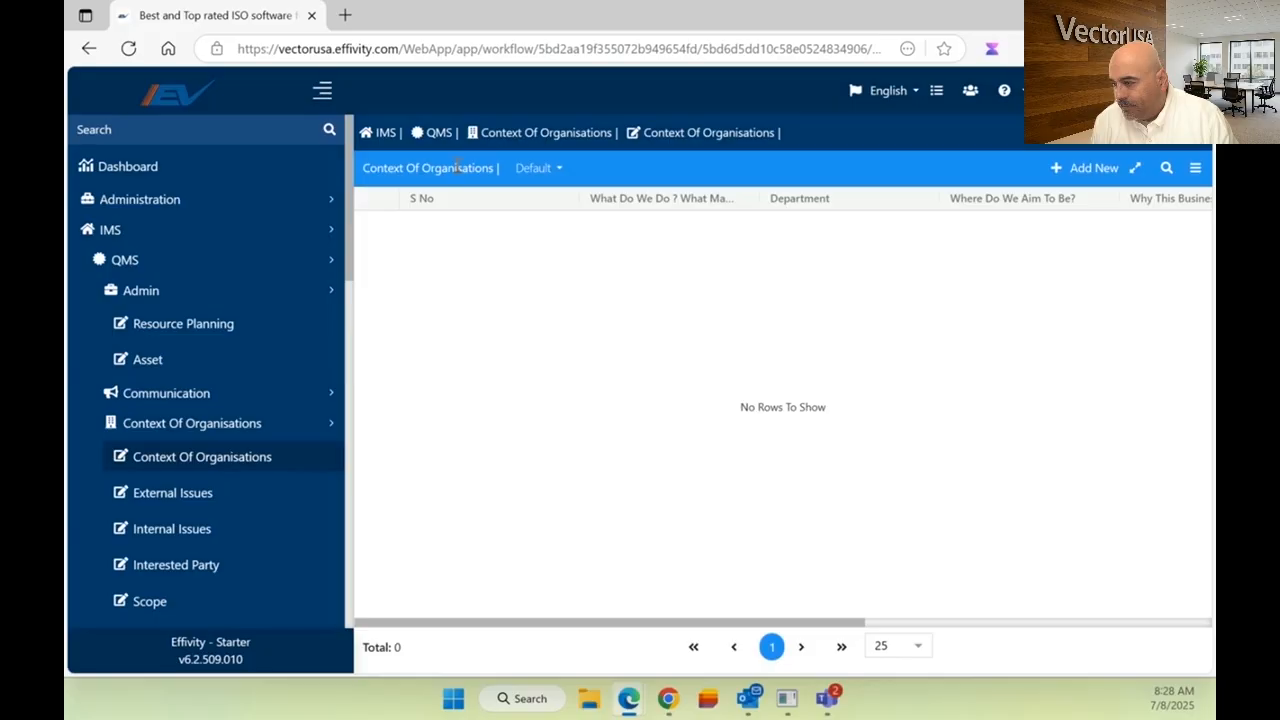
pyautogui.click(1071, 168)
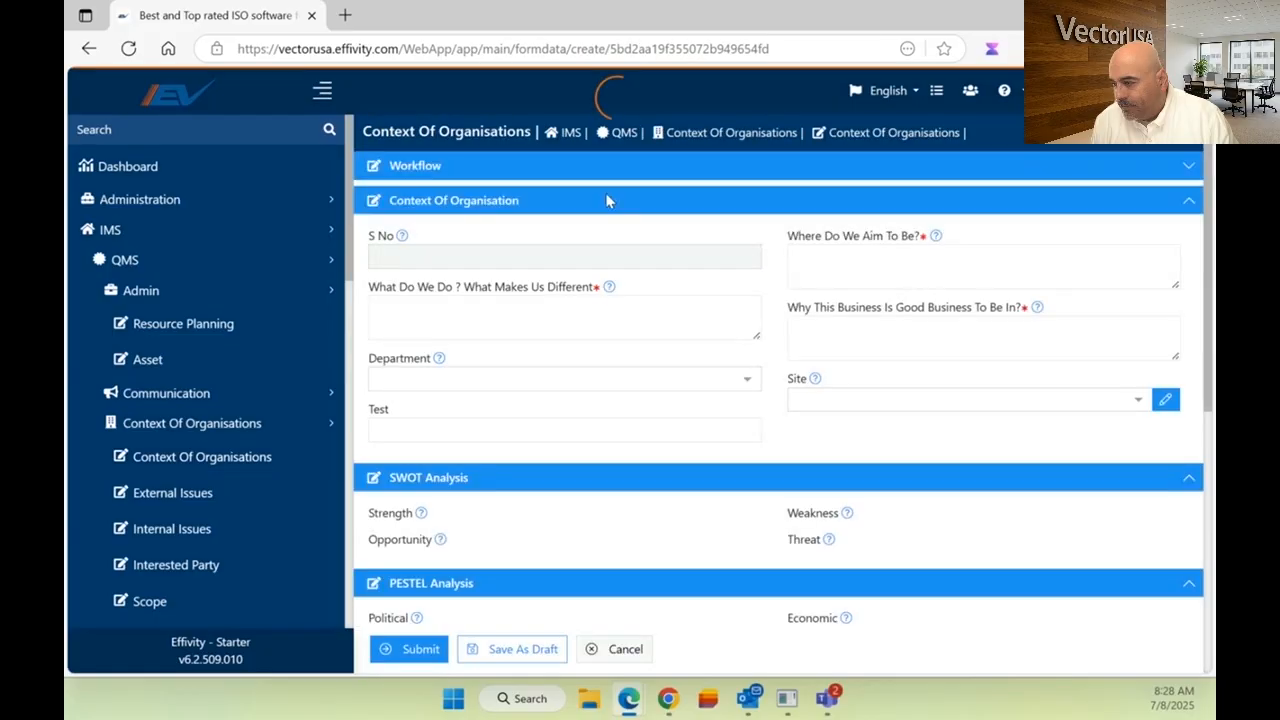
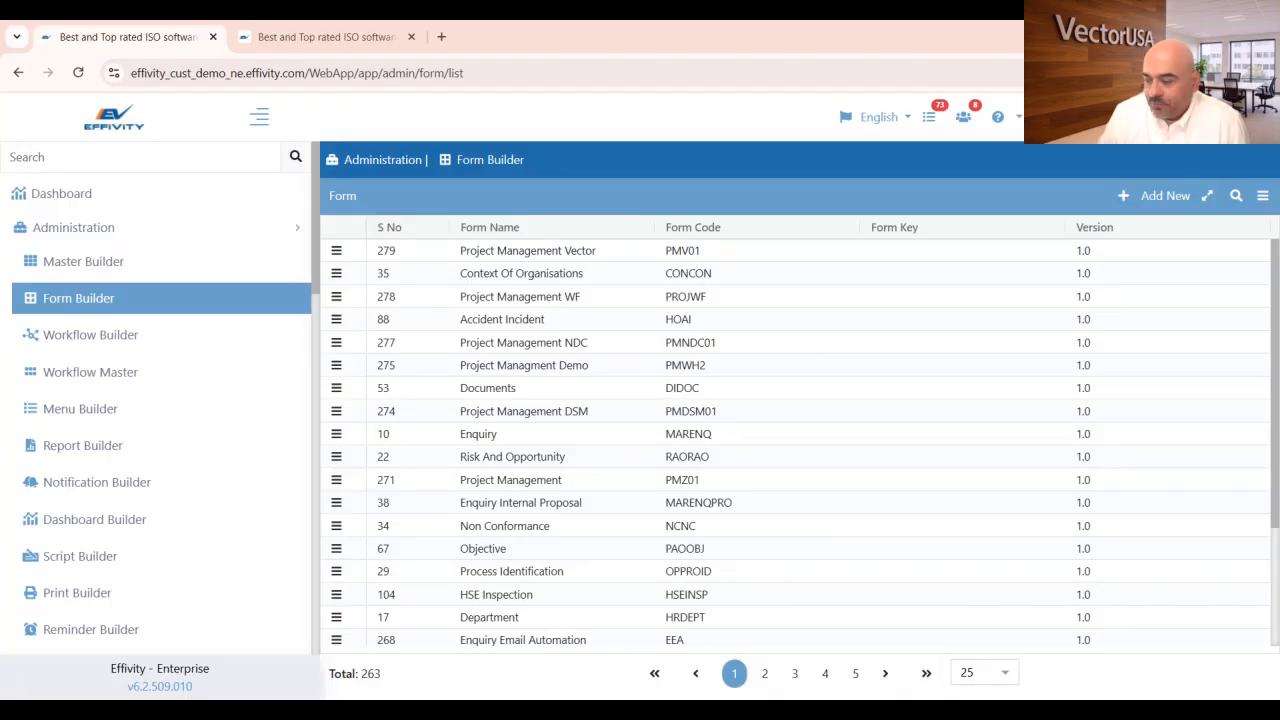
# - In the other browser tab, expand the record's Workflow section, examine the approval diagram and collapse the section again
pyautogui.click(320, 34)
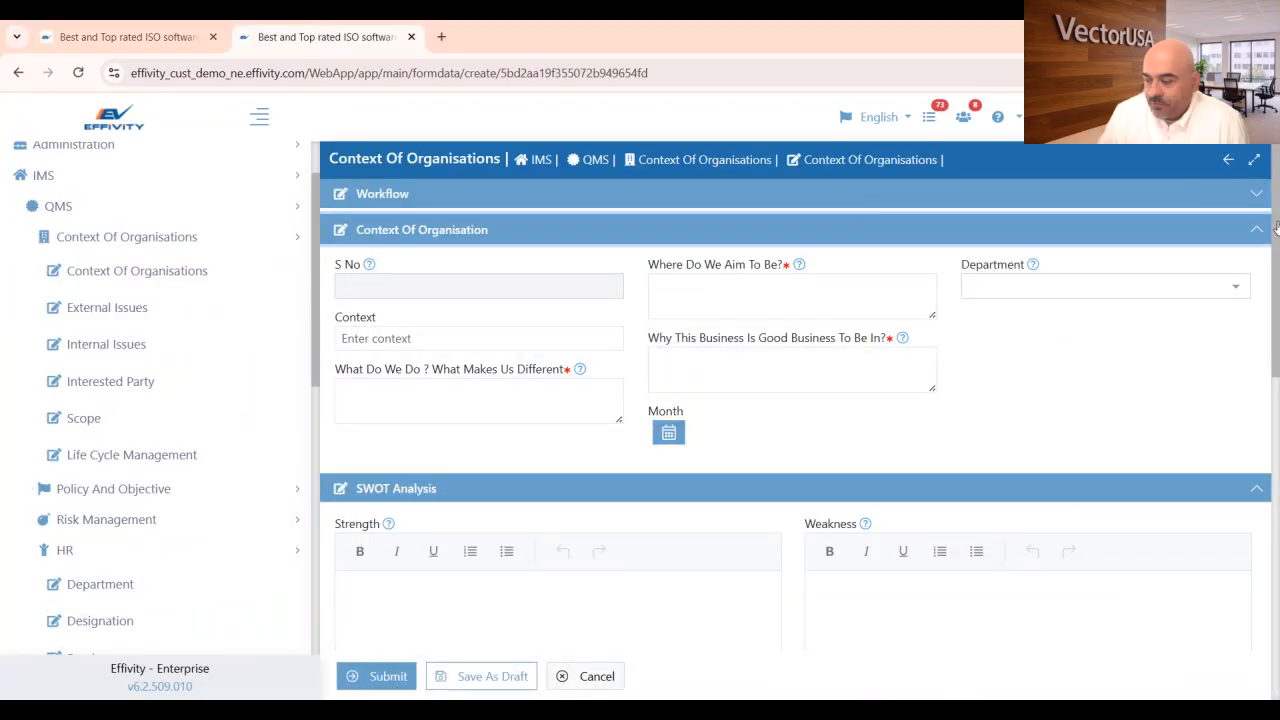
pyautogui.click(1258, 194)
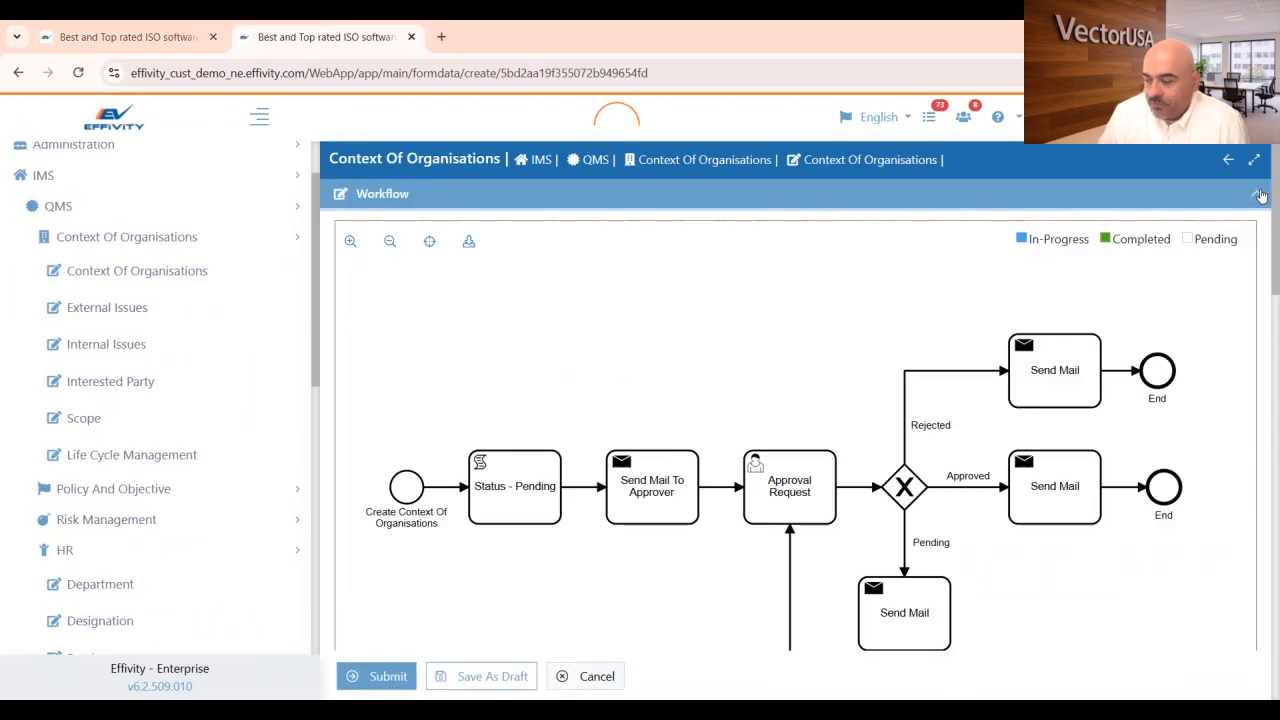
pyautogui.click(1259, 195)
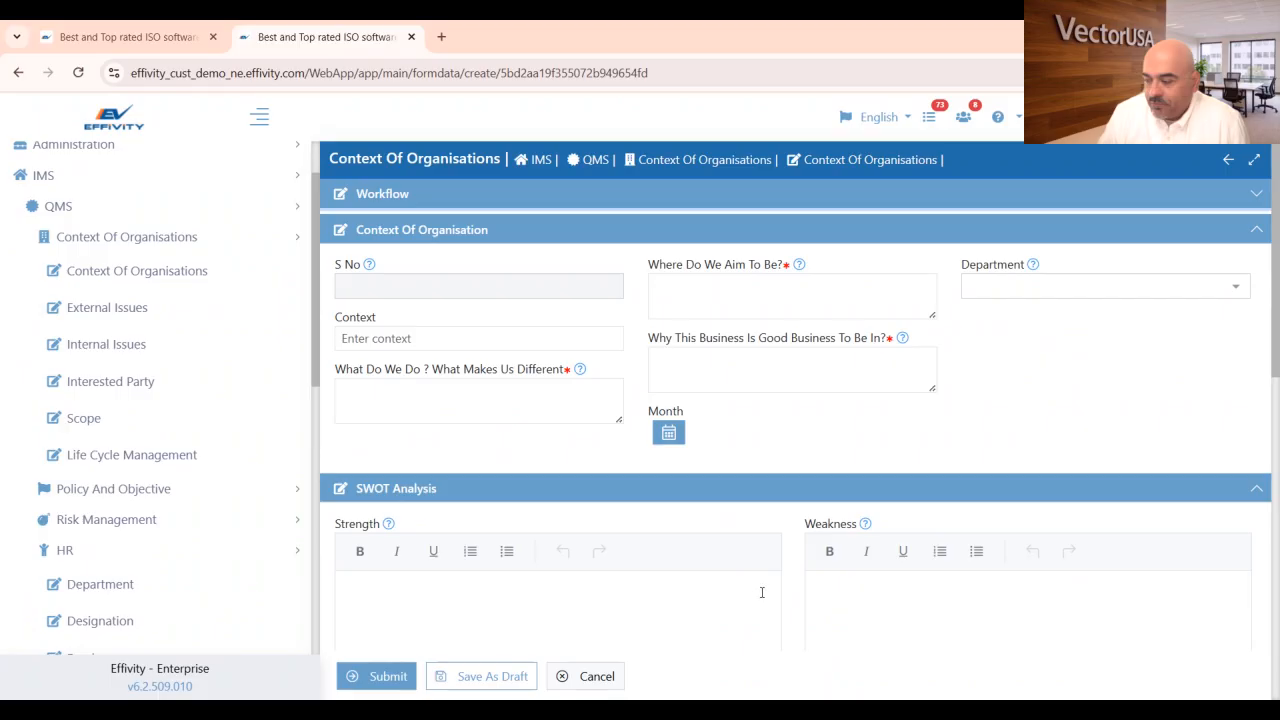
# - Return to the first browser tab and start a new workflow in the Workflow Builder
pyautogui.click(43, 40)
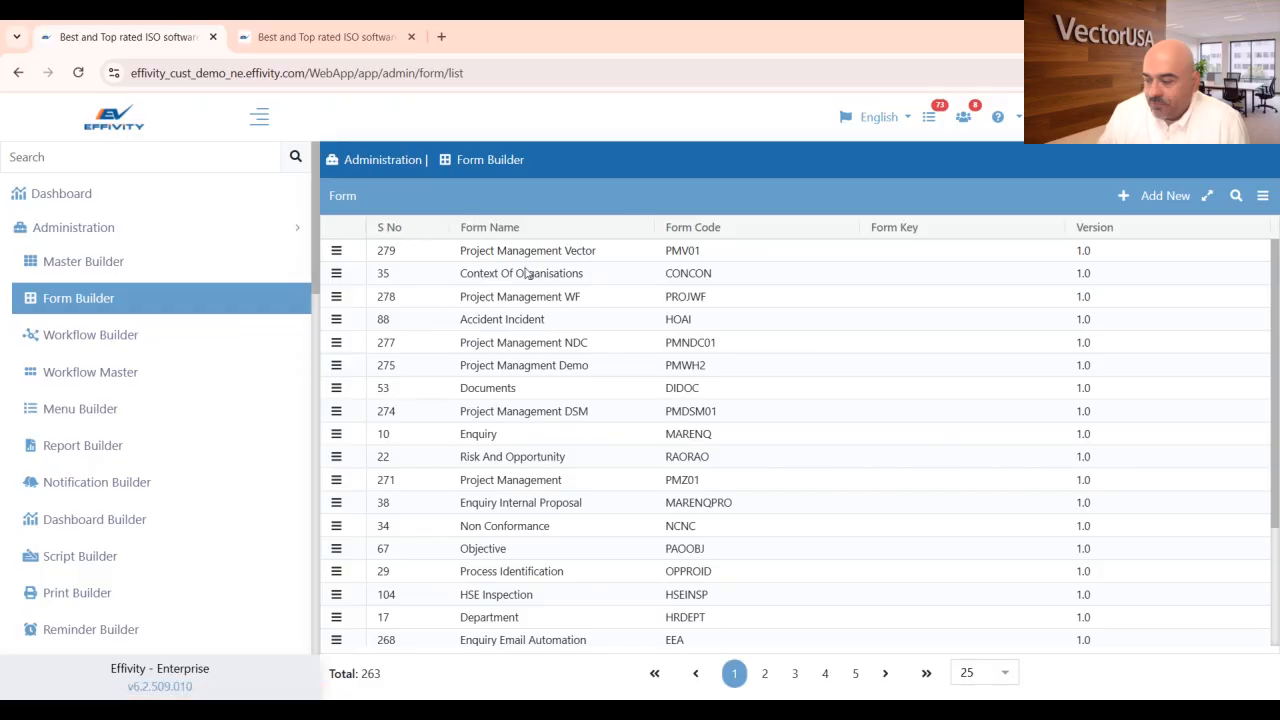
pyautogui.click(117, 346)
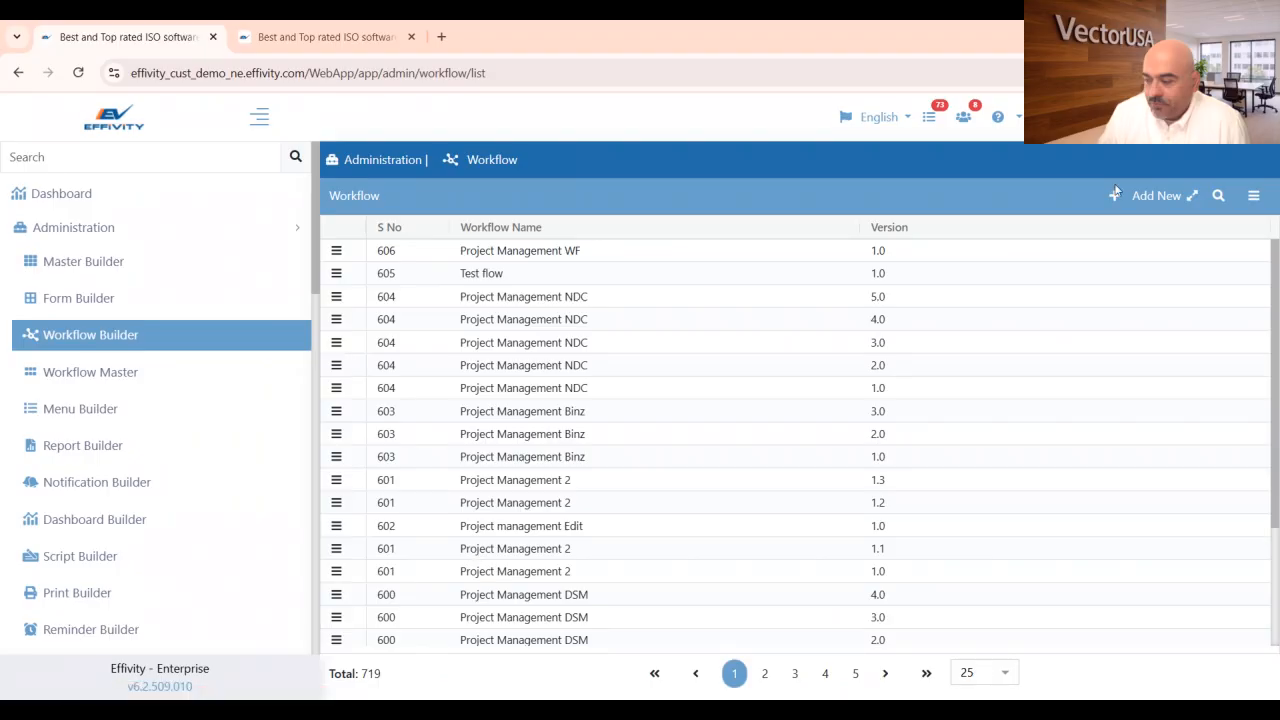
pyautogui.click(1155, 196)
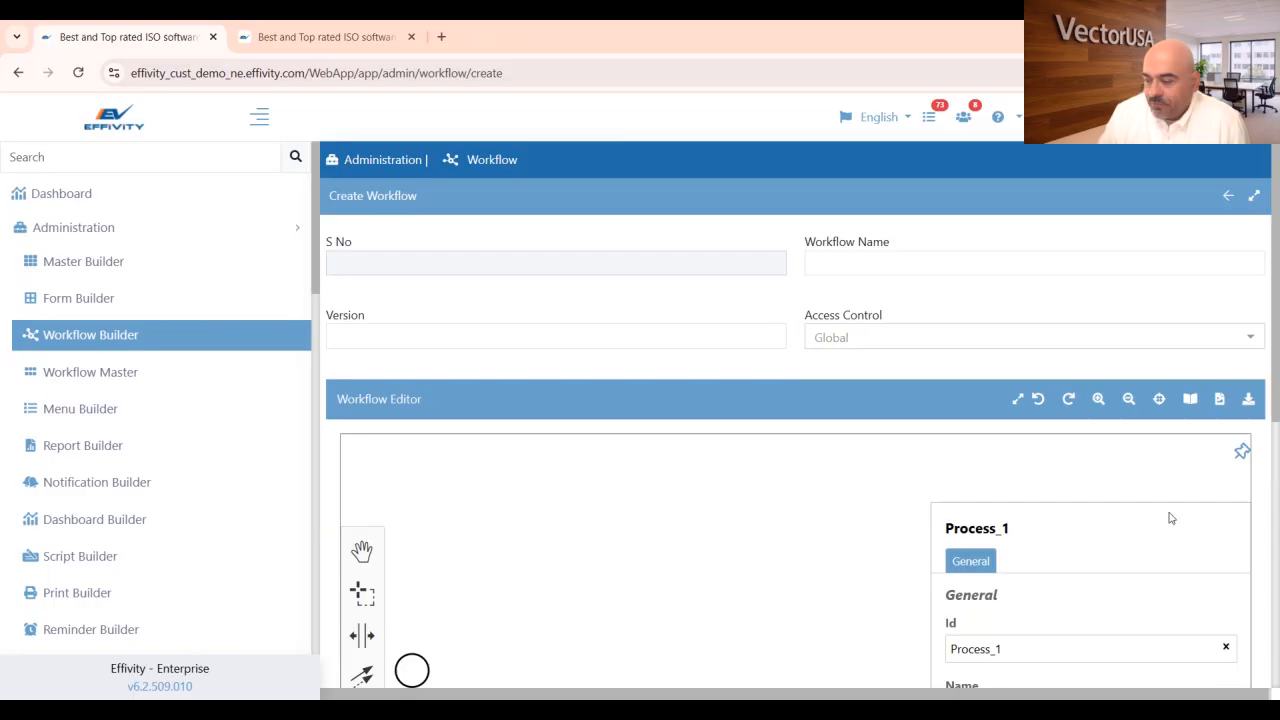
# - Name the new workflow Project Management Vector and set its version to 1.0
pyautogui.click(884, 264)
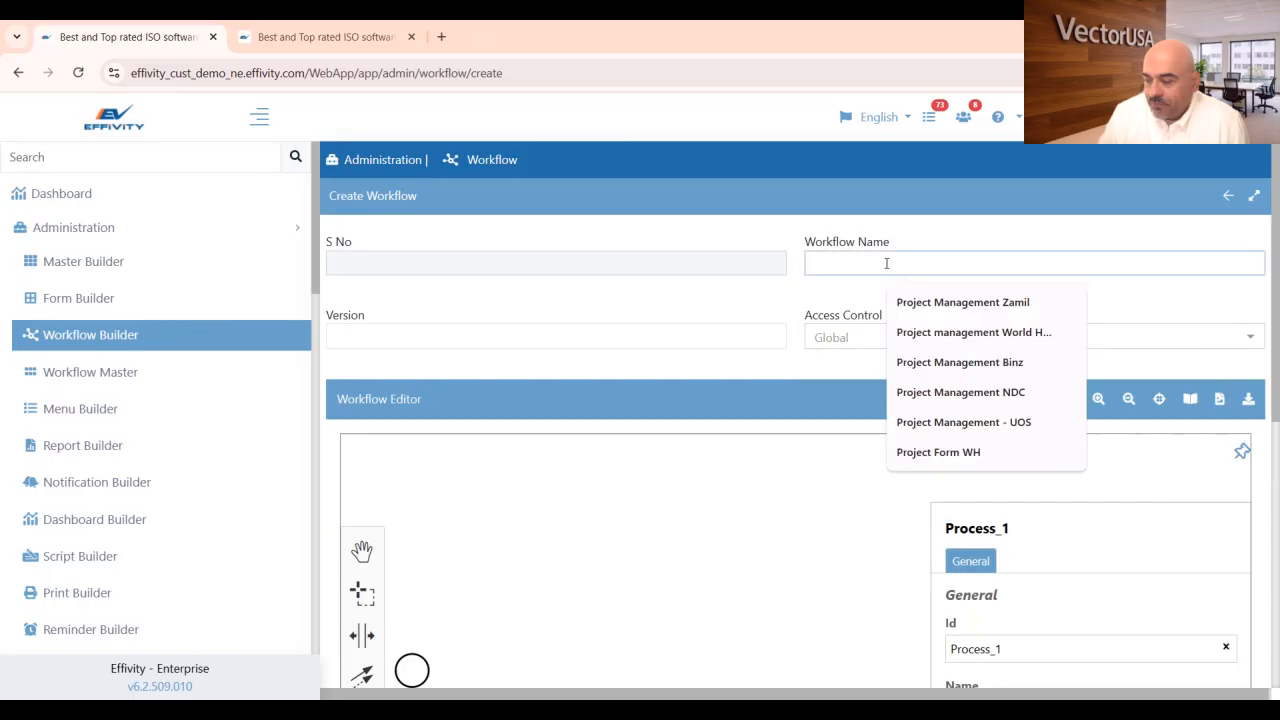
pyautogui.write('Project ')
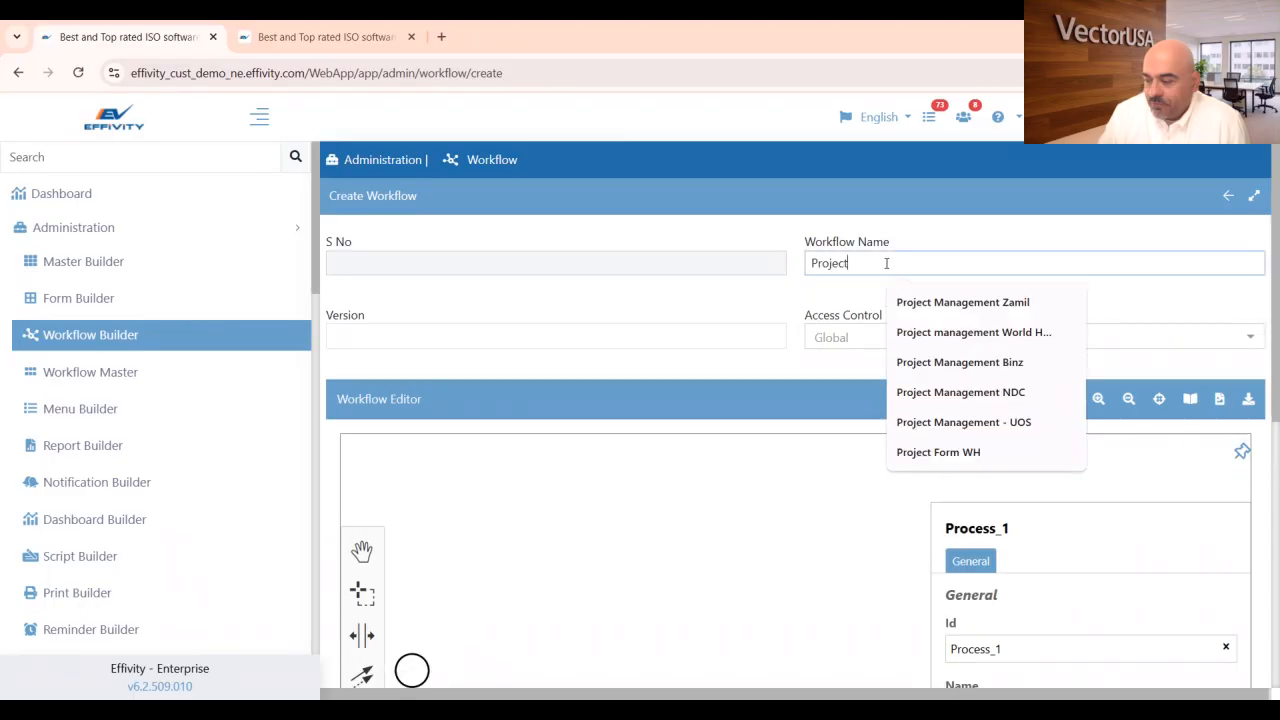
pyautogui.write('Manageme')
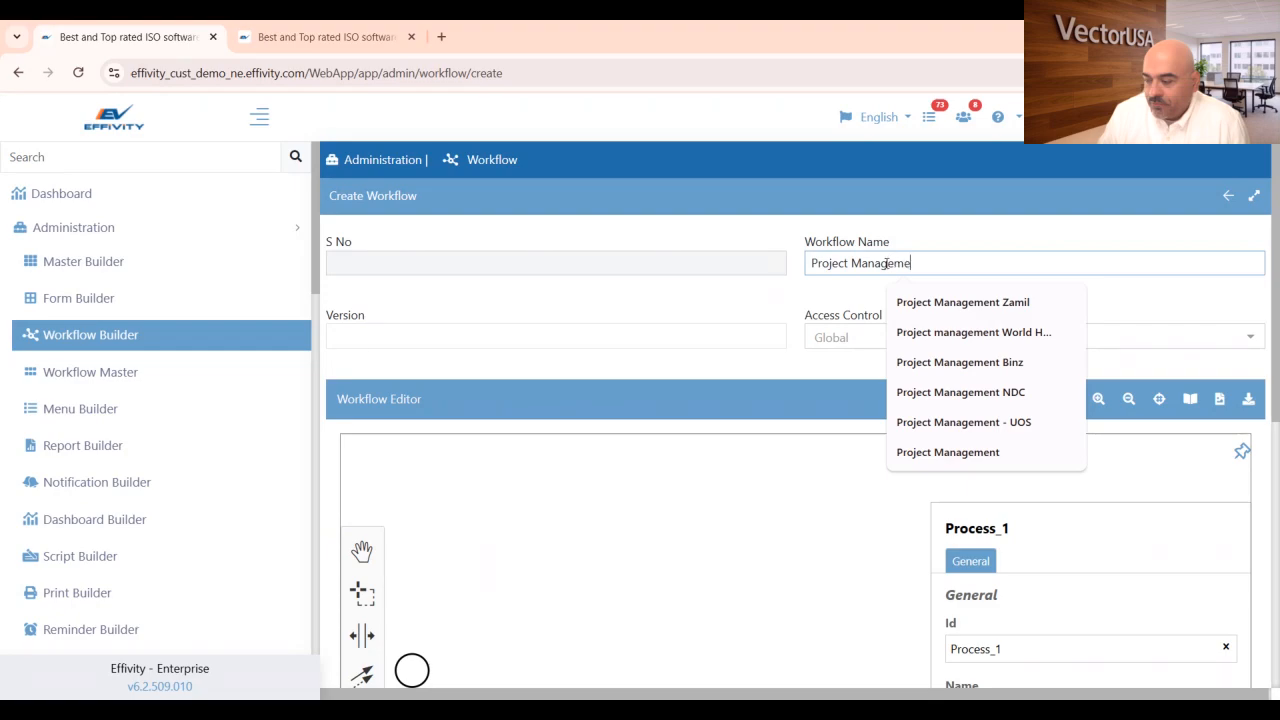
pyautogui.write('nt VCec')
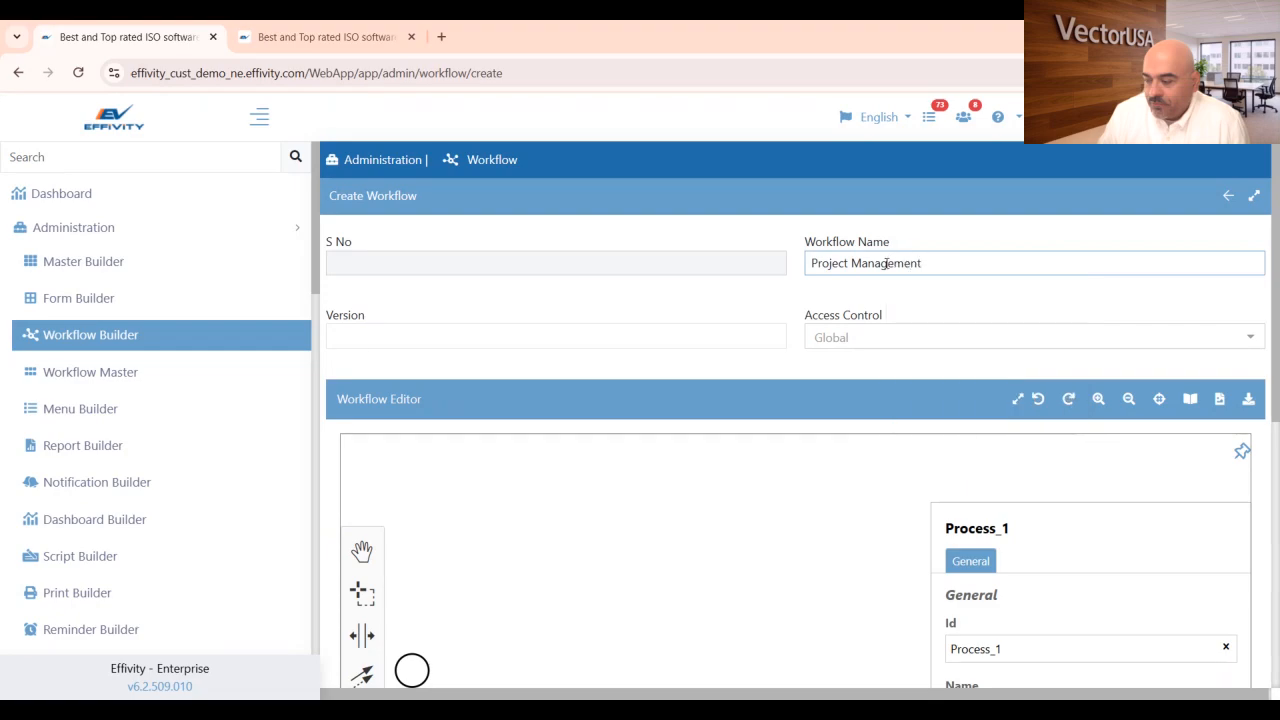
pyautogui.press('BackSpace')
pyautogui.press('BackSpace')
pyautogui.press('BackSpace')
pyautogui.press('BackSpace')
pyautogui.write('e')
pyautogui.press('BackSpace')
pyautogui.write('Vector')
pyautogui.click(362, 347)
pyautogui.click(432, 374)
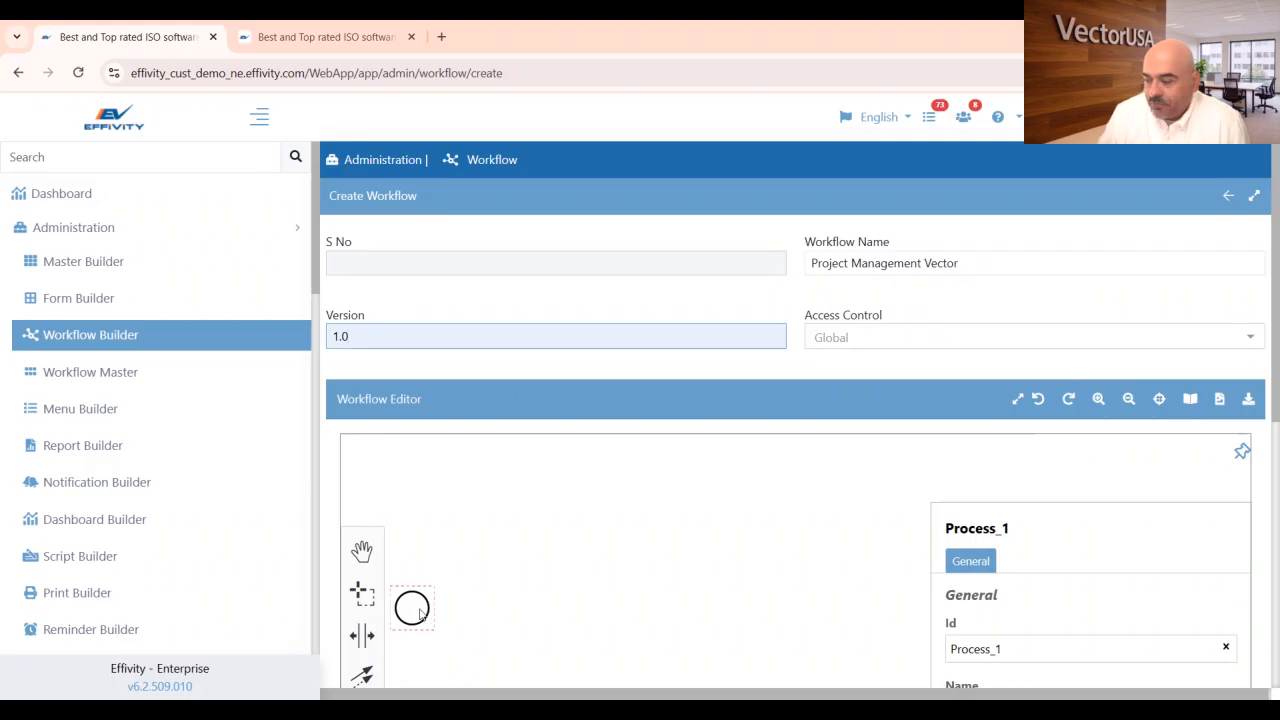
# - Select the start event in the workflow editor to show its details
pyautogui.click(428, 599)
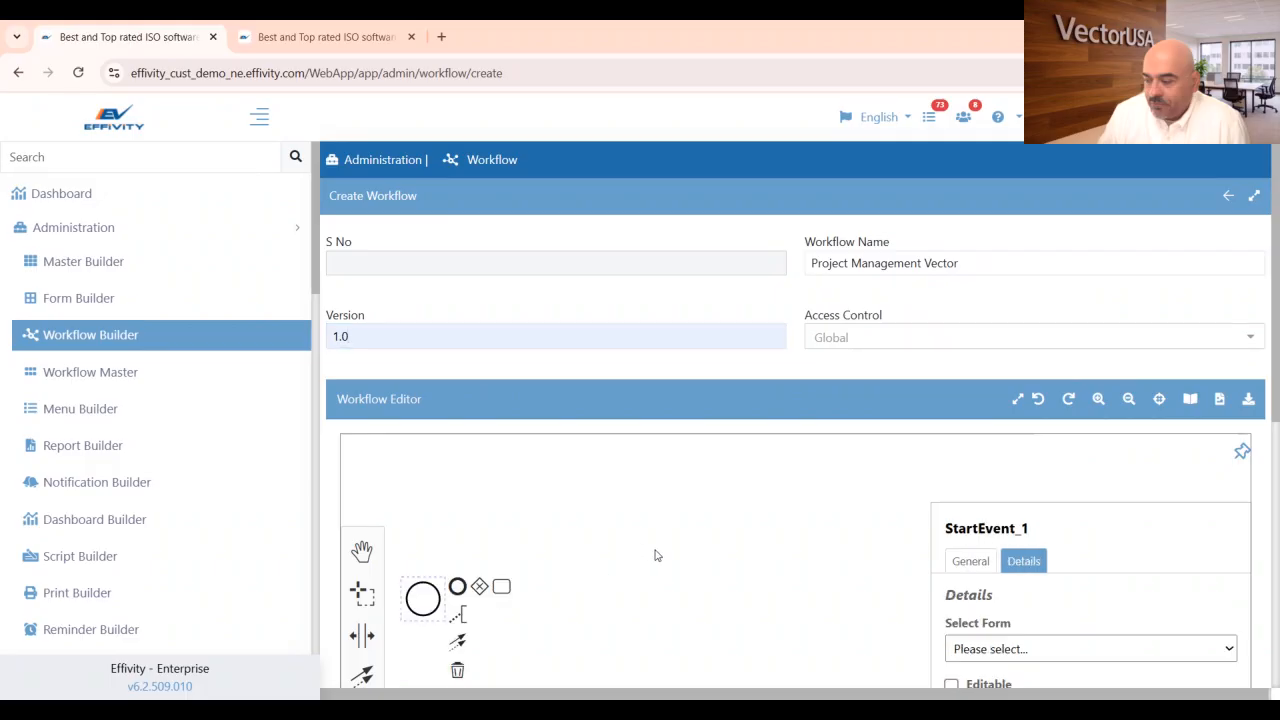
pyautogui.scroll(-1, 855, 462)
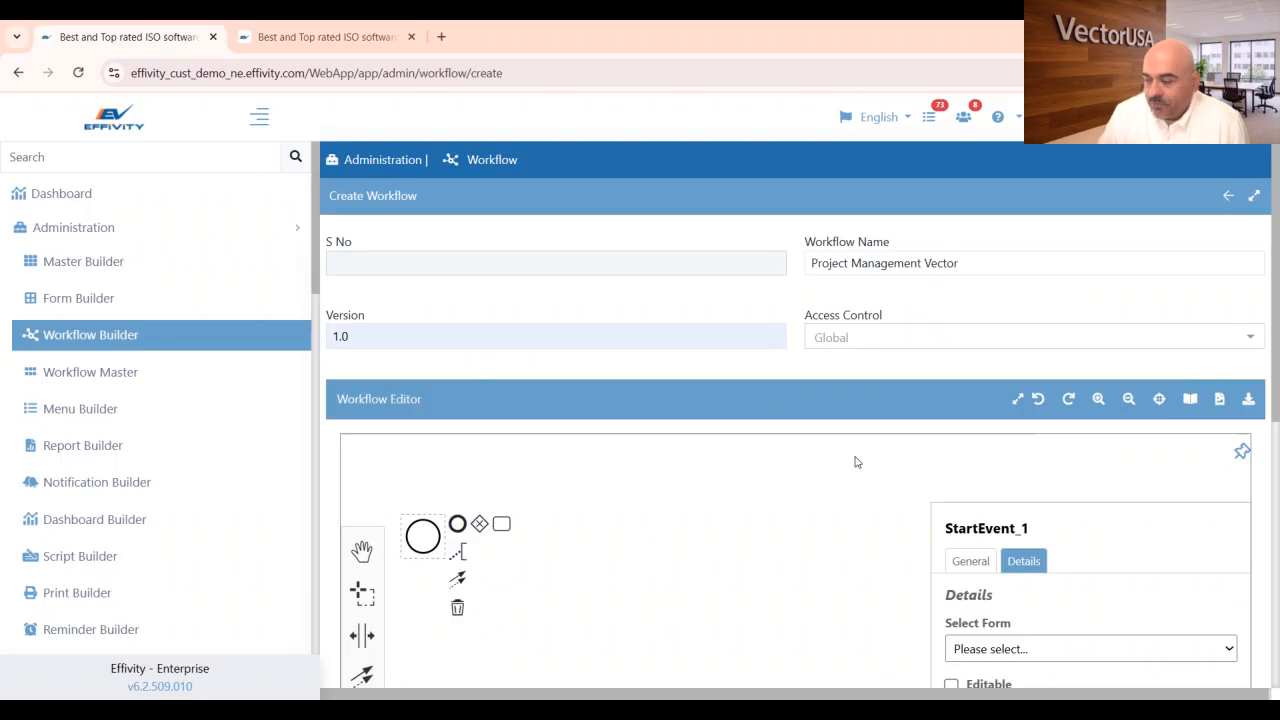
pyautogui.scroll(1, 785, 480)
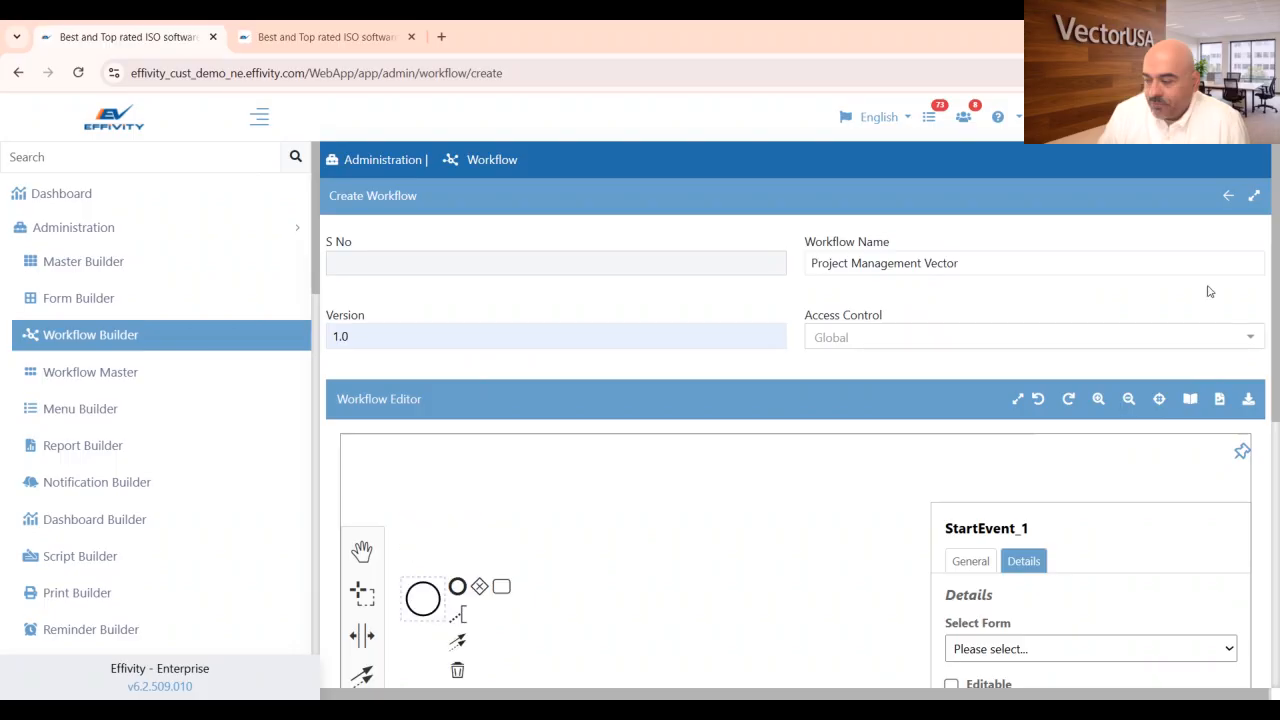
# - Assign the form Project Management Vector - 1.0 to the workflow's start event as an editable form
pyautogui.moveTo(1273, 267); pyautogui.dragTo(1274, 384)
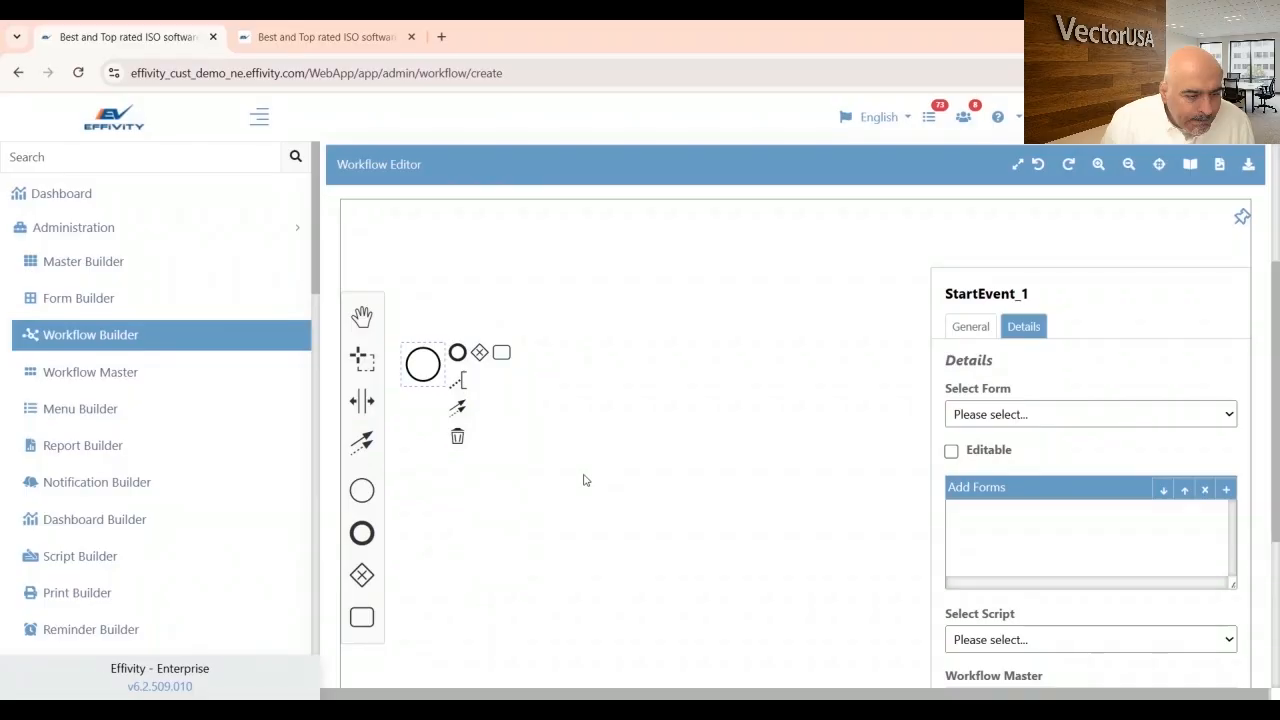
pyautogui.click(432, 372)
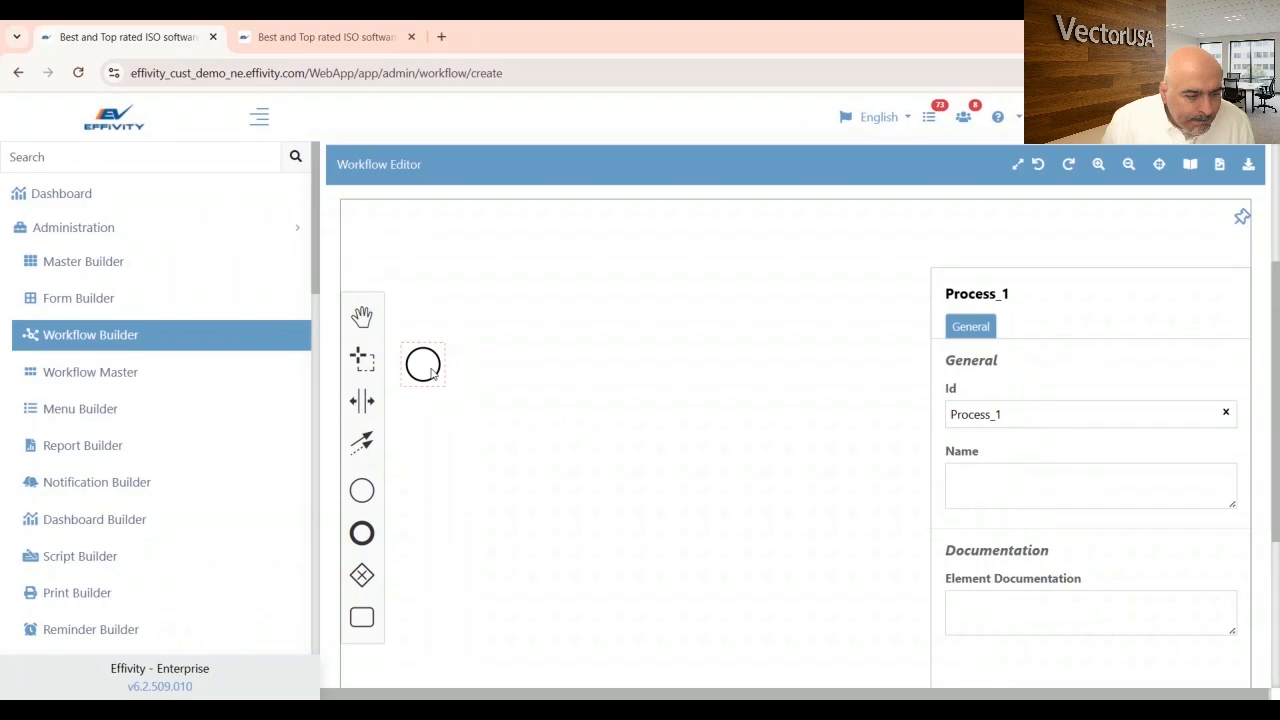
pyautogui.click(424, 365)
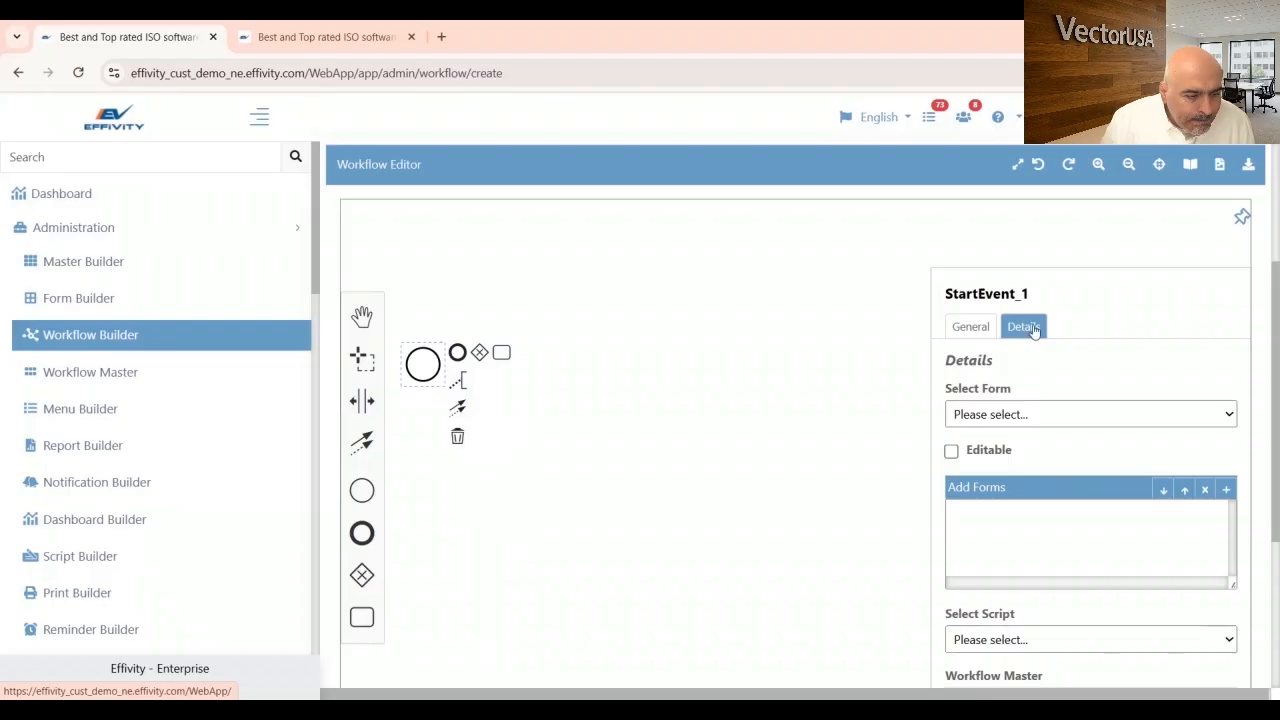
pyautogui.scroll(-1, 1122, 416)
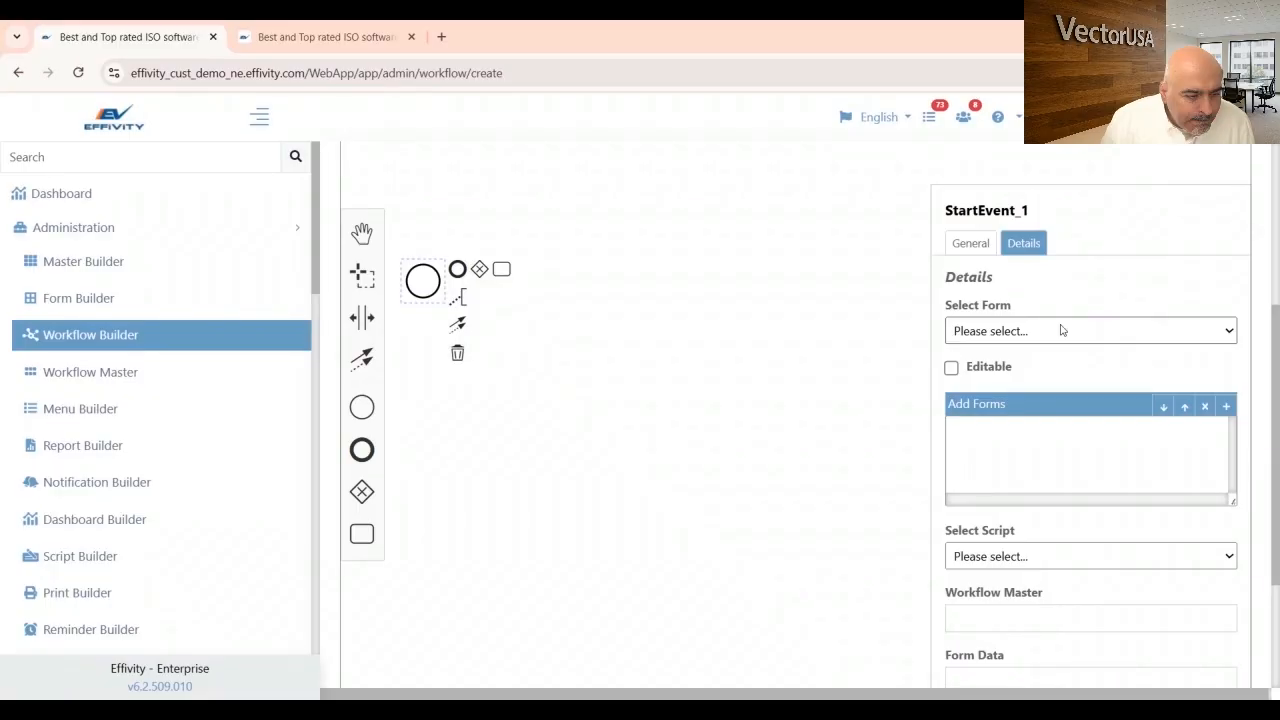
pyautogui.write('proj')
pyautogui.press('Down')
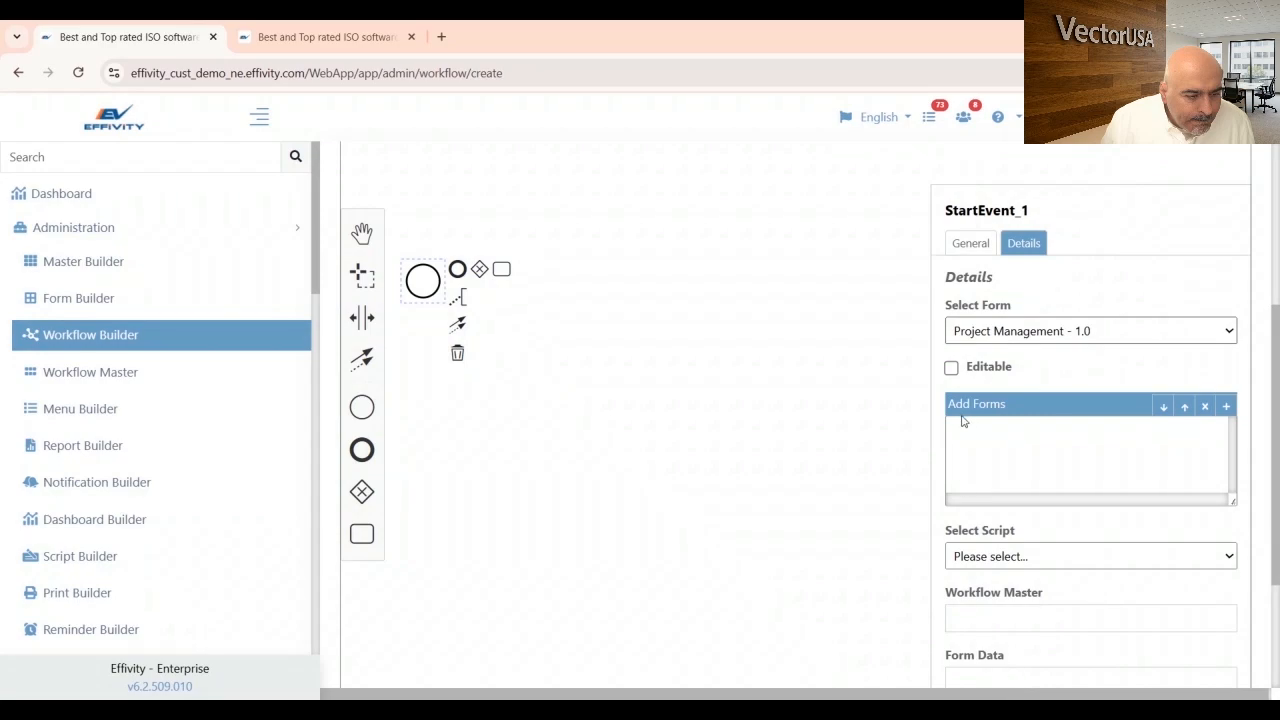
pyautogui.press('Down')
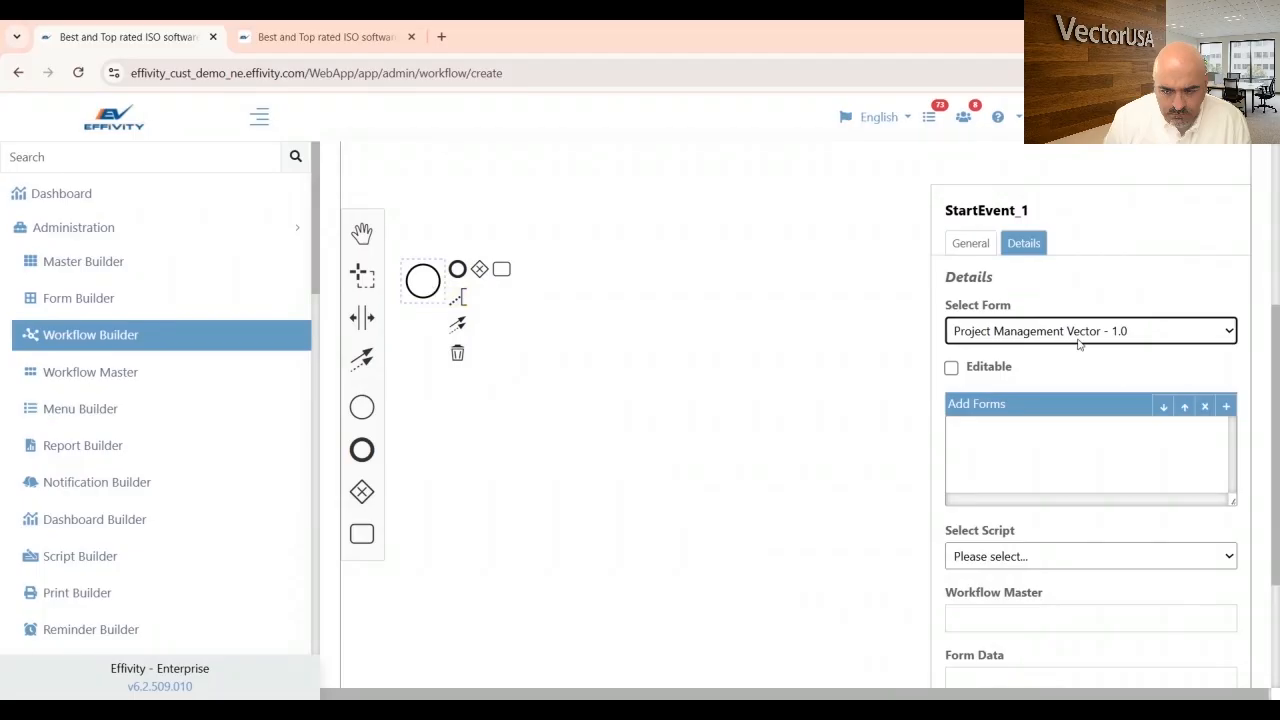
pyautogui.click(949, 374)
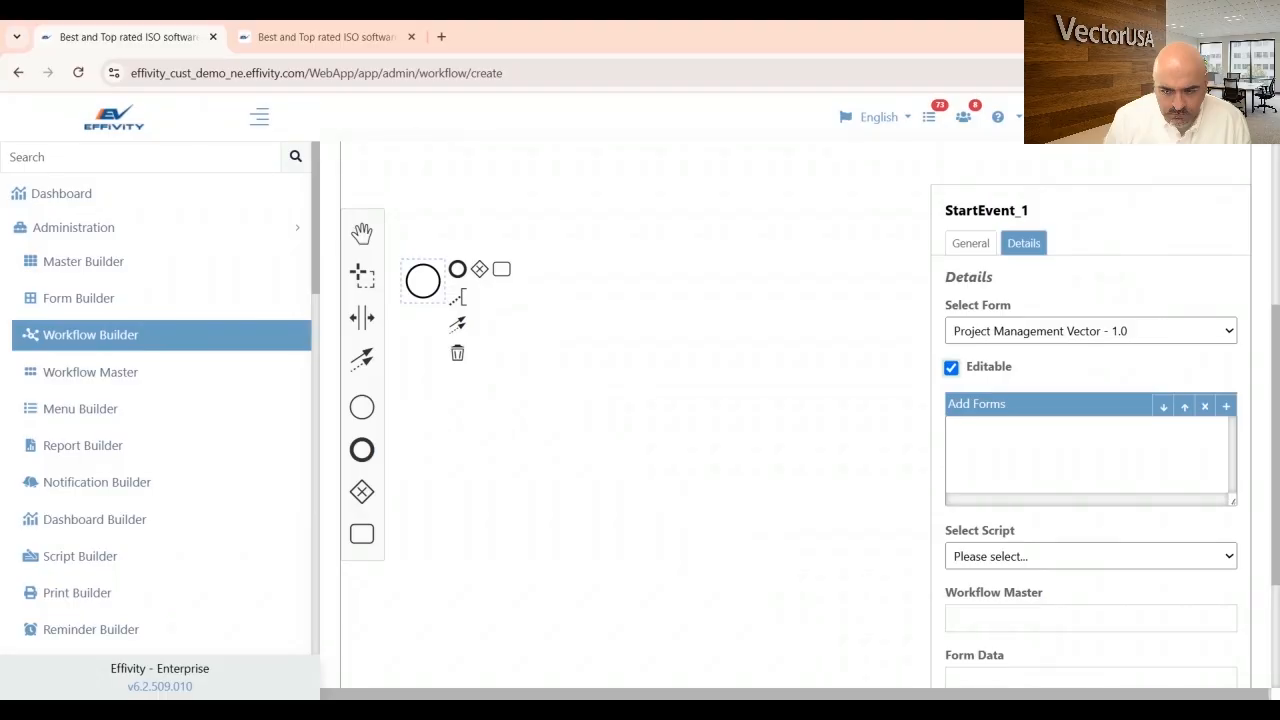
pyautogui.click(1226, 408)
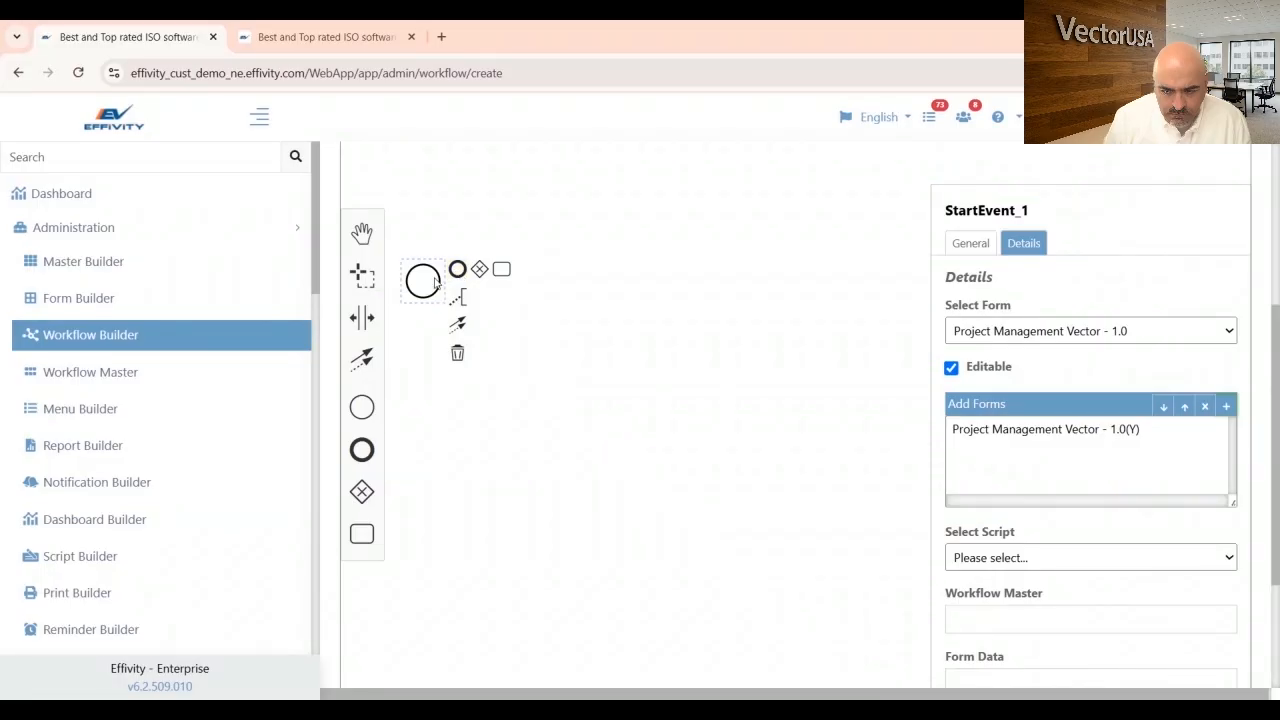
# - Append an end event connected directly to the start event in the workflow diagram
pyautogui.click(458, 270)
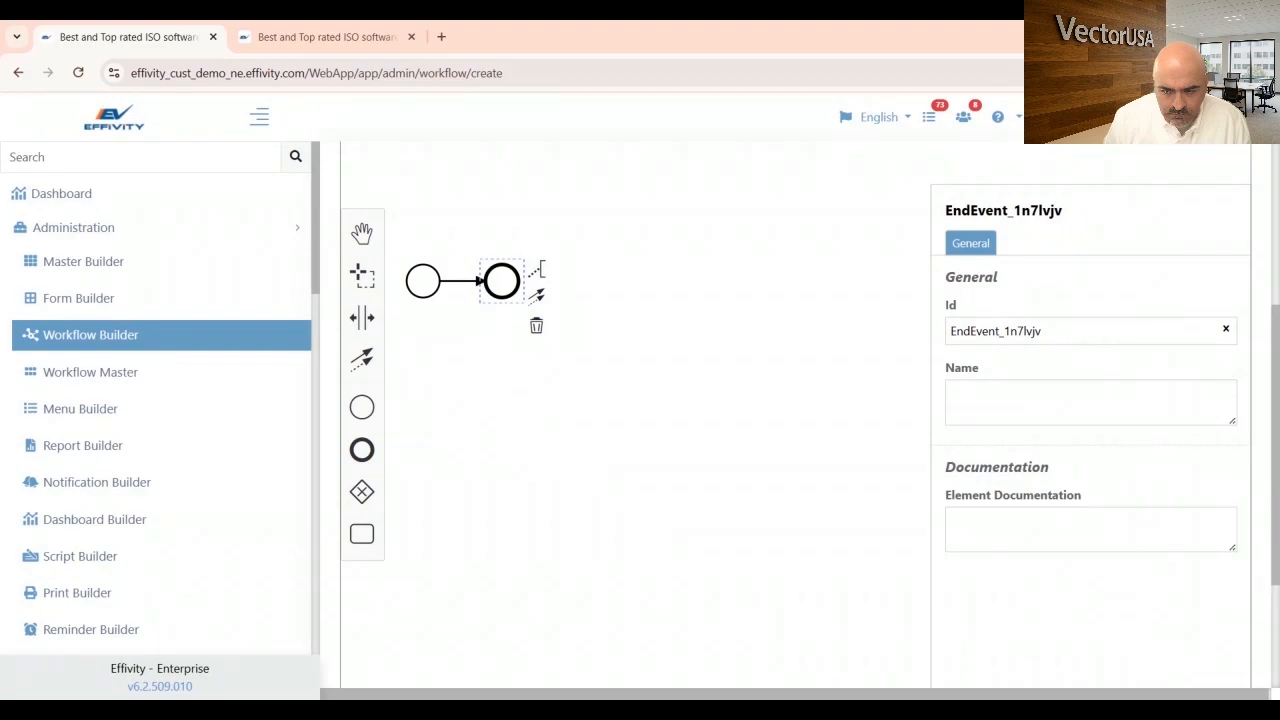
pyautogui.scroll(1, 1268, 338)
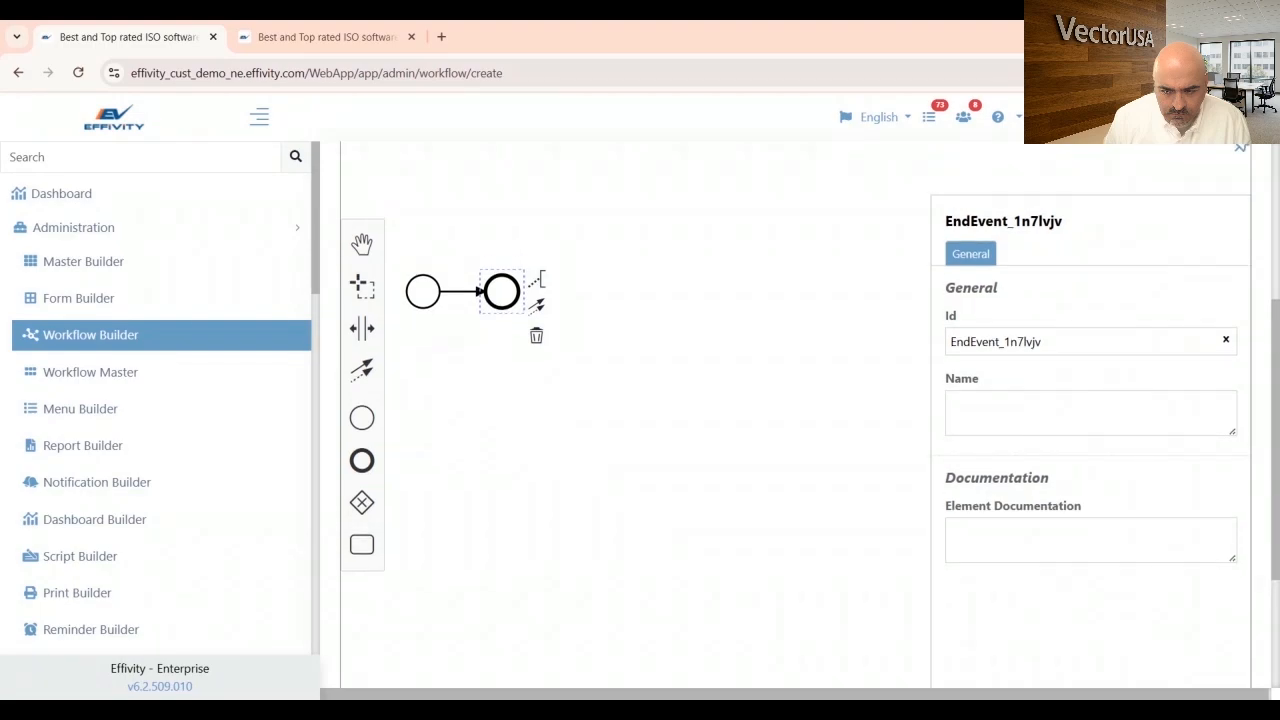
# - Set the process Id to PMV_1, submit the Project Management Vector workflow and dismiss the confirmation
pyautogui.click(585, 484)
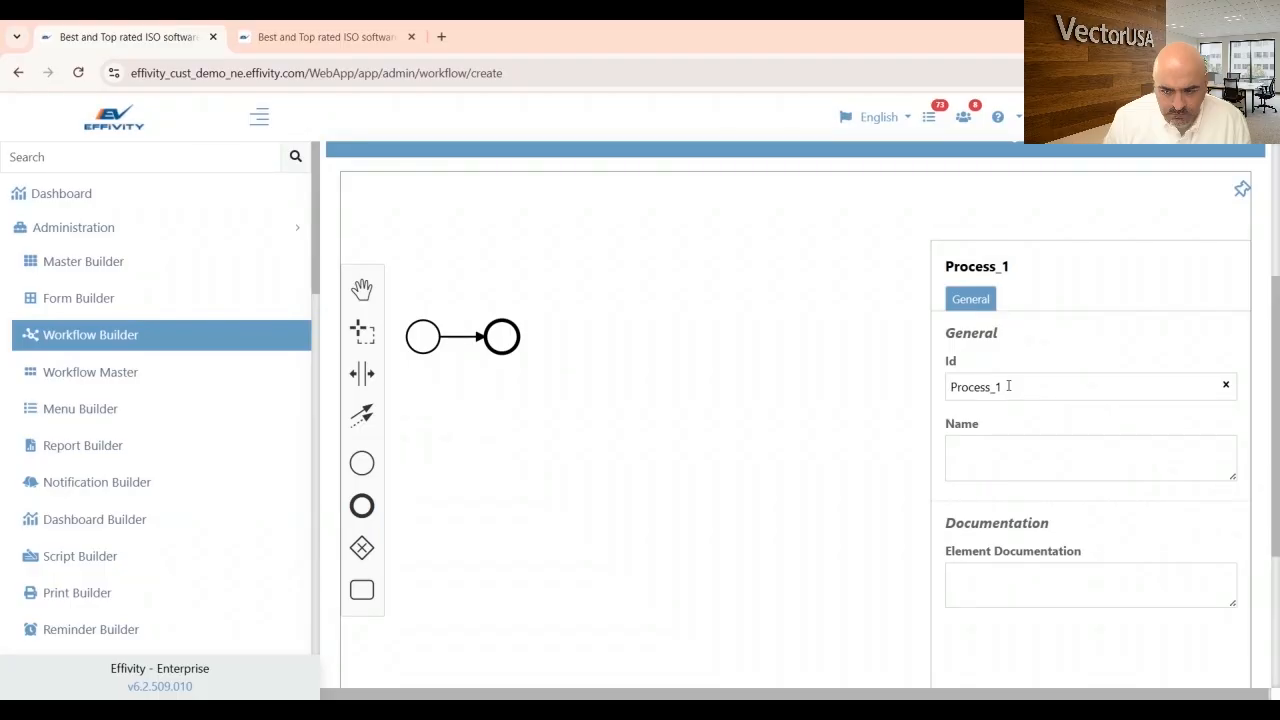
pyautogui.click(1008, 385)
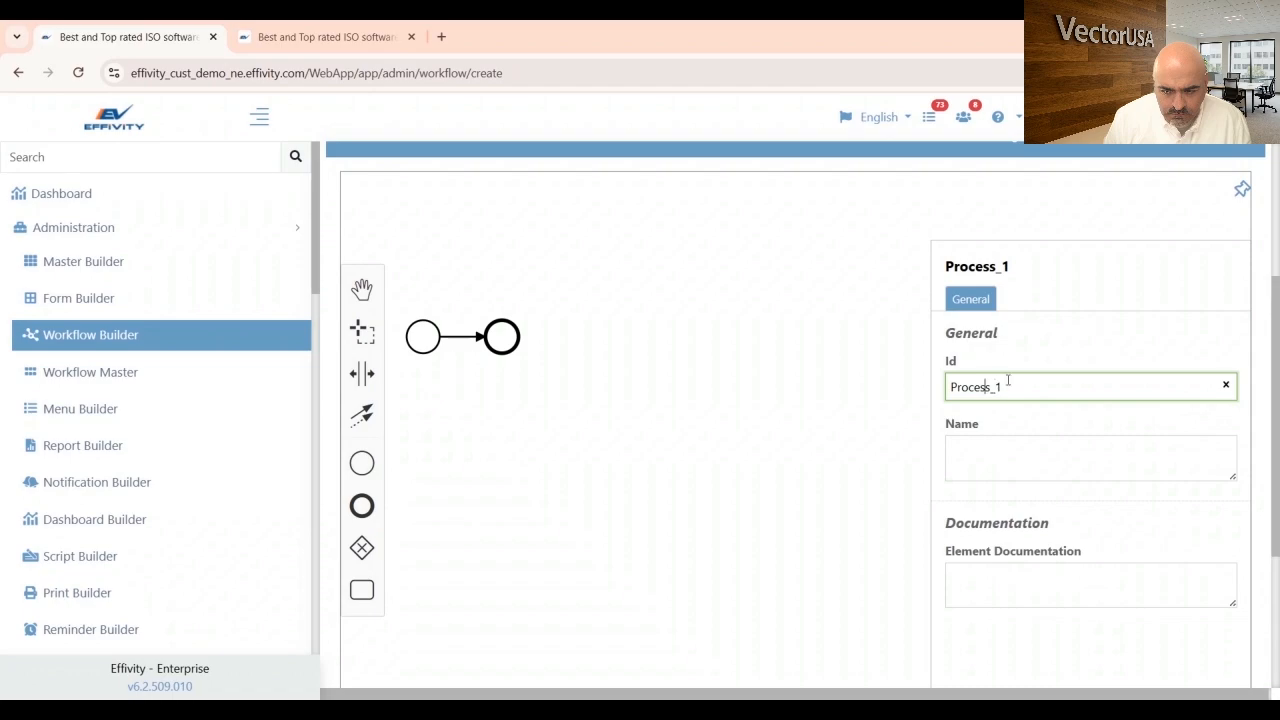
pyautogui.press('BackSpace')
pyautogui.press('BackSpace')
pyautogui.press('BackSpace')
pyautogui.press('BackSpace')
pyautogui.press('BackSpace')
pyautogui.press('BackSpace')
pyautogui.press('BackSpace')
pyautogui.write('PMV')
pyautogui.scroll(-3, 1272, 325)
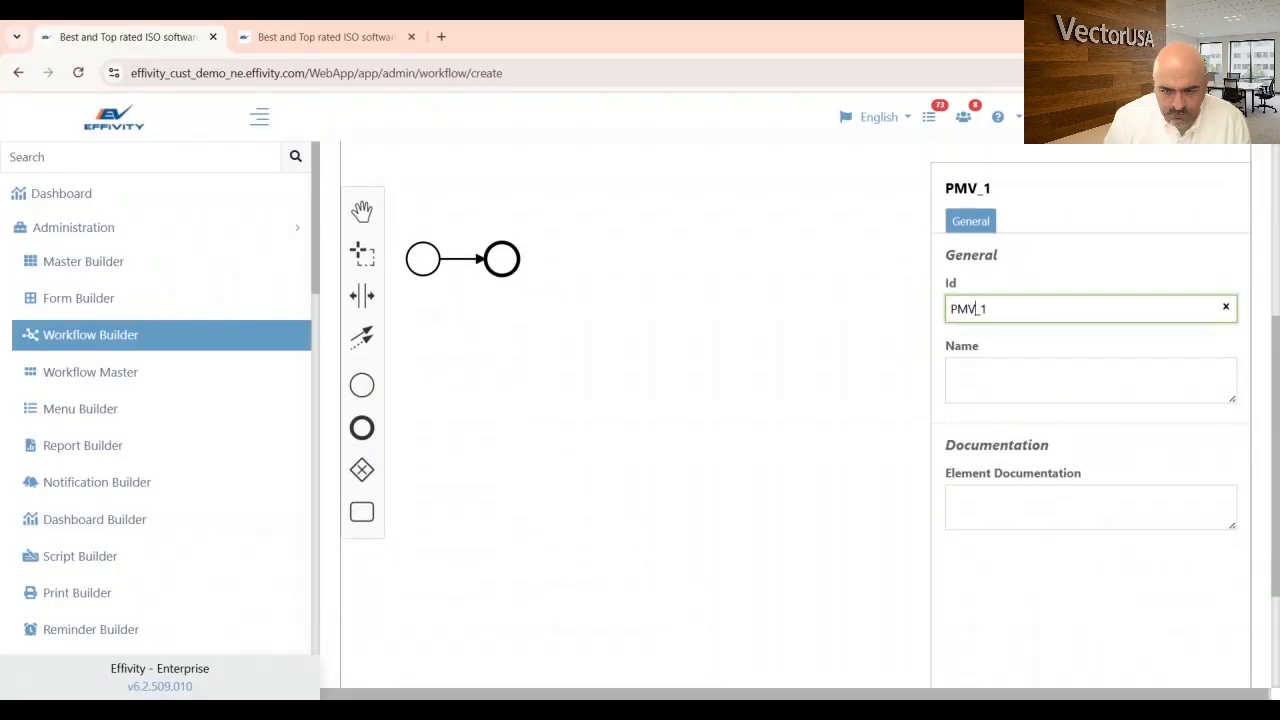
pyautogui.click(386, 670)
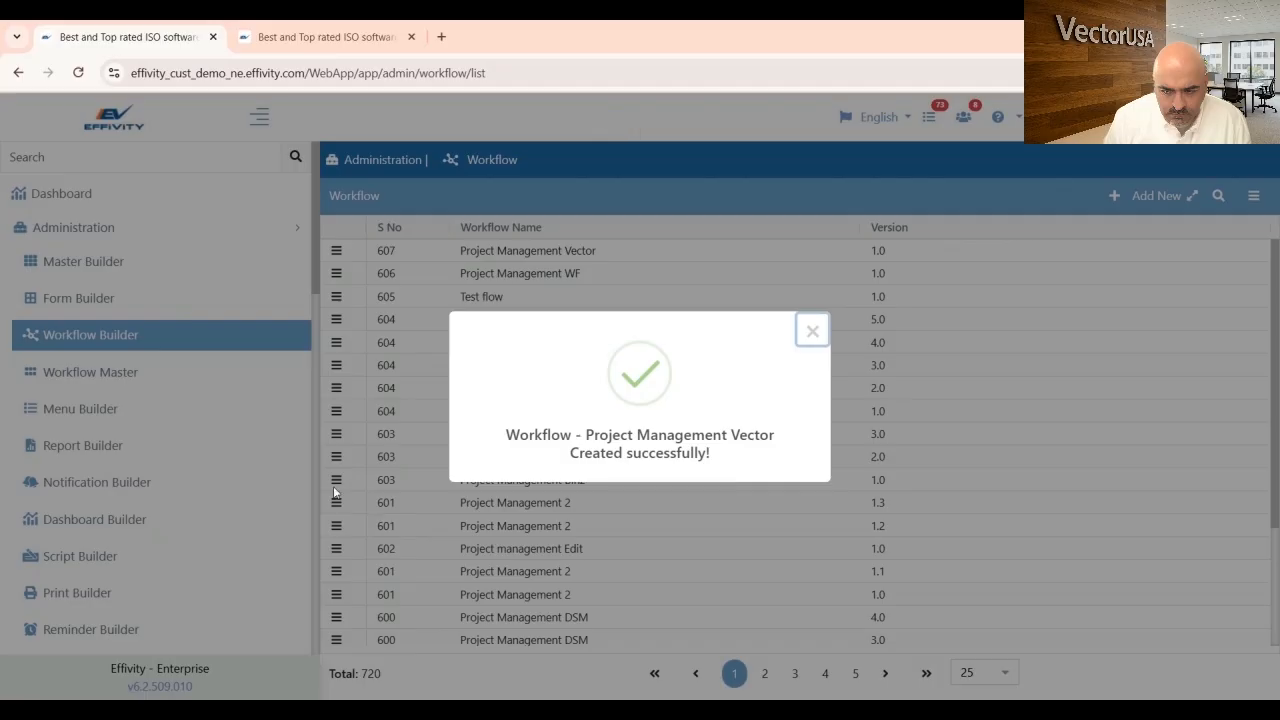
pyautogui.click(813, 329)
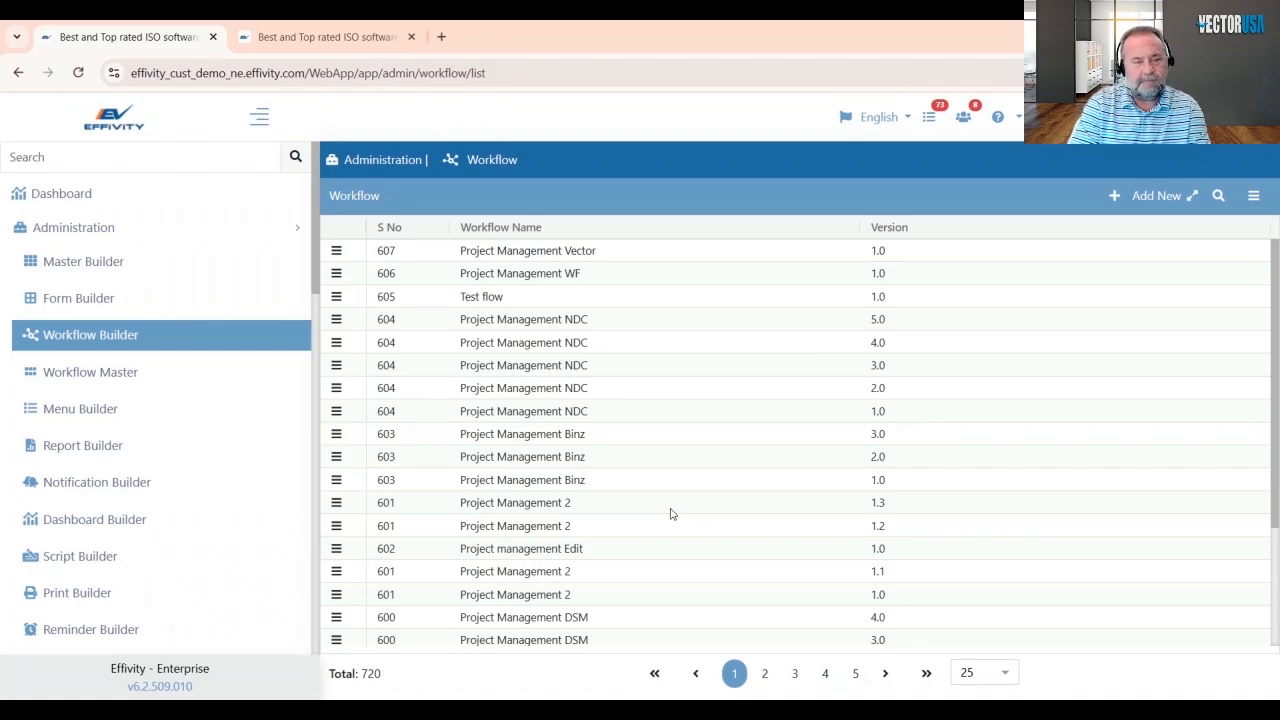
pyautogui.click(86, 228)
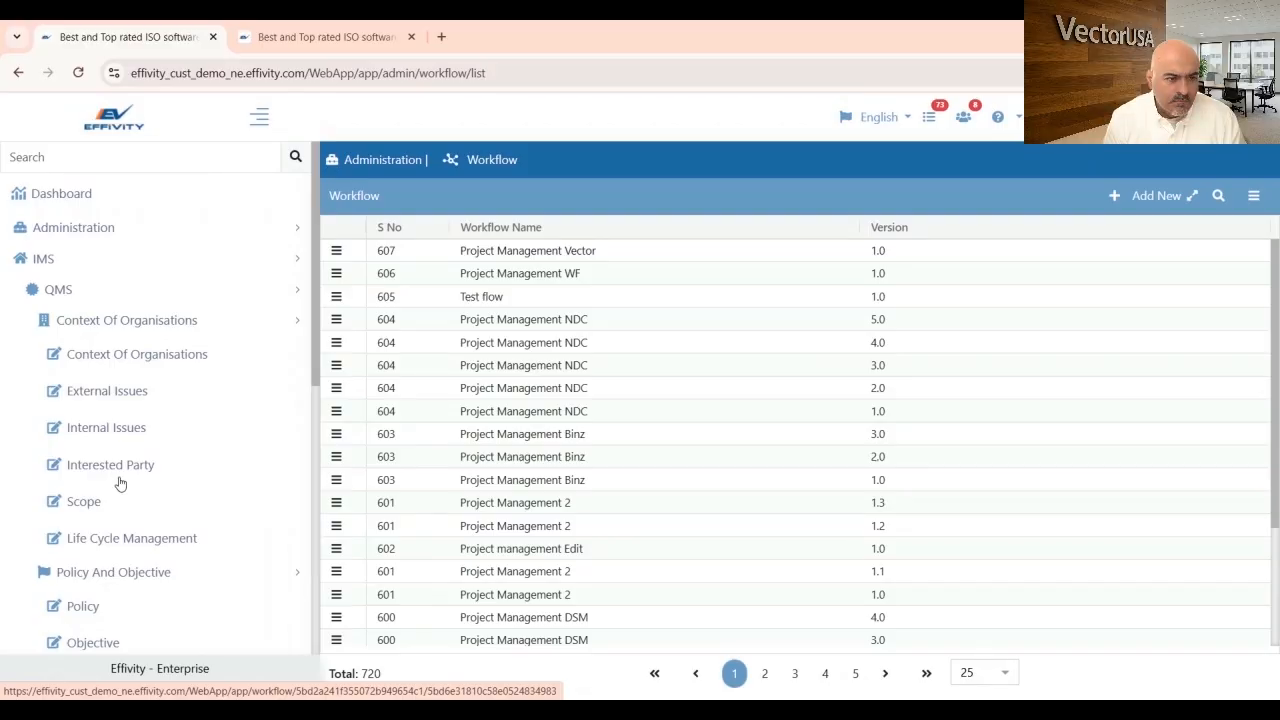
pyautogui.click(88, 232)
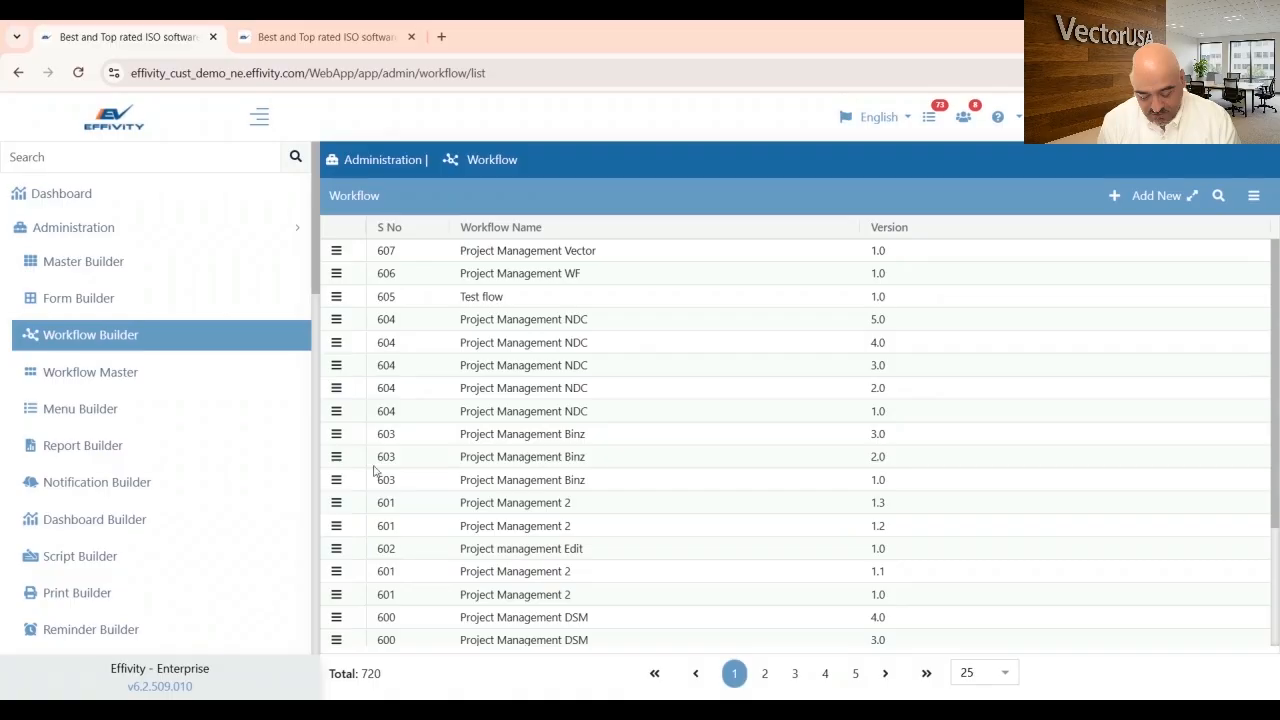
# - Cancel the open Context Of Organisations form, start a new record and examine its approval workflow diagram from start to end
pyautogui.click(360, 28)
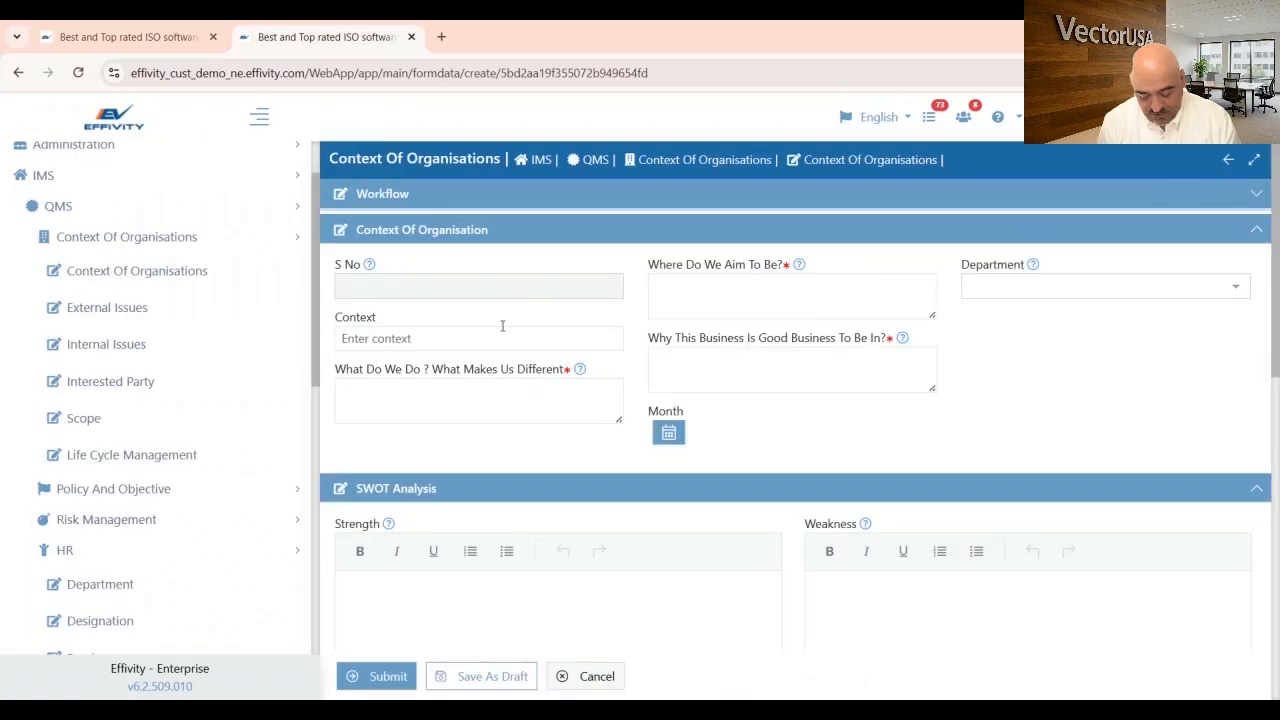
pyautogui.click(599, 687)
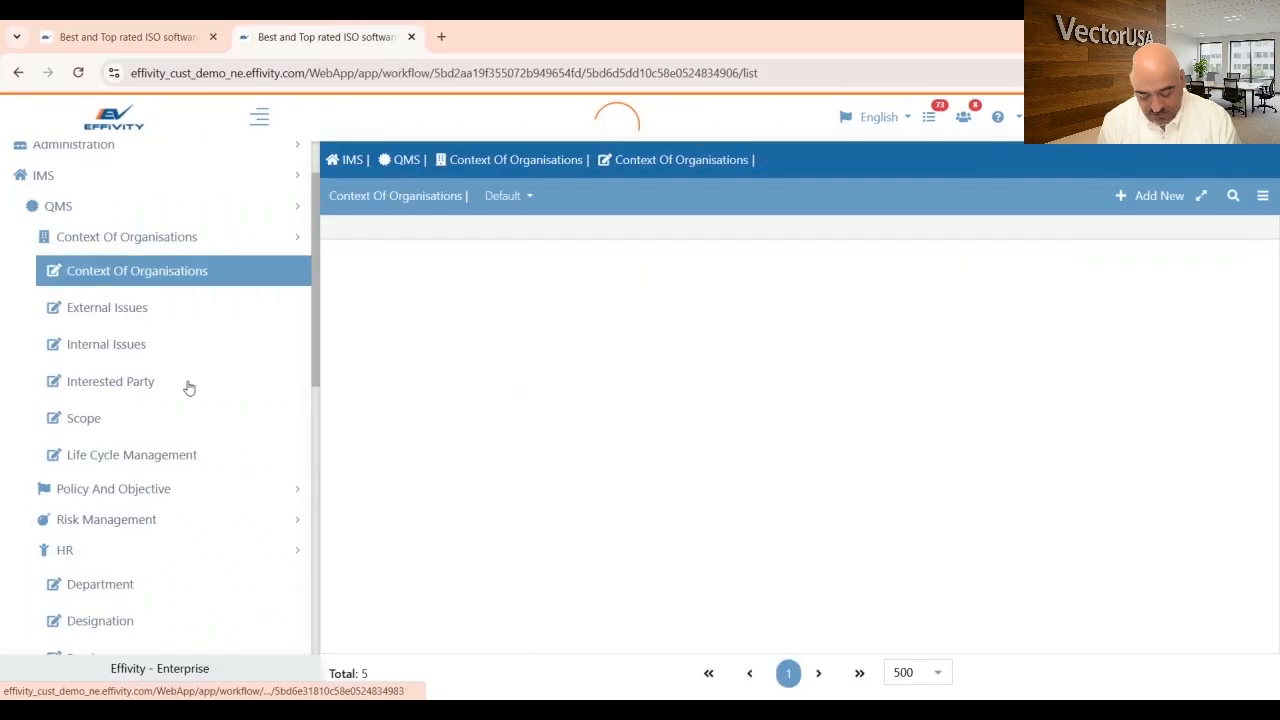
pyautogui.click(1150, 195)
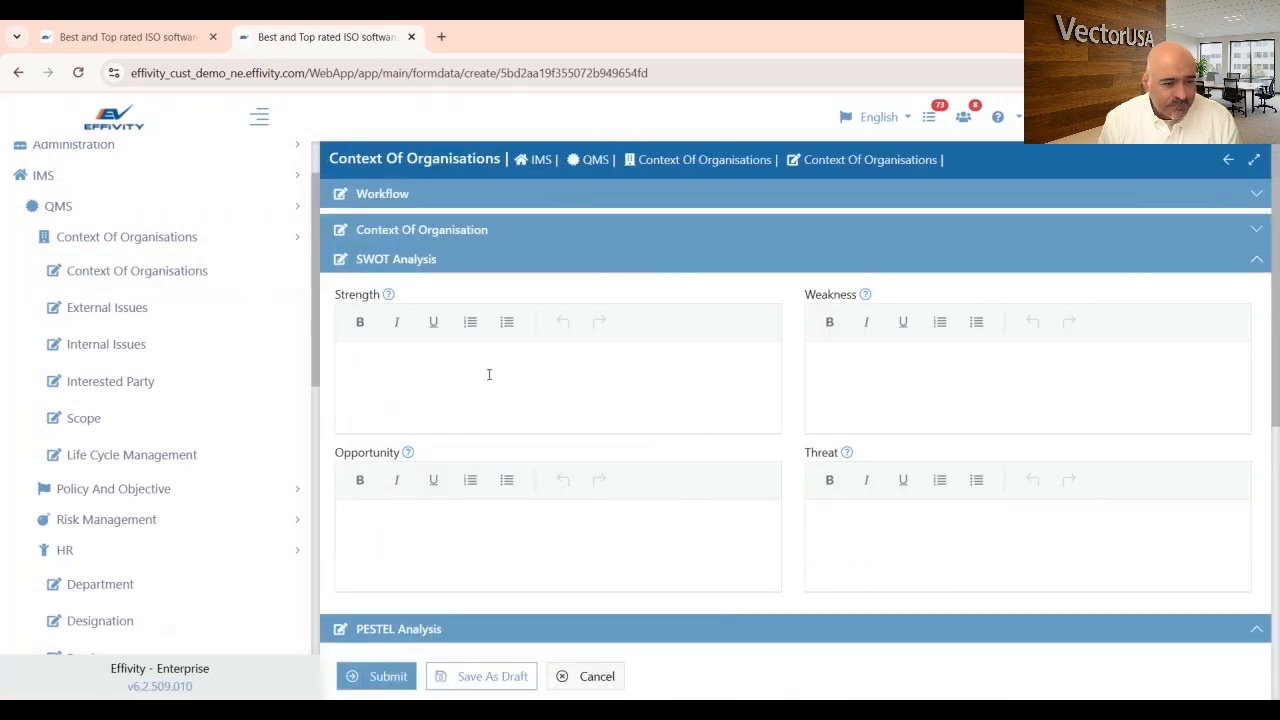
pyautogui.click(918, 380)
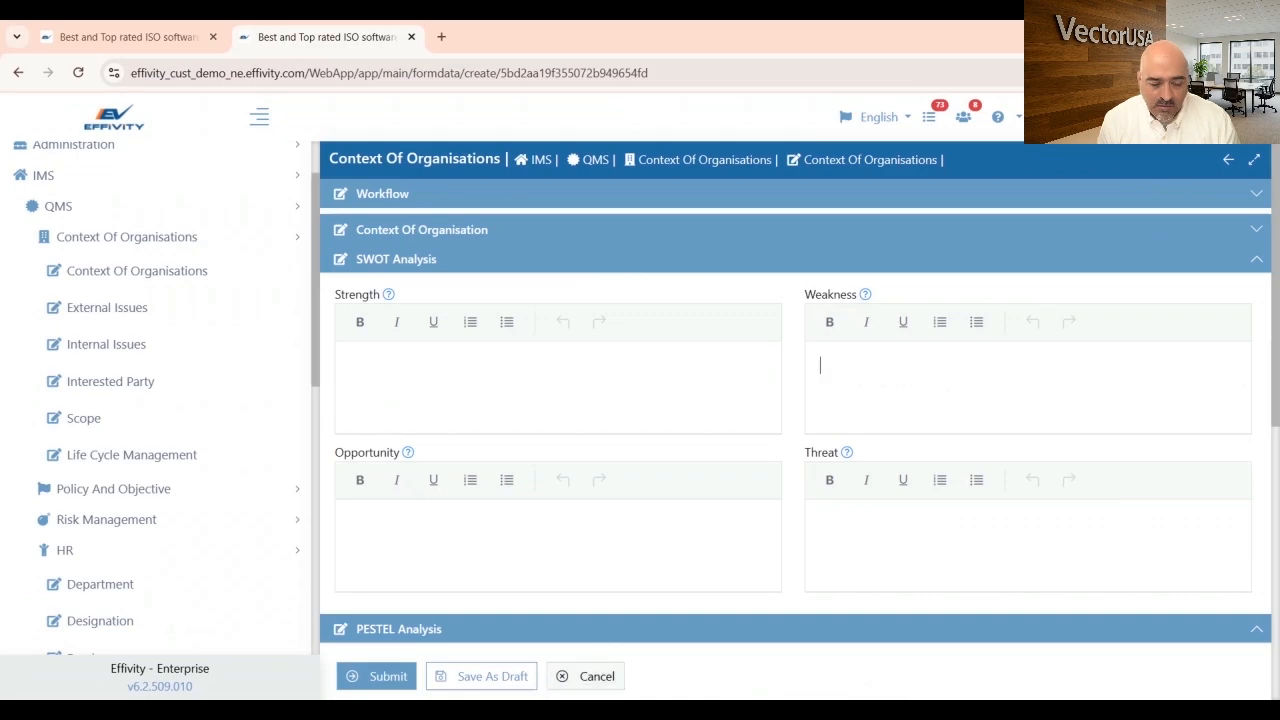
pyautogui.click(1255, 195)
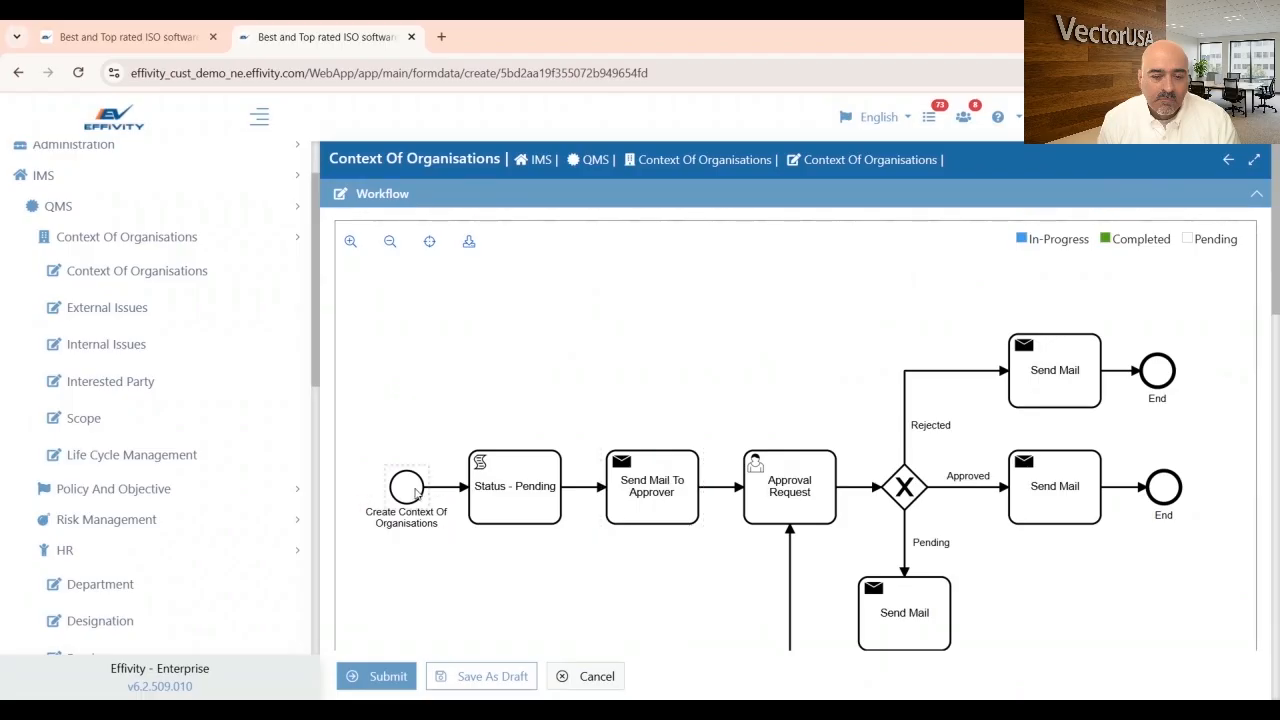
pyautogui.click(1186, 492)
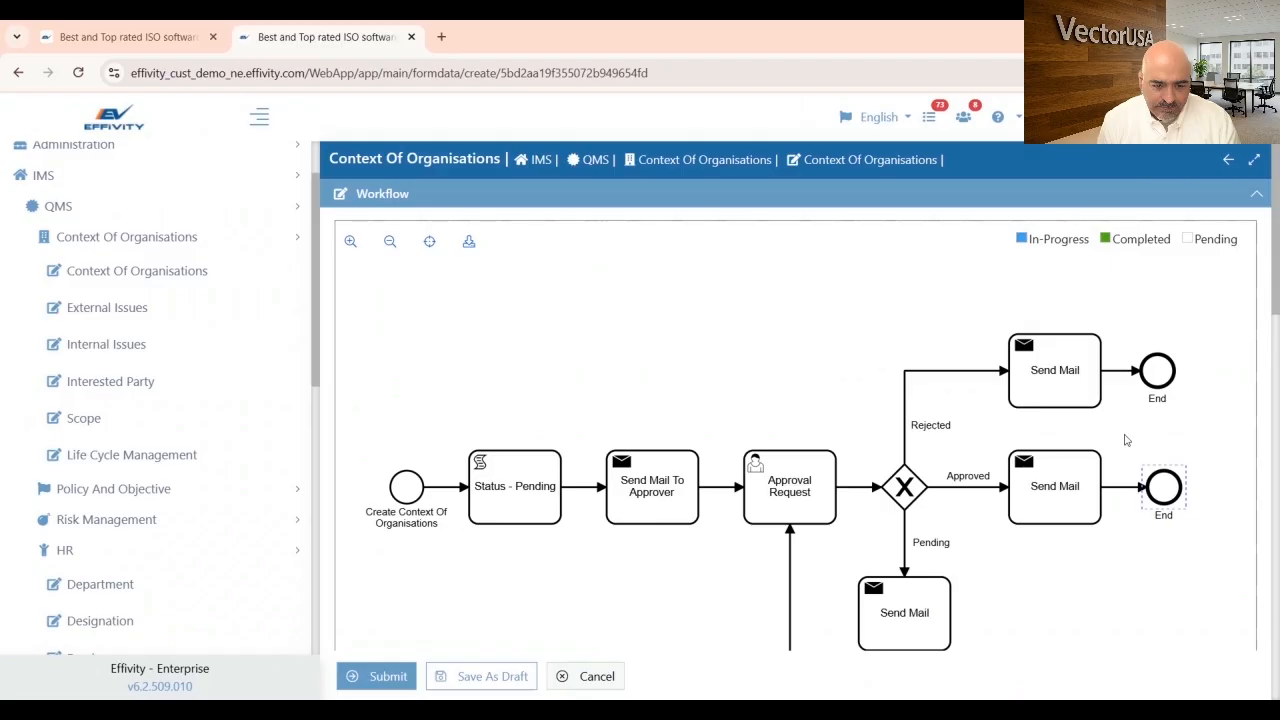
pyautogui.click(1258, 194)
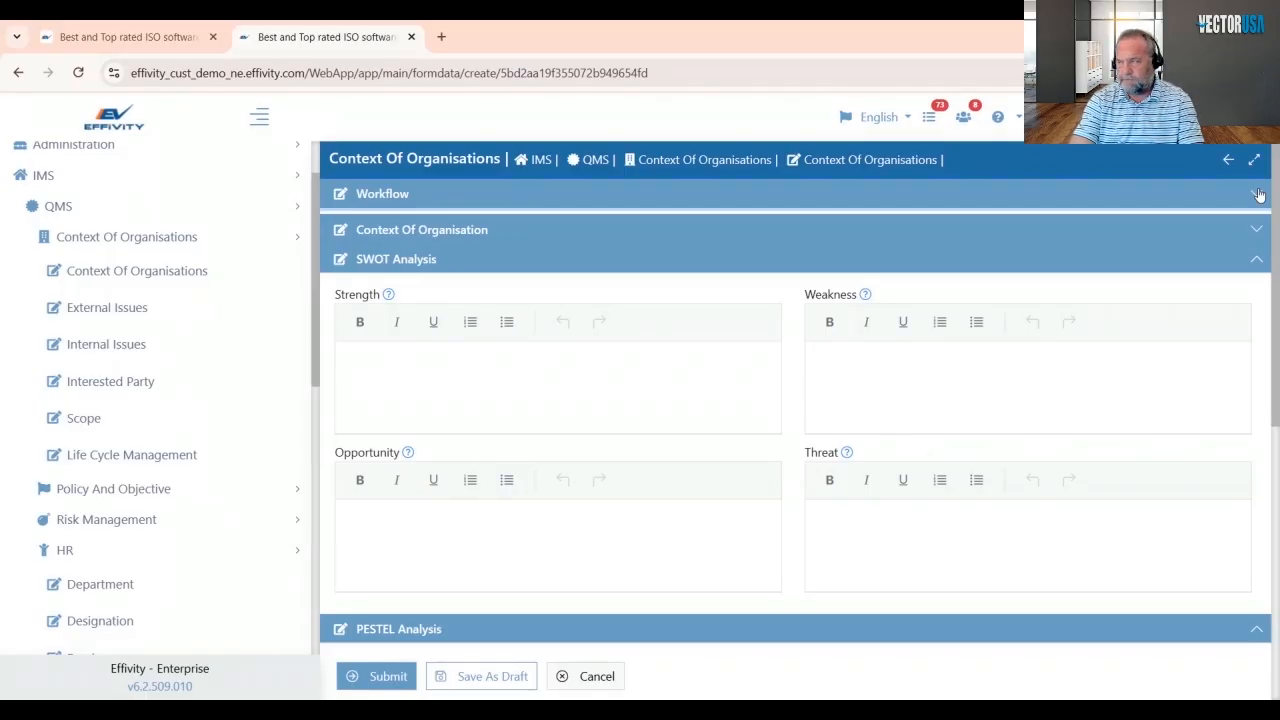
# - Return to the workflow list, open the Project Management Vector workflow for editing and review its version and diagram
pyautogui.click(130, 37)
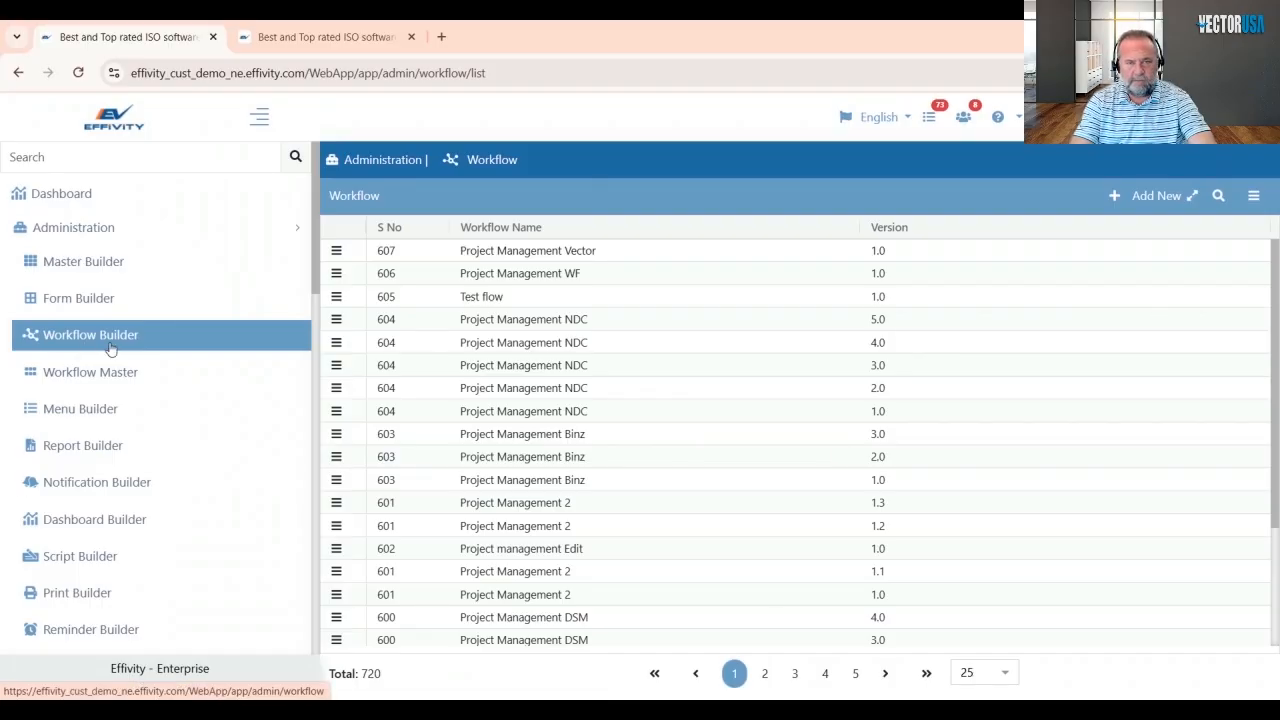
pyautogui.click(337, 251)
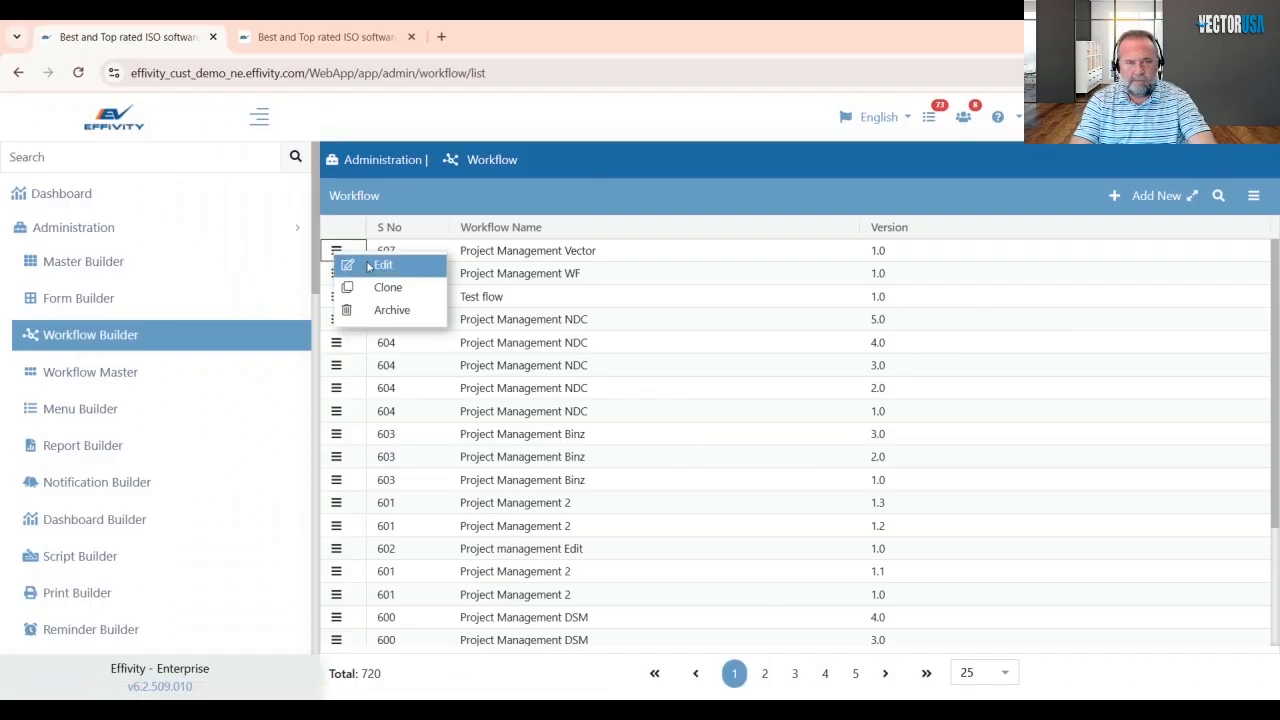
pyautogui.click(347, 265)
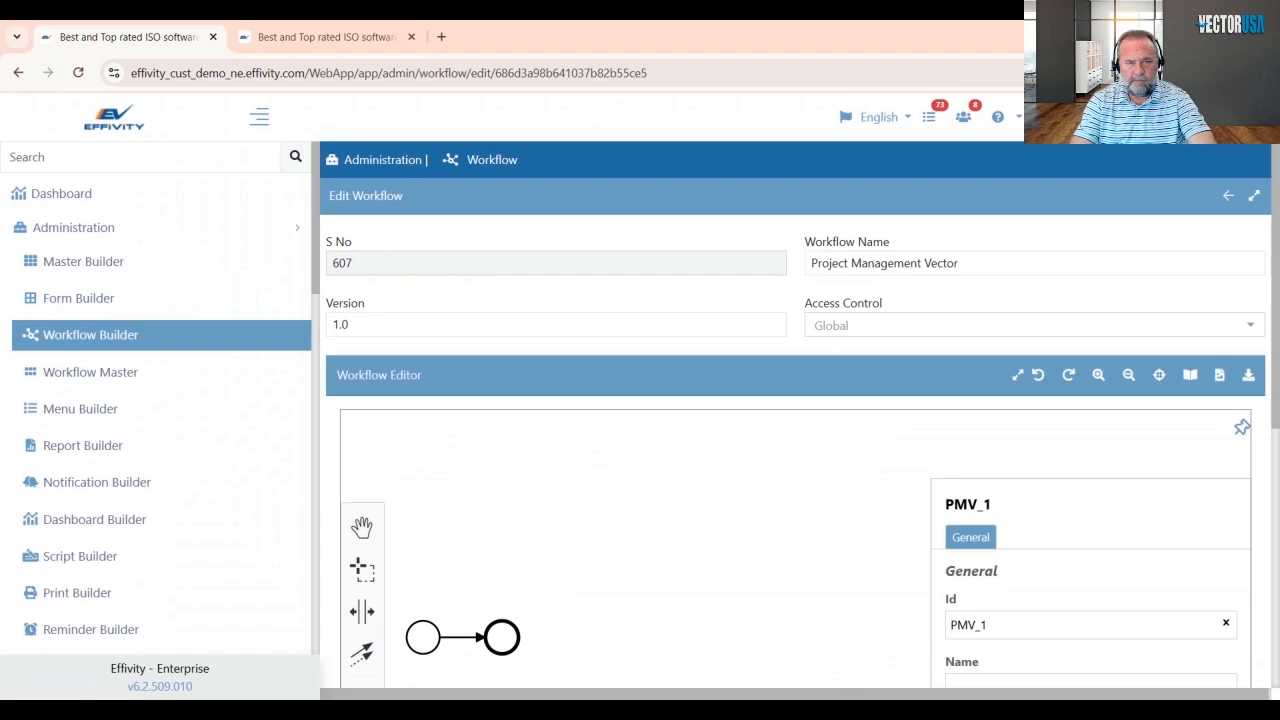
pyautogui.scroll(-2, 378, 641)
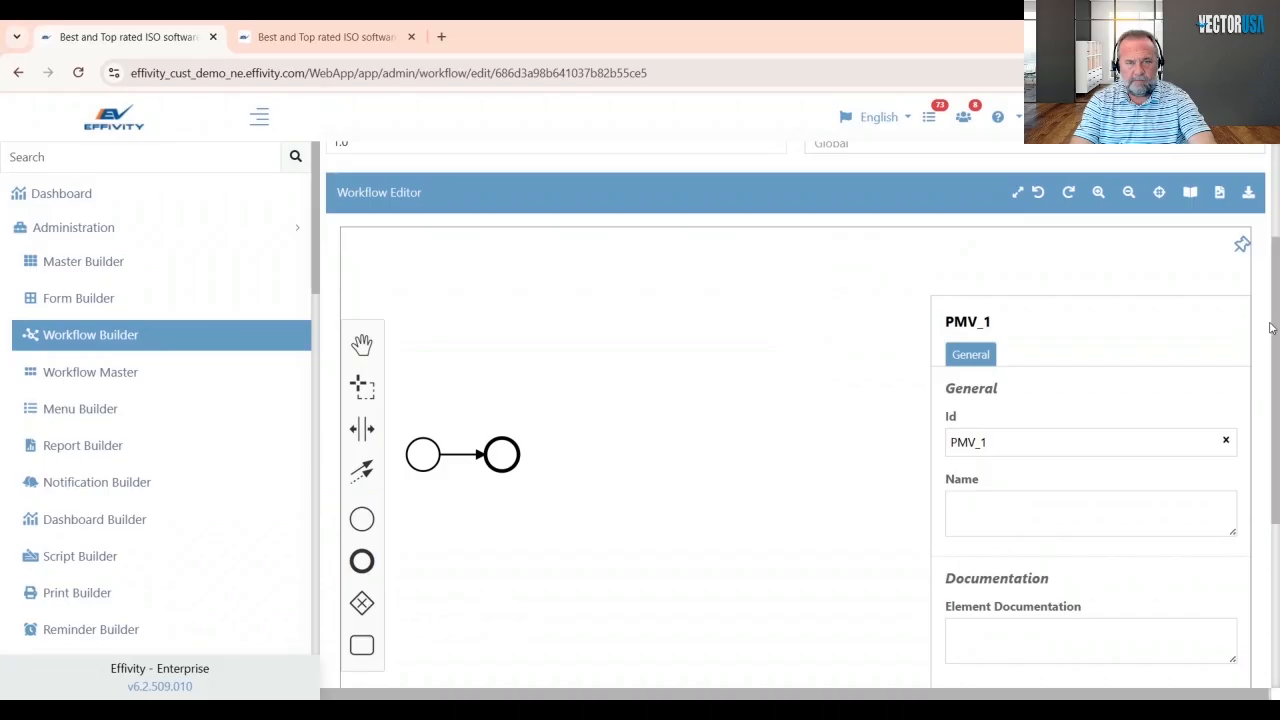
pyautogui.scroll(1, 1273, 259)
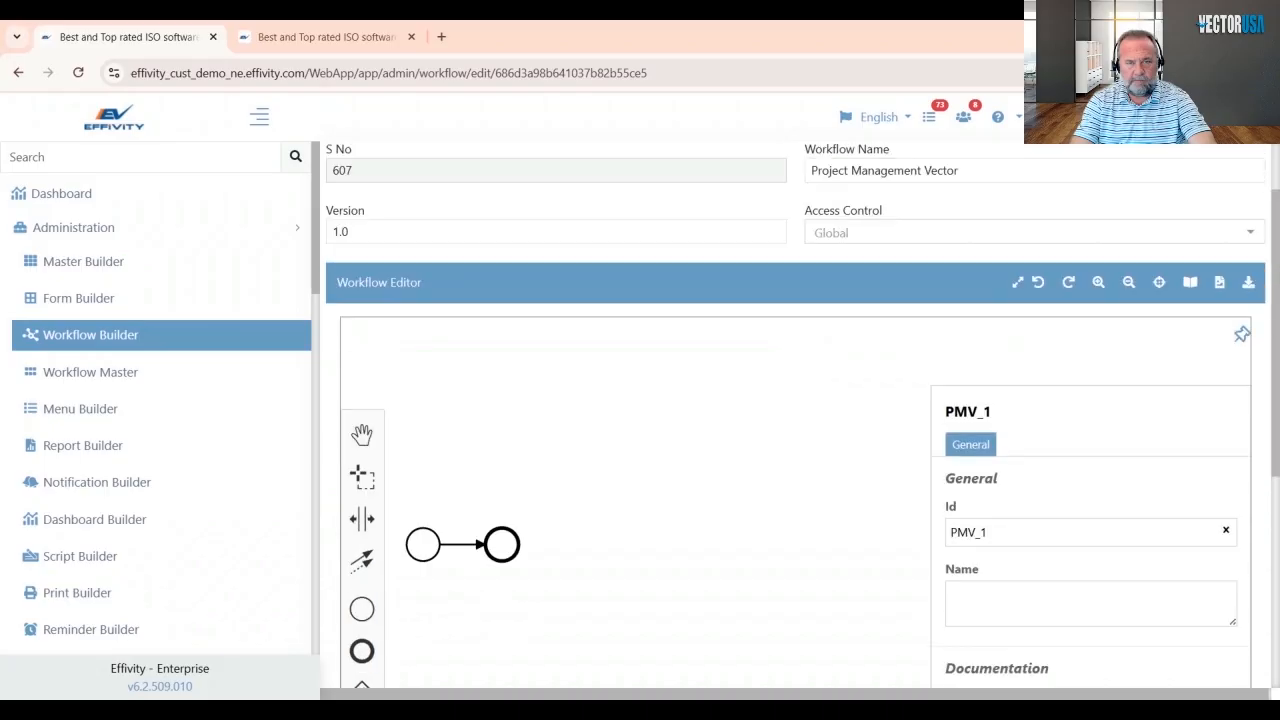
pyautogui.click(380, 237)
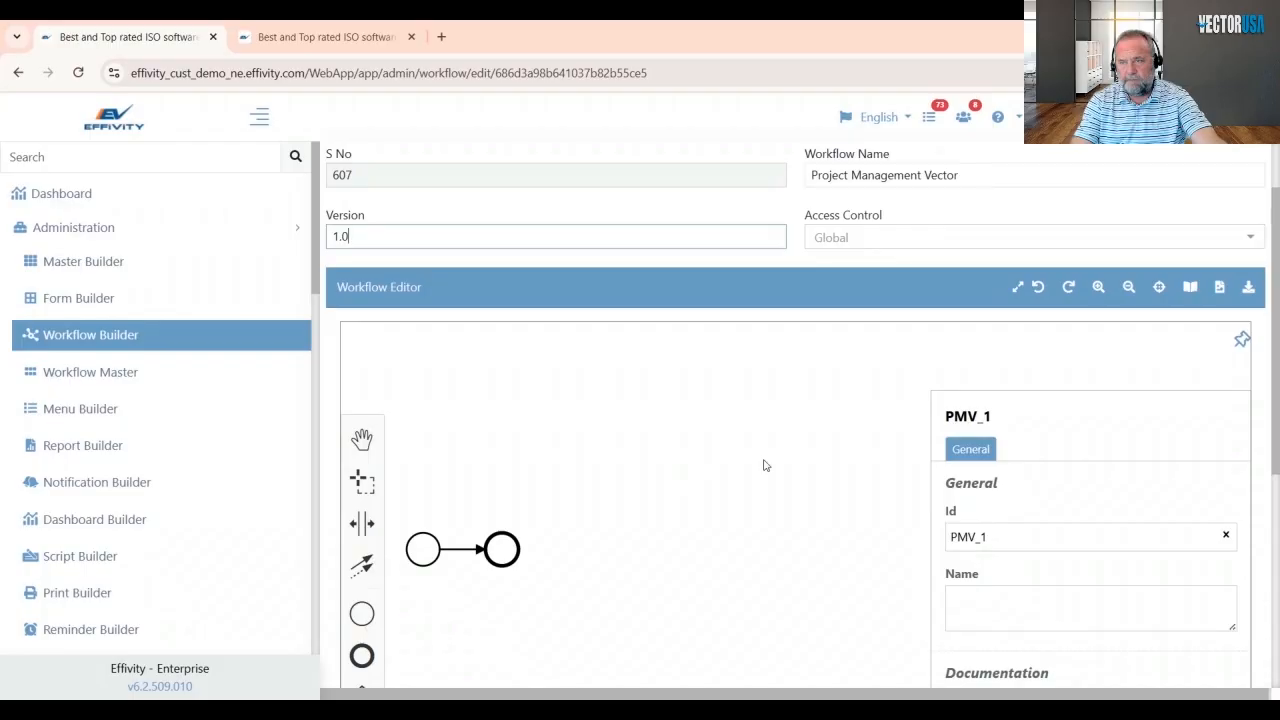
# - Start a new workflow master record named Project Management Vector with the code PMV01
pyautogui.click(107, 380)
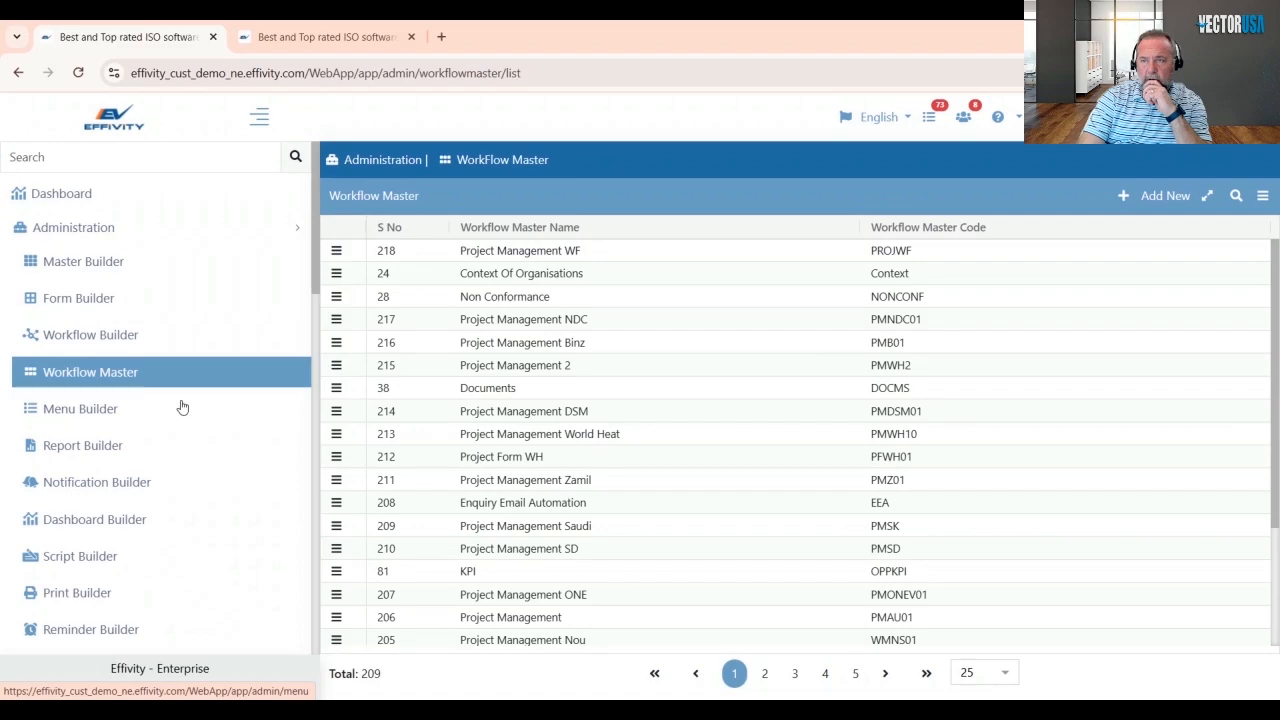
pyautogui.click(1160, 196)
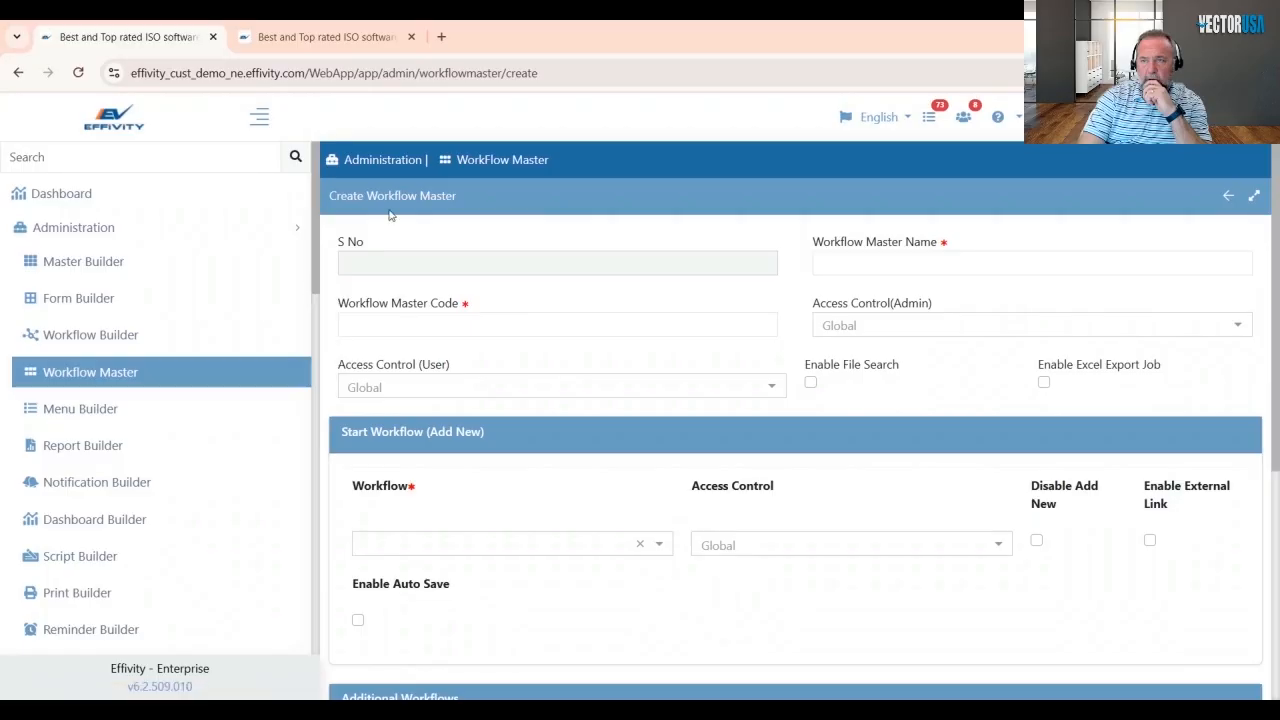
pyautogui.click(951, 268)
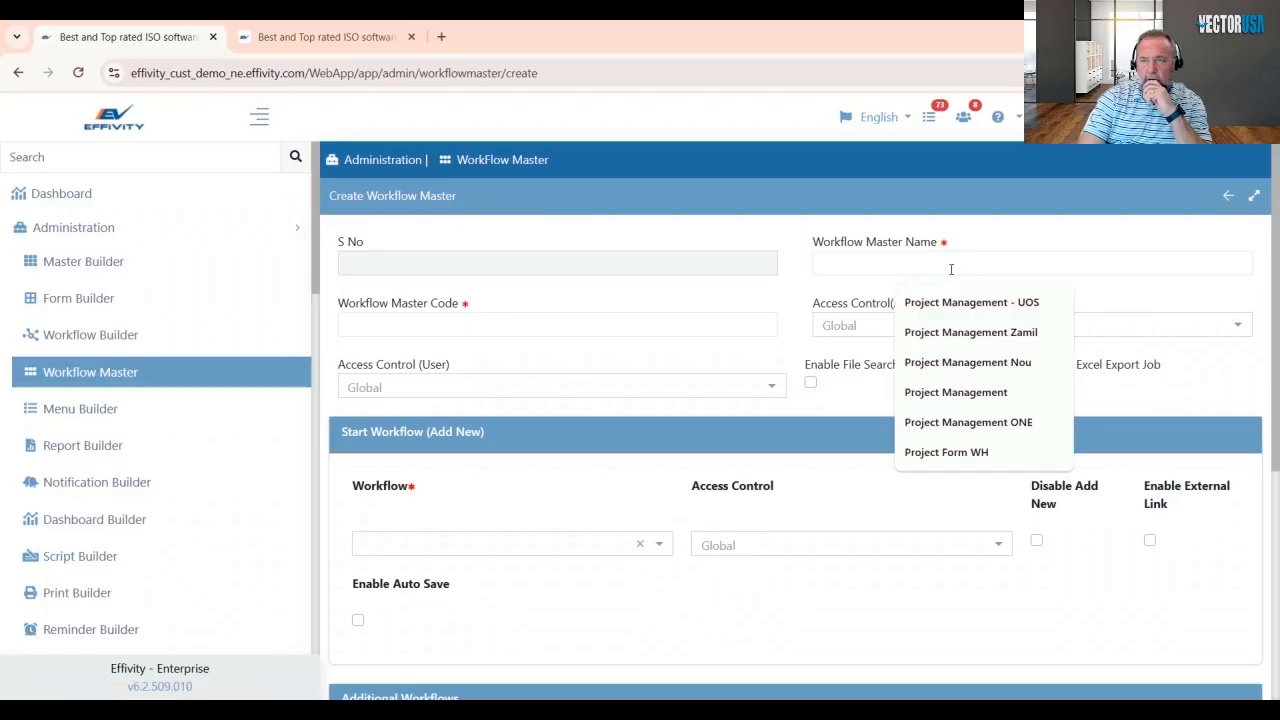
pyautogui.write('Pr')
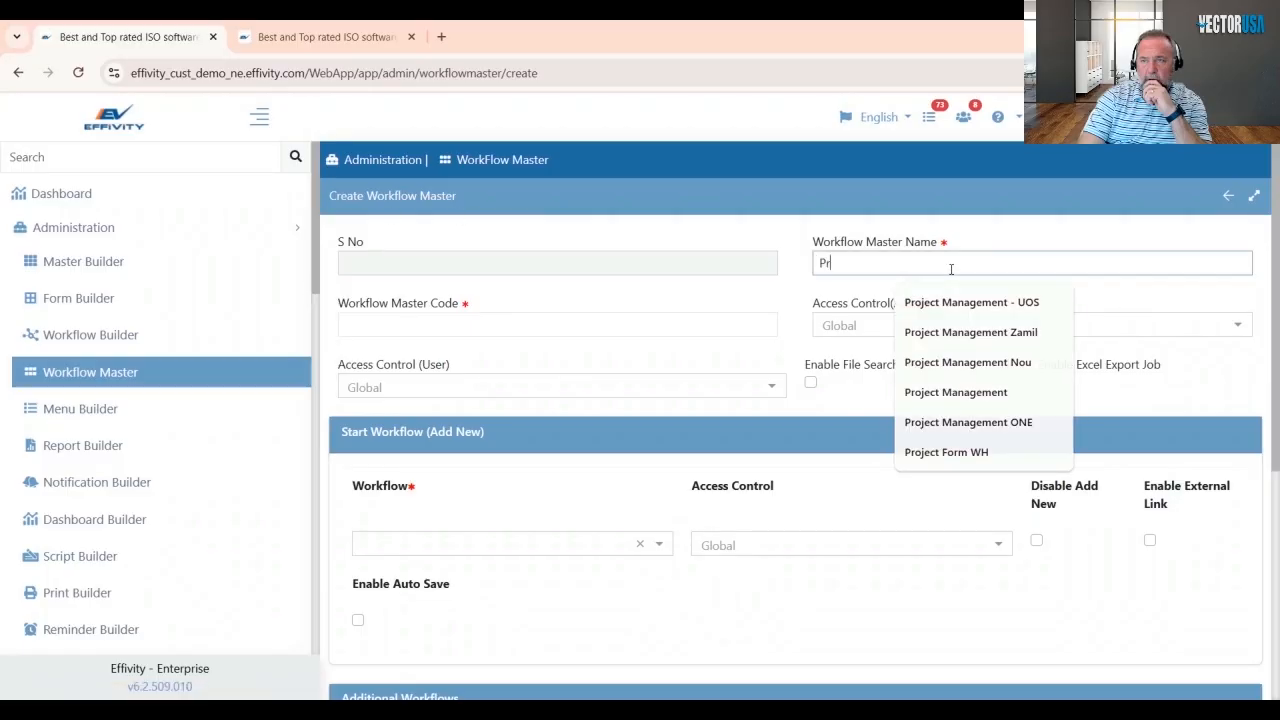
pyautogui.write('oje')
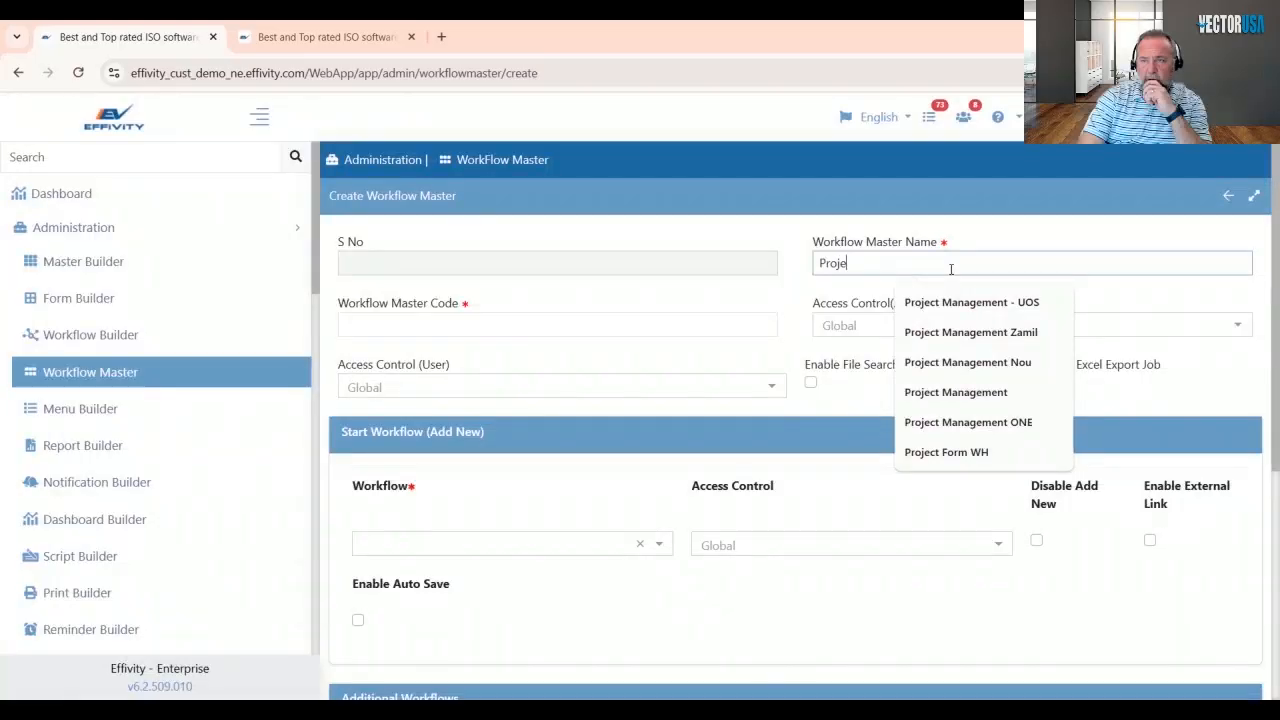
pyautogui.write('ct Manag')
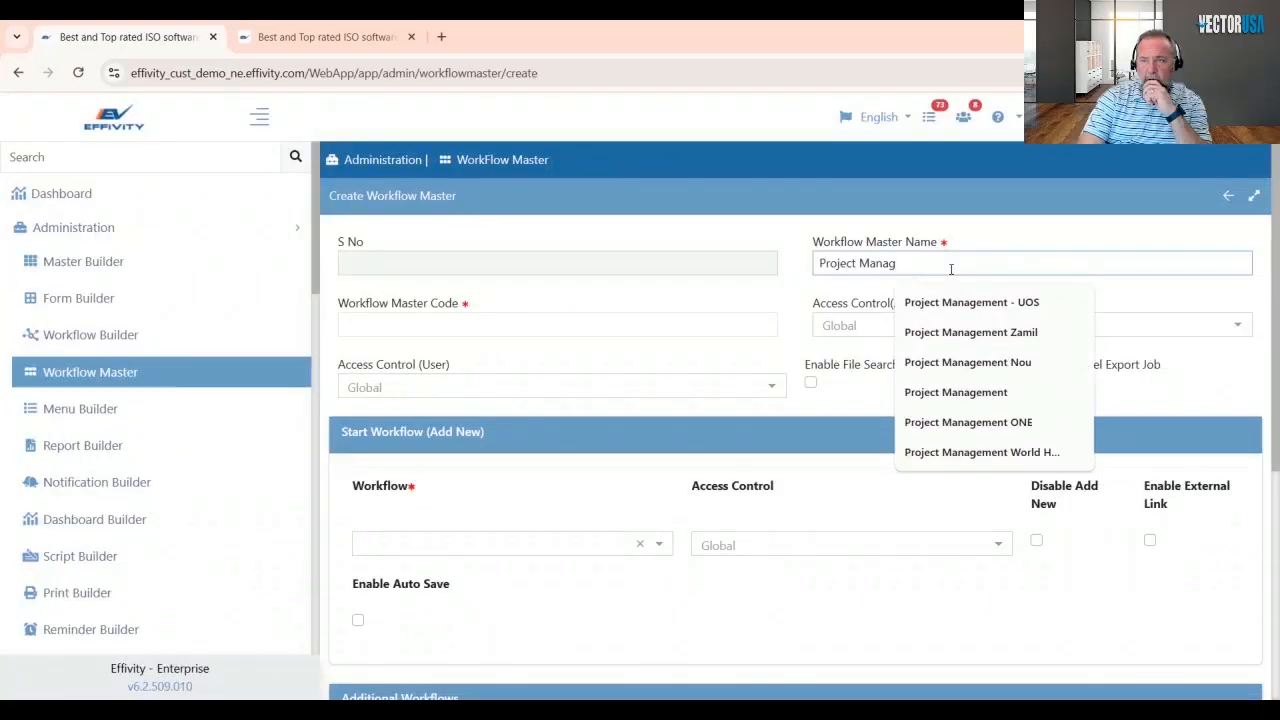
pyautogui.write('ement Vec')
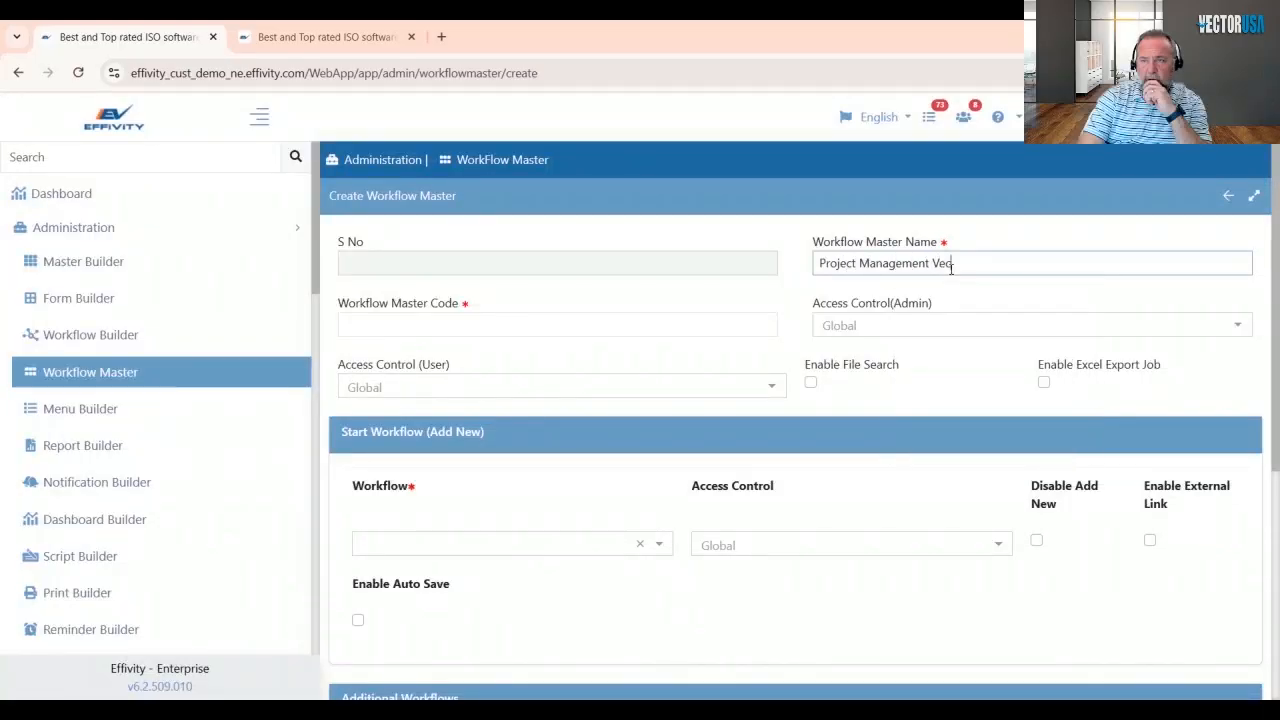
pyautogui.write('tor')
pyautogui.click(378, 320)
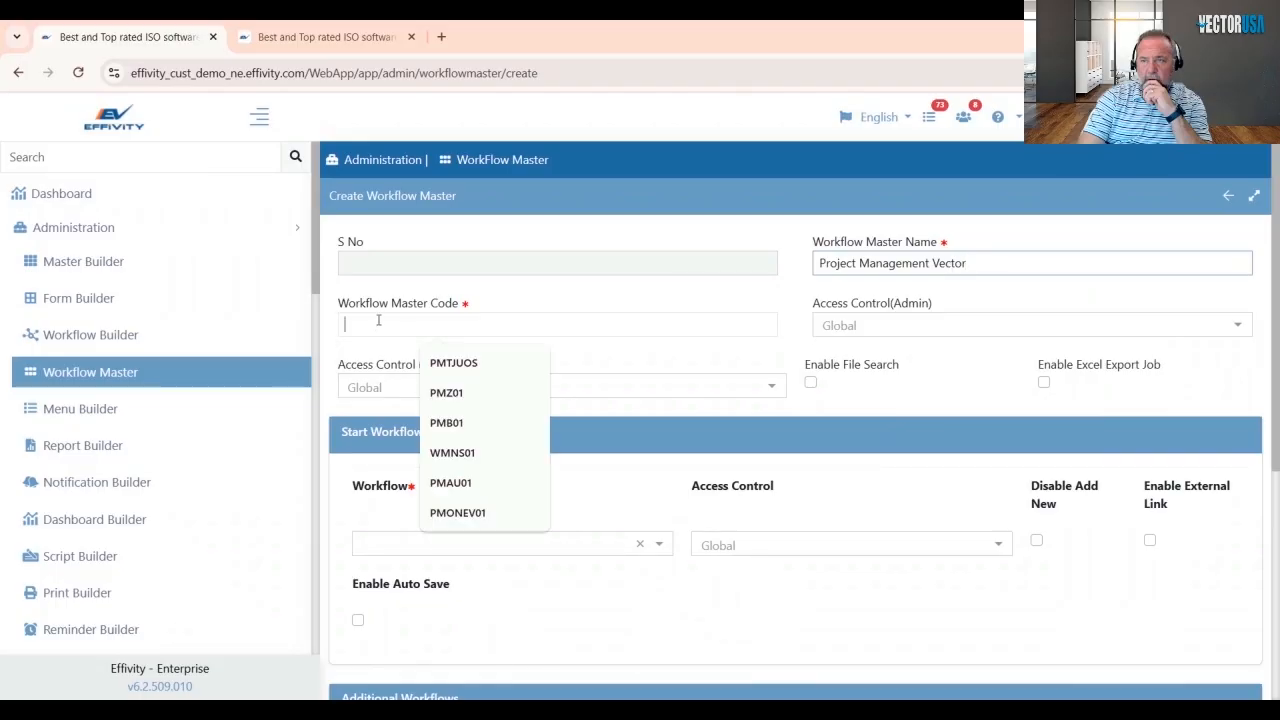
pyautogui.write('PMV')
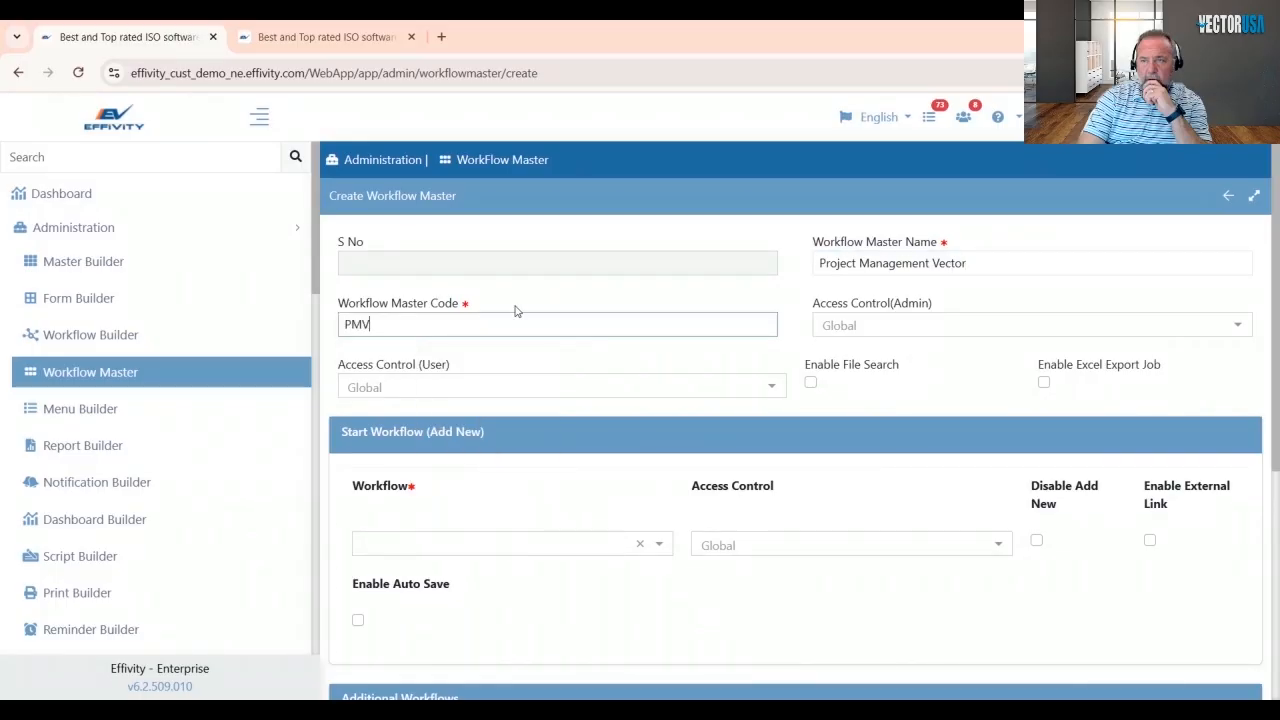
pyautogui.write('01')
# - Cancel the open Context Of Organisations form, look at its record list and return to the workflow master form
pyautogui.scroll(-1, 948, 501)
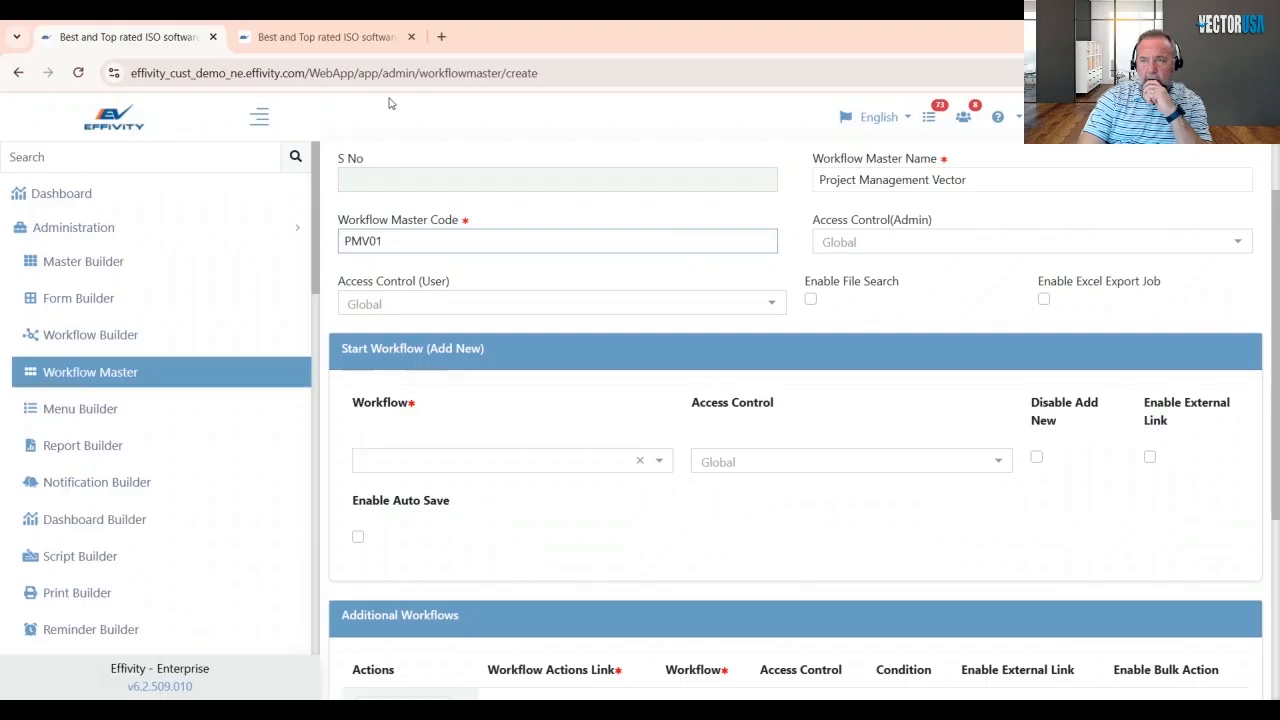
pyautogui.click(357, 38)
pyautogui.scroll(-5, 791, 591)
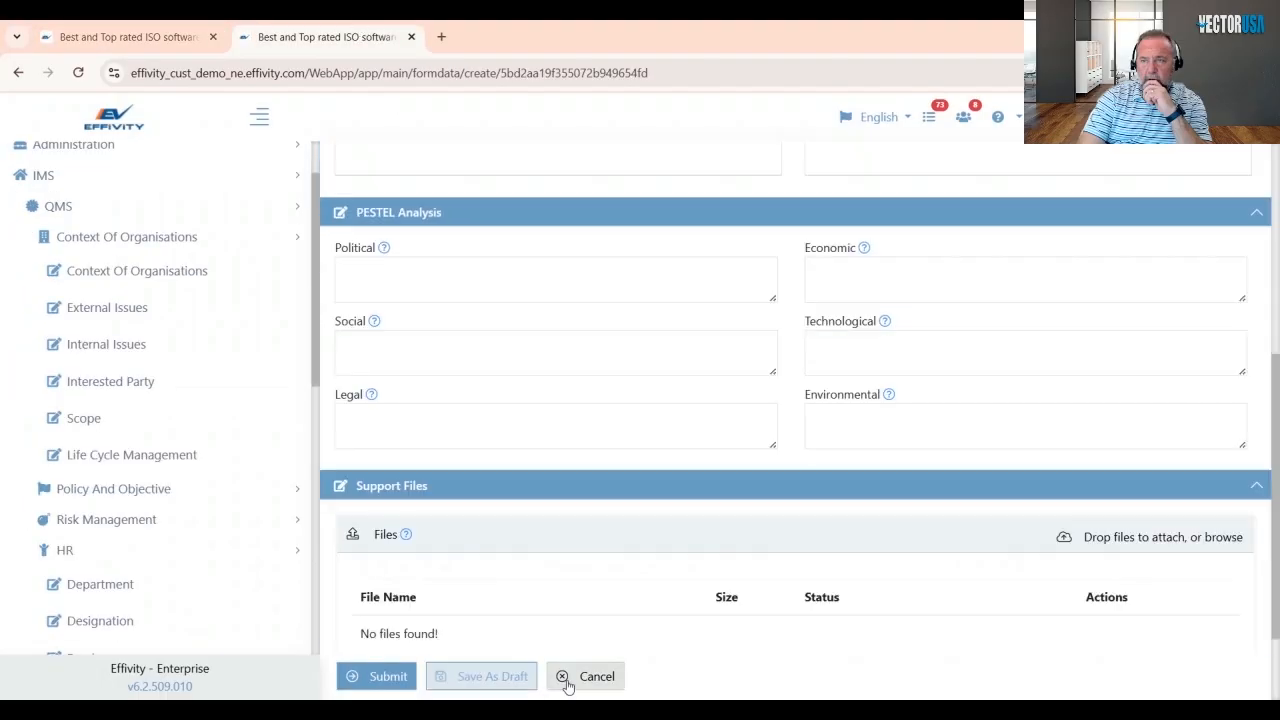
pyautogui.click(615, 677)
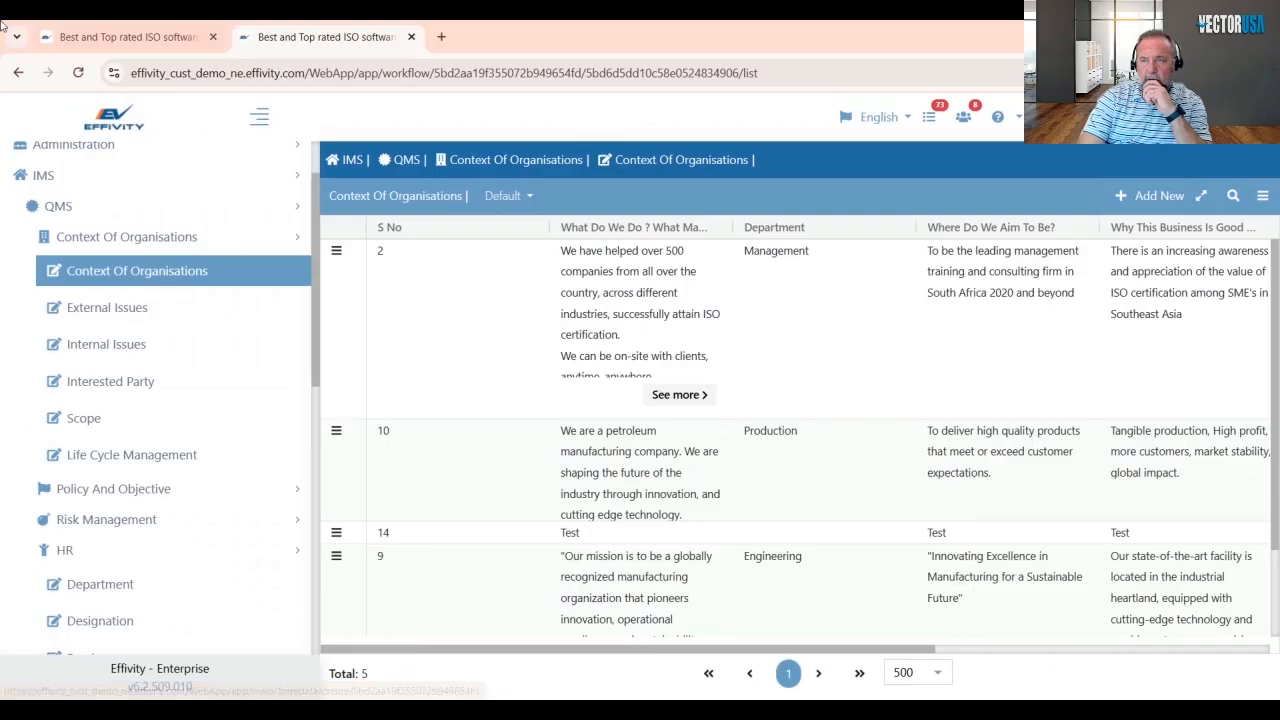
pyautogui.click(80, 38)
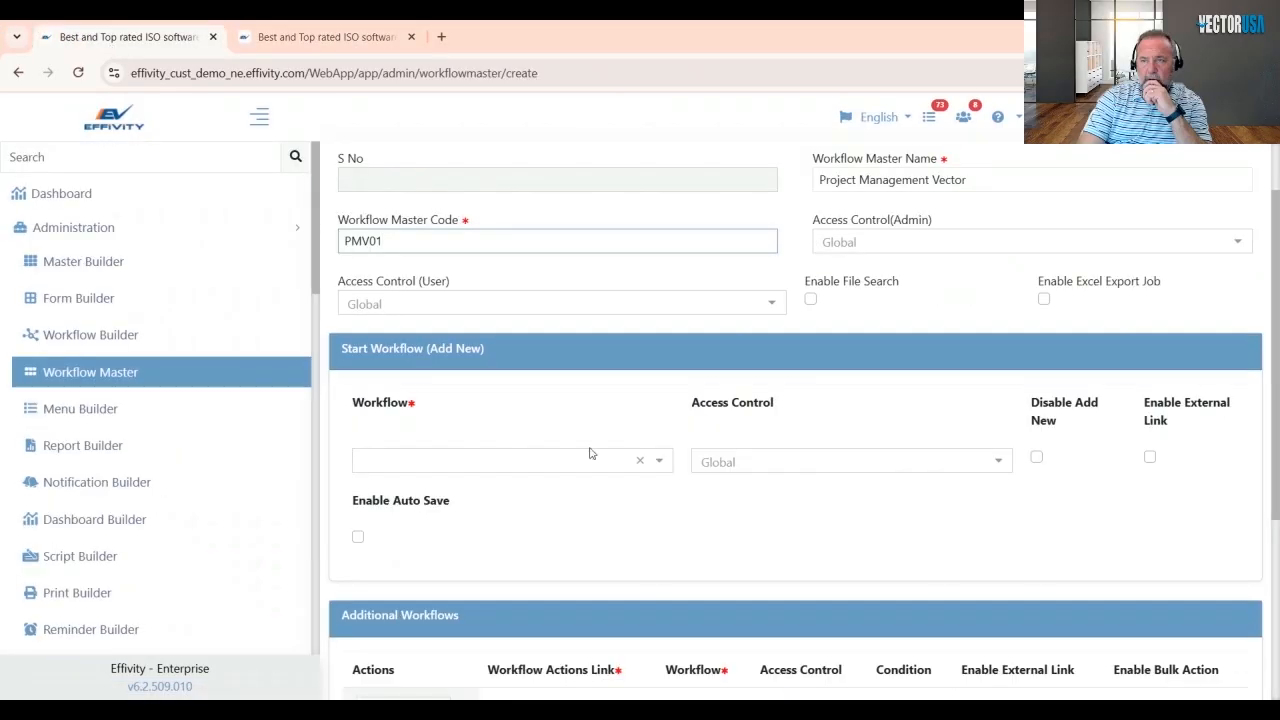
# - Set the start workflow of the new workflow master to Project Management Vector - 1.0
pyautogui.click(477, 463)
pyautogui.write('project')
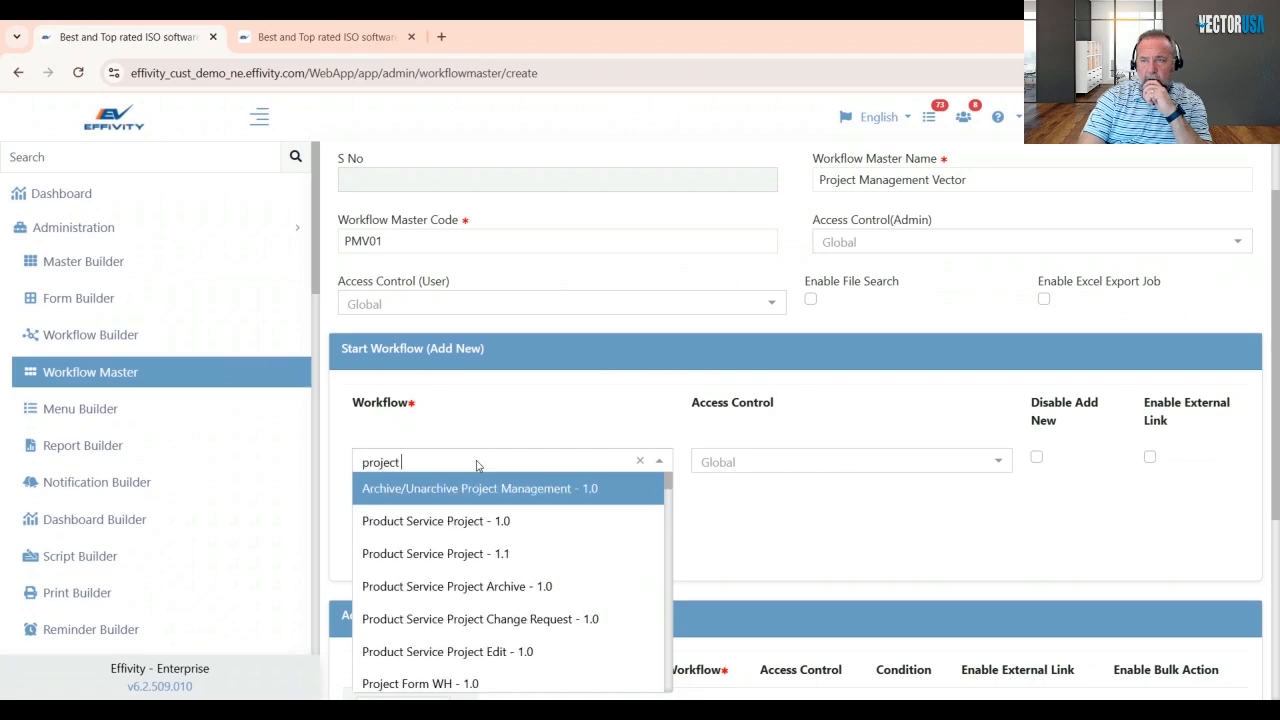
pyautogui.write(' manage')
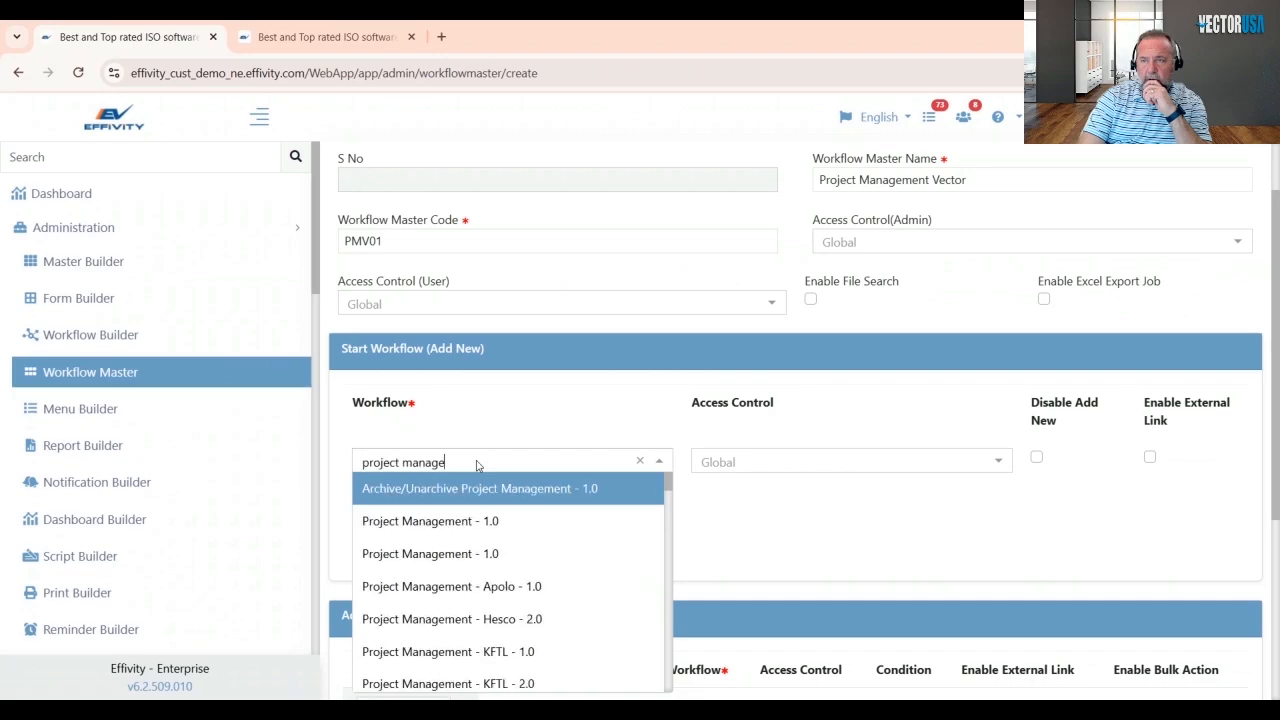
pyautogui.scroll(-5, 487, 605)
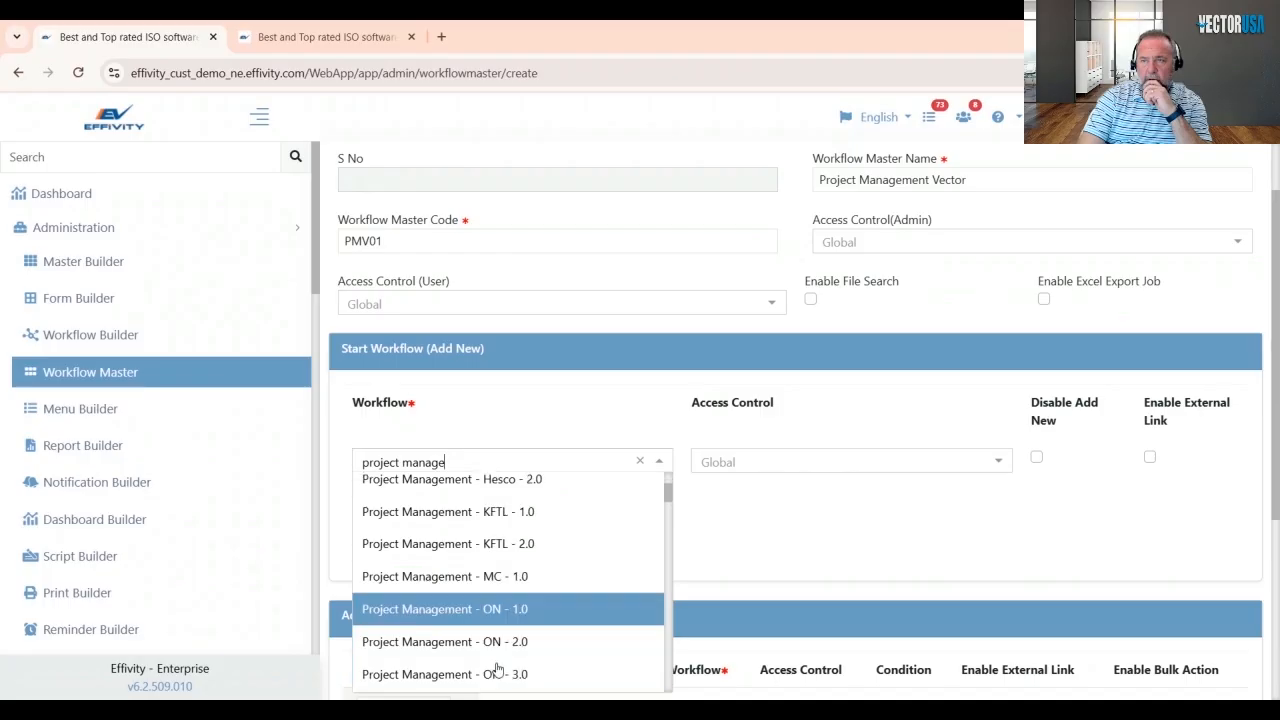
pyautogui.scroll(-5, 505, 643)
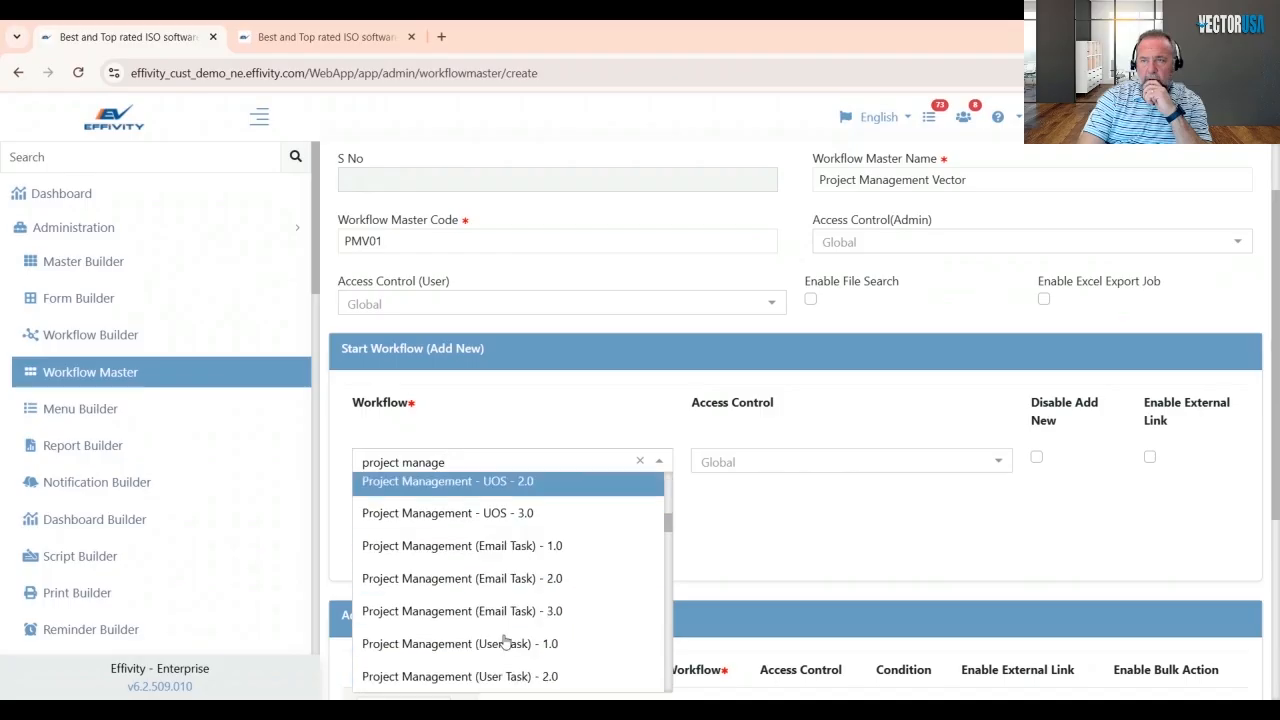
pyautogui.scroll(-5, 505, 643)
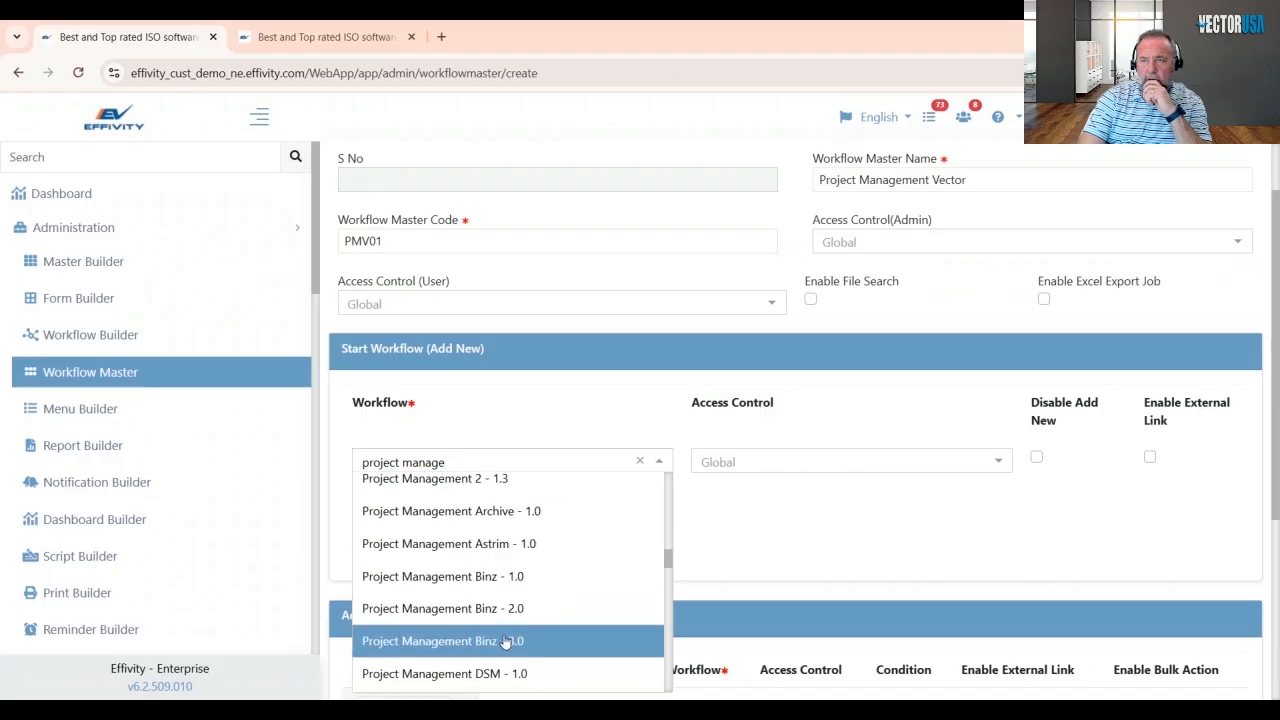
pyautogui.scroll(-5, 505, 643)
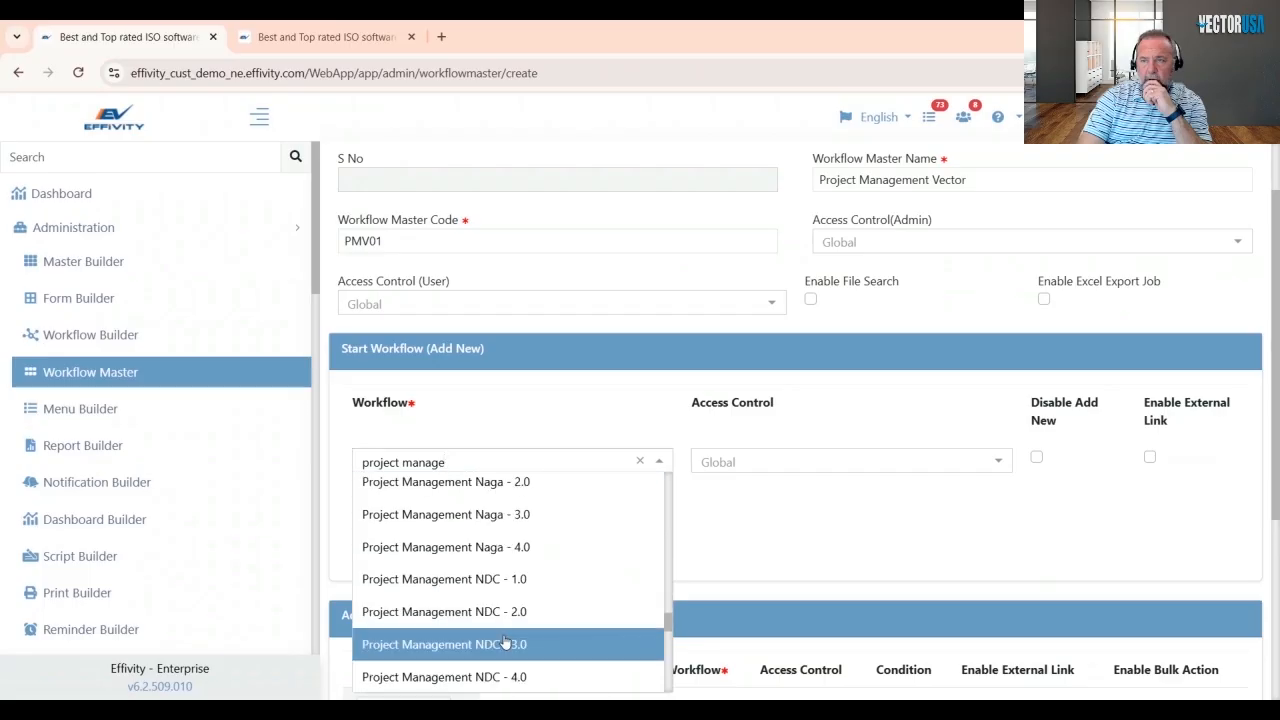
pyautogui.scroll(-5, 505, 643)
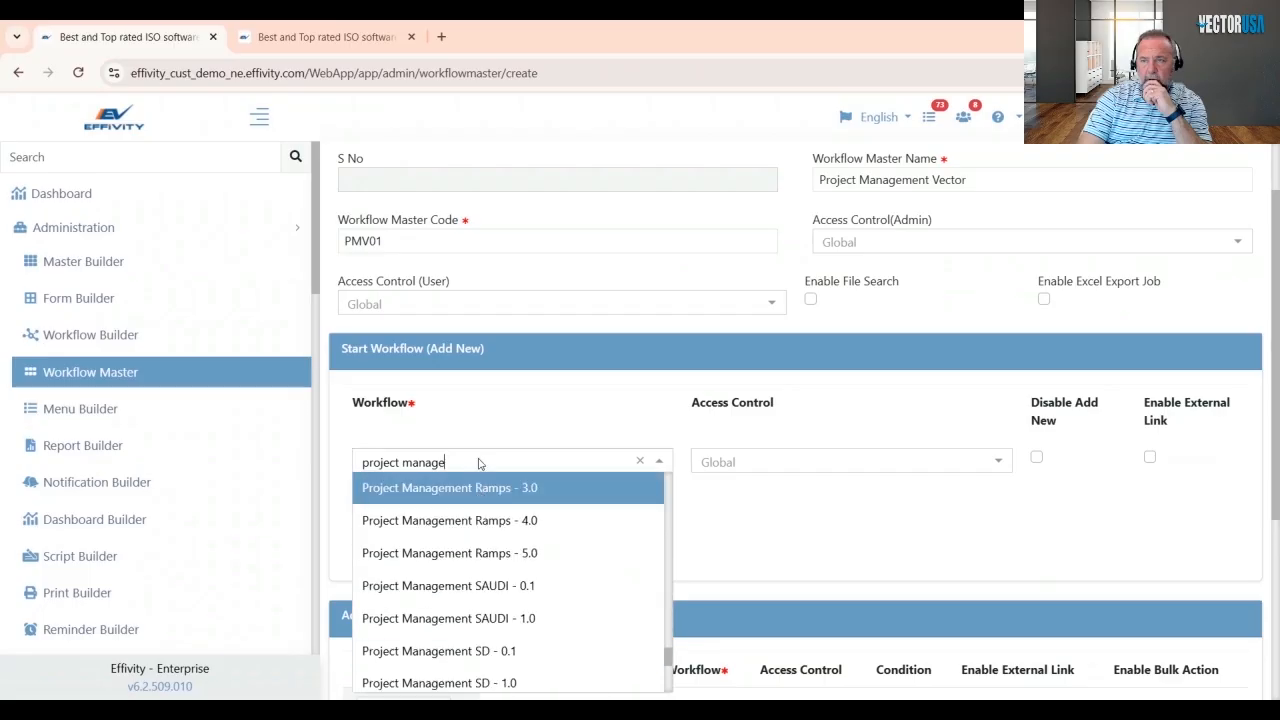
pyautogui.write('ment vec')
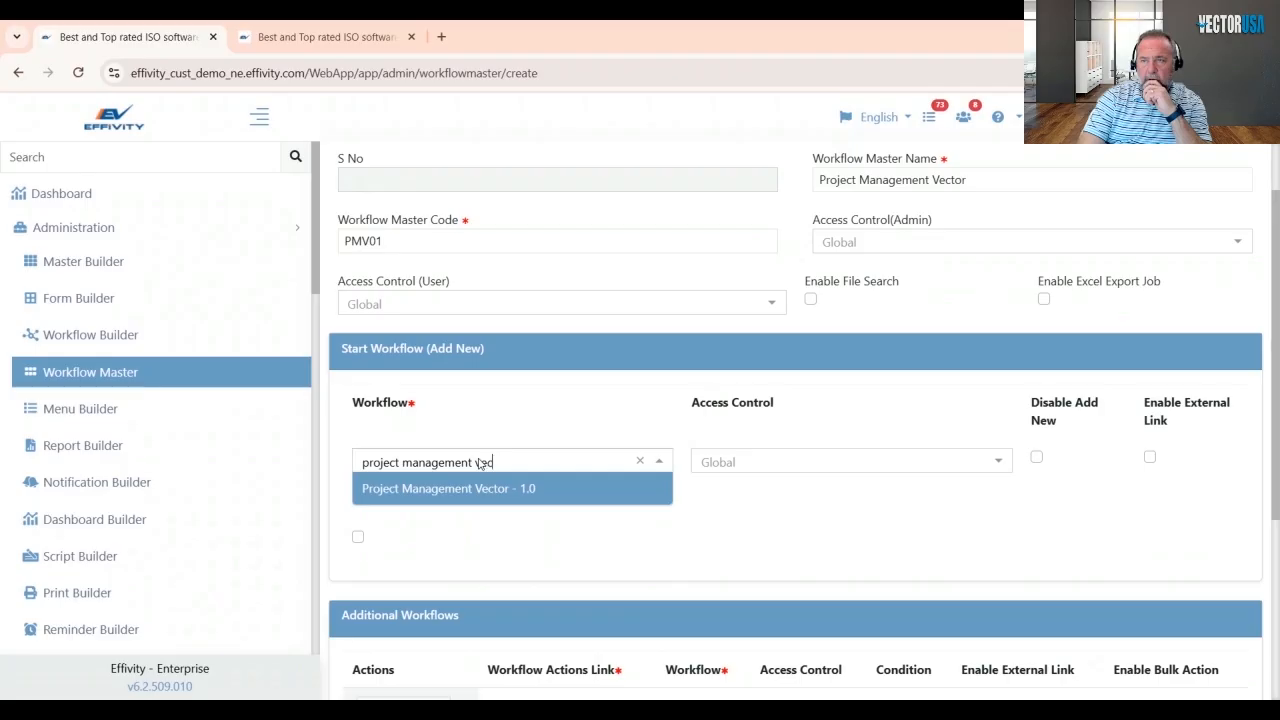
pyautogui.click(486, 490)
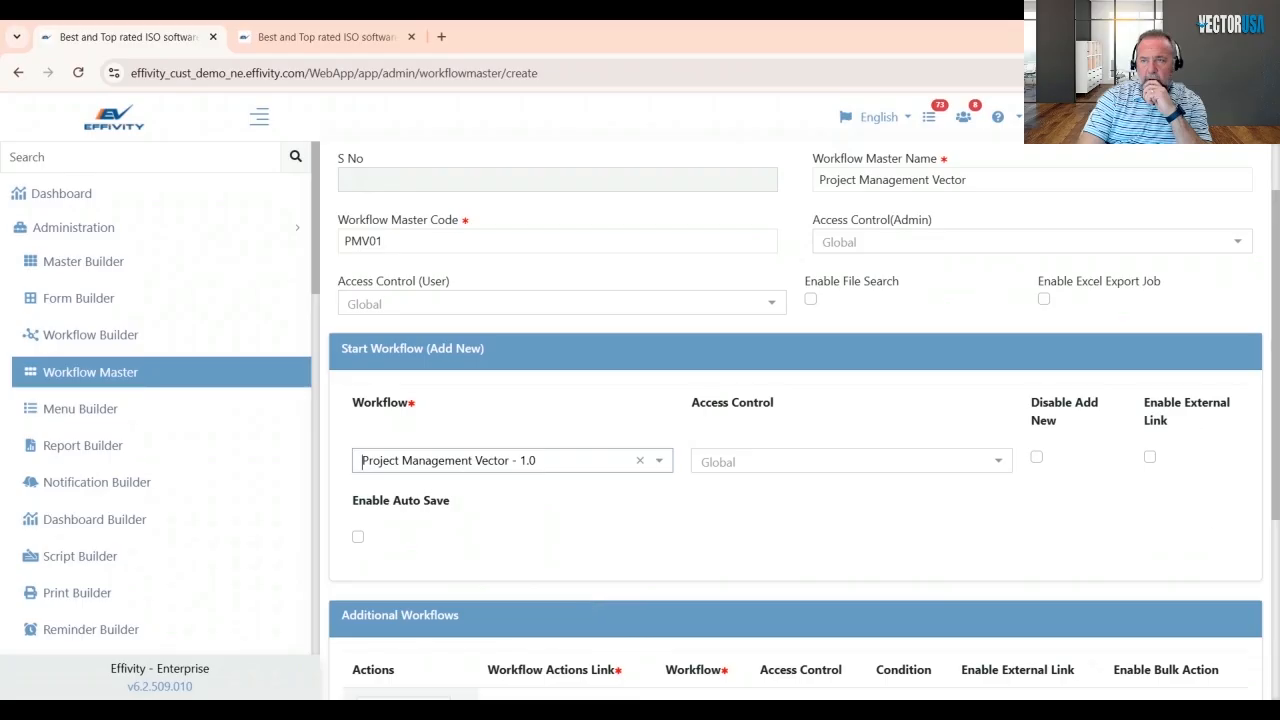
# - Examine the Additional Workflows section alongside the actions available on the first Context Of Organisations record, then return to the workflow master form
pyautogui.moveTo(1275, 361); pyautogui.dragTo(1273, 399)
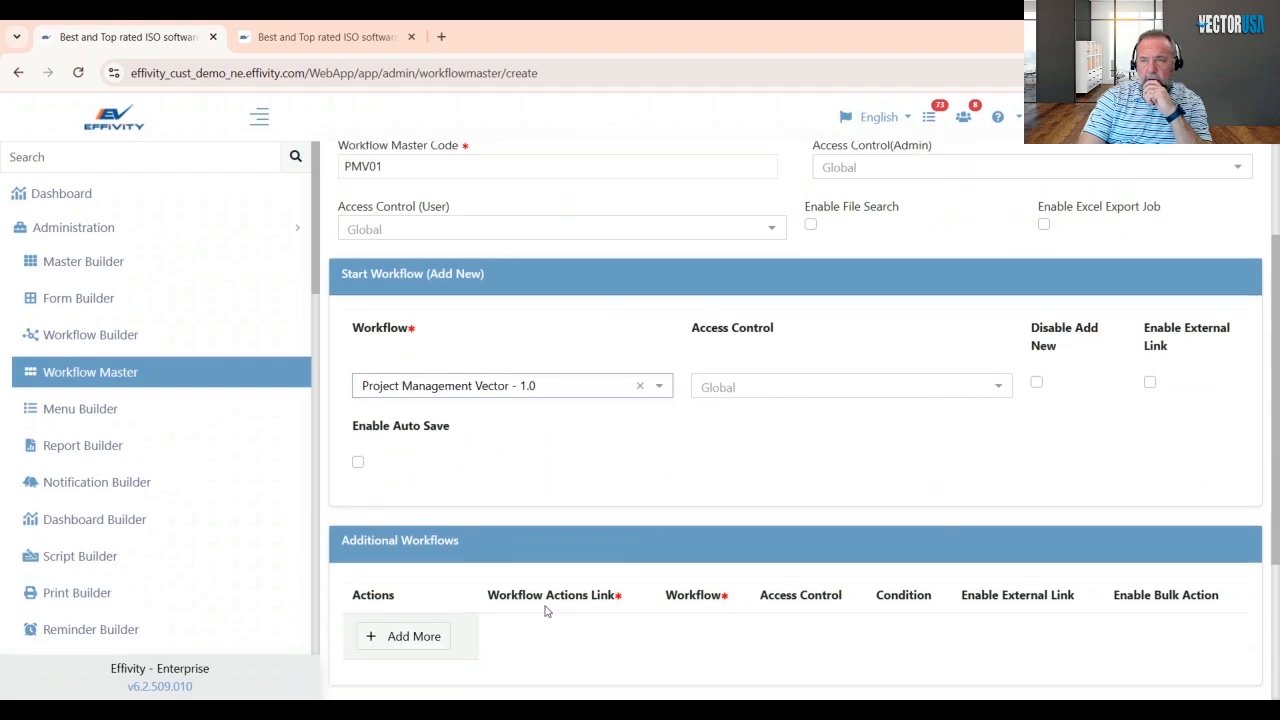
pyautogui.scroll(-1, 527, 553)
pyautogui.click(325, 37)
pyautogui.click(337, 251)
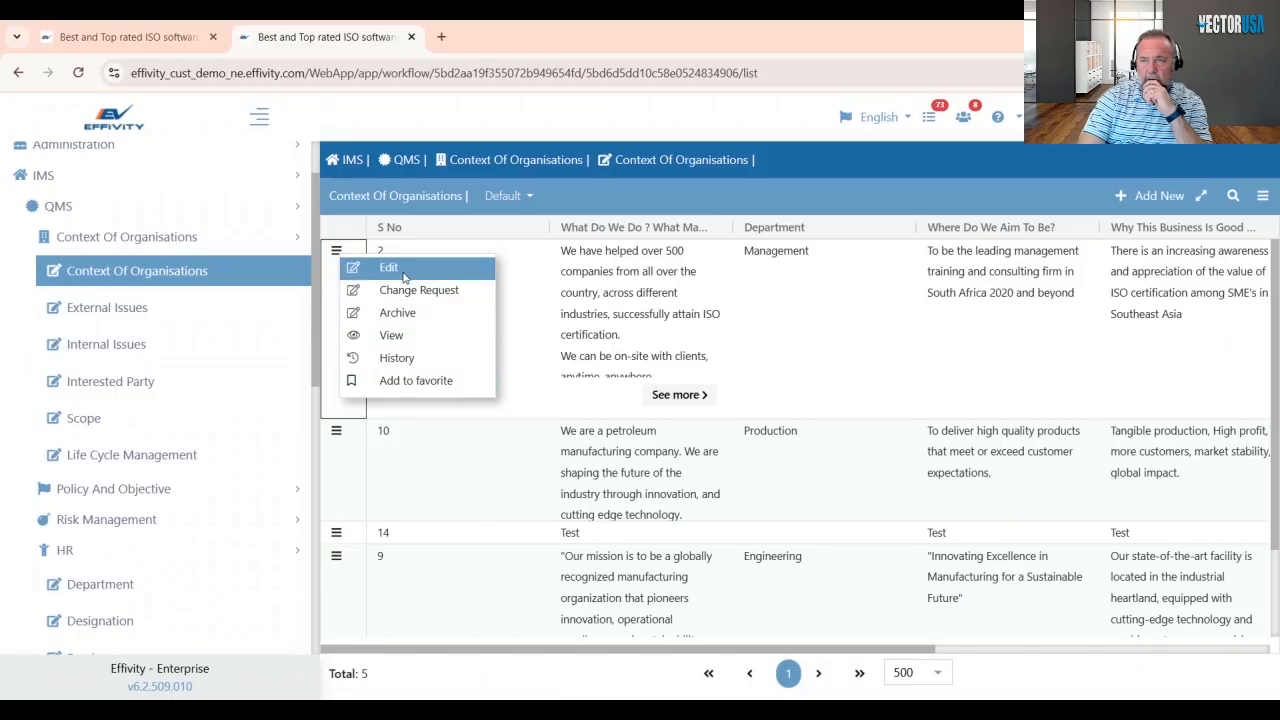
pyautogui.click(132, 37)
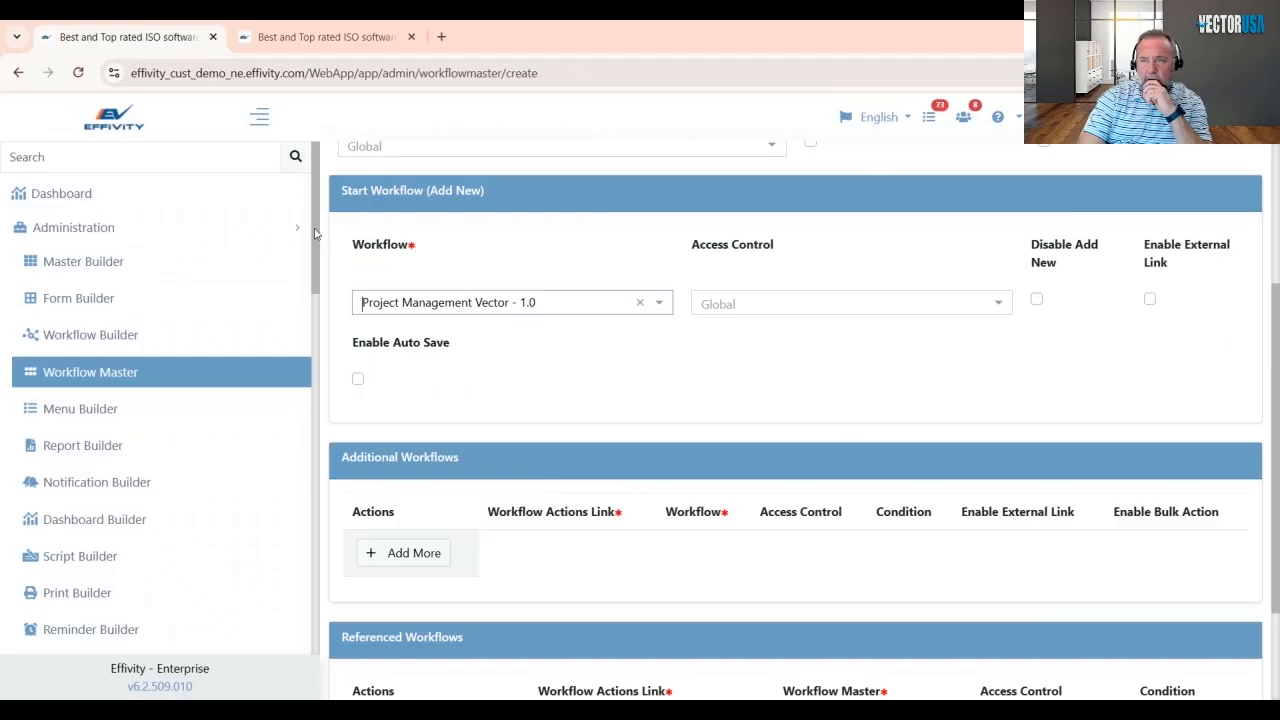
# - Submit the new Project Management Vector workflow master and continue to its record views
pyautogui.scroll(1, 571, 387)
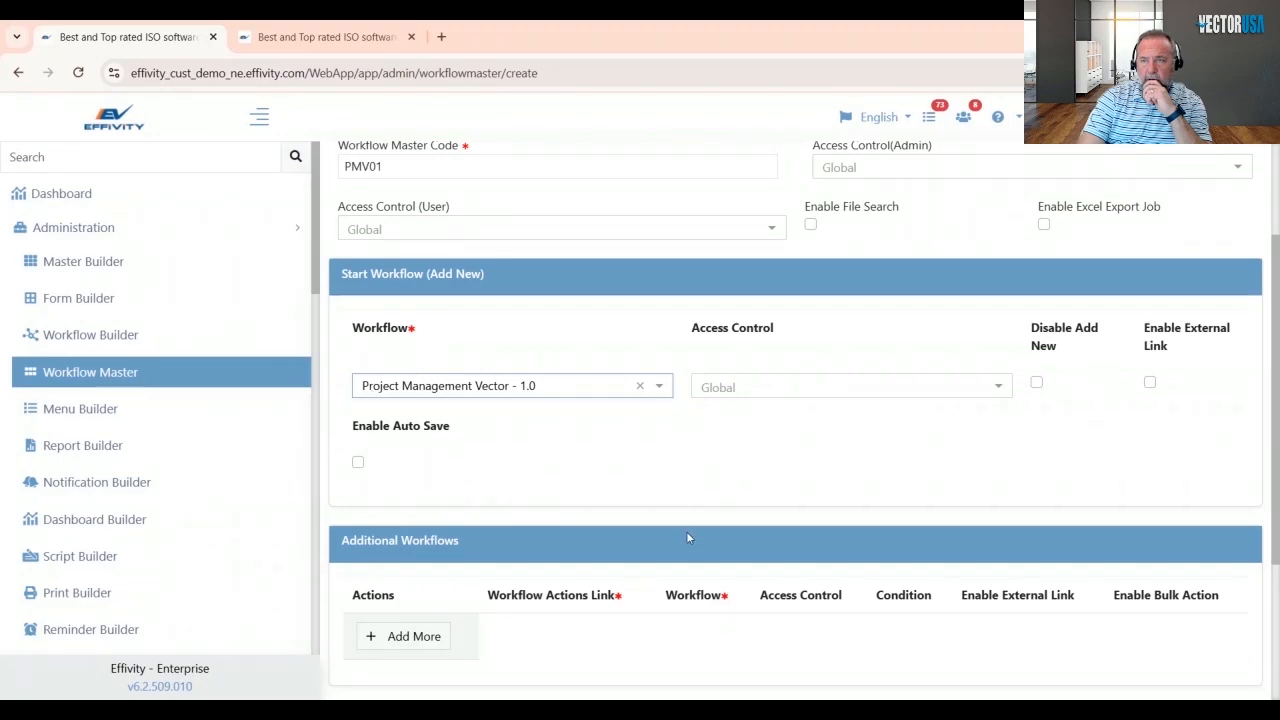
pyautogui.scroll(-3, 686, 531)
pyautogui.click(385, 668)
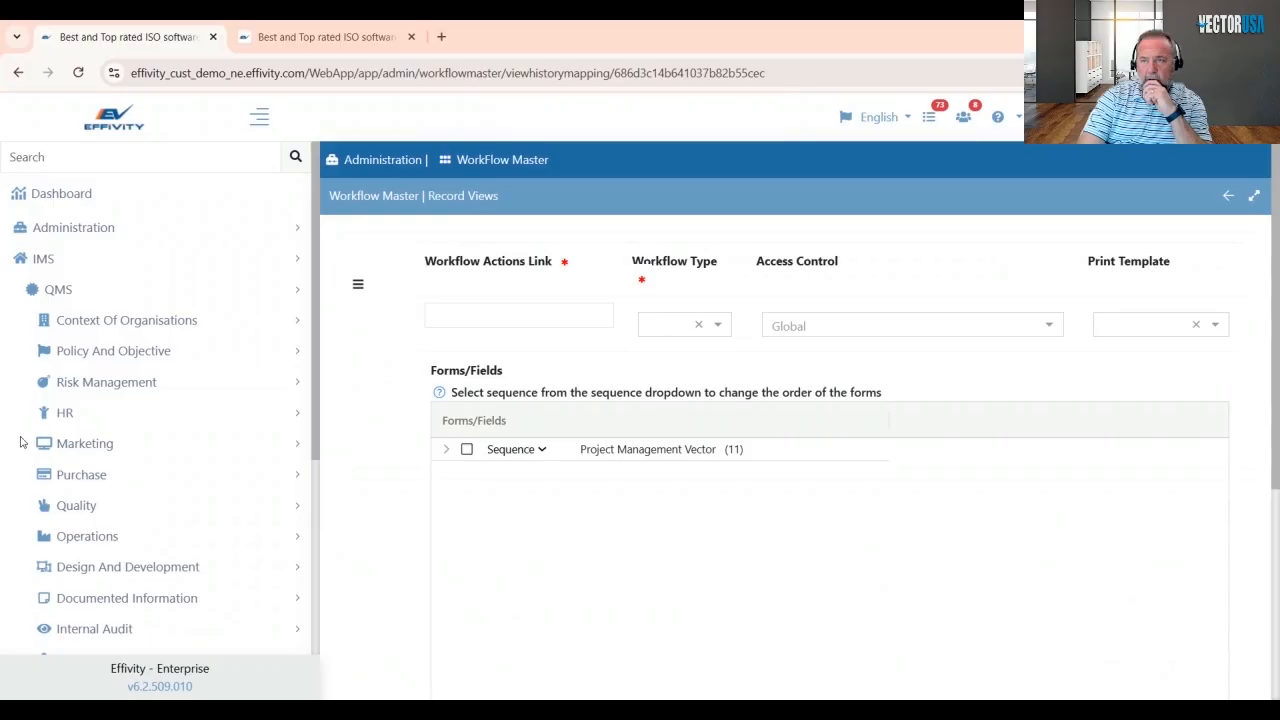
# - View the first Context Of Organisations record as an example and return to the workflow master's record views
pyautogui.click(336, 36)
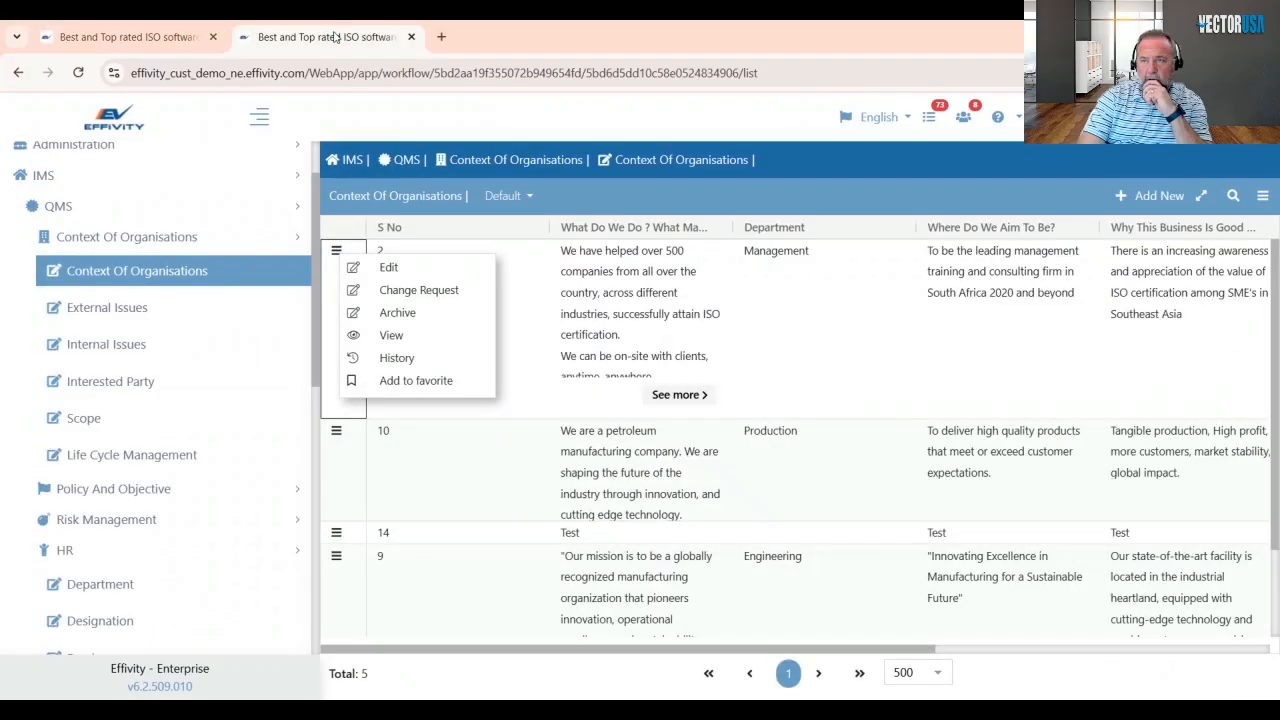
pyautogui.click(391, 336)
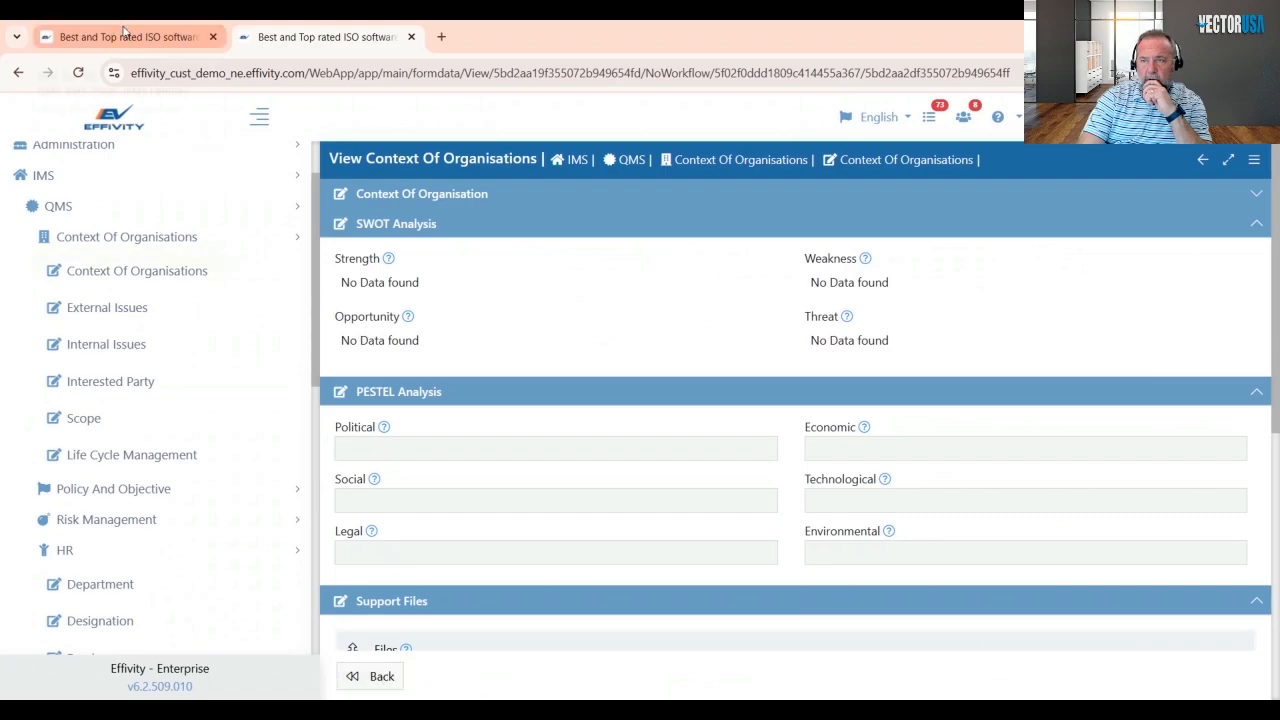
pyautogui.click(123, 34)
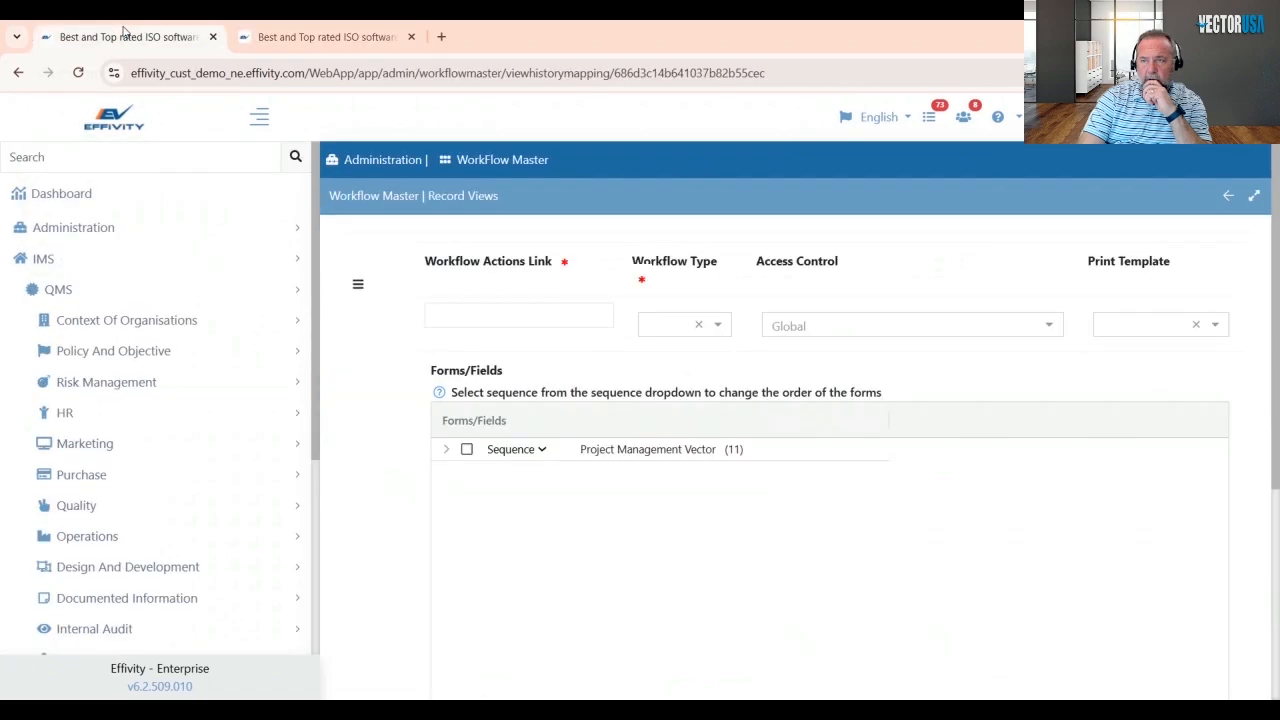
# - Name the record view's workflow actions link View and set its workflow type to View
pyautogui.click(517, 316)
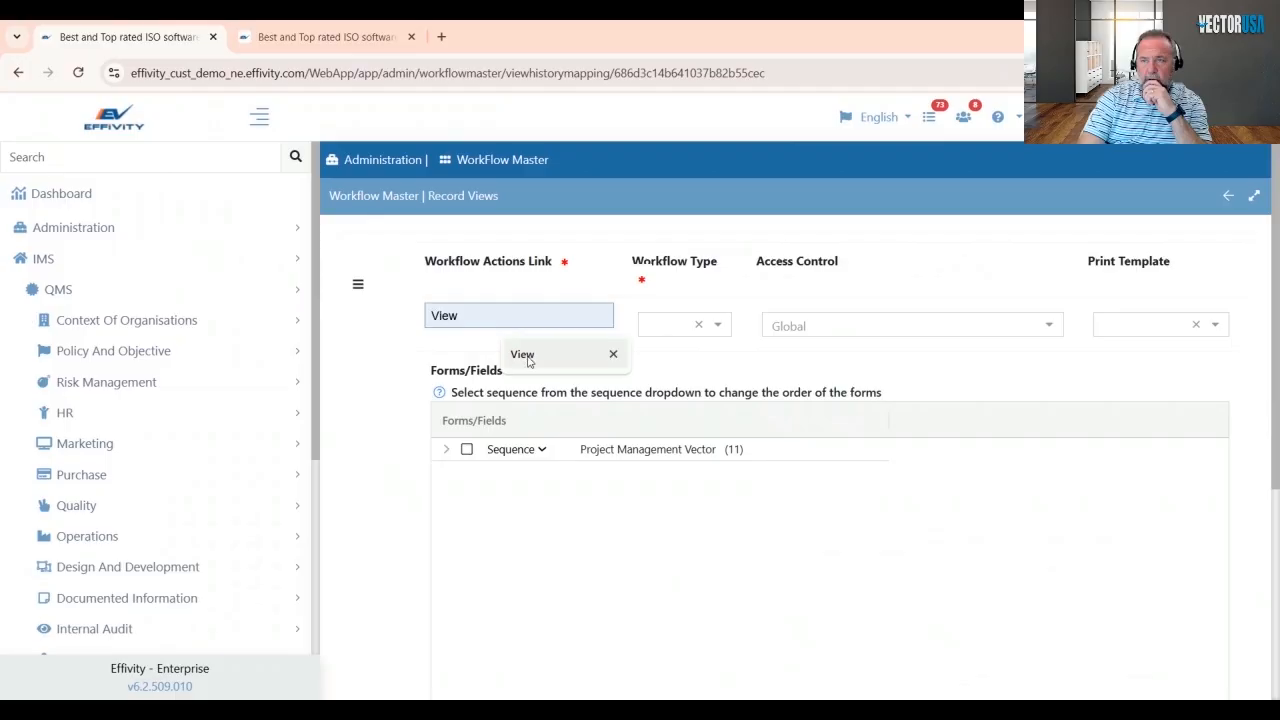
pyautogui.click(520, 352)
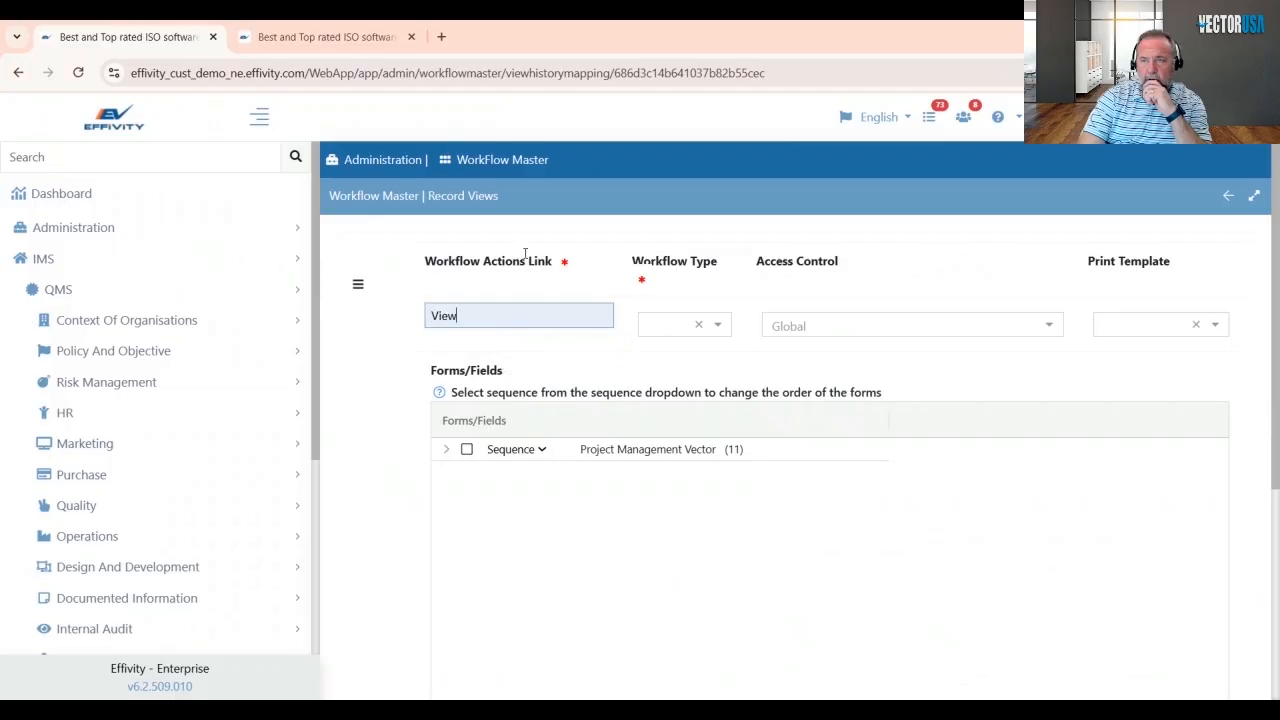
pyautogui.click(674, 330)
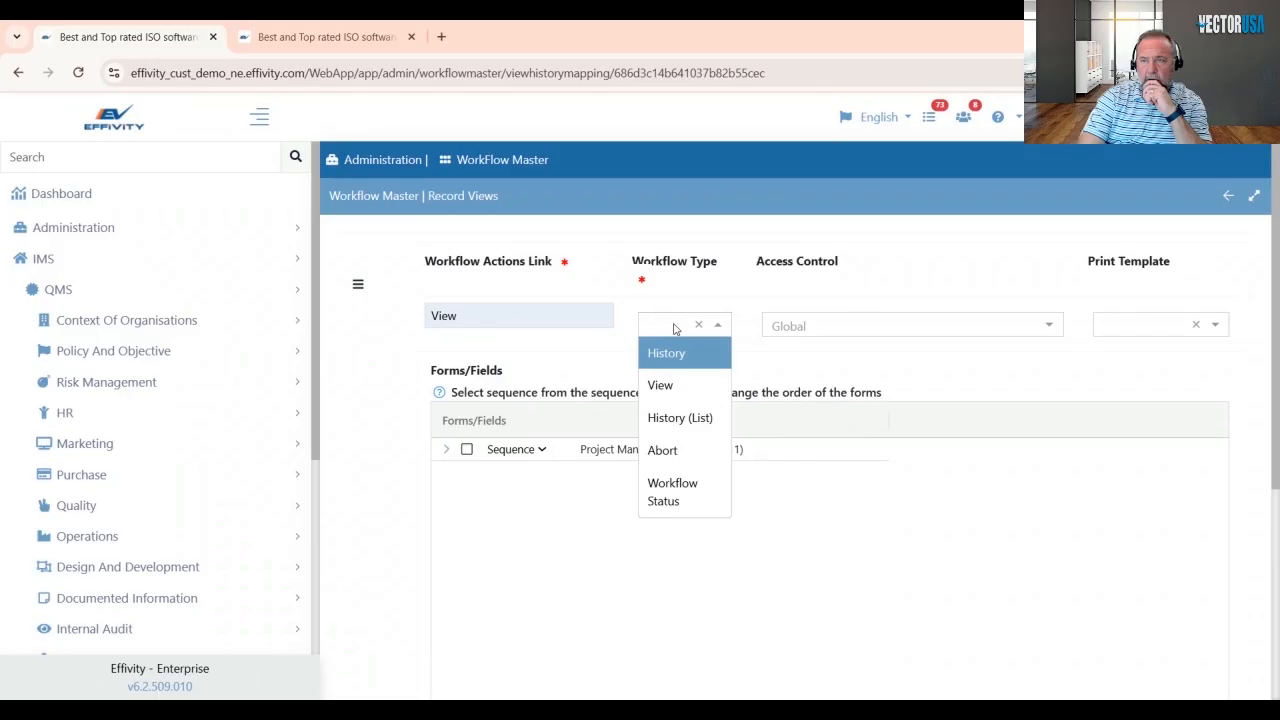
pyautogui.click(661, 386)
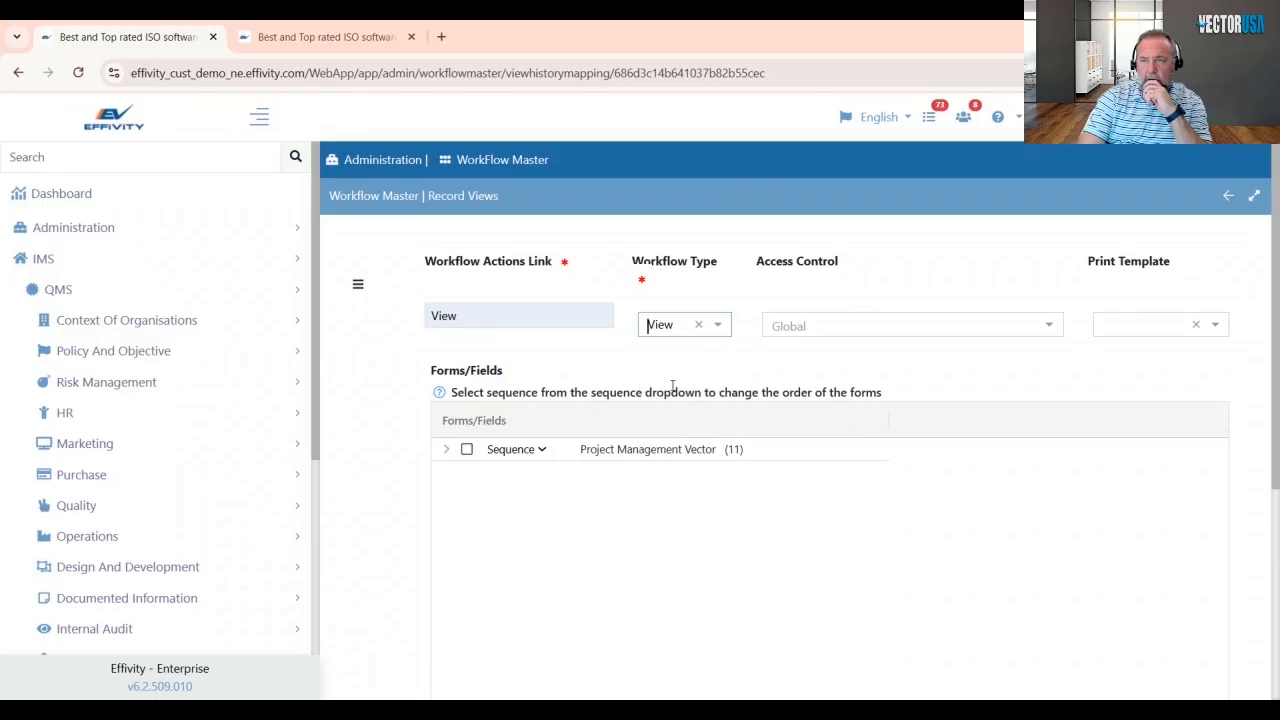
# - Expand the Project Management Vector form's fields and check the example Context Of Organisations record before returning to the record views
pyautogui.click(446, 450)
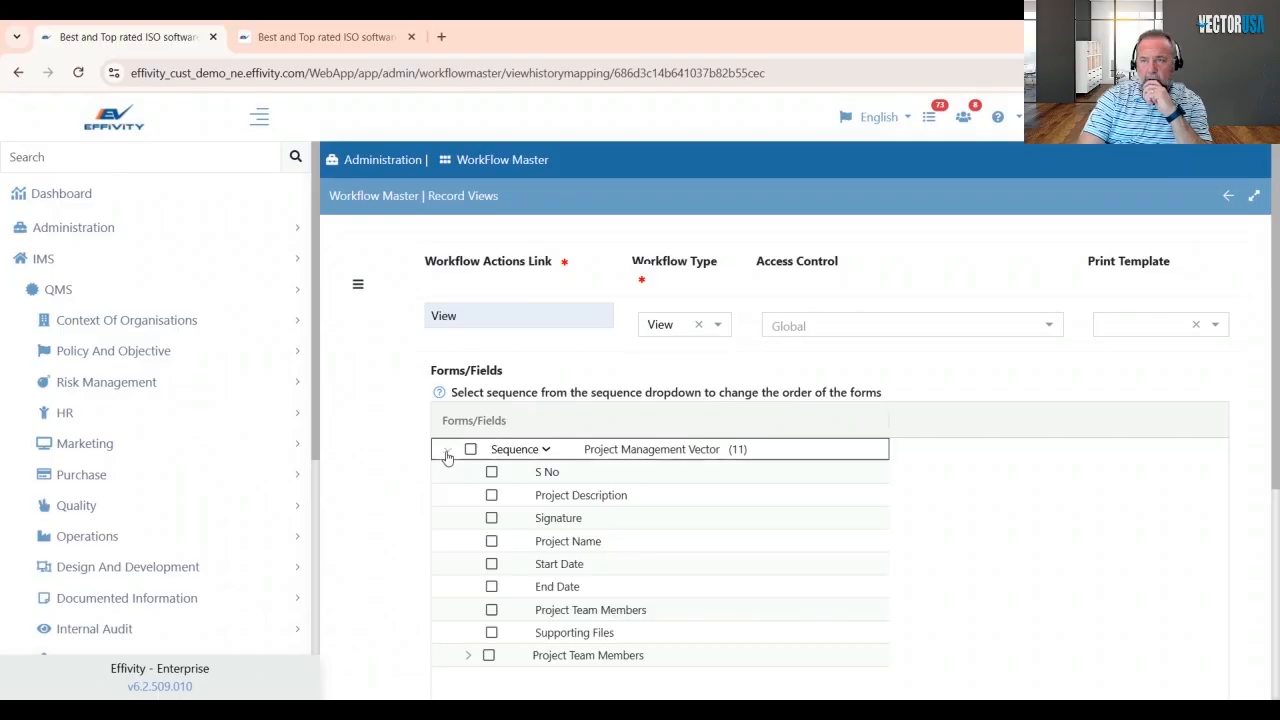
pyautogui.scroll(-1, 937, 610)
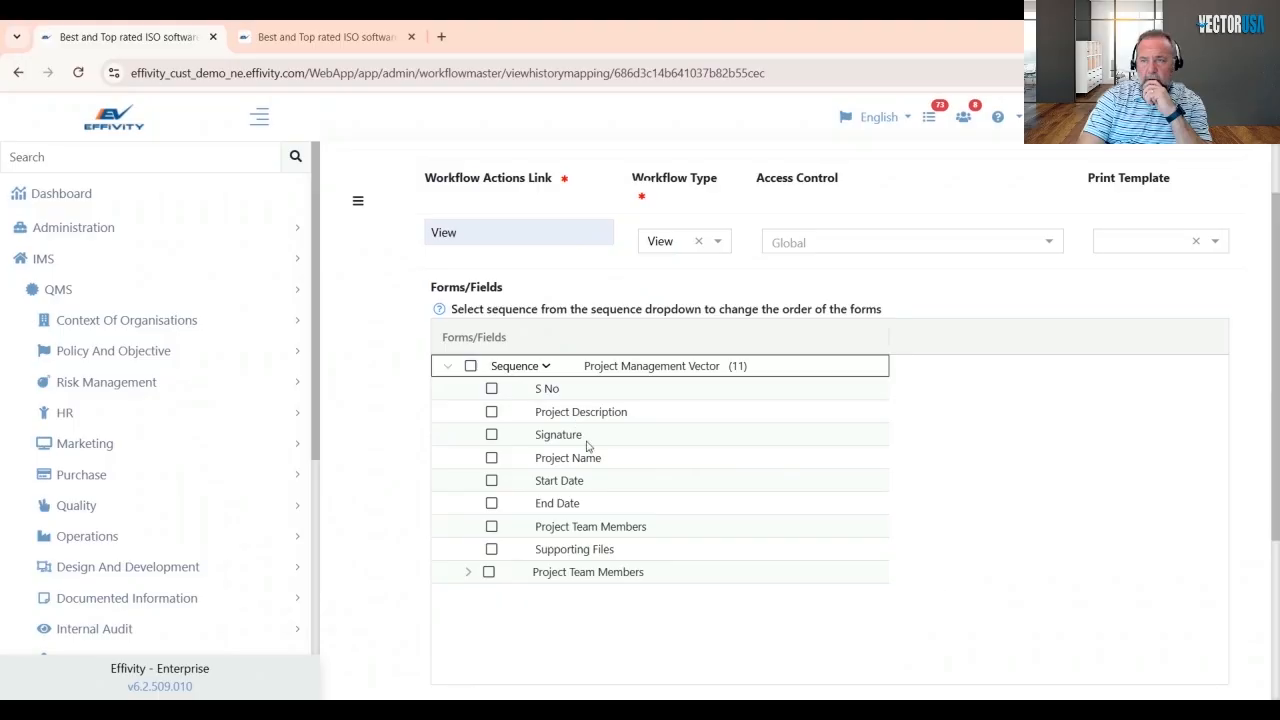
pyautogui.hotkey('ctrl', 'Tab')
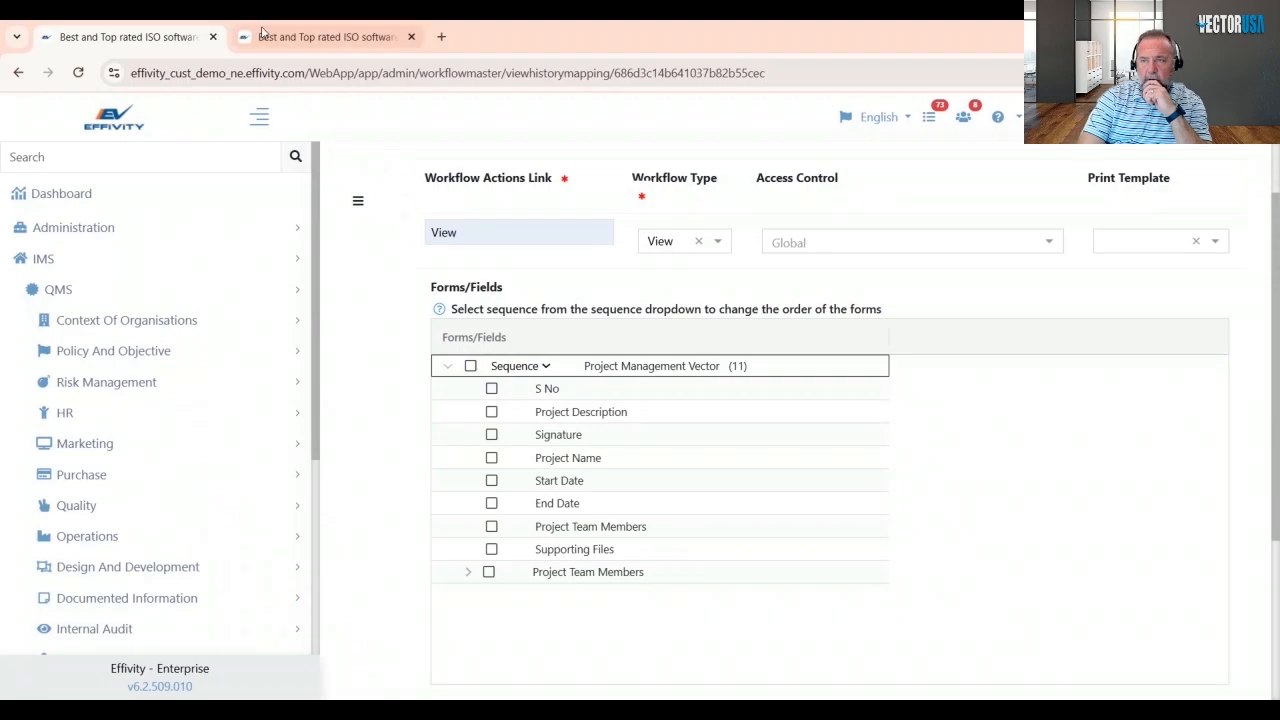
pyautogui.scroll(-1, 772, 431)
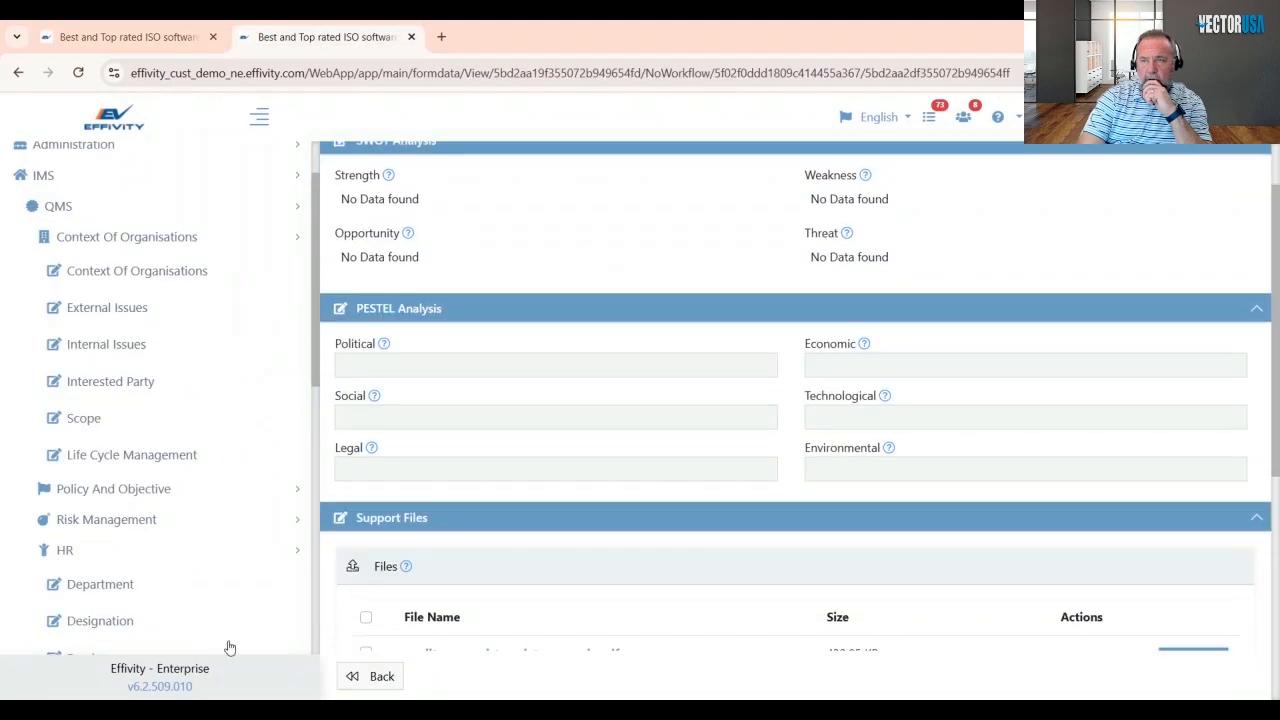
pyautogui.hotkey('ctrl', 'Tab')
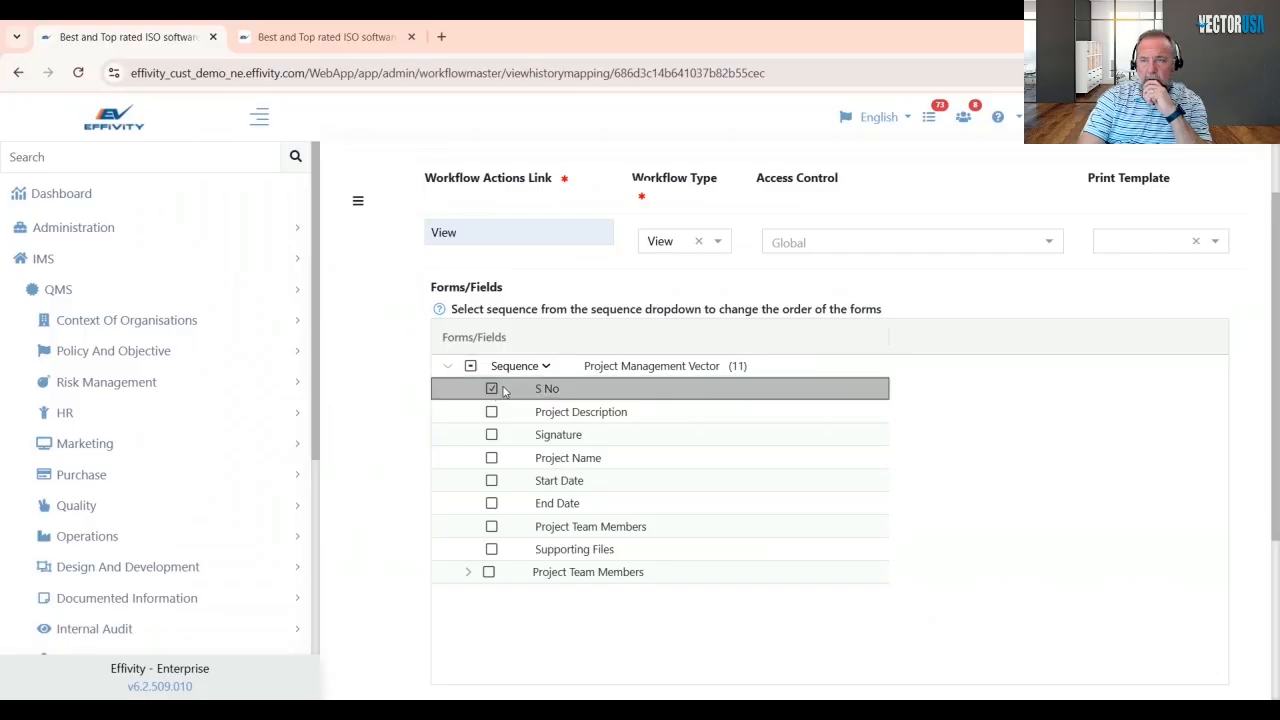
# - Include S No, Project Description, Project Name, Start Date and End Date in the record view, and save it
pyautogui.click(491, 388)
pyautogui.click(491, 411)
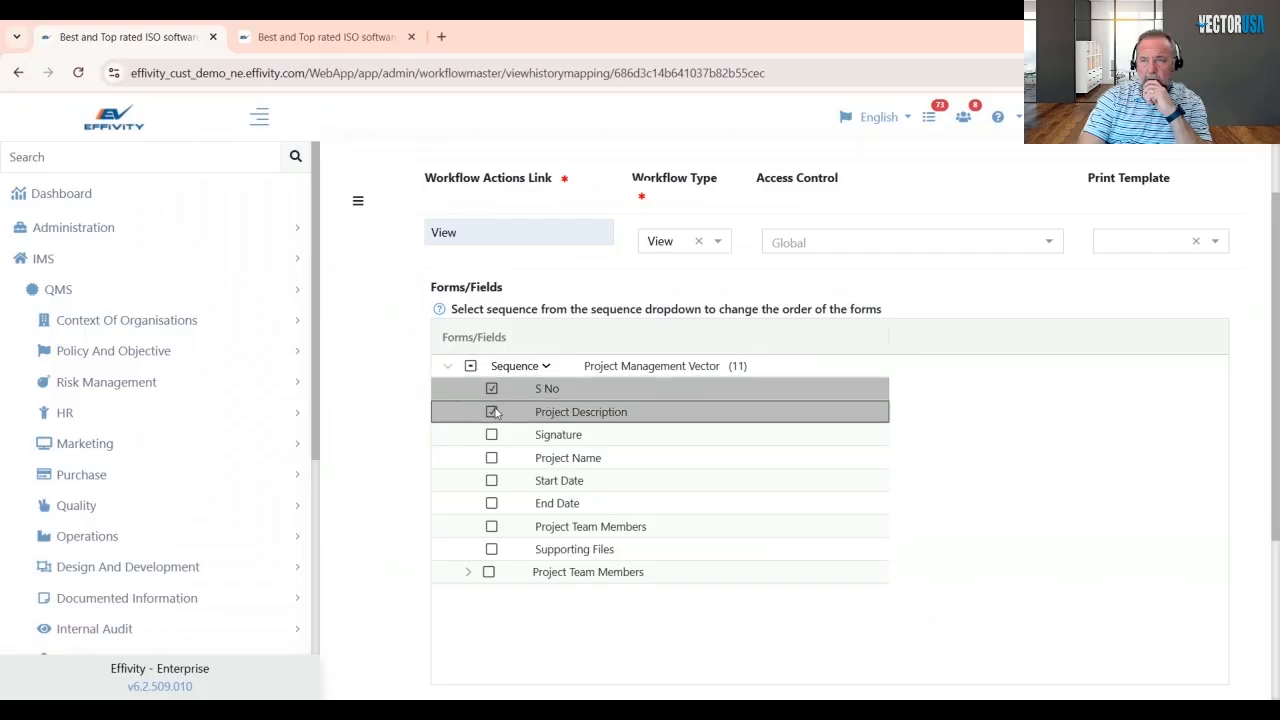
pyautogui.click(492, 458)
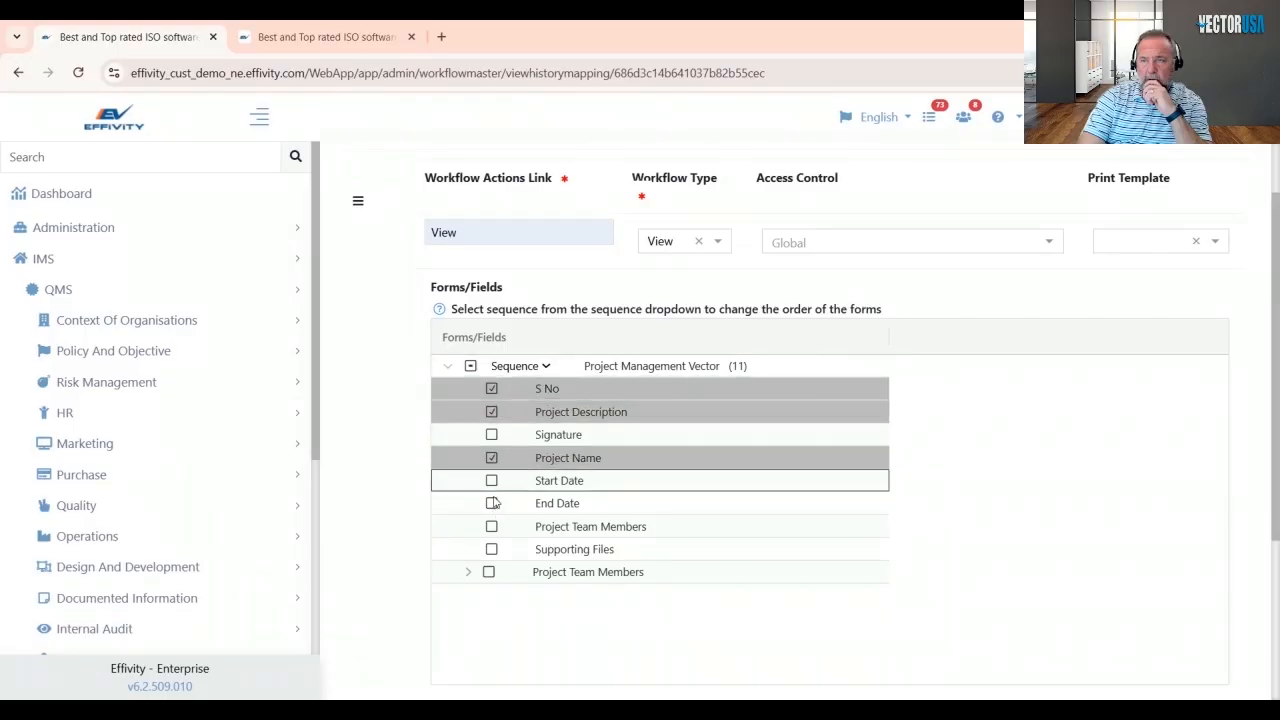
pyautogui.click(491, 481)
pyautogui.click(491, 503)
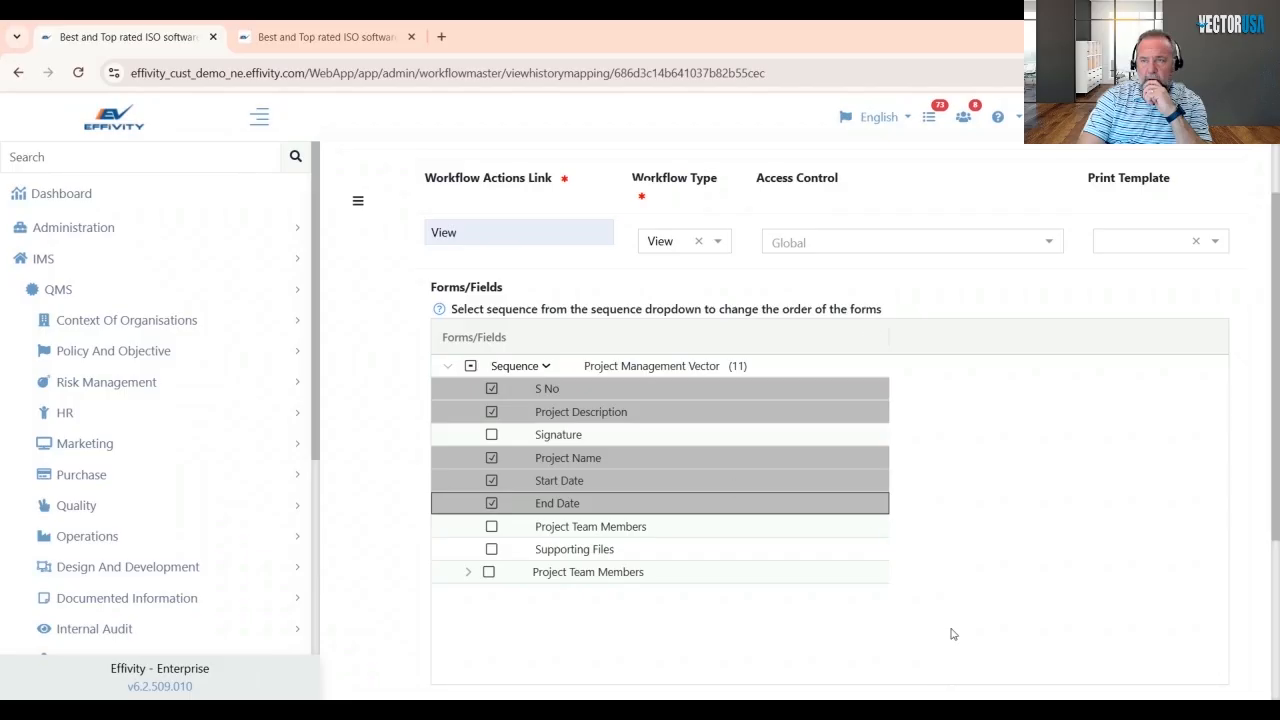
pyautogui.scroll(-1, 952, 634)
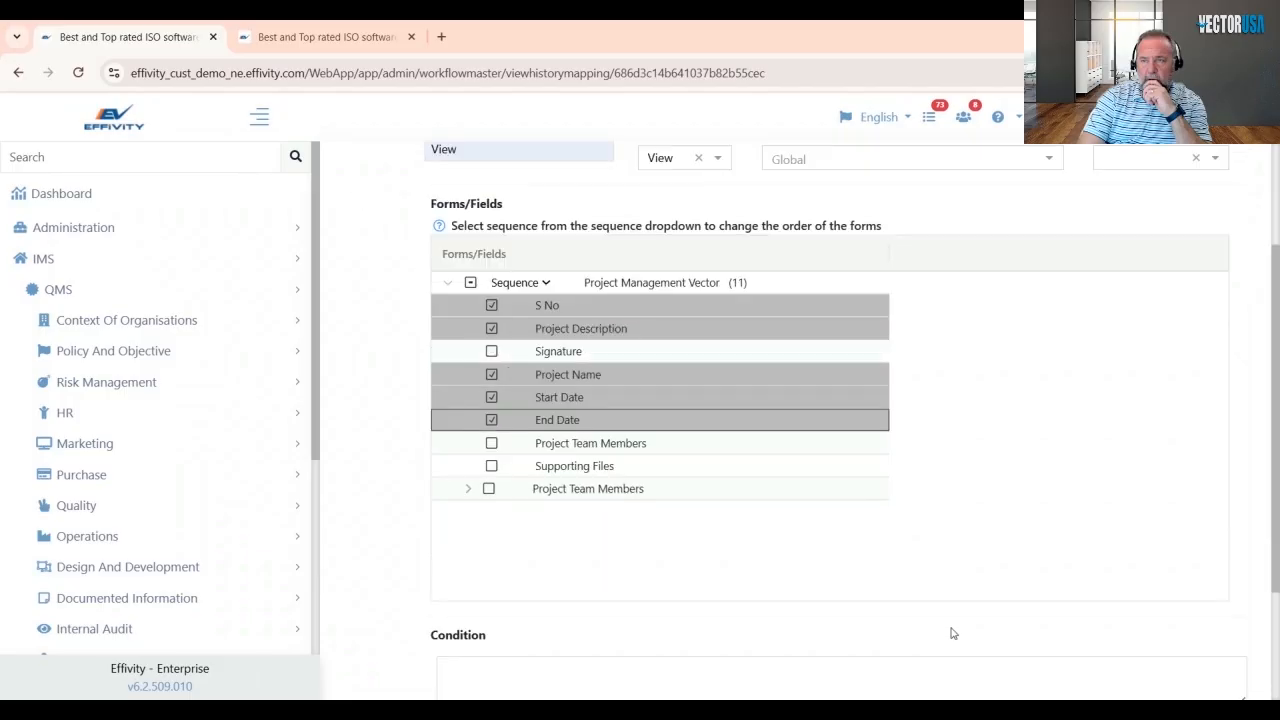
pyautogui.scroll(-2, 967, 610)
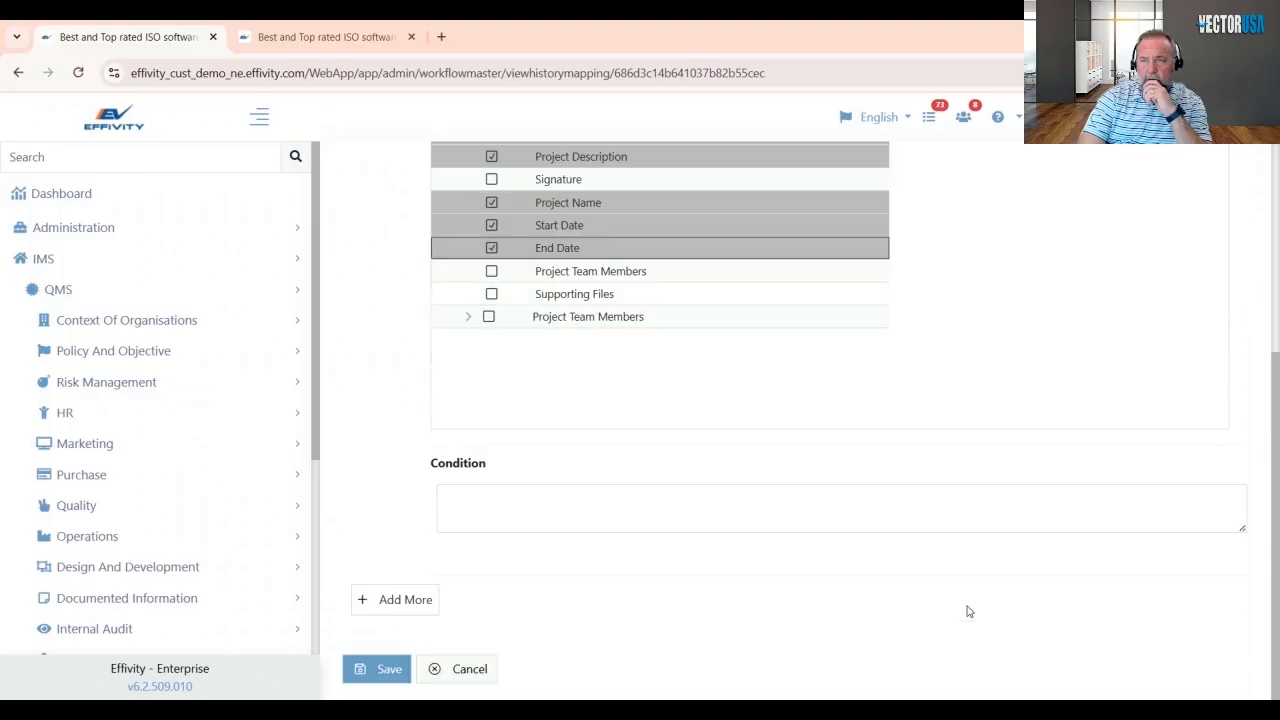
pyautogui.click(383, 668)
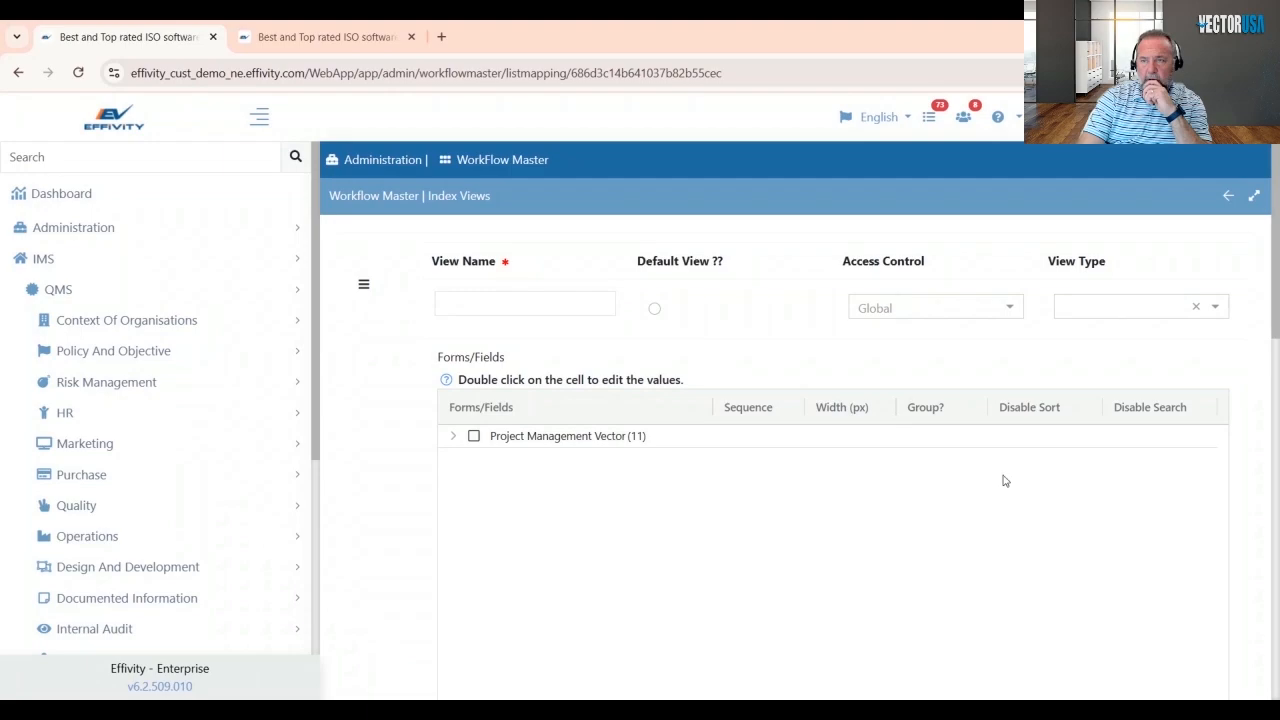
# - View the Context Of Organisations record list as an example and return to the workflow master's index views
pyautogui.click(300, 37)
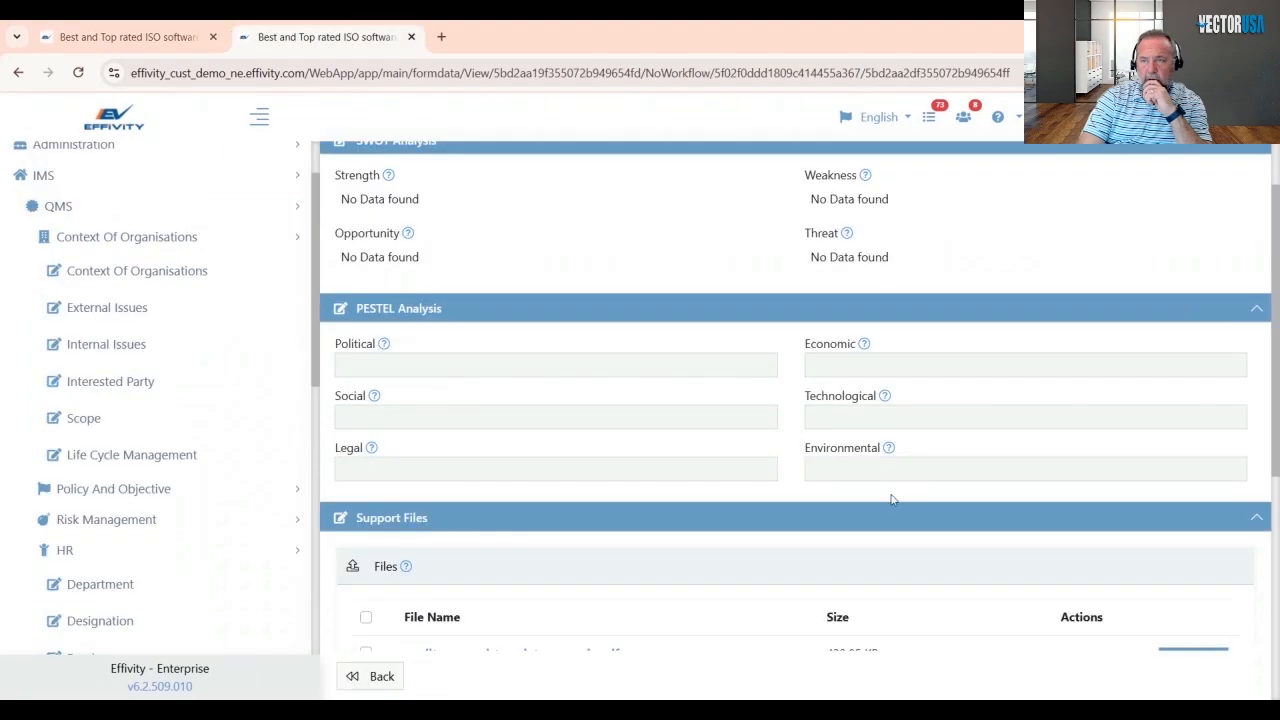
pyautogui.click(372, 676)
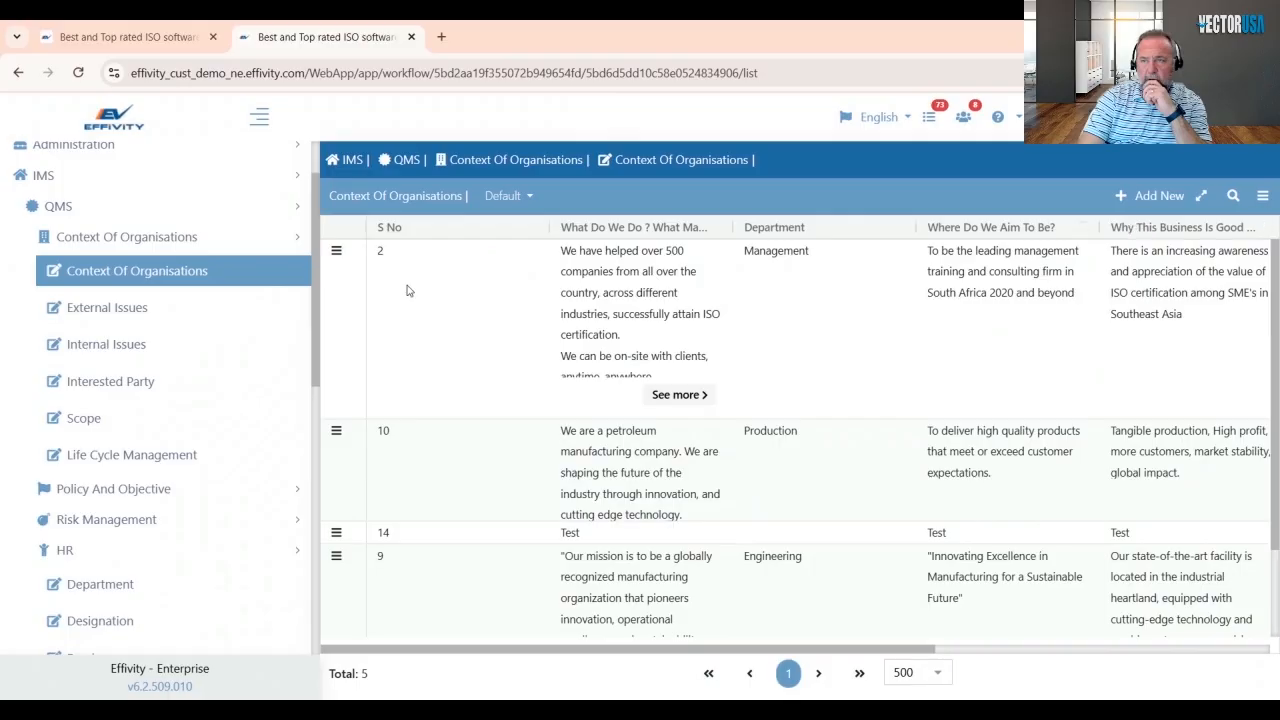
pyautogui.click(128, 37)
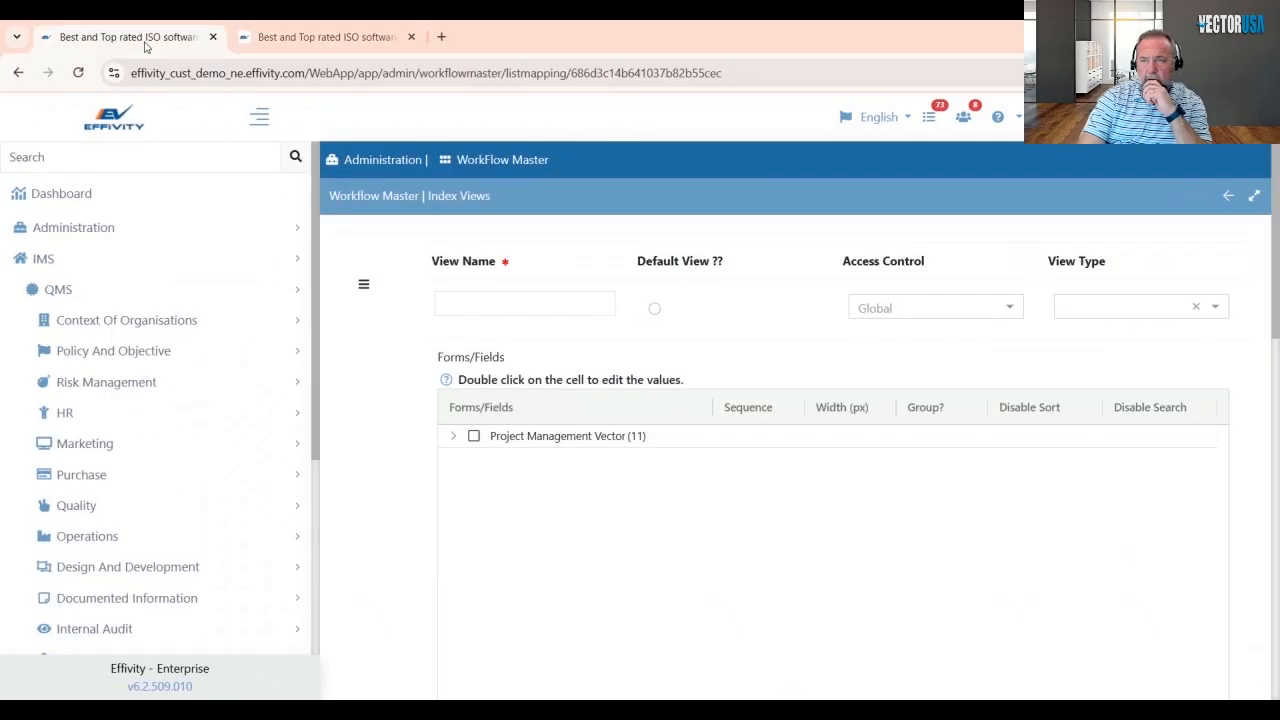
# - Name the index view Default and mark it as the default view
pyautogui.click(487, 308)
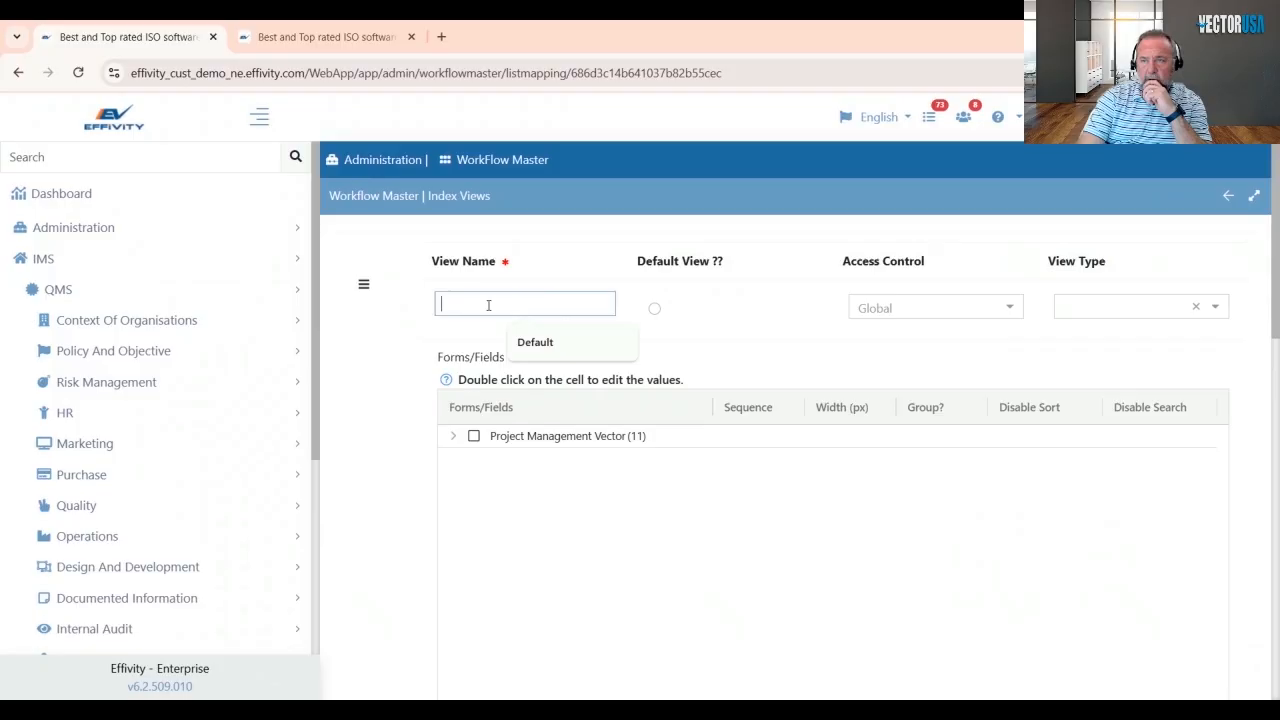
pyautogui.click(538, 344)
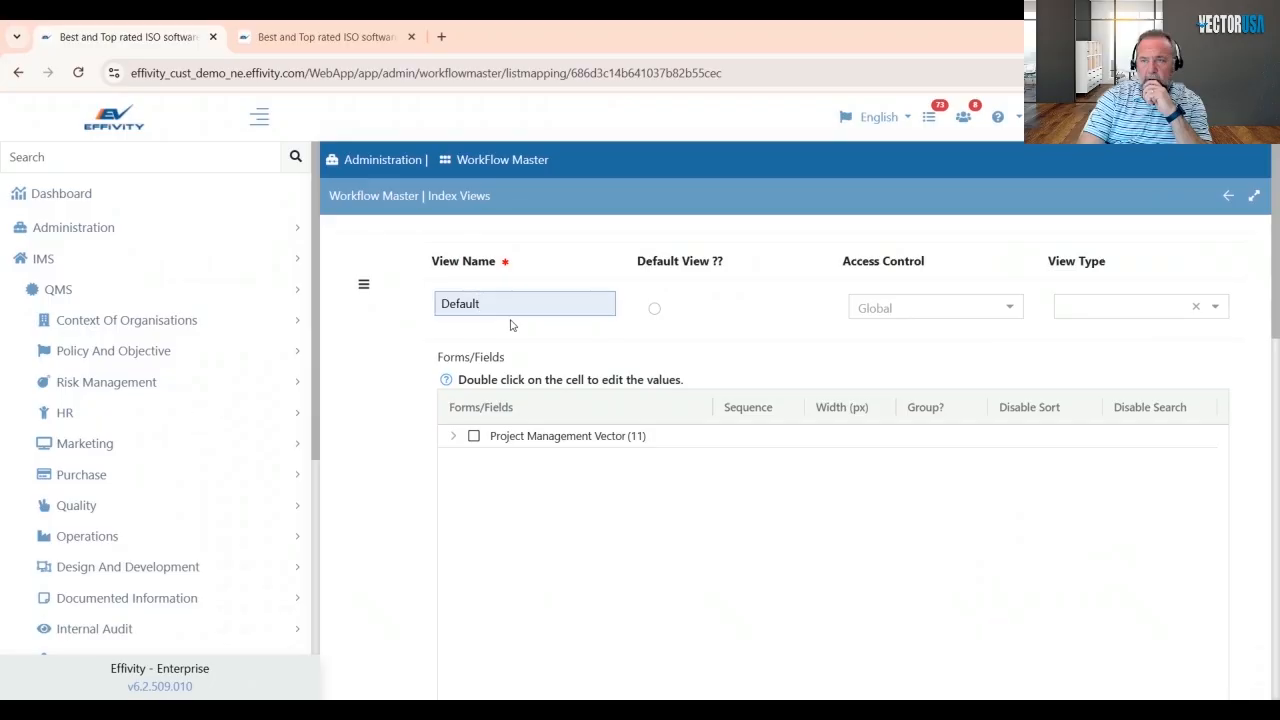
pyautogui.click(654, 309)
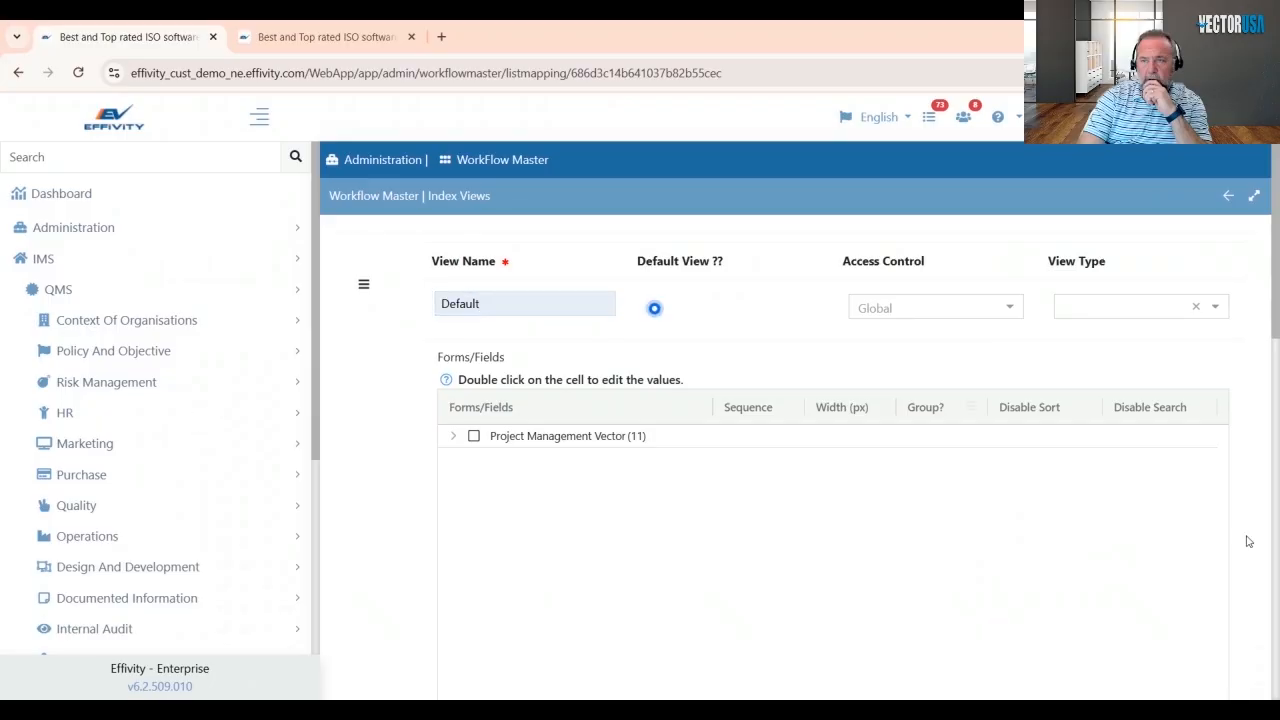
# - Include the Project Management Vector form's S No, Project Name, Start Date and End Date fields in the index view
pyautogui.click(454, 437)
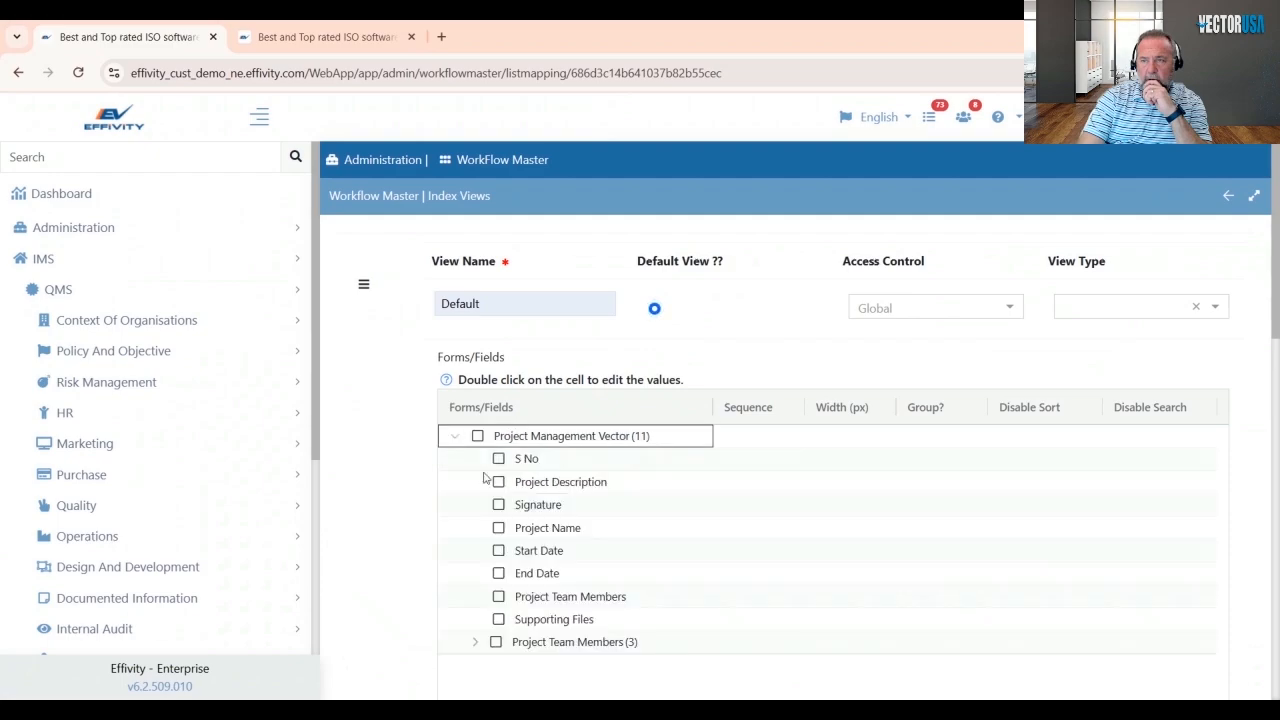
pyautogui.scroll(-1, 760, 612)
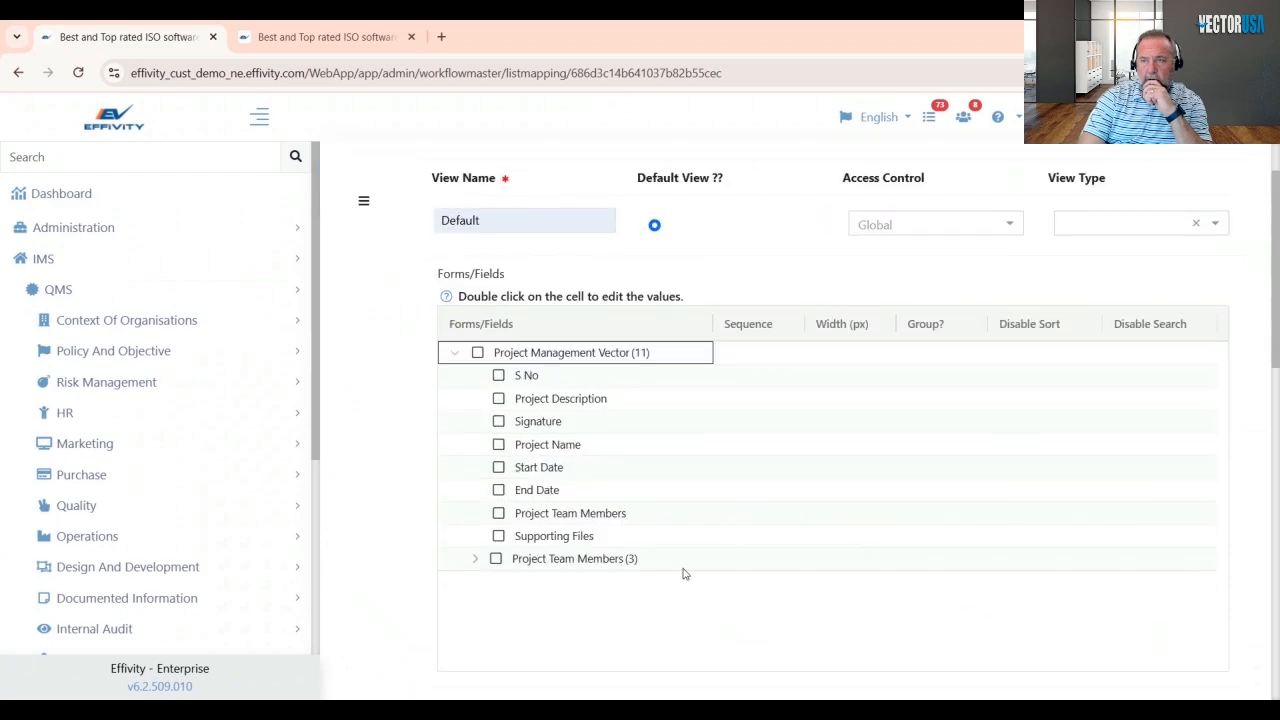
pyautogui.click(498, 375)
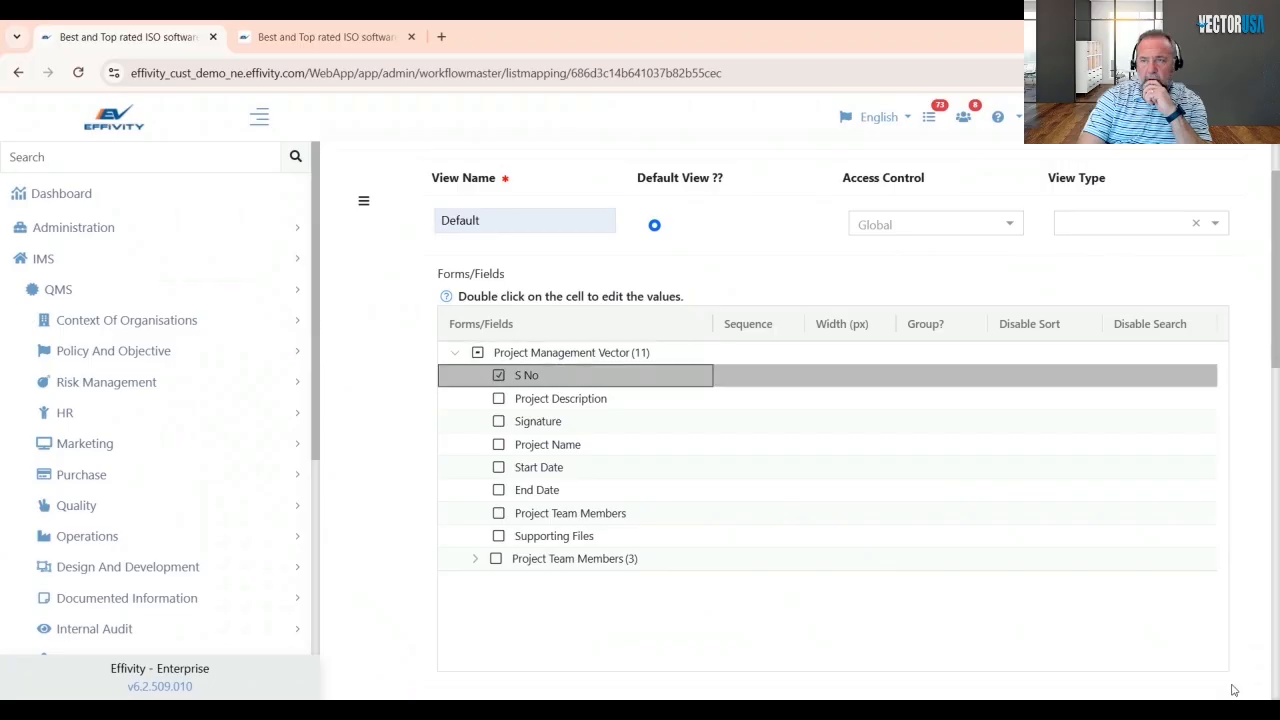
pyautogui.click(499, 445)
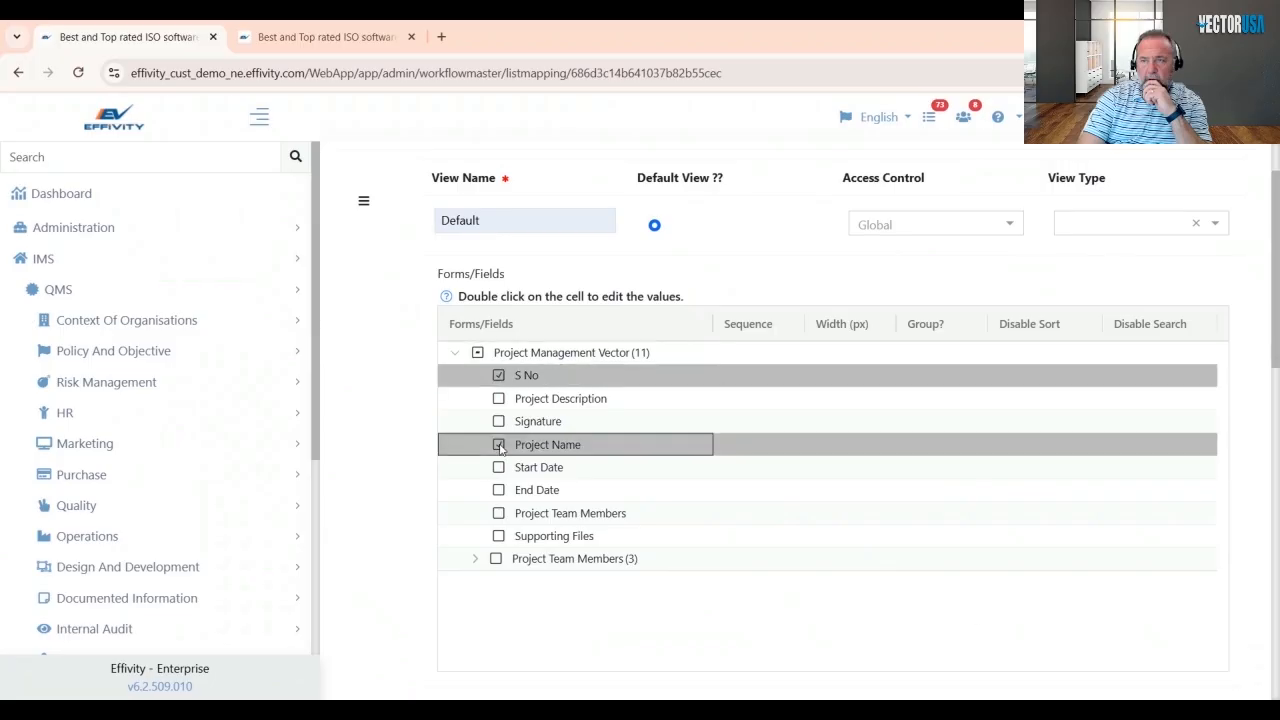
pyautogui.click(499, 467)
pyautogui.click(499, 491)
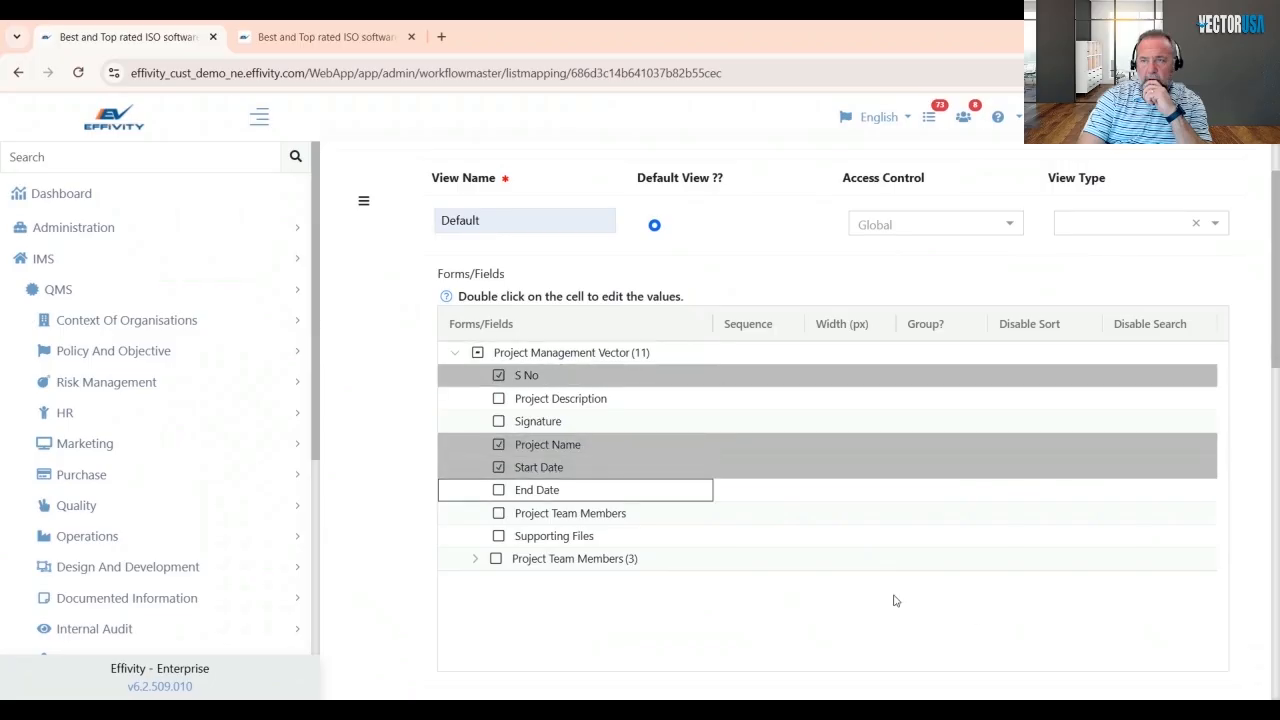
pyautogui.click(499, 490)
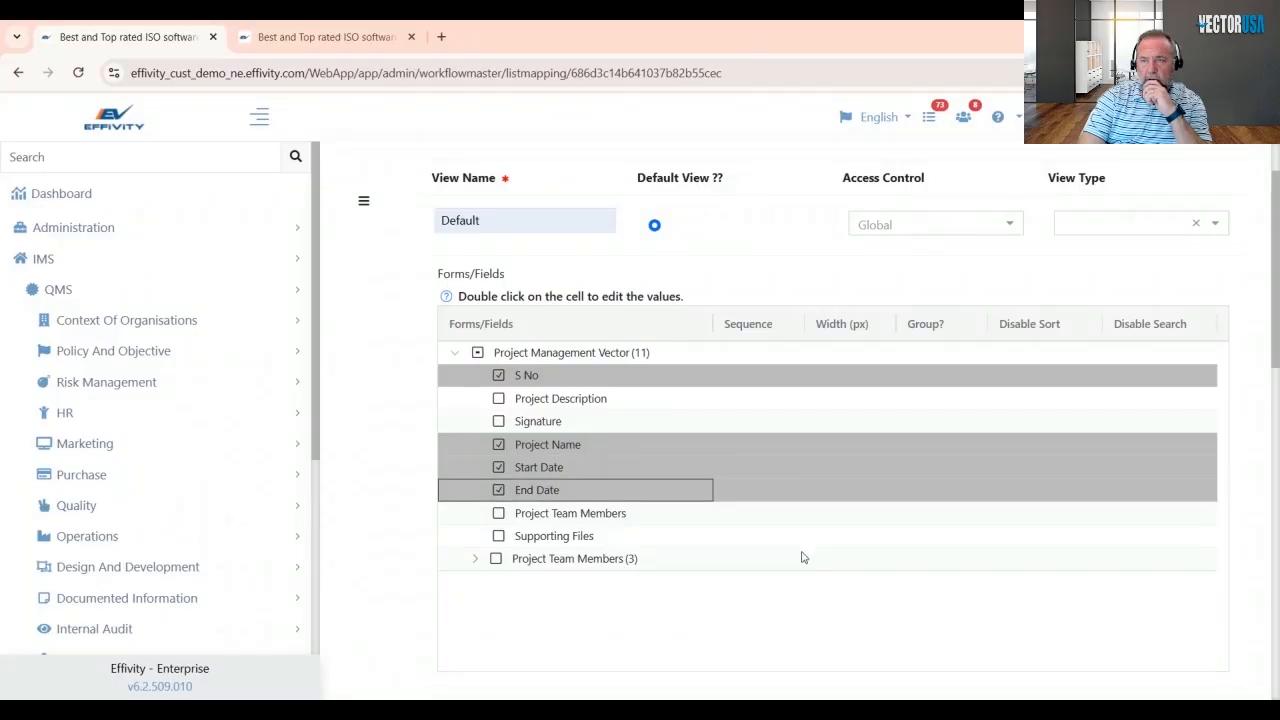
# - Save the index view, leaving filters and sorting unset, and continue to the workflow's menu selection
pyautogui.scroll(-5, 801, 557)
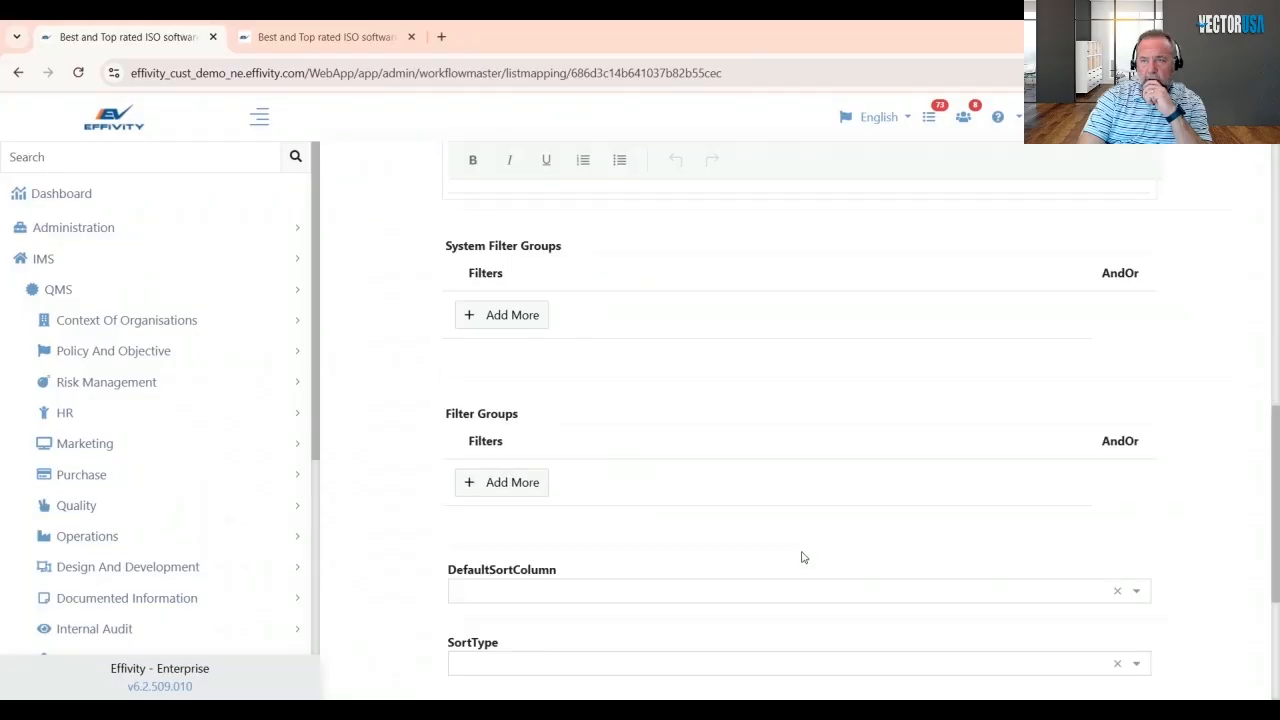
pyautogui.scroll(-3, 801, 557)
pyautogui.click(378, 670)
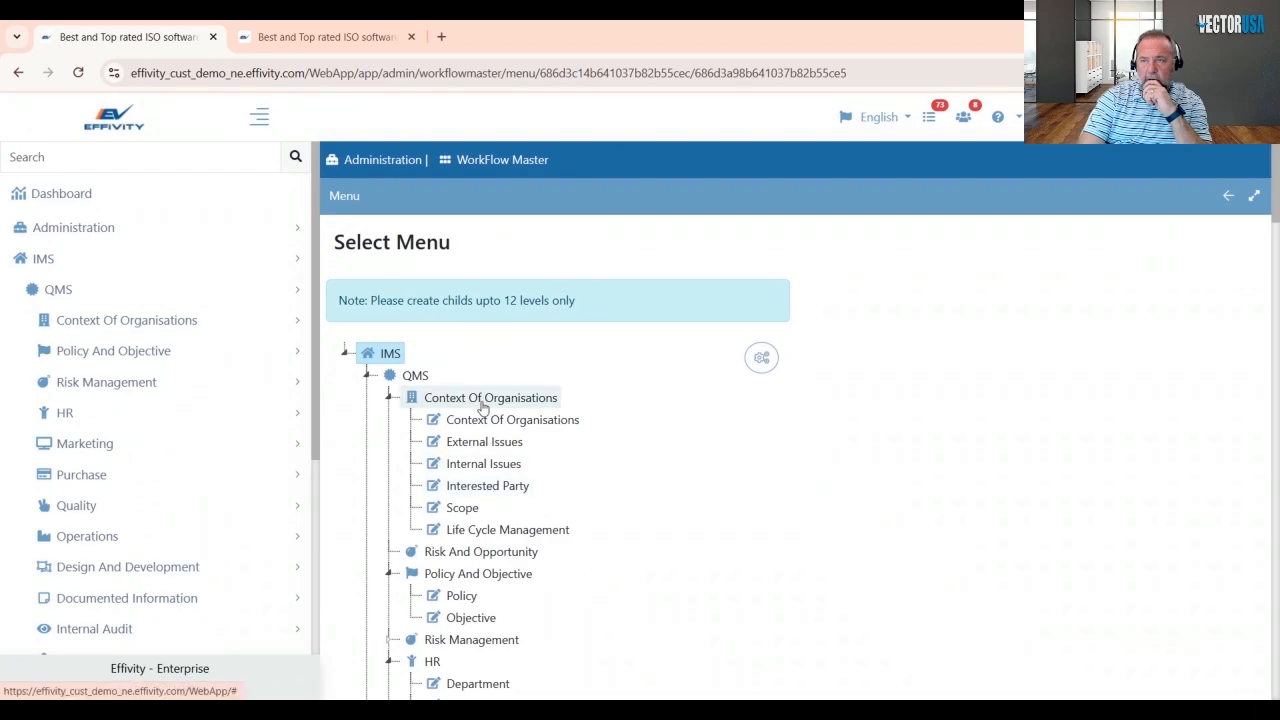
# - Place the Project Management Vector workflow under Context Of Organisations in the QMS menu tree
pyautogui.click(414, 378)
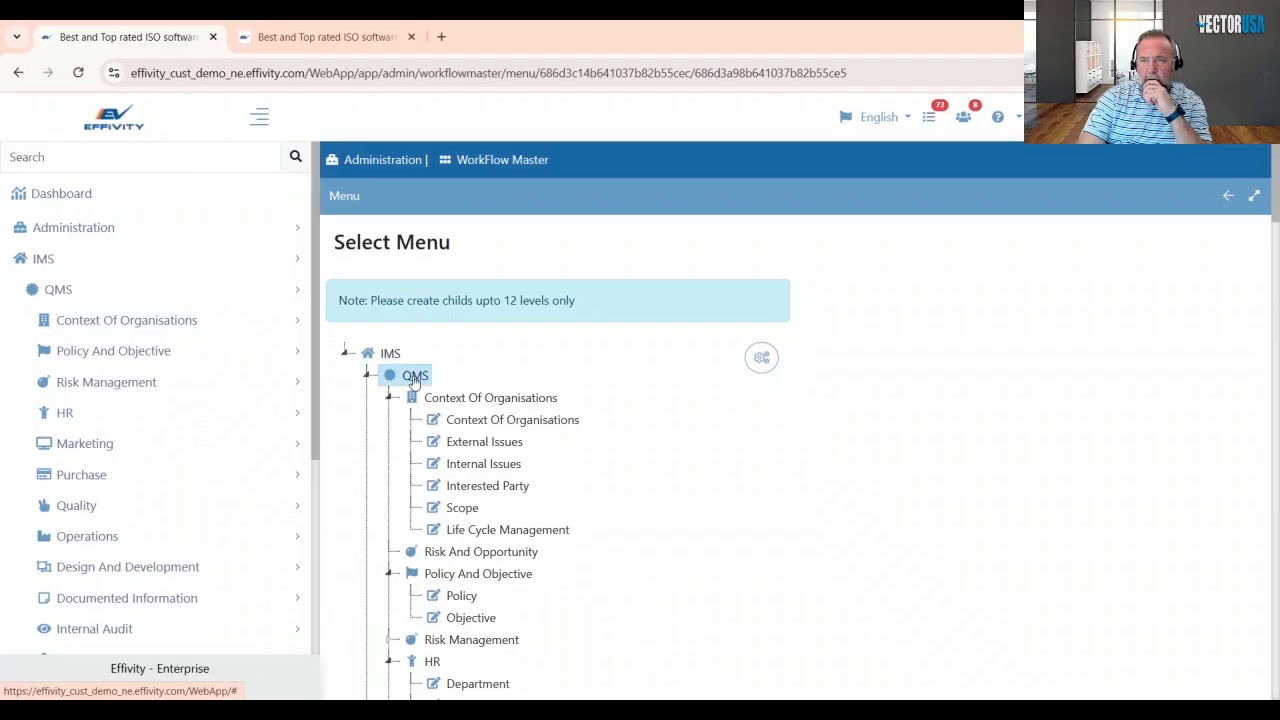
pyautogui.click(520, 408)
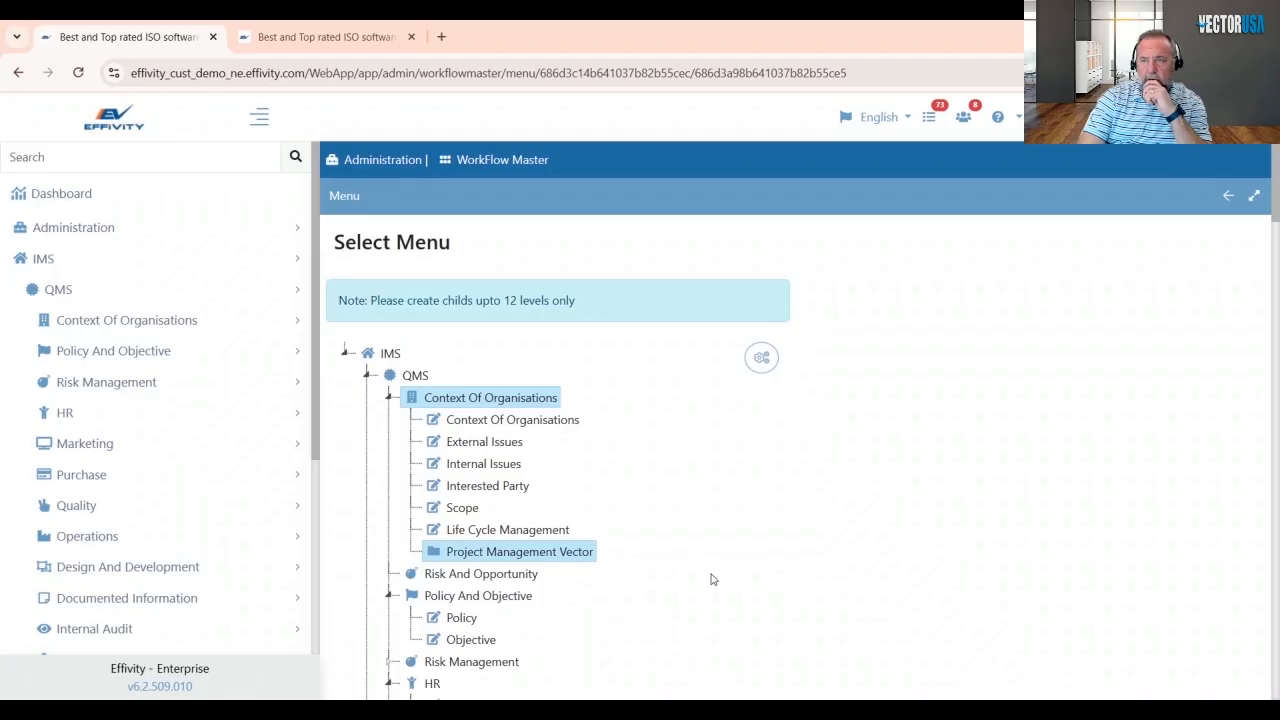
# - Examine the entire IMS menu tree, from QMS down to its last entries, and return to Context Of Organisations
pyautogui.scroll(-8, 711, 579)
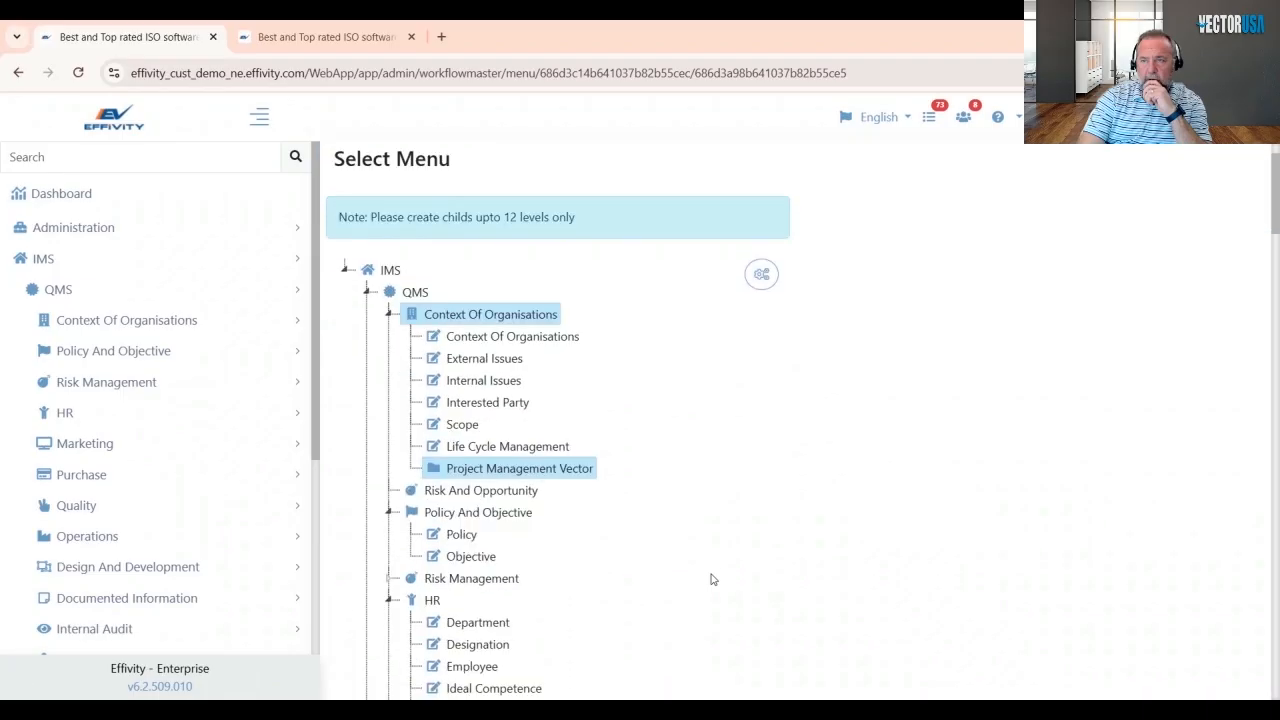
pyautogui.scroll(-15, 711, 579)
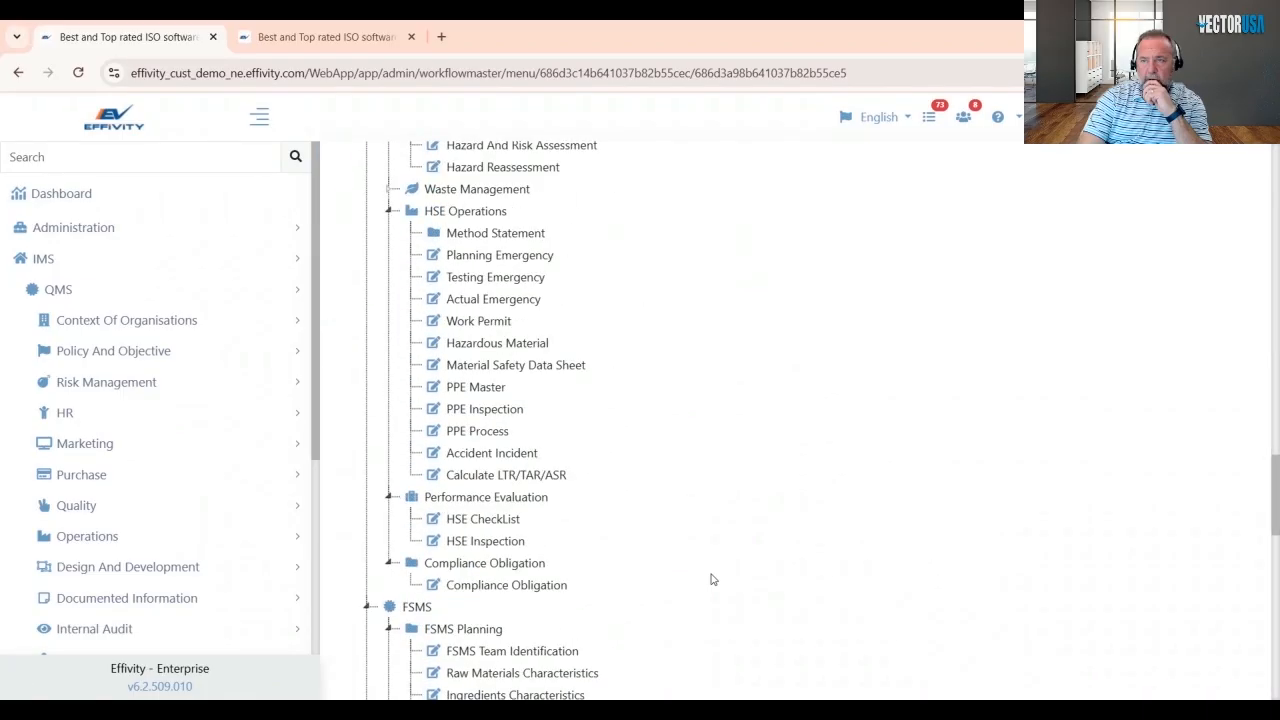
pyautogui.scroll(12, 711, 579)
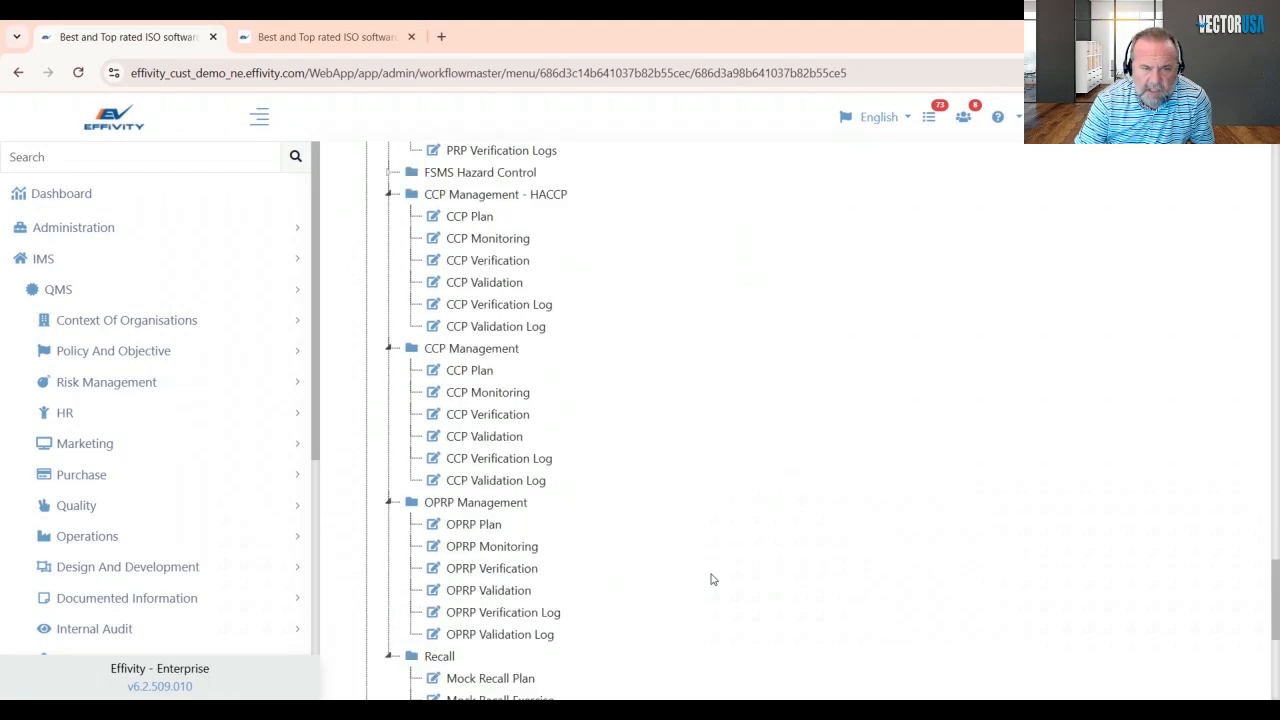
pyautogui.scroll(15, 711, 579)
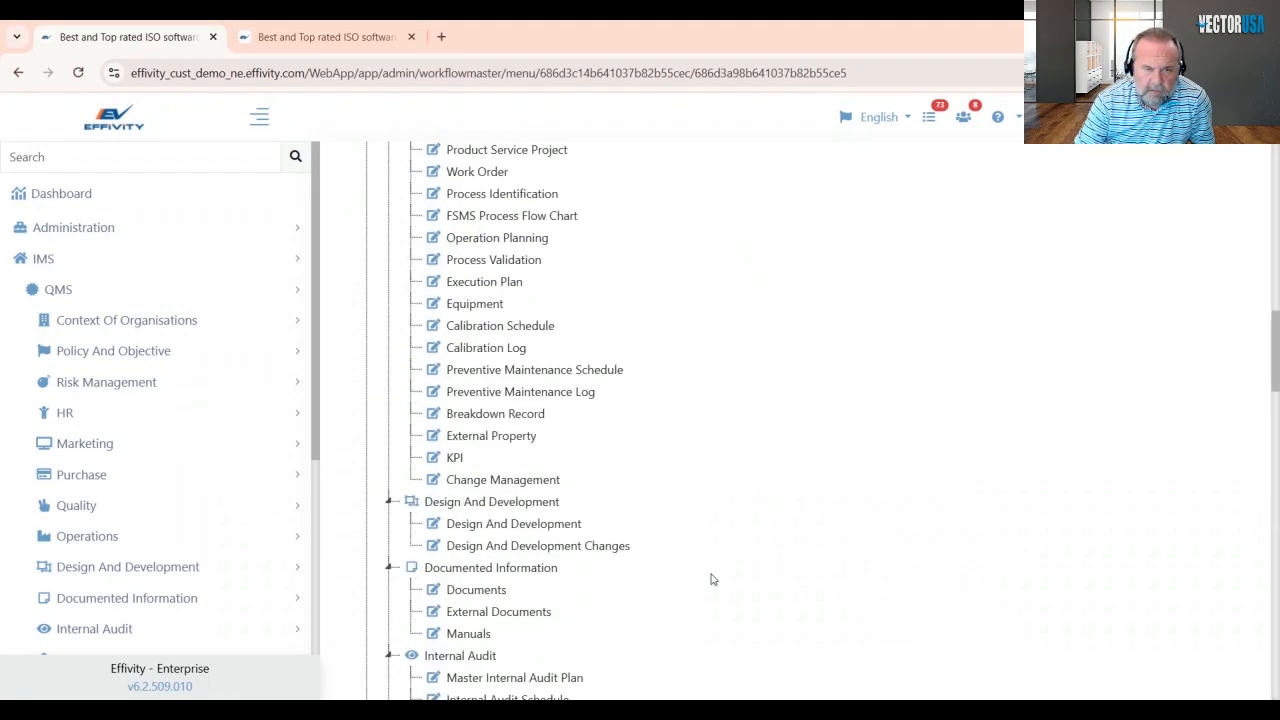
pyautogui.scroll(3, 711, 579)
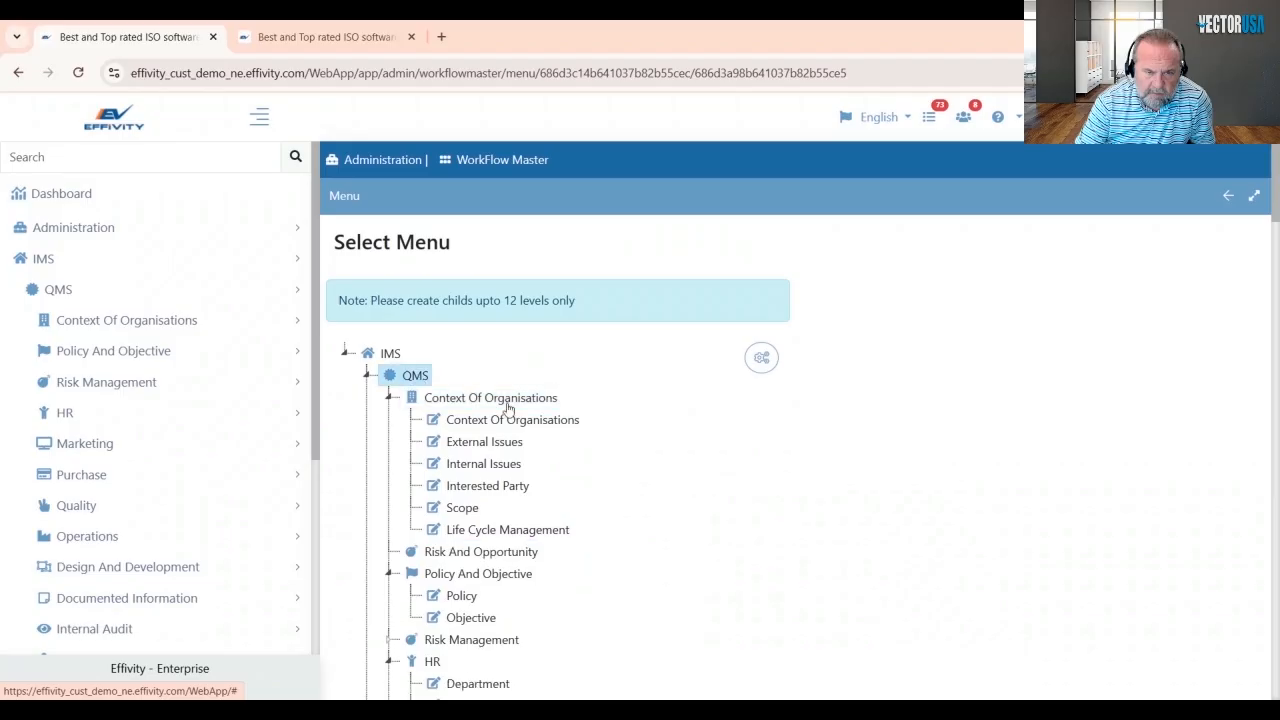
pyautogui.scroll(-10, 574, 631)
pyautogui.scroll(-20, 588, 596)
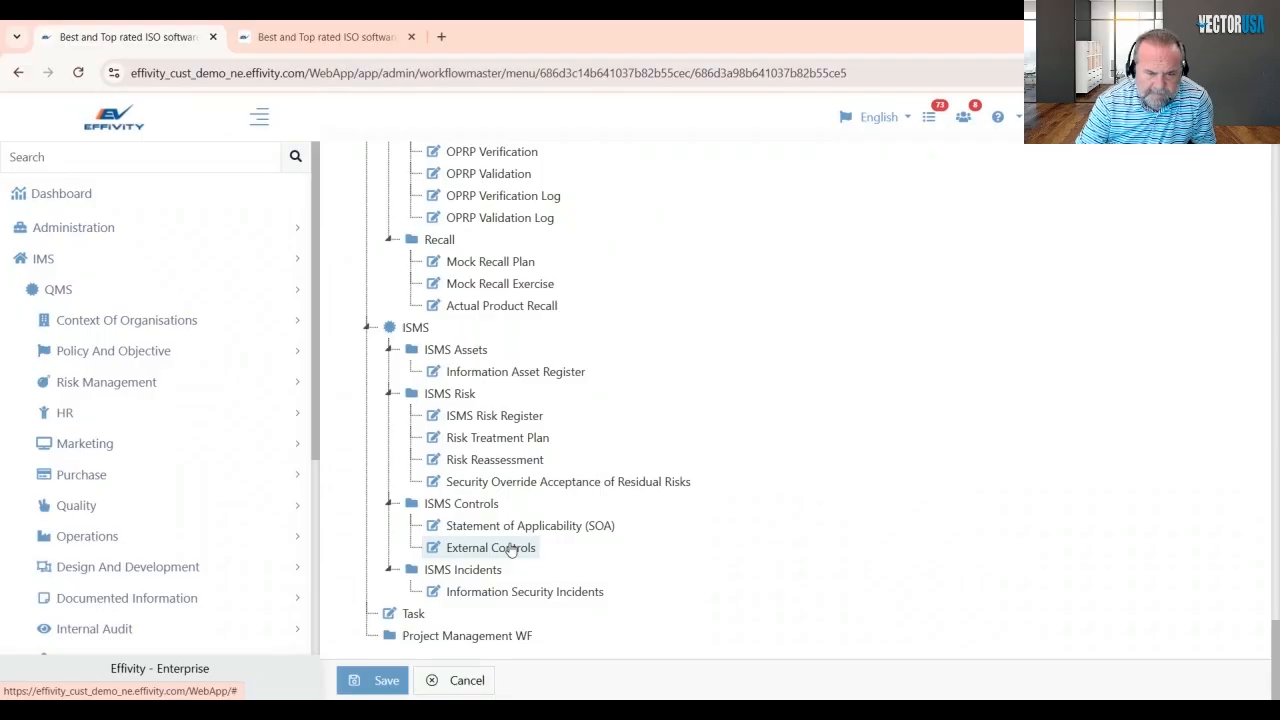
pyautogui.scroll(20, 512, 548)
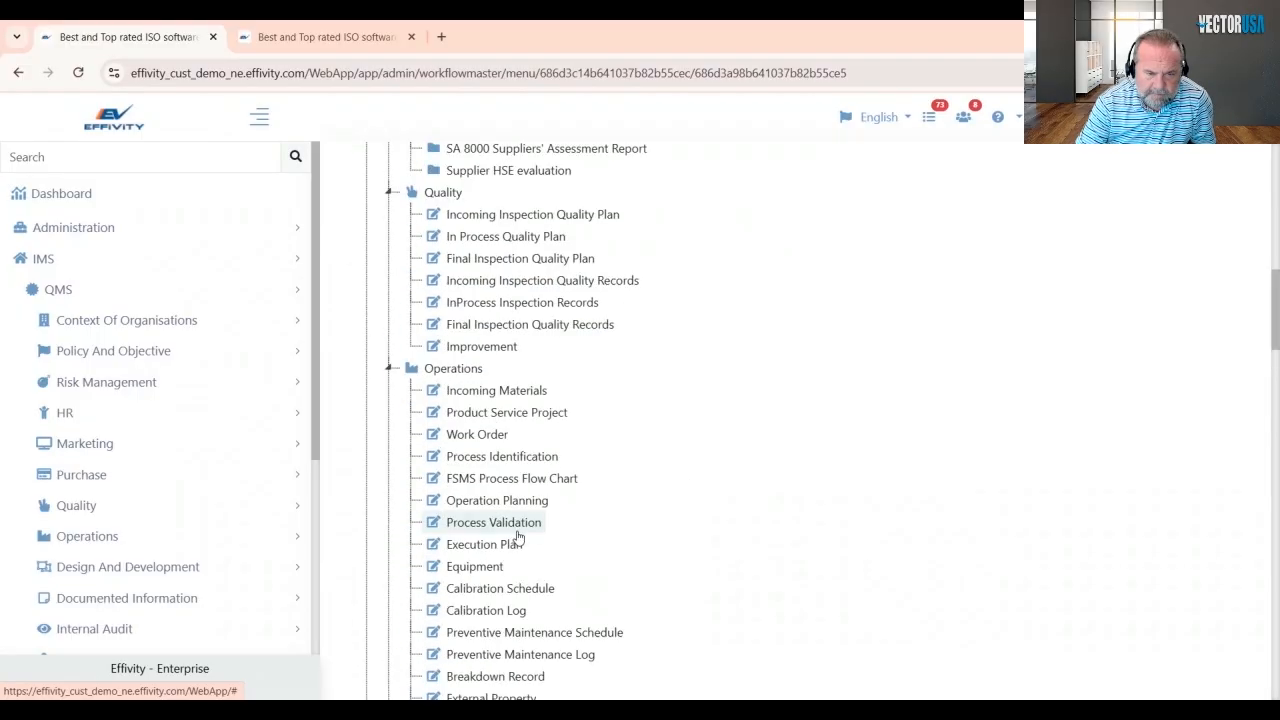
pyautogui.scroll(9, 518, 538)
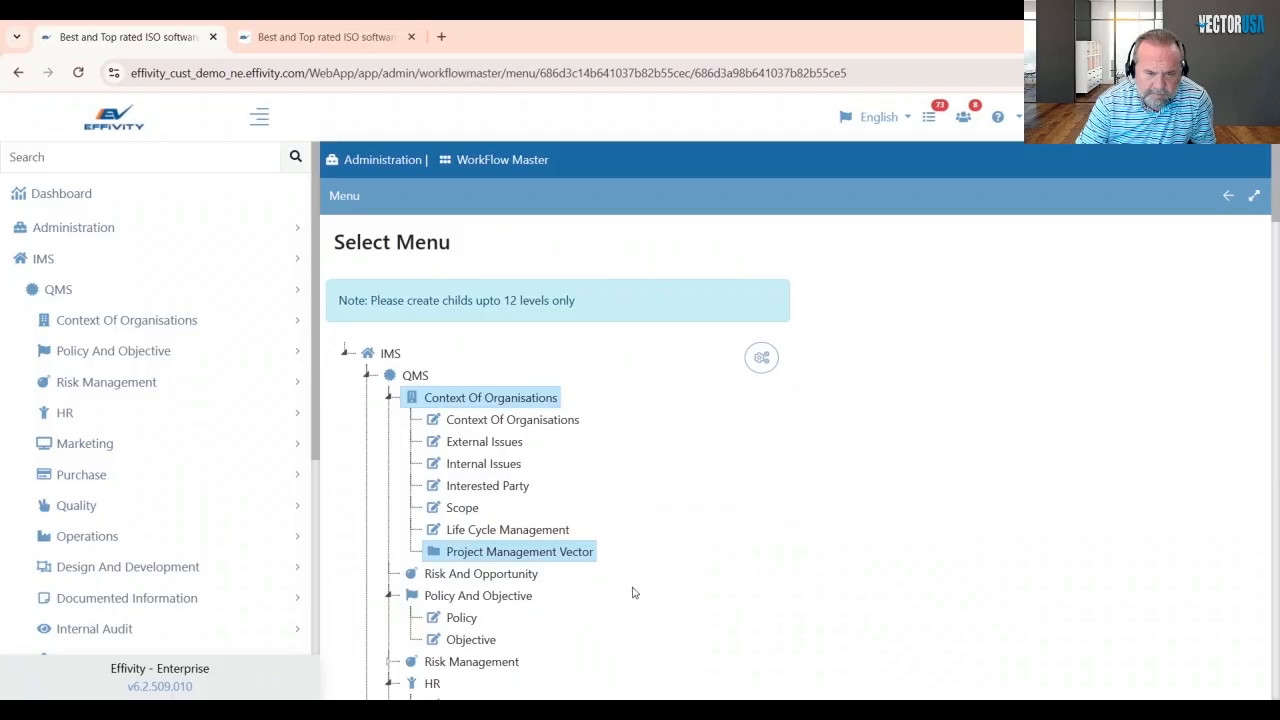
# - Save the workflow's menu placement and leave the chart settings without configuring any filters or grouping
pyautogui.scroll(-8, 825, 578)
pyautogui.scroll(-15, 825, 578)
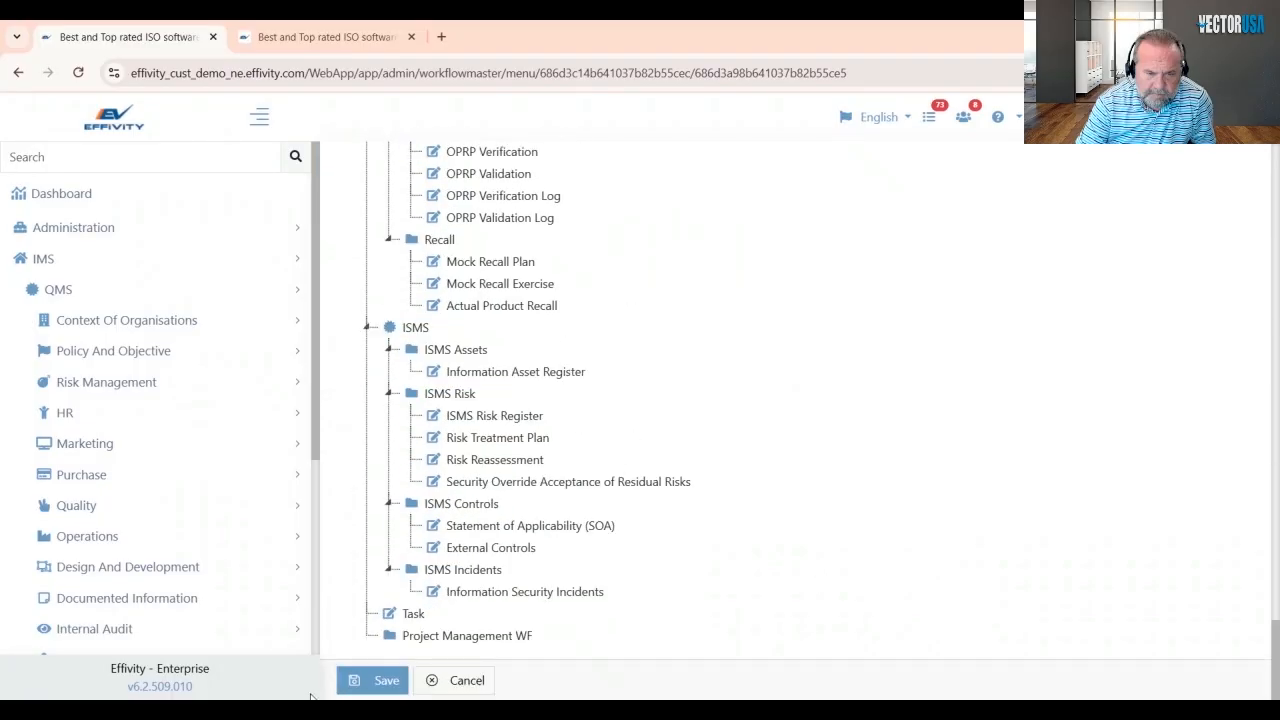
pyautogui.click(376, 681)
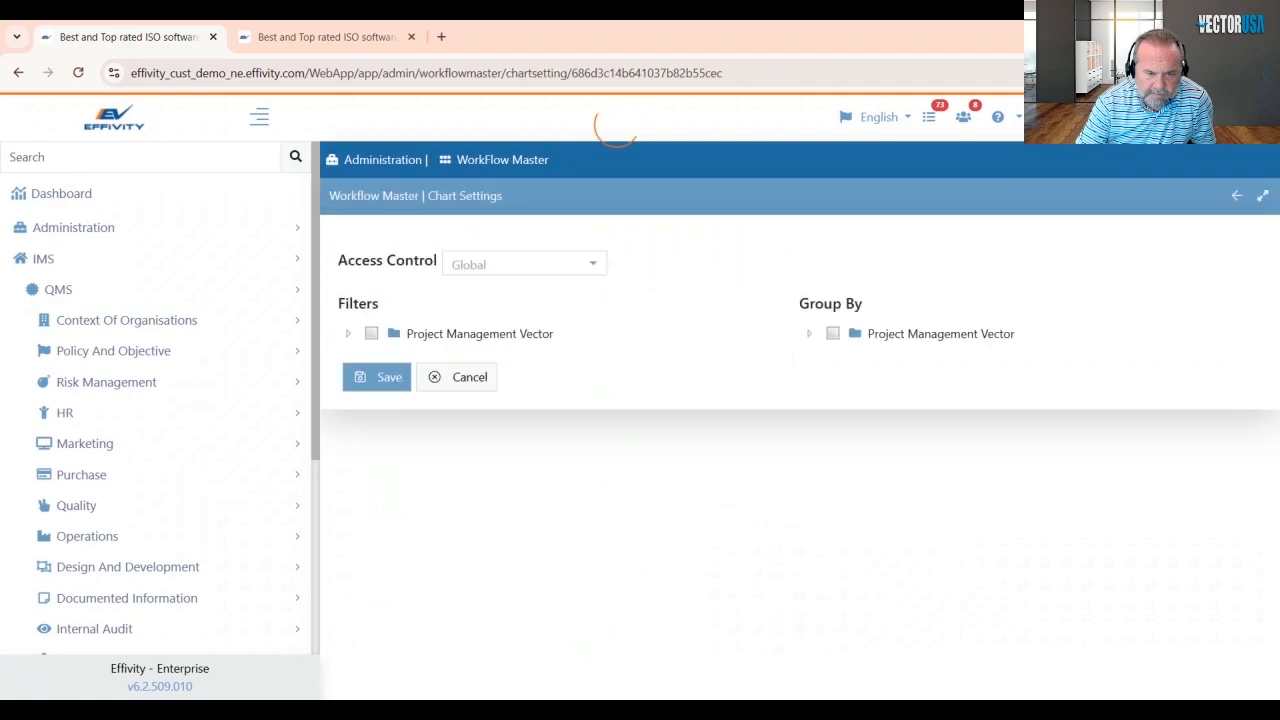
pyautogui.click(471, 381)
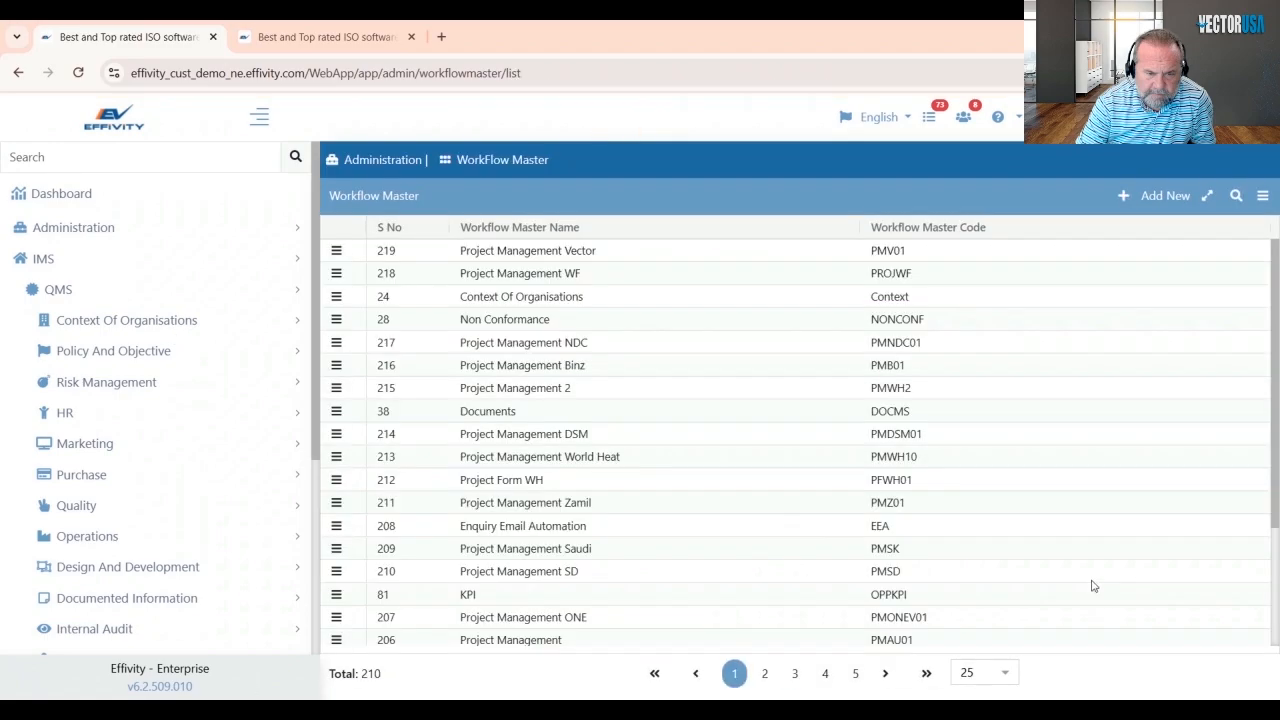
# - Start a new record in Project Management Vector under the QMS Context Of Organisations
pyautogui.click(125, 324)
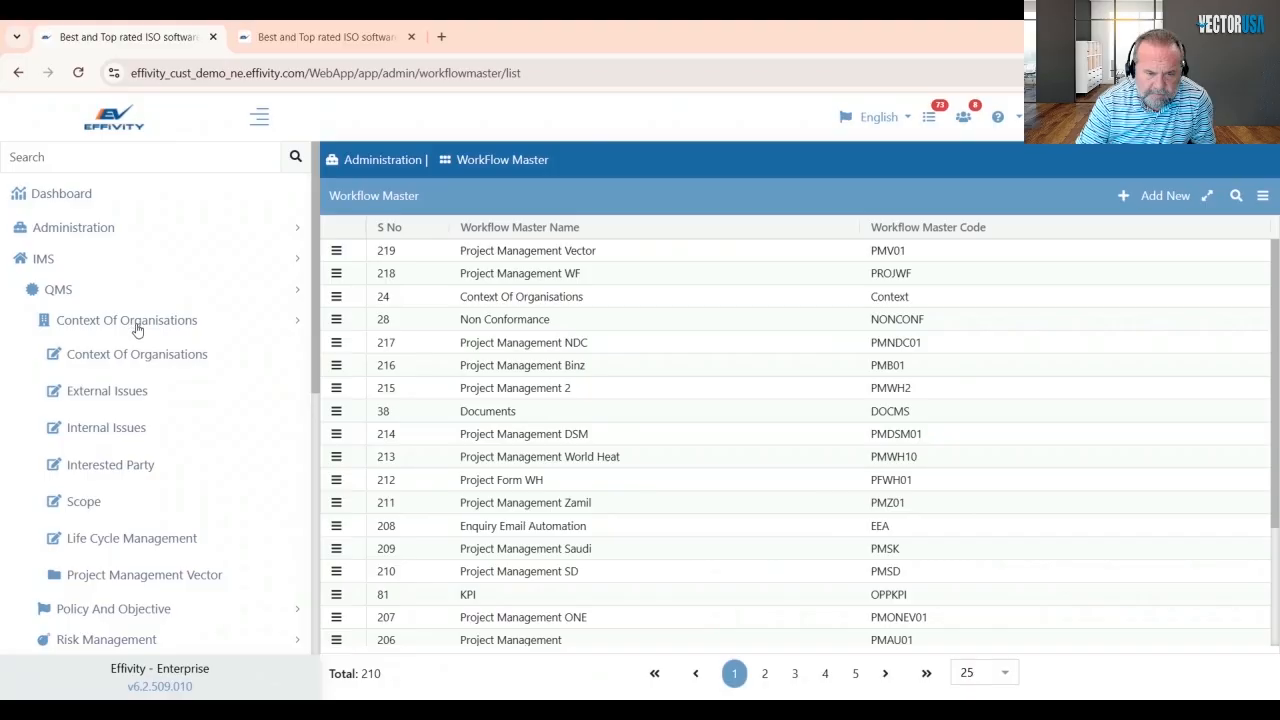
pyautogui.click(158, 586)
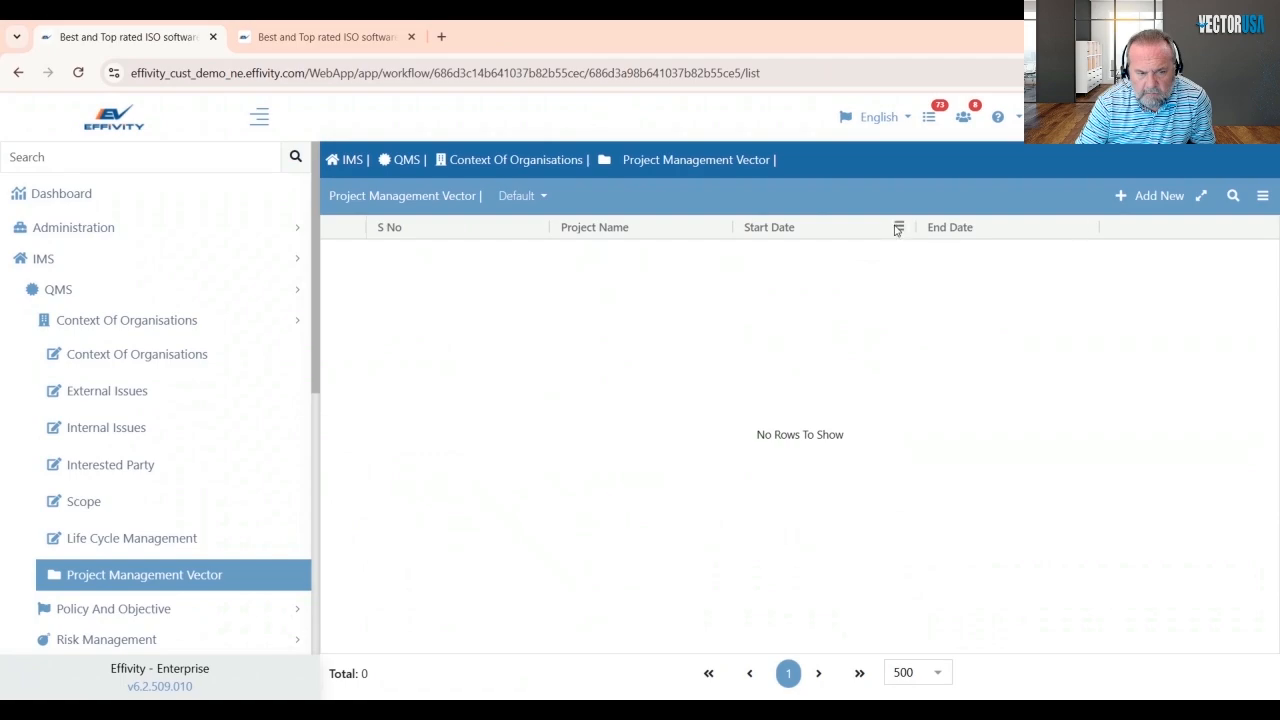
pyautogui.click(1160, 196)
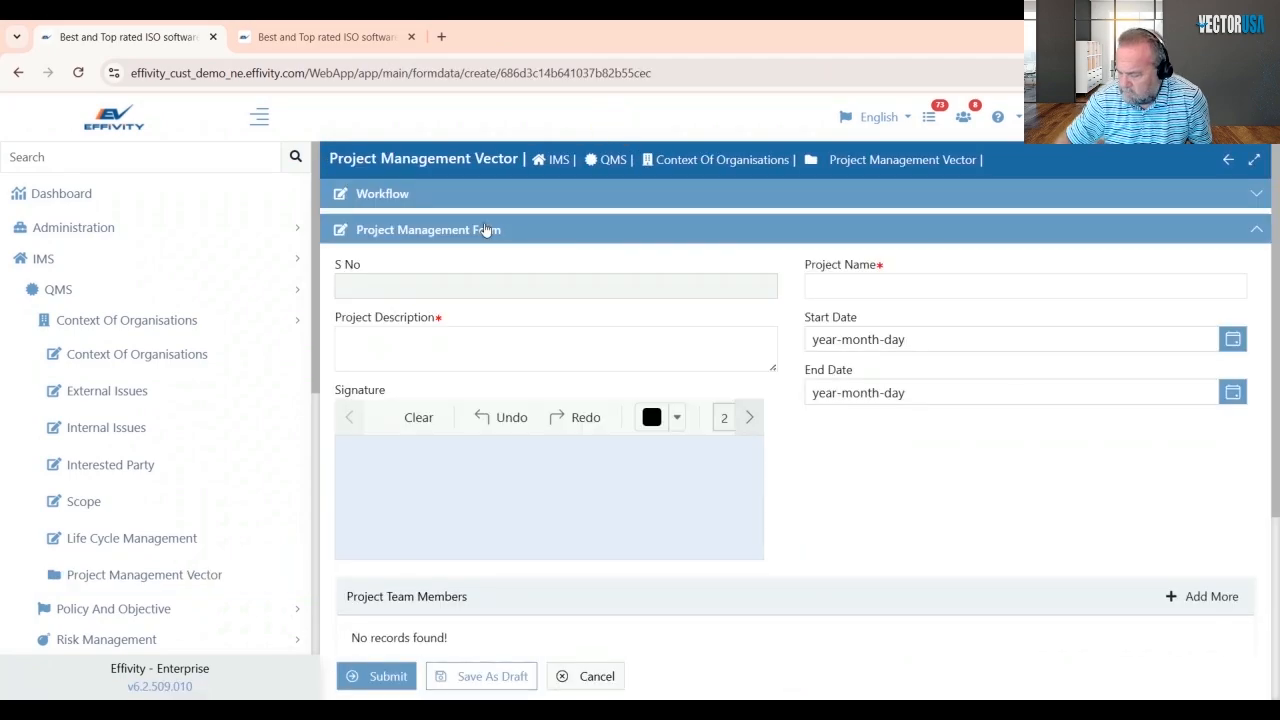
# - Enter "Test Project" as the project name and "test" as the project description
pyautogui.click(835, 287)
pyautogui.write('T')
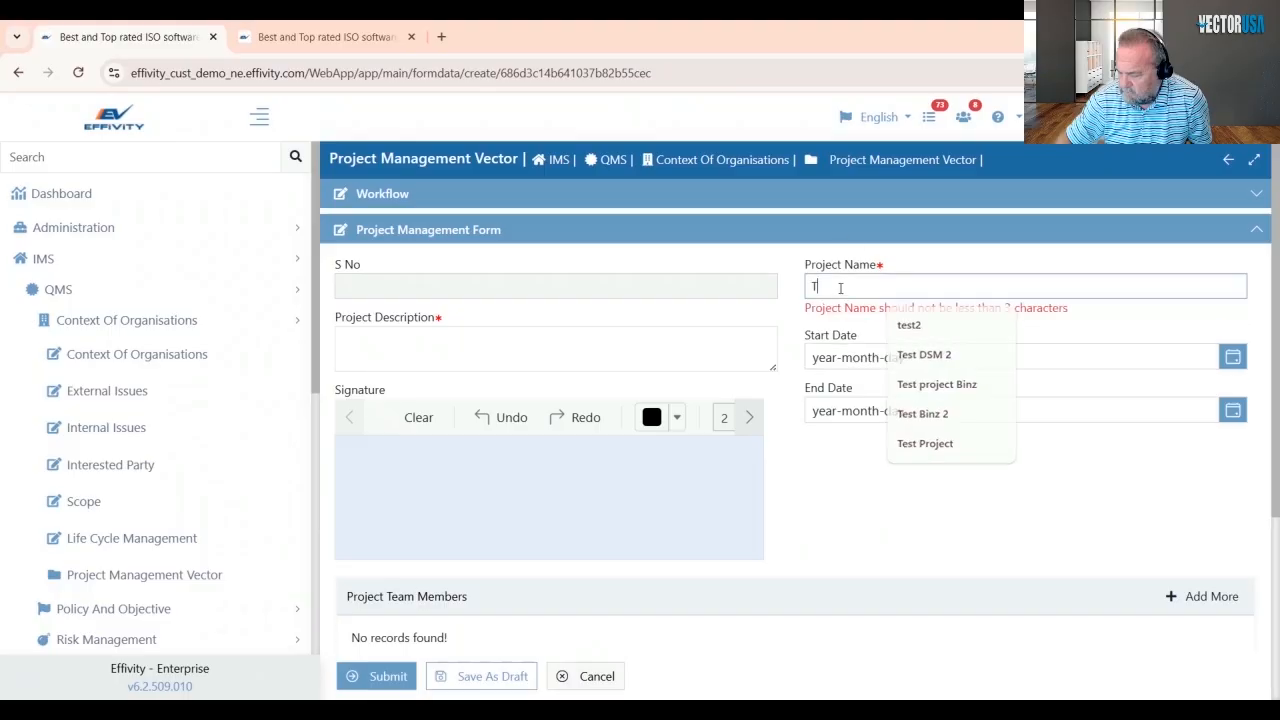
pyautogui.write('est P')
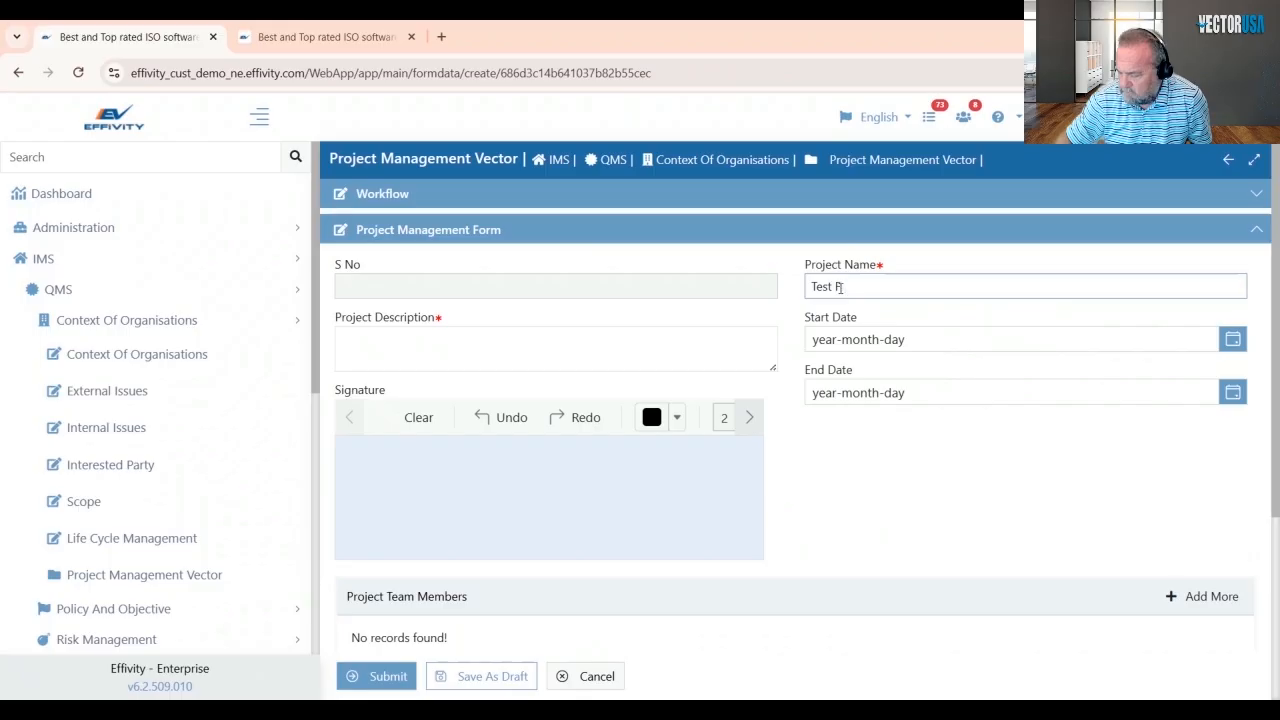
pyautogui.press('BackSpace')
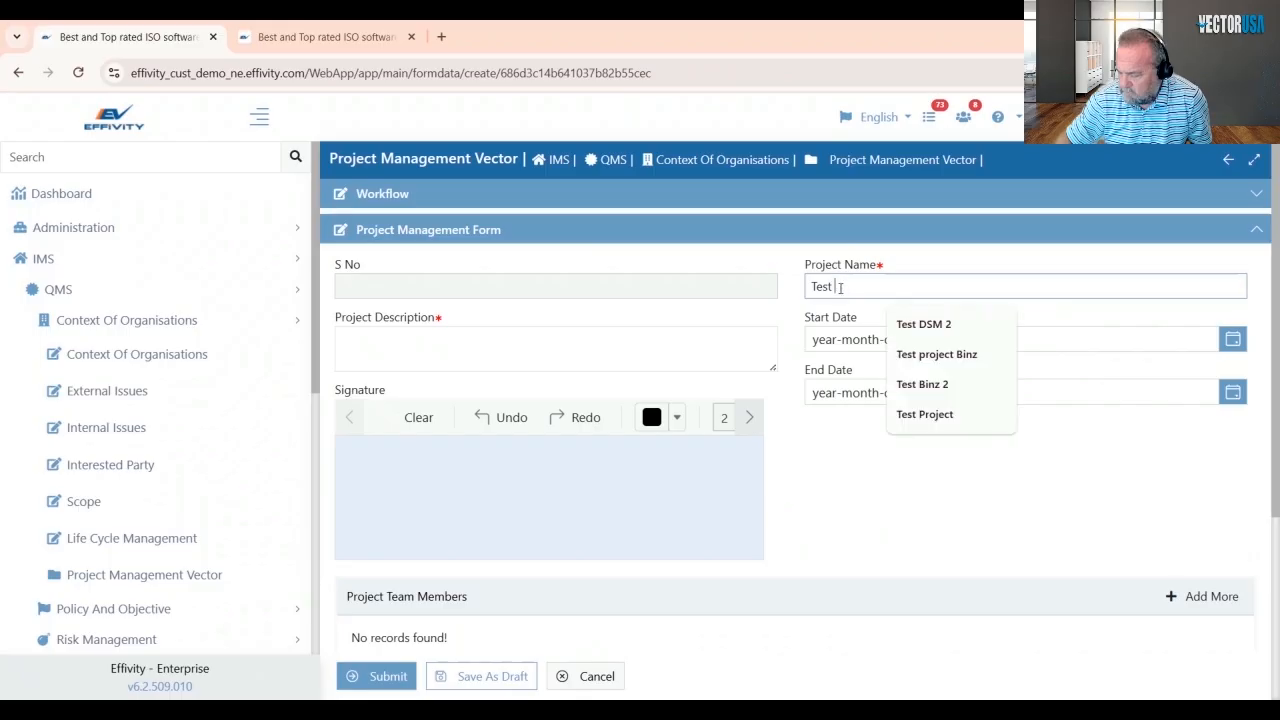
pyautogui.write('Project')
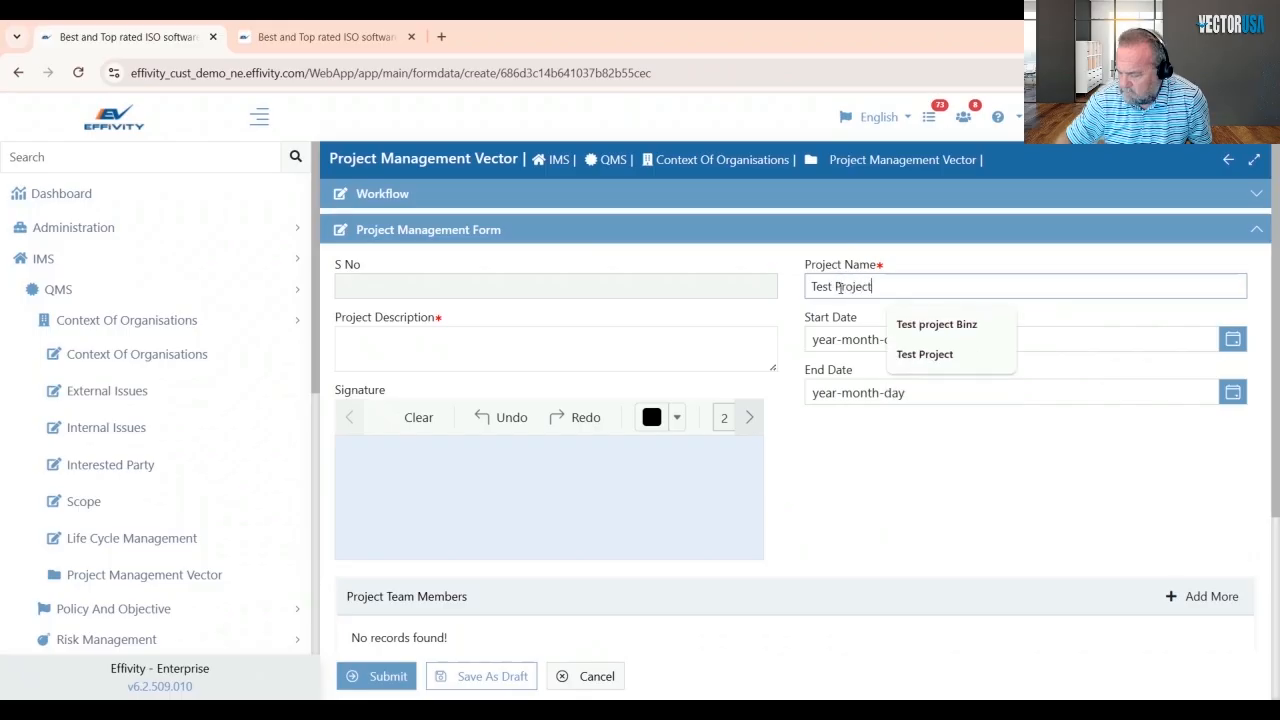
pyautogui.click(406, 349)
pyautogui.write('test')
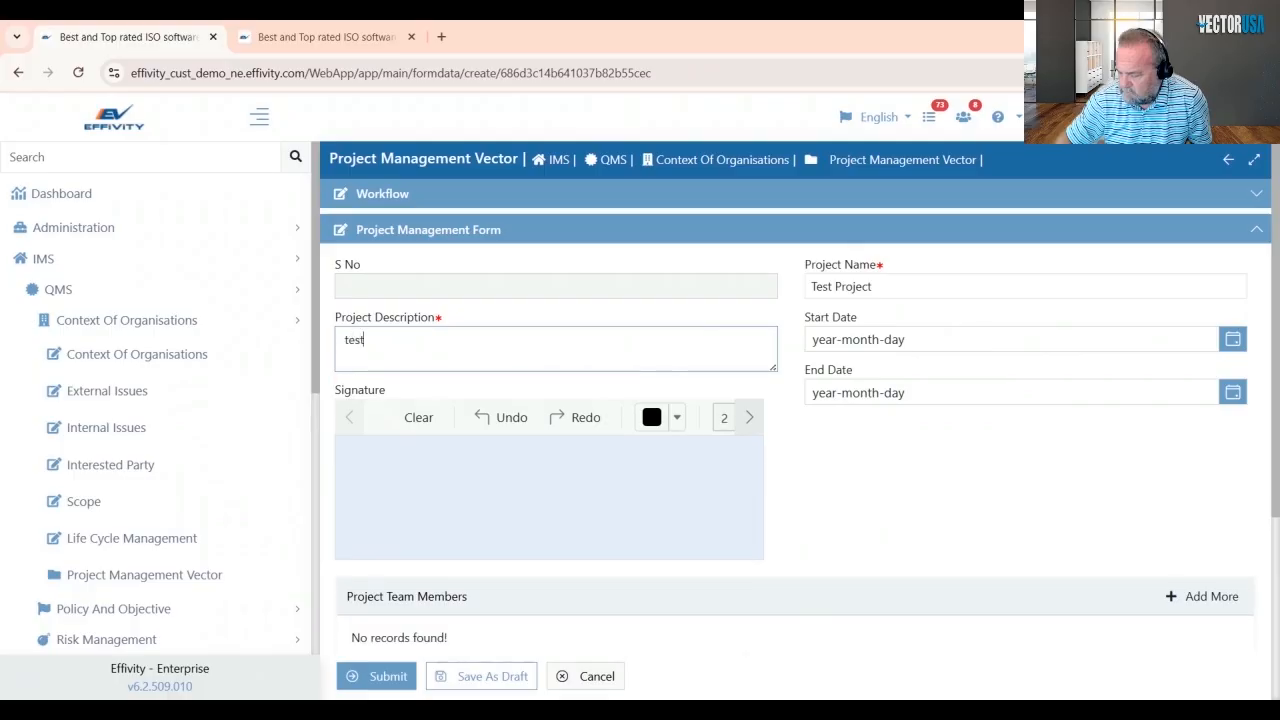
# - Set the project's start date to 2025-07-08 and its end date to 2025-07-09
pyautogui.click(1232, 339)
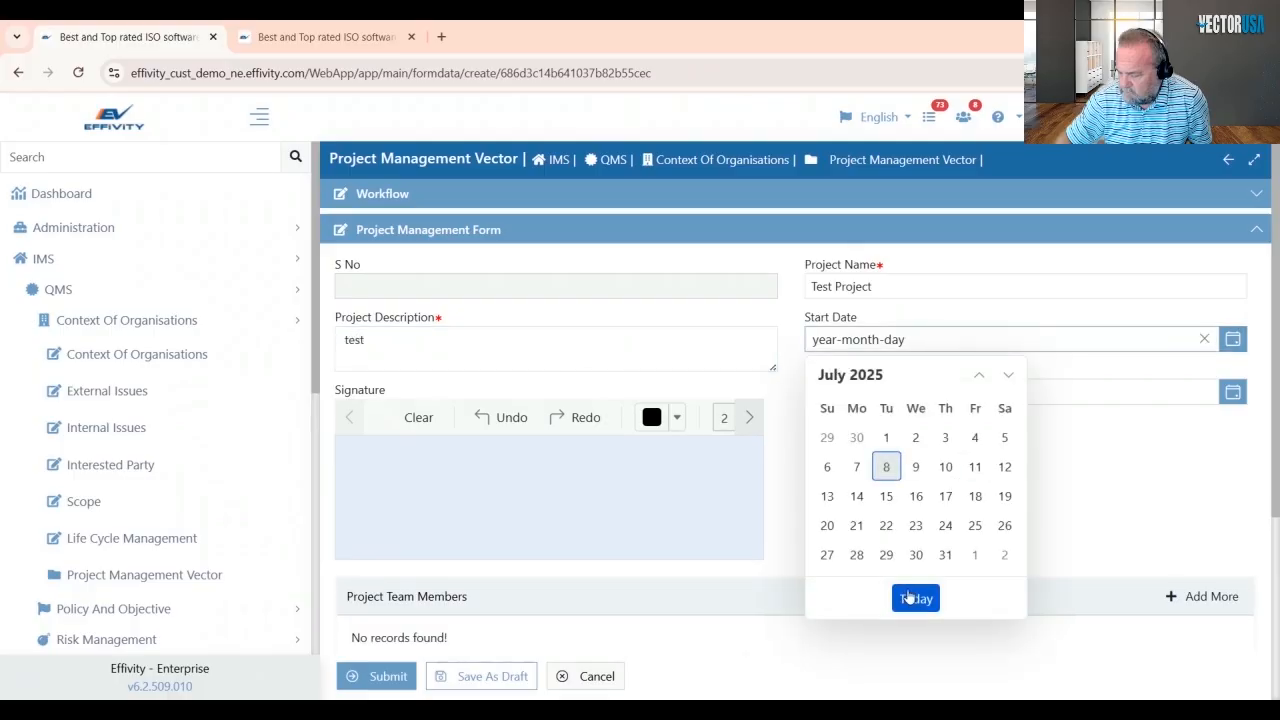
pyautogui.click(914, 597)
pyautogui.click(1226, 396)
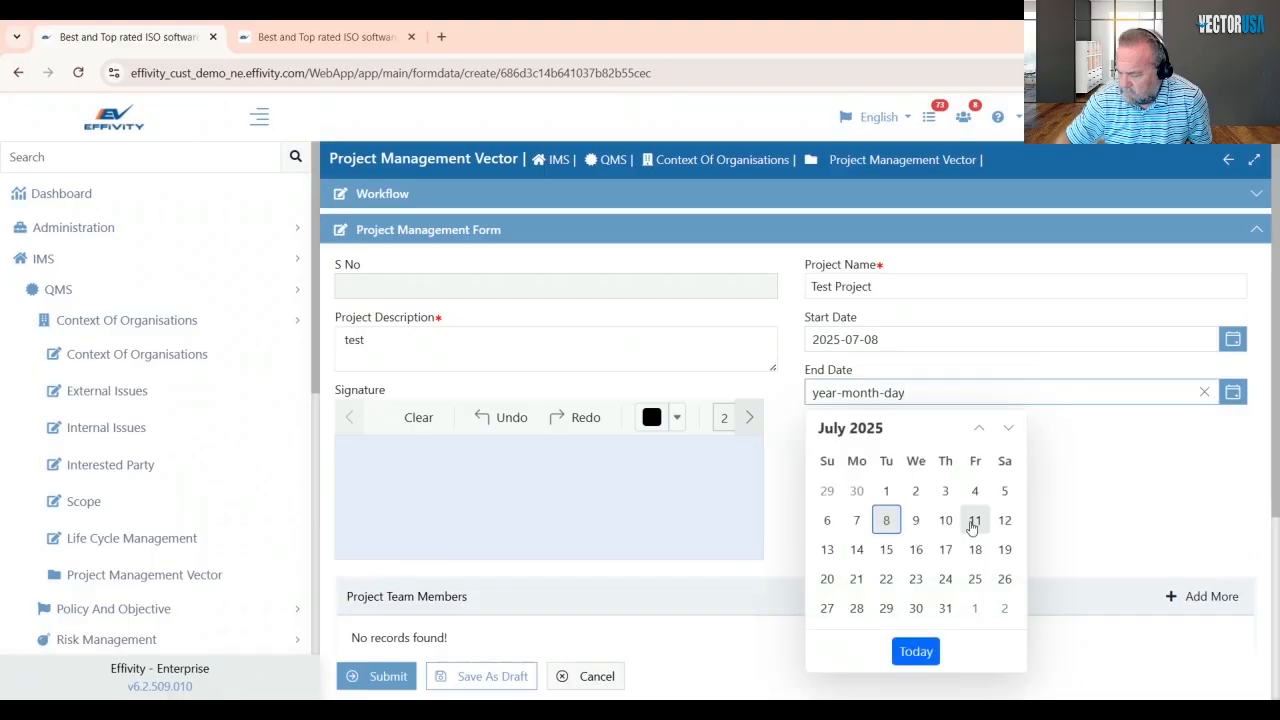
pyautogui.click(916, 521)
# - Draw a freehand signature in the form's Signature field
pyautogui.scroll(-2, 571, 543)
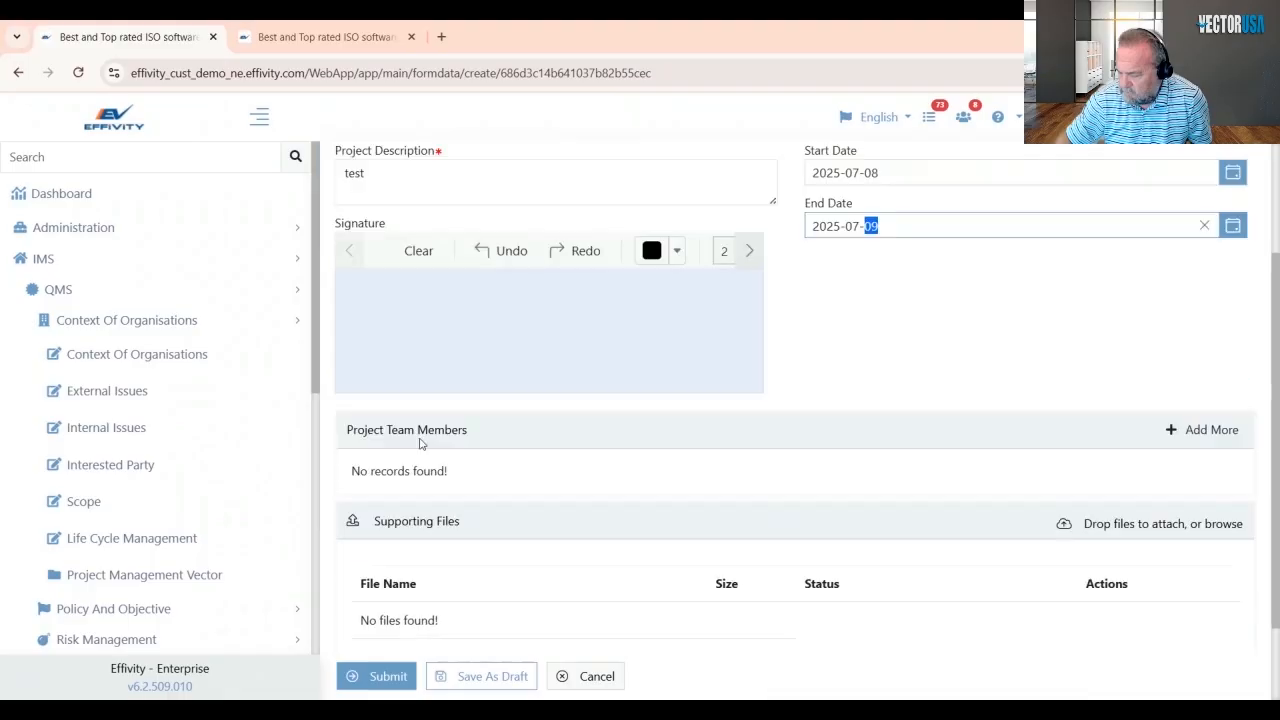
pyautogui.click(386, 305)
pyautogui.moveTo(446, 291)
pyautogui.mouseDown()
pyautogui.moveTo(490, 346)
pyautogui.moveTo(624, 318)
pyautogui.mouseUp()
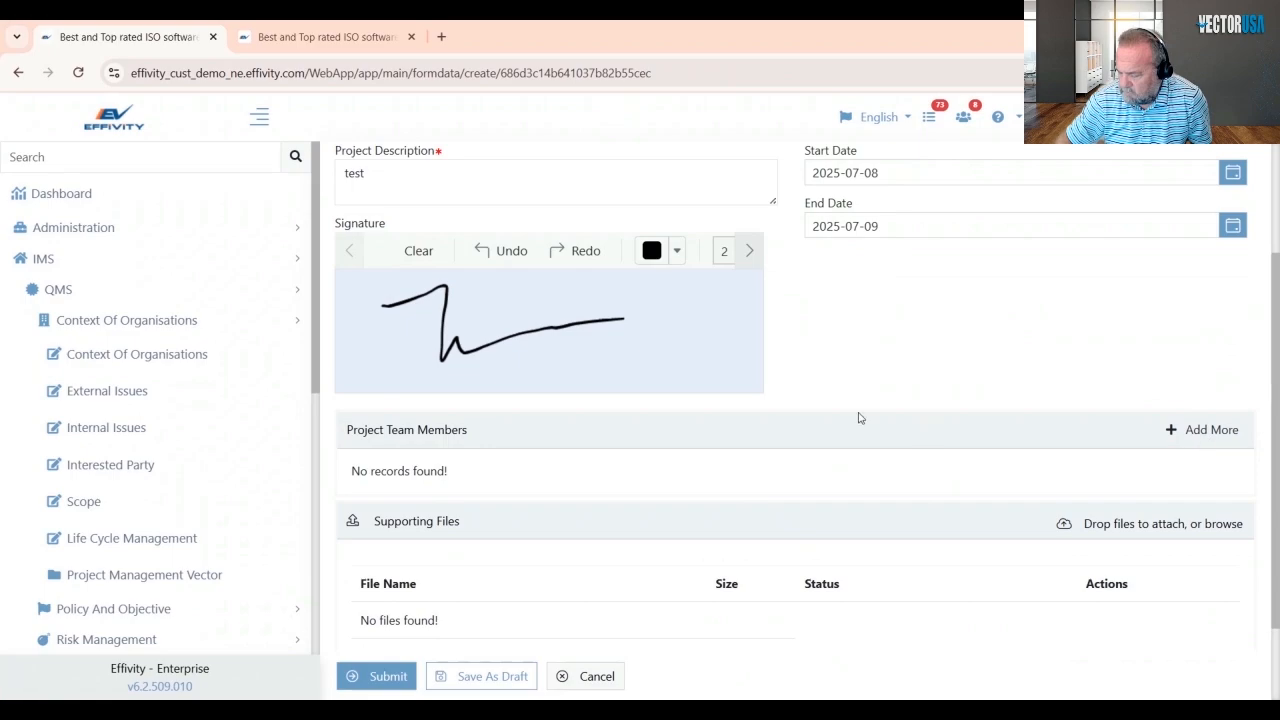
# - Add a project team member row with the first employee listed under Sales and the Engineering department
pyautogui.scroll(-1, 598, 417)
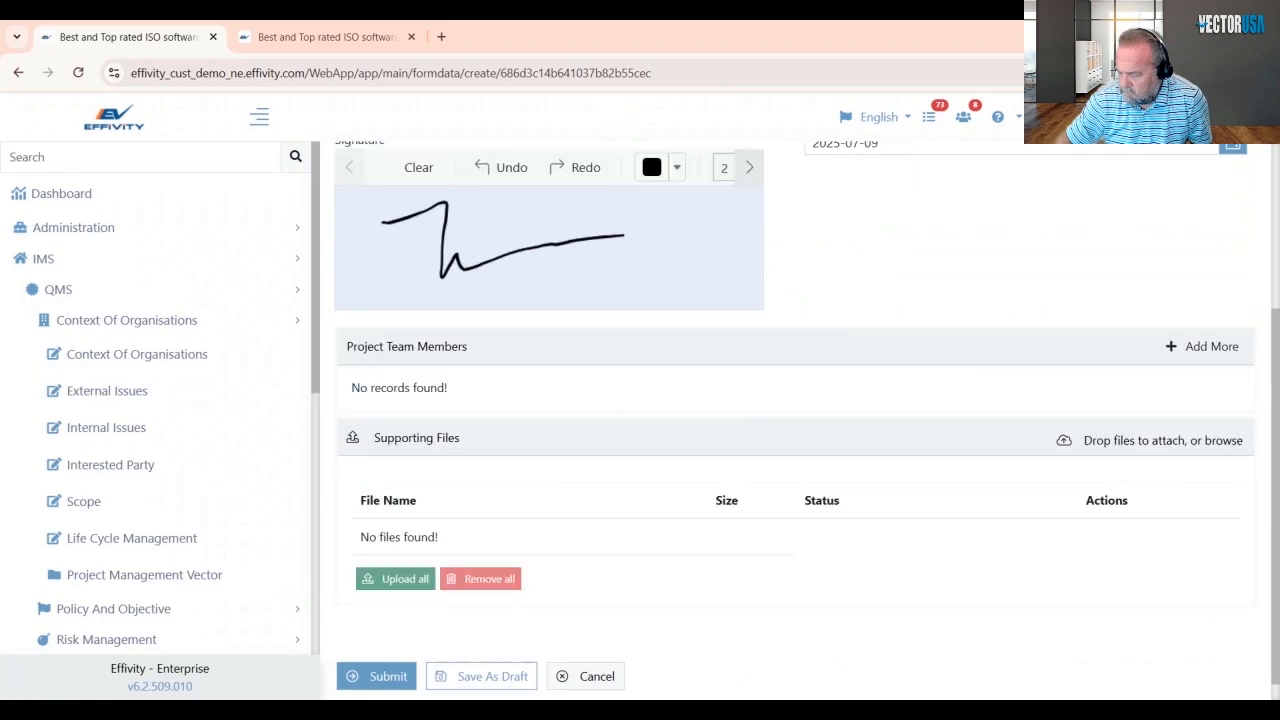
pyautogui.click(1211, 349)
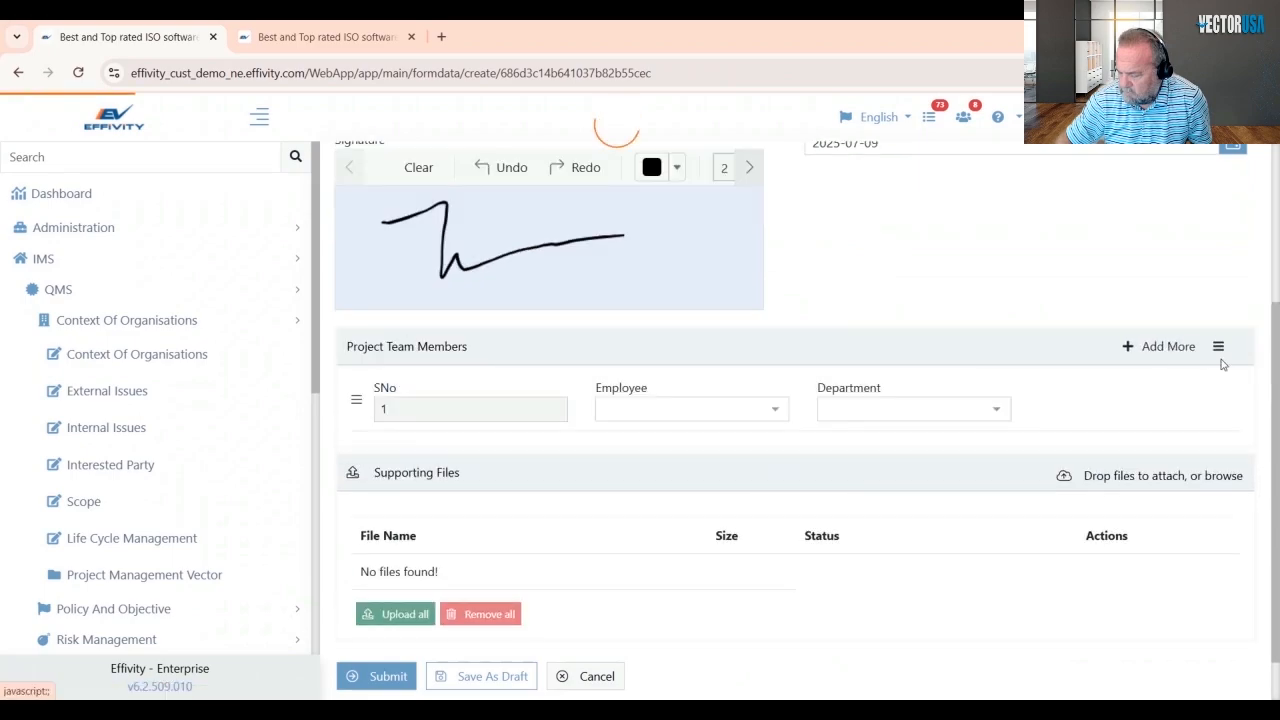
pyautogui.click(704, 419)
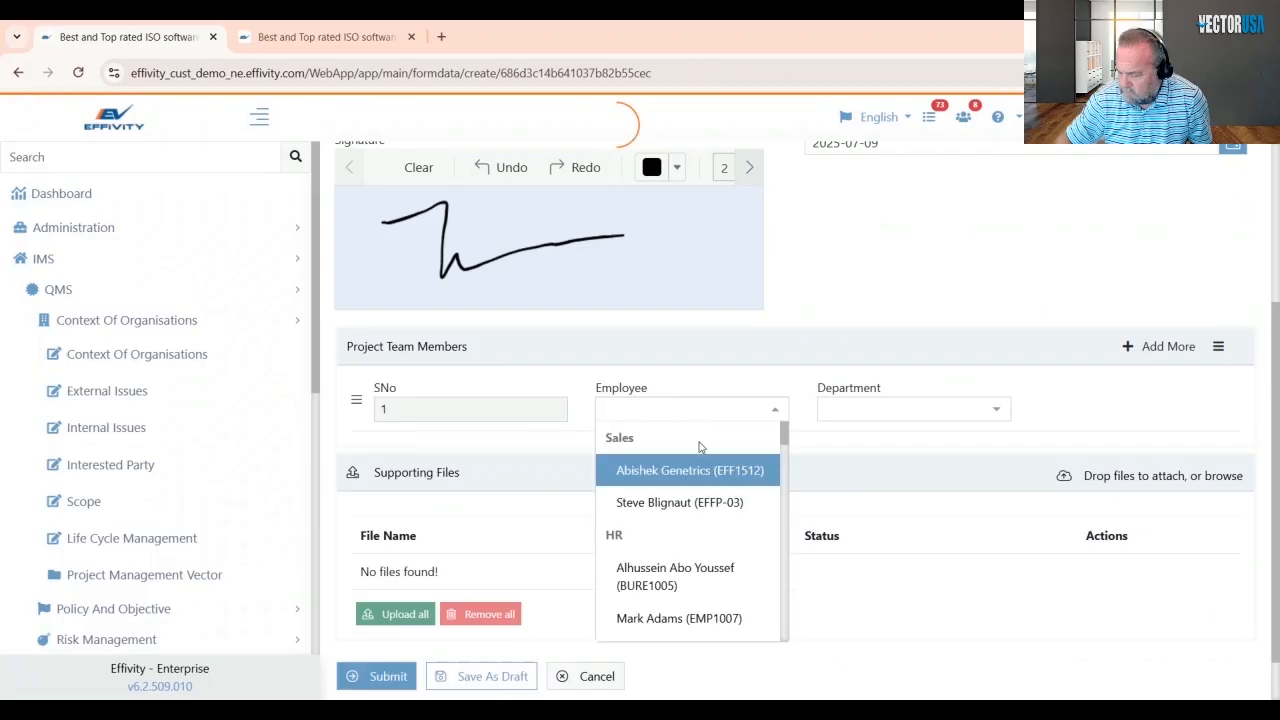
pyautogui.click(706, 472)
pyautogui.click(900, 418)
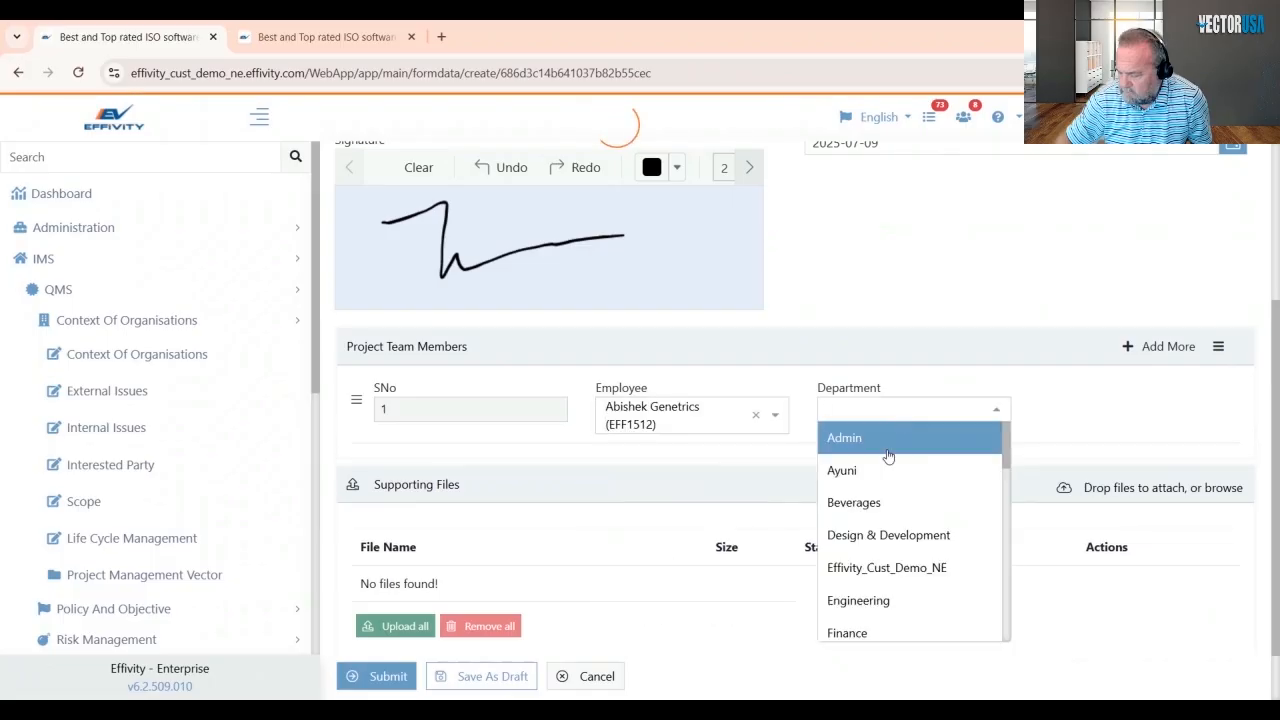
pyautogui.click(873, 602)
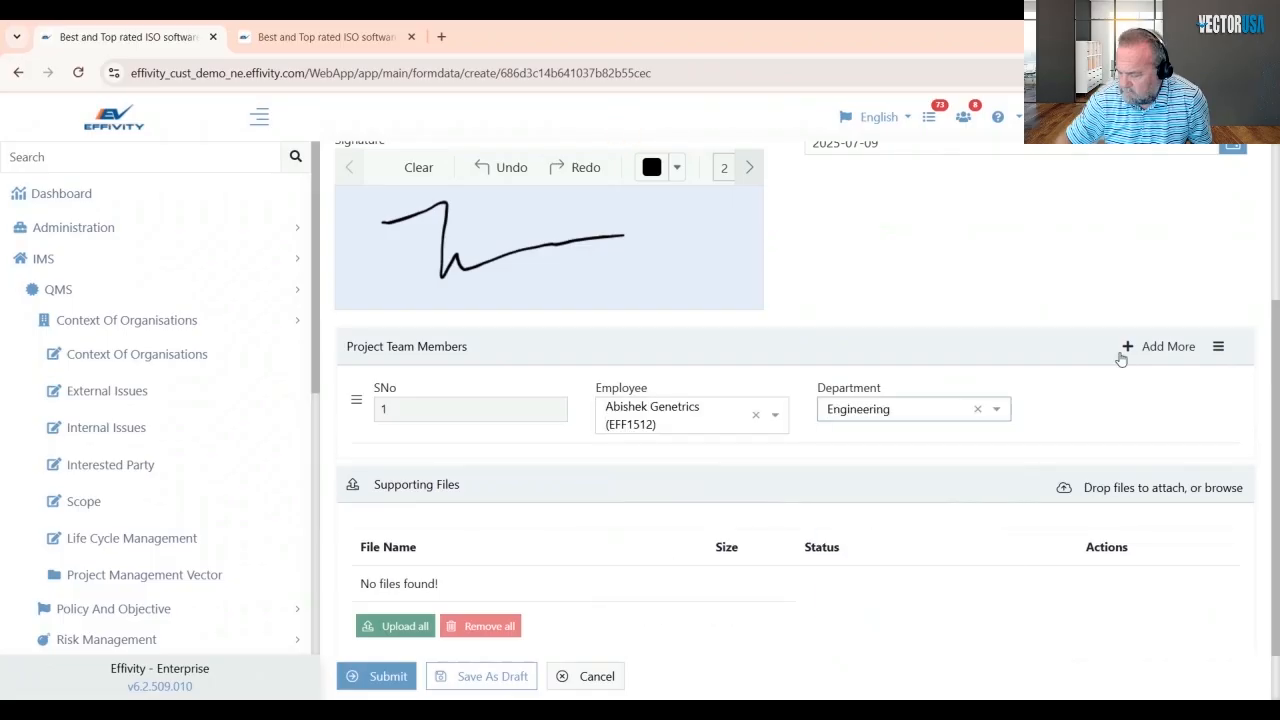
# - Add a second project team member row with the second employee listed under Sales and the Finance department
pyautogui.click(1165, 346)
pyautogui.click(627, 485)
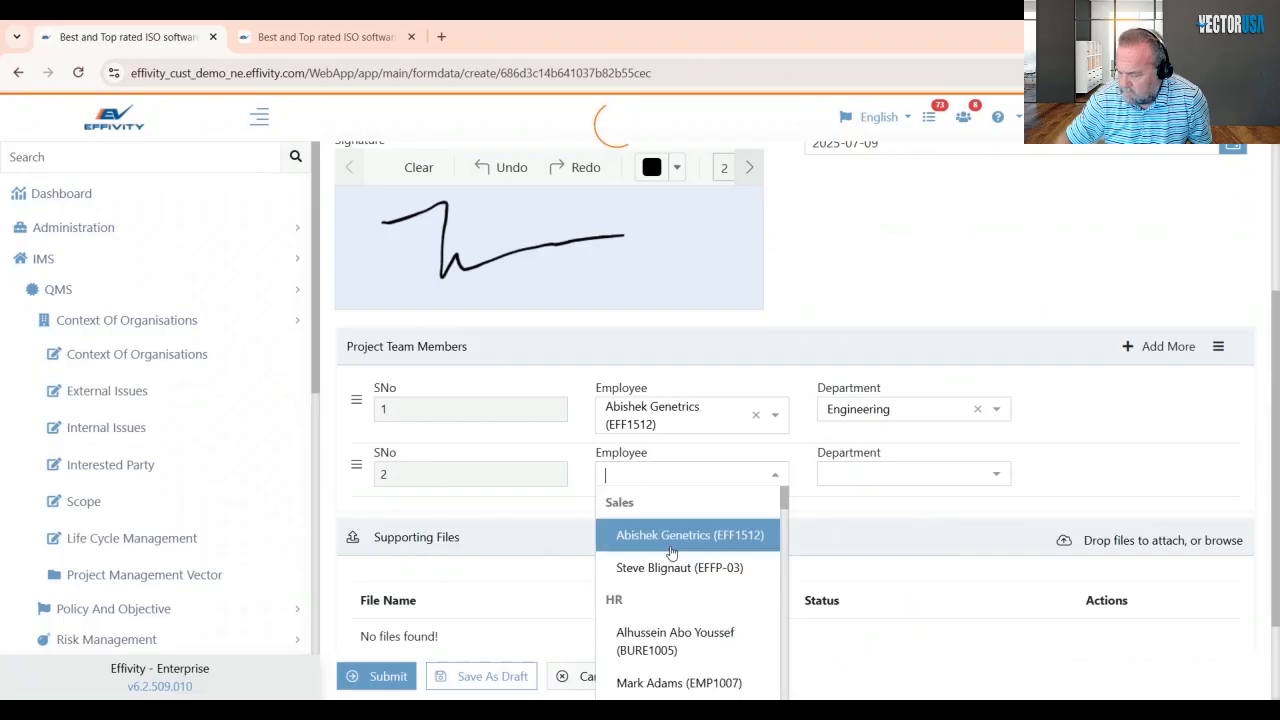
pyautogui.click(680, 566)
pyautogui.click(949, 482)
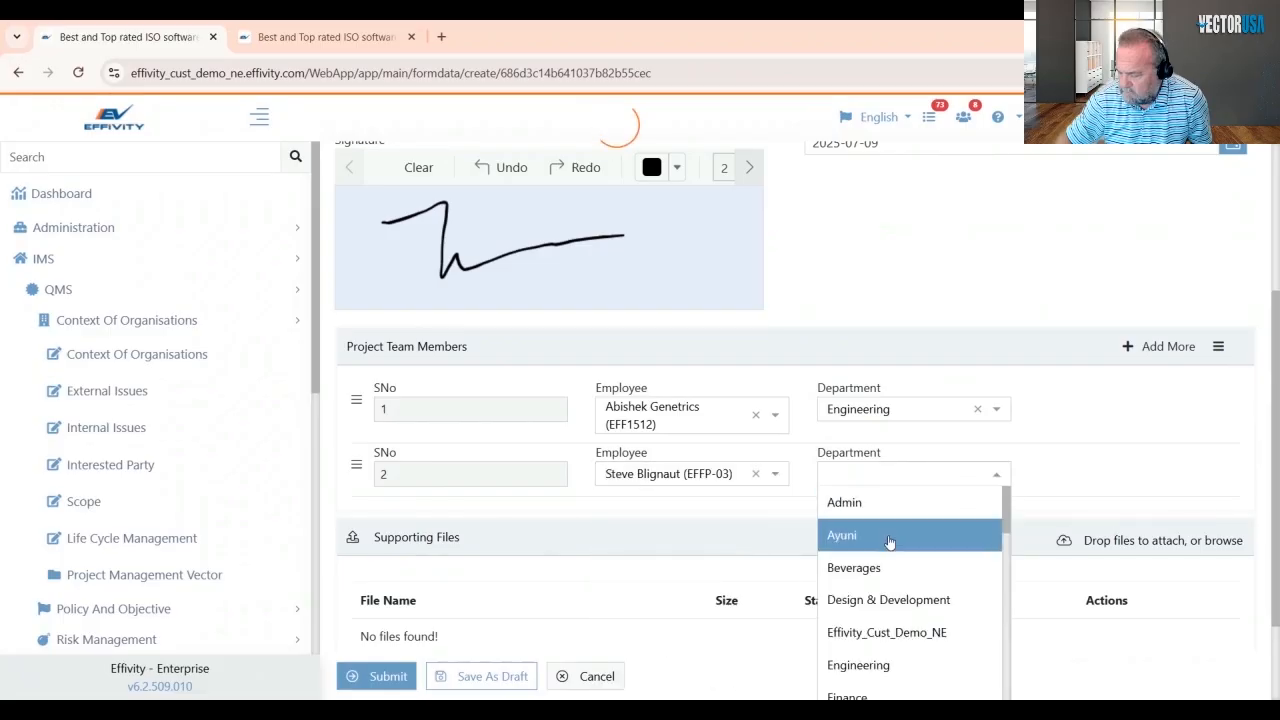
pyautogui.scroll(-2, 879, 684)
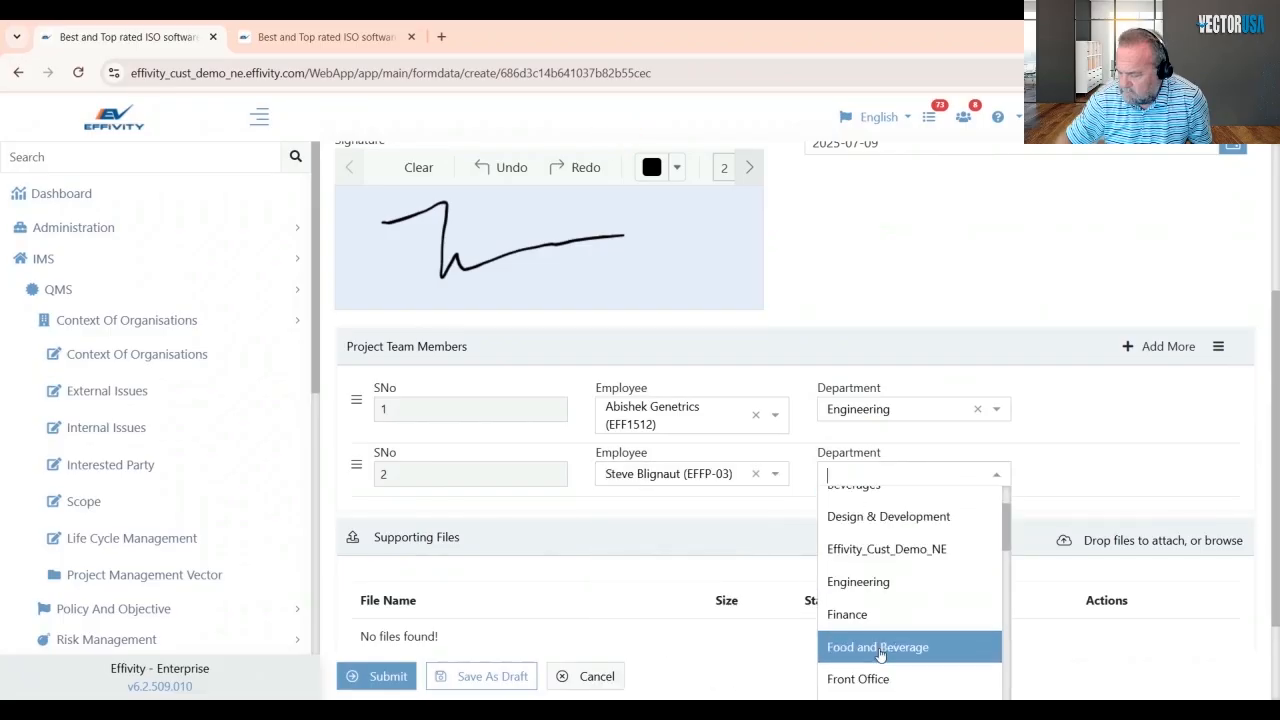
pyautogui.click(874, 614)
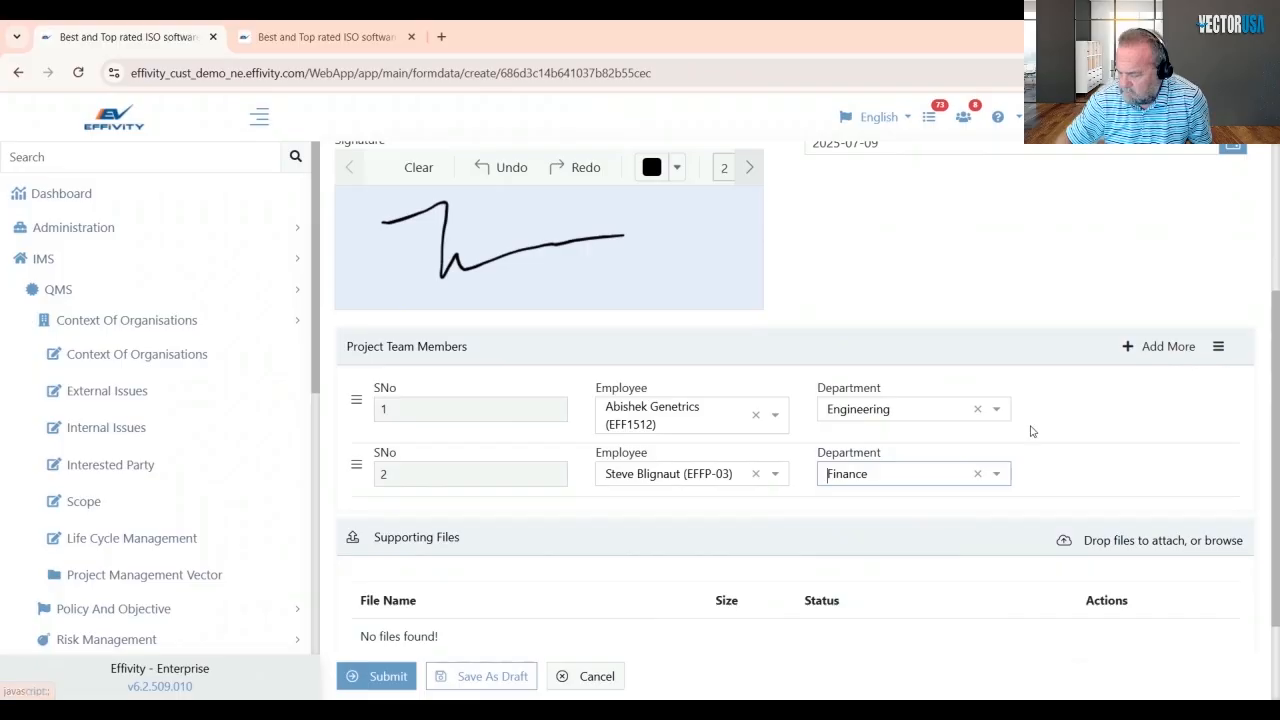
# - Check the Supporting Files area and the workflow diagram, and submit the Test Project record
pyautogui.scroll(-1, 913, 566)
pyautogui.scroll(-1, 913, 566)
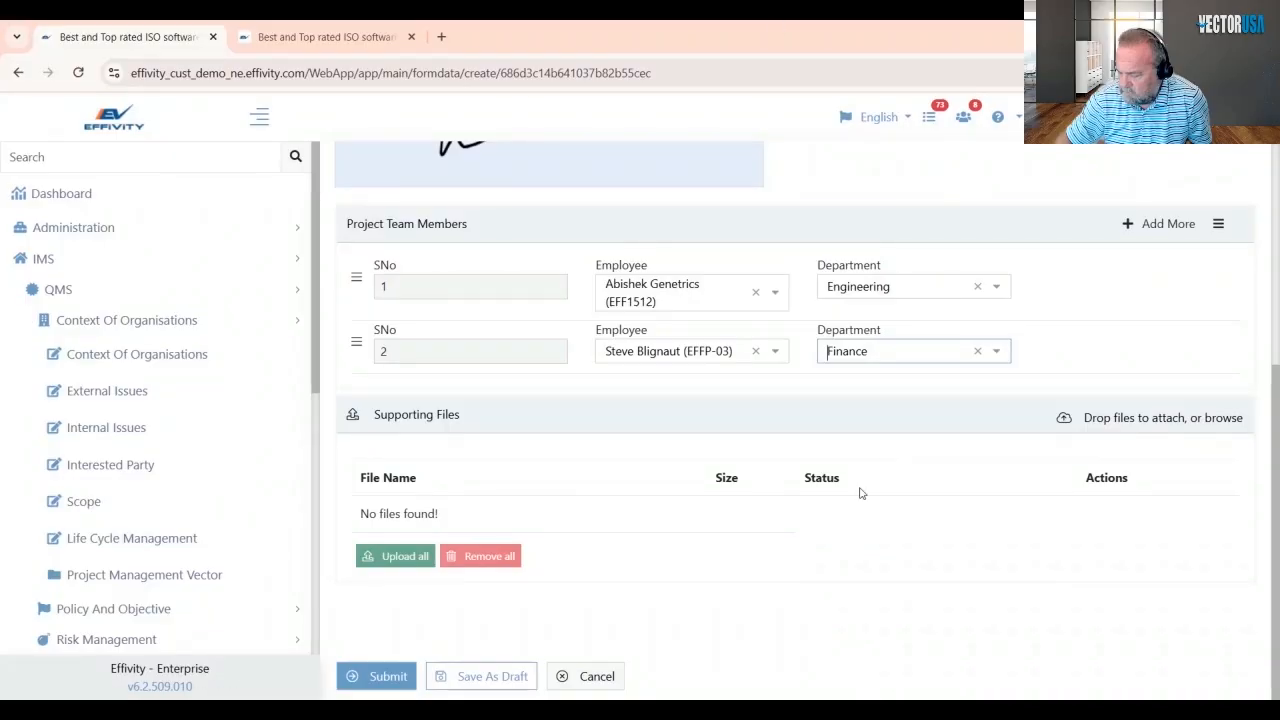
pyautogui.scroll(4, 765, 551)
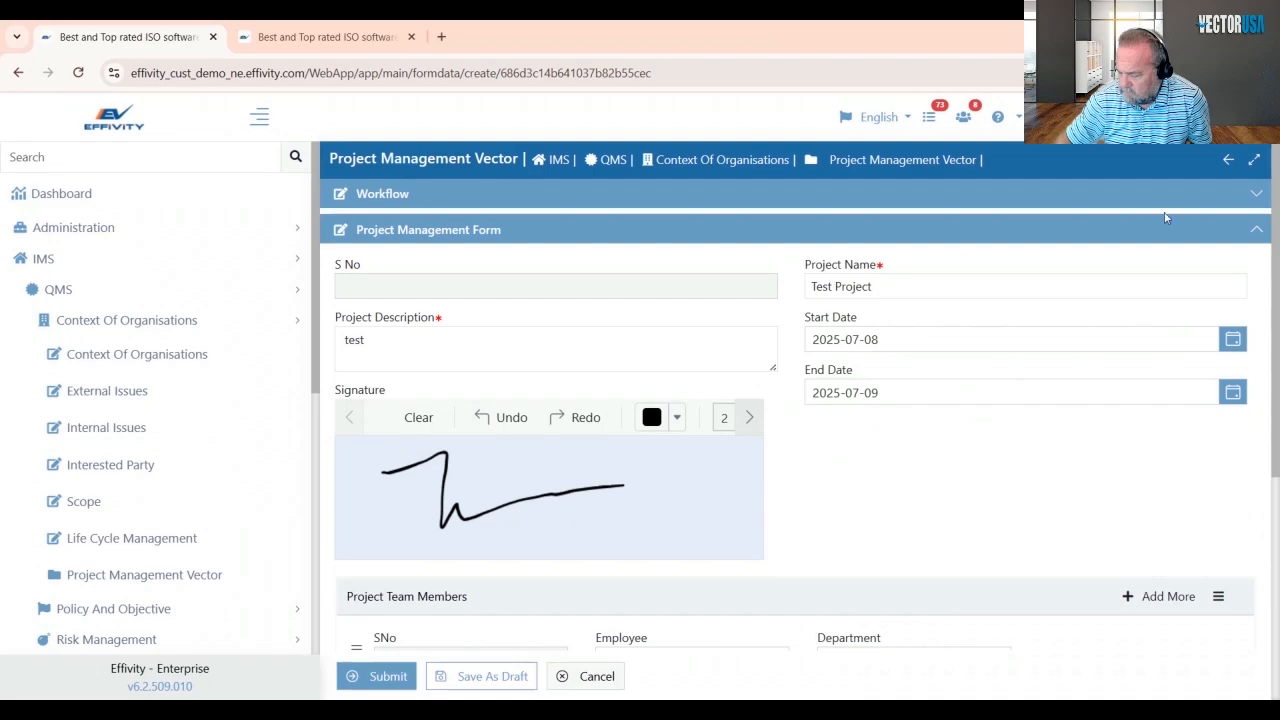
pyautogui.click(1257, 197)
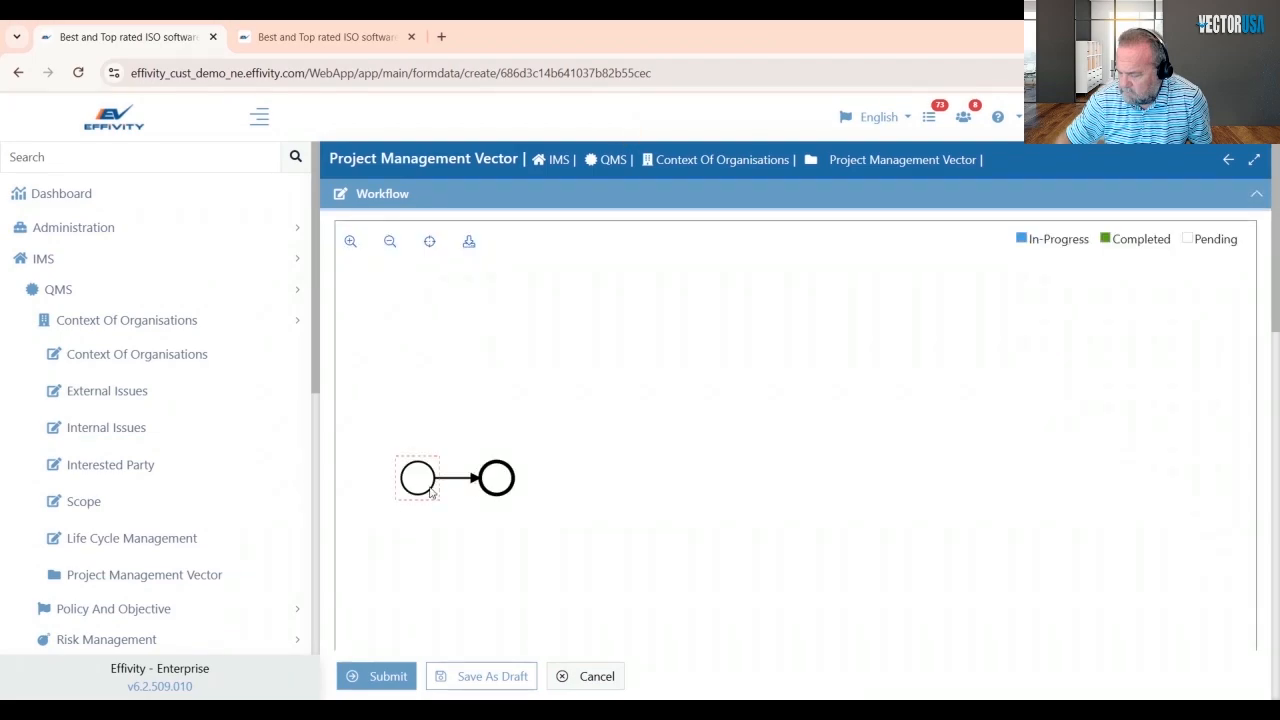
pyautogui.click(1260, 196)
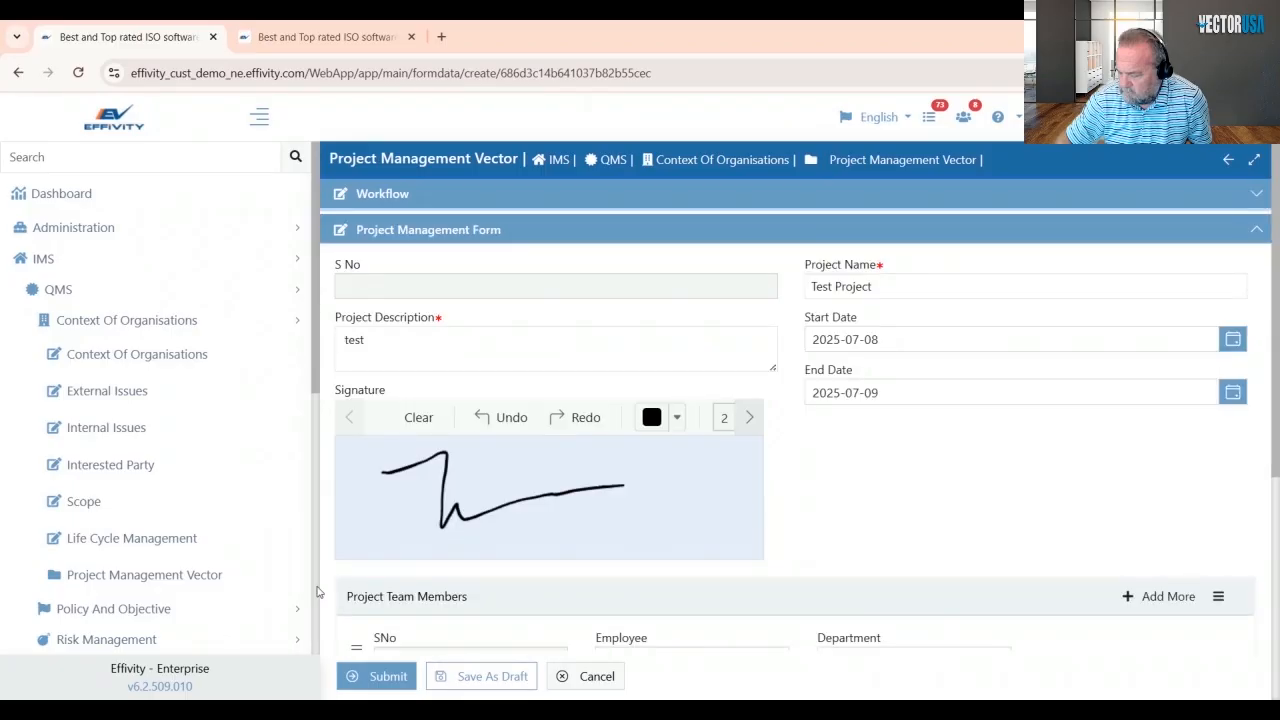
pyautogui.scroll(-1, 320, 593)
pyautogui.click(383, 686)
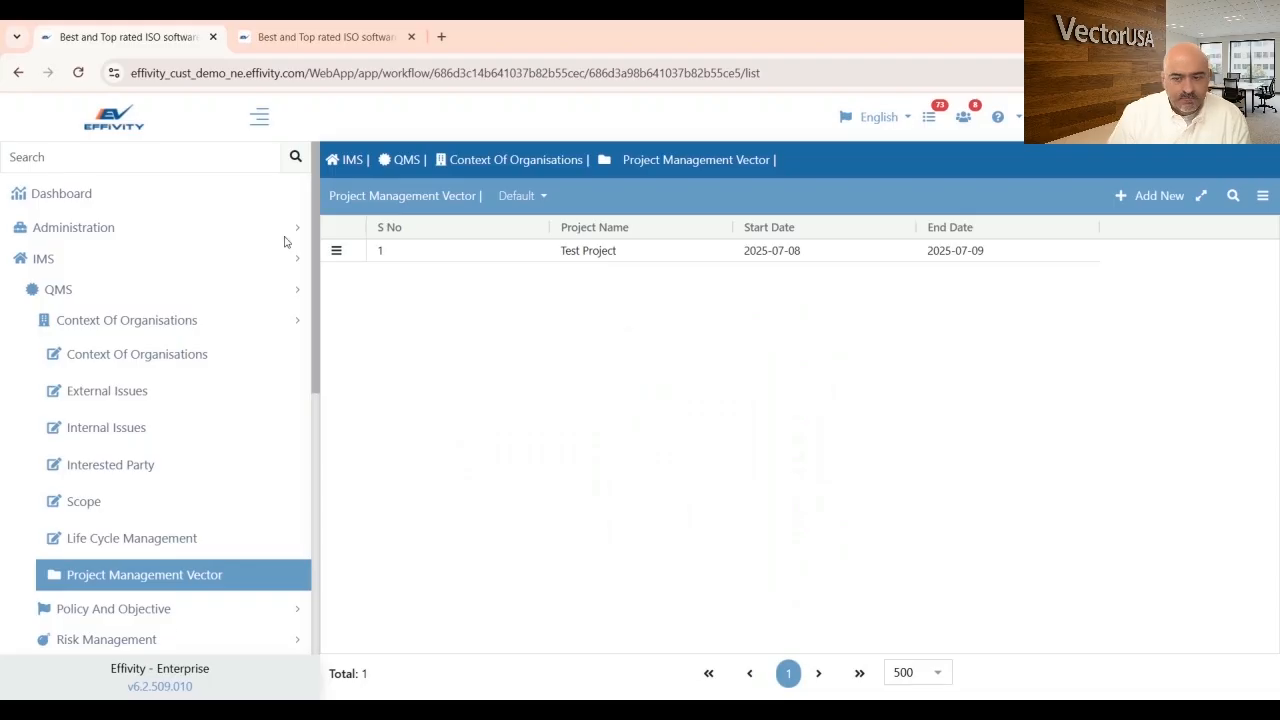
# - View the submitted Test Project record and return to the Project Management Vector list
pyautogui.click(102, 232)
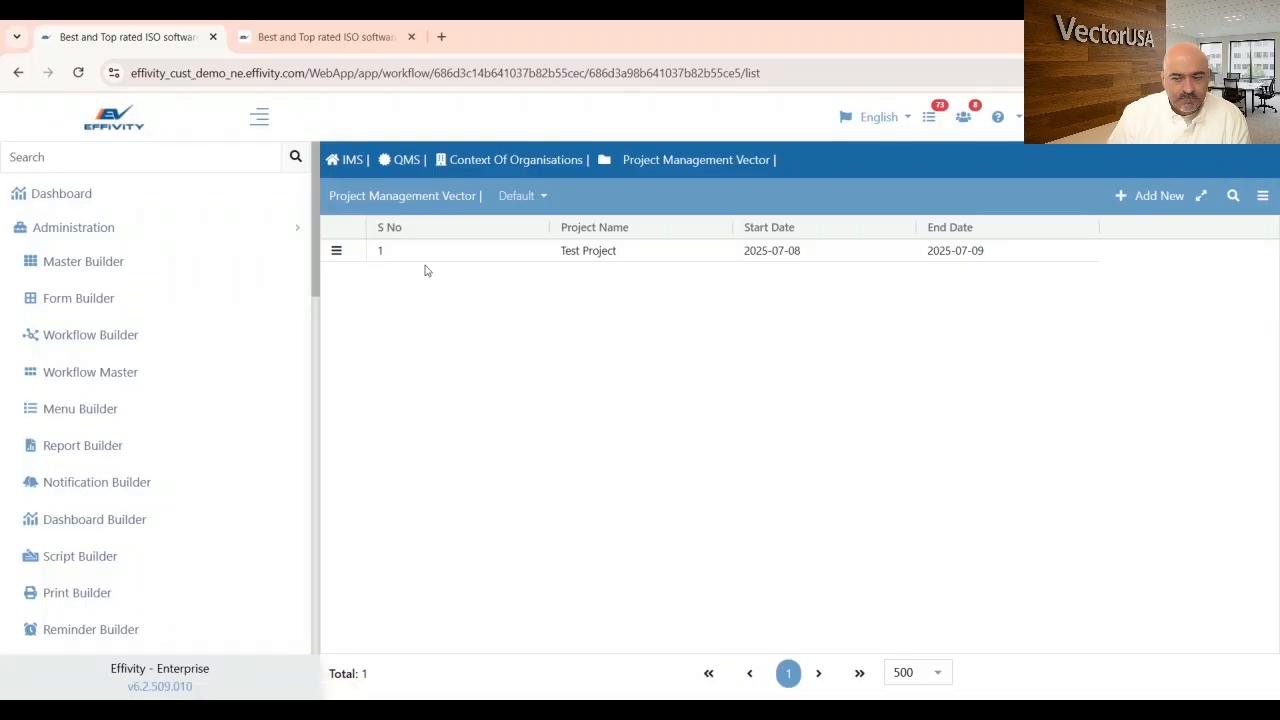
pyautogui.click(336, 251)
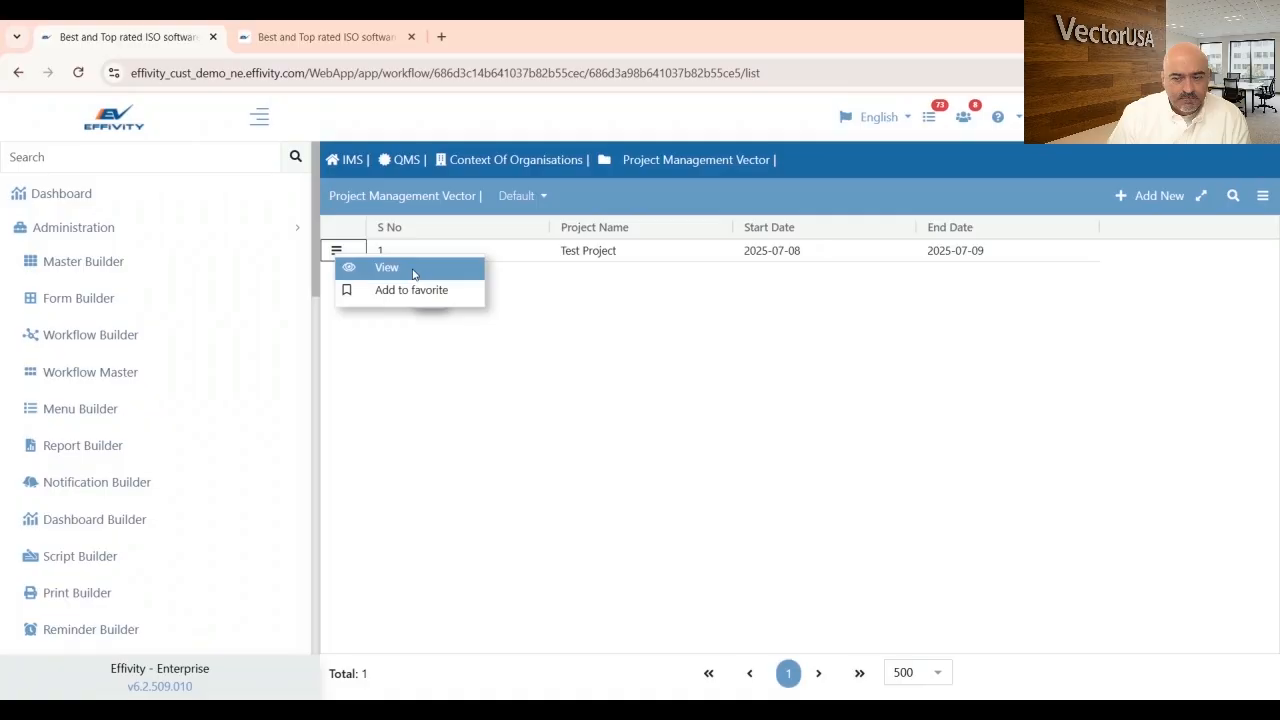
pyautogui.click(413, 273)
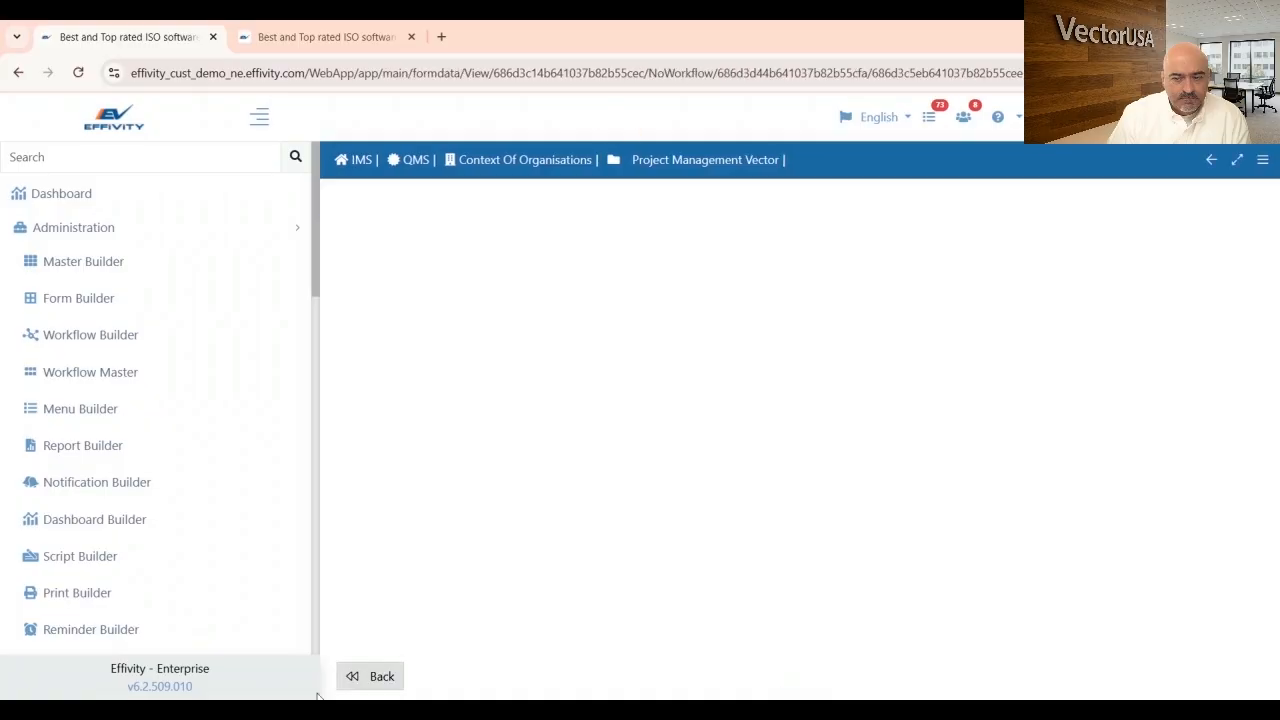
pyautogui.click(350, 677)
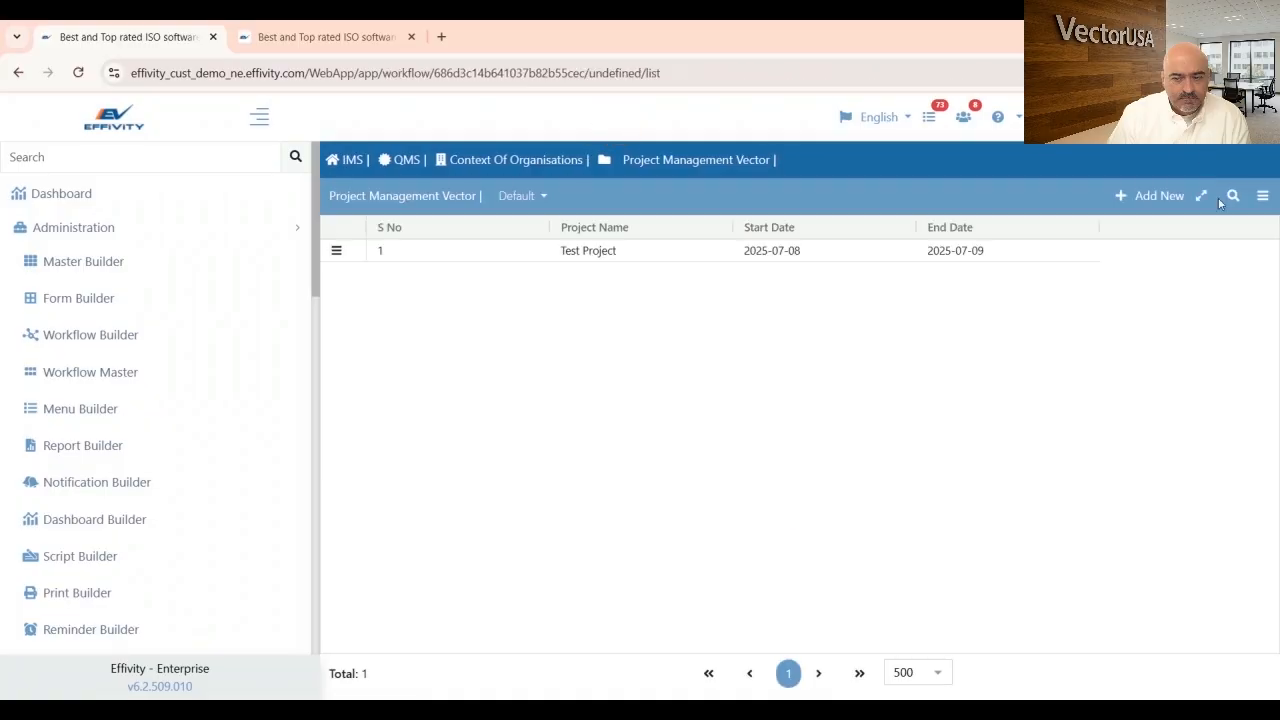
# - Open the Record Views settings of the Project Management Vector workflow and expand the form fields of its View action
pyautogui.click(1263, 196)
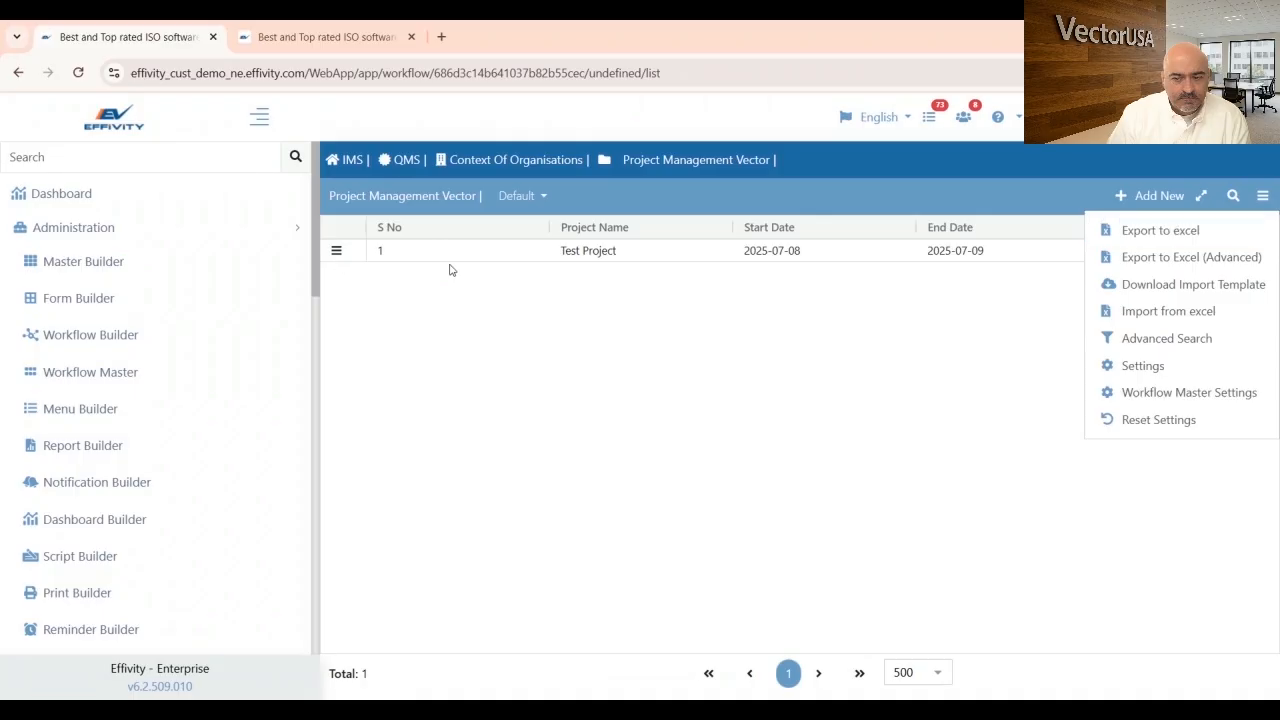
pyautogui.moveTo(1198, 400)
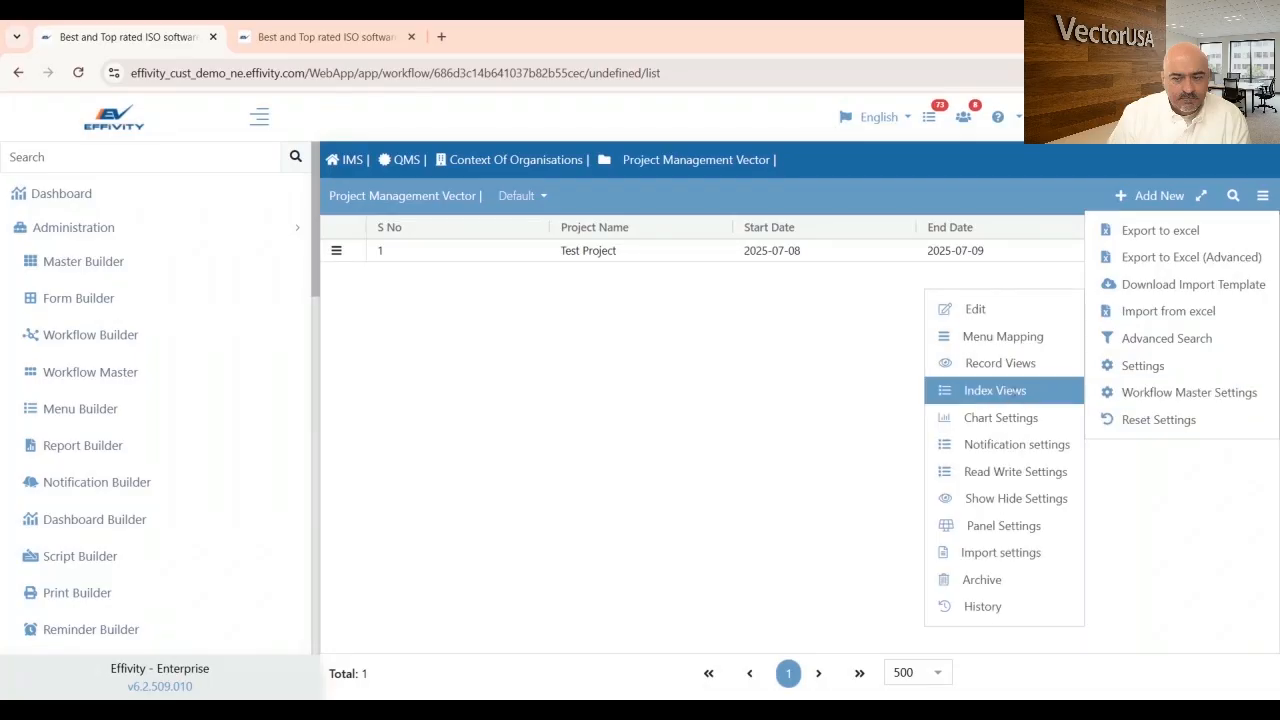
pyautogui.click(1010, 364)
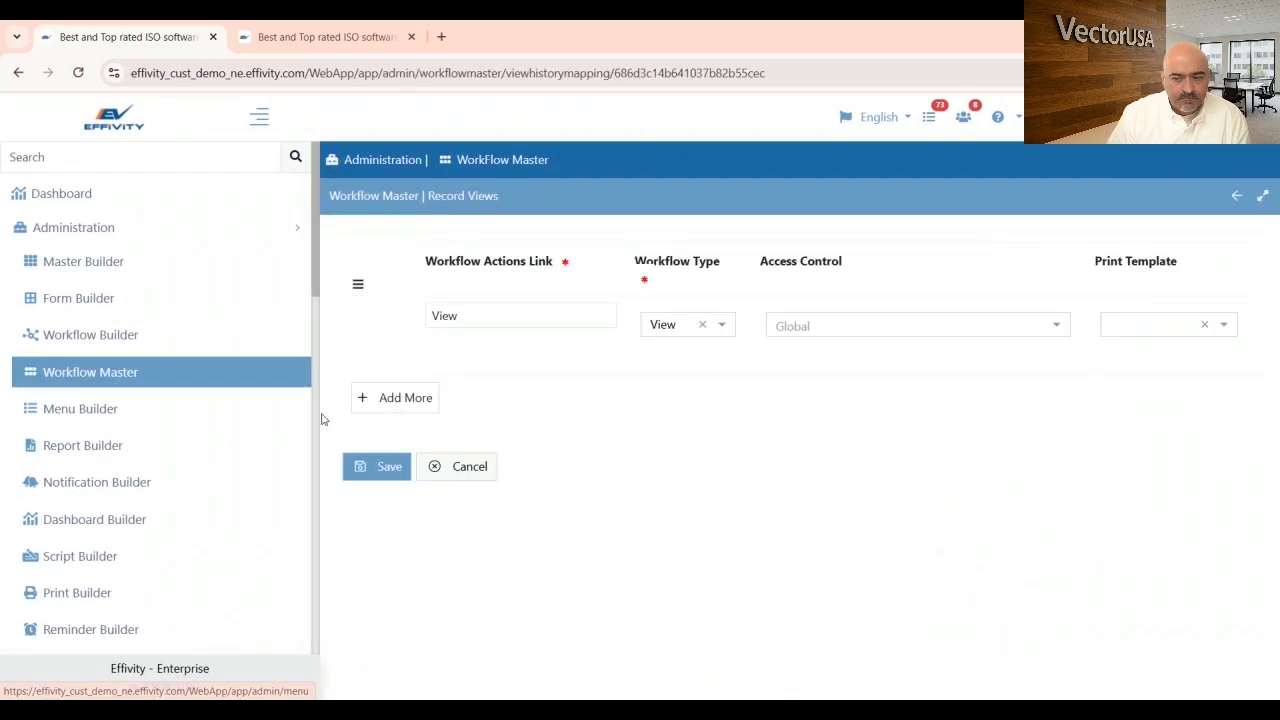
pyautogui.click(358, 284)
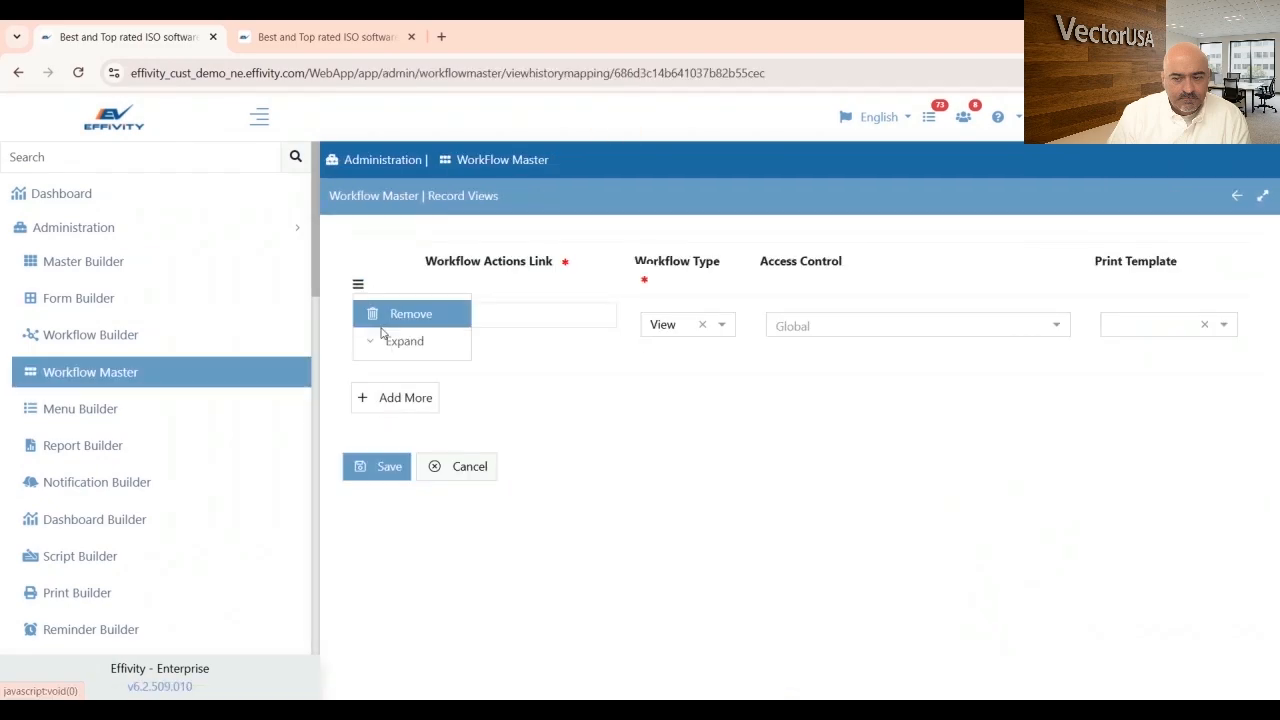
pyautogui.click(392, 341)
pyautogui.click(444, 452)
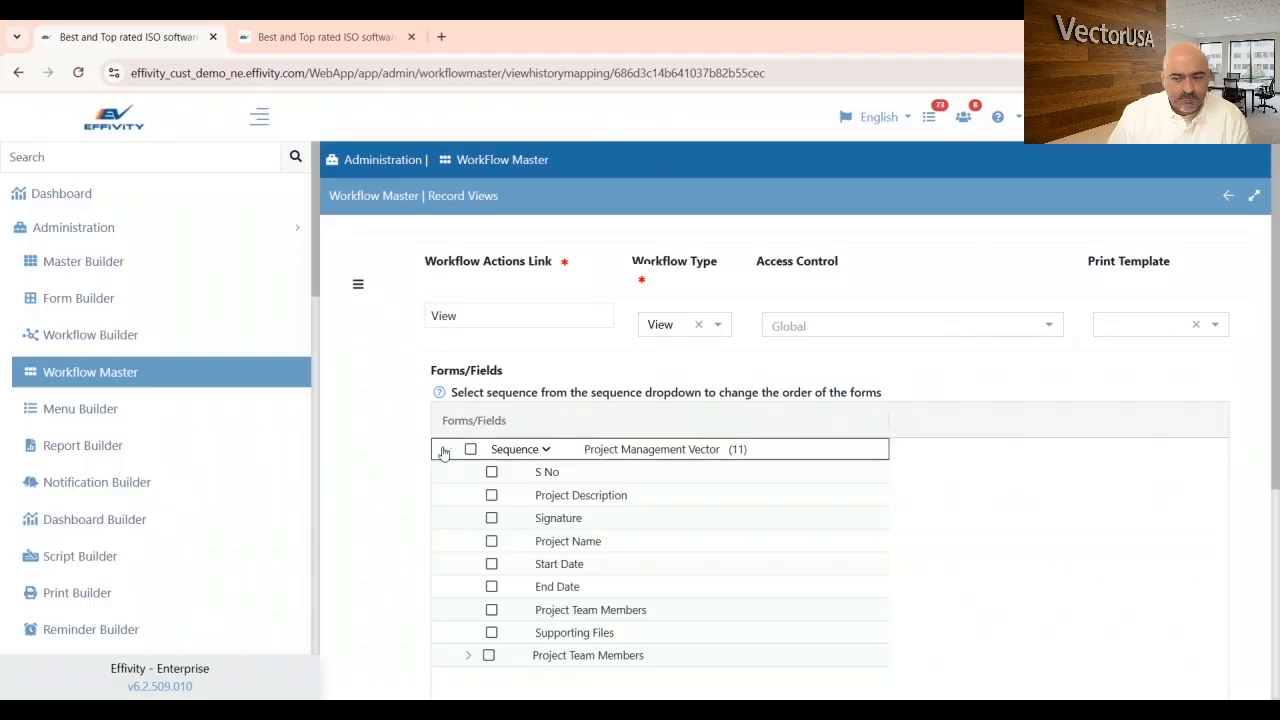
# - Include S No, Project Name, Start Date and End Date in the View action, save, and leave the Index Views settings without editing
pyautogui.click(491, 472)
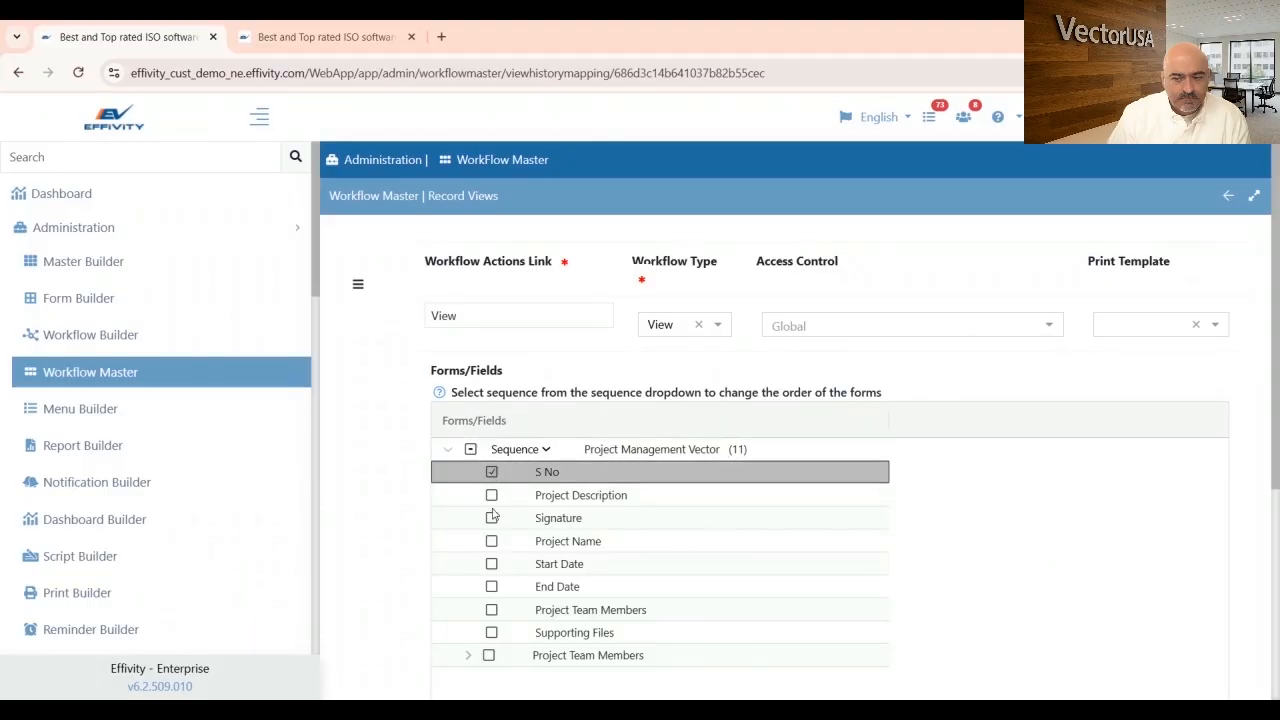
pyautogui.click(491, 541)
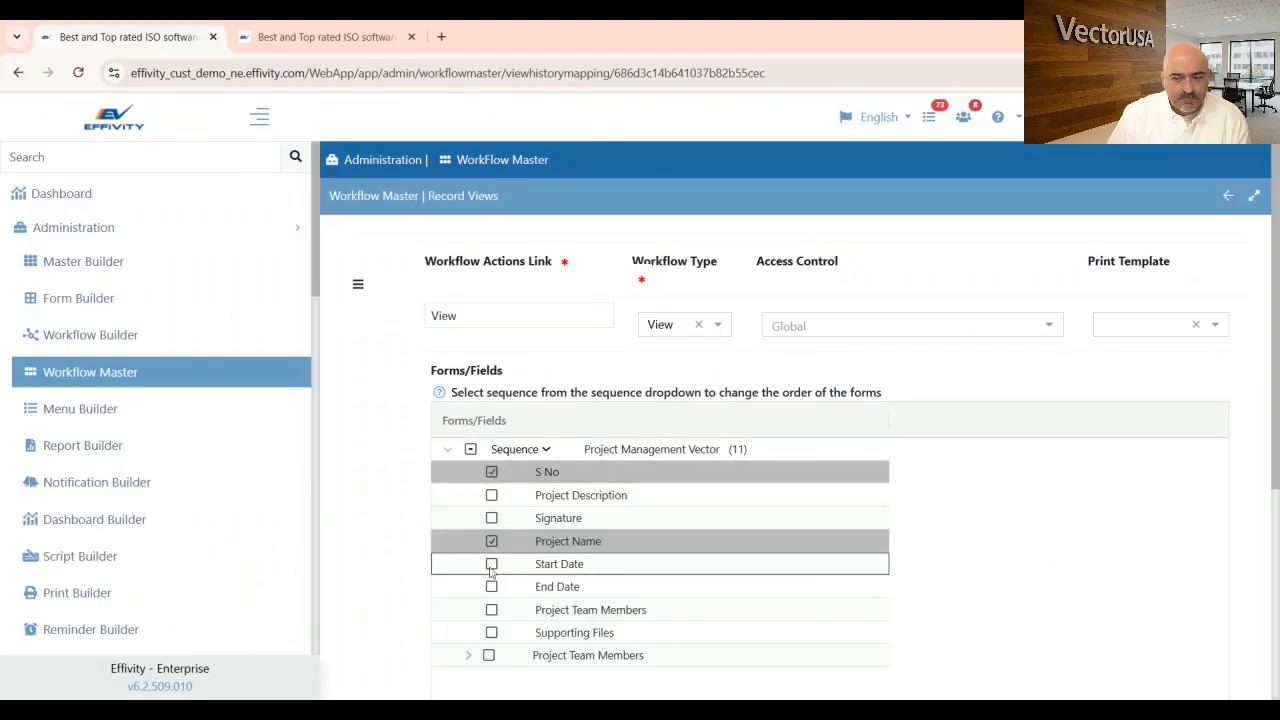
pyautogui.click(491, 565)
pyautogui.click(498, 594)
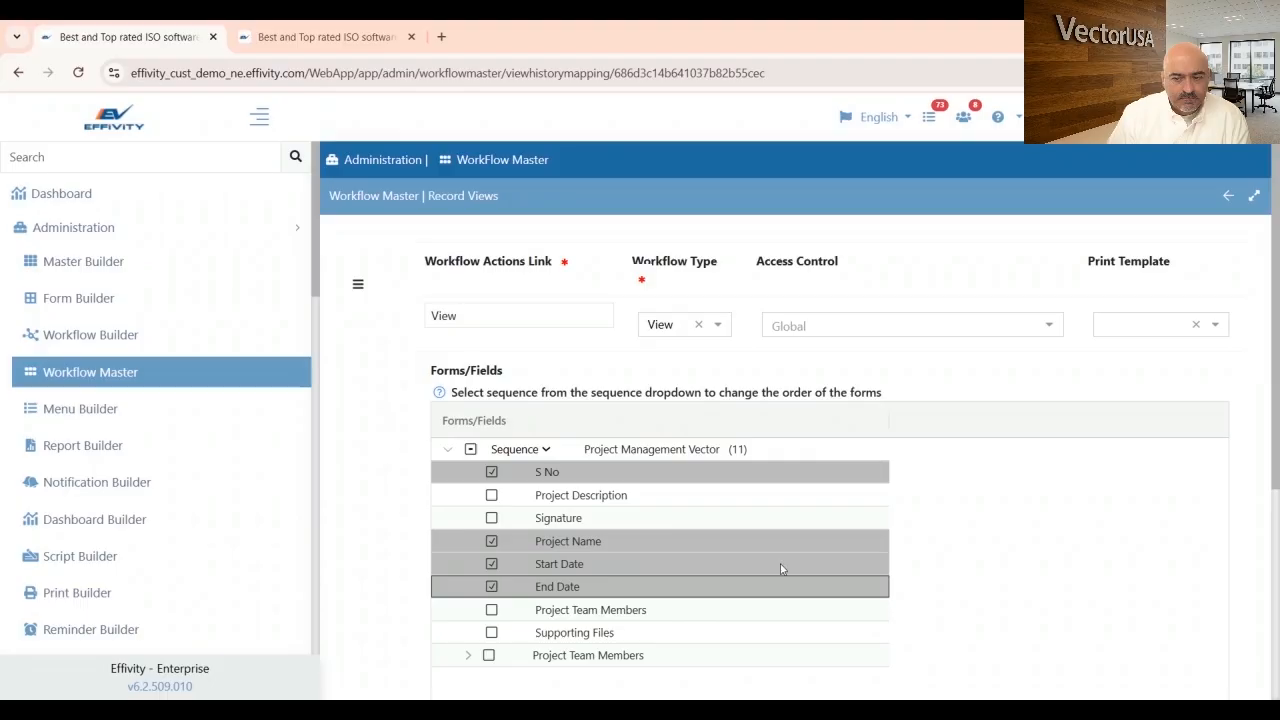
pyautogui.scroll(-3, 1218, 284)
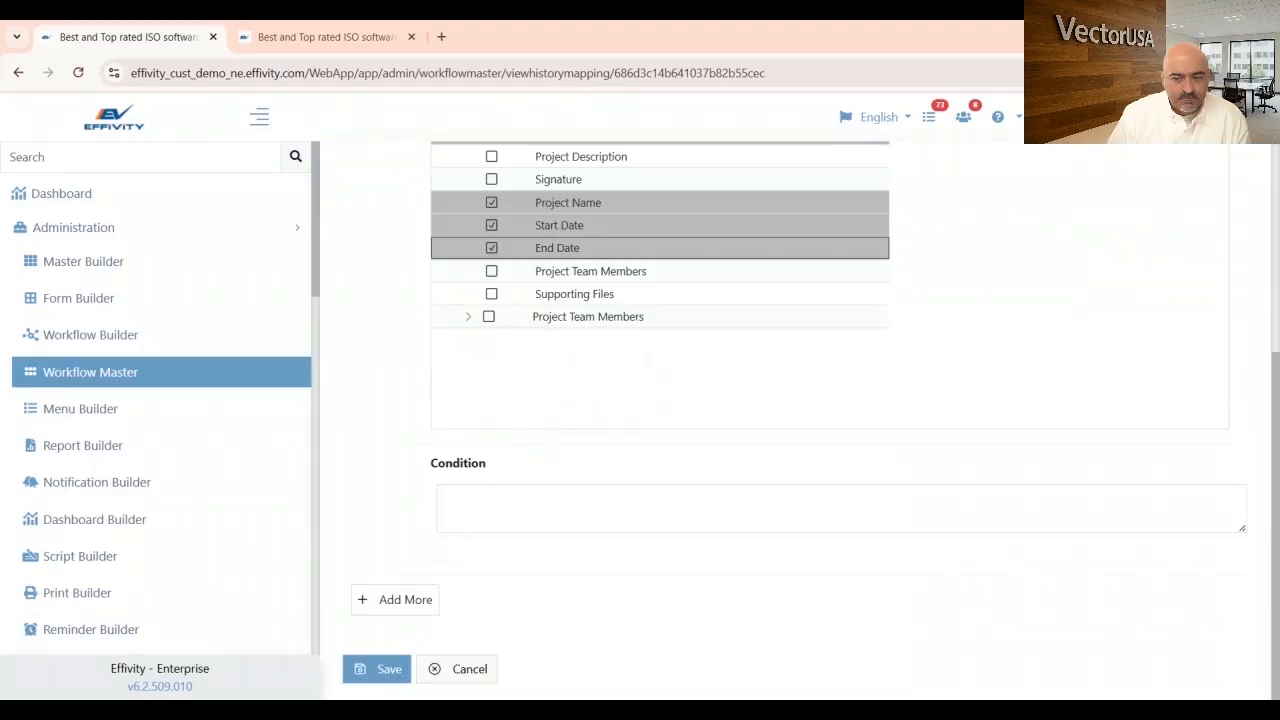
pyautogui.click(376, 668)
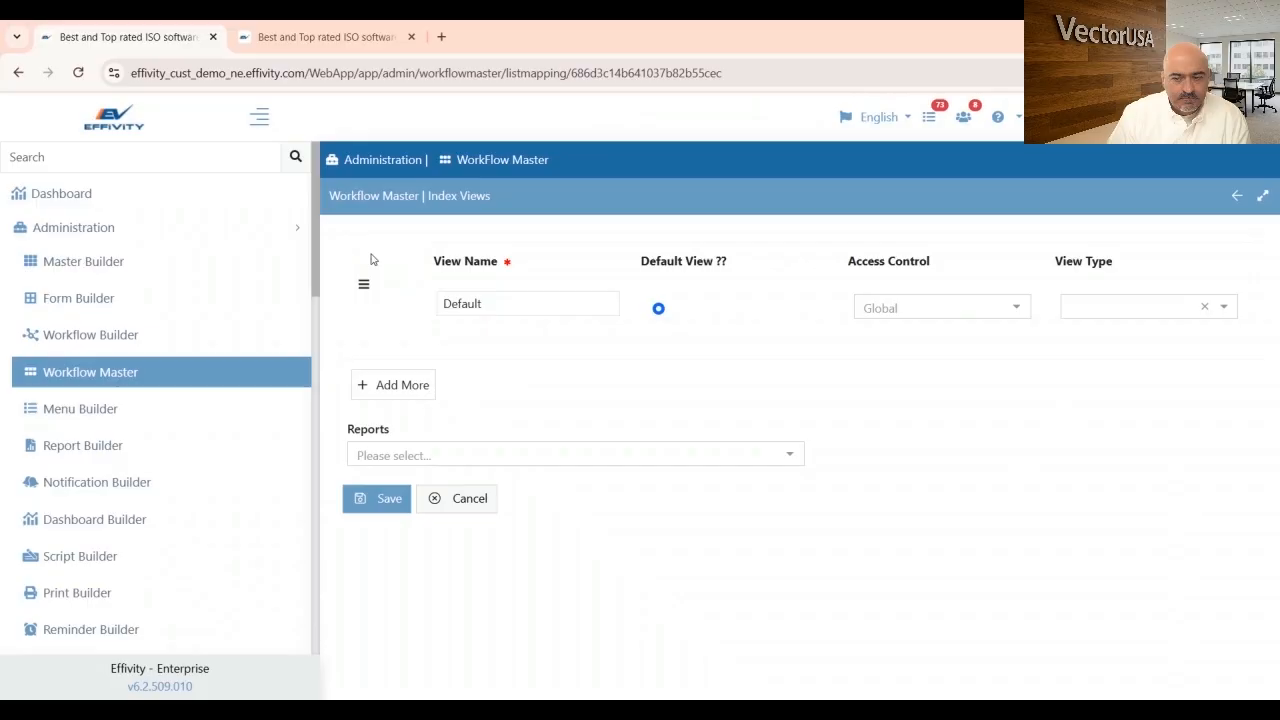
pyautogui.click(468, 505)
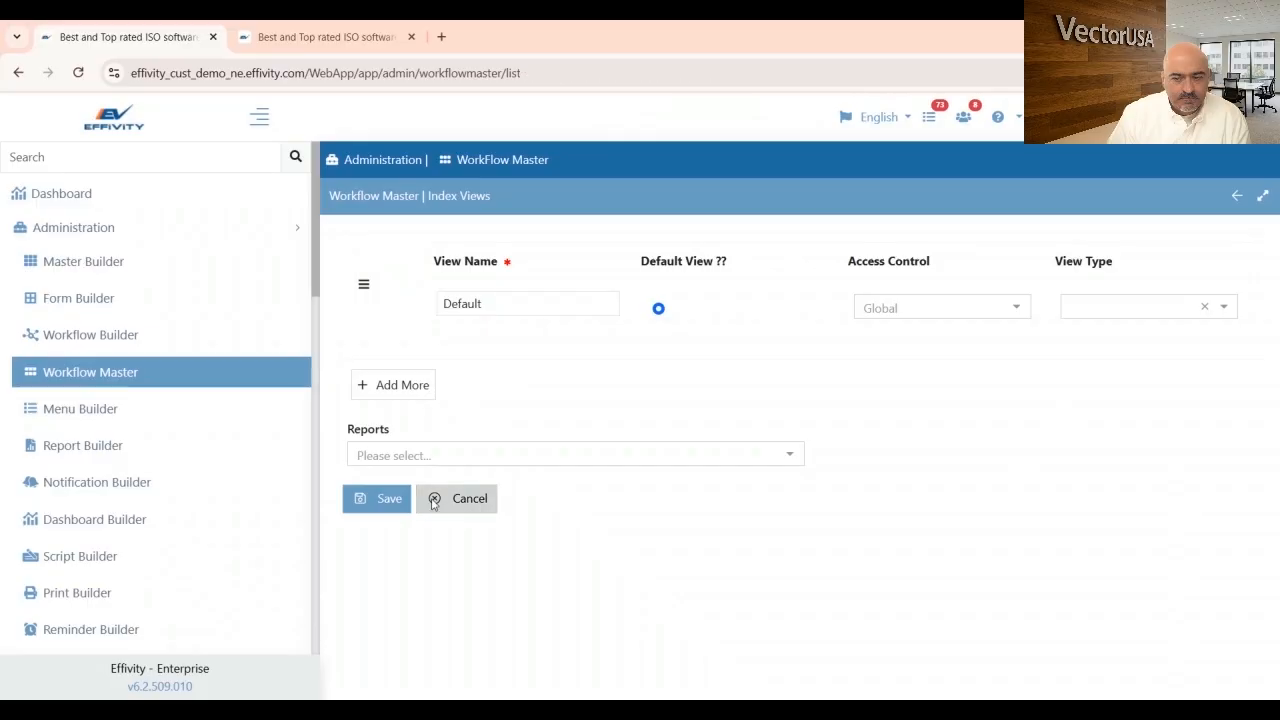
# - View the Test Project record from the Project Management Vector list under Context Of Organisations, and return to the list
pyautogui.click(83, 230)
pyautogui.click(130, 540)
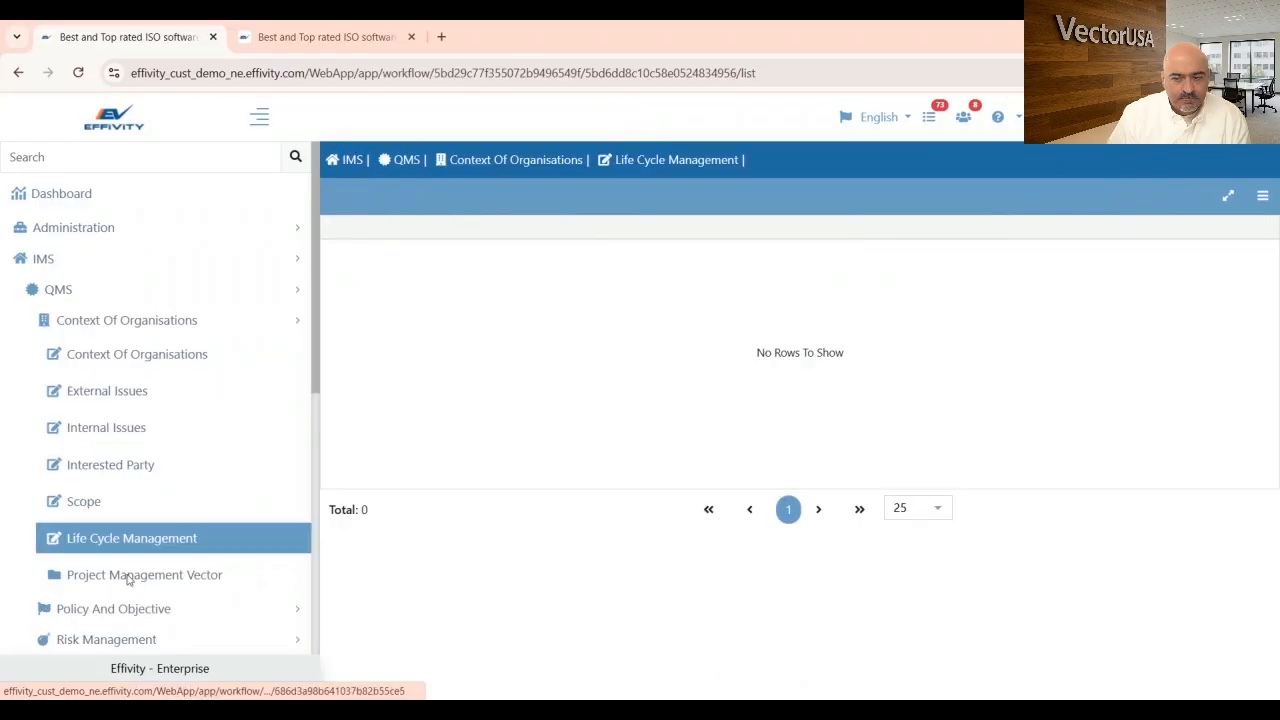
pyautogui.click(128, 577)
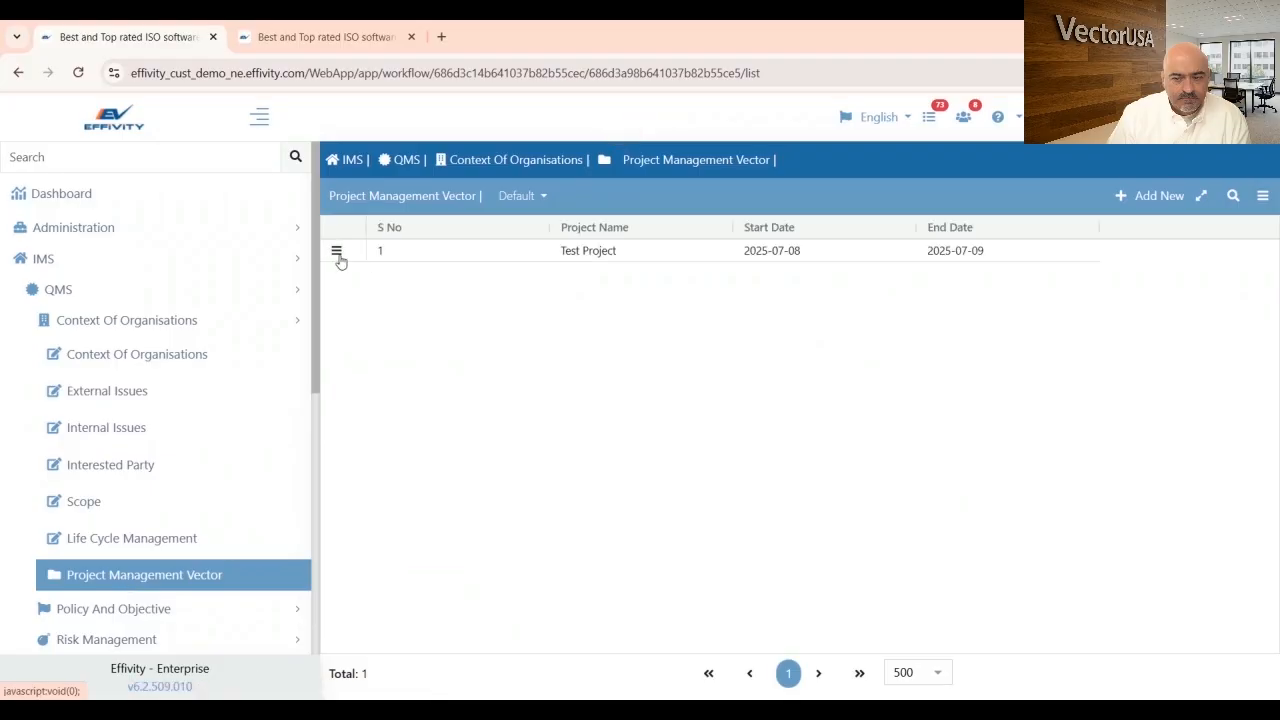
pyautogui.click(337, 252)
pyautogui.click(406, 266)
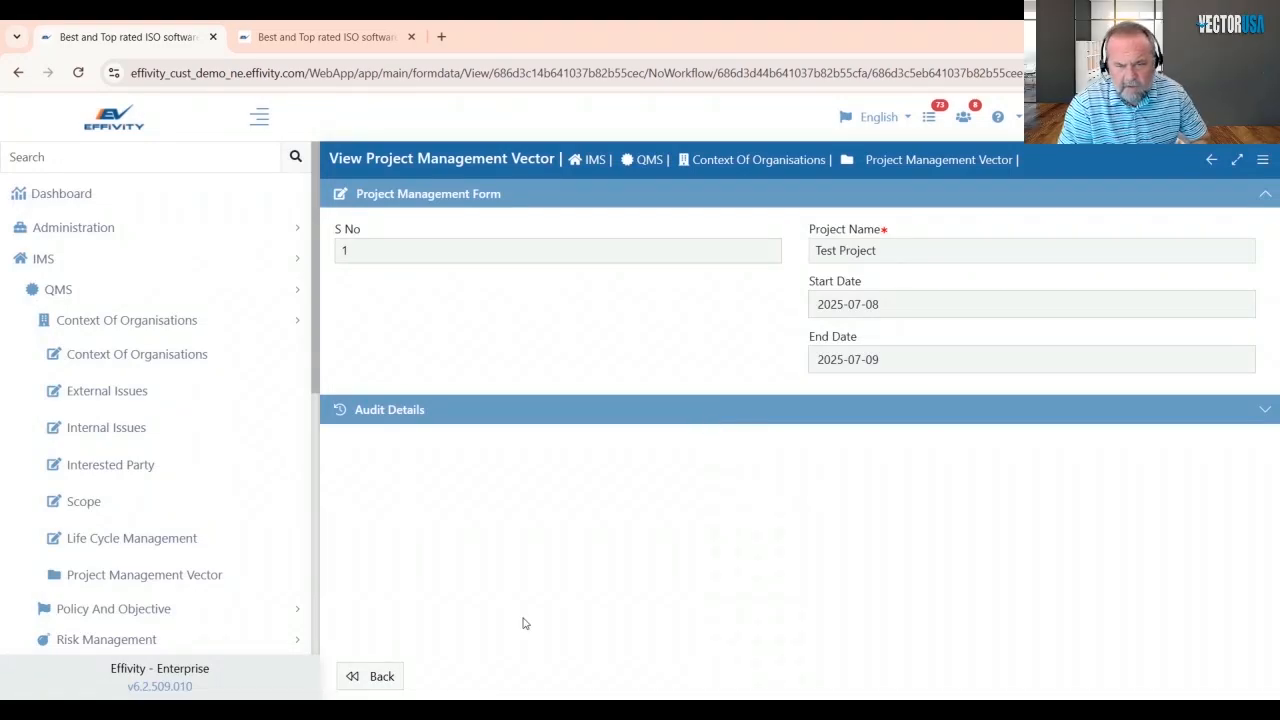
pyautogui.click(377, 684)
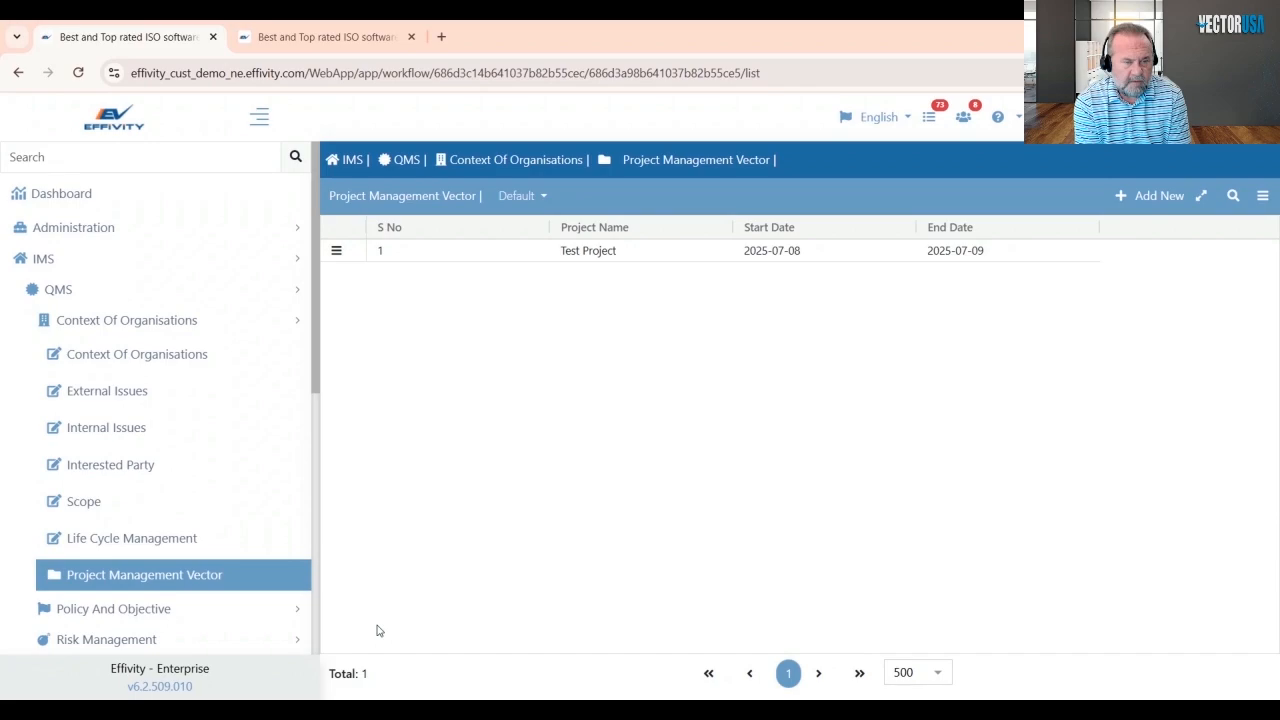
# - Review the Project Management Vector form in Form Builder, and look through the Workflow Master and Workflow Builder lists
pyautogui.click(125, 228)
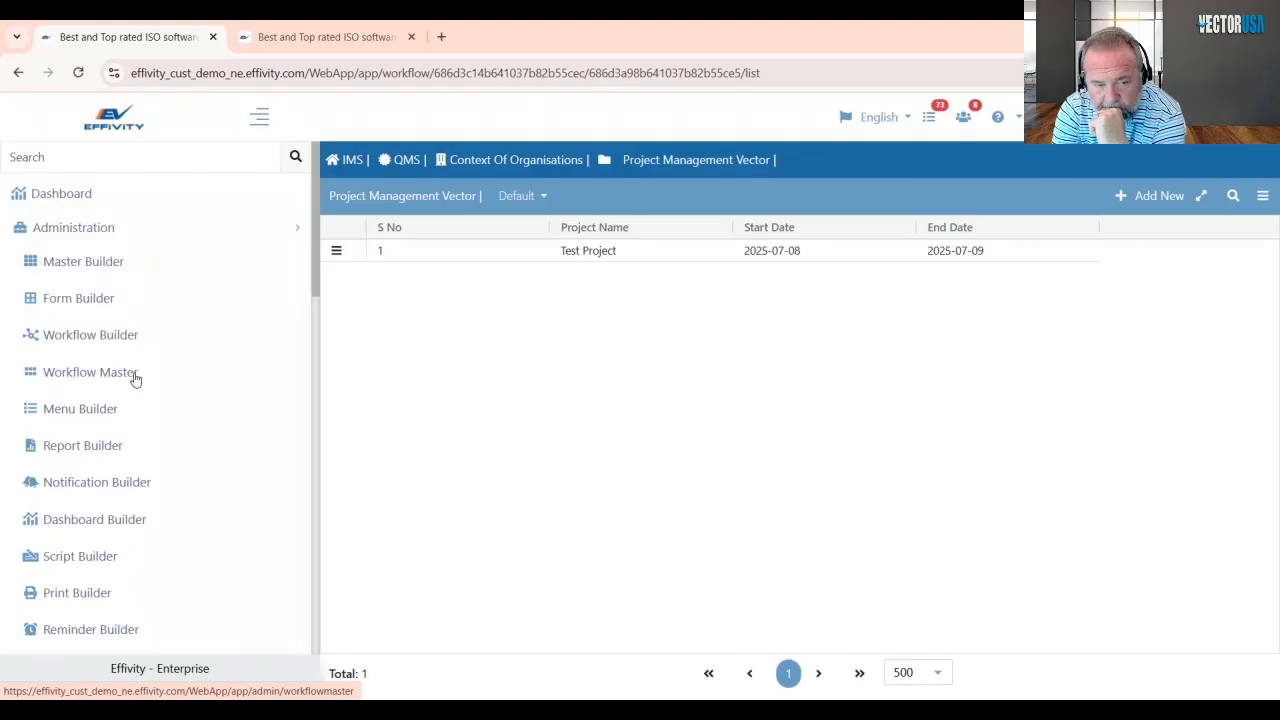
pyautogui.click(90, 301)
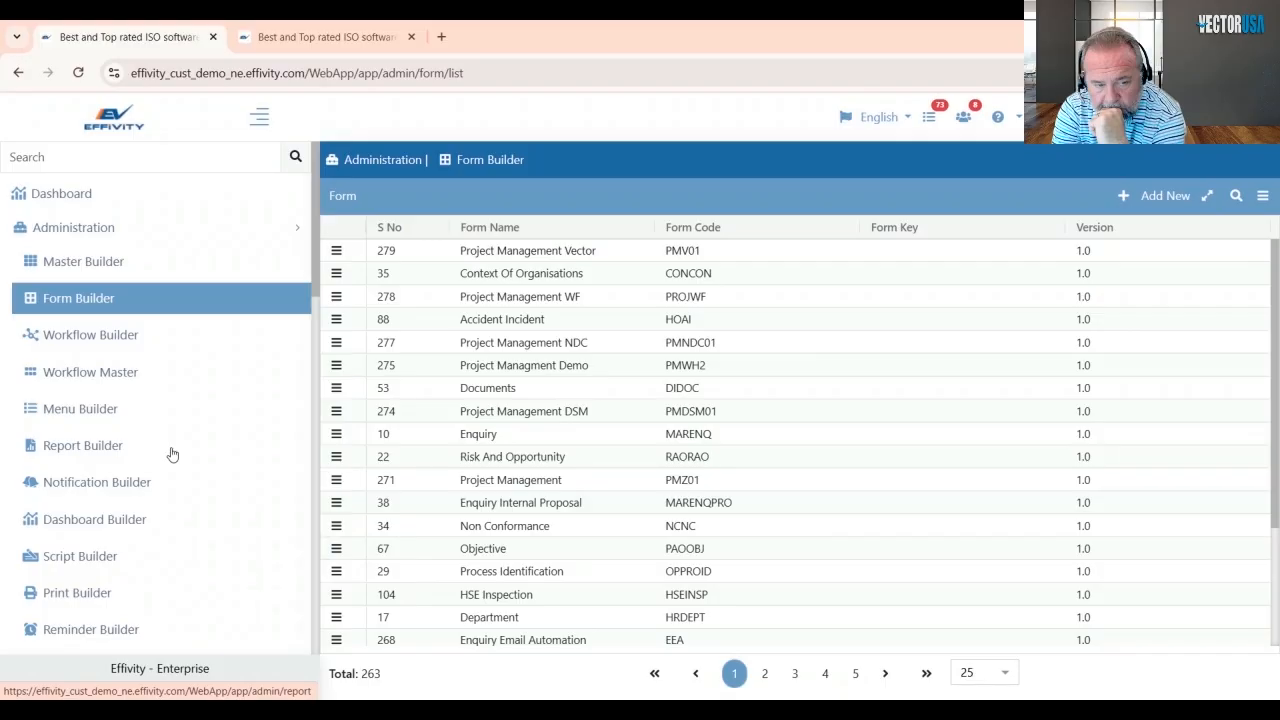
pyautogui.click(336, 250)
pyautogui.click(385, 264)
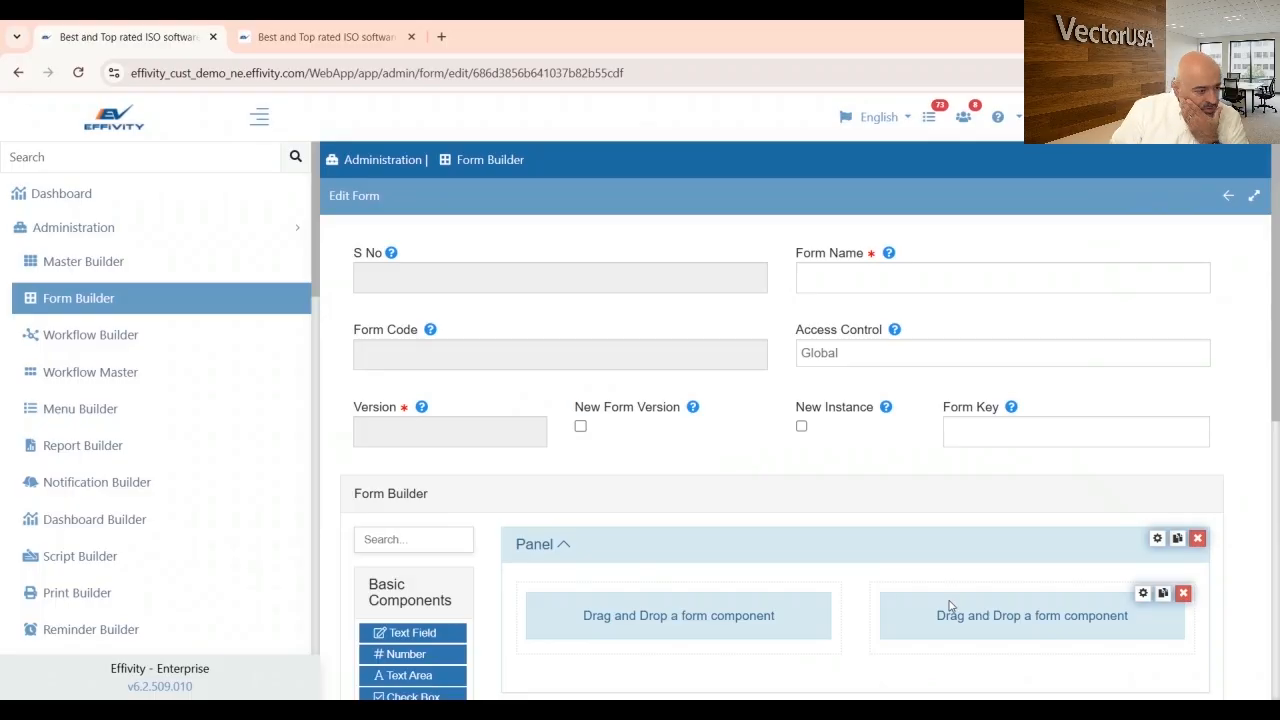
pyautogui.click(116, 371)
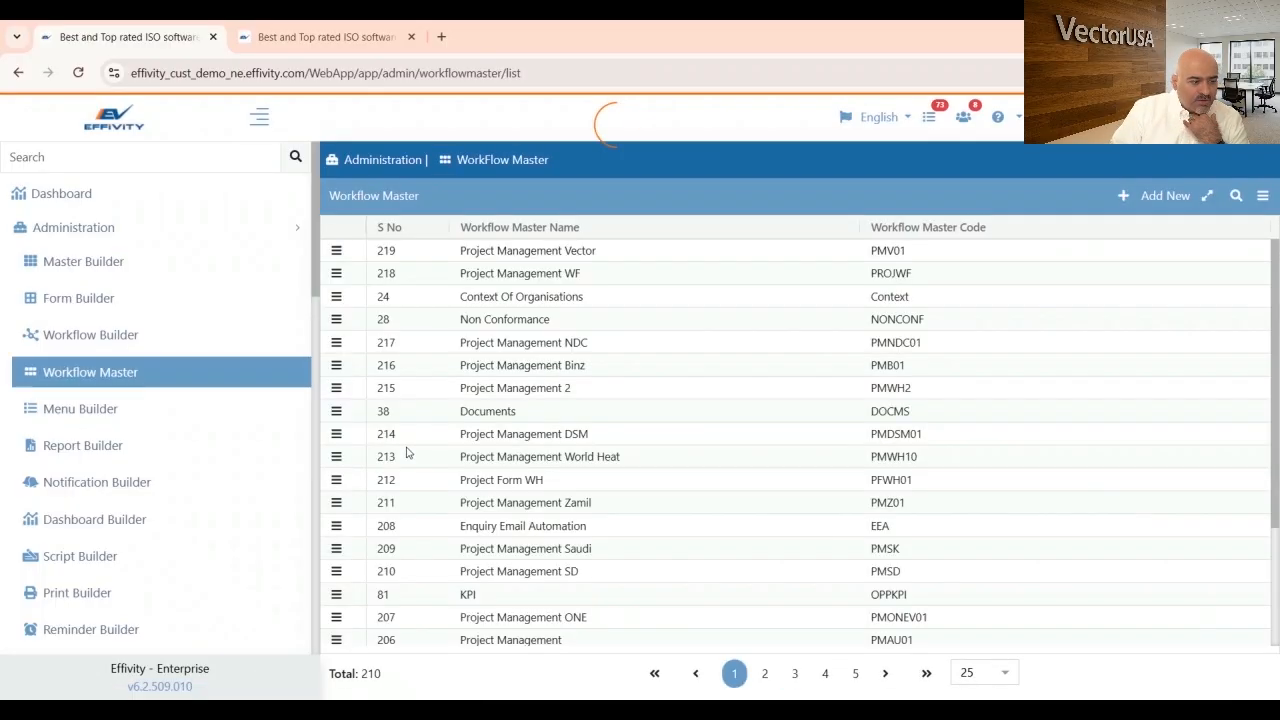
pyautogui.click(116, 340)
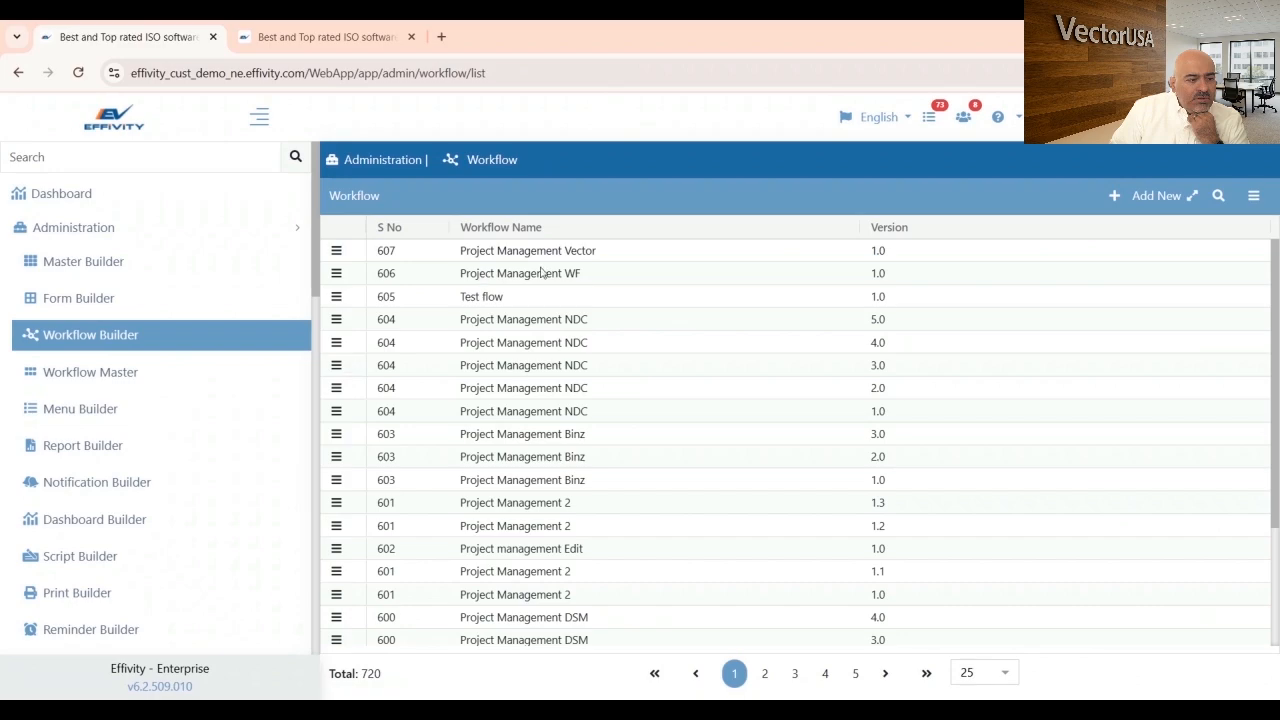
# - Start a new Context Of Organisations record in the other browser tab and examine its workflow diagram
pyautogui.click(283, 40)
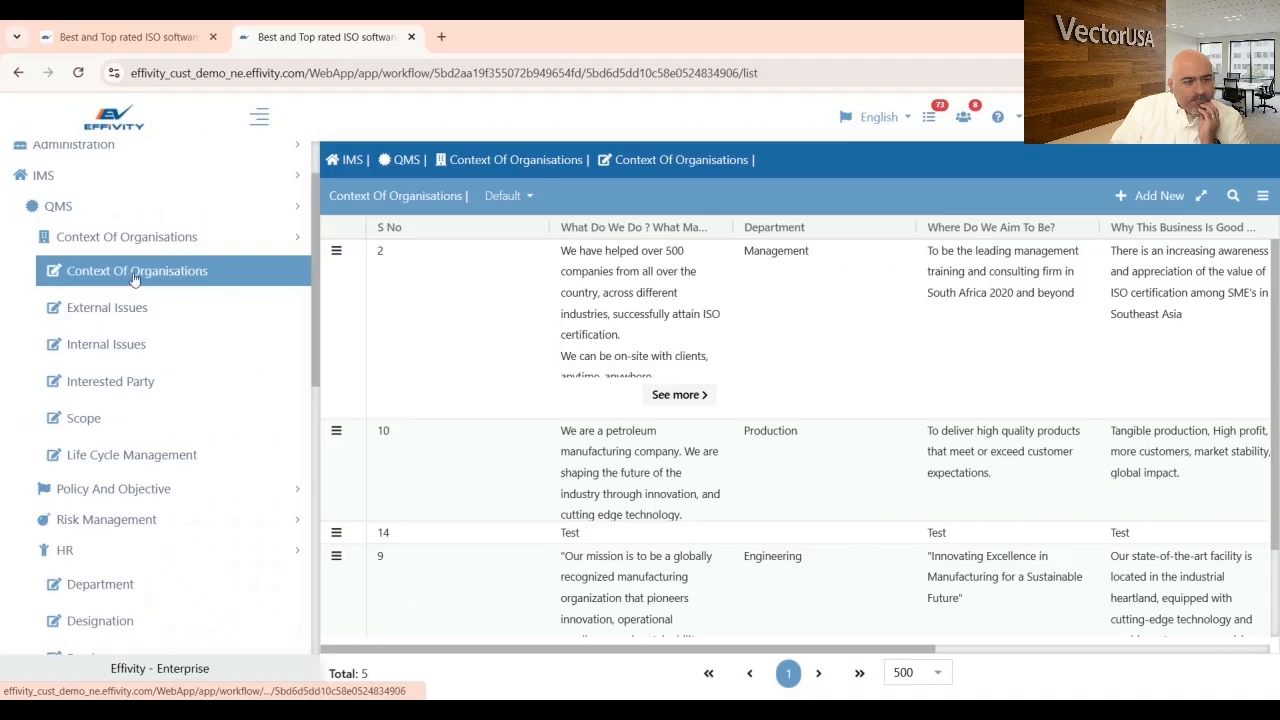
pyautogui.click(1163, 195)
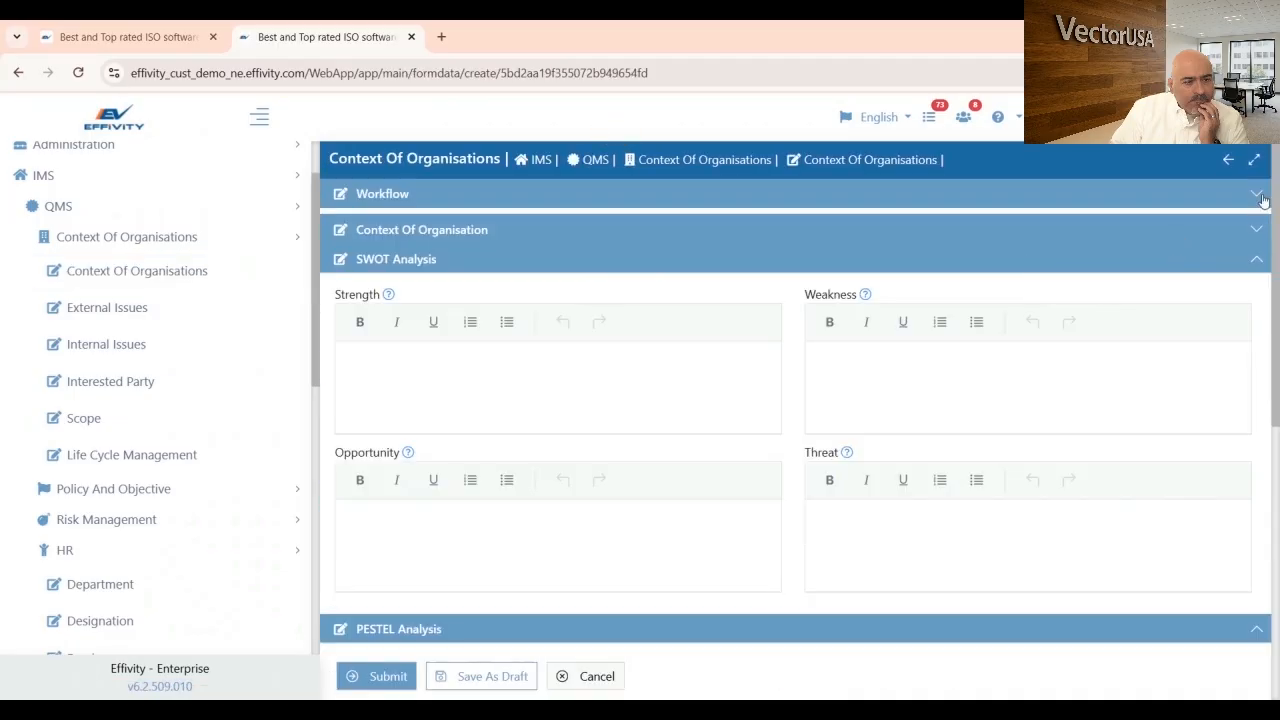
pyautogui.click(1258, 195)
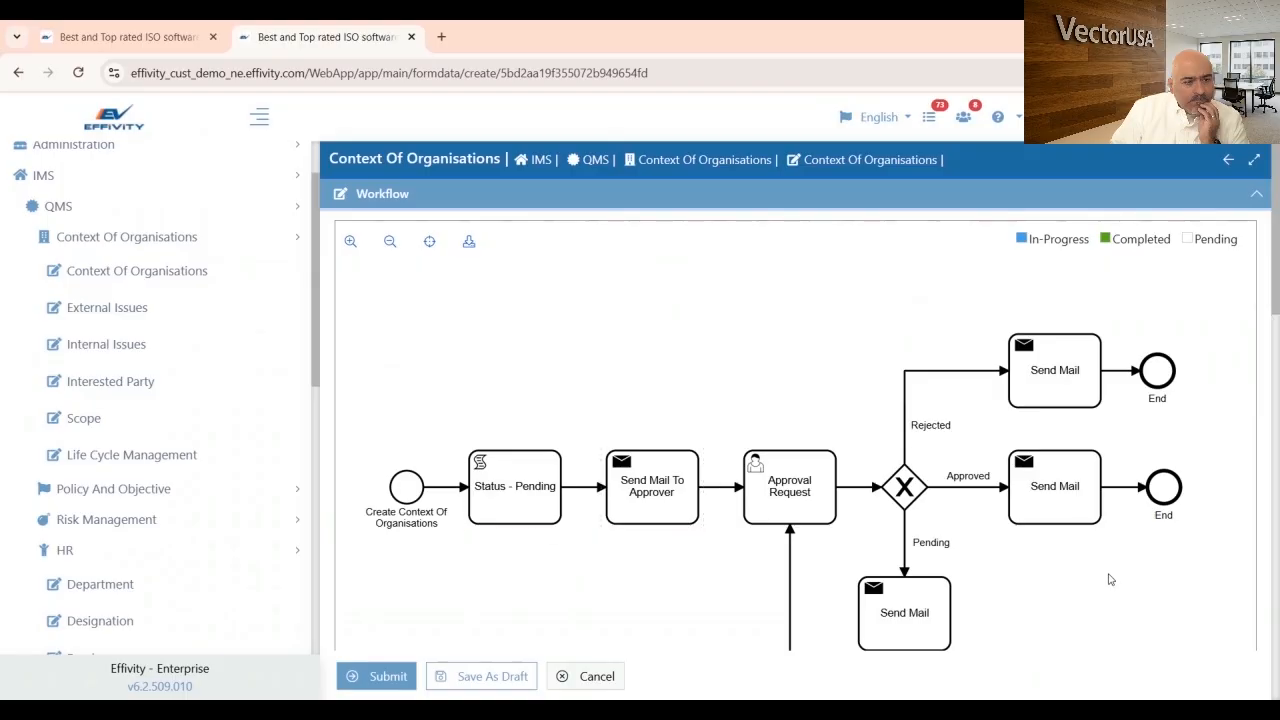
# - Search the Workflow Builder list in the first browser tab for workflows named "Context"
pyautogui.click(108, 38)
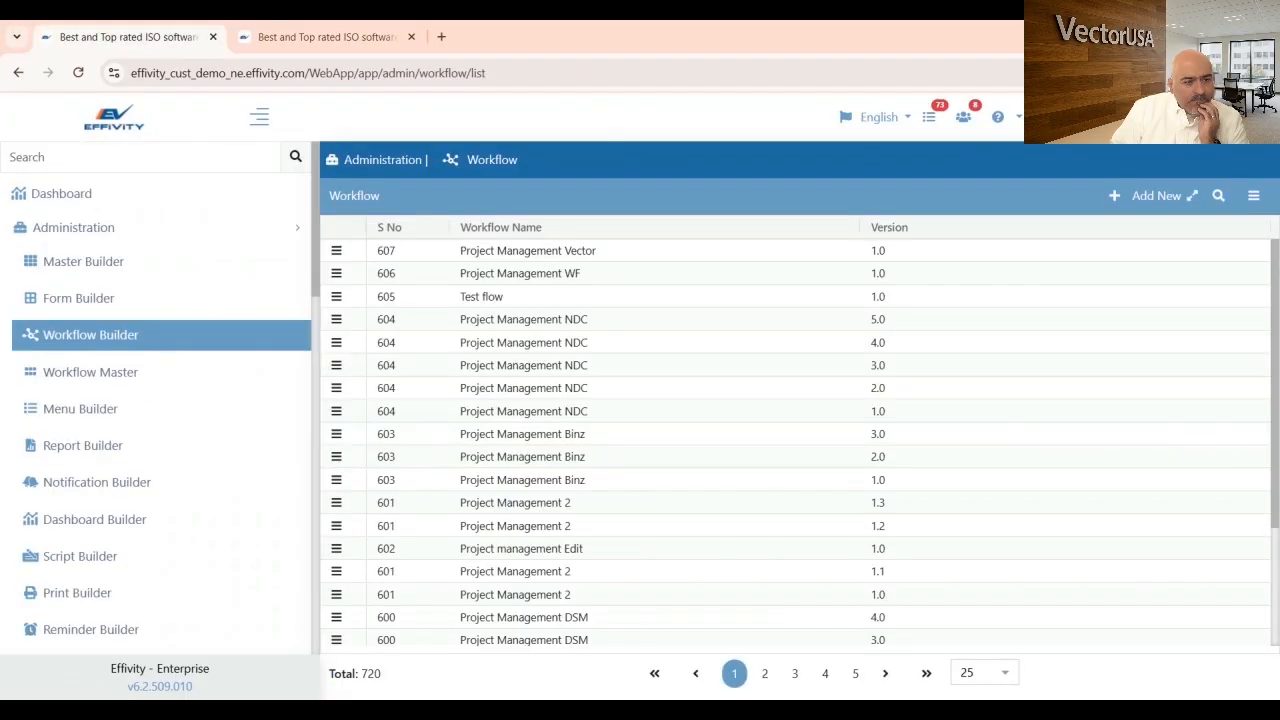
pyautogui.click(1217, 194)
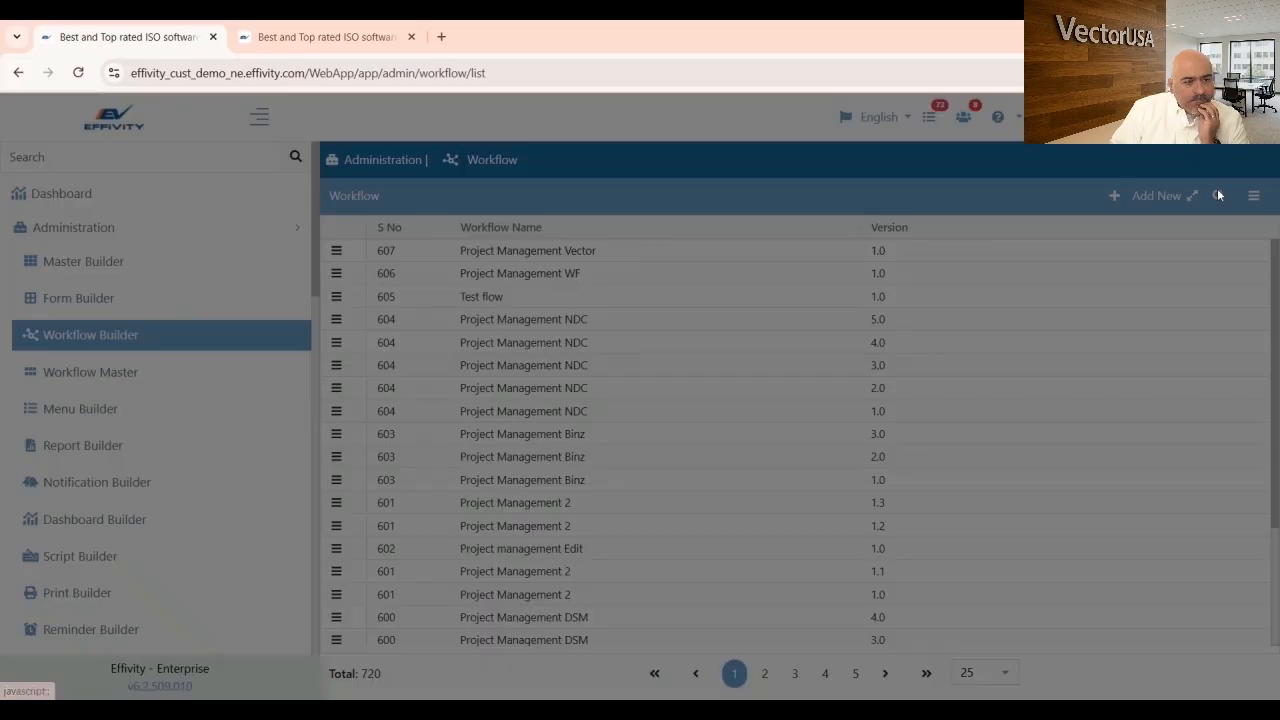
pyautogui.click(346, 257)
pyautogui.write('c')
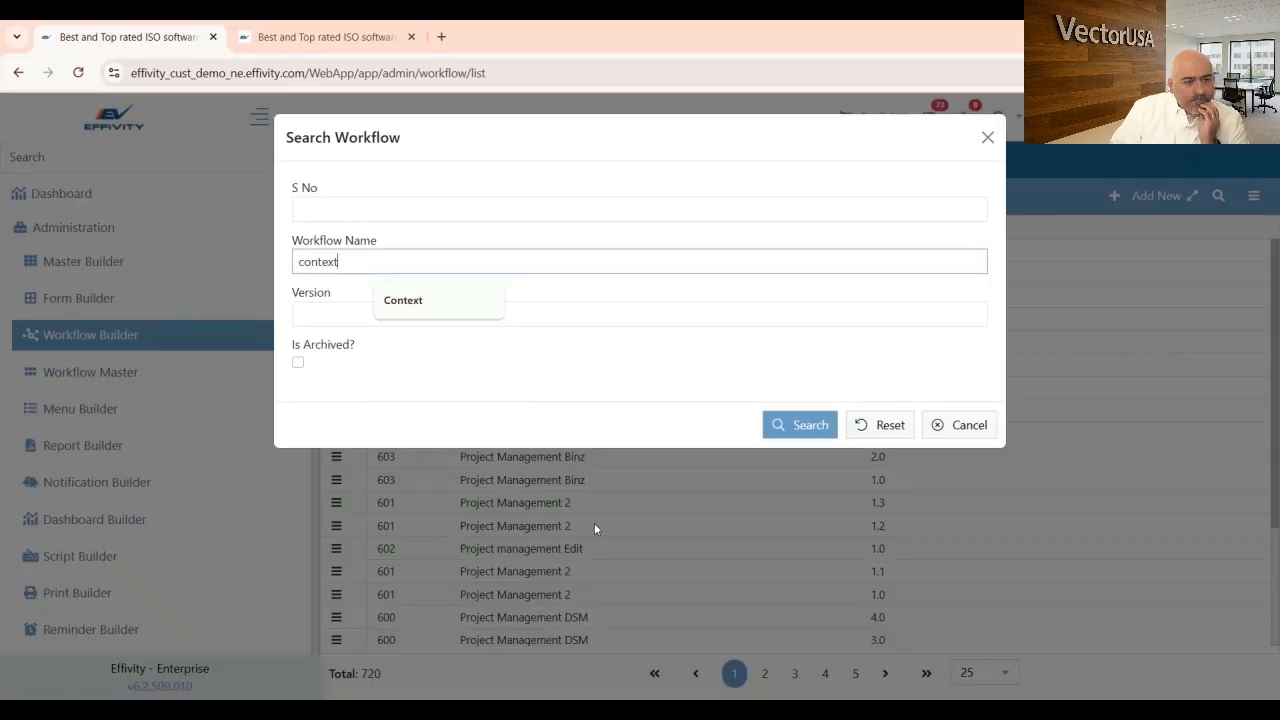
pyautogui.write('ontext')
pyautogui.click(410, 300)
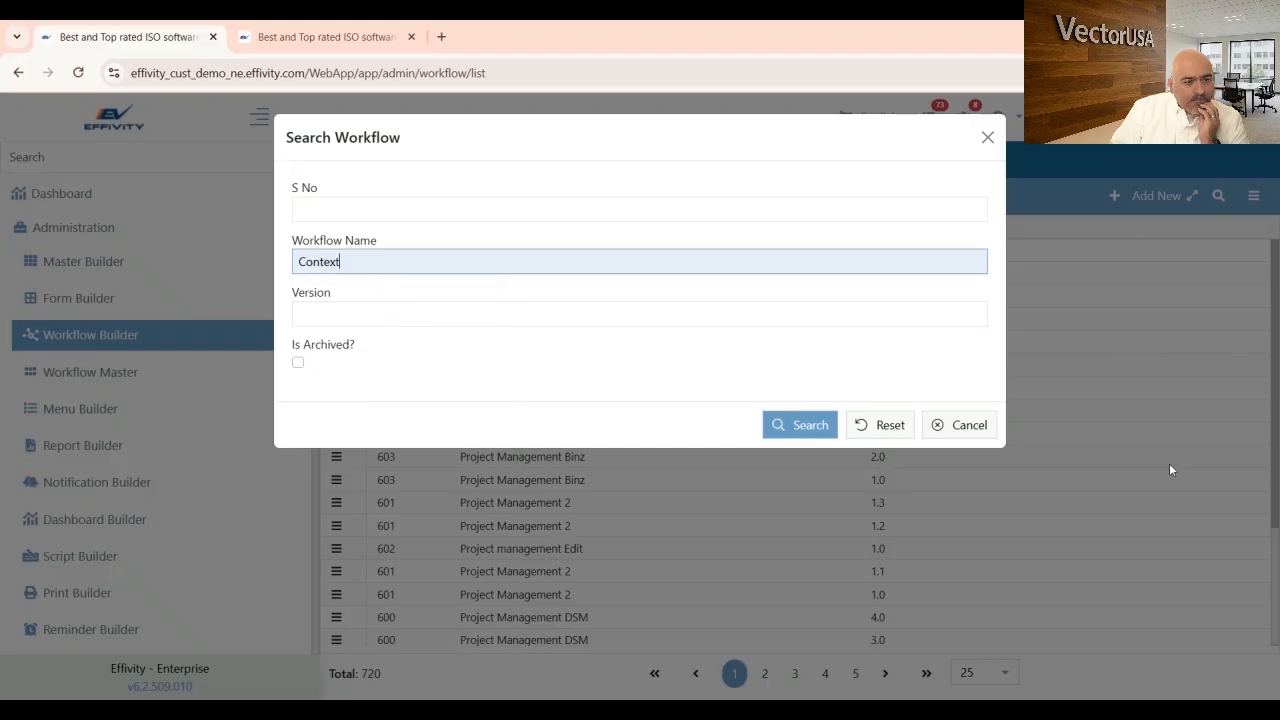
pyautogui.click(810, 428)
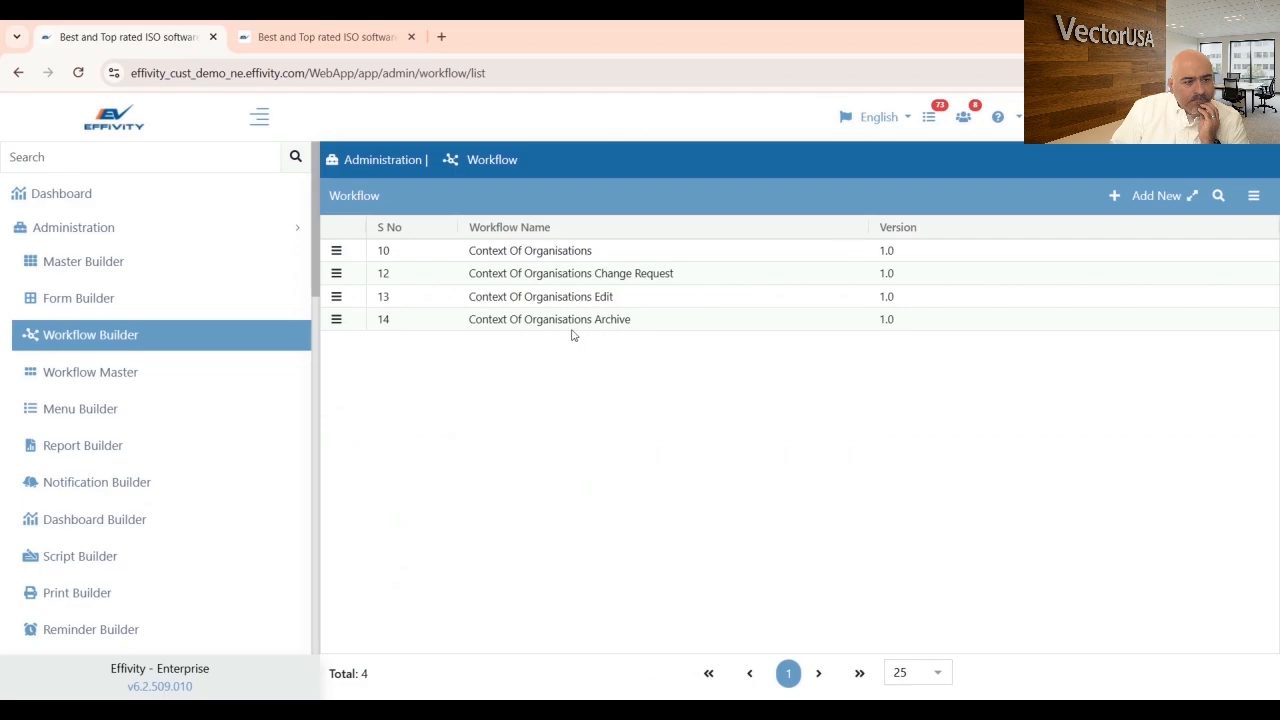
# - Cancel the new Context Of Organisations record and compare the first record's available actions with the Context workflows in Workflow Builder
pyautogui.click(285, 30)
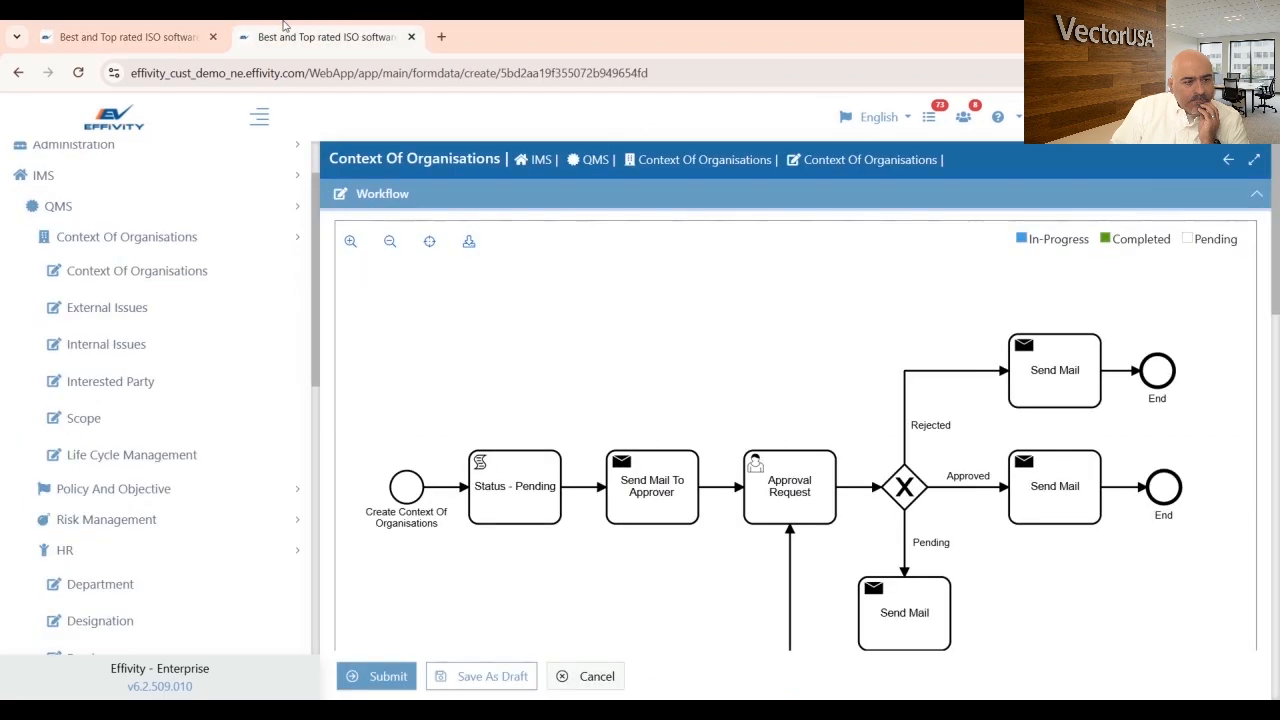
pyautogui.click(589, 676)
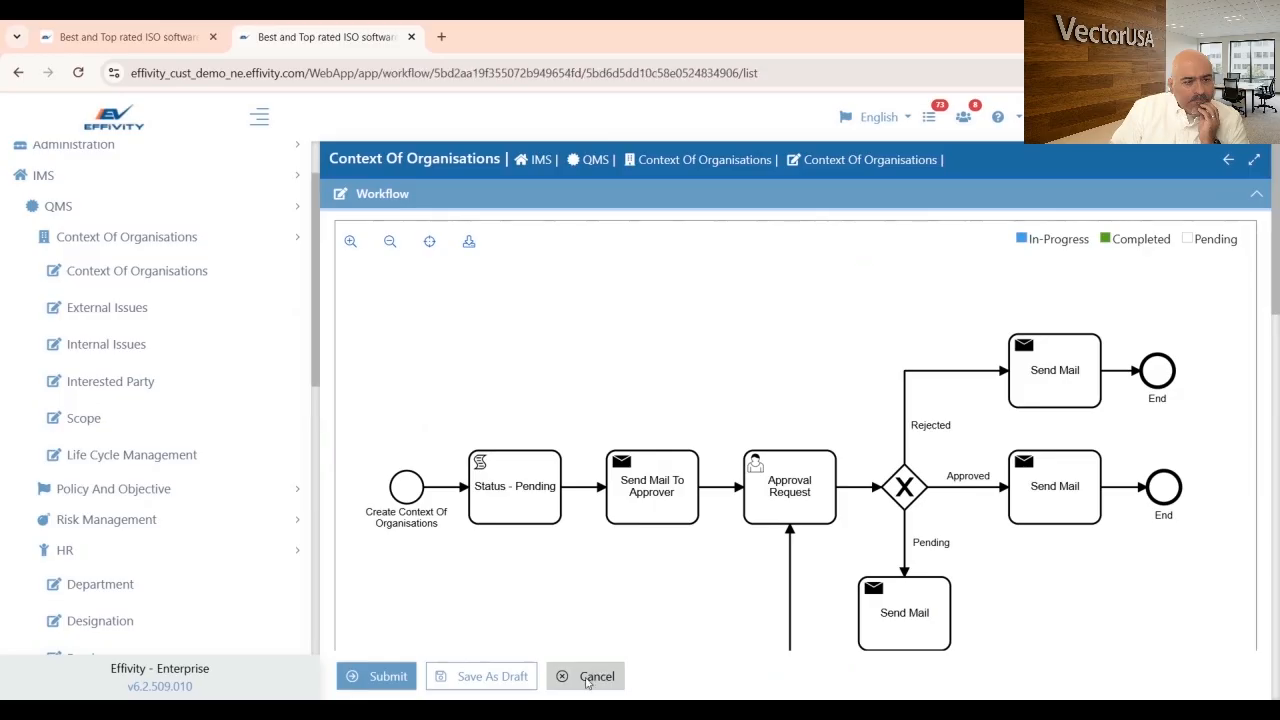
pyautogui.click(336, 251)
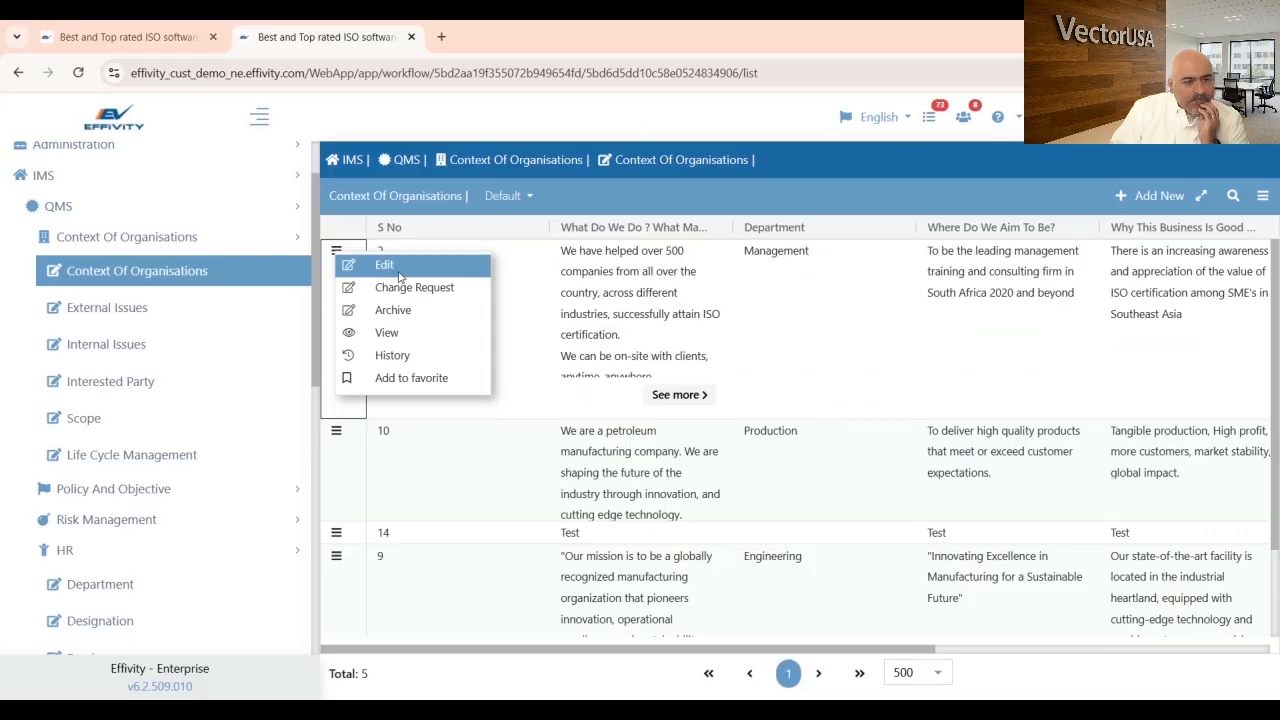
pyautogui.click(152, 32)
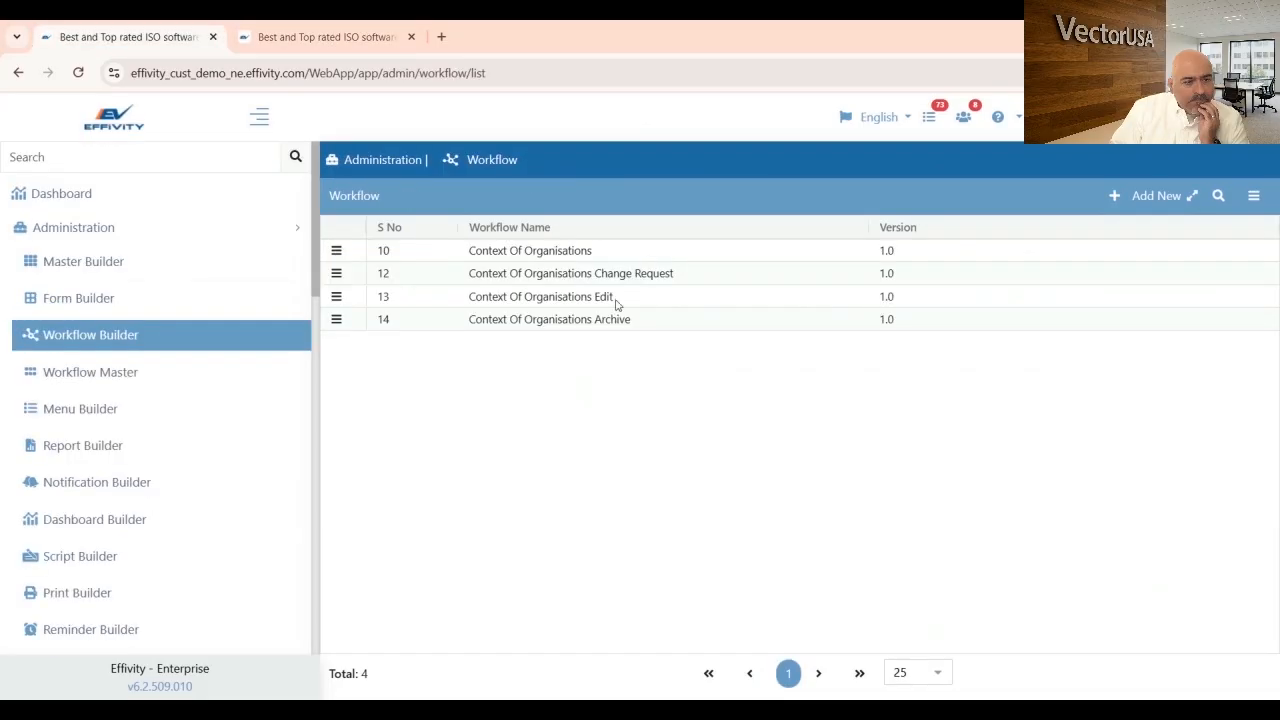
pyautogui.click(388, 27)
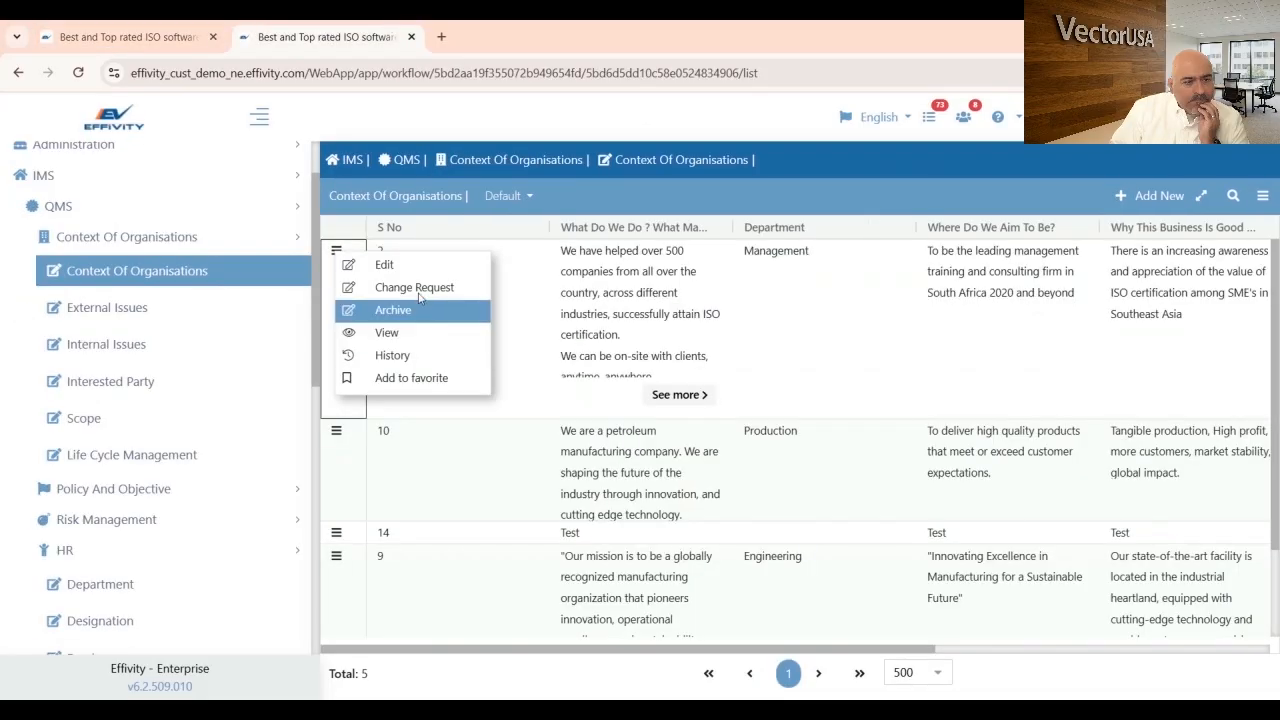
pyautogui.click(174, 37)
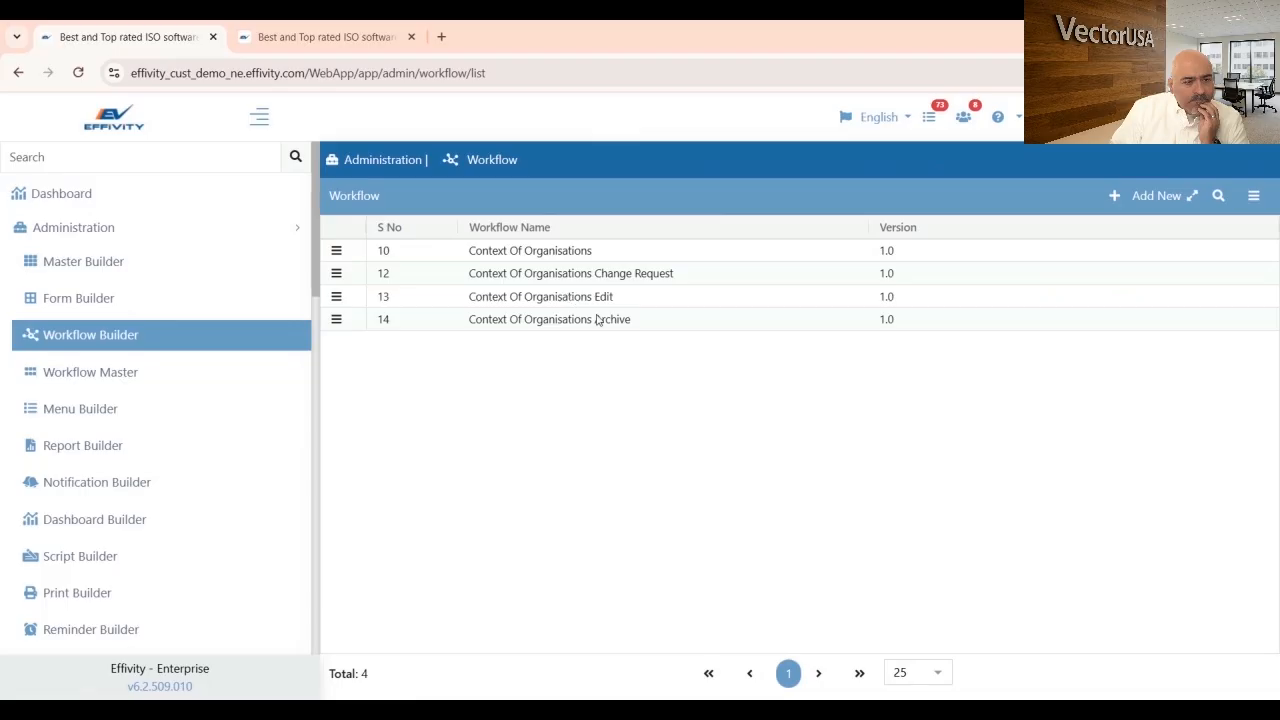
pyautogui.click(385, 38)
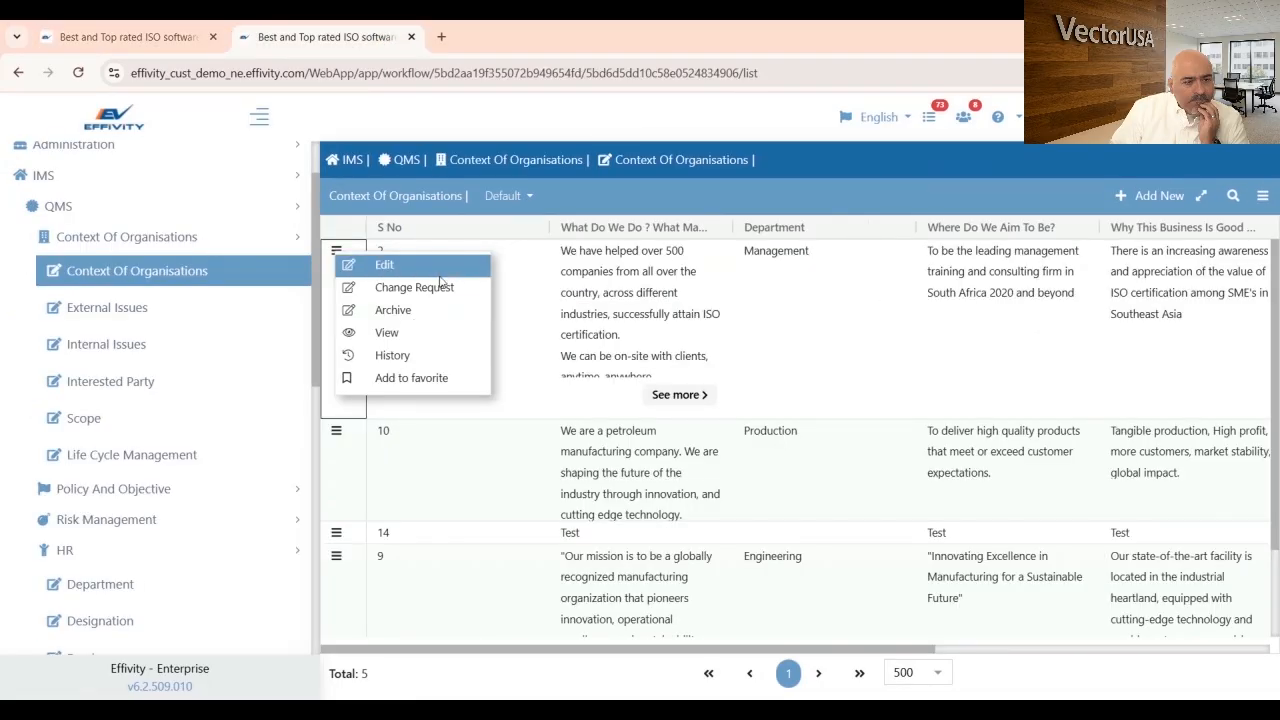
# - Open the Context Of Organisations workflow for editing in the first browser tab and inspect the form assigned to its start event
pyautogui.click(150, 37)
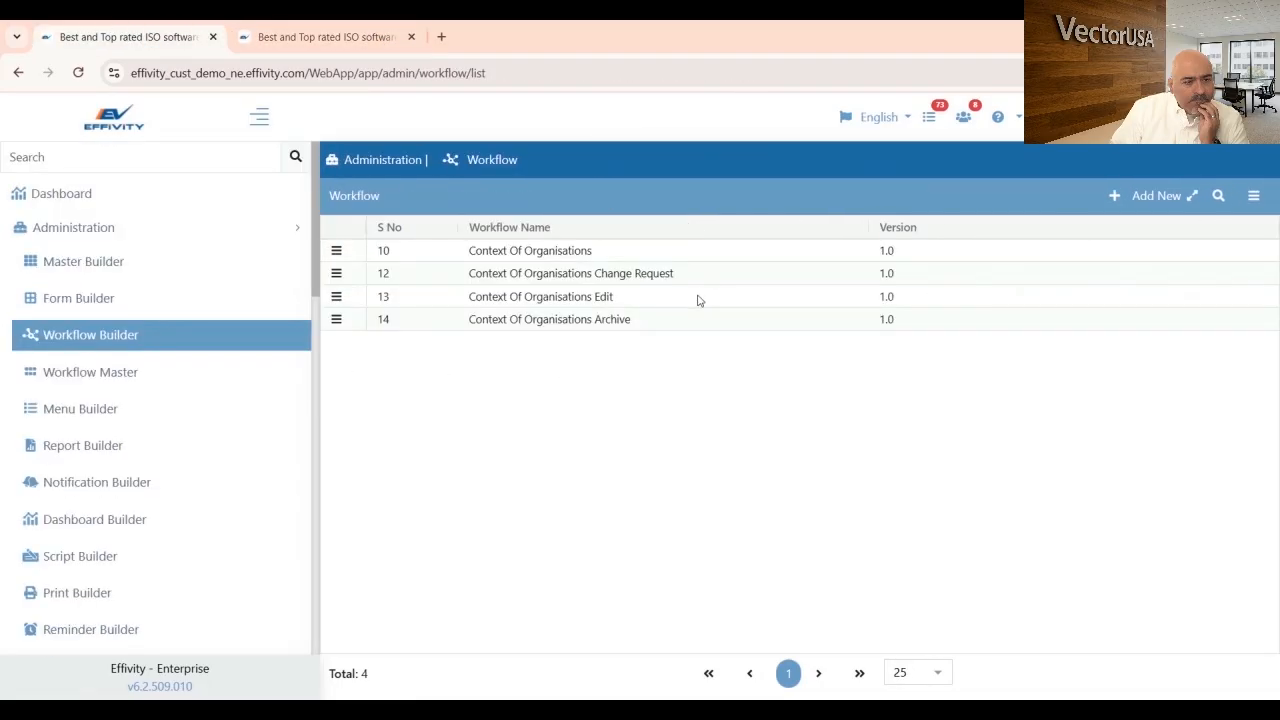
pyautogui.click(590, 252)
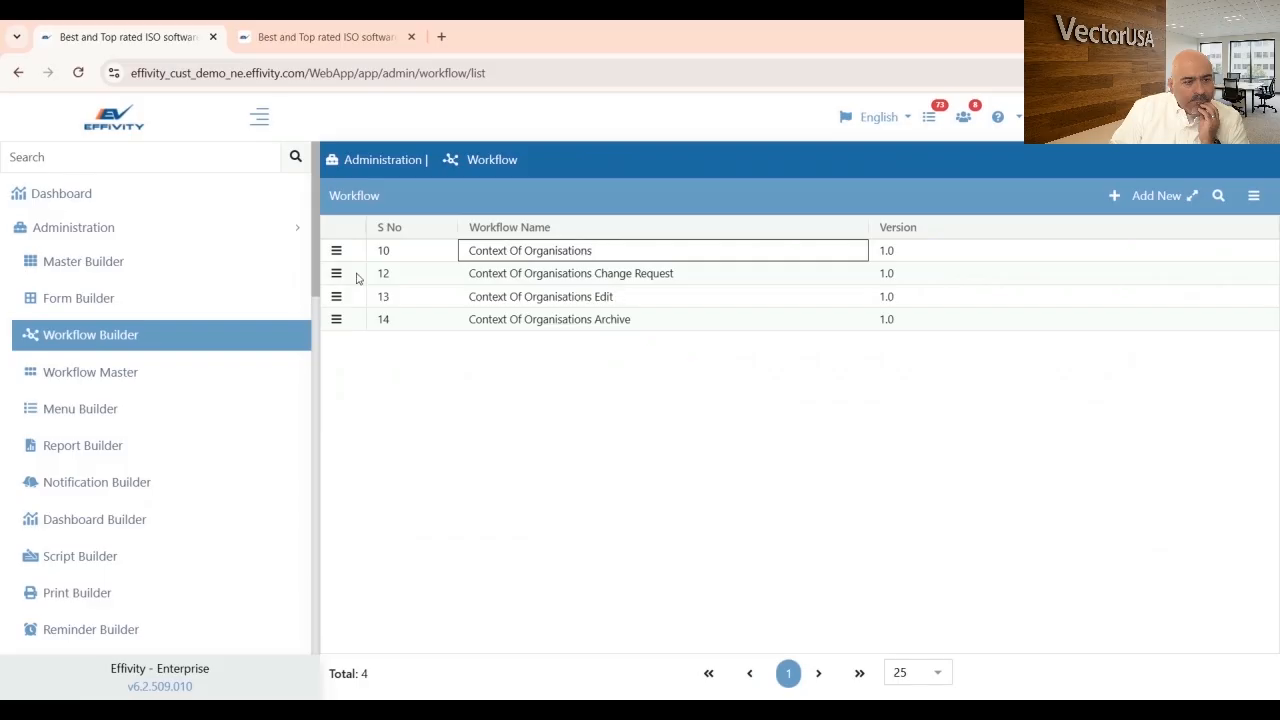
pyautogui.click(337, 251)
pyautogui.click(382, 266)
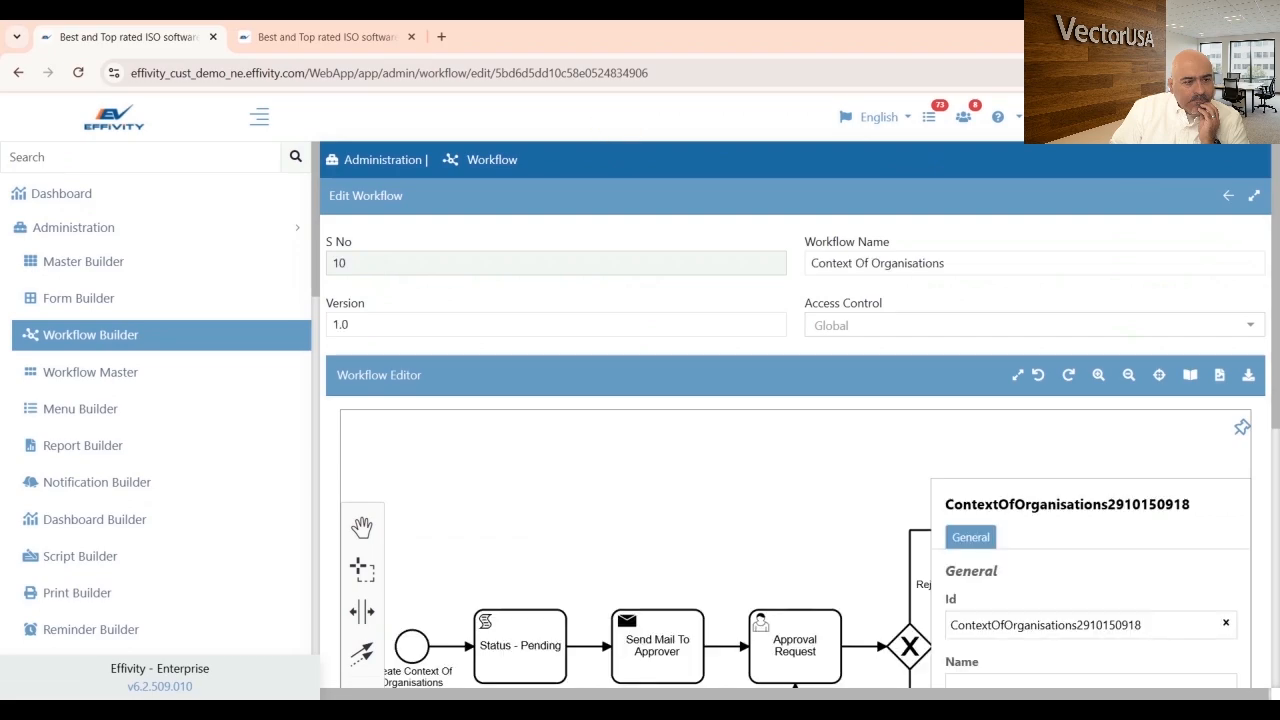
pyautogui.scroll(-3, 427, 511)
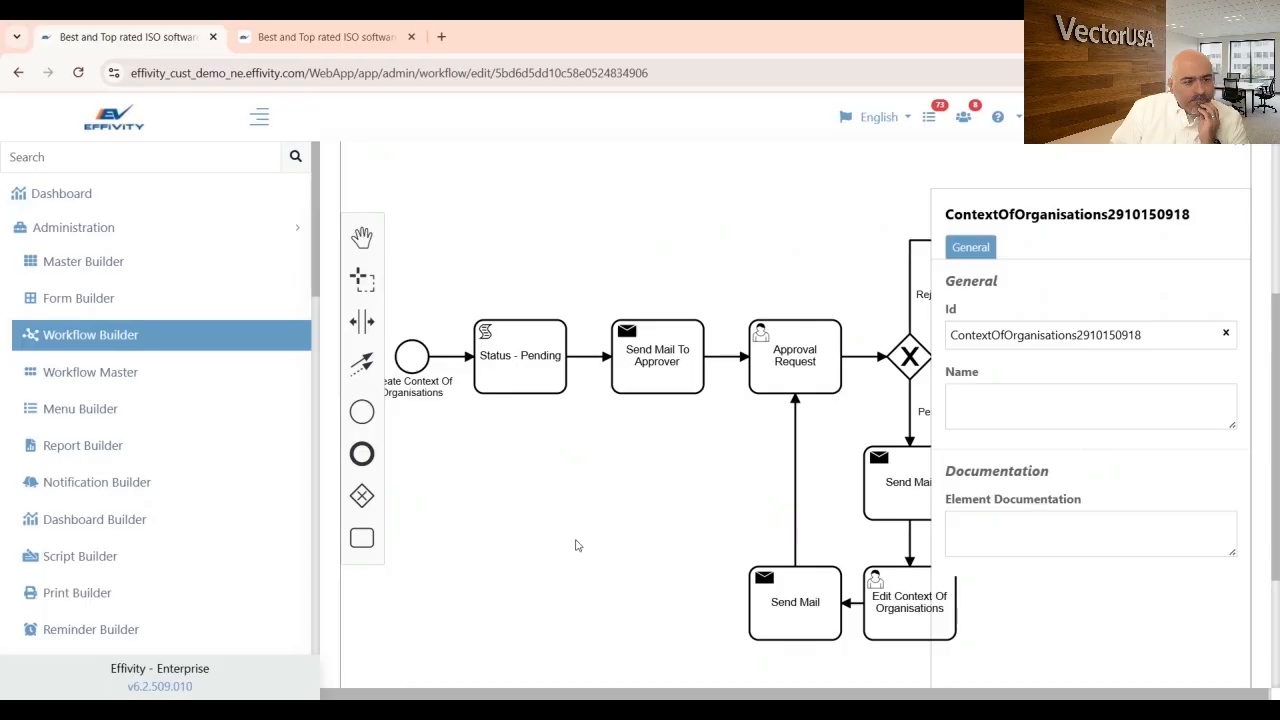
pyautogui.moveTo(547, 523); pyautogui.dragTo(580, 518)
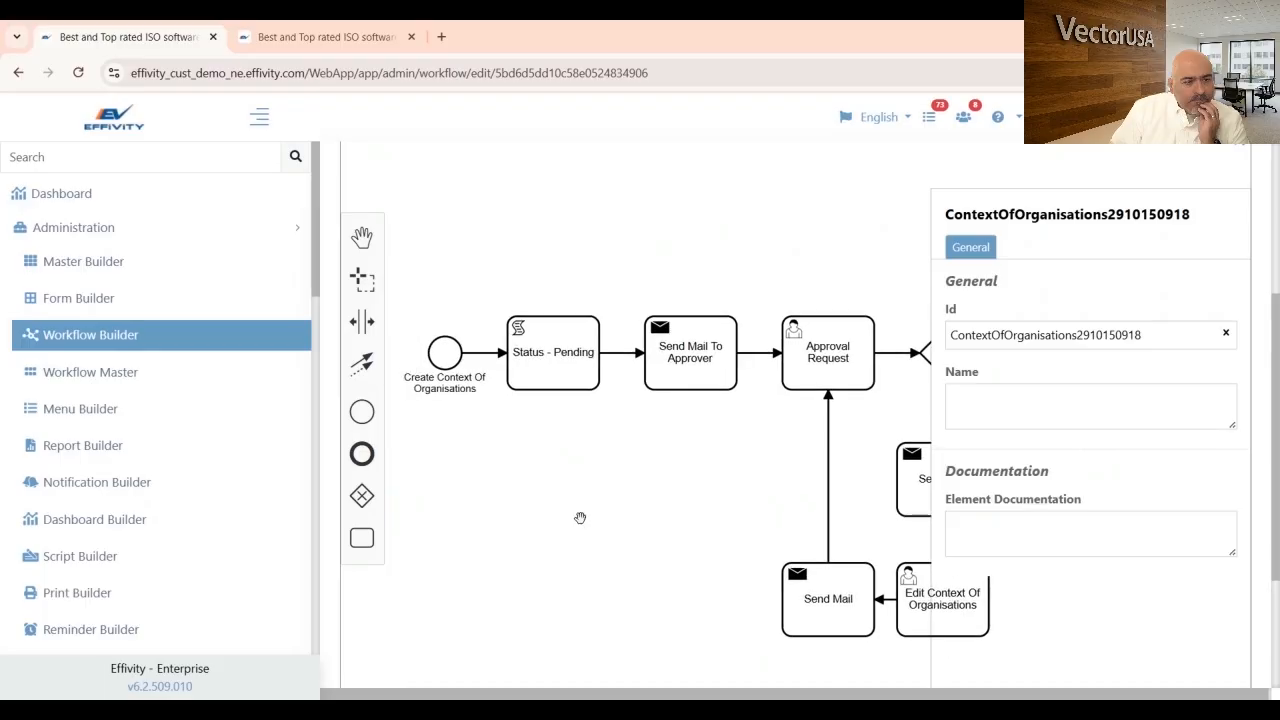
pyautogui.click(447, 366)
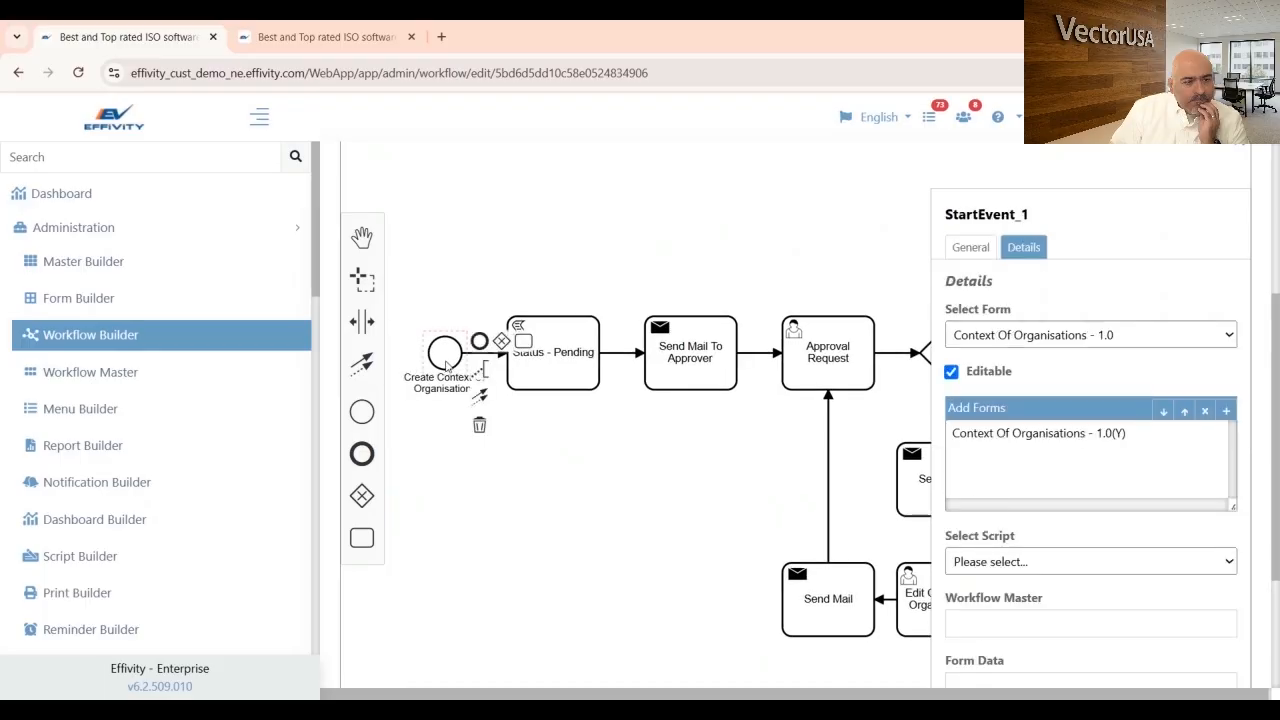
# - Start a new Context Of Organisations record in the other browser tab, examine its form, cancel it, and return to the workflow diagram
pyautogui.click(343, 26)
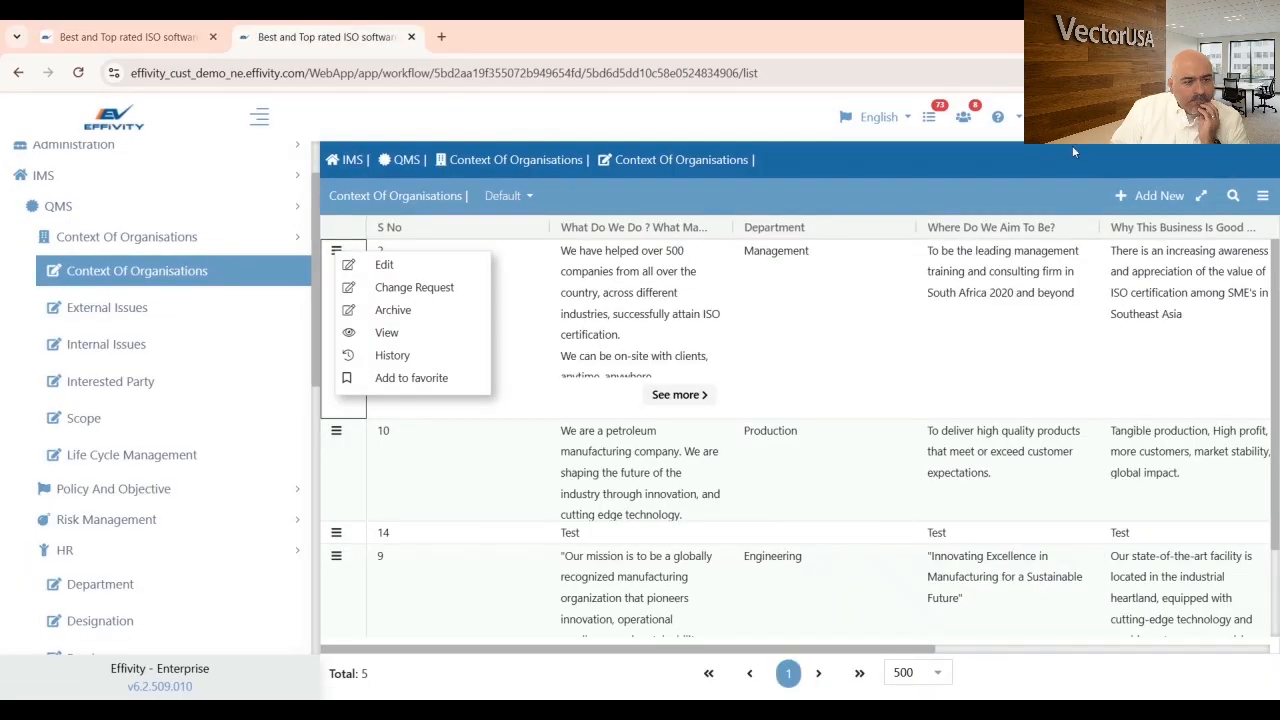
pyautogui.click(1150, 196)
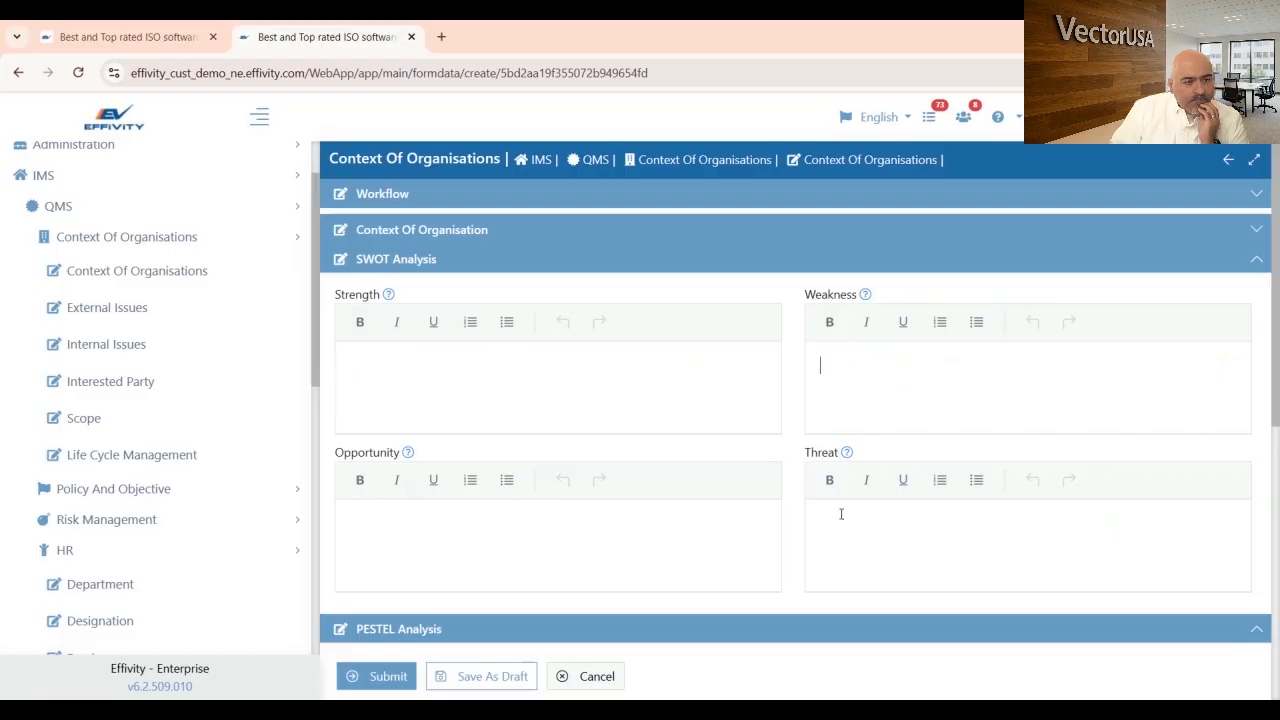
pyautogui.scroll(-3, 836, 516)
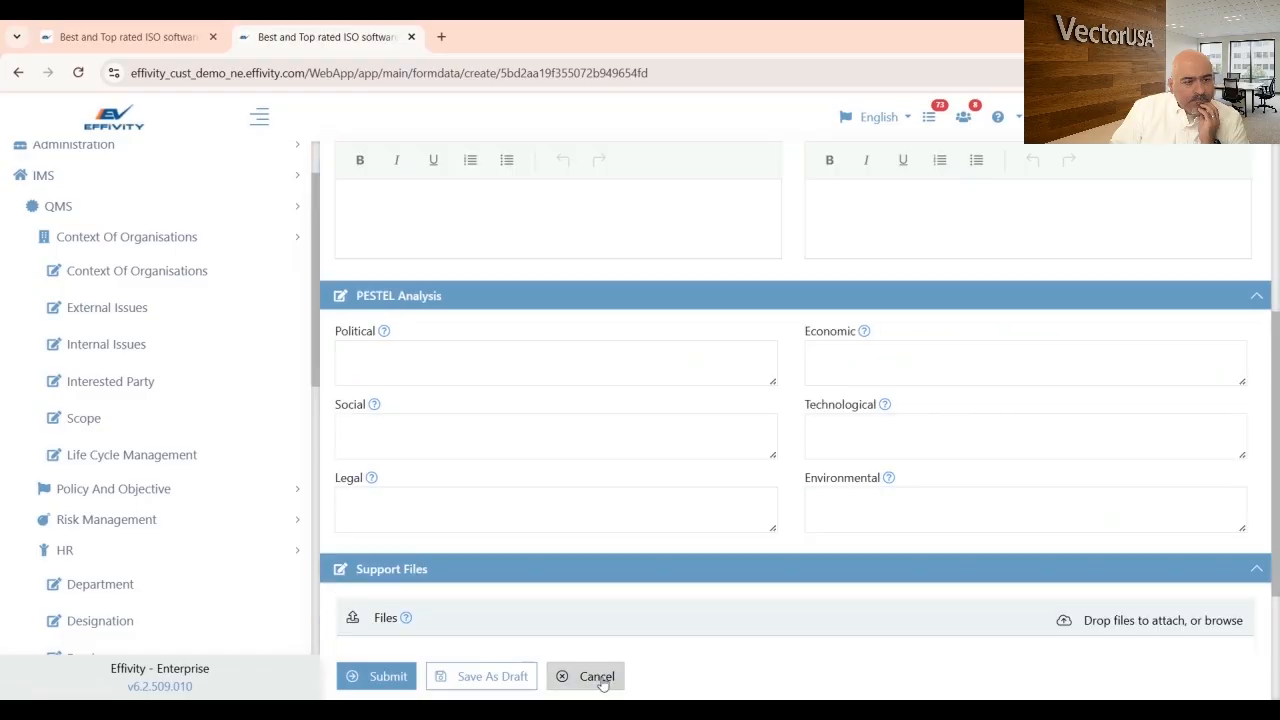
pyautogui.click(597, 676)
pyautogui.click(121, 37)
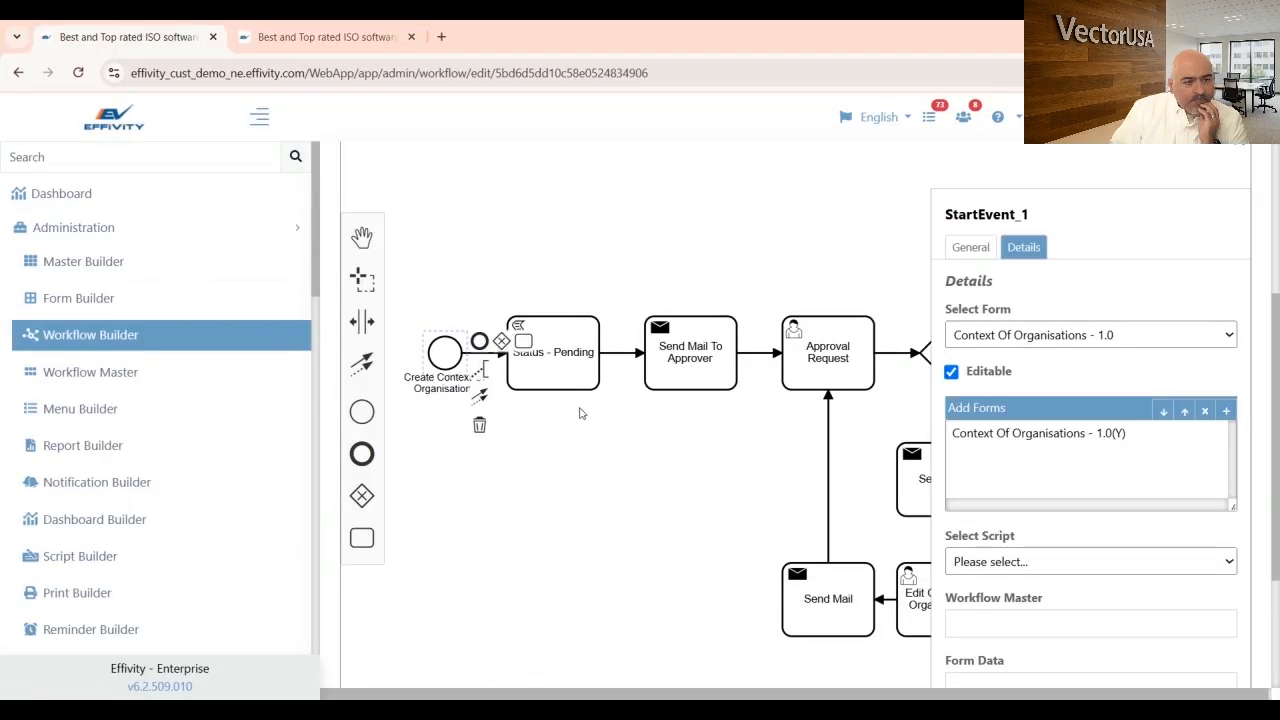
pyautogui.click(549, 475)
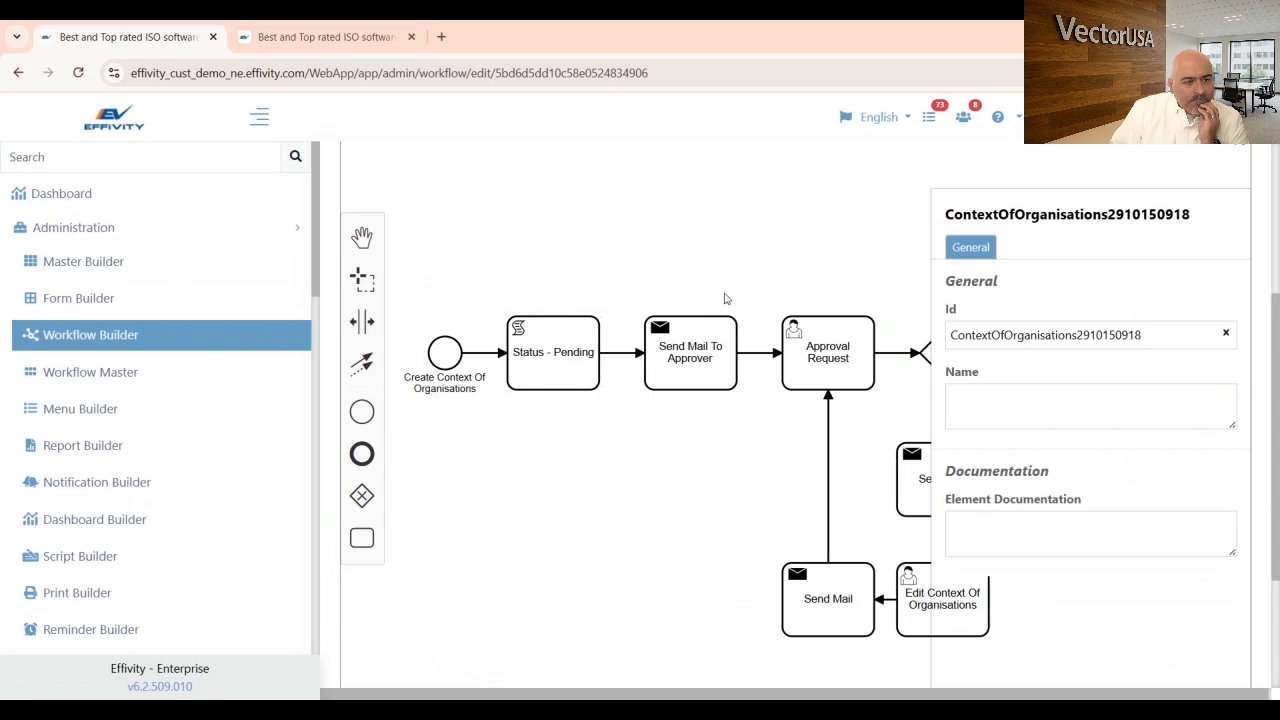
# - Check the Approval Status column of the Context Of Organisations records in the other browser tab, and return to the workflow diagram
pyautogui.click(335, 38)
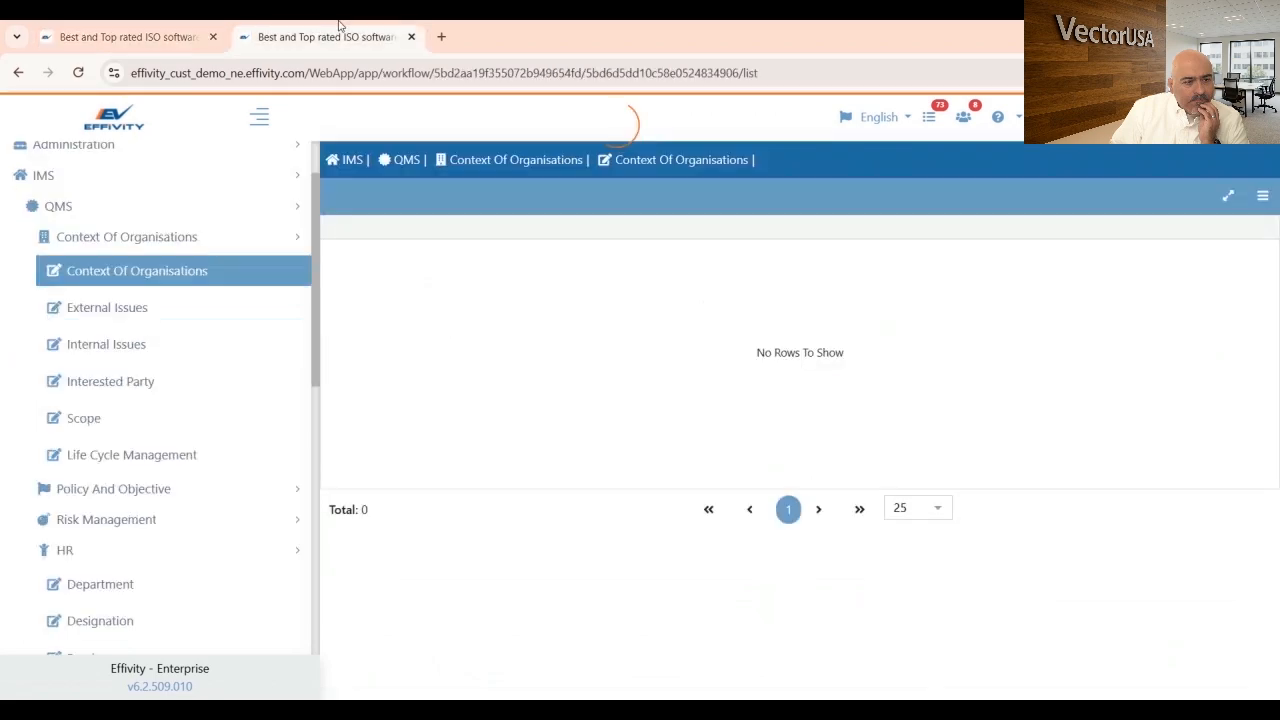
pyautogui.moveTo(860, 650); pyautogui.dragTo(1195, 652)
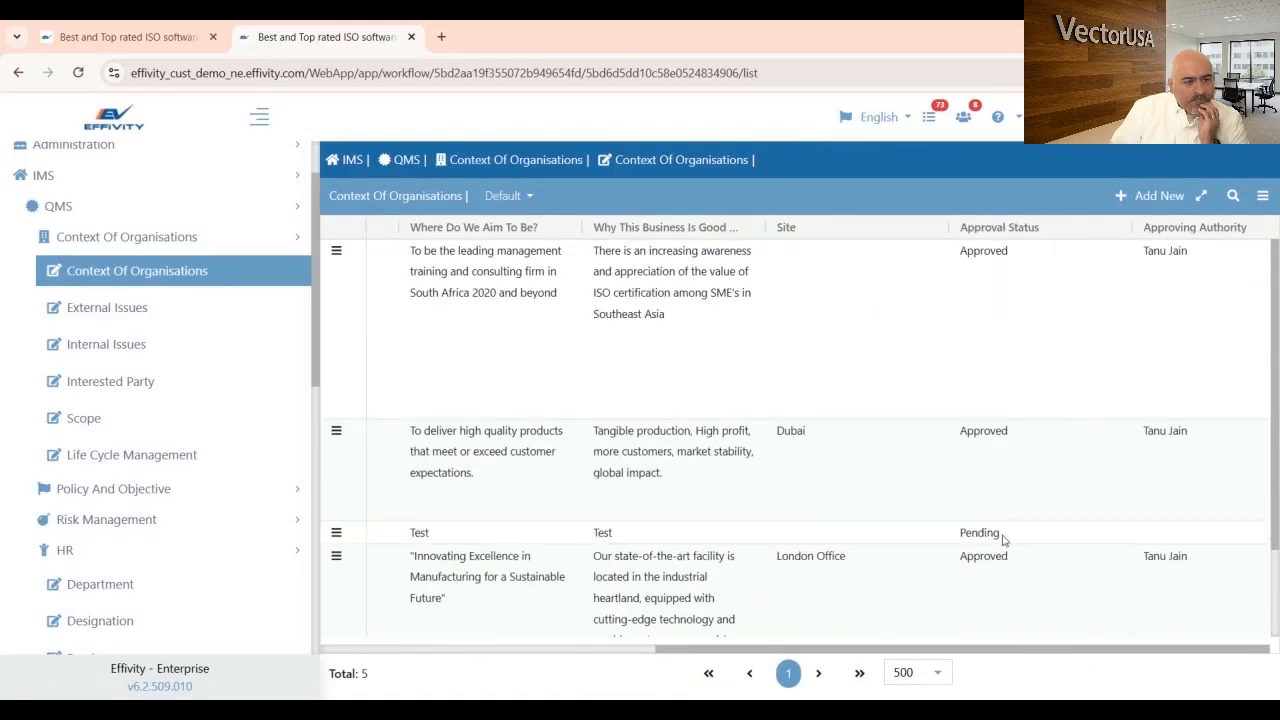
pyautogui.click(104, 30)
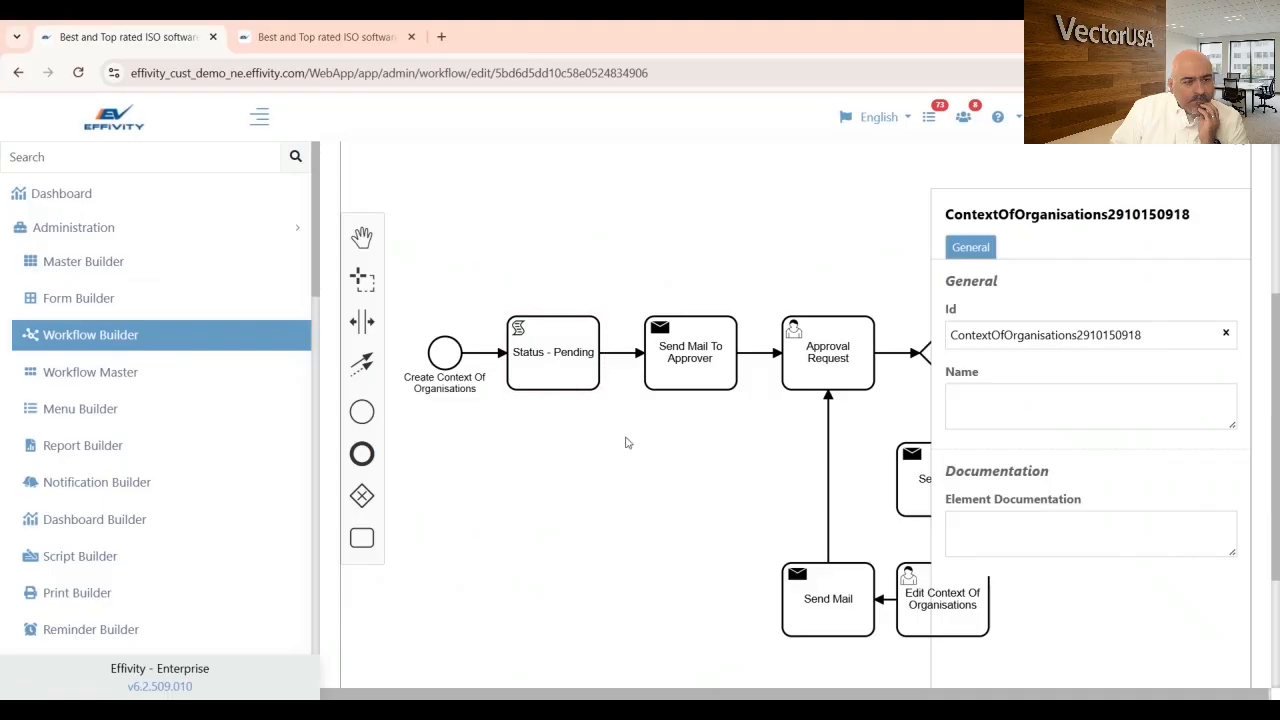
# - Inspect the notification of the Send Mail To Approver task, the forms and roles of the Approval Request task, and the decision branches
pyautogui.click(690, 367)
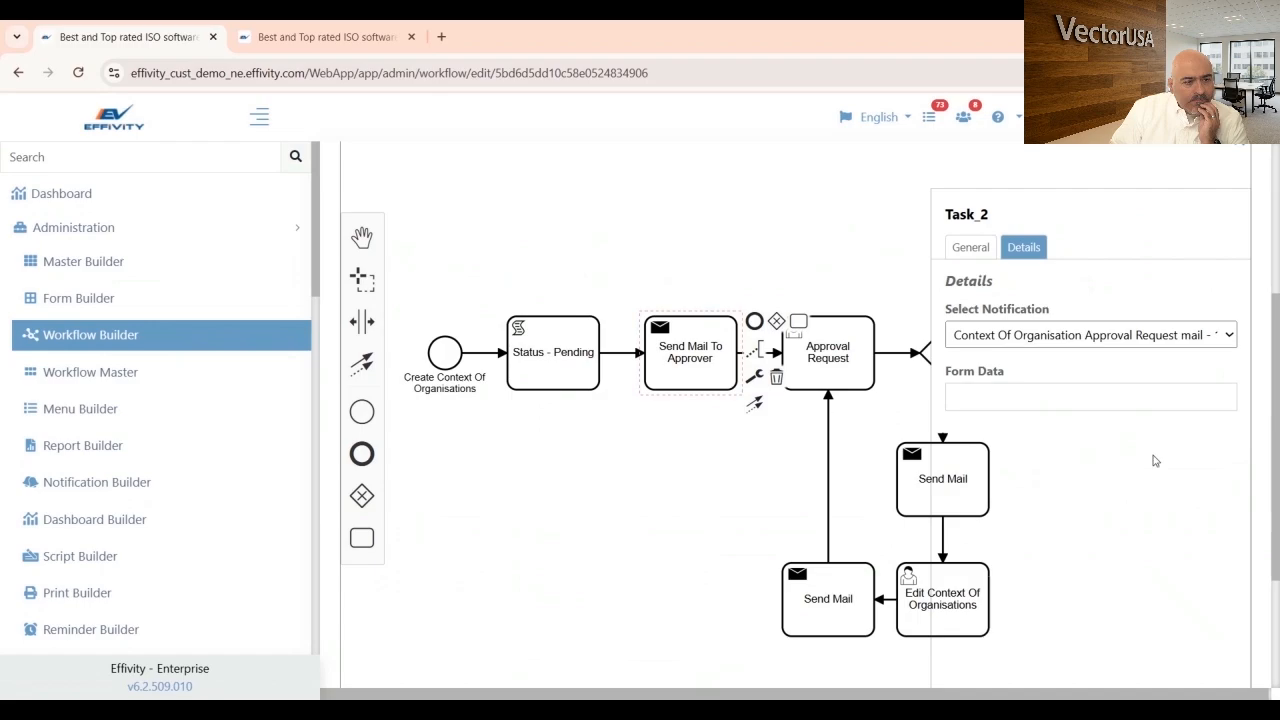
pyautogui.scroll(-2, 1137, 489)
pyautogui.scroll(3, 1137, 489)
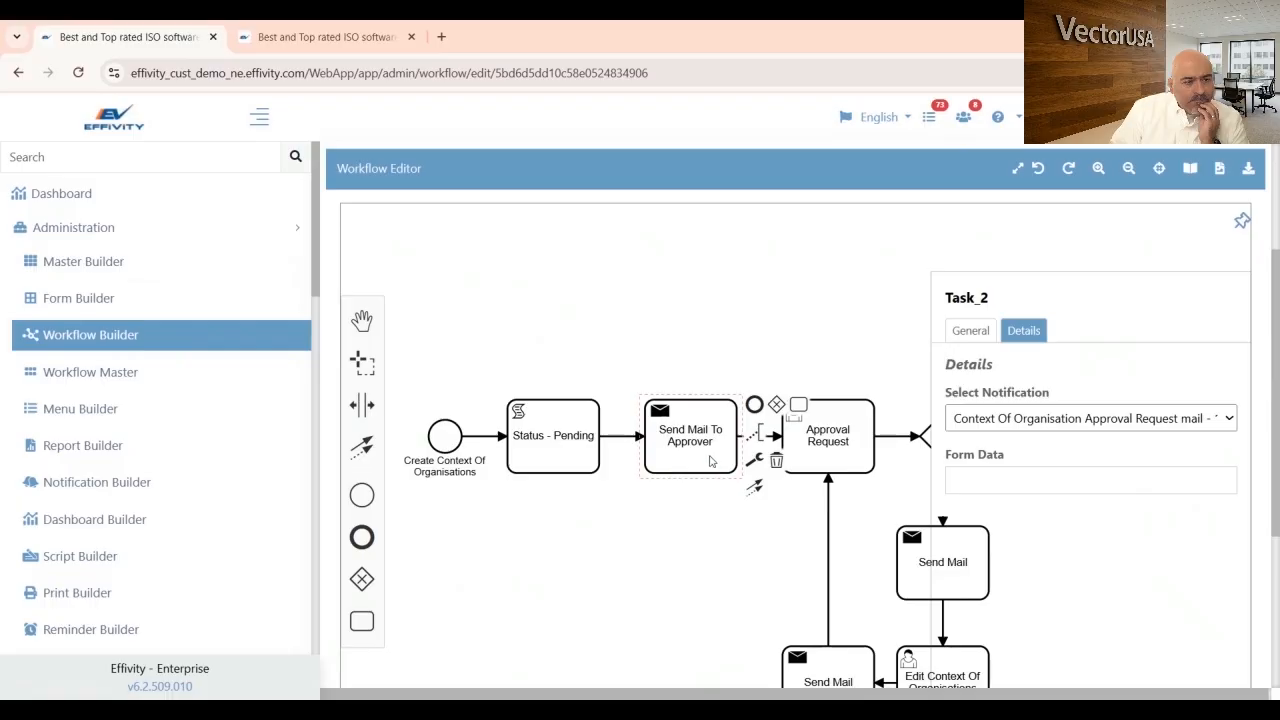
pyautogui.click(843, 444)
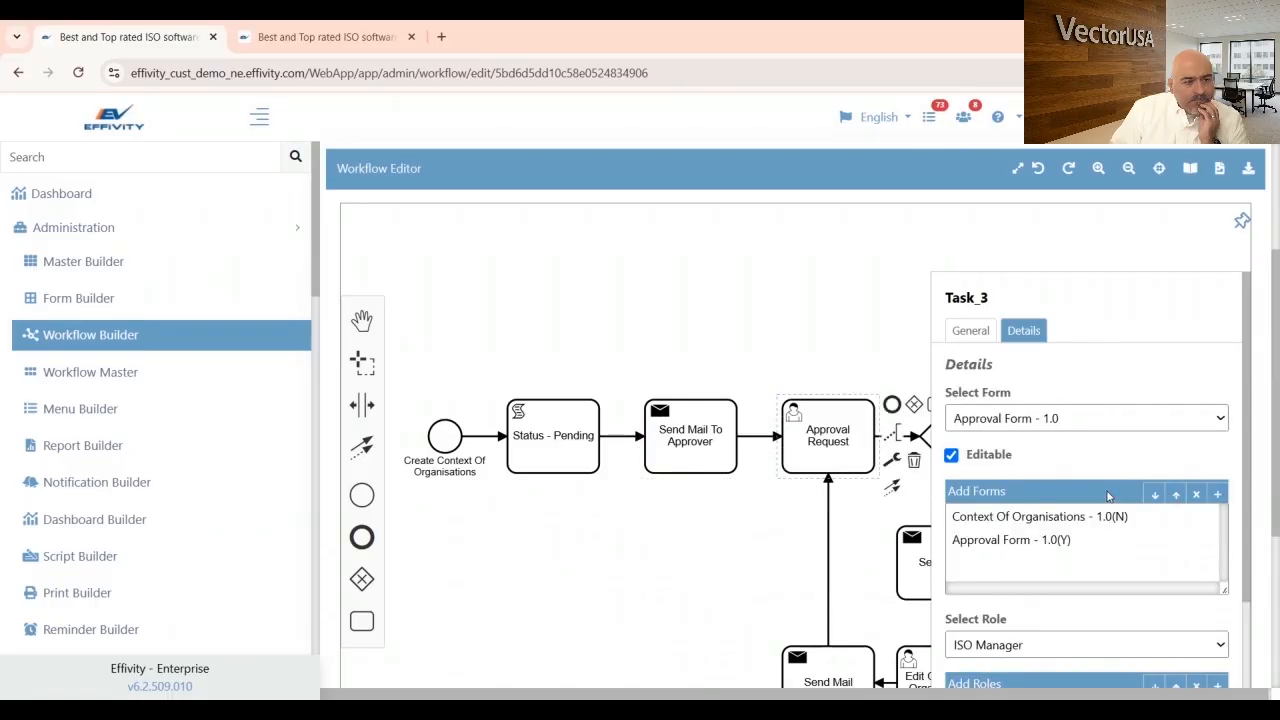
pyautogui.scroll(-3, 1160, 571)
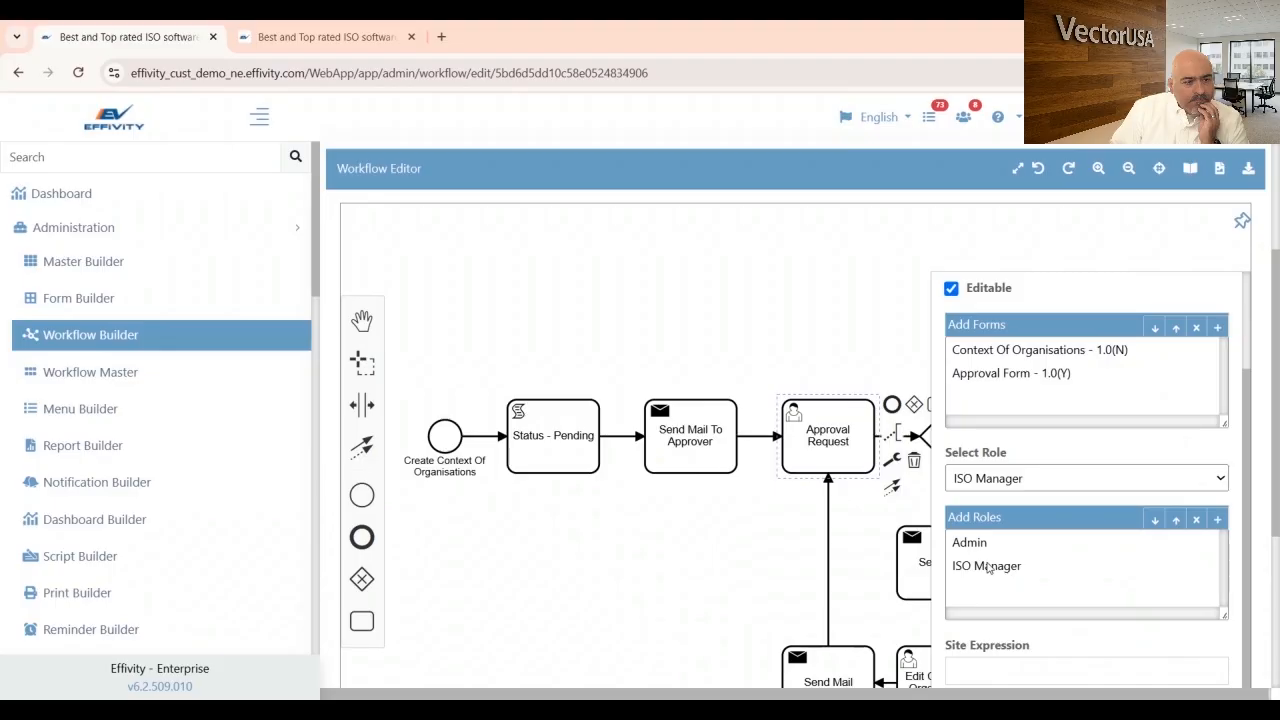
pyautogui.moveTo(714, 508); pyautogui.dragTo(496, 436)
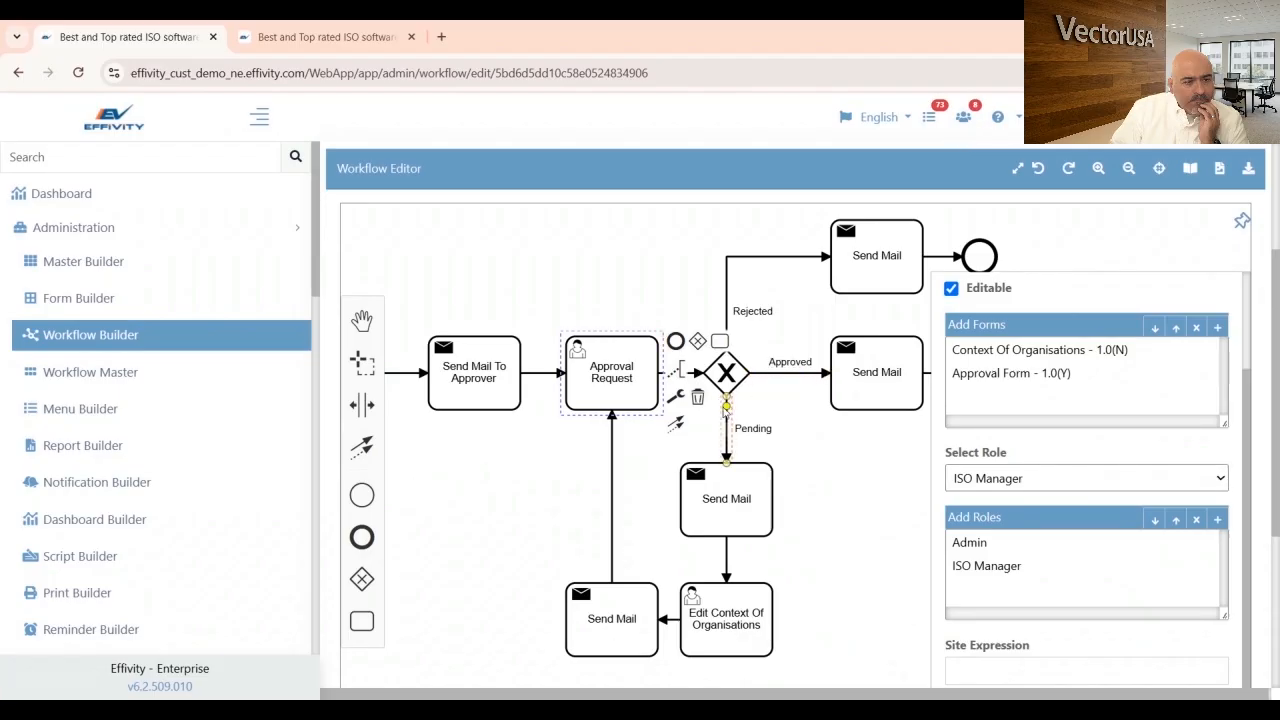
# - Review the workflow notifications and the actions available for the first Risk And Opportunity approval request
pyautogui.click(929, 117)
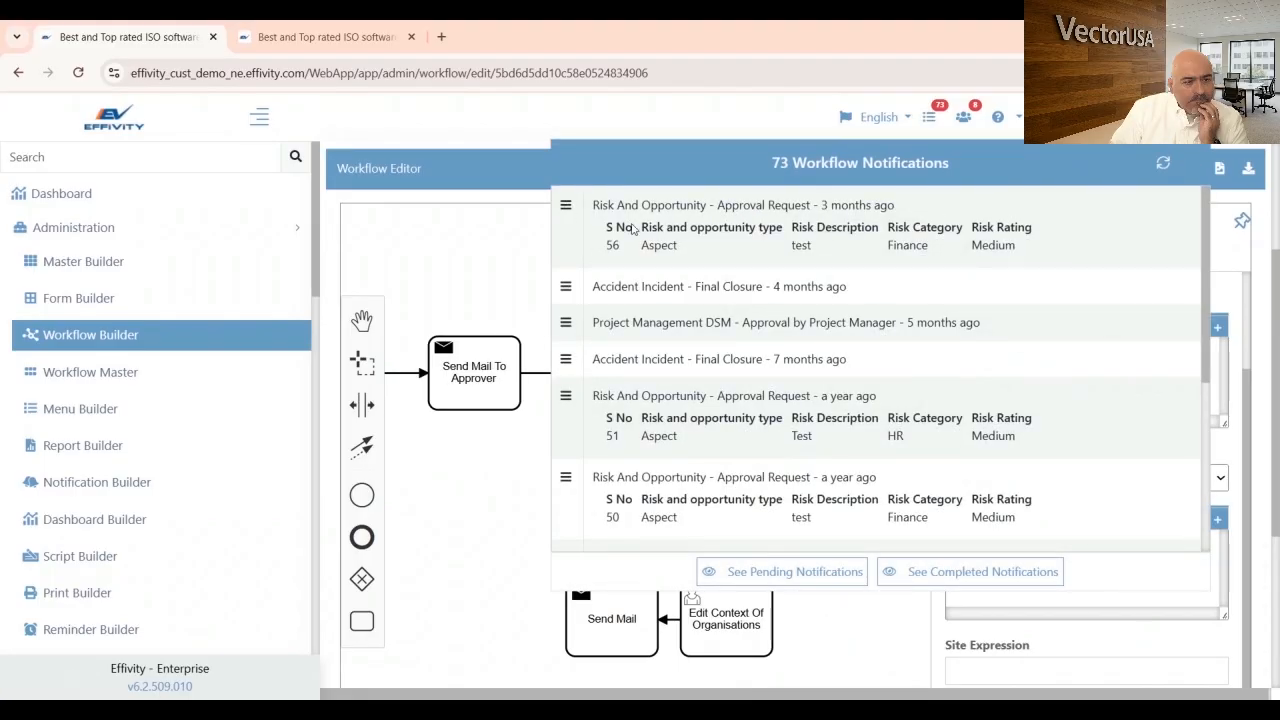
pyautogui.click(566, 206)
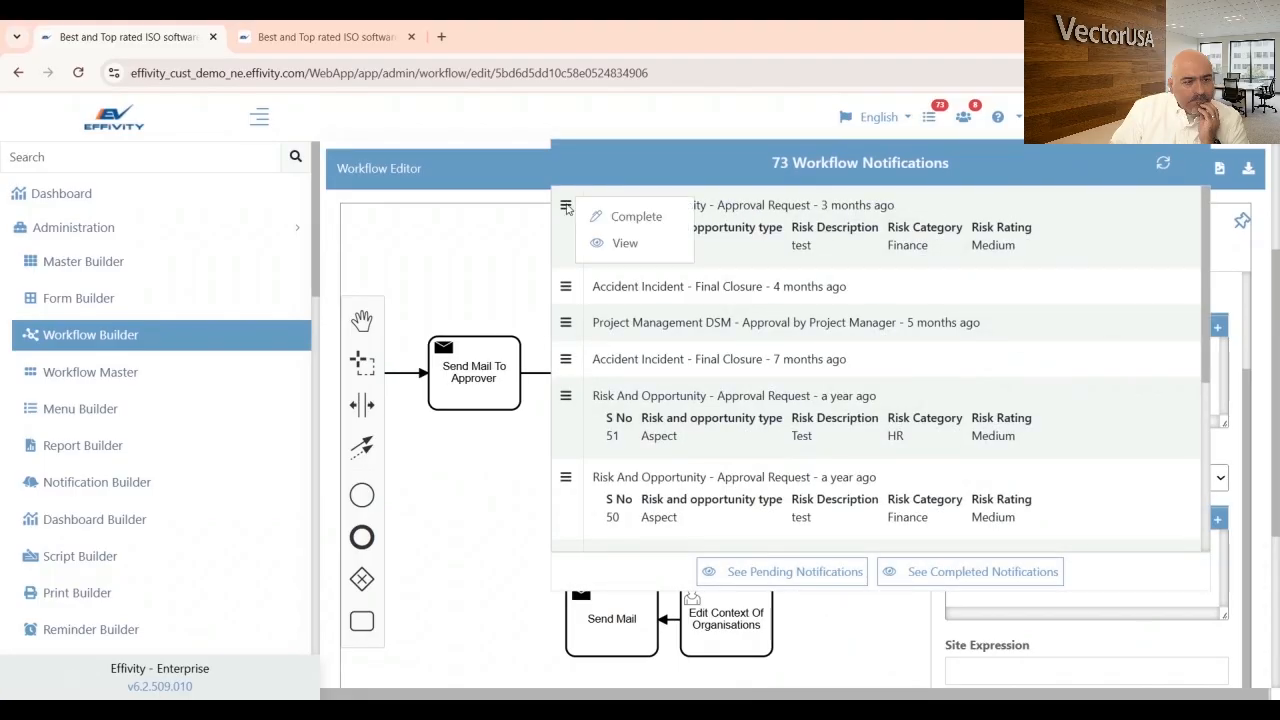
pyautogui.click(590, 126)
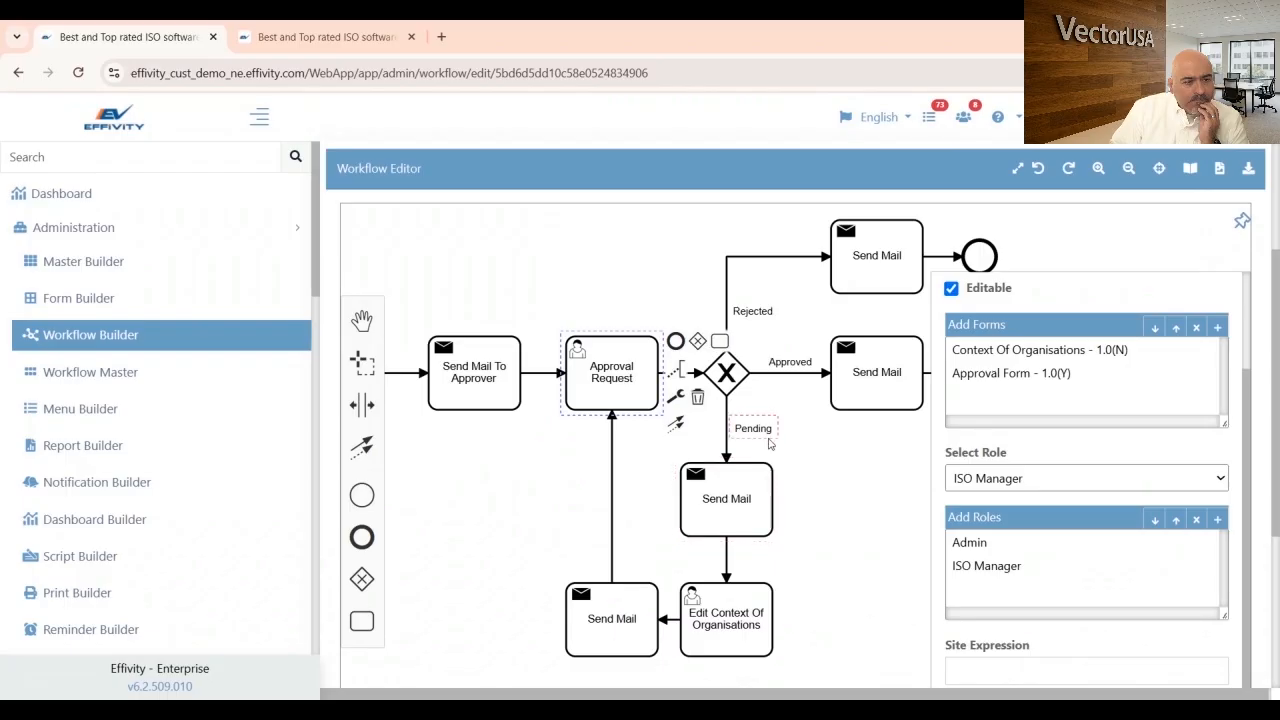
# - Inspect the notification assigned to the Send Mail task on the Approved branch, and return to the Workflow Builder list
pyautogui.click(870, 376)
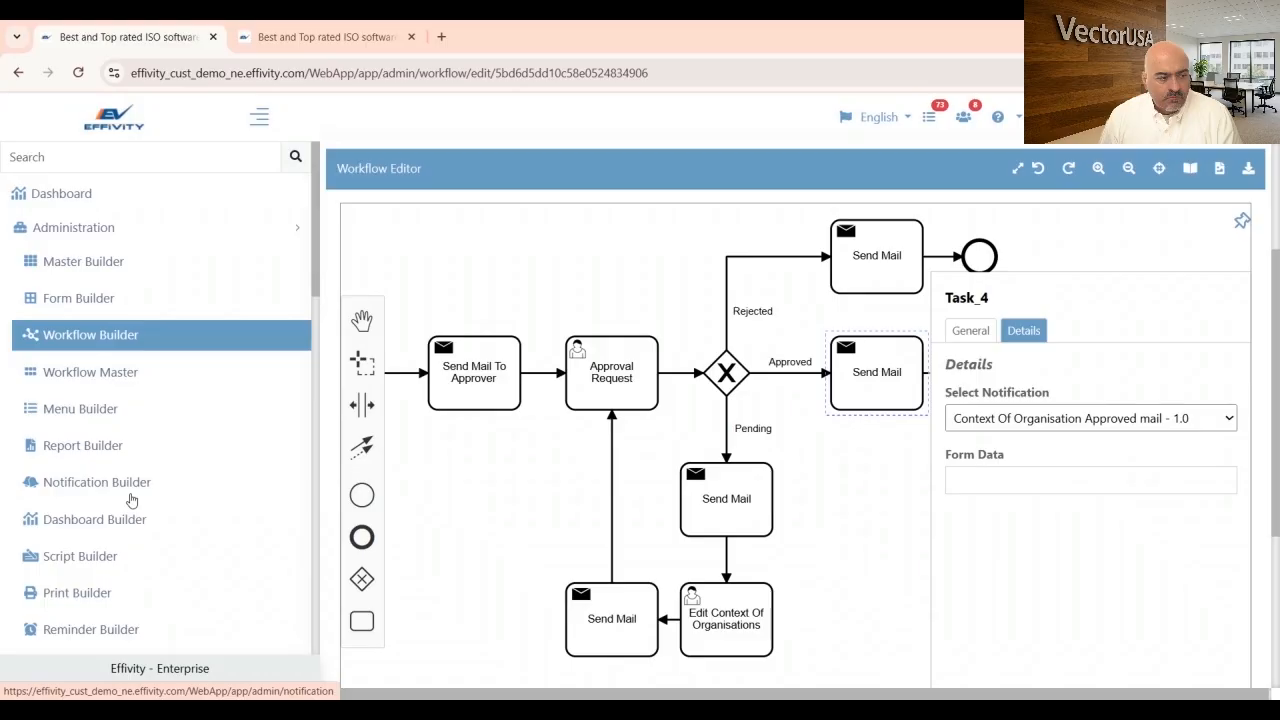
pyautogui.moveTo(843, 506); pyautogui.dragTo(1045, 531)
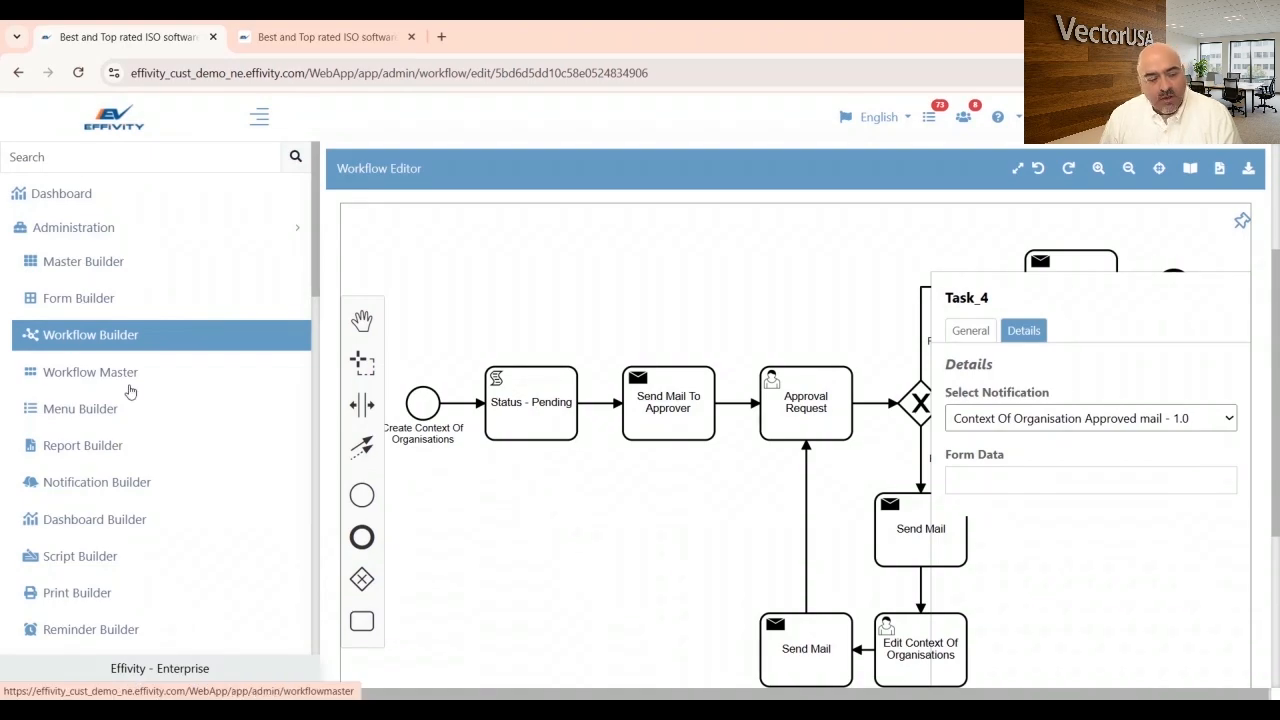
pyautogui.click(93, 344)
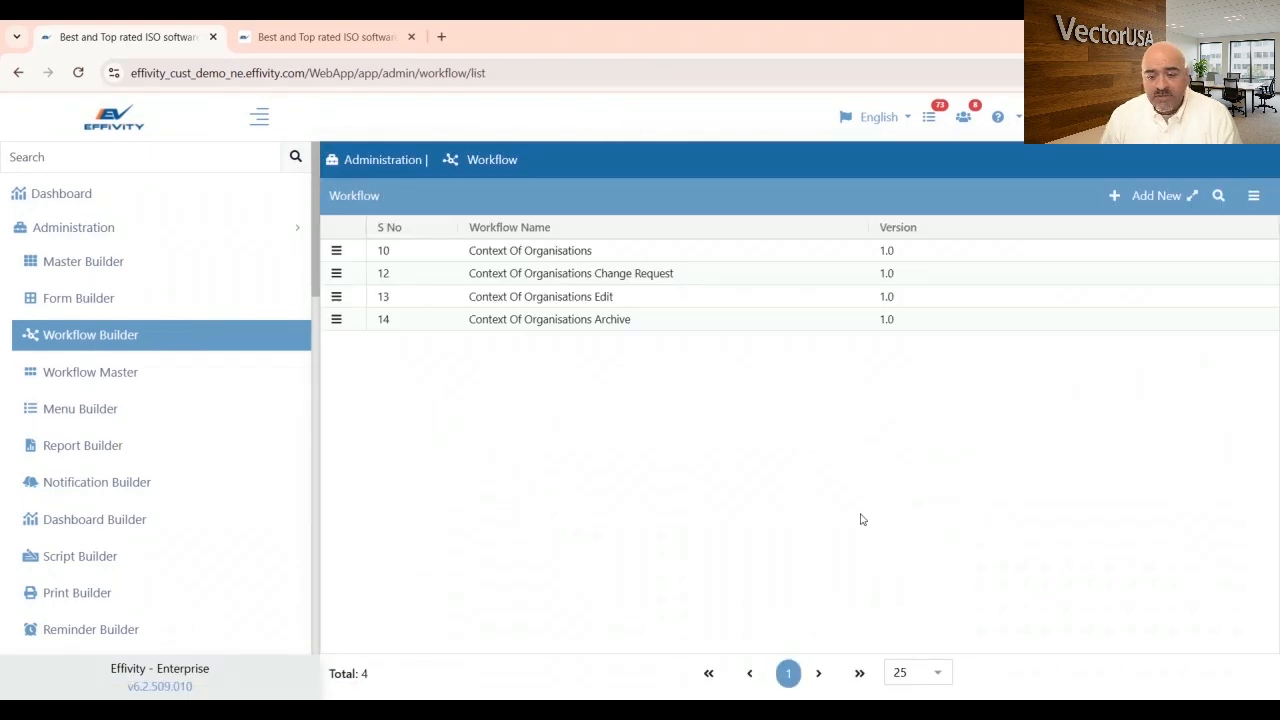
# - Open a blank new Workflow Master and examine its Start Workflow and Additional Workflows settings
pyautogui.click(66, 374)
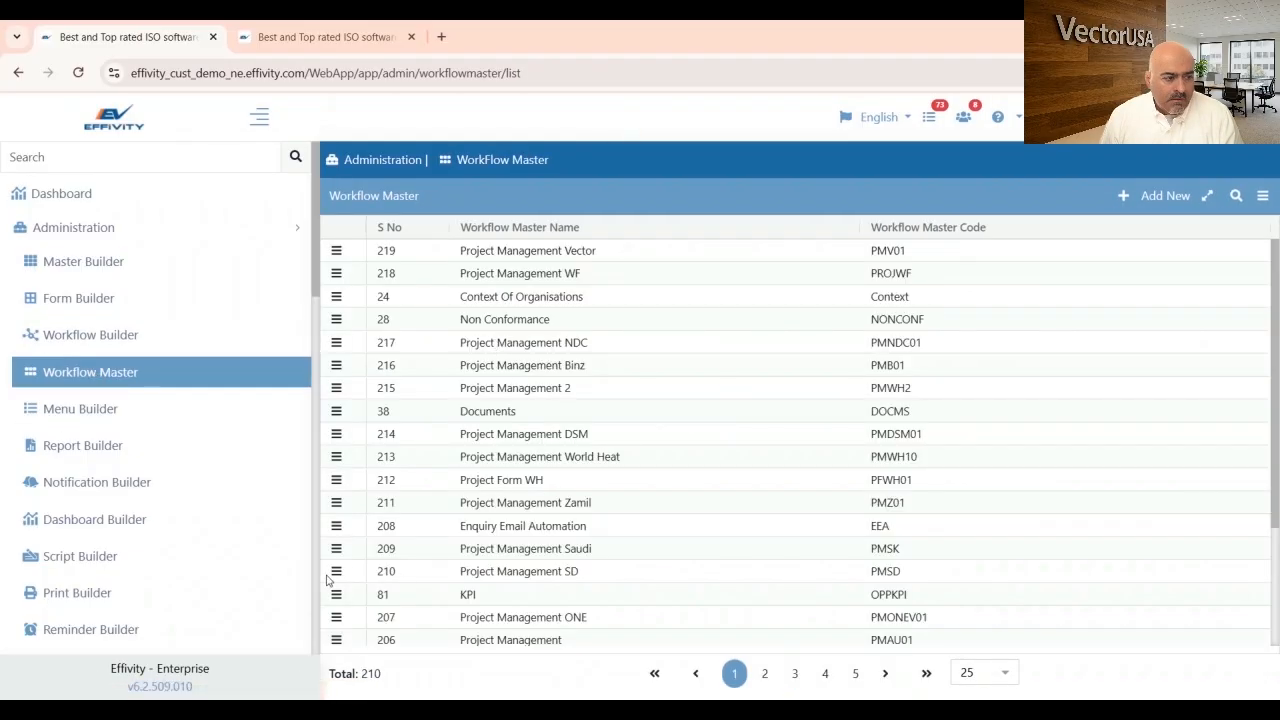
pyautogui.click(1160, 196)
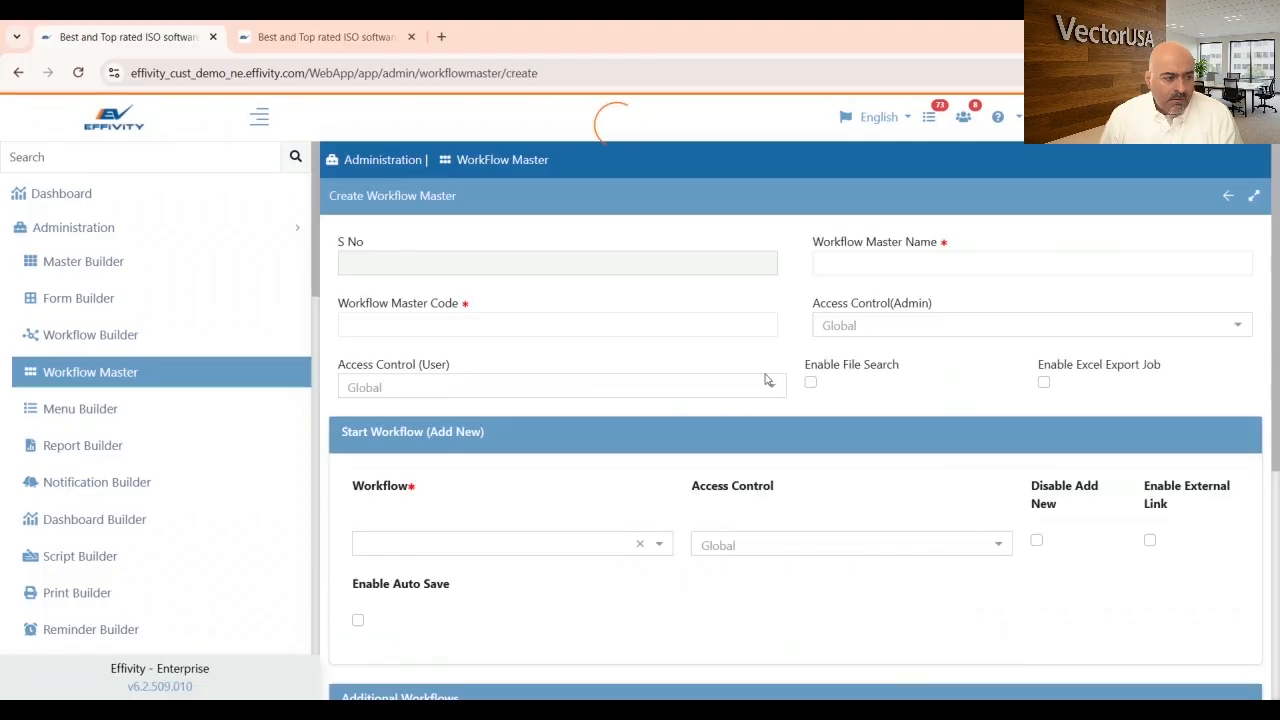
pyautogui.scroll(-1, 476, 545)
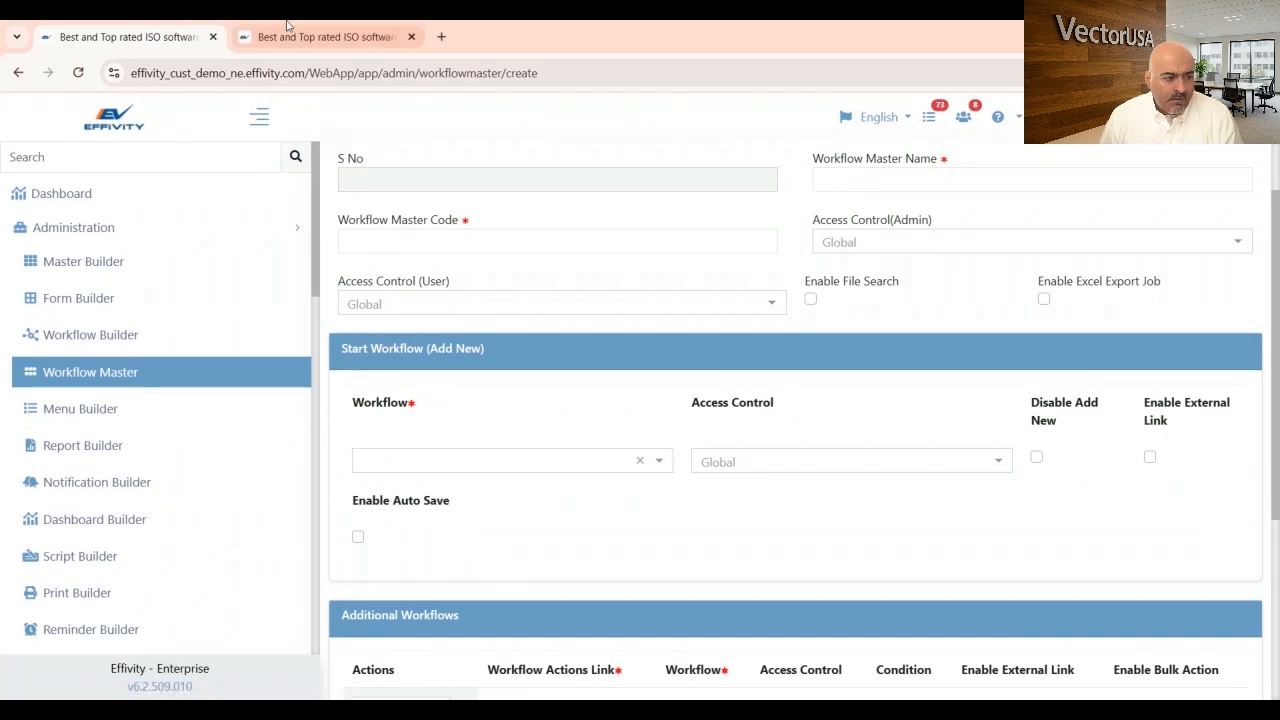
# - Open the Project Management Vector workflow master for editing in the second browser tab, enable auto save for its start workflow, and return to the first tab
pyautogui.click(330, 38)
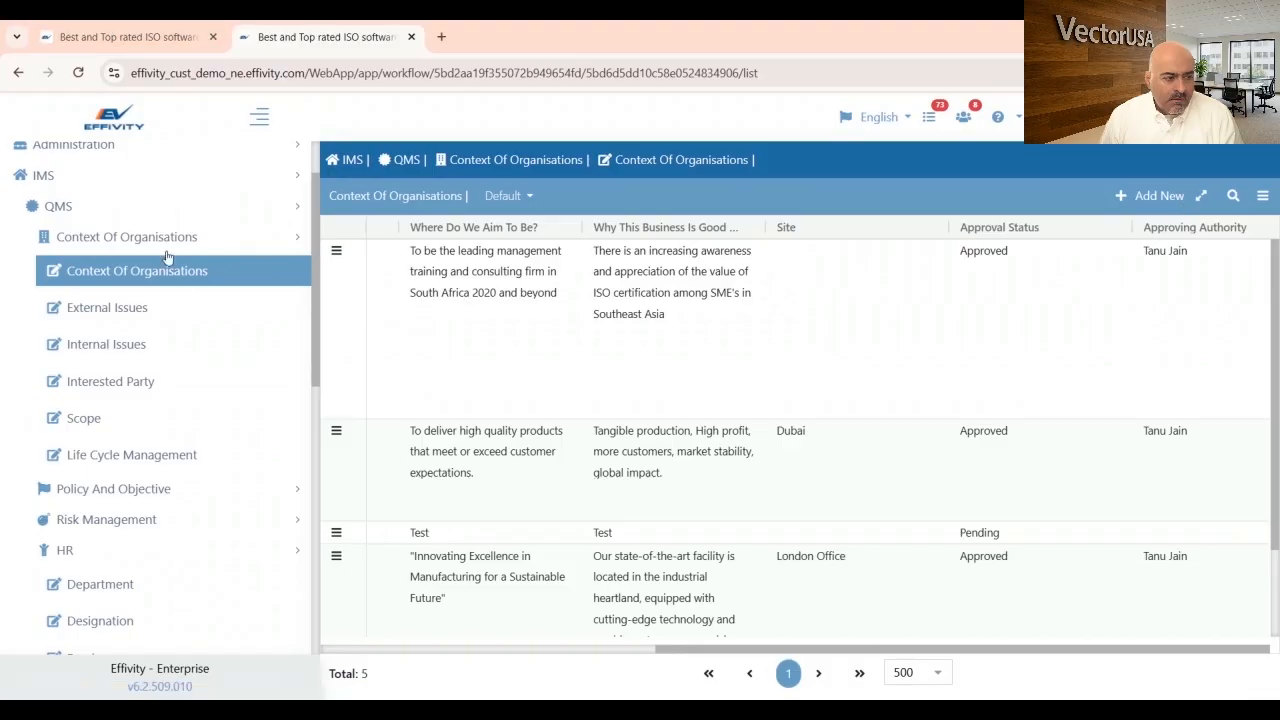
pyautogui.scroll(2, 217, 437)
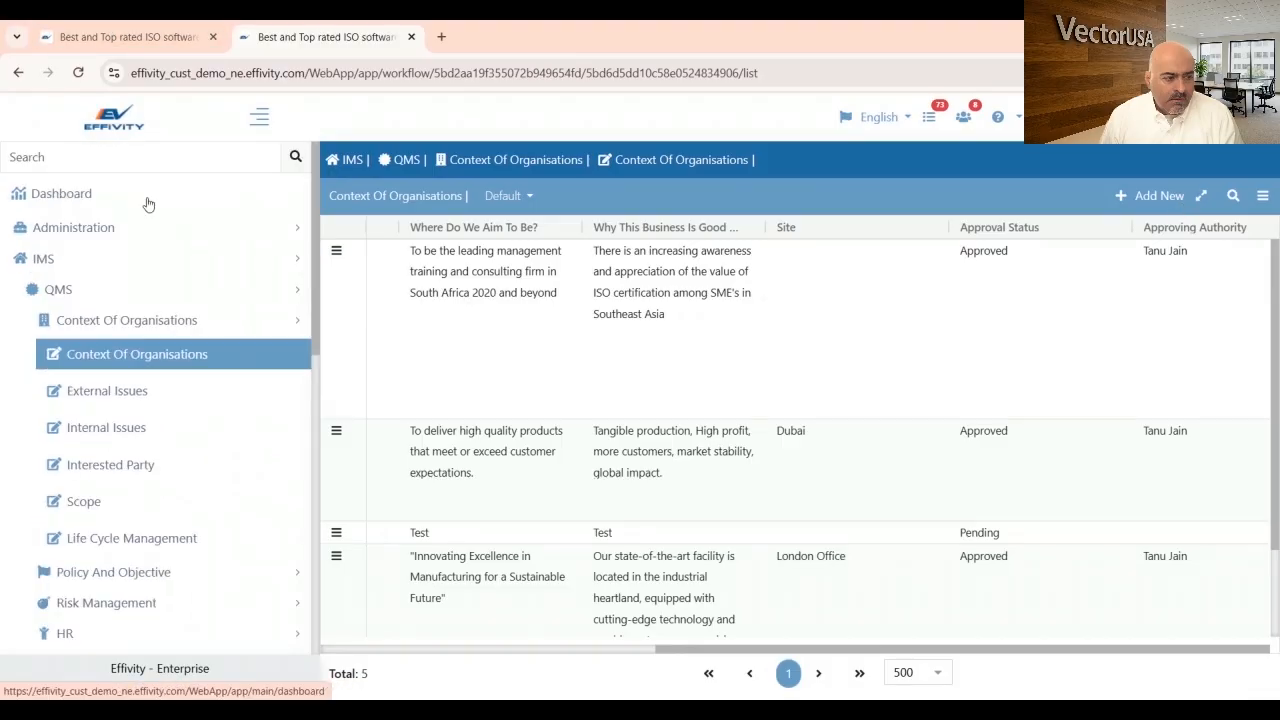
pyautogui.click(146, 227)
pyautogui.click(100, 380)
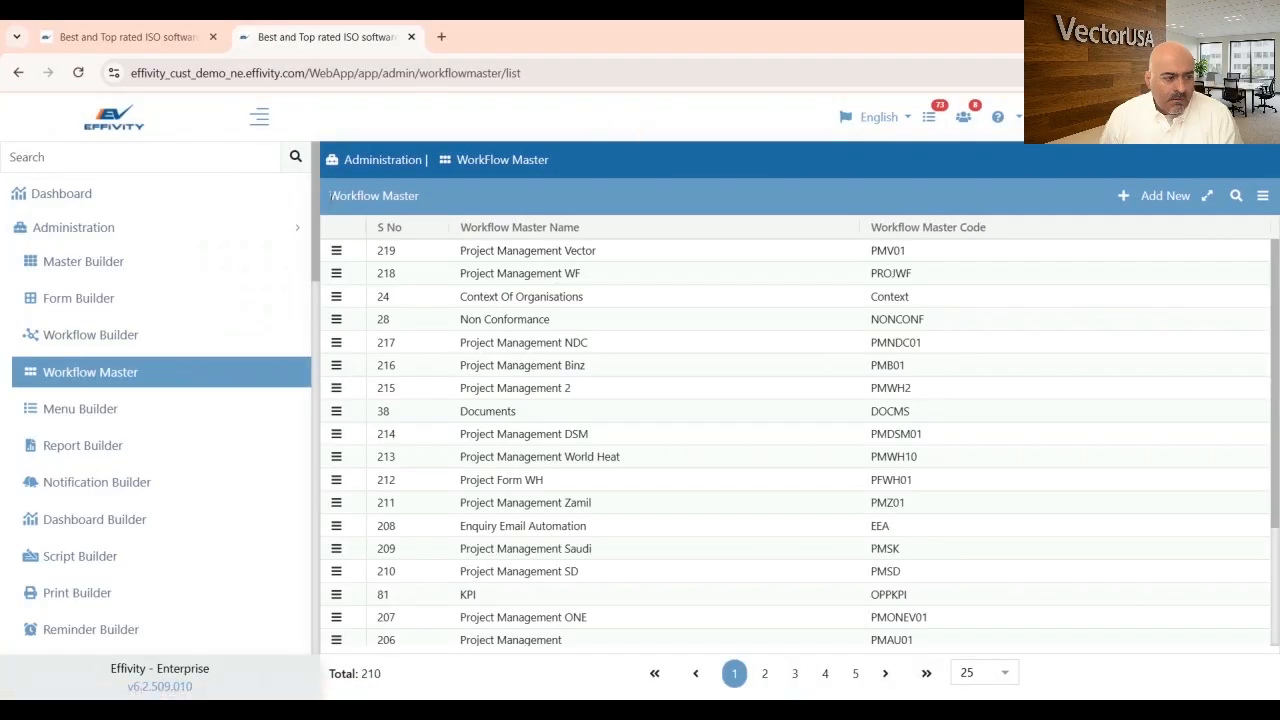
pyautogui.click(336, 251)
pyautogui.click(374, 268)
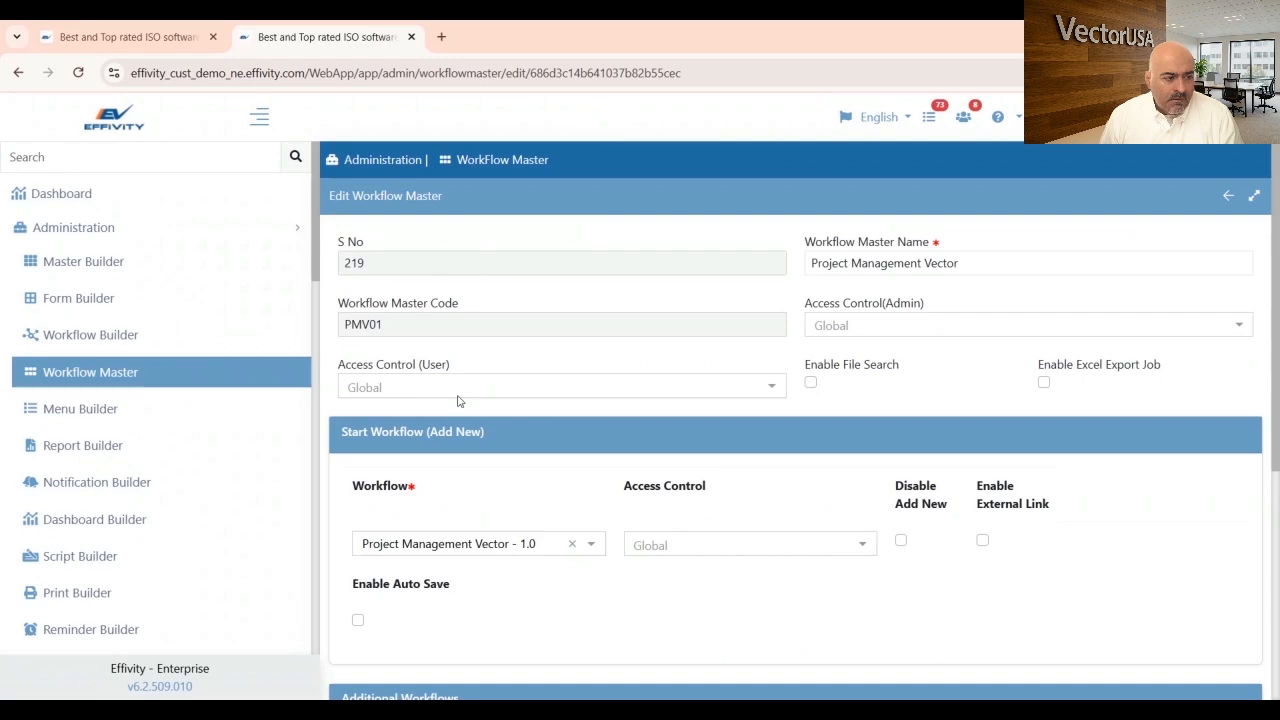
pyautogui.scroll(-2, 709, 419)
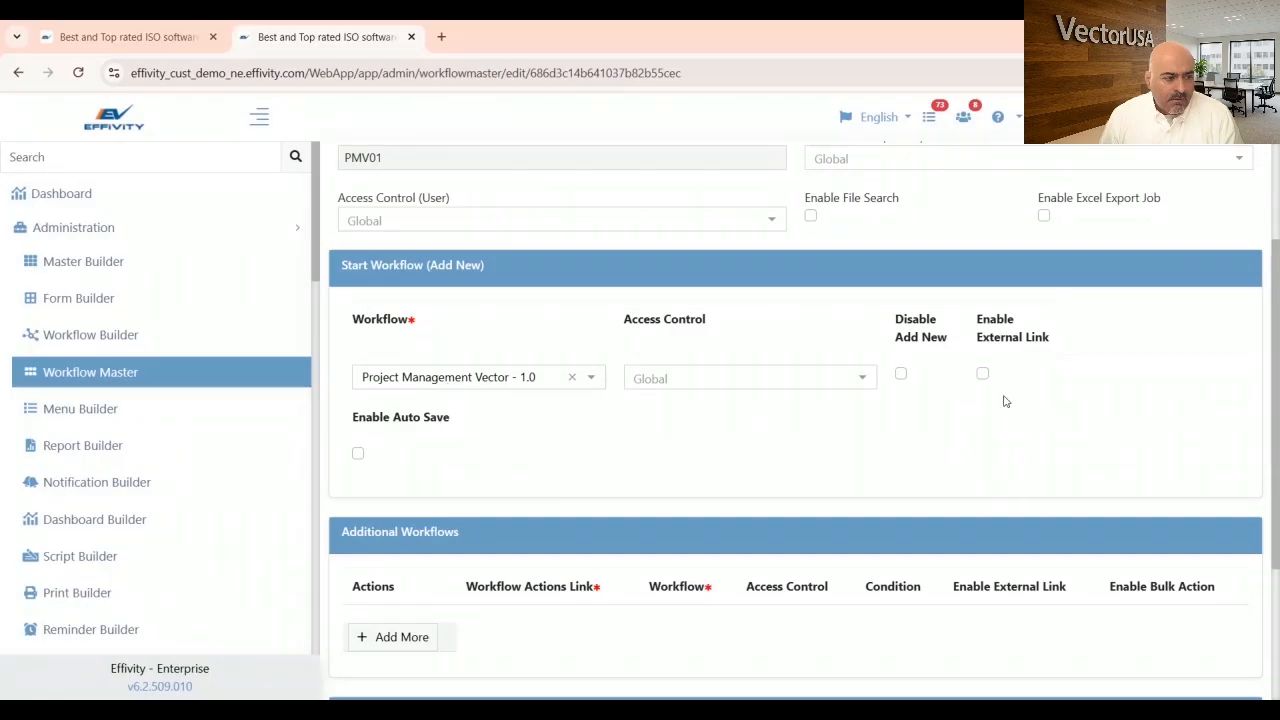
pyautogui.click(358, 454)
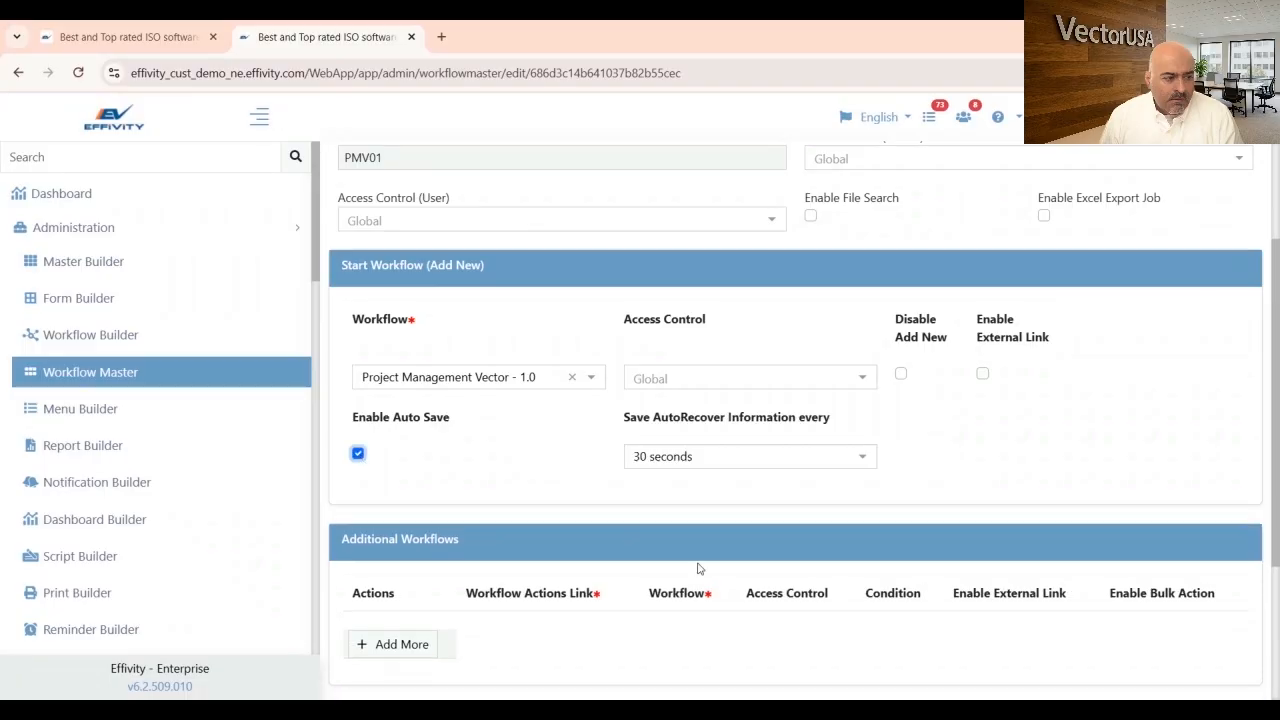
pyautogui.click(118, 37)
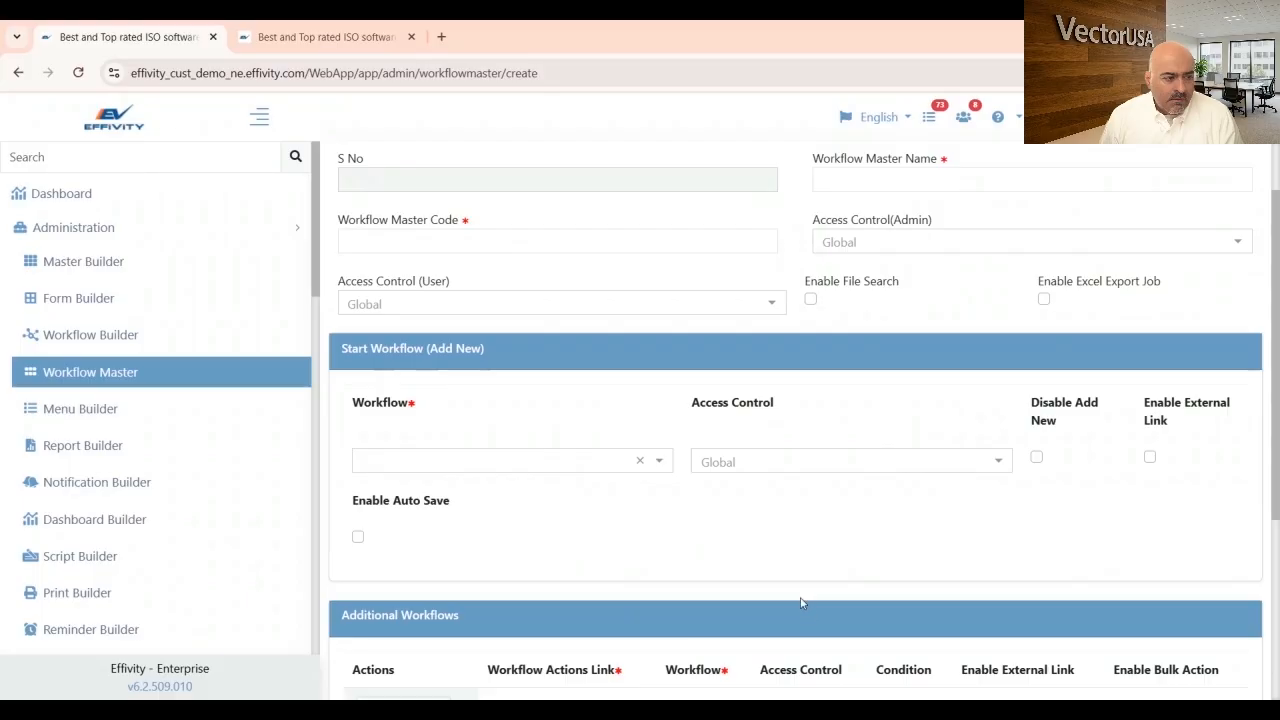
# - Review the AutoRecover save interval choices for the Project Management Vector start workflow in the second browser tab
pyautogui.click(302, 40)
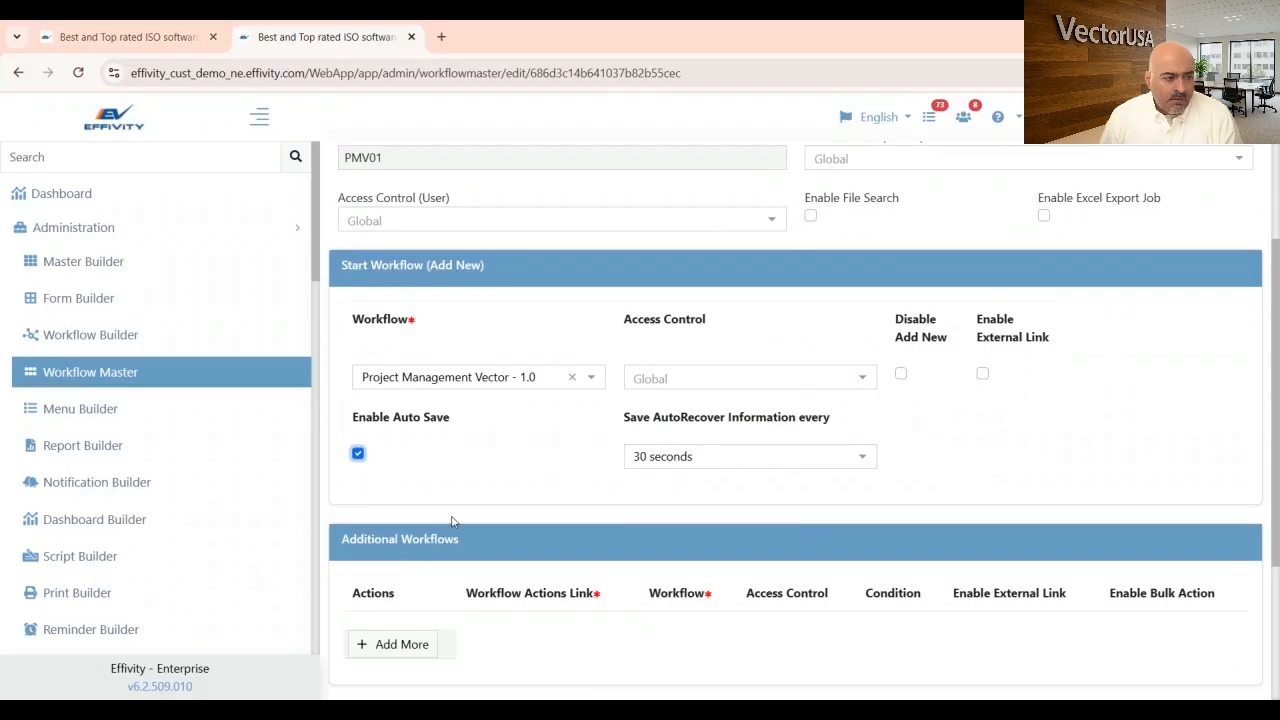
pyautogui.click(652, 462)
pyautogui.click(668, 488)
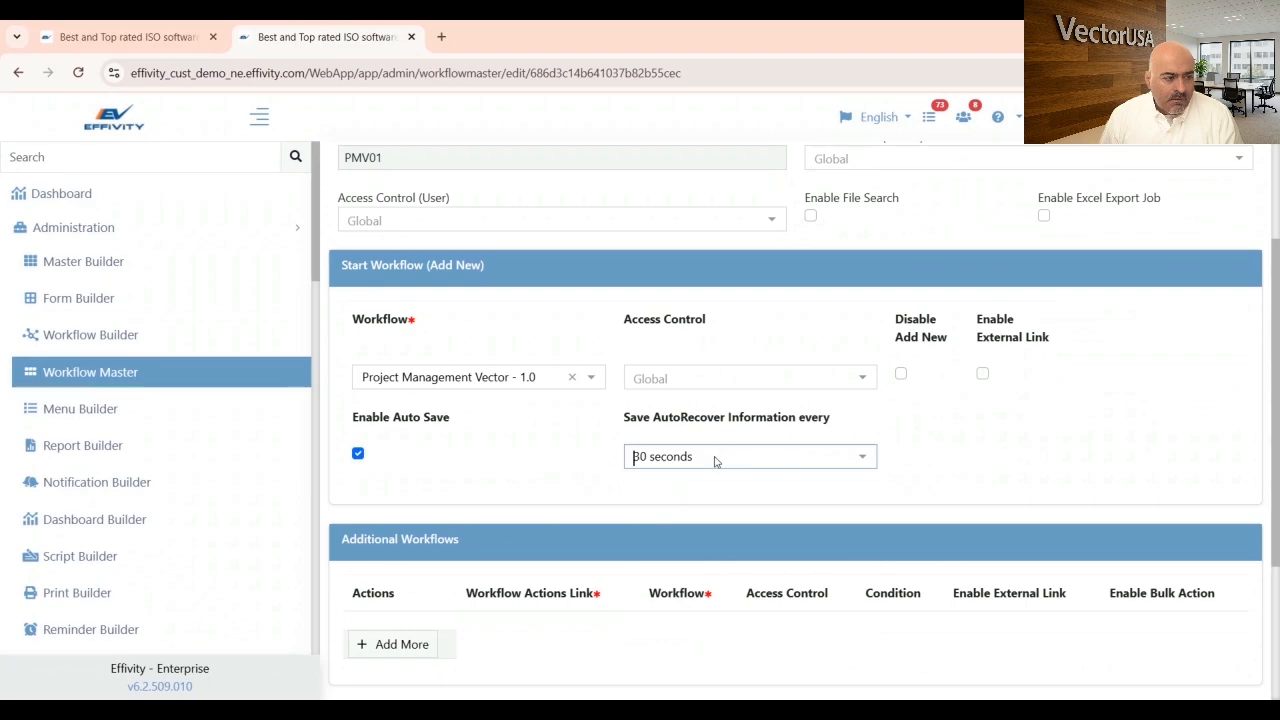
# - Return to the blank Workflow Master in the first browser tab and examine its Additional Workflows and Referenced Workflows sections
pyautogui.click(122, 40)
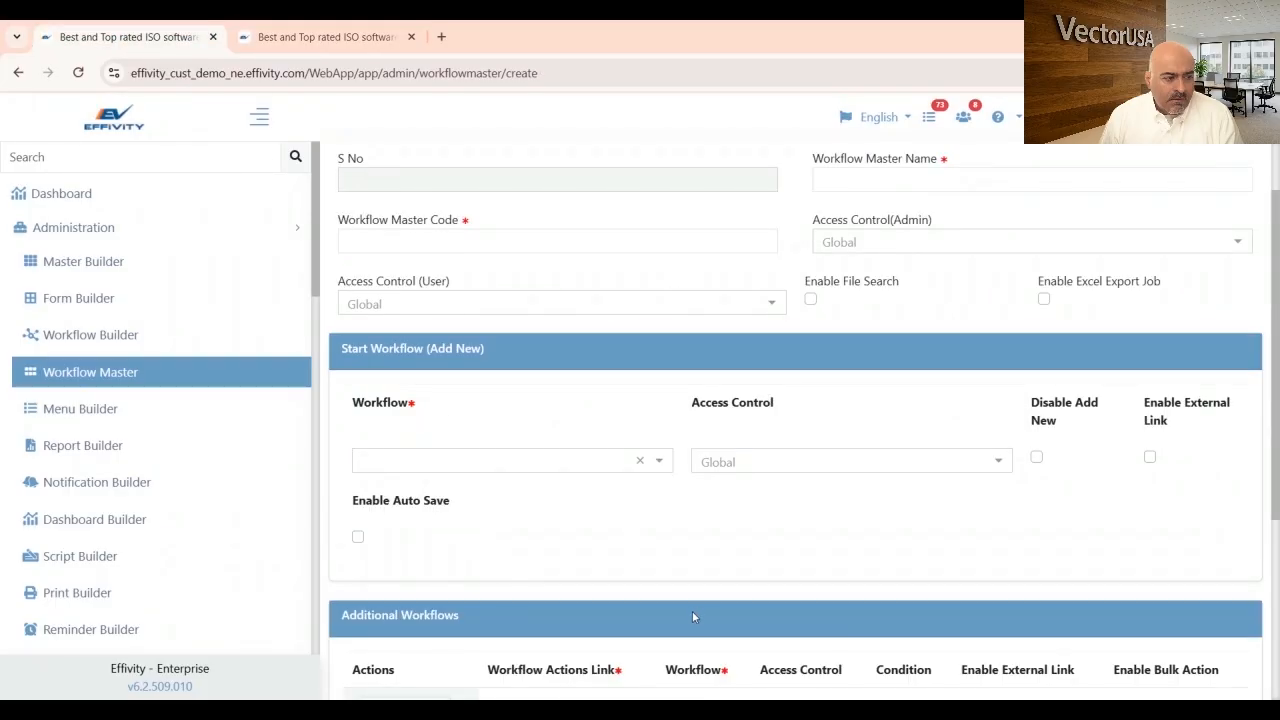
pyautogui.scroll(-3, 691, 614)
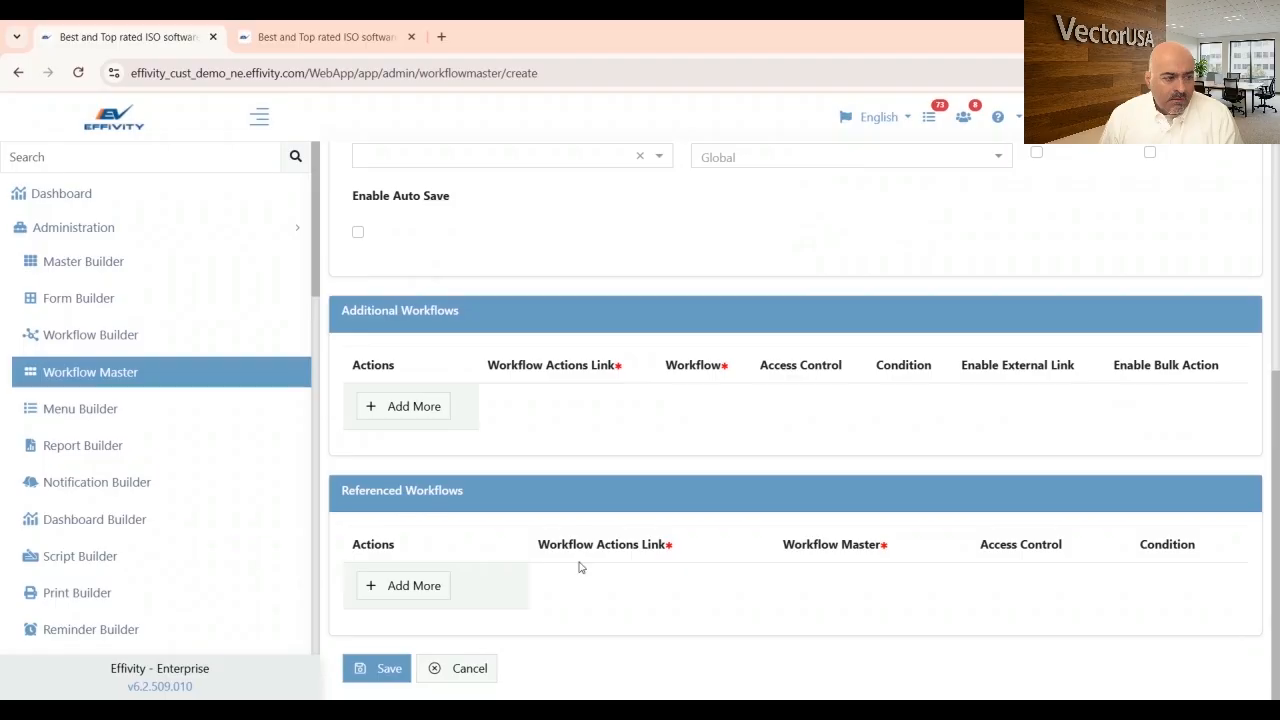
pyautogui.scroll(3, 580, 567)
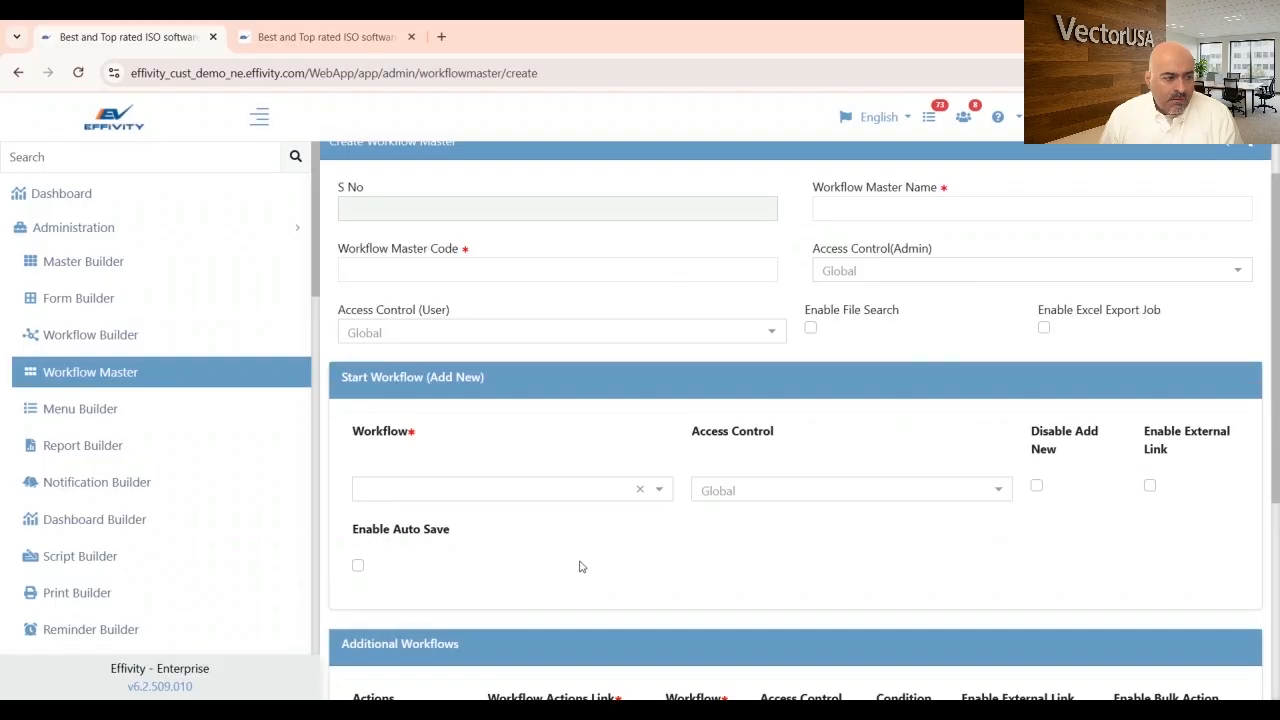
pyautogui.scroll(1, 580, 567)
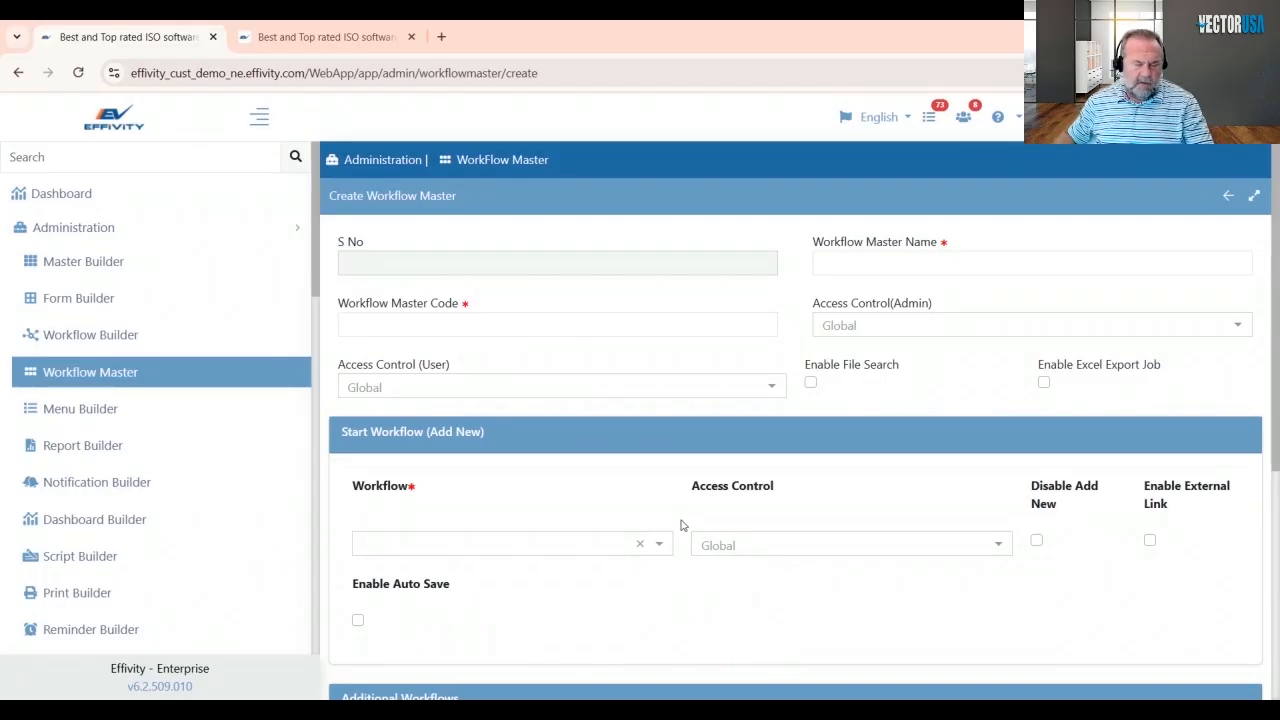
# - Open the Workflow Builder list in the second browser tab and reset its search filter to list all workflows
pyautogui.click(290, 35)
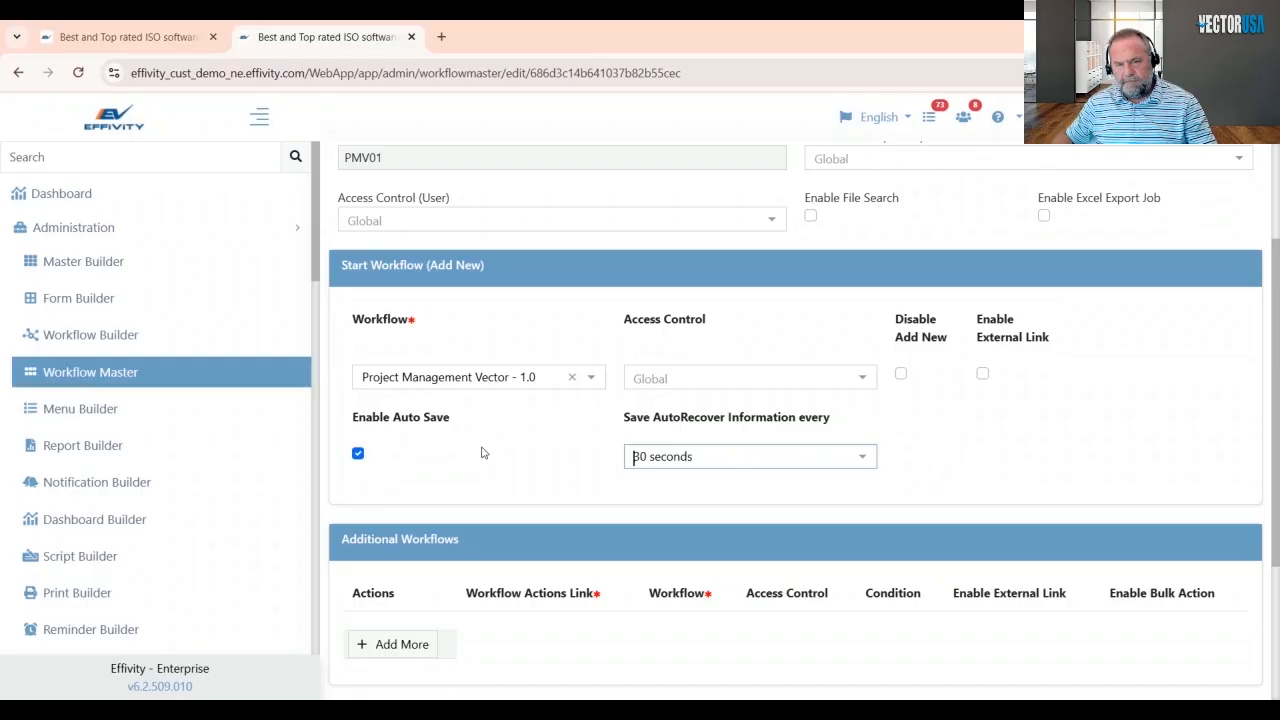
pyautogui.click(86, 342)
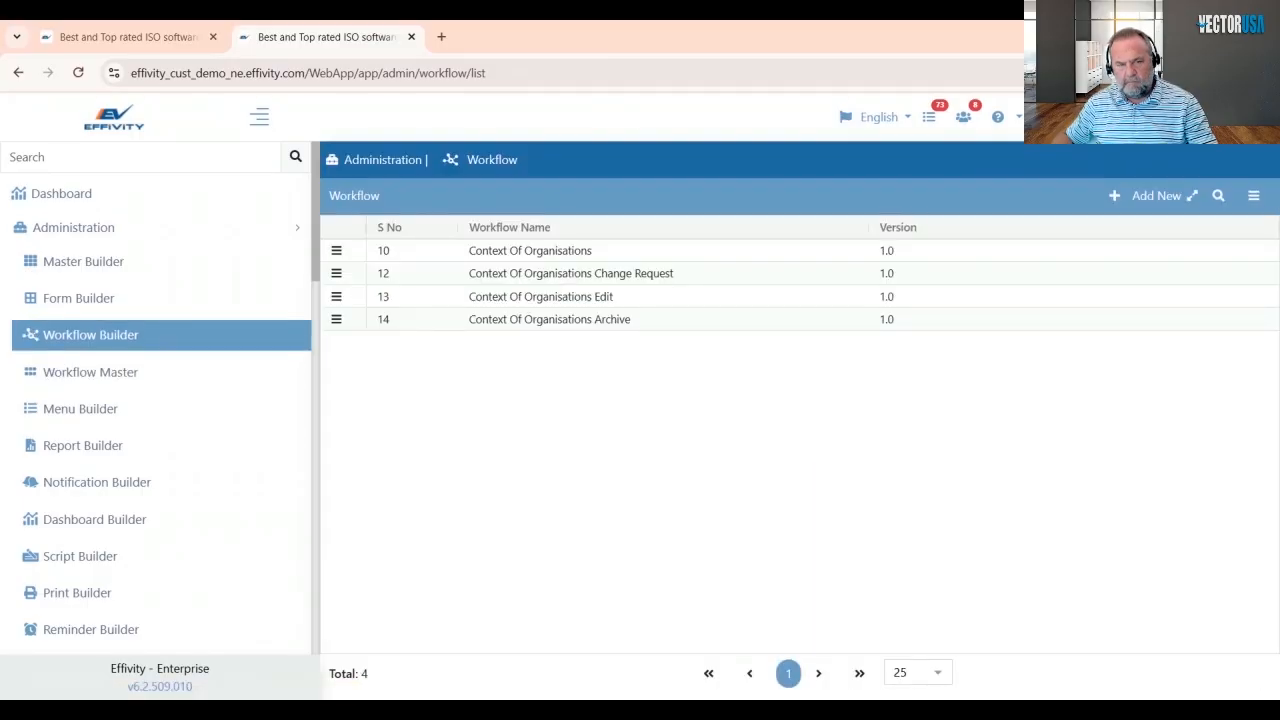
pyautogui.click(1218, 195)
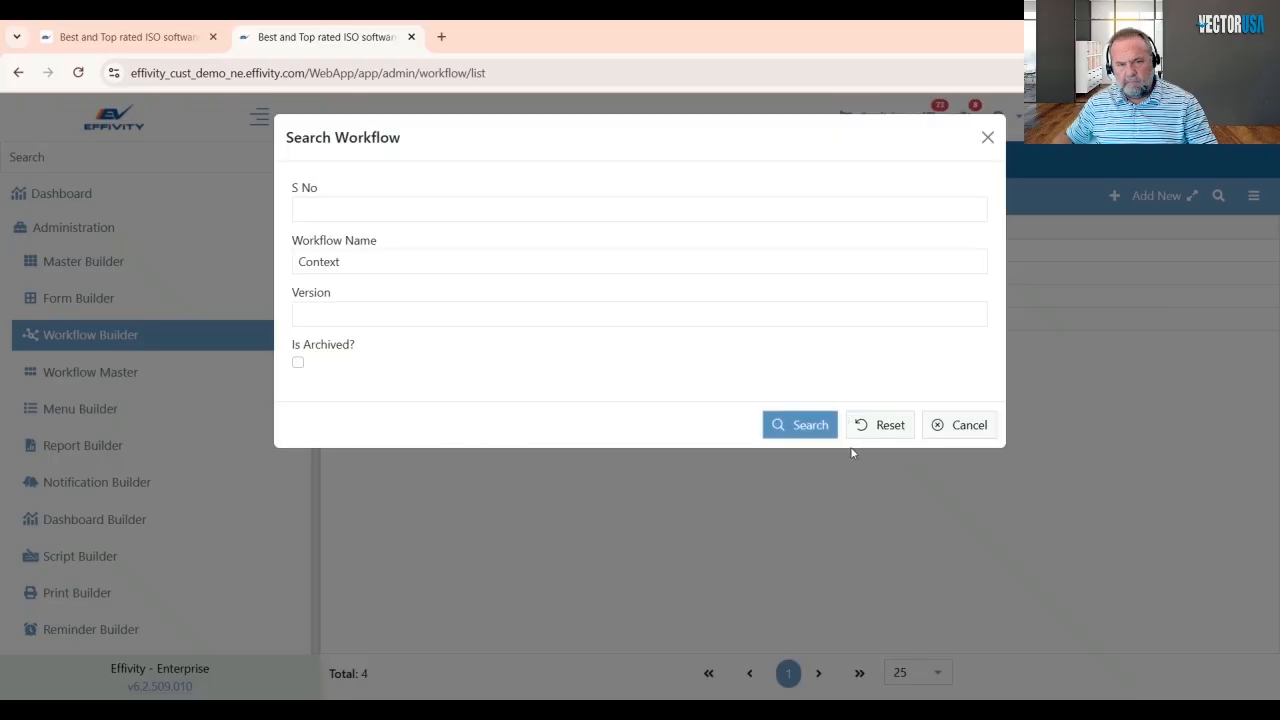
pyautogui.click(880, 425)
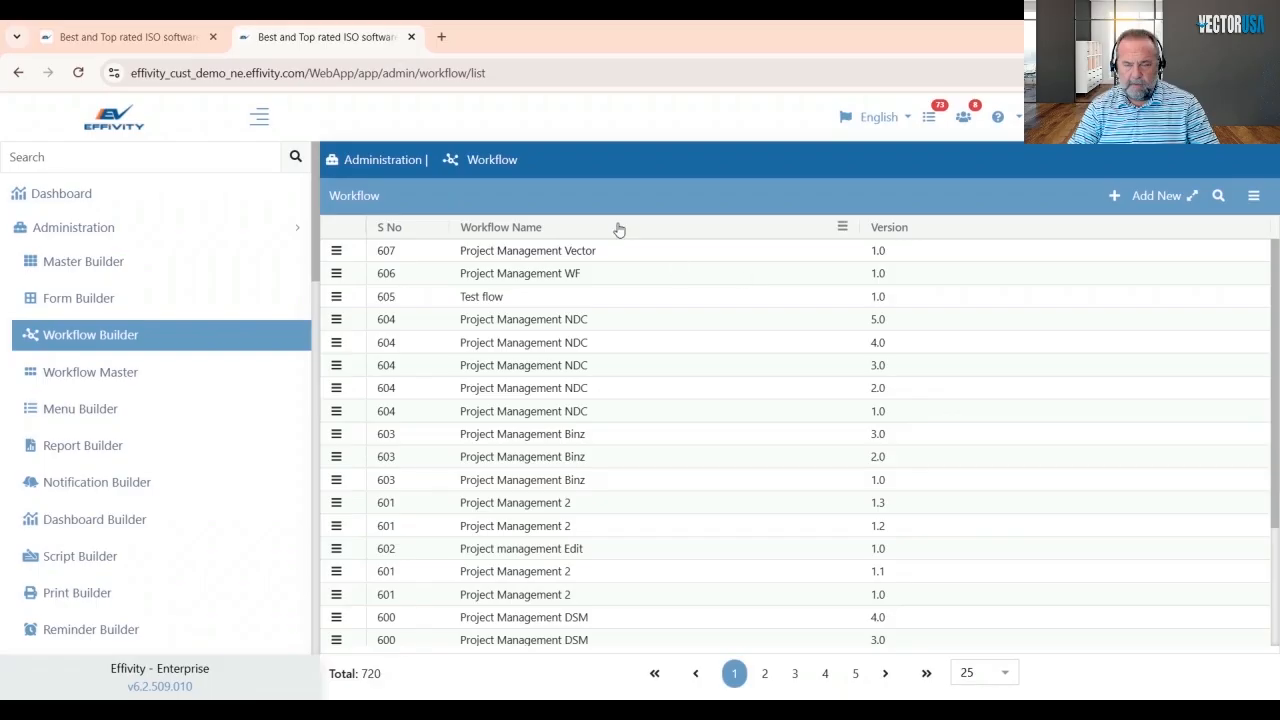
# - Open the Project Management Vector workflow master for editing and review its Start Workflow settings
pyautogui.click(118, 378)
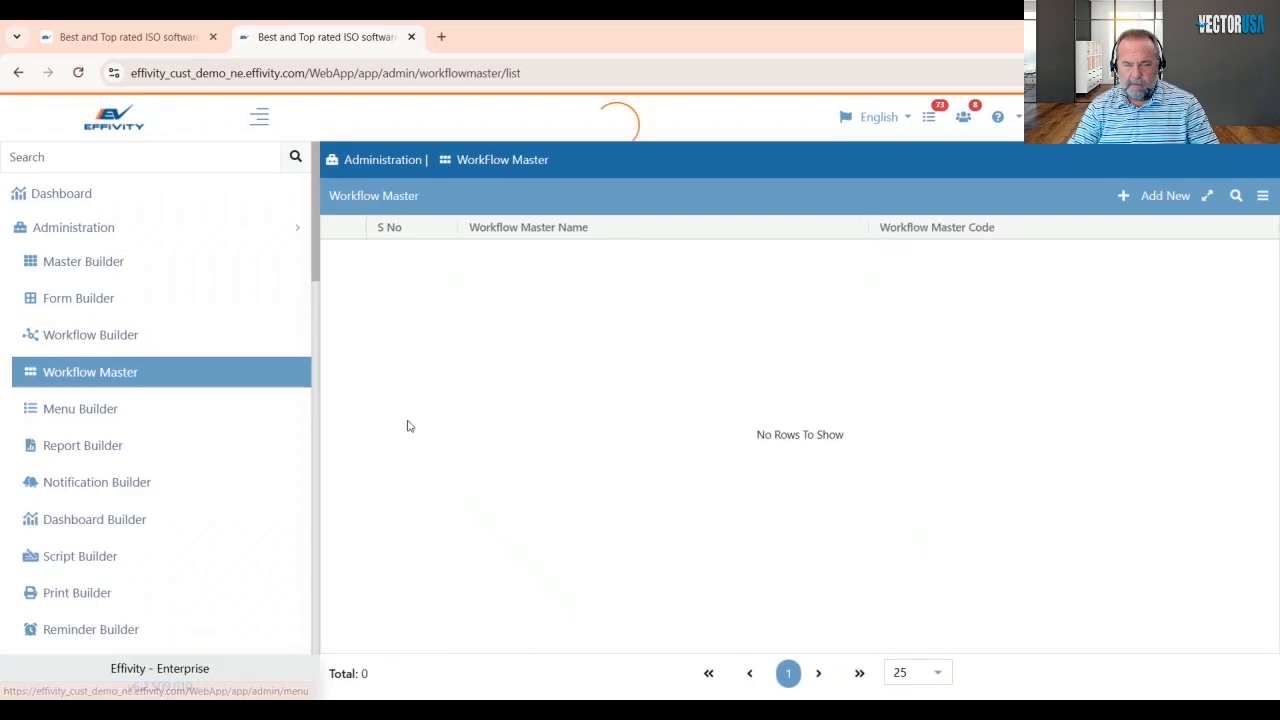
pyautogui.click(336, 252)
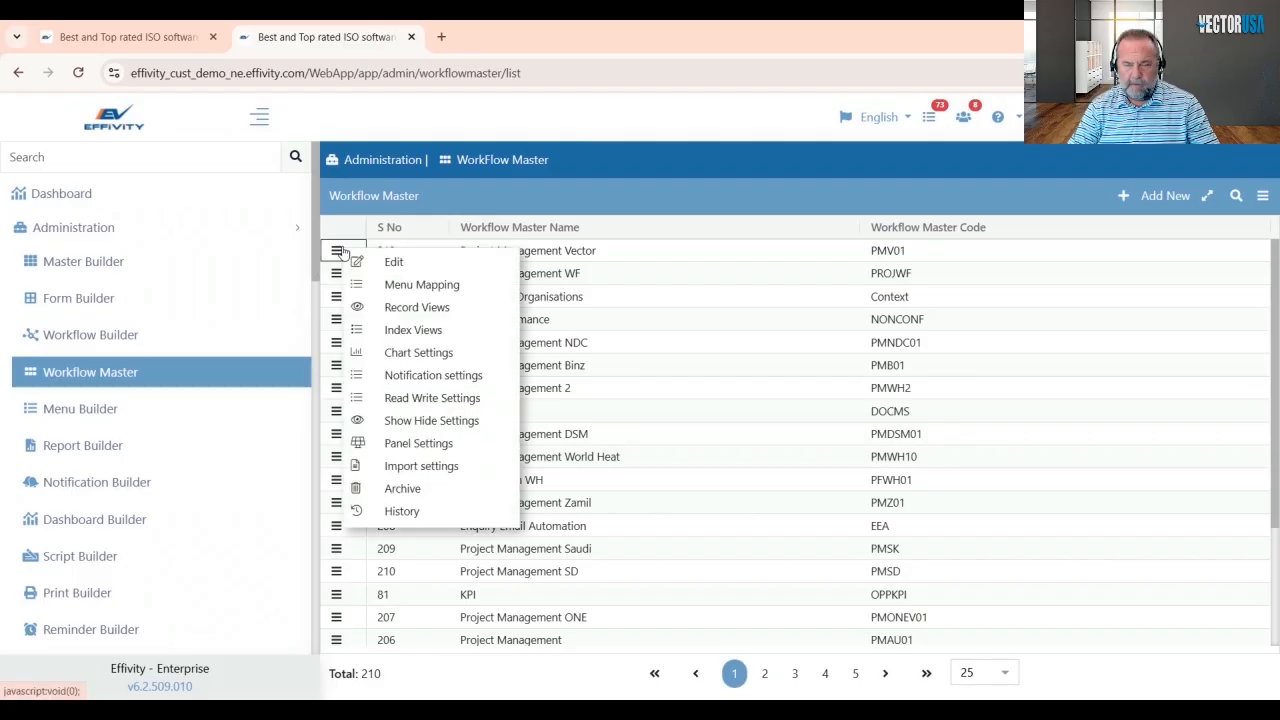
pyautogui.click(366, 262)
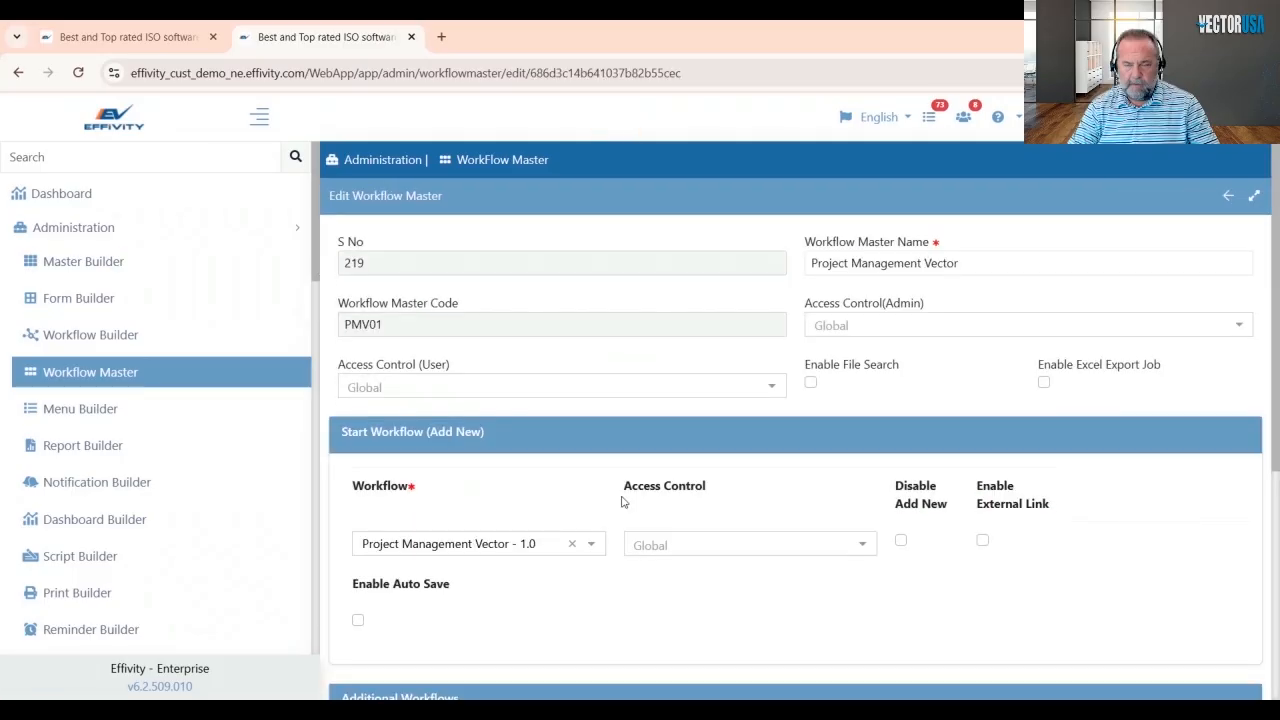
pyautogui.scroll(-1, 643, 503)
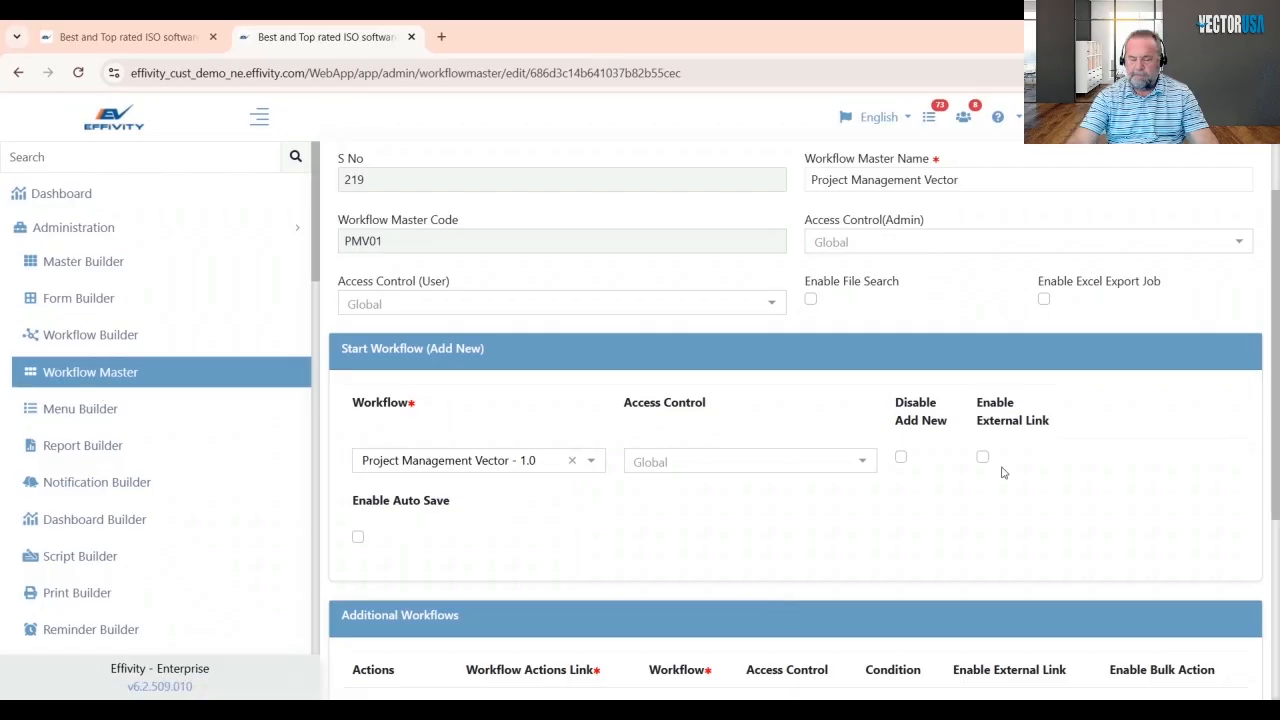
# - Open the Help page and expand the Textual Guide under User Guide - Administration
pyautogui.click(1010, 118)
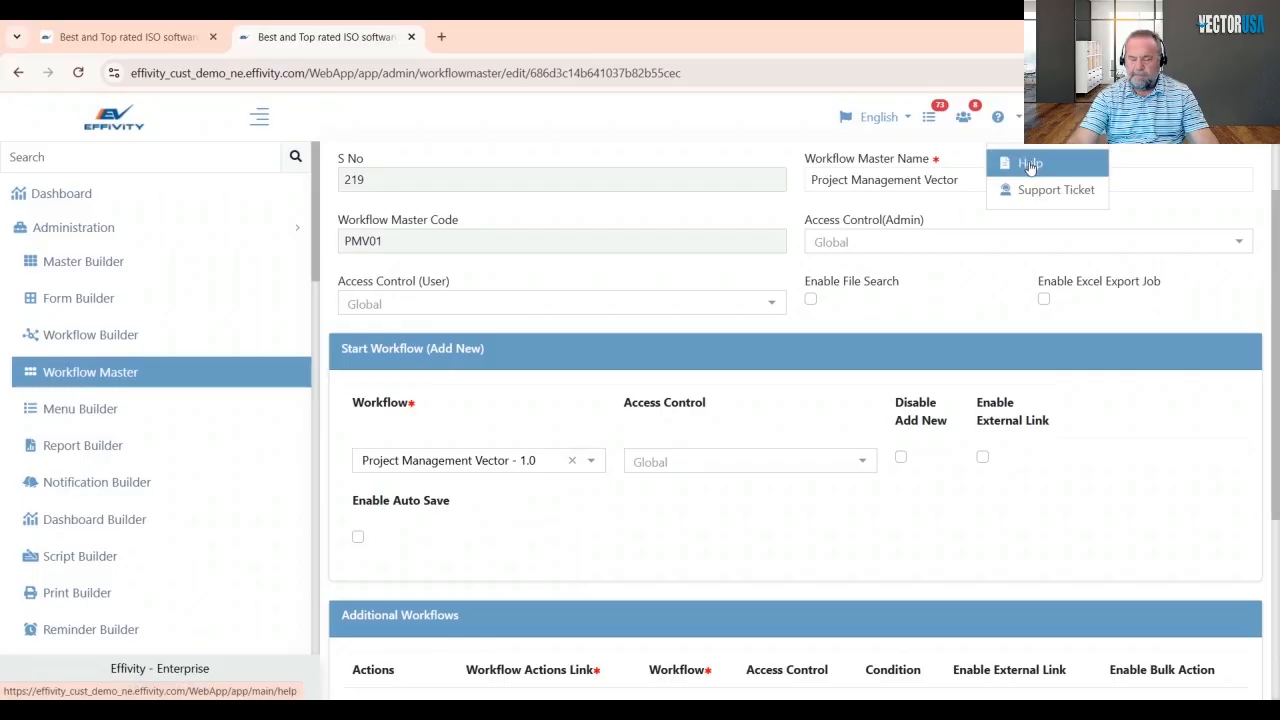
pyautogui.click(1030, 166)
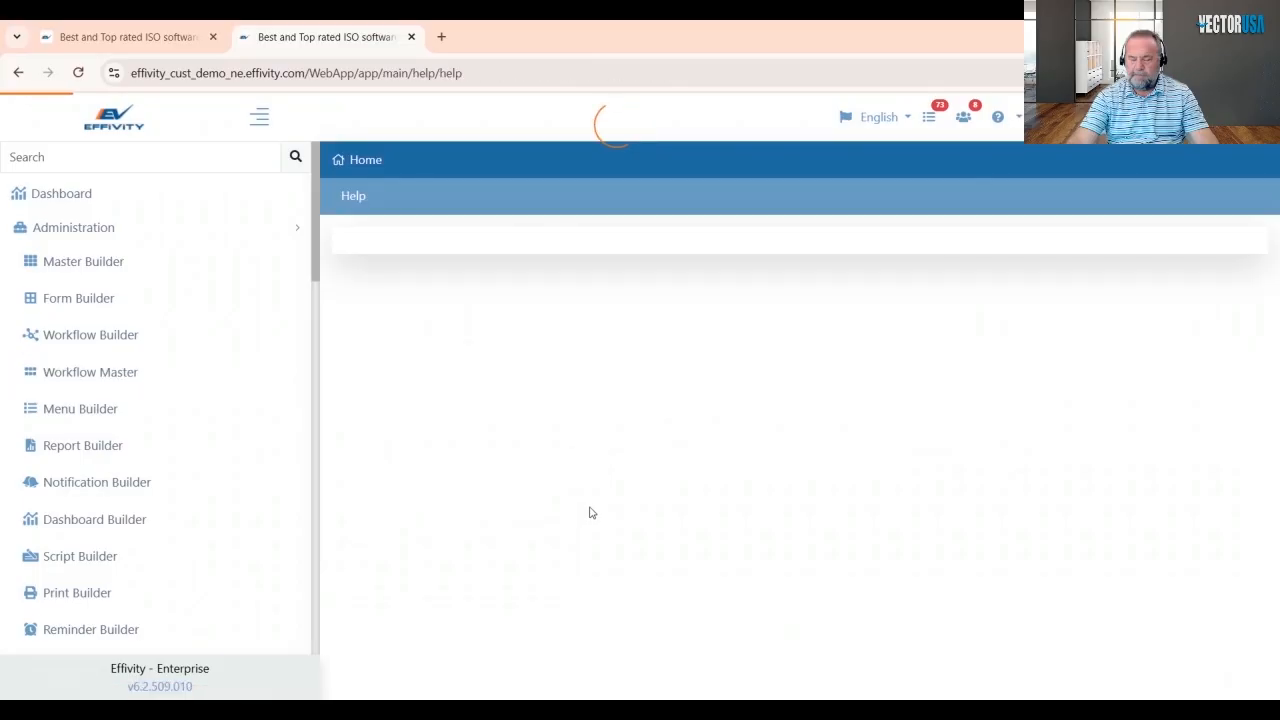
pyautogui.scroll(-3, 591, 512)
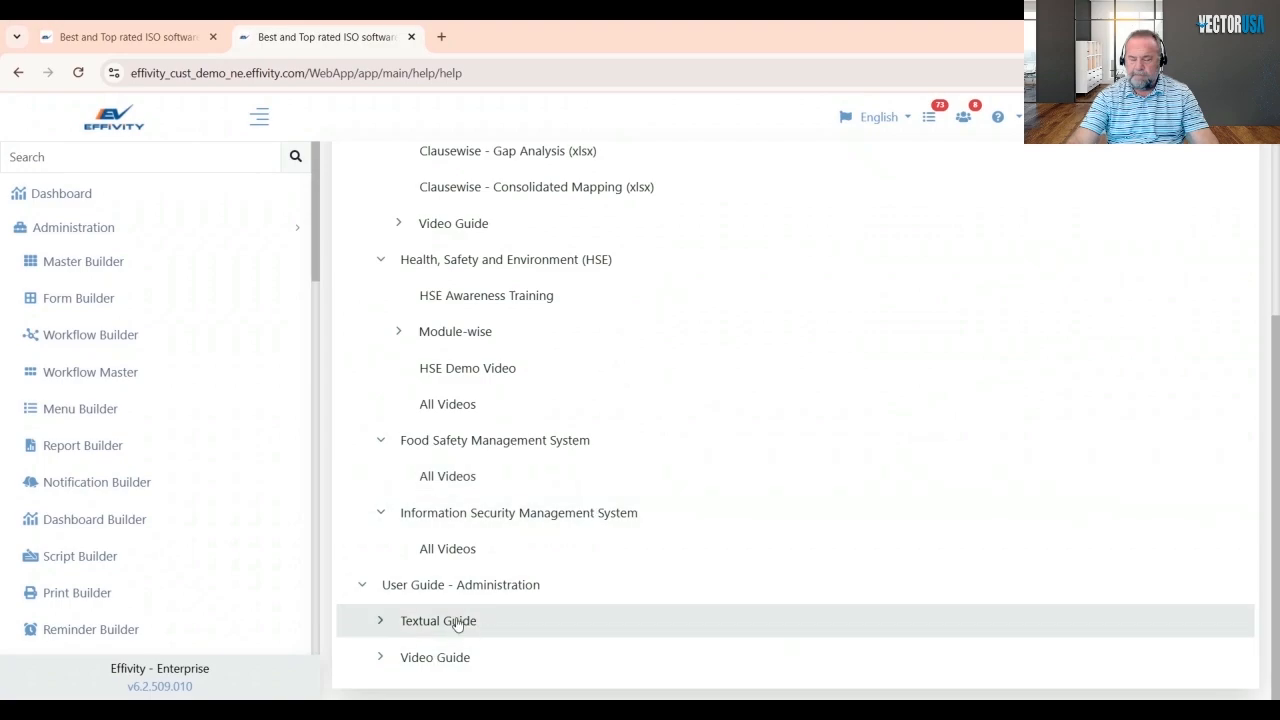
pyautogui.click(457, 622)
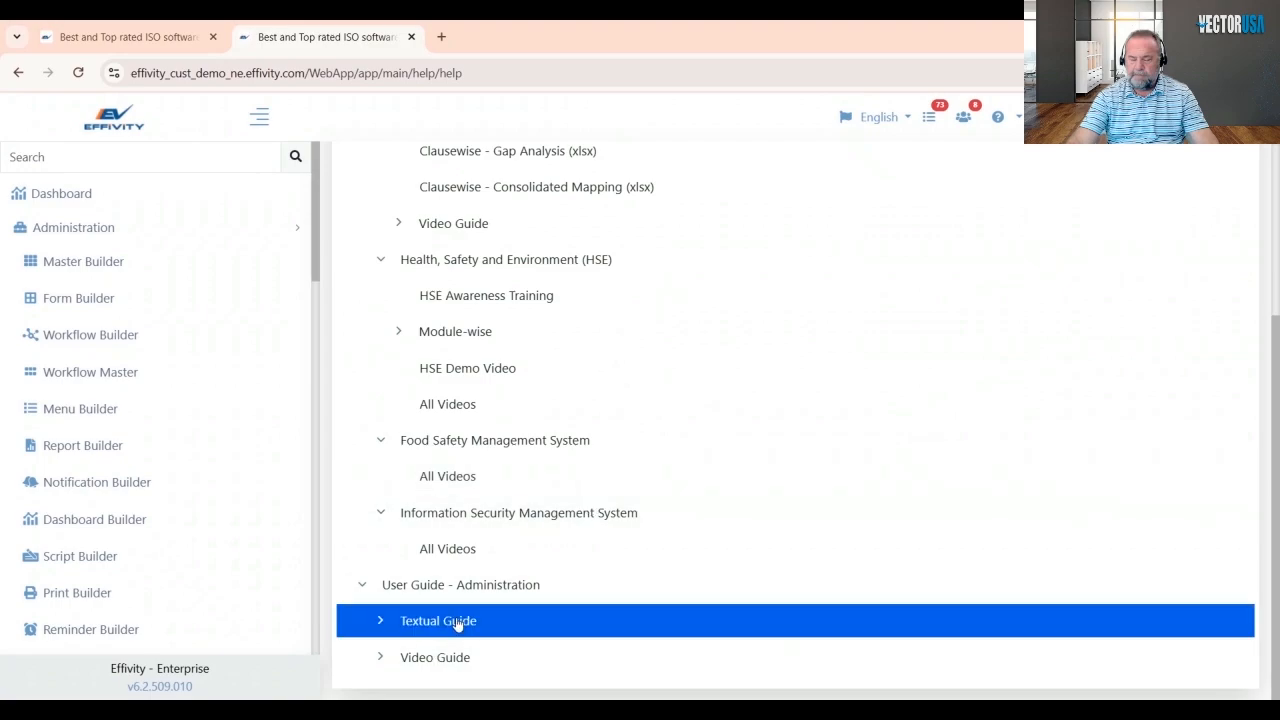
pyautogui.click(380, 622)
pyautogui.scroll(-2, 541, 548)
pyautogui.scroll(-1, 512, 573)
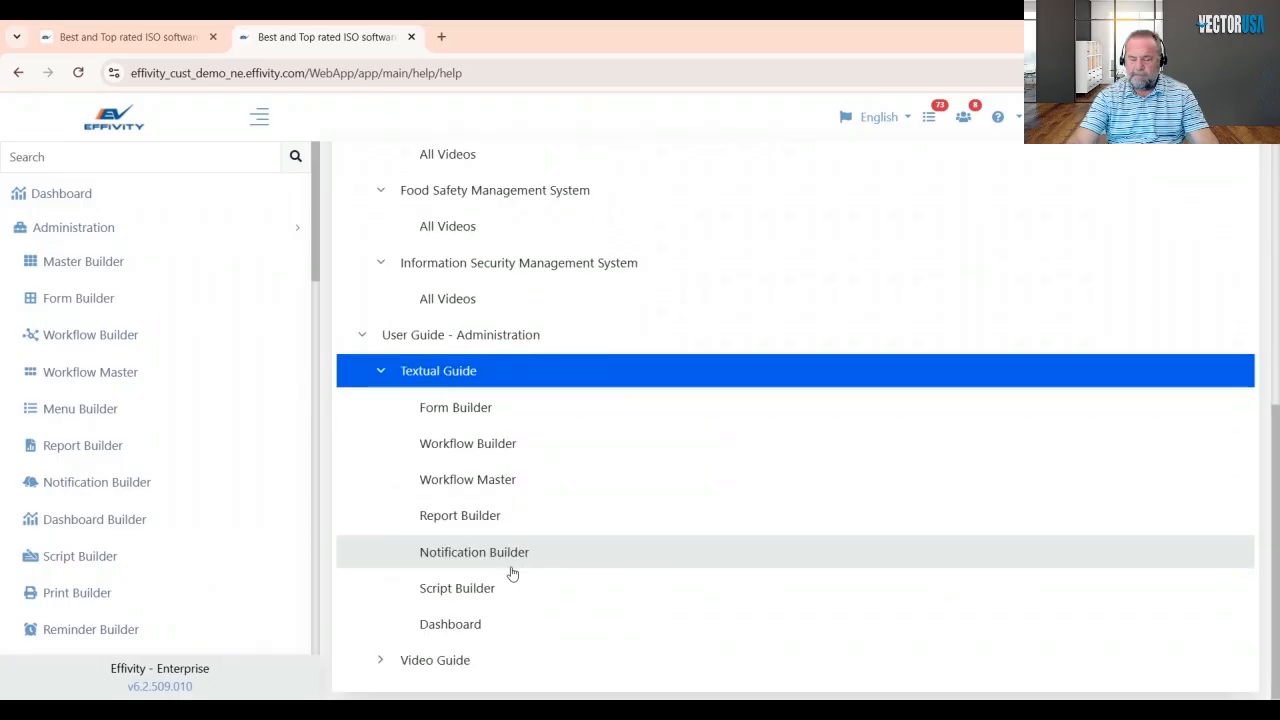
# - Open the Form Builder textual guide and look through its table of contents
pyautogui.click(463, 408)
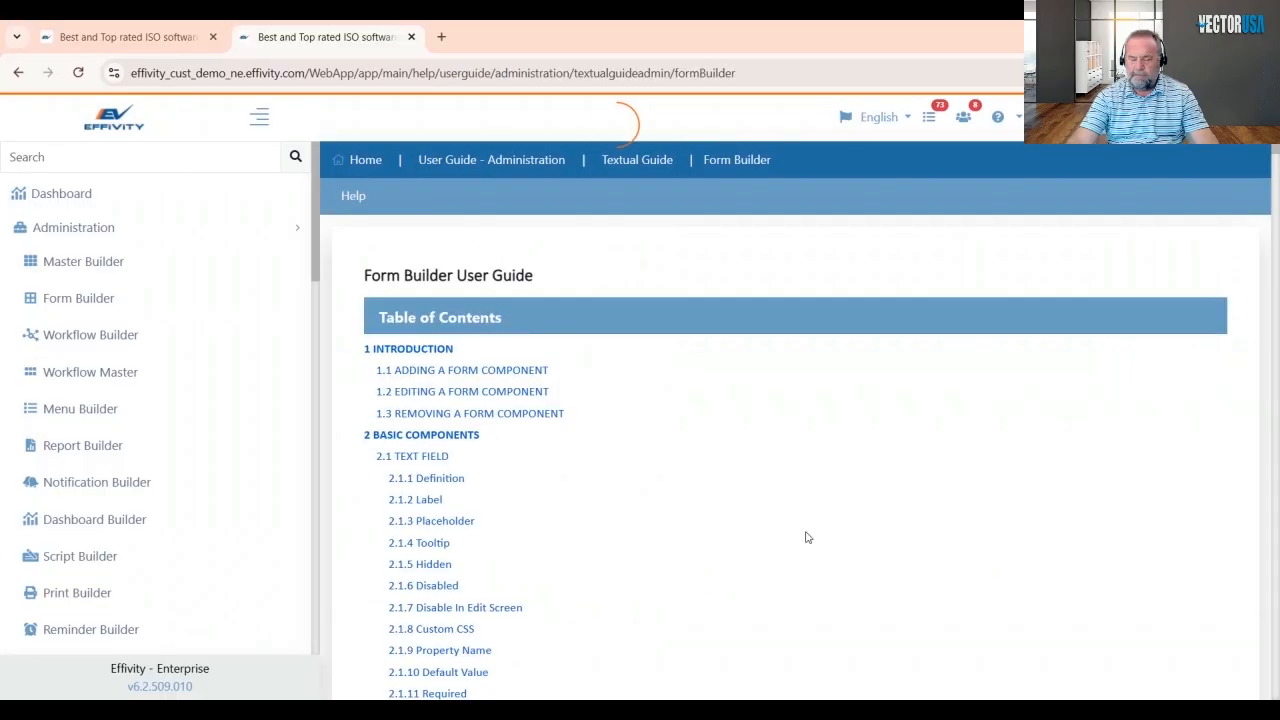
pyautogui.scroll(-2, 572, 487)
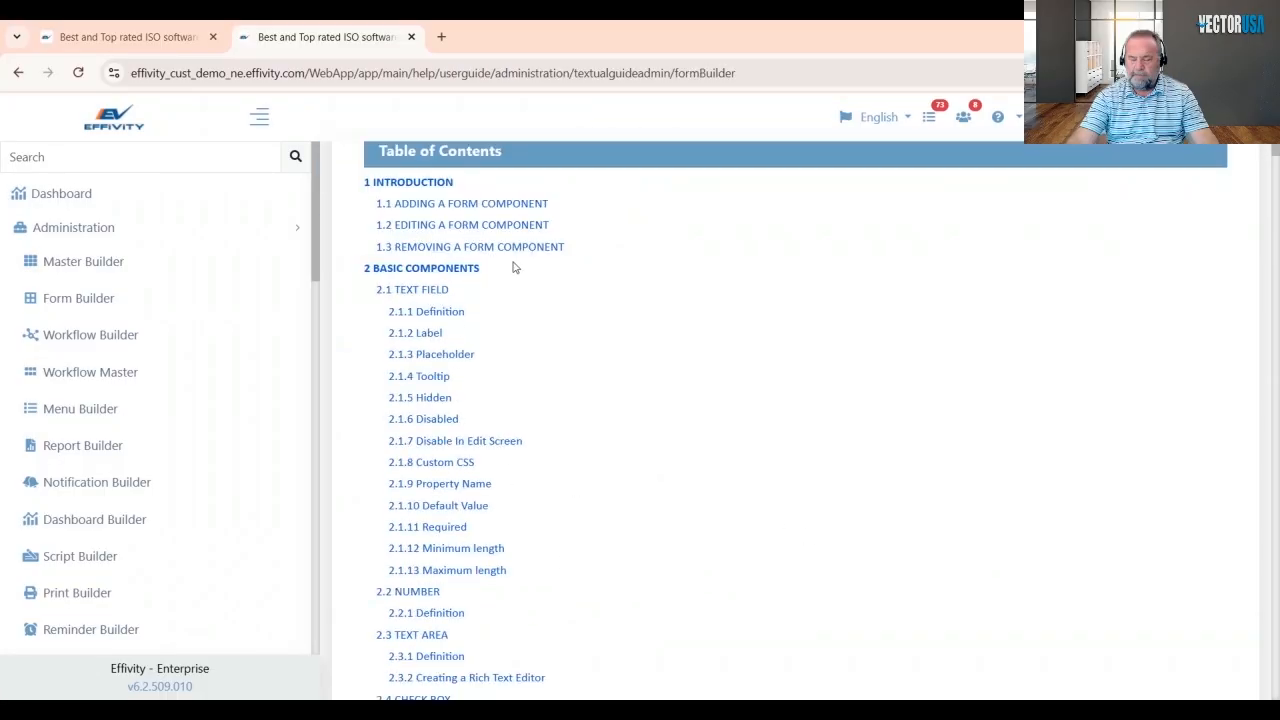
pyautogui.scroll(2, 638, 522)
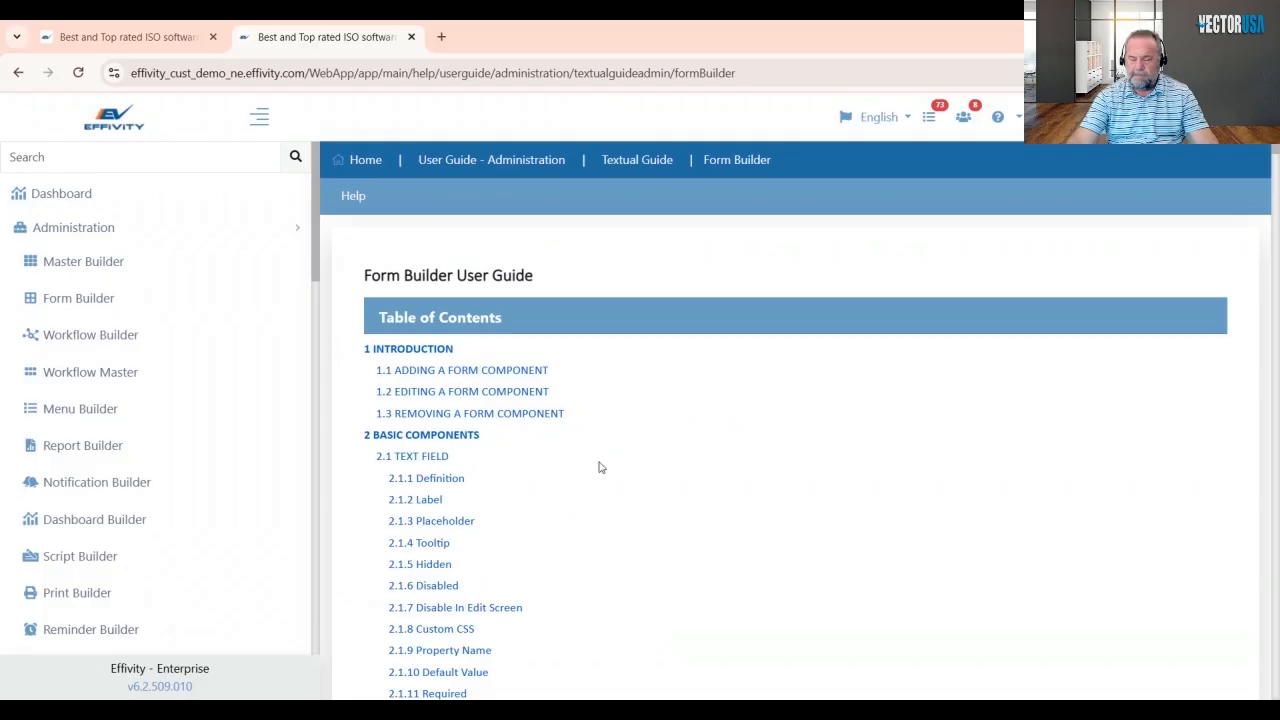
pyautogui.scroll(-6, 600, 467)
pyautogui.scroll(3, 423, 385)
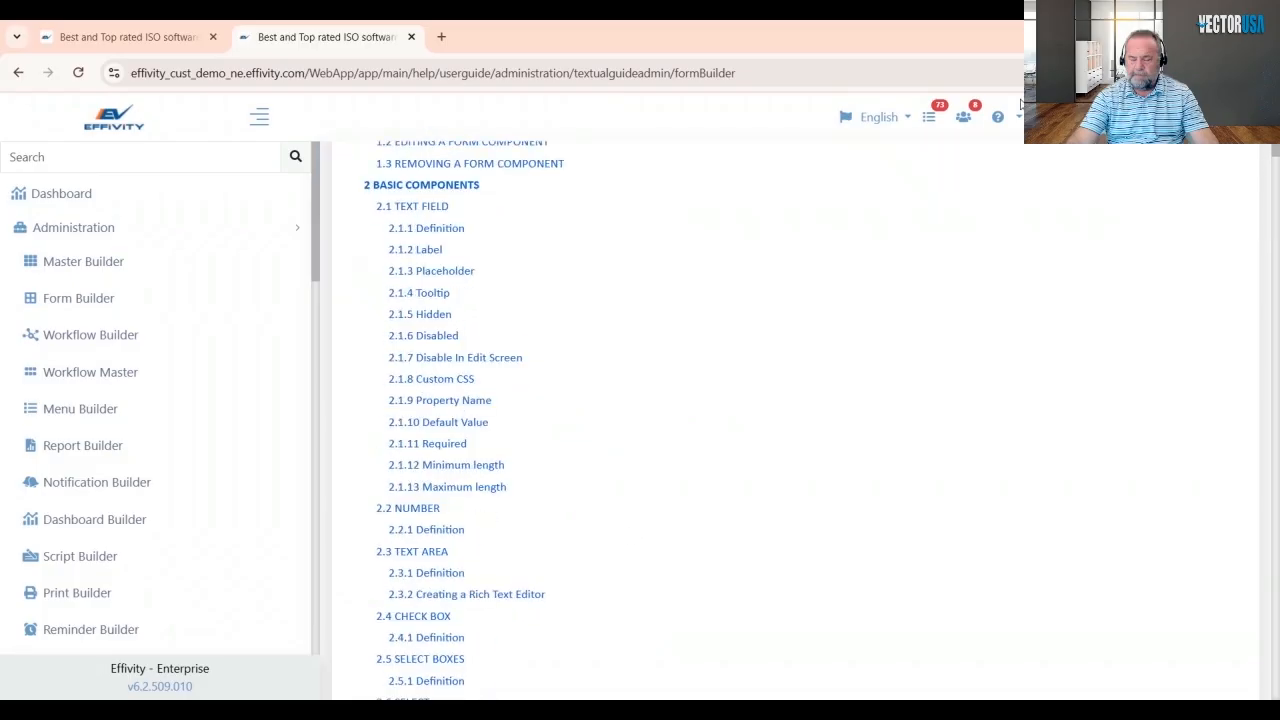
# - Return to the Help page, open Scenarios in the administration Video Guide, and review the video playlists for each scenario
pyautogui.click(1000, 118)
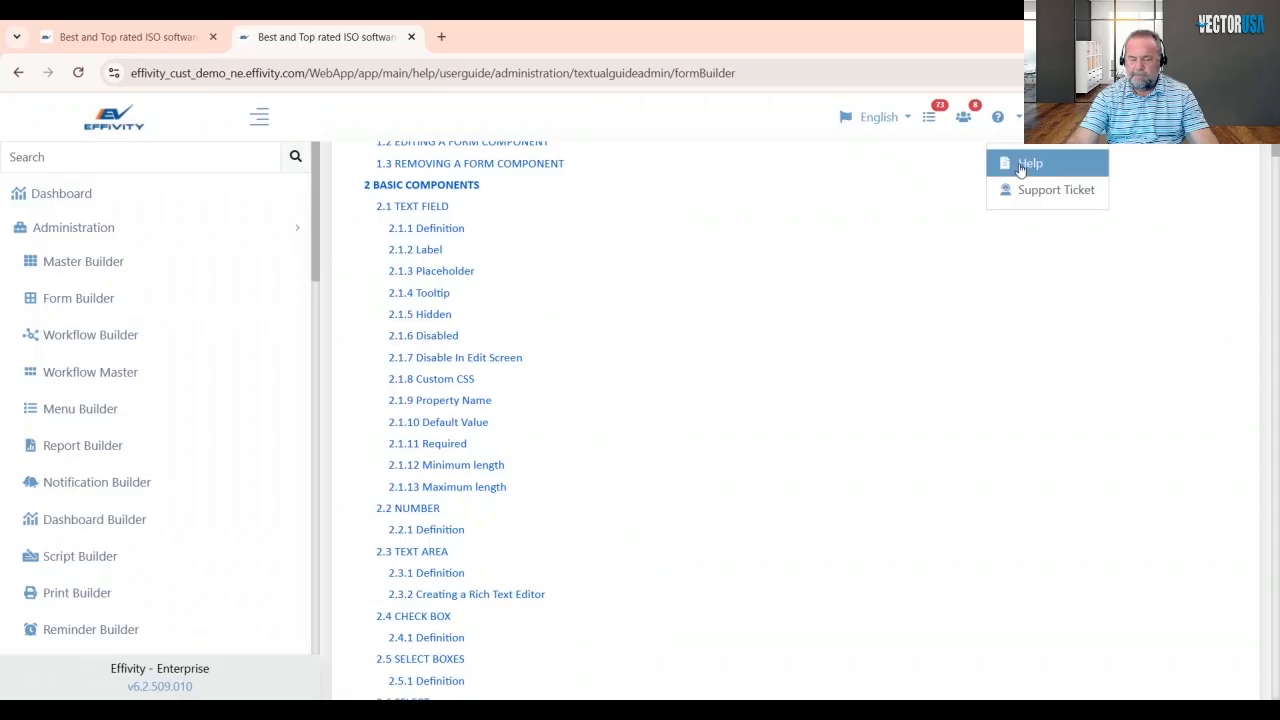
pyautogui.click(1027, 164)
pyautogui.scroll(-5, 600, 570)
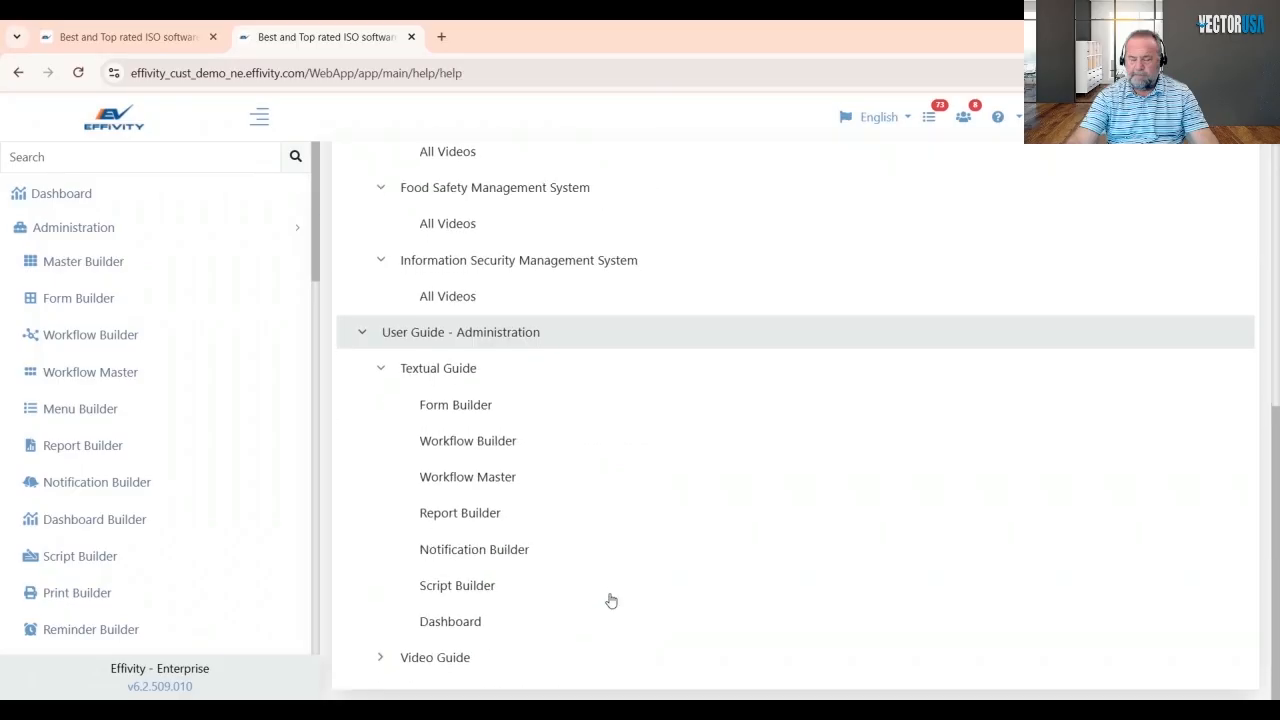
pyautogui.click(413, 660)
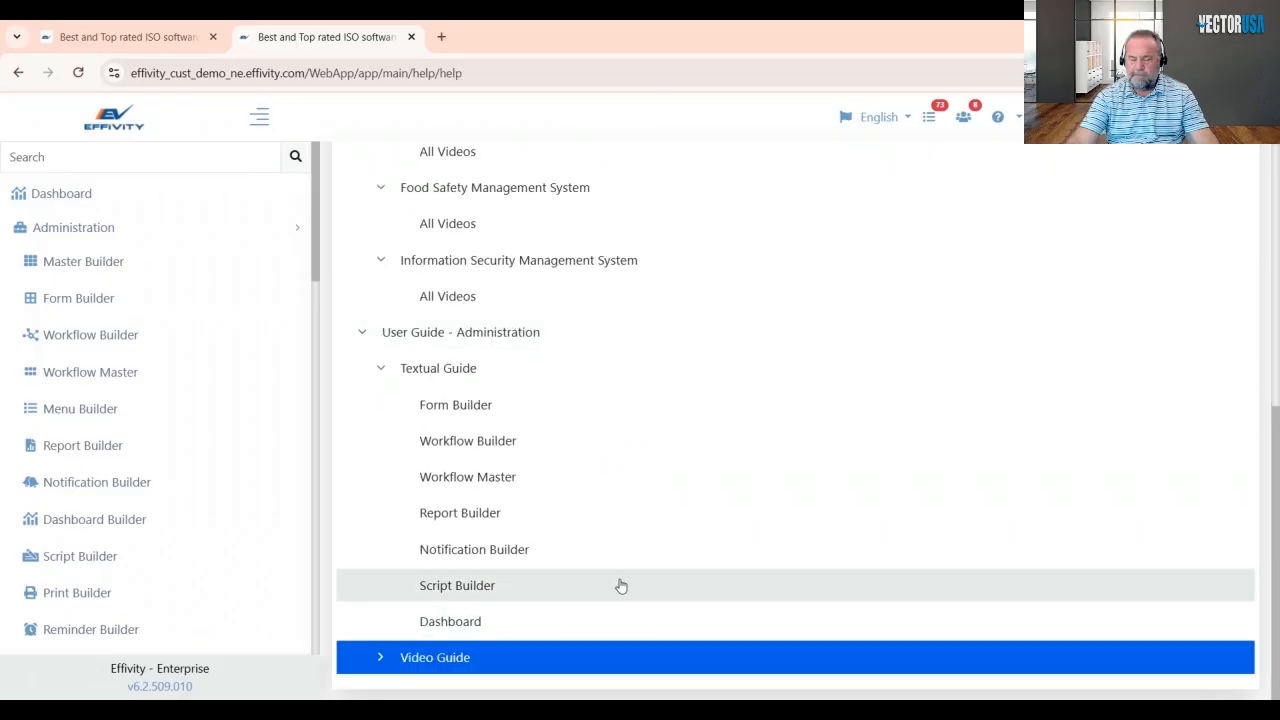
pyautogui.click(380, 657)
pyautogui.scroll(-1, 540, 610)
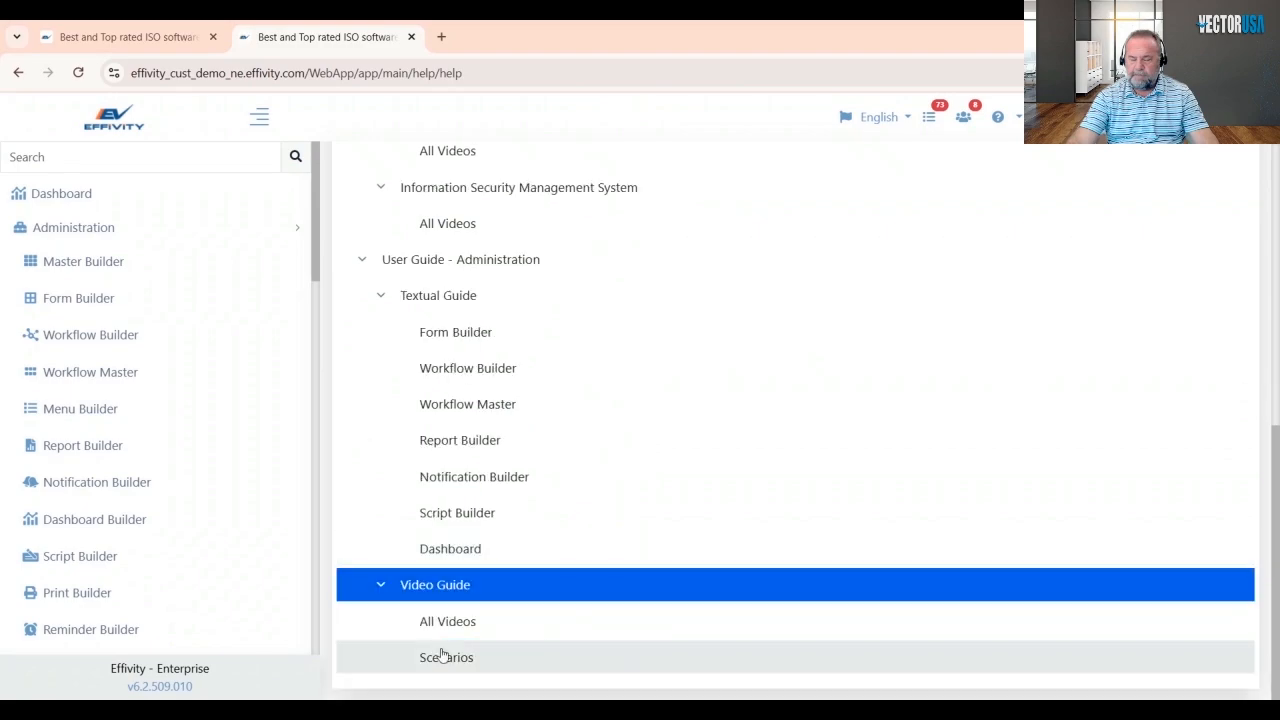
pyautogui.click(441, 657)
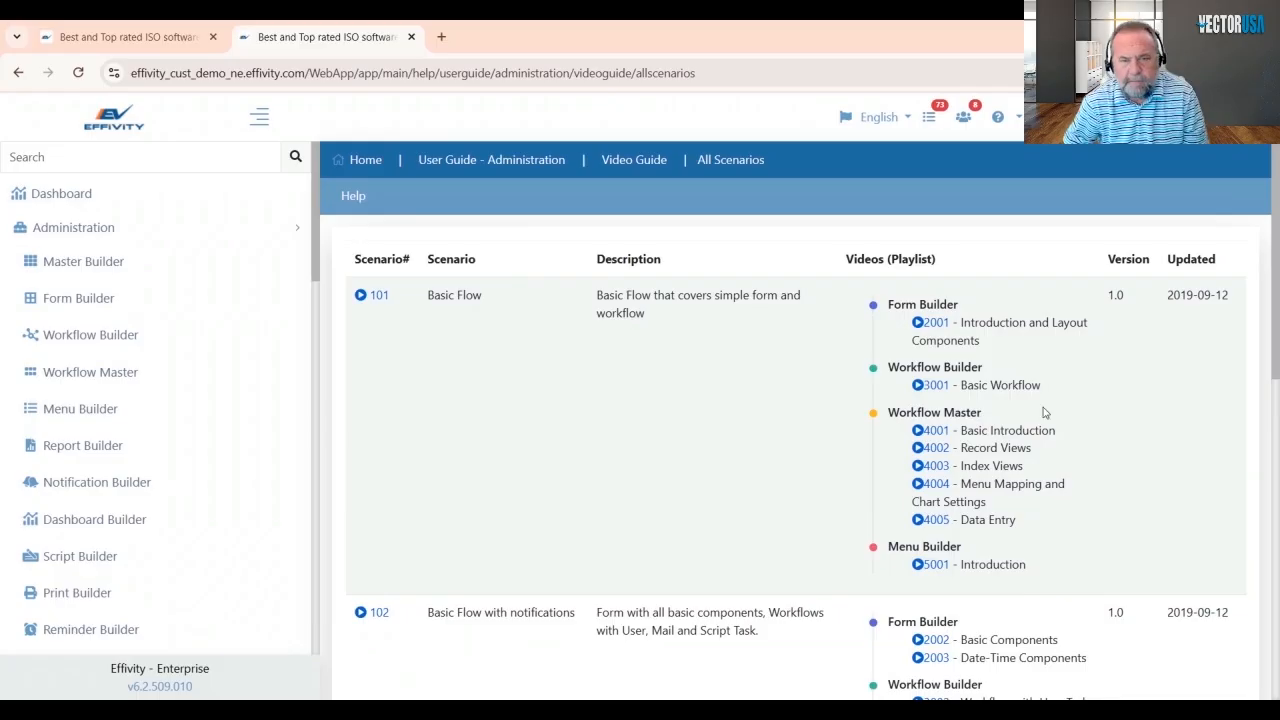
pyautogui.scroll(-1, 1050, 515)
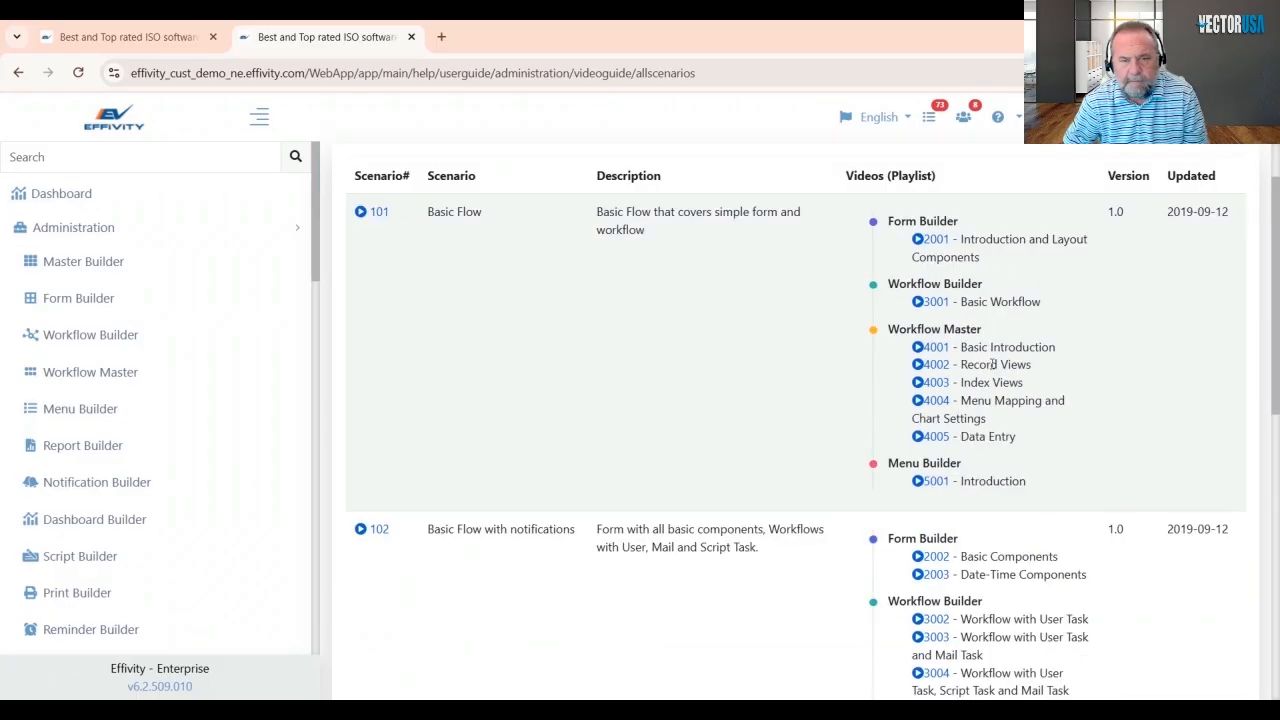